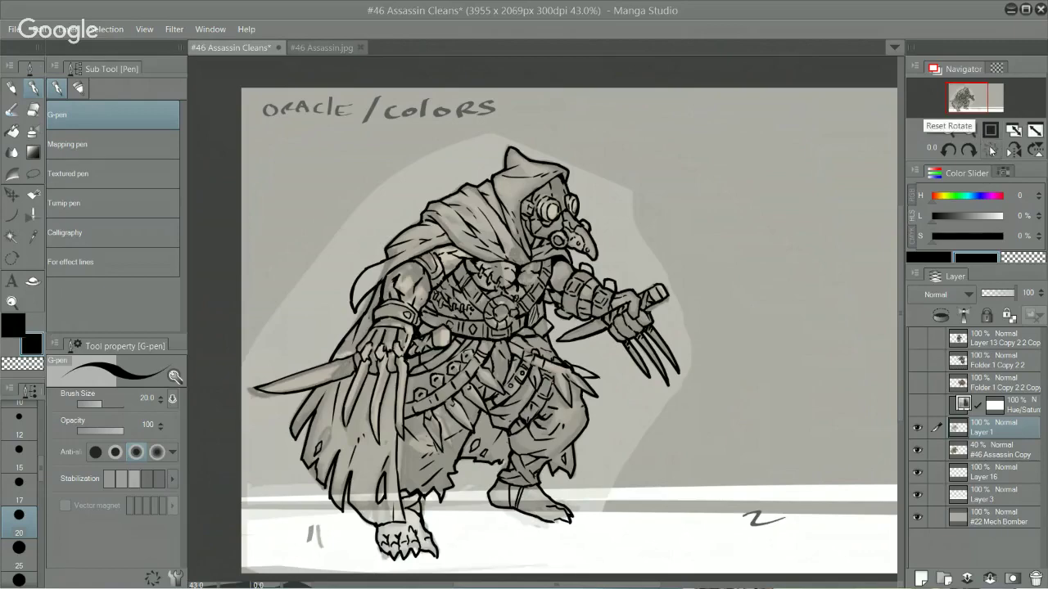
Step: Check the figure with the canvas view flipped horizontally, and restore the original orientation
{"action": "left_click", "coordinate": [1012, 150]}
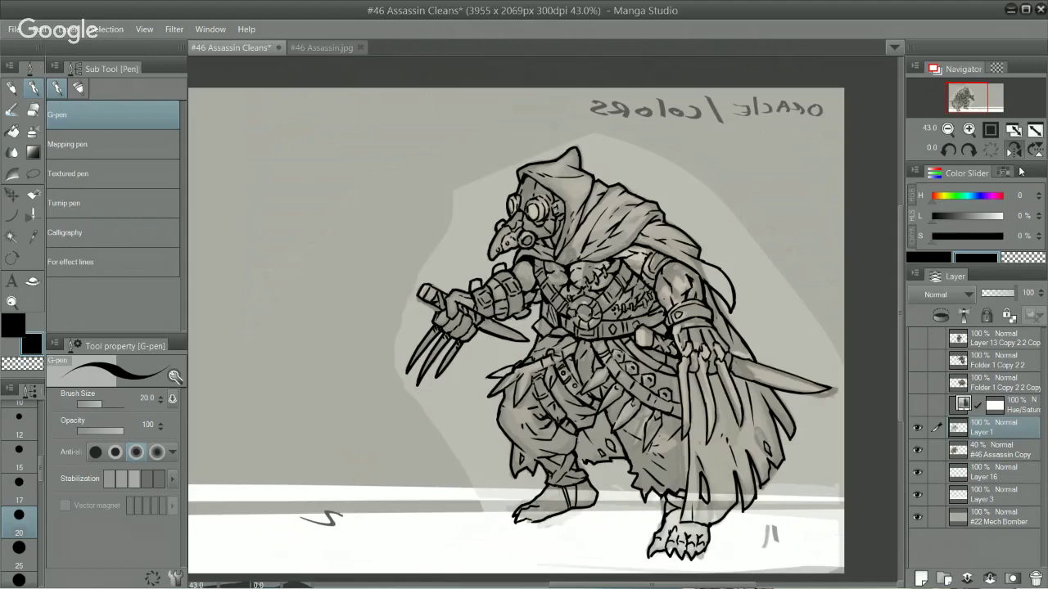
{"action": "left_click", "coordinate": [1013, 150]}
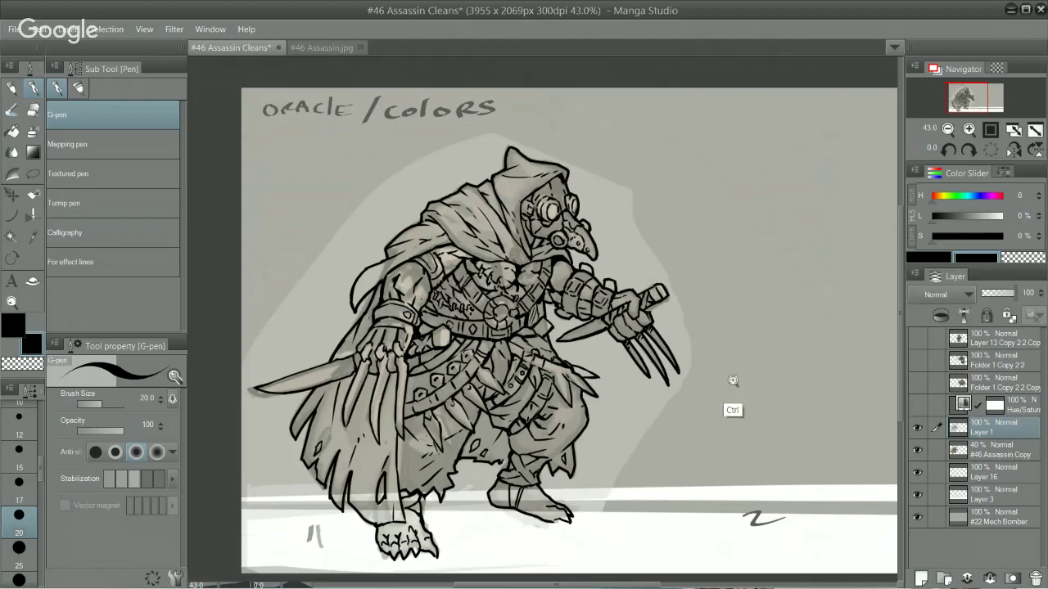
Step: Add a new raster layer directly above the #46 Assassin Copy layer
{"action": "scroll", "coordinate": [725, 386], "scroll_direction": "down", "scroll_amount": 1}
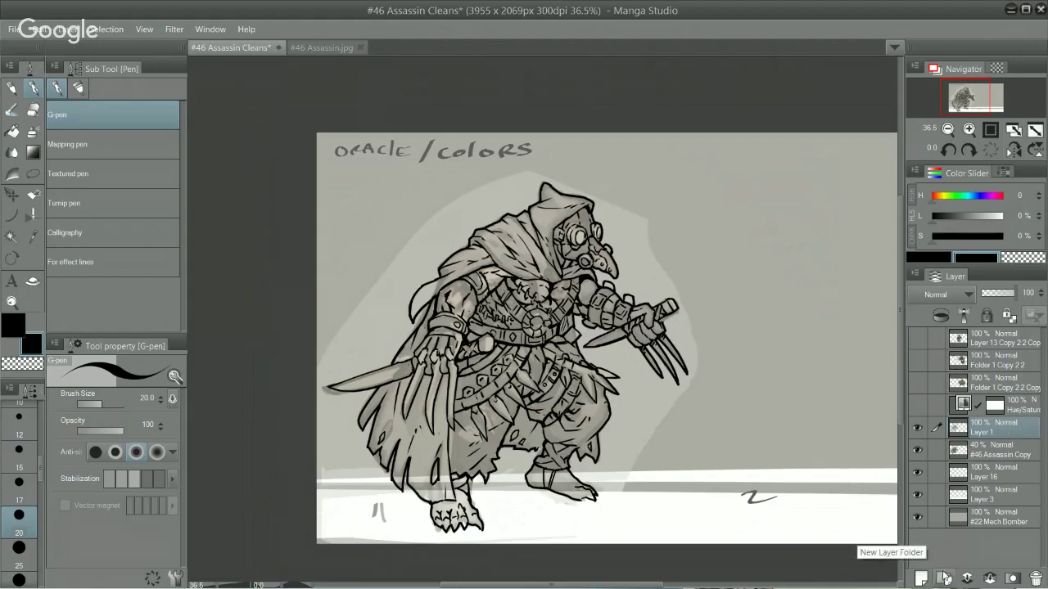
{"action": "left_click", "coordinate": [998, 467]}
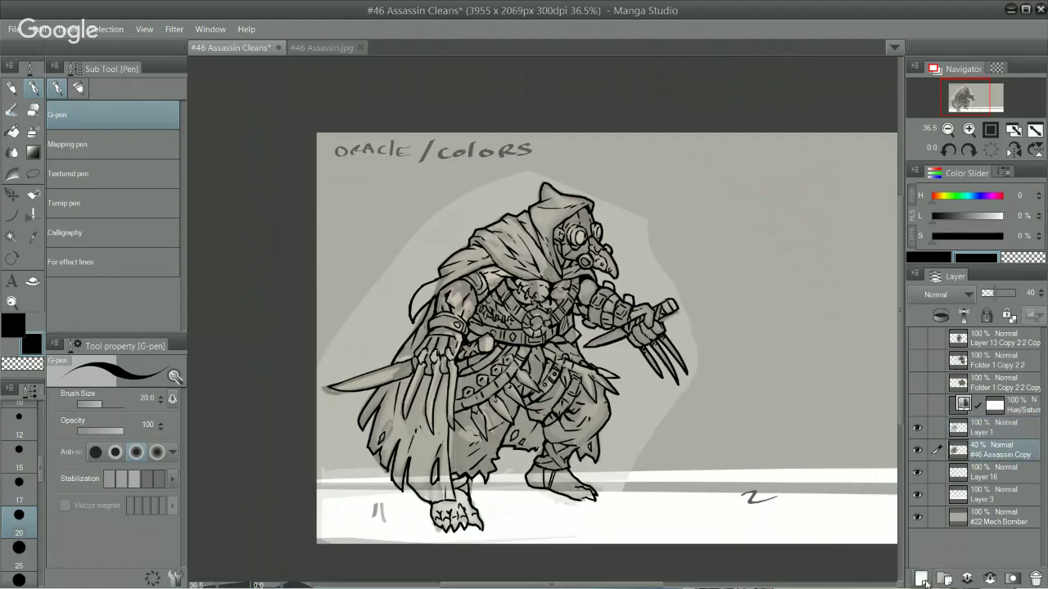
{"action": "left_click", "coordinate": [921, 577]}
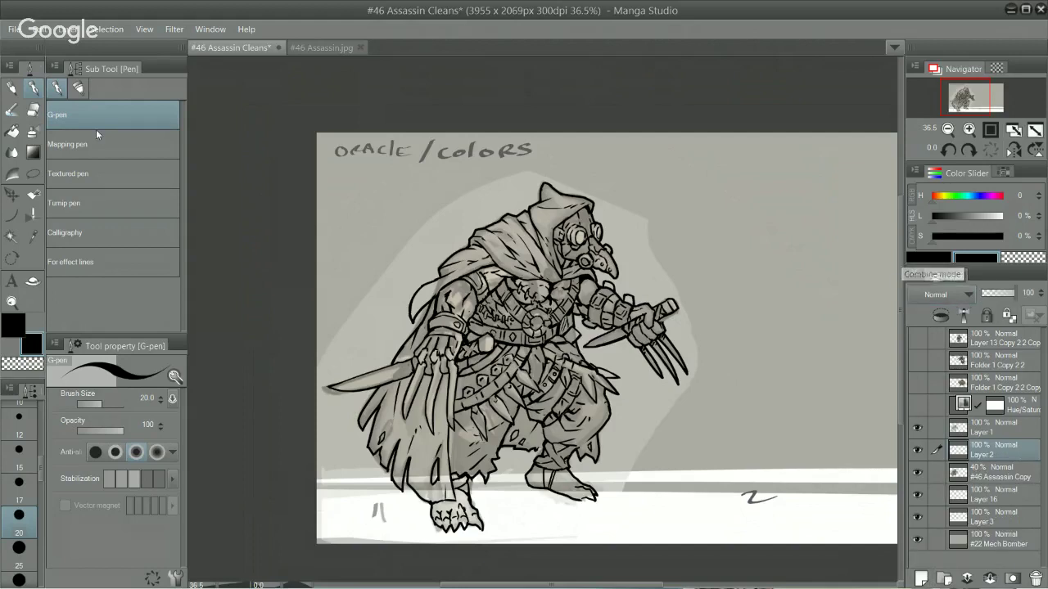
Step: Try a Magic wand selection of Layer 1's background, clear it, and enable Follow adjacent pixel for the tool
{"action": "left_click", "coordinate": [1005, 427]}
{"action": "key", "text": "w"}
{"action": "left_click", "coordinate": [783, 285]}
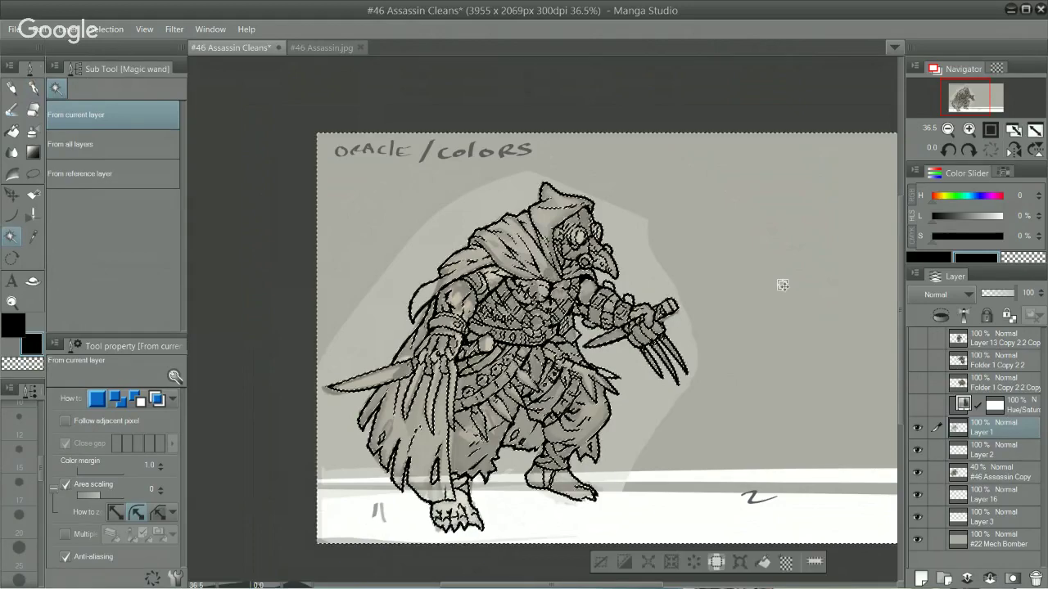
{"action": "key", "text": "ctrl+d"}
{"action": "left_click", "coordinate": [65, 421]}
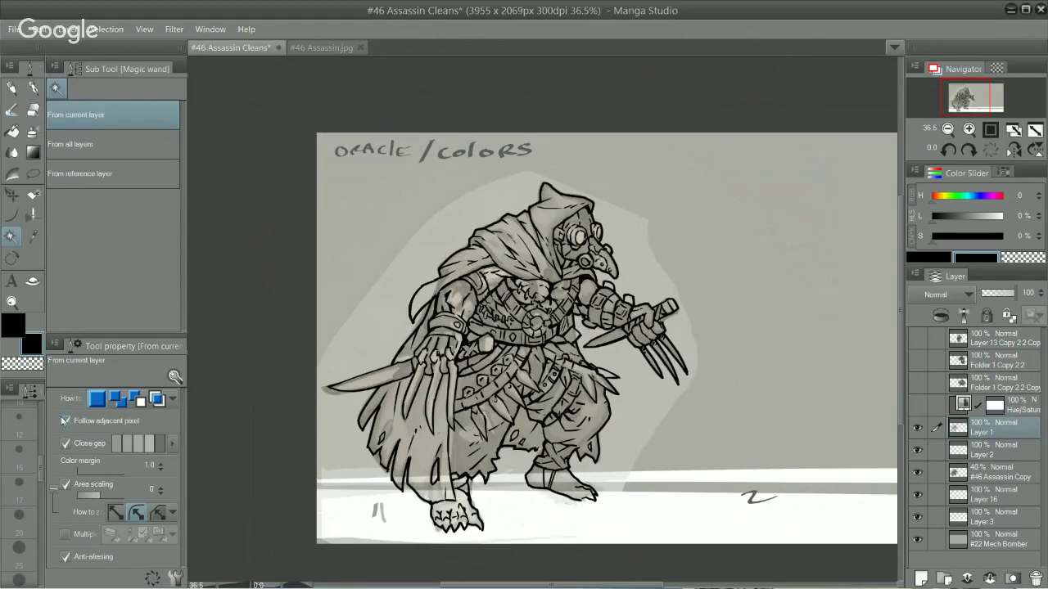
Step: Select the empty background around the figure on Layer 1 with the Magic wand and invert the selection
{"action": "left_click", "coordinate": [994, 455]}
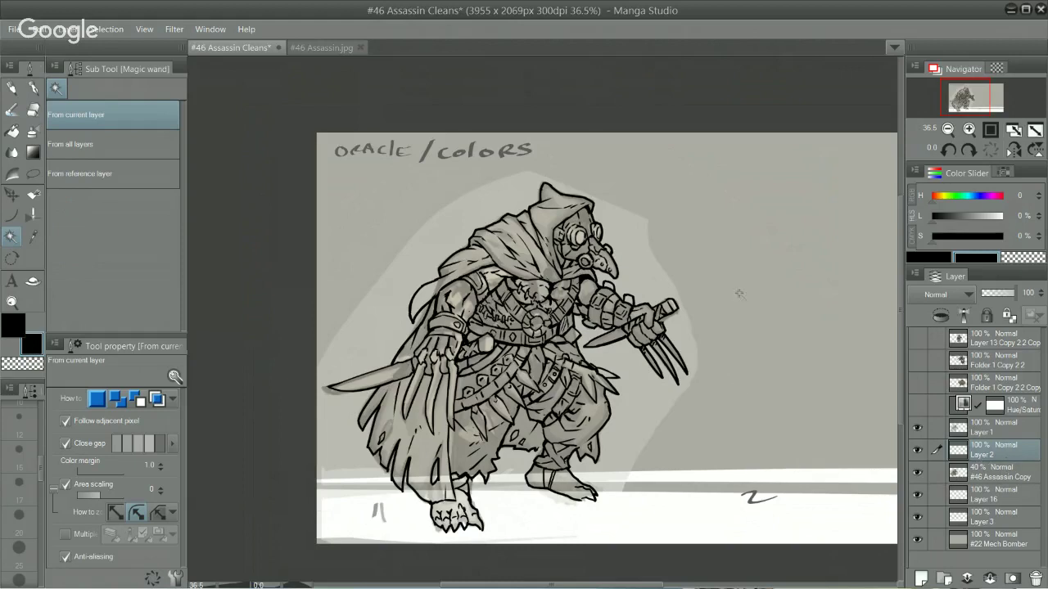
{"action": "left_click", "coordinate": [1007, 433]}
{"action": "left_click", "coordinate": [732, 313]}
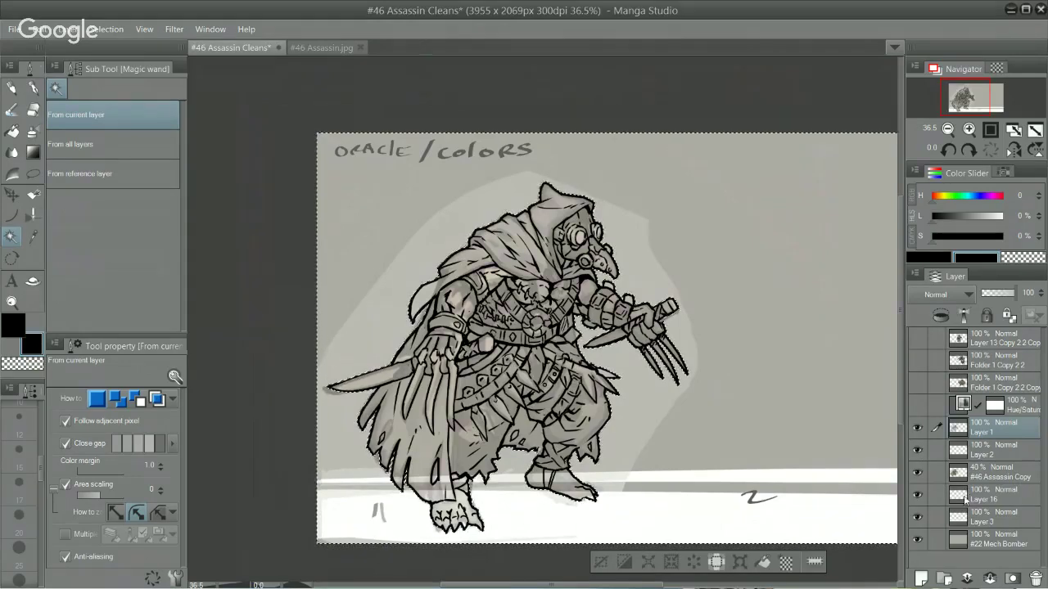
{"action": "key", "text": "ctrl+shift+i"}
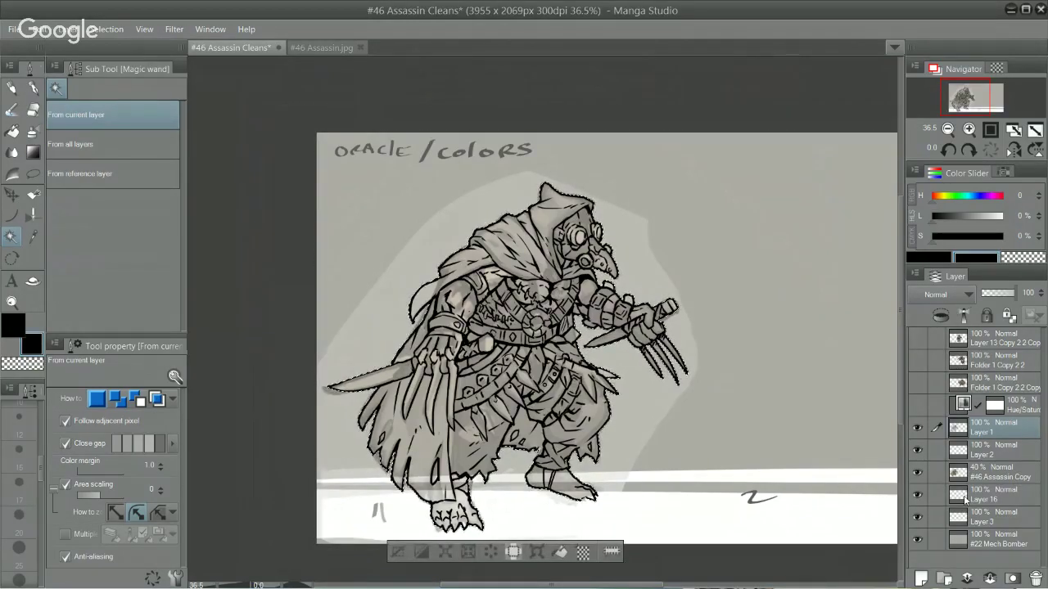
Step: Toggle Layer 1's visibility to check the selected silhouette against the shading underneath
{"action": "left_click", "coordinate": [997, 456]}
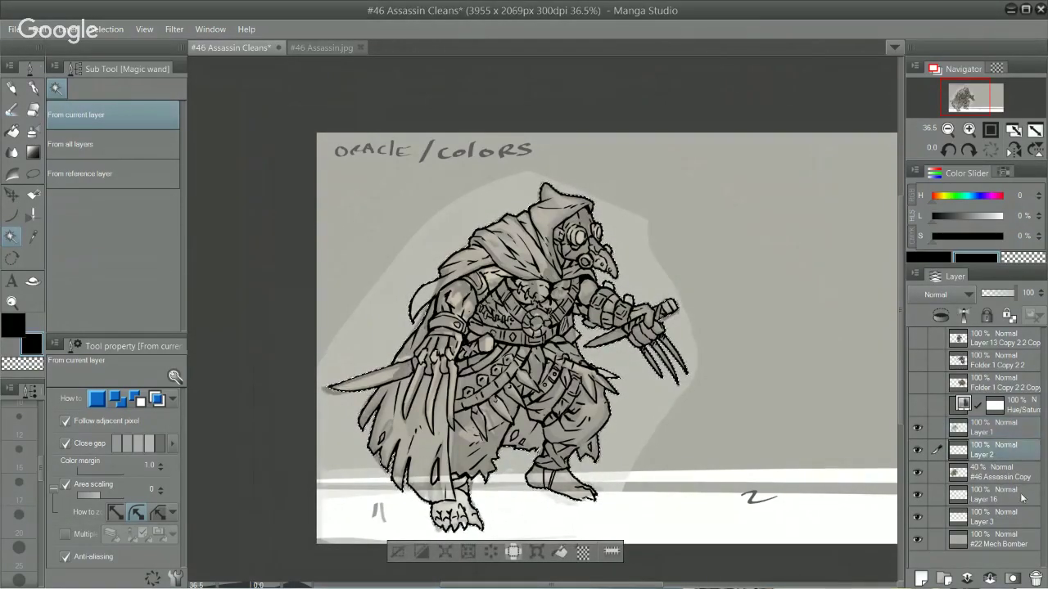
{"action": "left_click", "coordinate": [983, 434]}
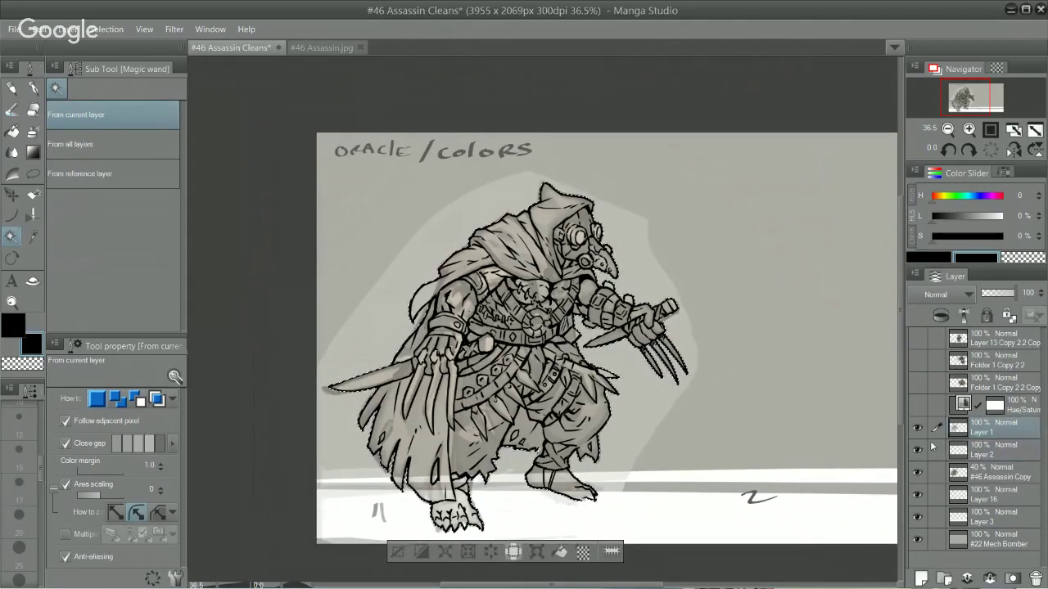
{"action": "left_click", "coordinate": [917, 450]}
{"action": "left_click", "coordinate": [921, 449]}
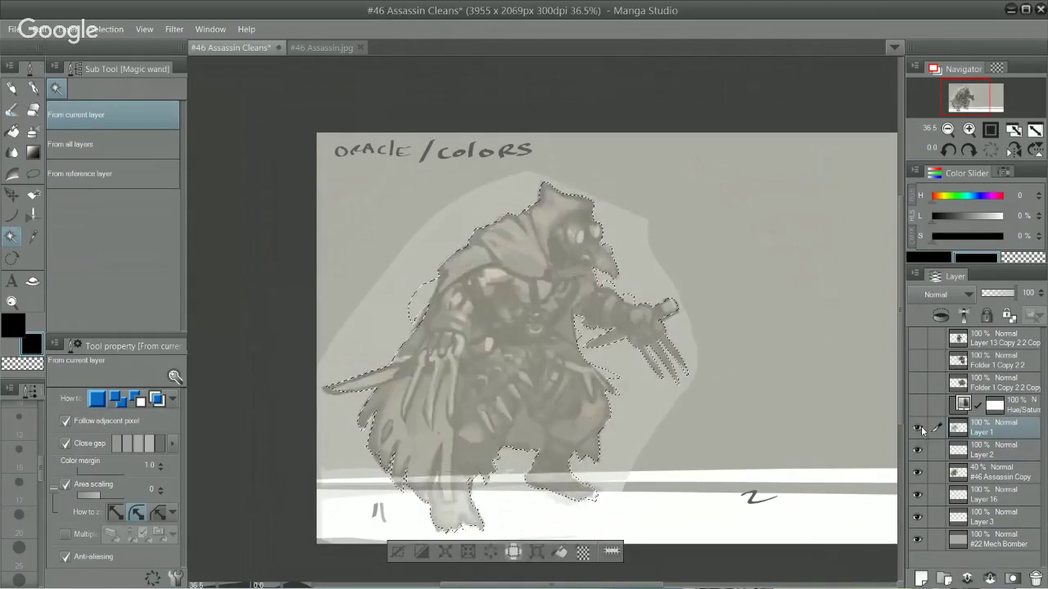
Step: Make Layer 2 active, set the drawing colour's luminosity to 30%, and choose the Fill tool
{"action": "left_click", "coordinate": [988, 447]}
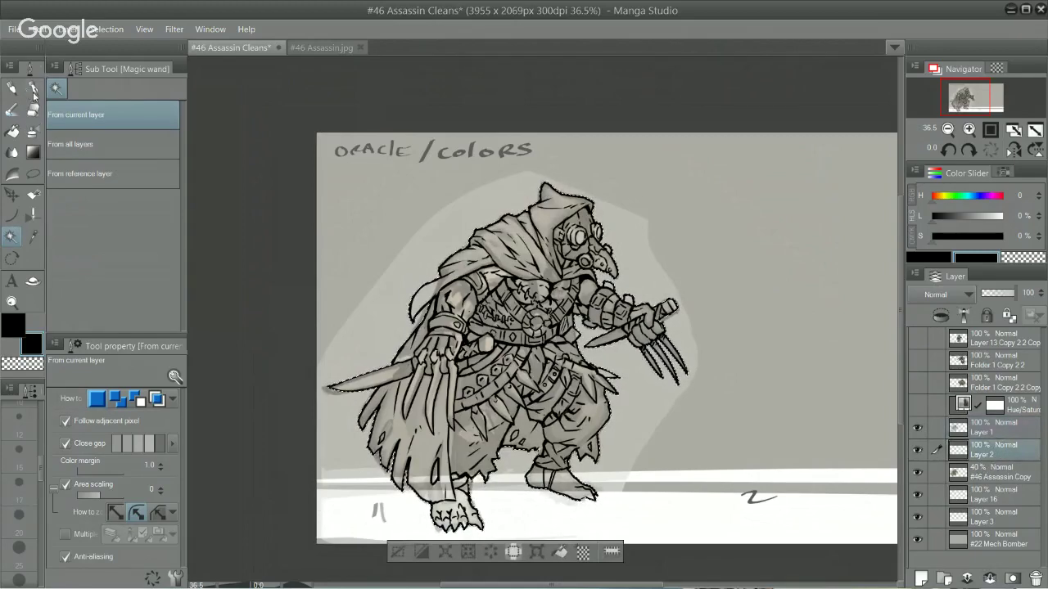
{"action": "left_click", "coordinate": [952, 216]}
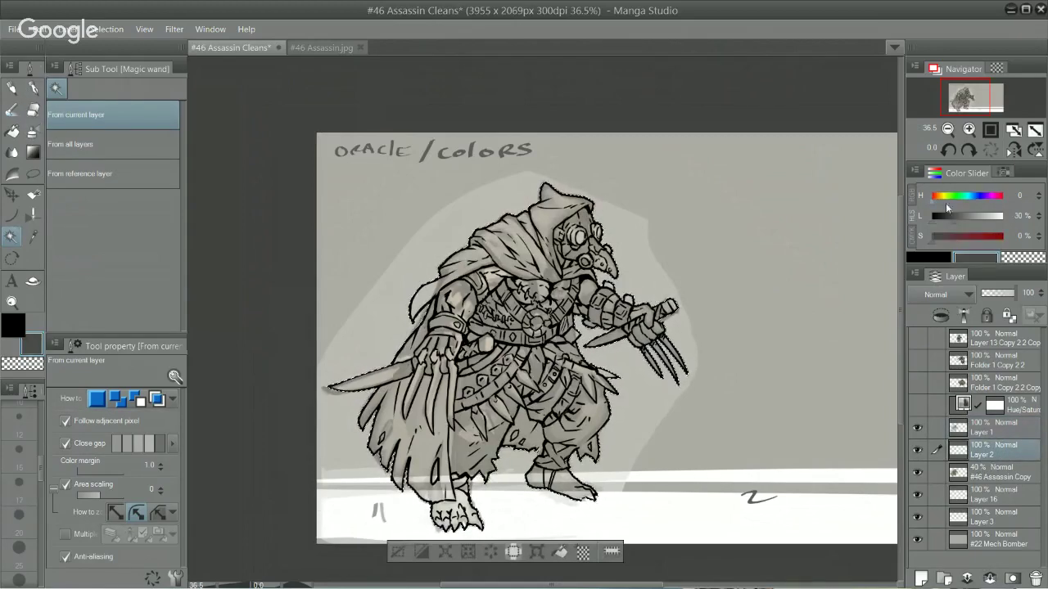
{"action": "left_click", "coordinate": [14, 131]}
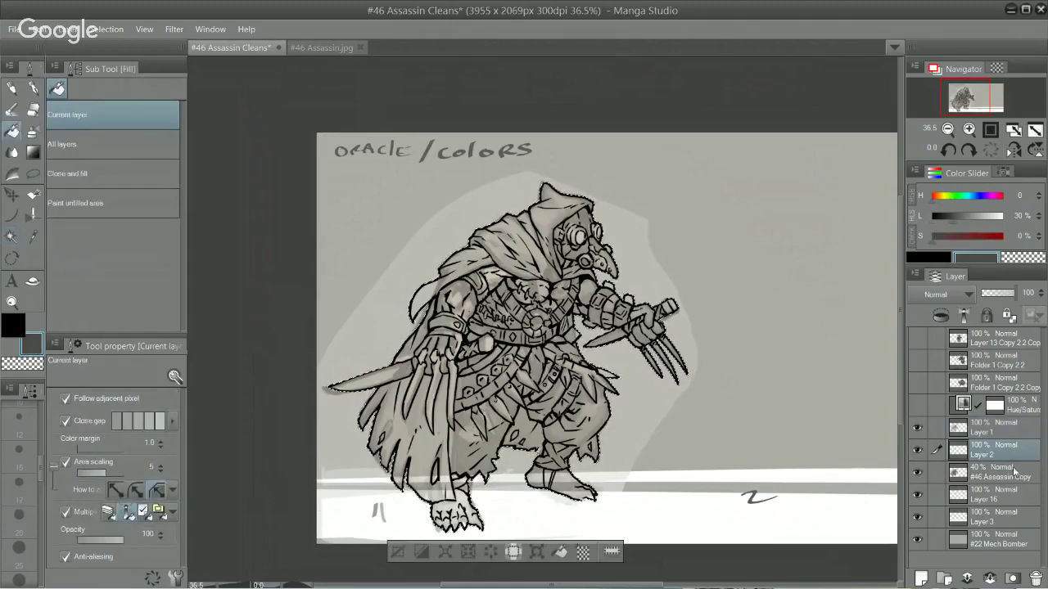
Step: Hide the #46 Assassin Copy shading layer and Layer 2, leaving Layer 2 active
{"action": "left_click", "coordinate": [919, 473]}
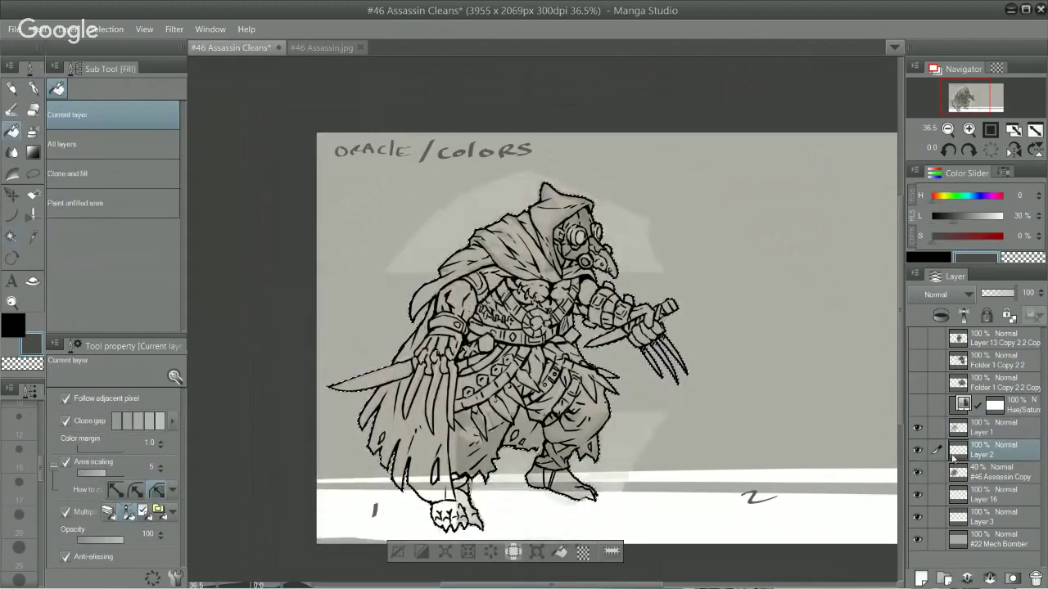
{"action": "left_click", "coordinate": [919, 473]}
{"action": "left_click", "coordinate": [919, 472]}
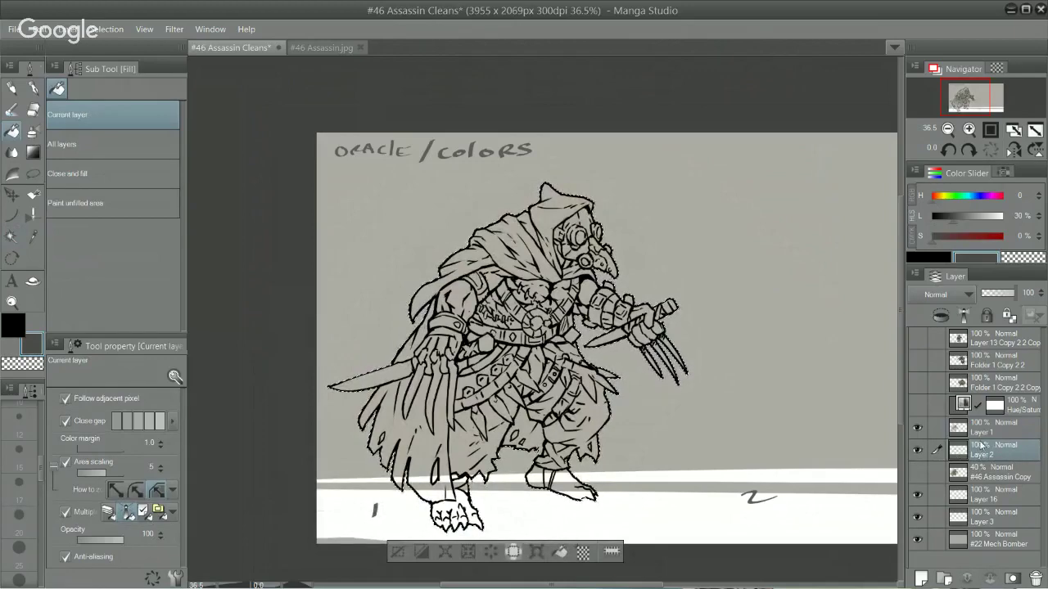
{"action": "left_click", "coordinate": [981, 432]}
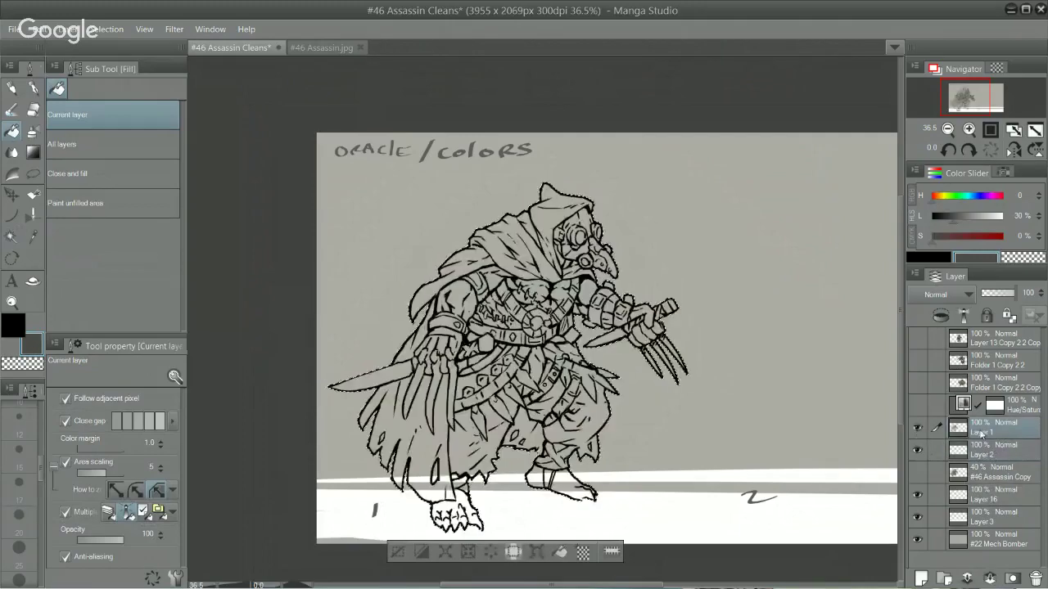
{"action": "left_click", "coordinate": [1003, 454]}
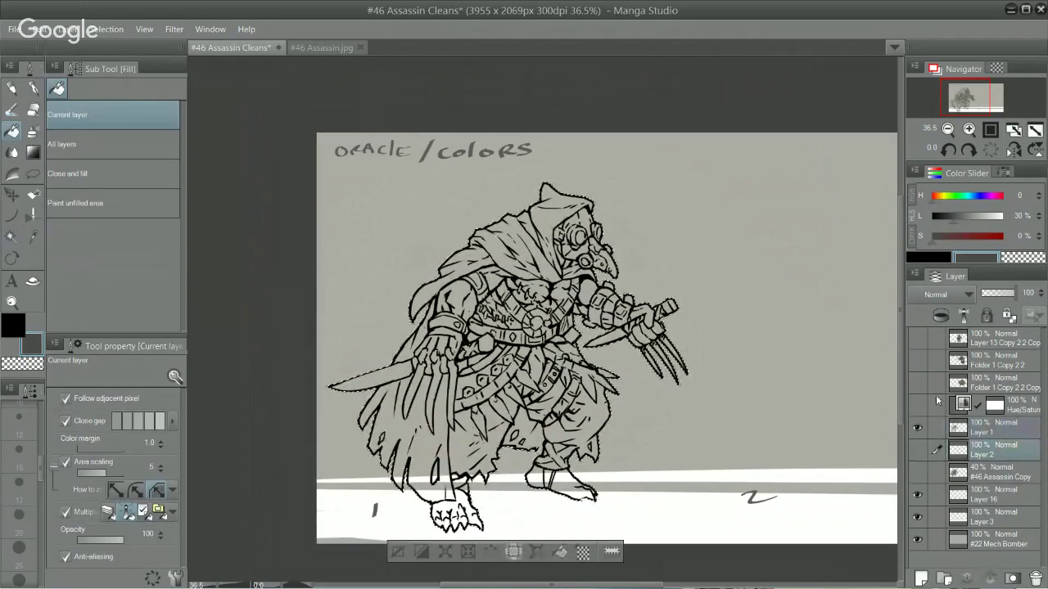
Step: Set the drawing colour to 49% luminosity and 10% saturation, and clear the figure selection
{"action": "left_click", "coordinate": [966, 217]}
{"action": "left_click", "coordinate": [942, 236]}
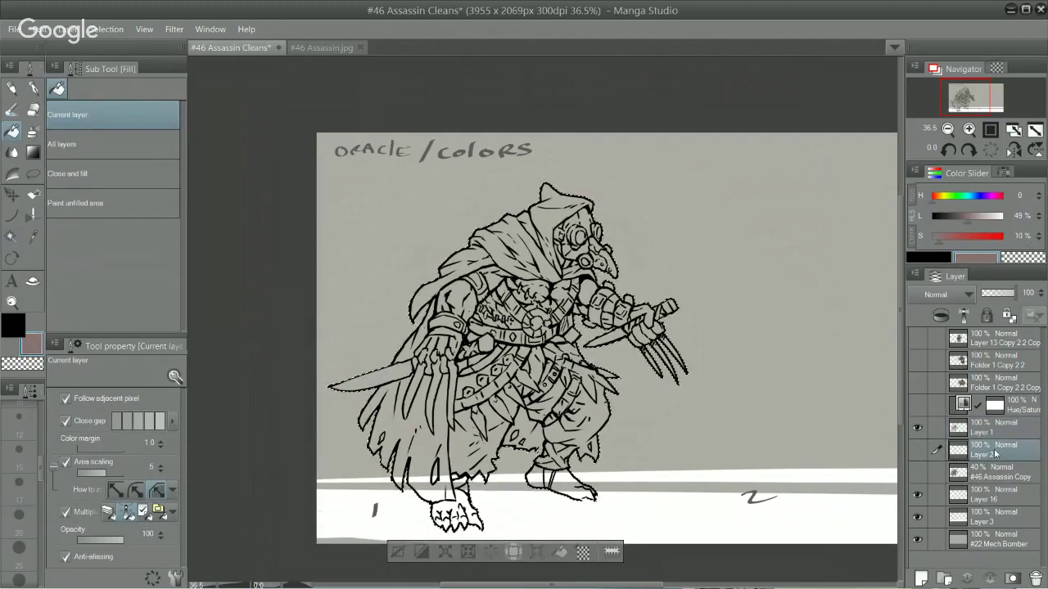
{"action": "key", "text": "ctrl+d"}
Step: Ready the G-pen on Layer 1 with black sampled from the line art, and inspect the figure's outlines
{"action": "left_click_drag", "start_coordinate": [683, 437], "coordinate": [608, 401]}
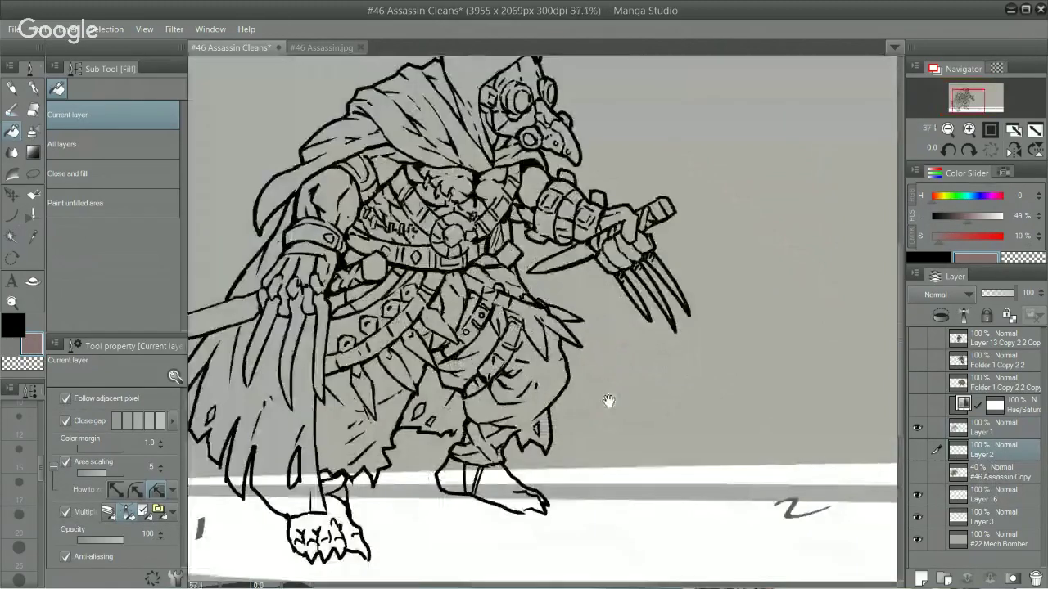
{"action": "scroll", "coordinate": [608, 400], "scroll_direction": "up", "scroll_amount": 2}
{"action": "left_click", "coordinate": [994, 427]}
{"action": "key", "text": "p"}
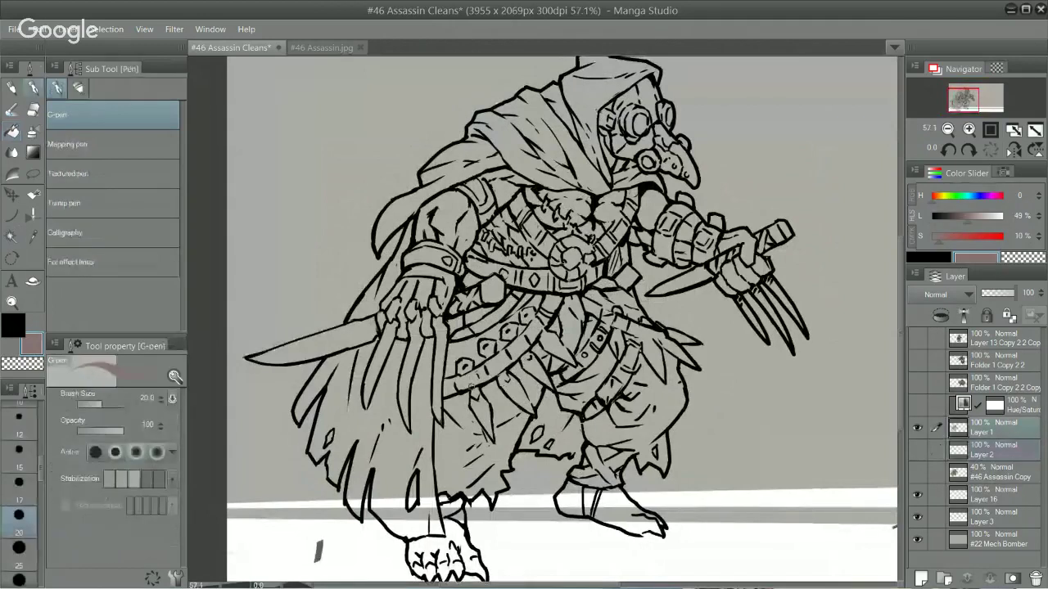
{"action": "left_click", "coordinate": [444, 415], "text": "alt"}
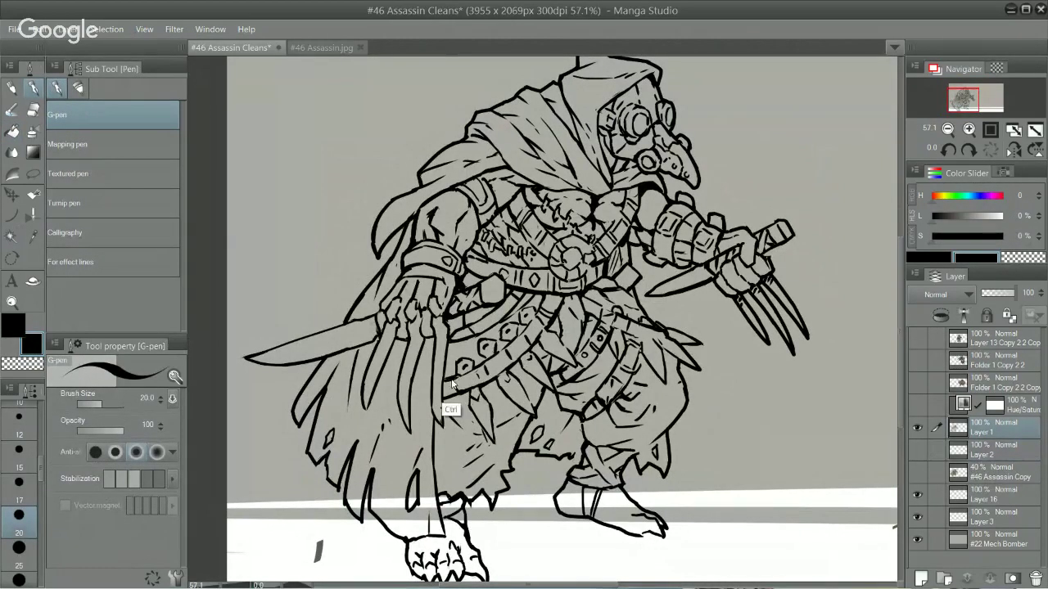
{"action": "left_click_drag", "start_coordinate": [450, 380], "coordinate": [472, 373]}
{"action": "scroll", "coordinate": [534, 337], "scroll_direction": "down", "scroll_amount": 2}
{"action": "scroll", "coordinate": [651, 332], "scroll_direction": "up", "scroll_amount": 2}
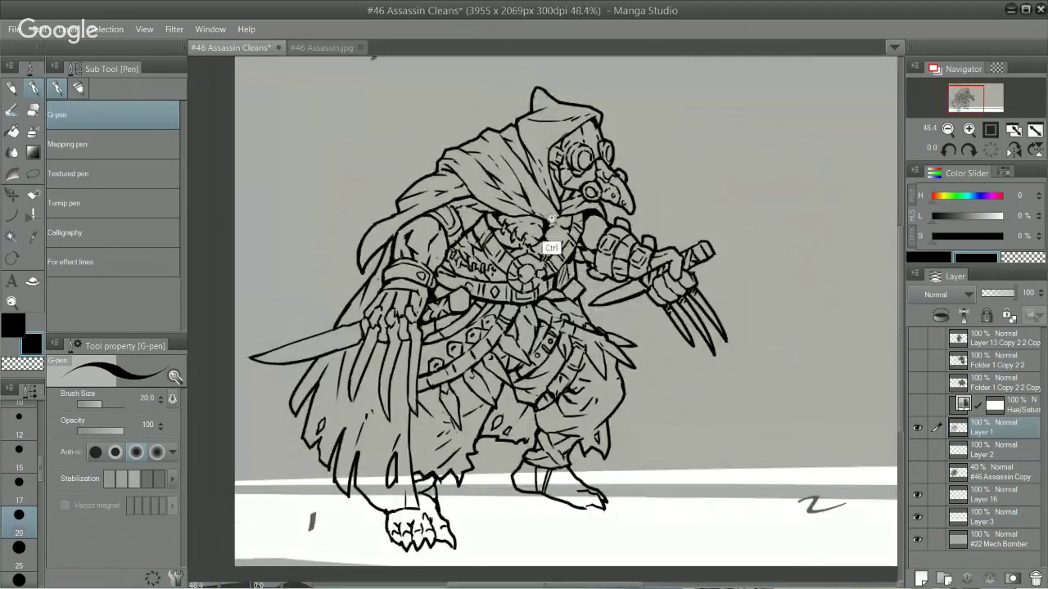
{"action": "scroll", "coordinate": [551, 220], "scroll_direction": "up", "scroll_amount": 1}
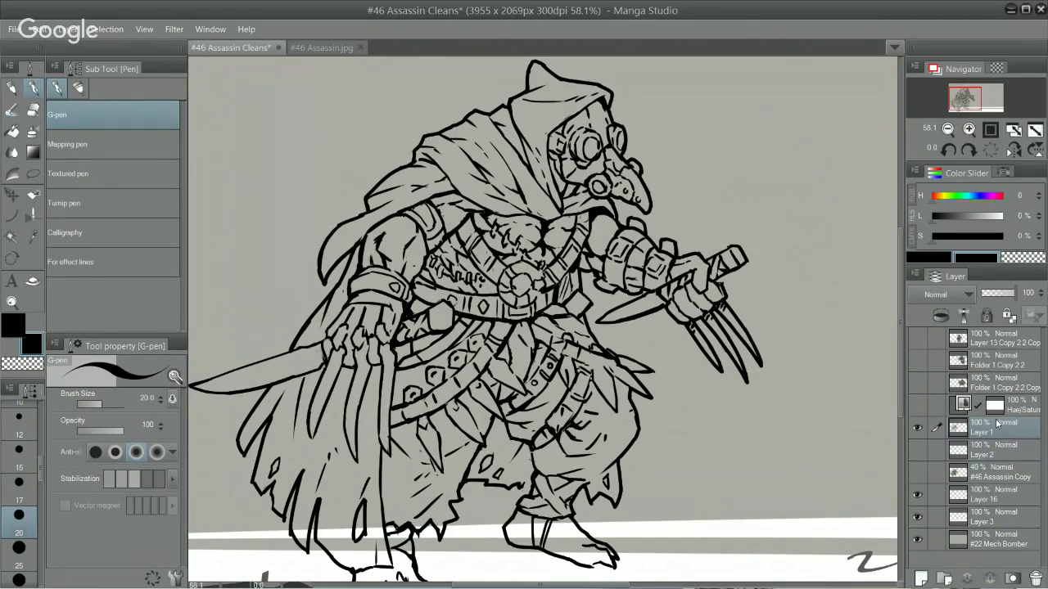
Step: Select the background around the figure on Layer 1 with the Magic wand and add the cloak's small diamond-shaped hole
{"action": "key", "text": "w"}
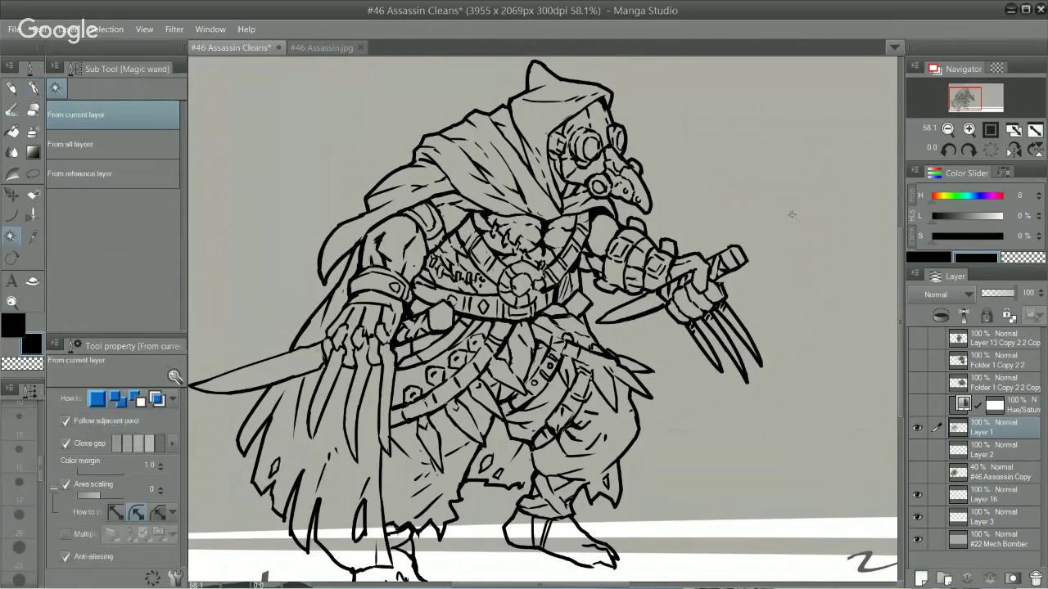
{"action": "left_click", "coordinate": [792, 214]}
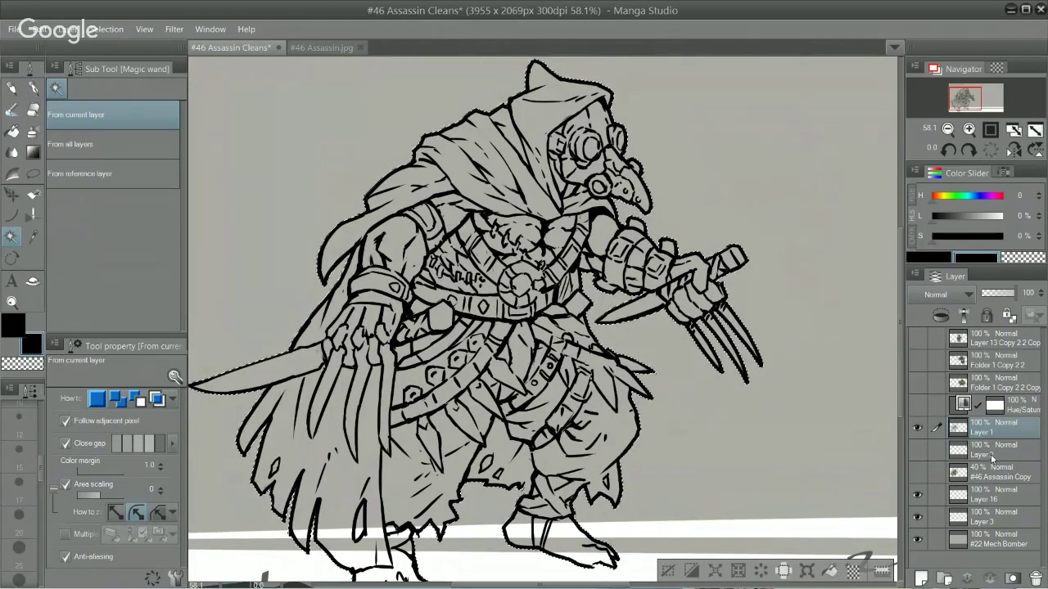
{"action": "left_click_drag", "start_coordinate": [583, 425], "coordinate": [619, 356]}
{"action": "left_click_drag", "start_coordinate": [524, 428], "coordinate": [622, 429]}
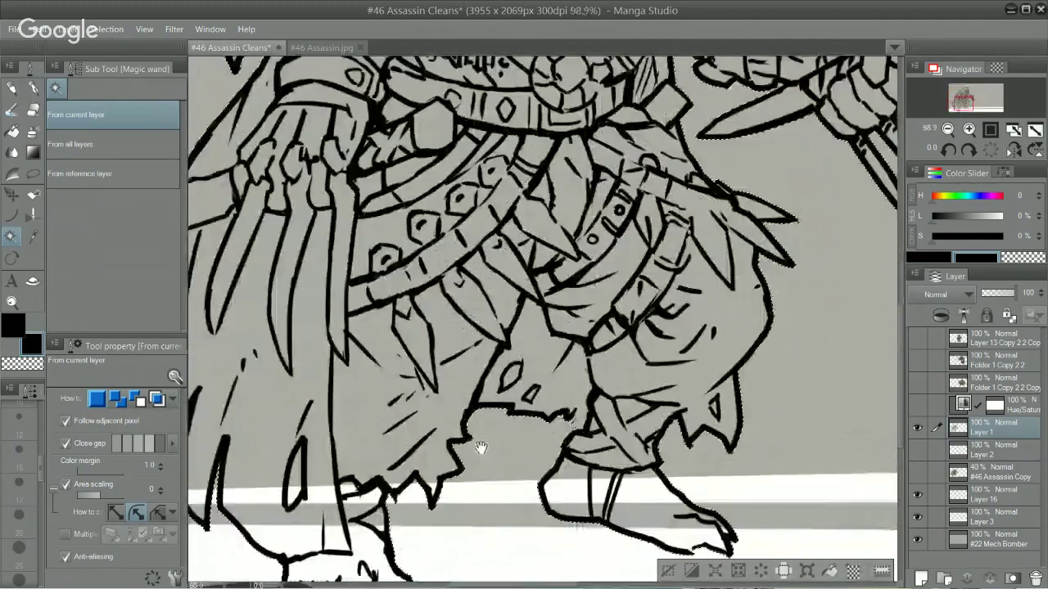
{"action": "left_click_drag", "start_coordinate": [482, 451], "coordinate": [728, 373]}
{"action": "left_click", "coordinate": [407, 292], "text": "shift"}
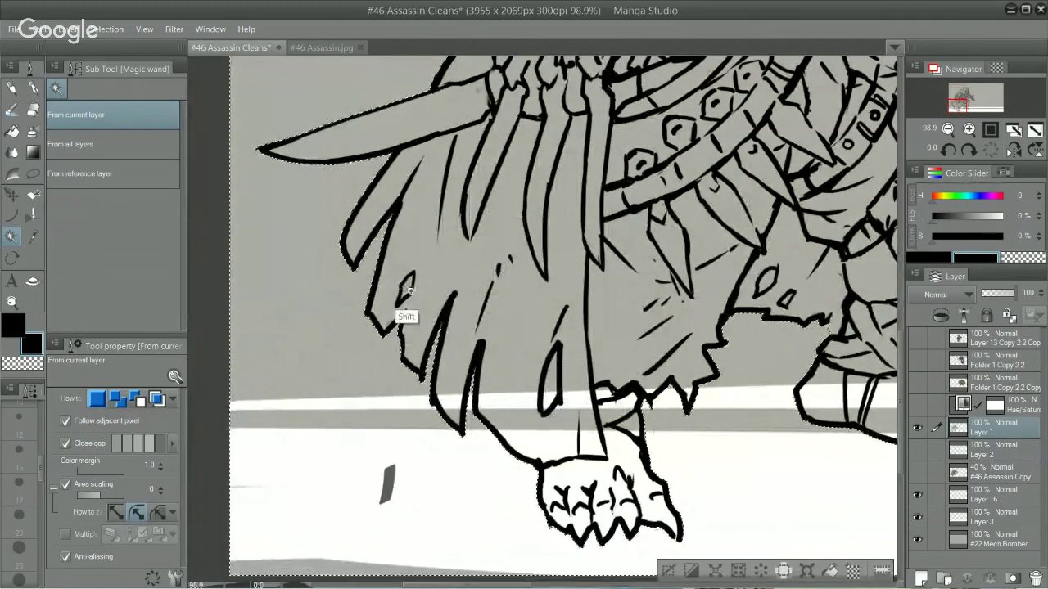
Step: Add the two small tears in the hanging cloth between the legs to the background selection
{"action": "scroll", "coordinate": [409, 304], "scroll_direction": "up", "scroll_amount": 2}
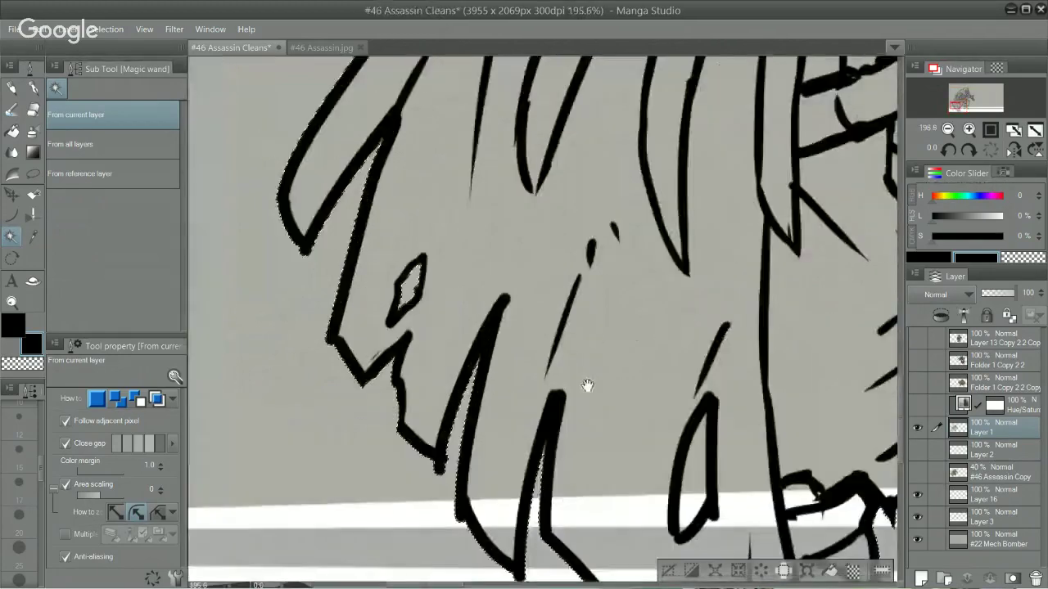
{"action": "left_click_drag", "start_coordinate": [693, 431], "coordinate": [569, 378]}
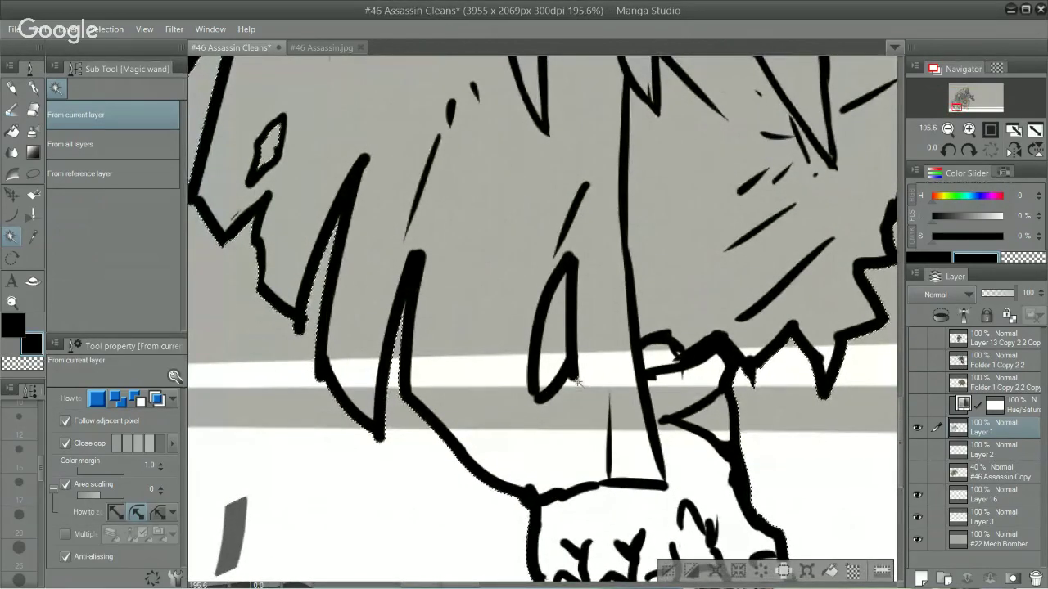
{"action": "scroll", "coordinate": [606, 368], "scroll_direction": "down", "scroll_amount": 3}
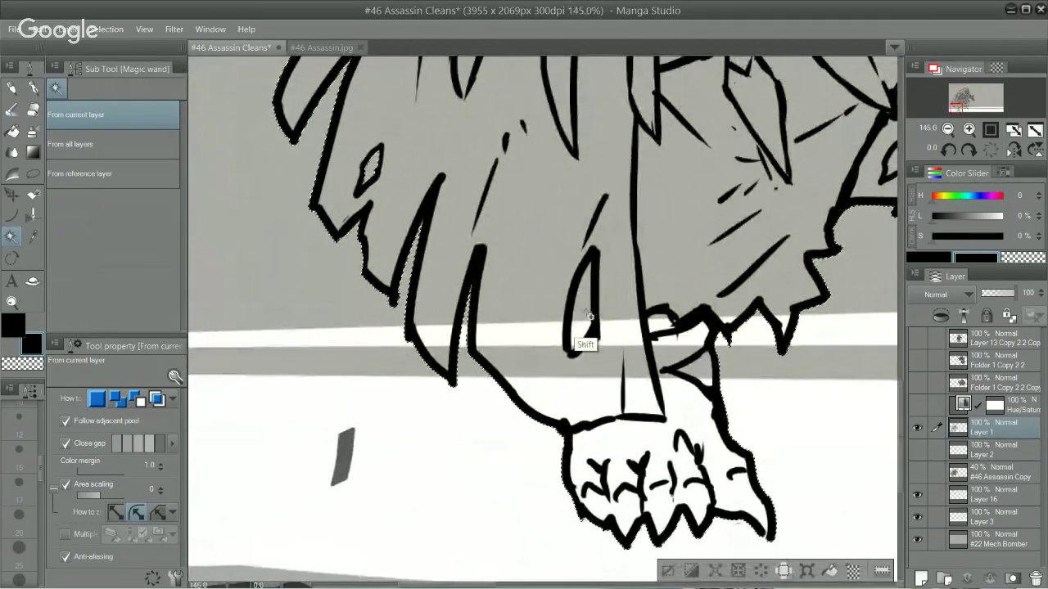
{"action": "left_click_drag", "start_coordinate": [735, 390], "coordinate": [468, 454]}
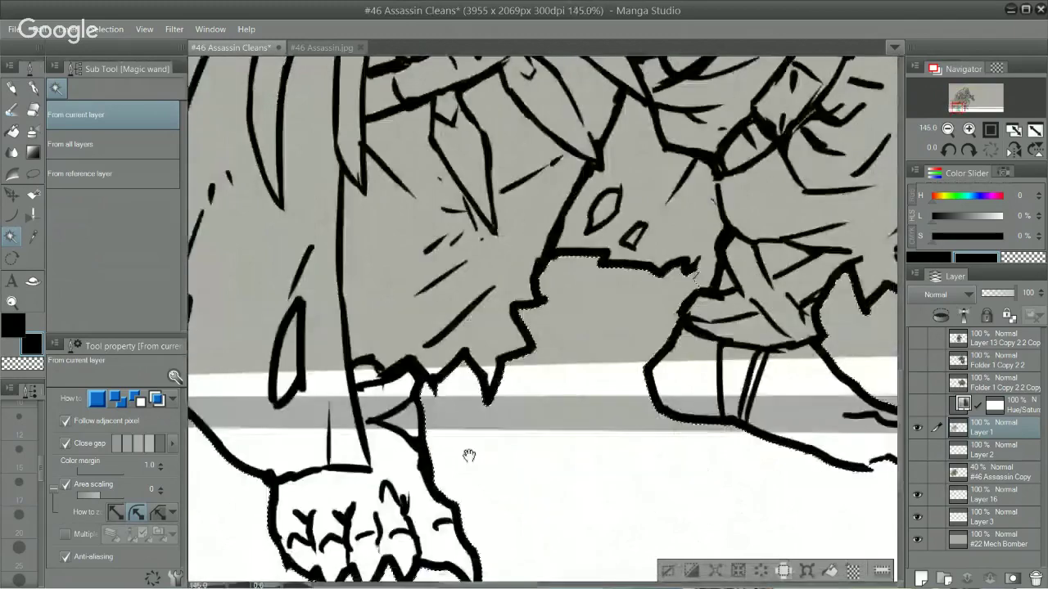
{"action": "left_click_drag", "start_coordinate": [722, 425], "coordinate": [597, 486]}
{"action": "left_click", "coordinate": [488, 270], "text": "shift"}
{"action": "left_click", "coordinate": [516, 305], "text": "shift"}
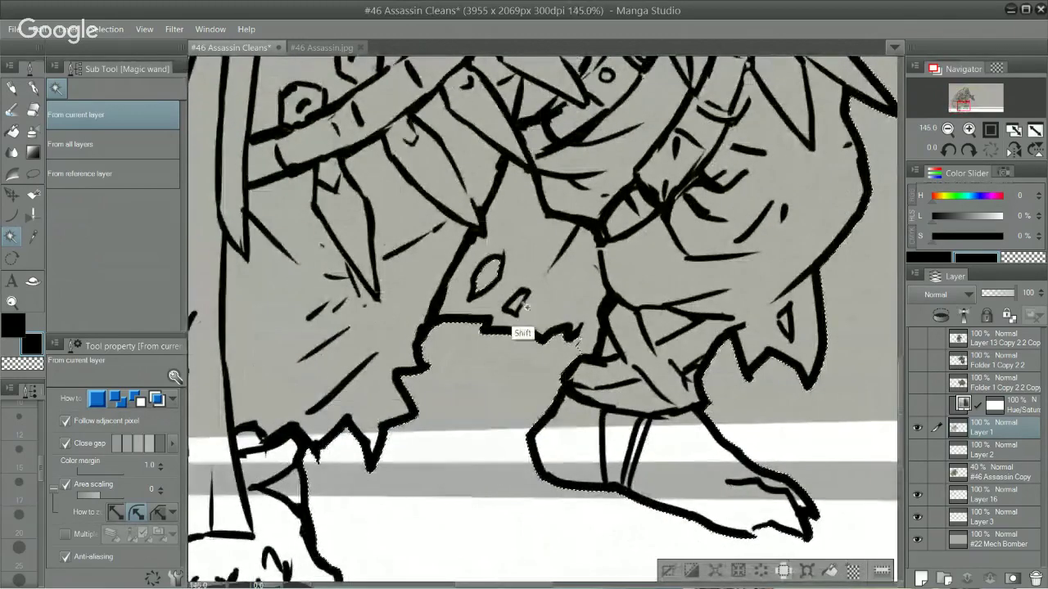
Step: Add the small tear in the ragged cloth beside the smaller, bandaged foot to the background selection and check the figure's selected outline
{"action": "left_click", "coordinate": [784, 322], "text": "shift"}
{"action": "left_click_drag", "start_coordinate": [758, 390], "coordinate": [753, 409]}
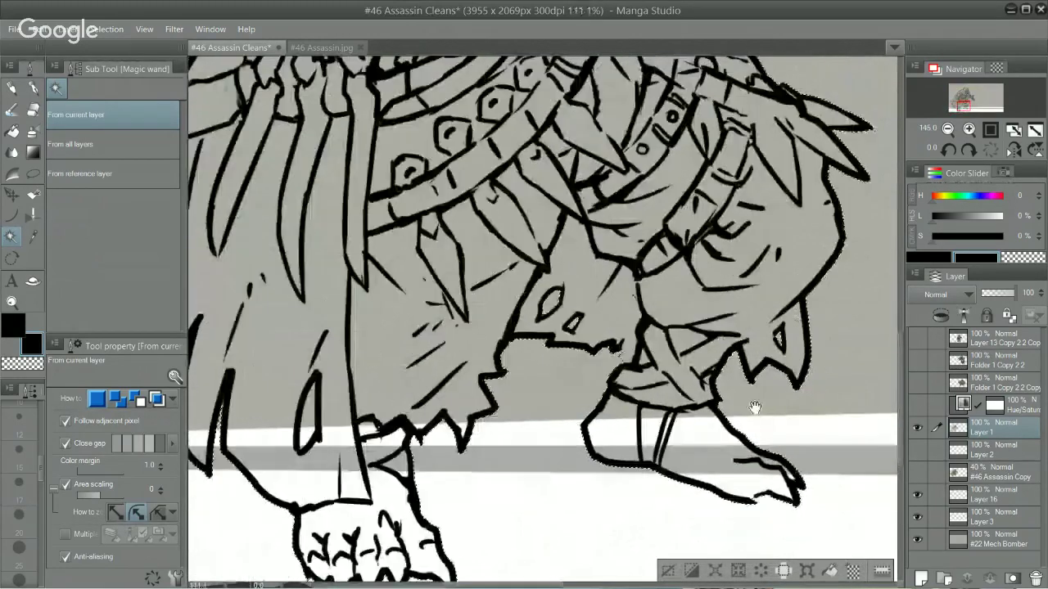
{"action": "left_click_drag", "start_coordinate": [872, 234], "coordinate": [726, 319]}
{"action": "scroll", "coordinate": [725, 318], "scroll_direction": "down", "scroll_amount": 3}
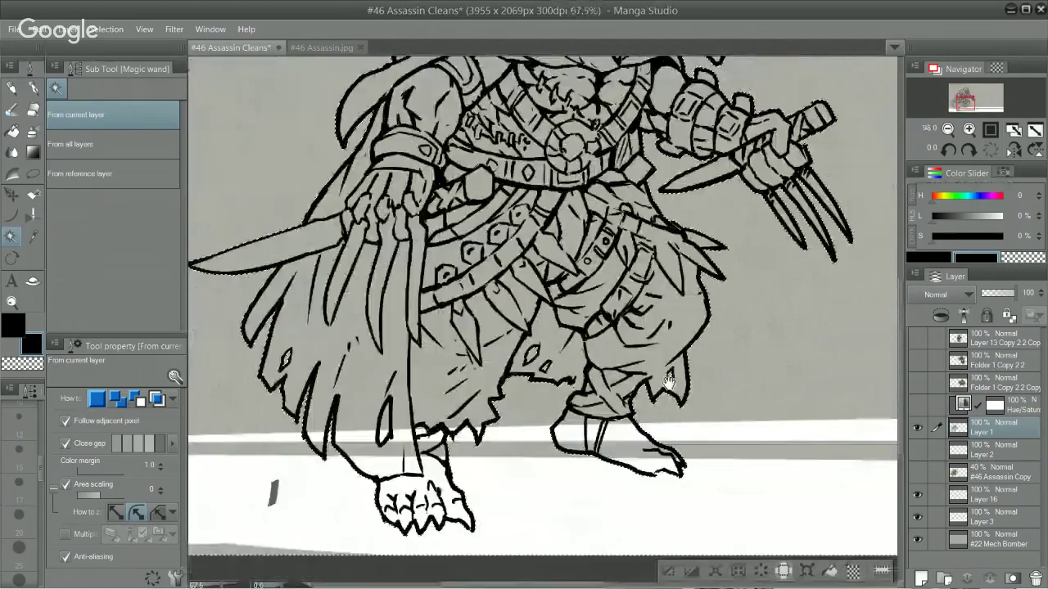
{"action": "left_click_drag", "start_coordinate": [723, 381], "coordinate": [760, 447]}
{"action": "scroll", "coordinate": [760, 447], "scroll_direction": "down", "scroll_amount": 3}
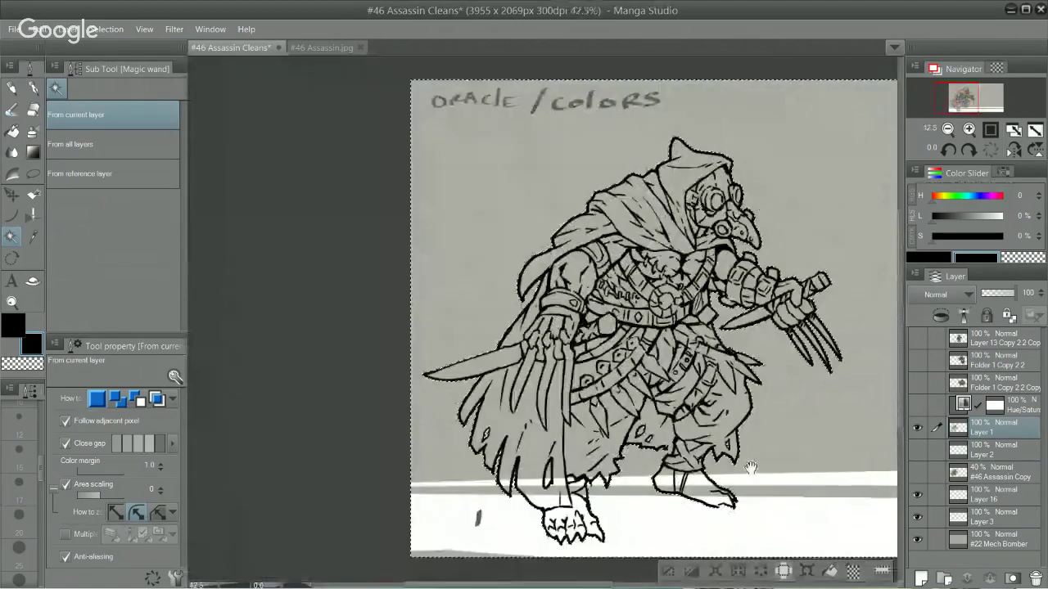
{"action": "scroll", "coordinate": [737, 465], "scroll_direction": "up", "scroll_amount": 1}
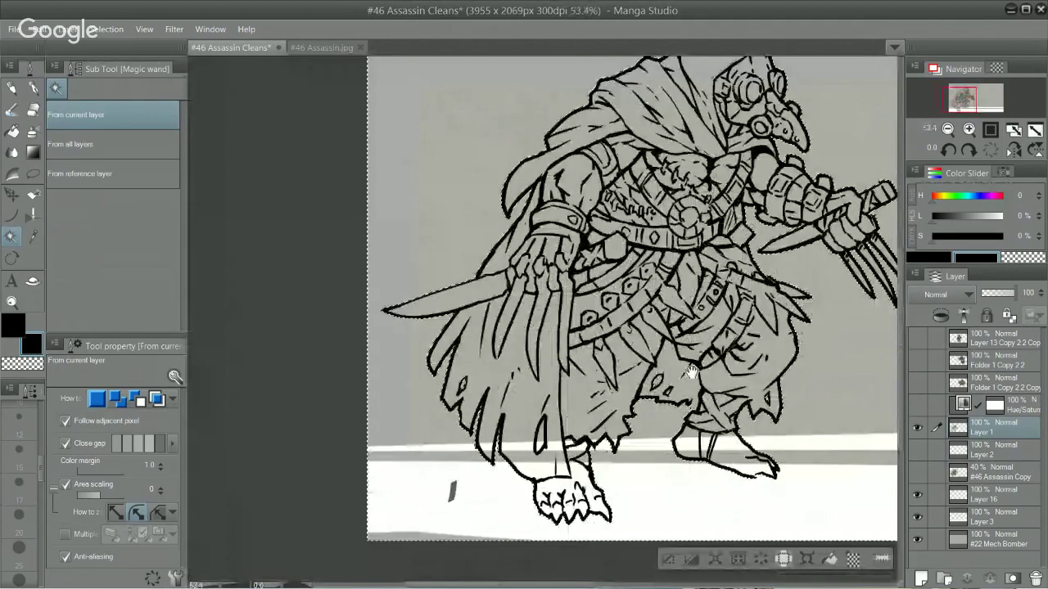
{"action": "scroll", "coordinate": [752, 410], "scroll_direction": "up", "scroll_amount": 1}
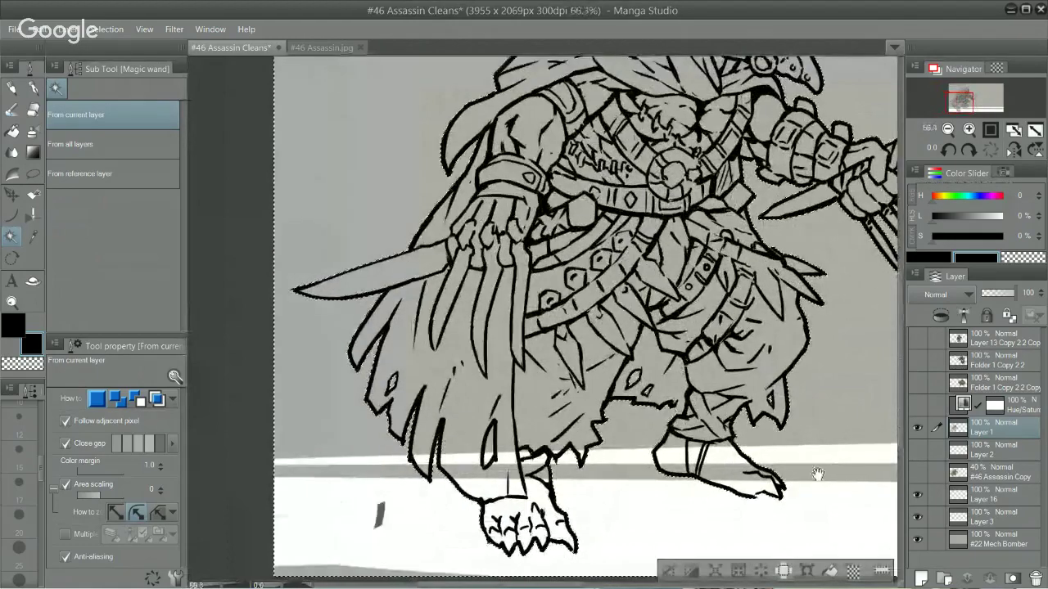
{"action": "left_click_drag", "start_coordinate": [766, 483], "coordinate": [804, 425]}
{"action": "left_click_drag", "start_coordinate": [706, 414], "coordinate": [680, 433]}
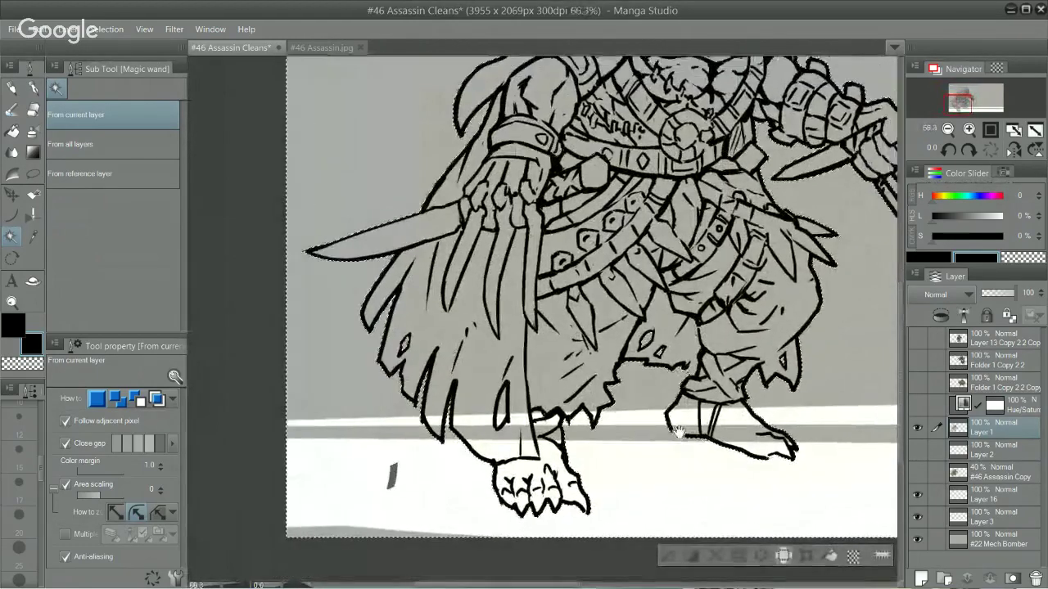
{"action": "scroll", "coordinate": [736, 434], "scroll_direction": "down", "scroll_amount": 2}
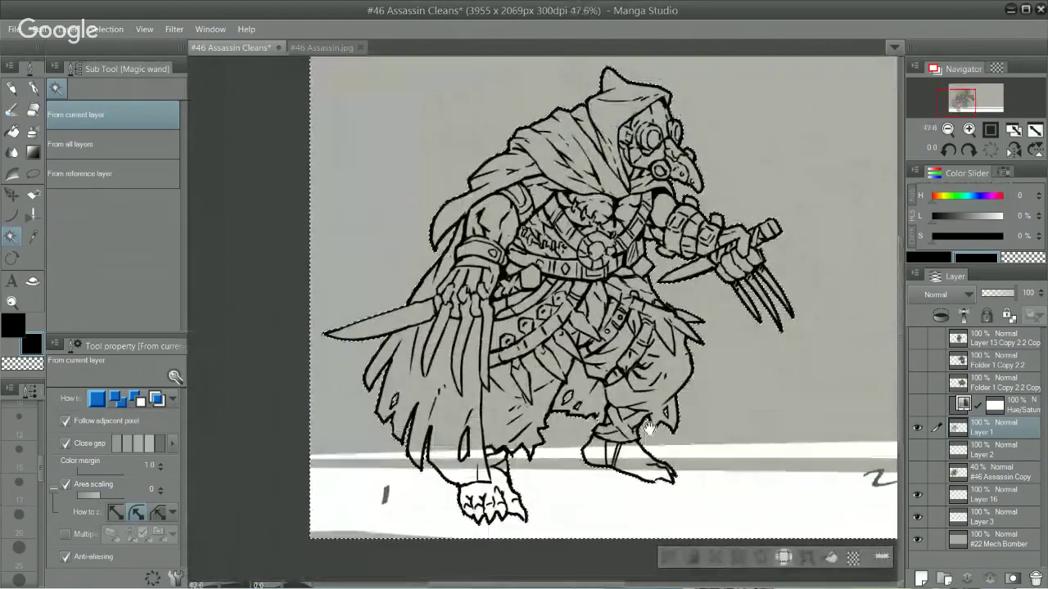
Step: Activate Layer 2, invert the selection to cover the figure, and try a black fill before undoing it
{"action": "left_click", "coordinate": [991, 448]}
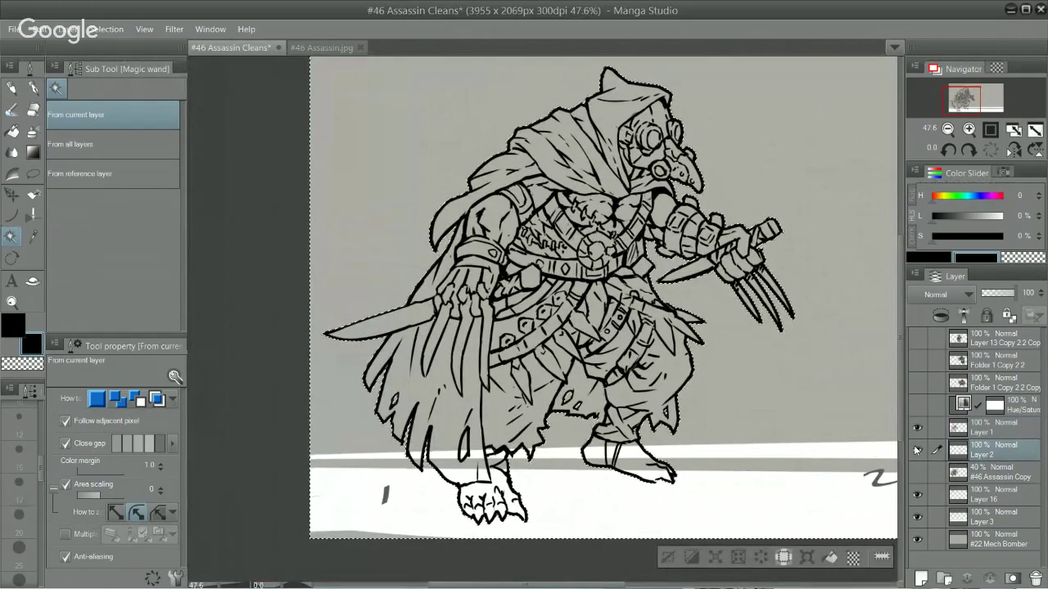
{"action": "key", "text": "ctrl+shift+i"}
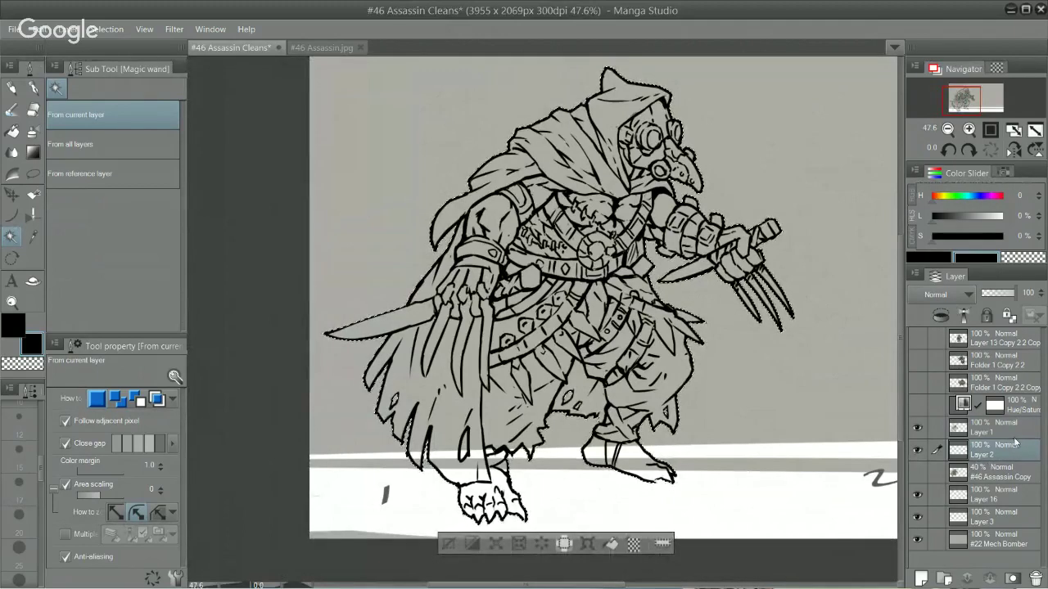
{"action": "left_click", "coordinate": [611, 544]}
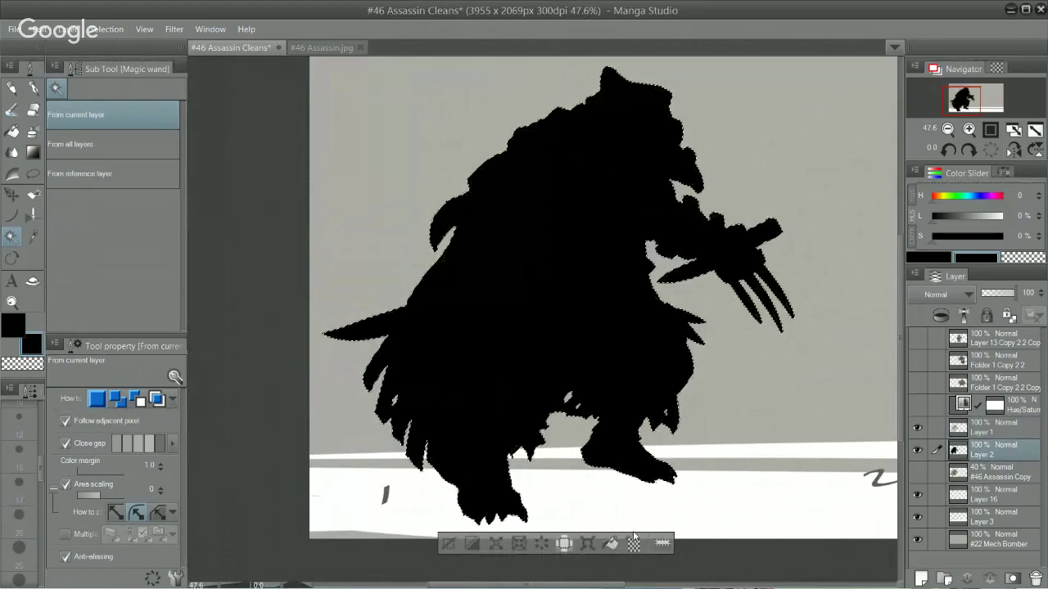
{"action": "key", "text": "ctrl+z"}
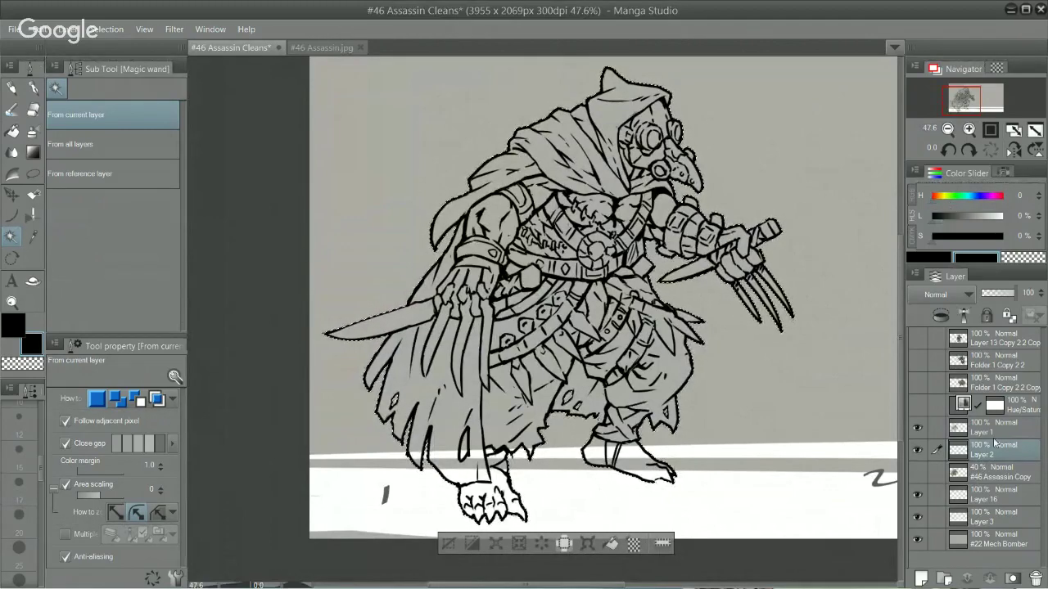
Step: Fill the figure selection on Layer 2 with a dark reddish colour at 20% luminosity and 13% saturation
{"action": "key", "text": "ctrl"}
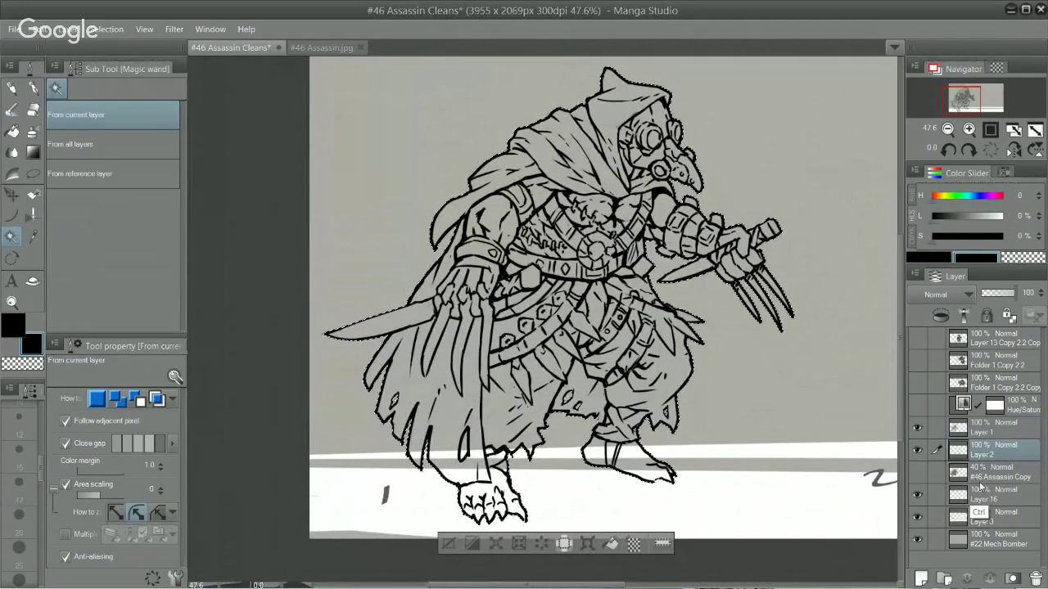
{"action": "left_click", "coordinate": [946, 216]}
{"action": "left_click", "coordinate": [939, 237]}
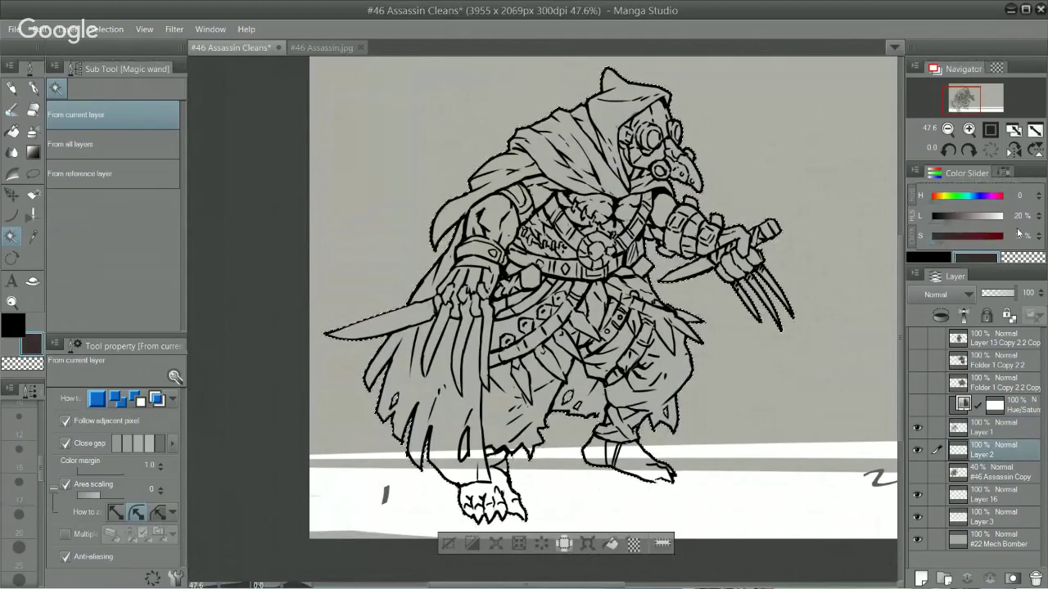
{"action": "left_click", "coordinate": [612, 544]}
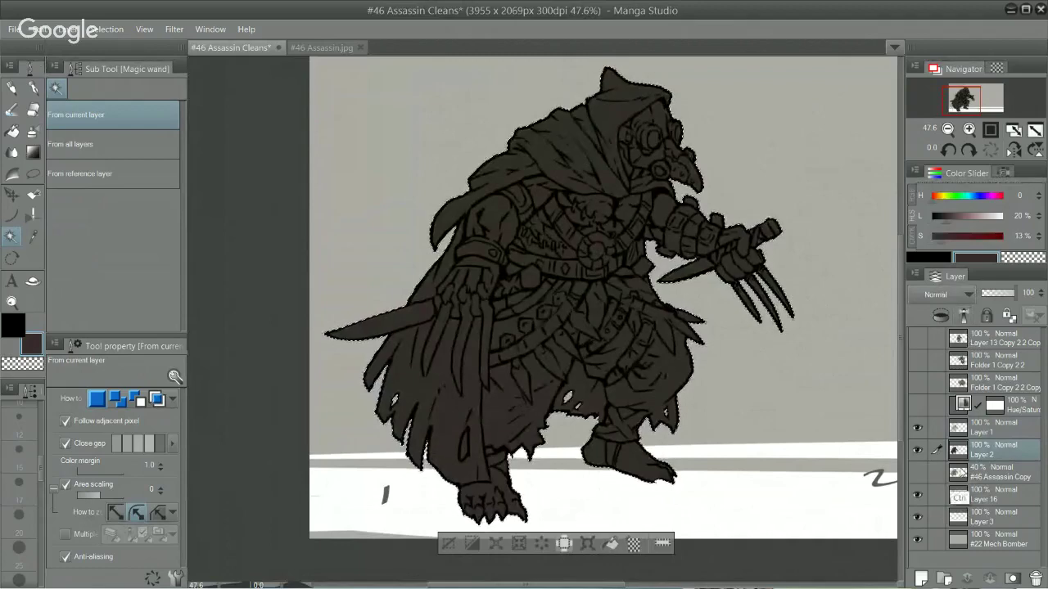
Step: Adjust the figure's fill on Layer 2 with Hue/Saturation/Luminosity, using saturation -39 and brightness 32, and clear the selection
{"action": "key", "text": "ctrl+u"}
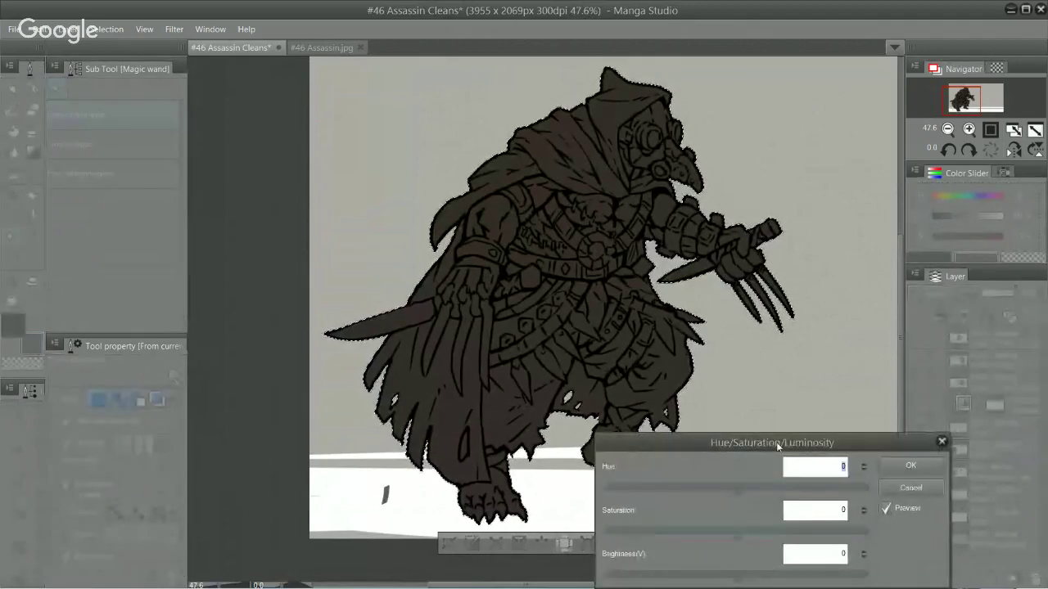
{"action": "left_click_drag", "start_coordinate": [778, 446], "coordinate": [862, 264]}
{"action": "left_click_drag", "start_coordinate": [858, 356], "coordinate": [917, 356]}
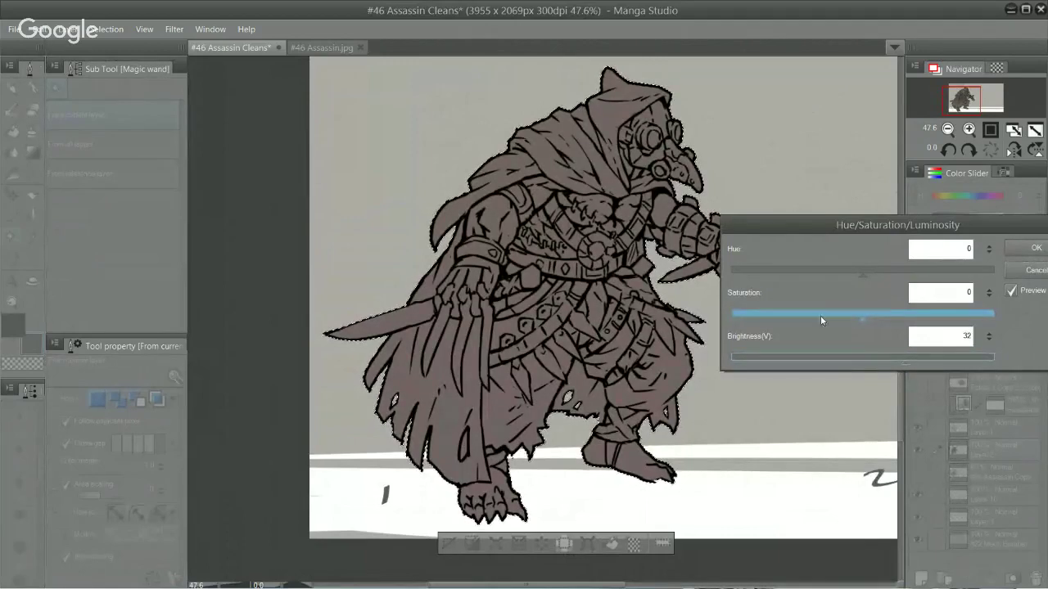
{"action": "mouse_move", "coordinate": [825, 313]}
{"action": "left_mouse_down"}
{"action": "mouse_move", "coordinate": [853, 311]}
{"action": "mouse_move", "coordinate": [816, 316]}
{"action": "left_mouse_up"}
{"action": "left_click_drag", "start_coordinate": [938, 224], "coordinate": [893, 201]}
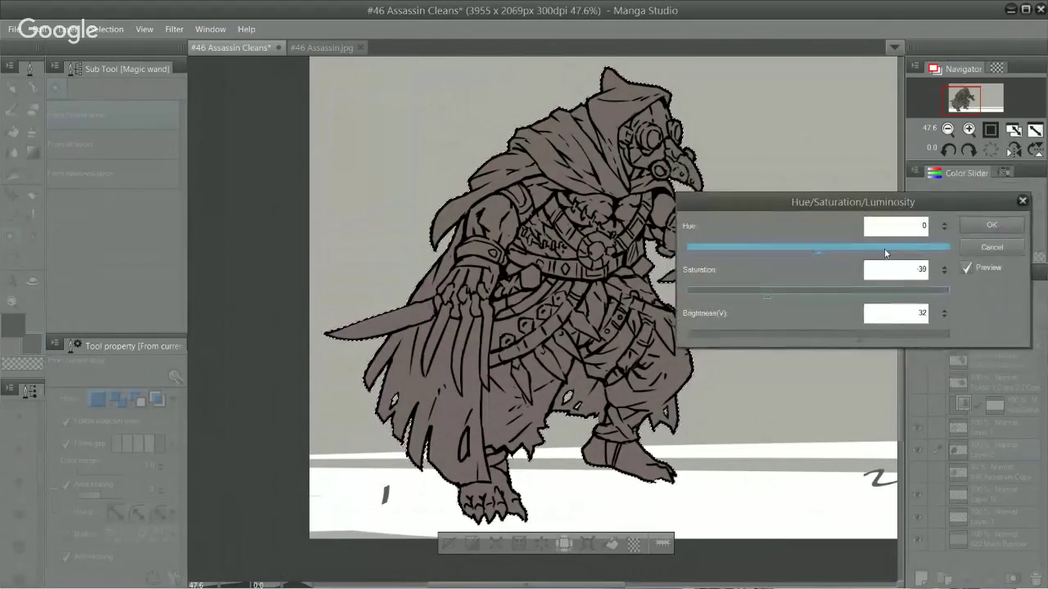
{"action": "left_click", "coordinate": [991, 226]}
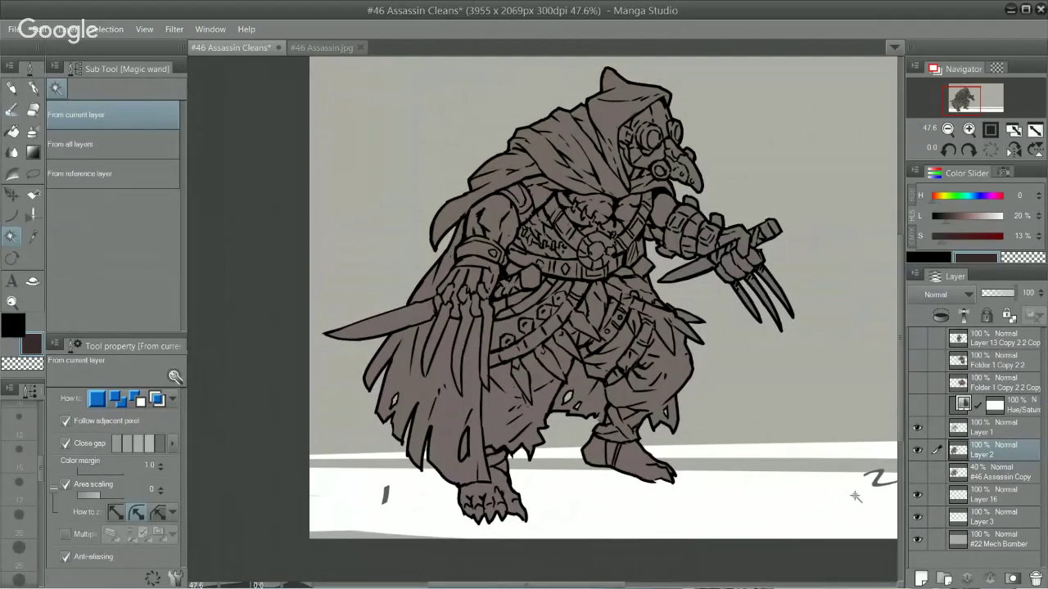
Step: Shift the hue of the figure's fill on Layer 2 to 8 with Hue/Saturation/Luminosity
{"action": "key", "text": "ctrl+u"}
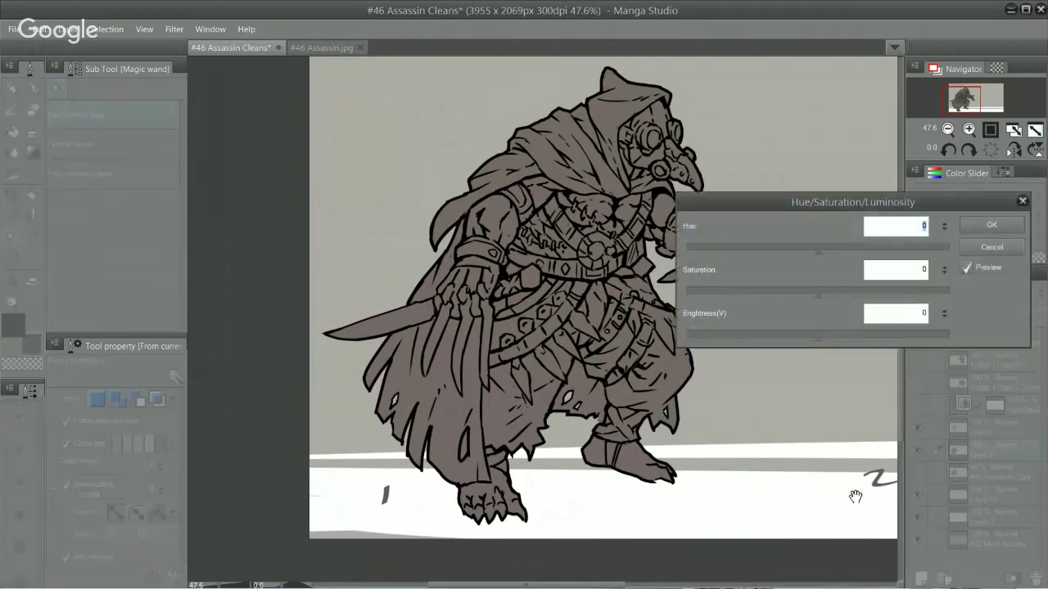
{"action": "left_click_drag", "start_coordinate": [865, 205], "coordinate": [893, 91]}
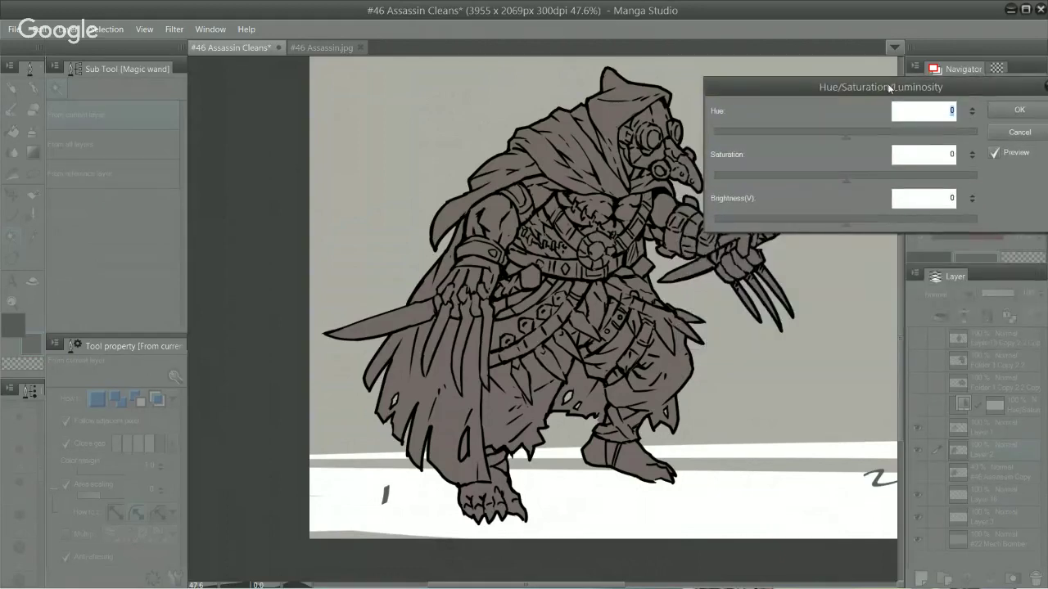
{"action": "left_click_drag", "start_coordinate": [870, 131], "coordinate": [907, 134]}
{"action": "left_click_drag", "start_coordinate": [779, 137], "coordinate": [947, 133]}
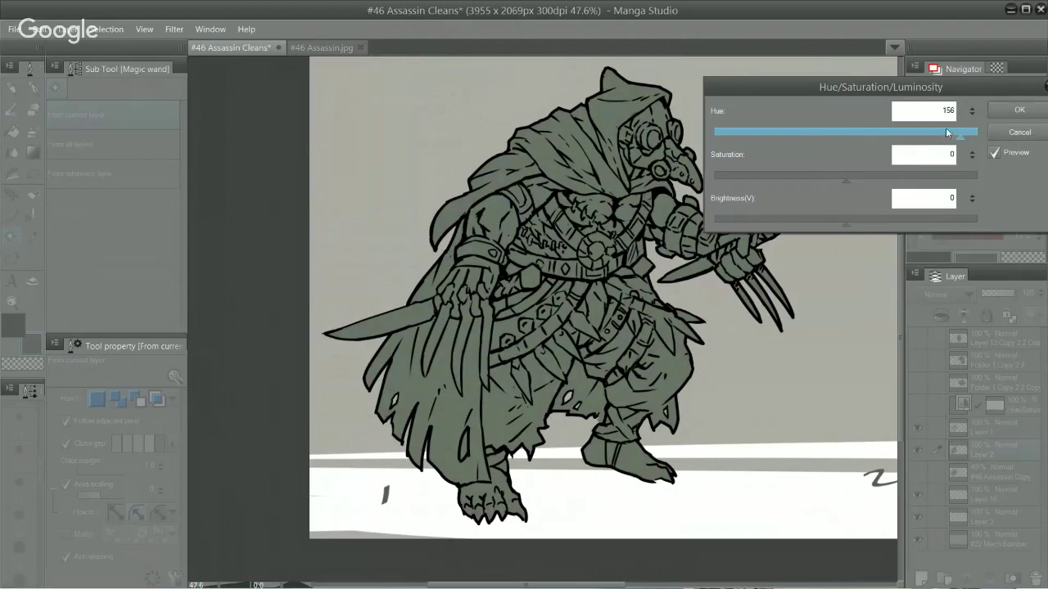
{"action": "left_click", "coordinate": [853, 134]}
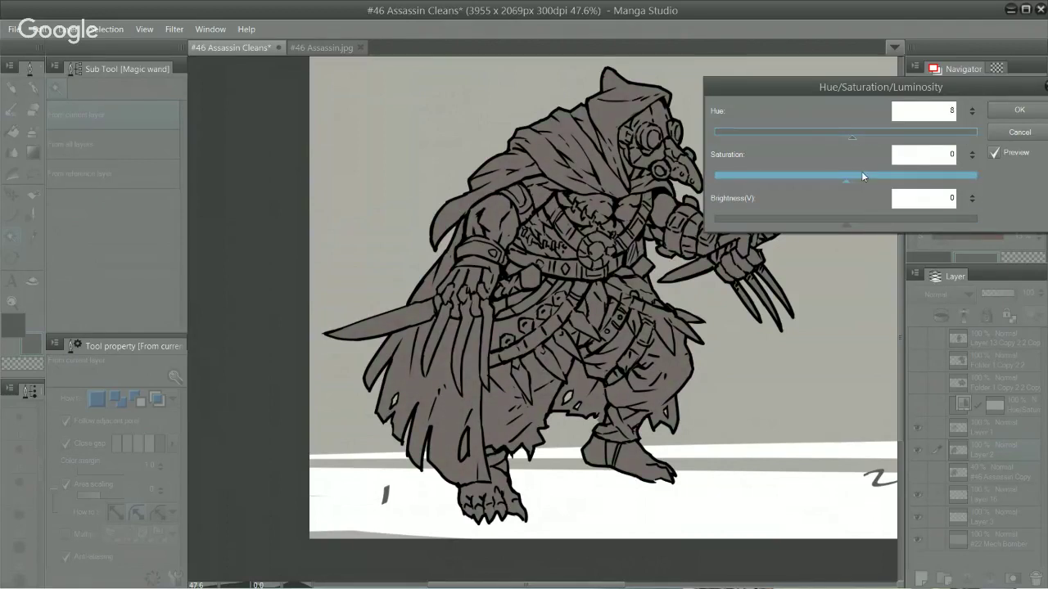
{"action": "left_click", "coordinate": [1019, 110]}
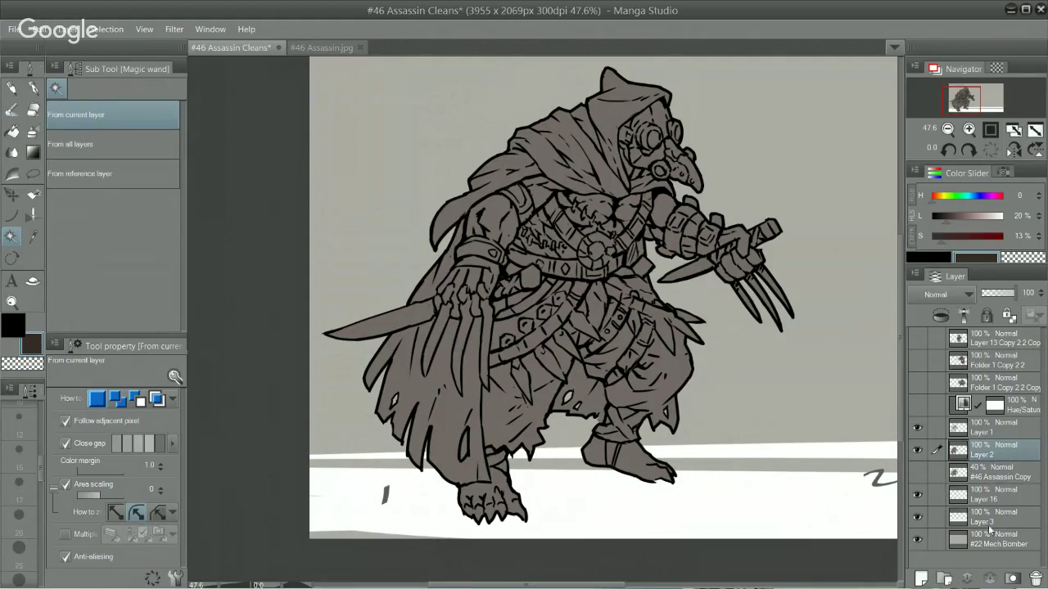
Step: Create a new layer directly above the flat fill on Layer 2, beneath the line art
{"action": "left_click", "coordinate": [921, 578]}
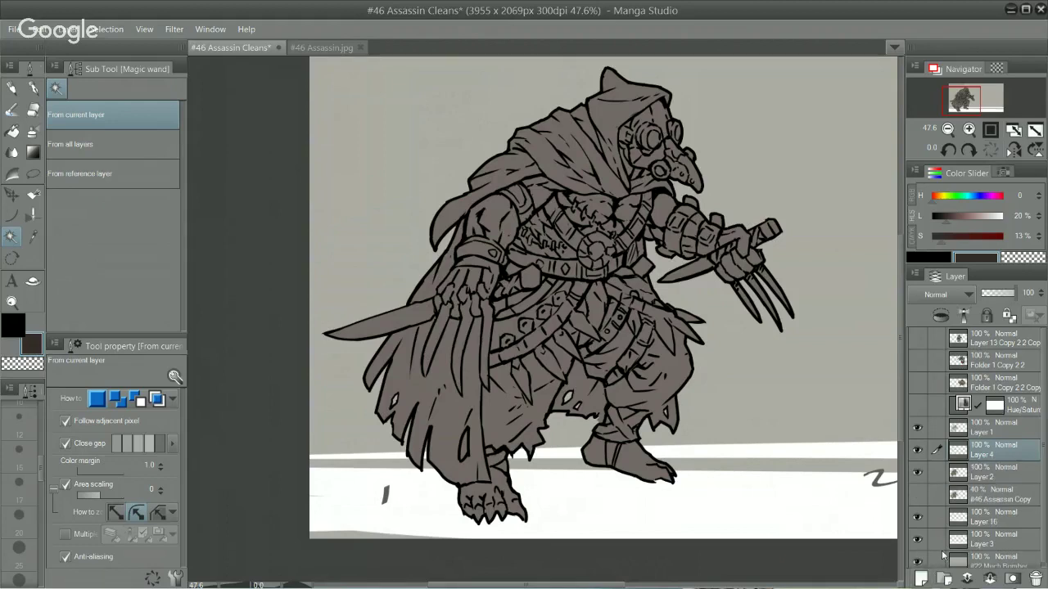
{"action": "left_click", "coordinate": [927, 295]}
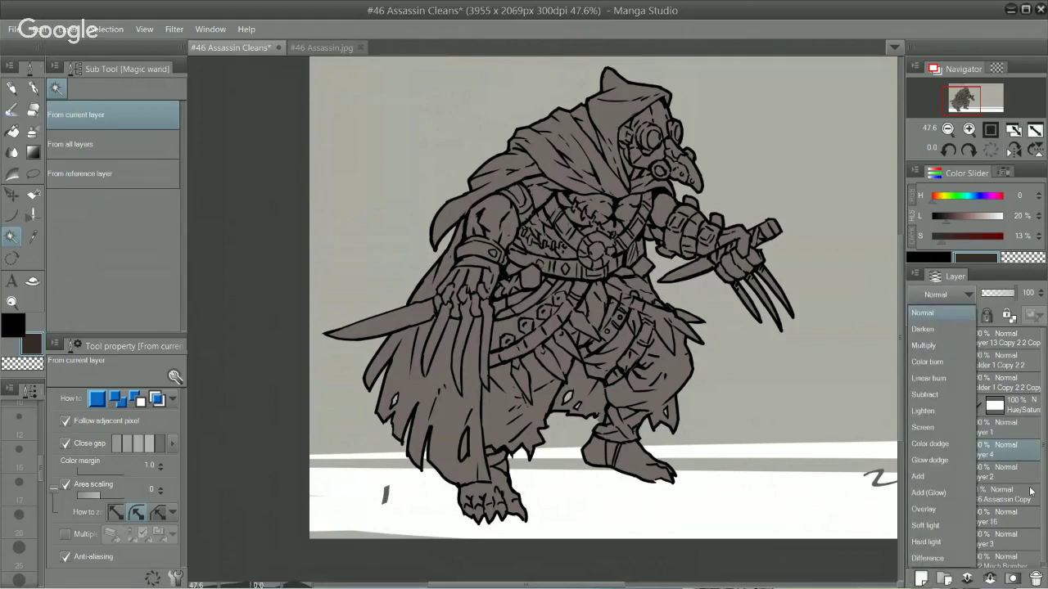
{"action": "left_click", "coordinate": [997, 452]}
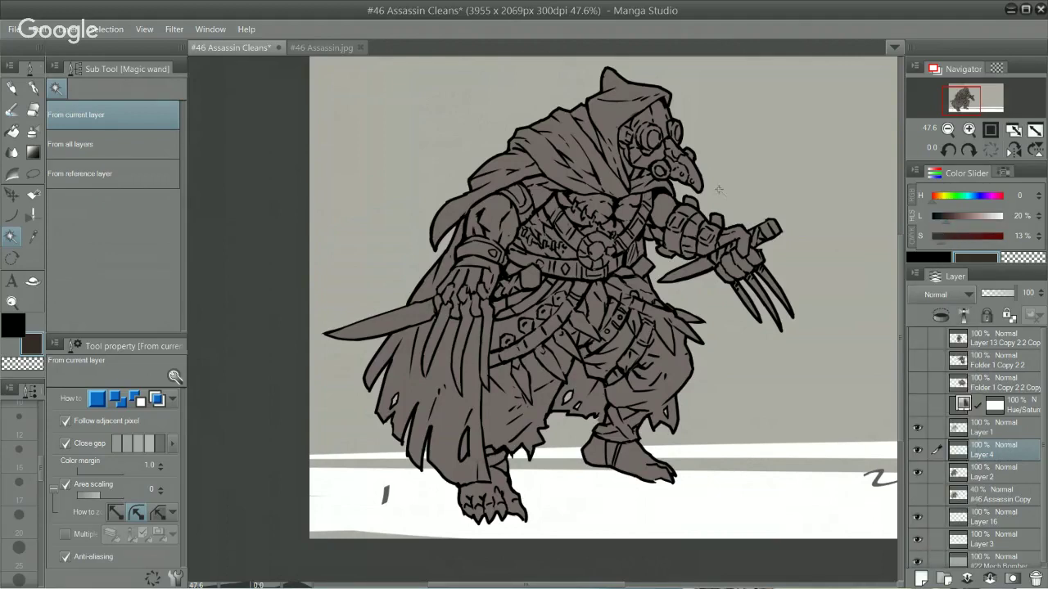
Step: Try light highlight strokes on the hood and cloak with the Dense watercolor brush at 77% luminosity, and undo them
{"action": "key", "text": "p"}
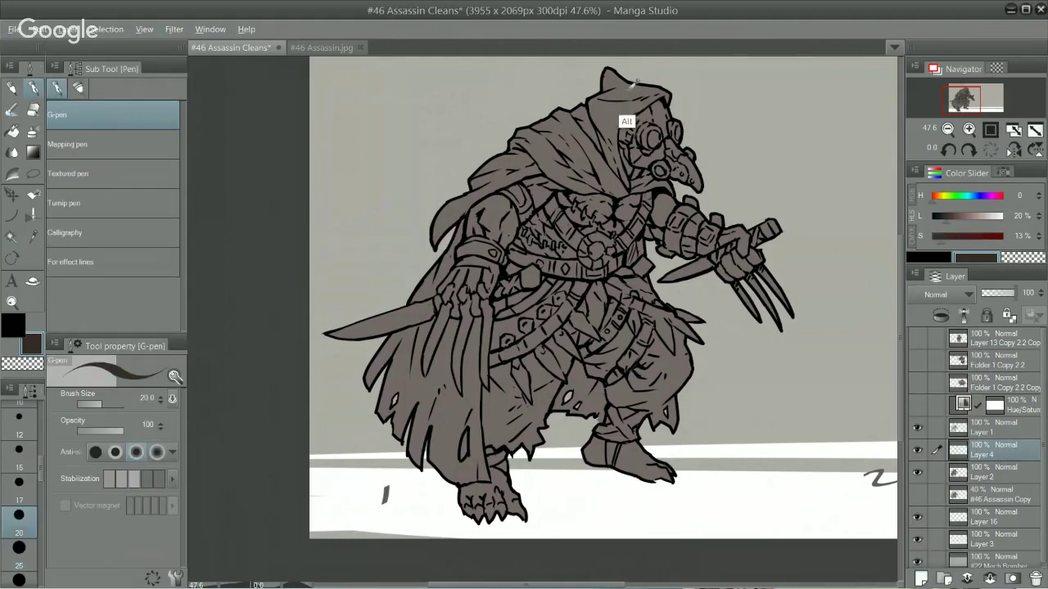
{"action": "left_click", "coordinate": [953, 216]}
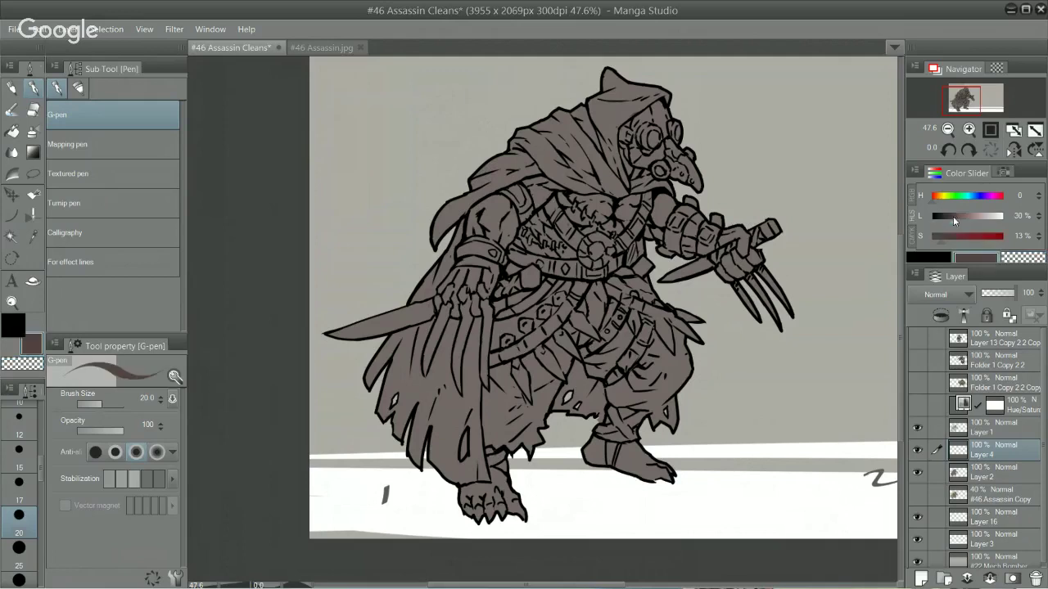
{"action": "left_click_drag", "start_coordinate": [953, 215], "coordinate": [989, 216]}
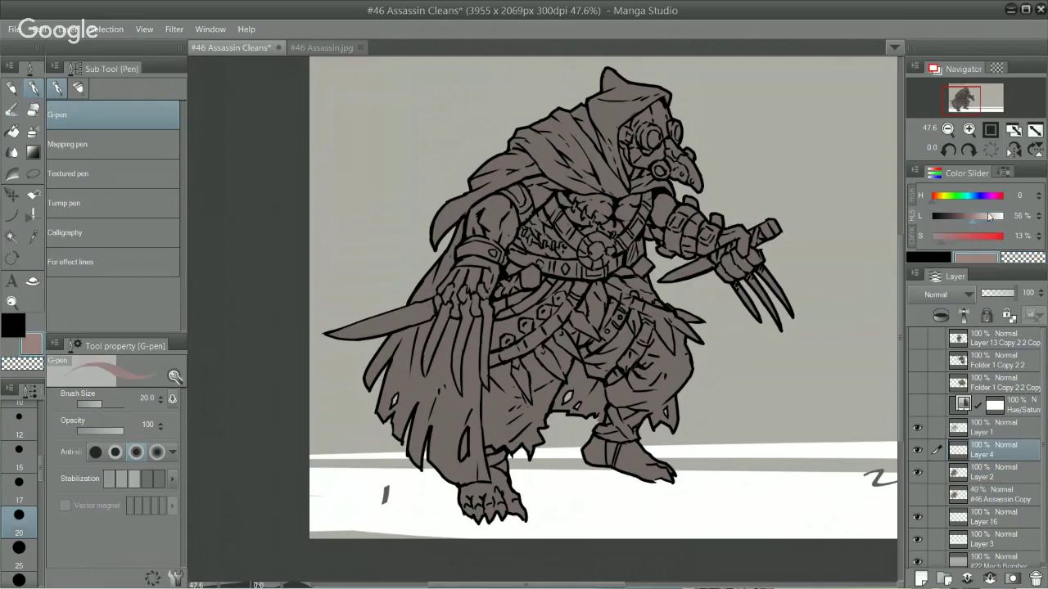
{"action": "left_click", "coordinate": [989, 214]}
{"action": "key", "text": "b"}
{"action": "mouse_move", "coordinate": [627, 100]}
{"action": "left_mouse_down"}
{"action": "mouse_move", "coordinate": [603, 133]}
{"action": "mouse_move", "coordinate": [569, 152]}
{"action": "mouse_move", "coordinate": [556, 142]}
{"action": "left_mouse_up"}
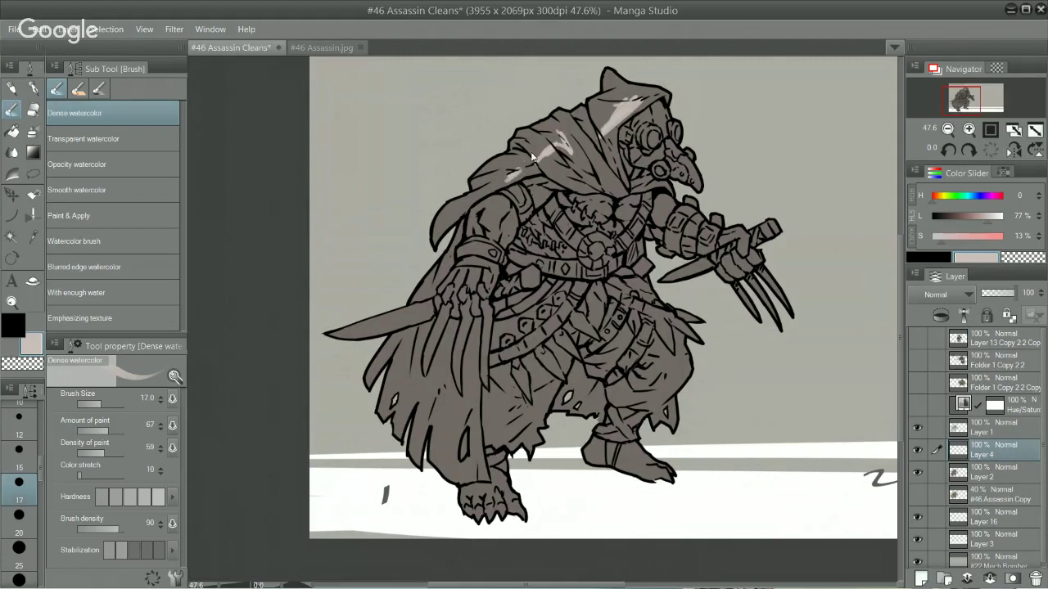
{"action": "key", "text": "ctrl+z"}
{"action": "key", "text": "ctrl+z"}
{"action": "key", "text": "ctrl+z"}
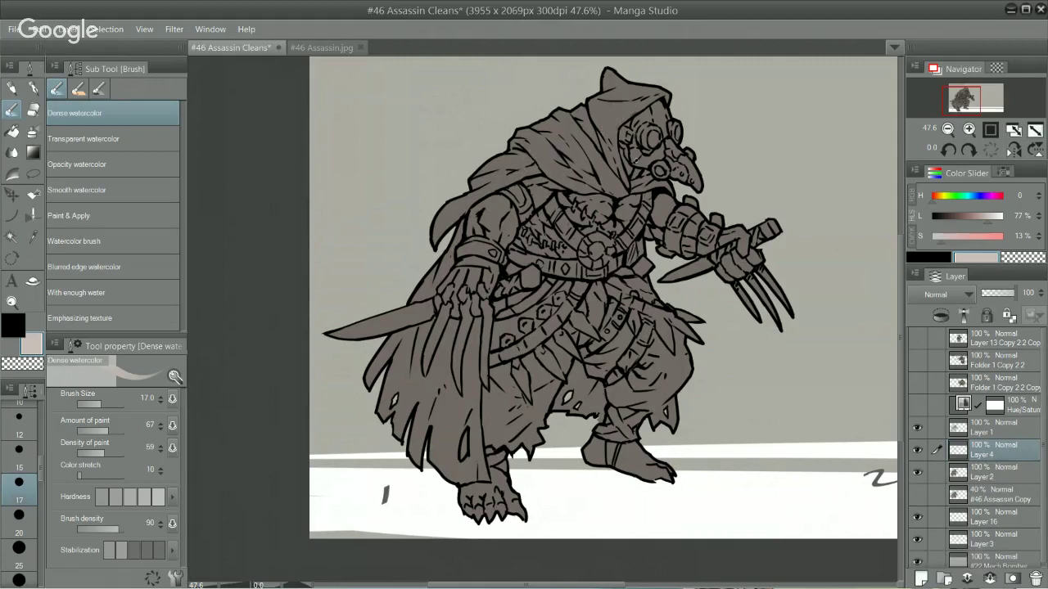
Step: Set the empty layer above Layer 2 to Color dodge and the drawing colour to 22% luminosity
{"action": "left_click", "coordinate": [618, 112], "text": "alt"}
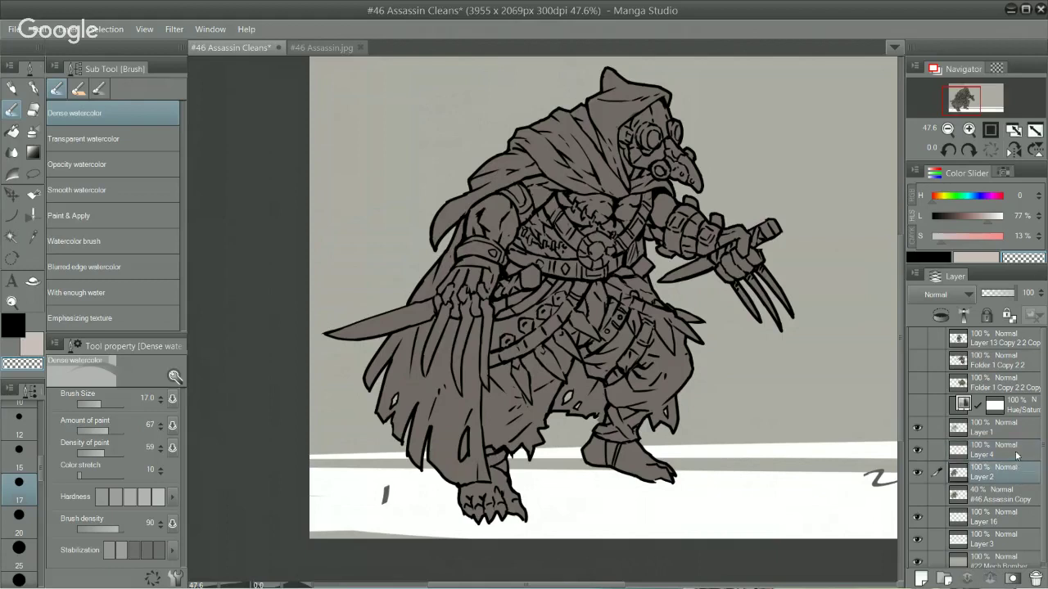
{"action": "left_click", "coordinate": [942, 294]}
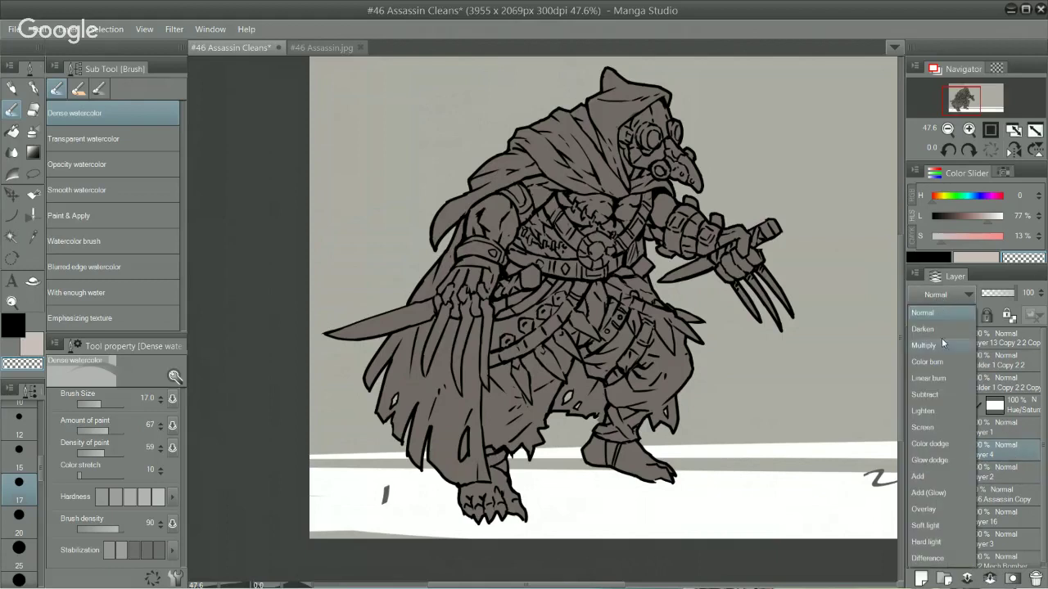
{"action": "left_click", "coordinate": [948, 448]}
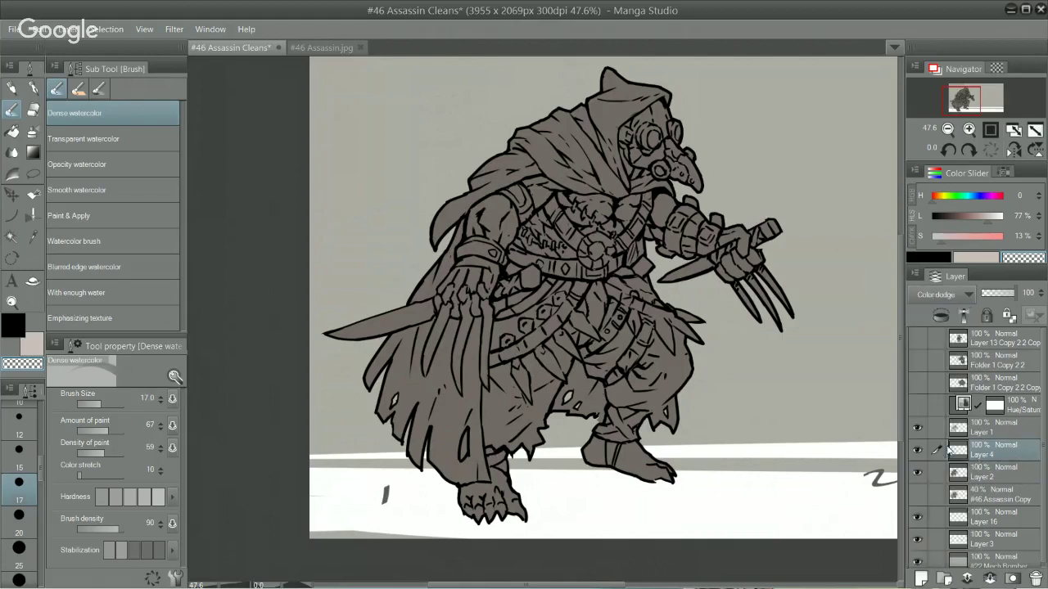
{"action": "left_click", "coordinate": [942, 217]}
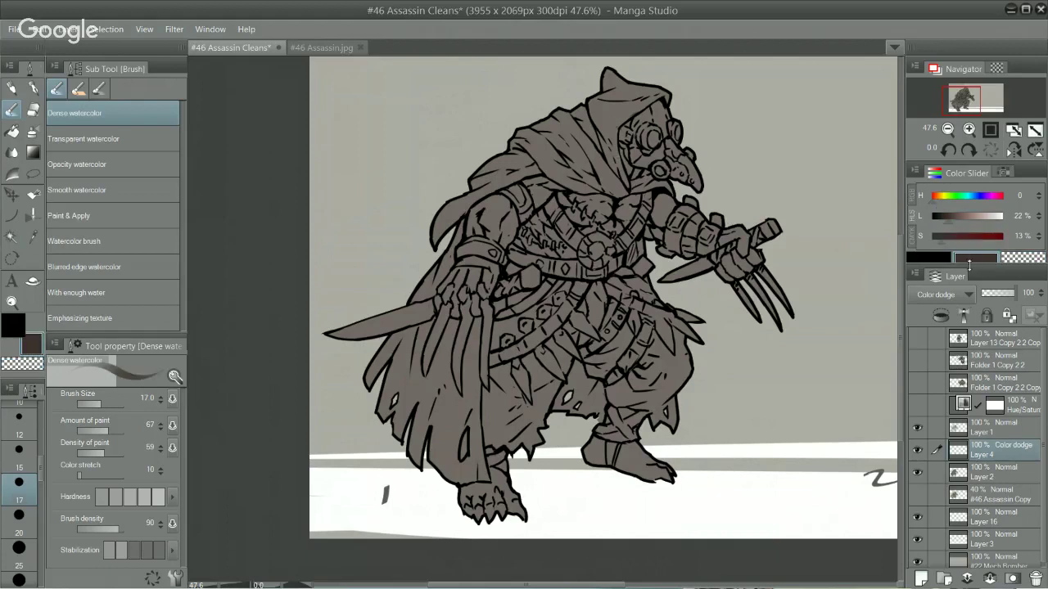
Step: Switch to the Transparent watercolor brush and set the drawing colour to 21% luminosity
{"action": "left_click", "coordinate": [943, 217]}
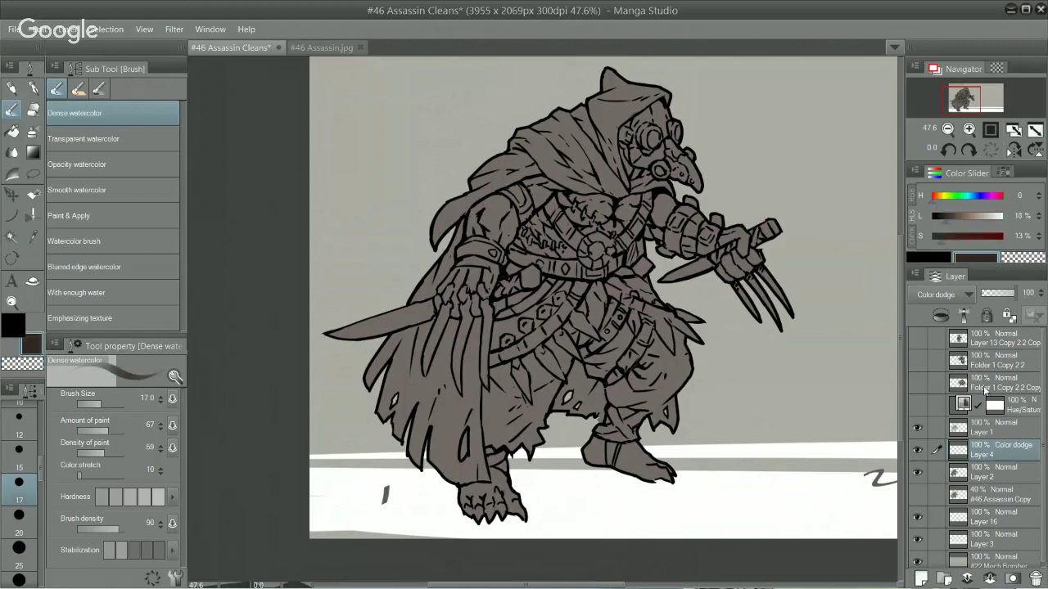
{"action": "key", "text": "period"}
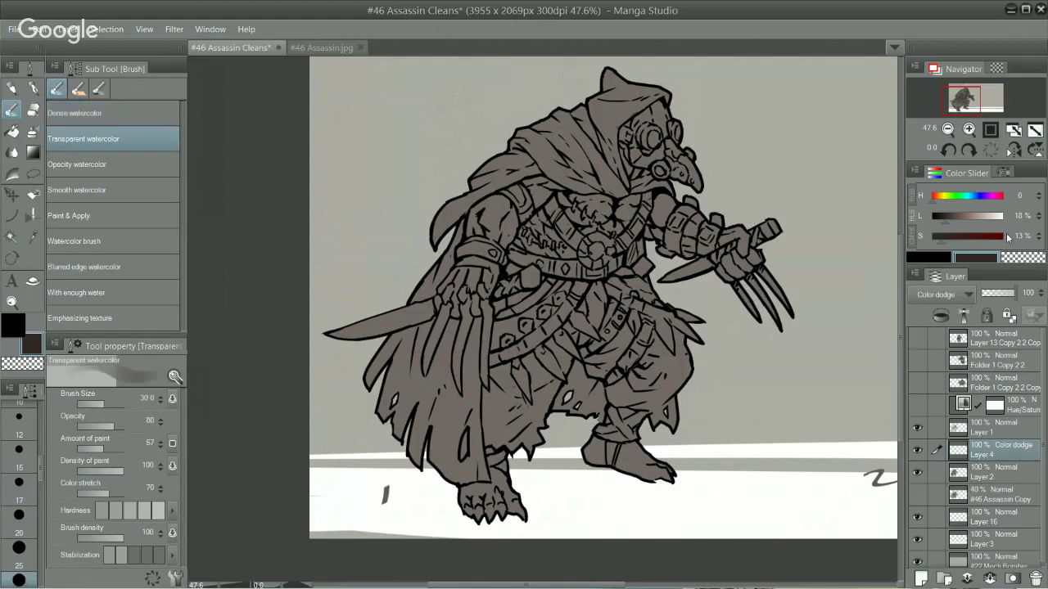
{"action": "left_click", "coordinate": [956, 216]}
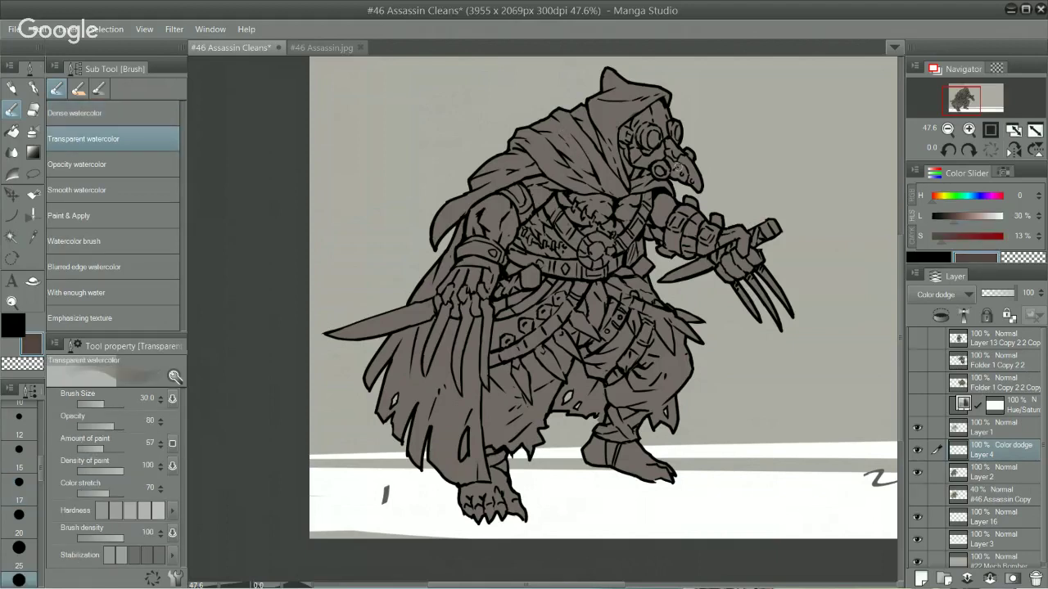
{"action": "left_click", "coordinate": [952, 219]}
{"action": "left_click", "coordinate": [948, 224]}
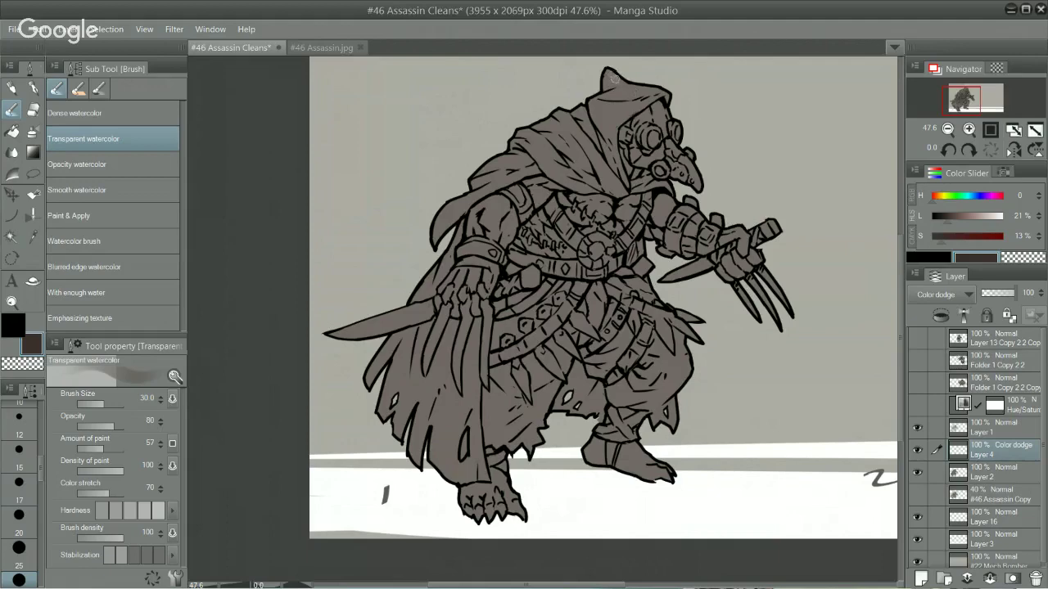
Step: Paint the first soft highlights on the hood, the cloak's shoulder edge and the upper arm on the Color dodge layer
{"action": "mouse_move", "coordinate": [614, 78]}
{"action": "left_mouse_down"}
{"action": "mouse_move", "coordinate": [645, 91]}
{"action": "mouse_move", "coordinate": [589, 105]}
{"action": "mouse_move", "coordinate": [640, 107]}
{"action": "left_mouse_up"}
{"action": "left_click_drag", "start_coordinate": [782, 223], "coordinate": [630, 269]}
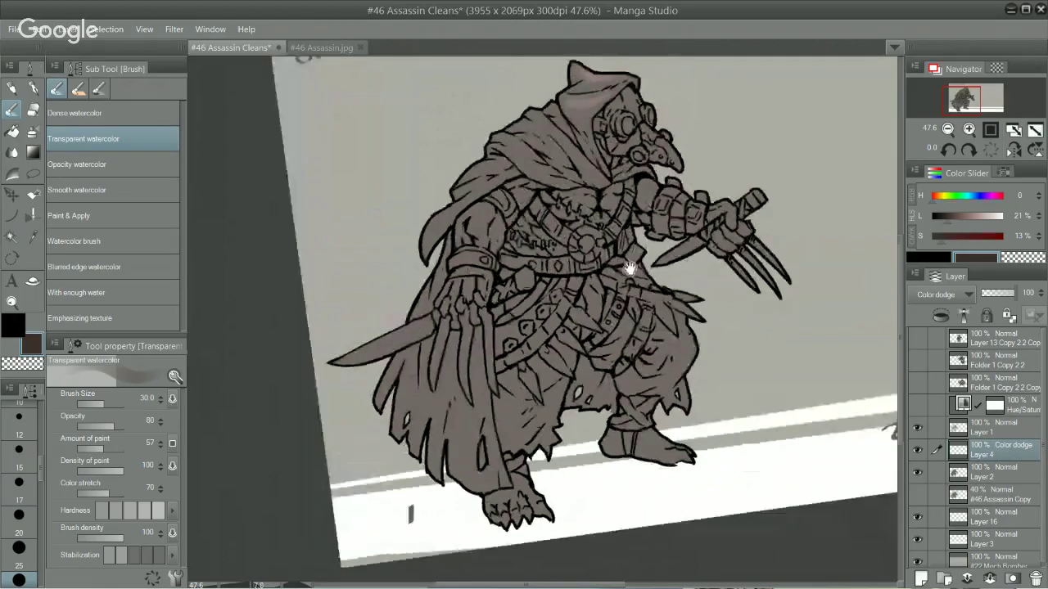
{"action": "left_click_drag", "start_coordinate": [577, 360], "coordinate": [624, 402]}
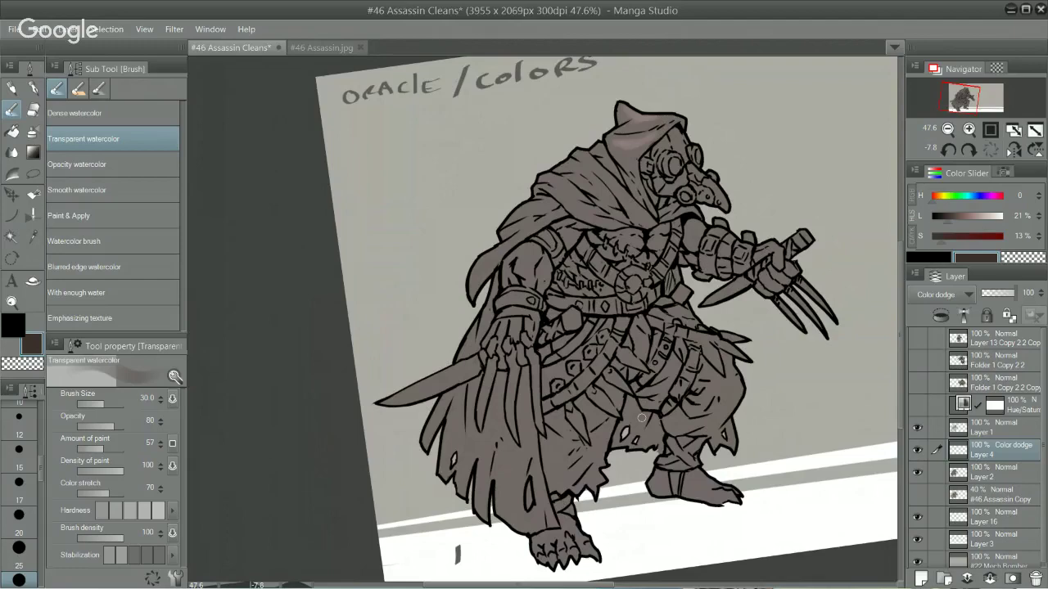
{"action": "left_click_drag", "start_coordinate": [572, 256], "coordinate": [603, 316]}
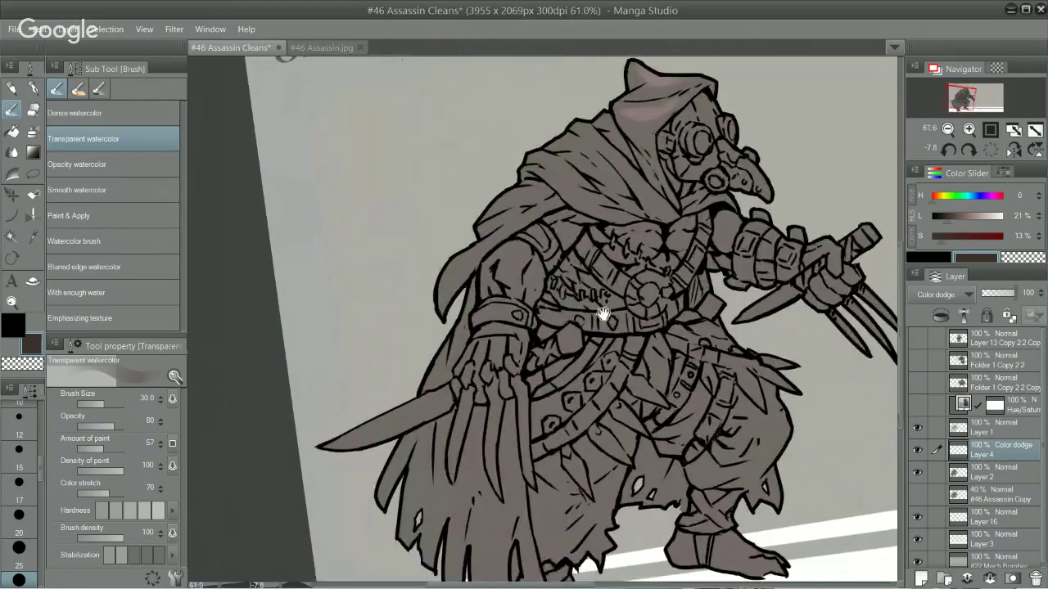
{"action": "mouse_move", "coordinate": [532, 260]}
{"action": "left_mouse_down"}
{"action": "mouse_move", "coordinate": [514, 285]}
{"action": "mouse_move", "coordinate": [498, 274]}
{"action": "mouse_move", "coordinate": [442, 288]}
{"action": "mouse_move", "coordinate": [428, 310]}
{"action": "mouse_move", "coordinate": [526, 208]}
{"action": "mouse_move", "coordinate": [548, 202]}
{"action": "mouse_move", "coordinate": [546, 214]}
{"action": "left_mouse_up"}
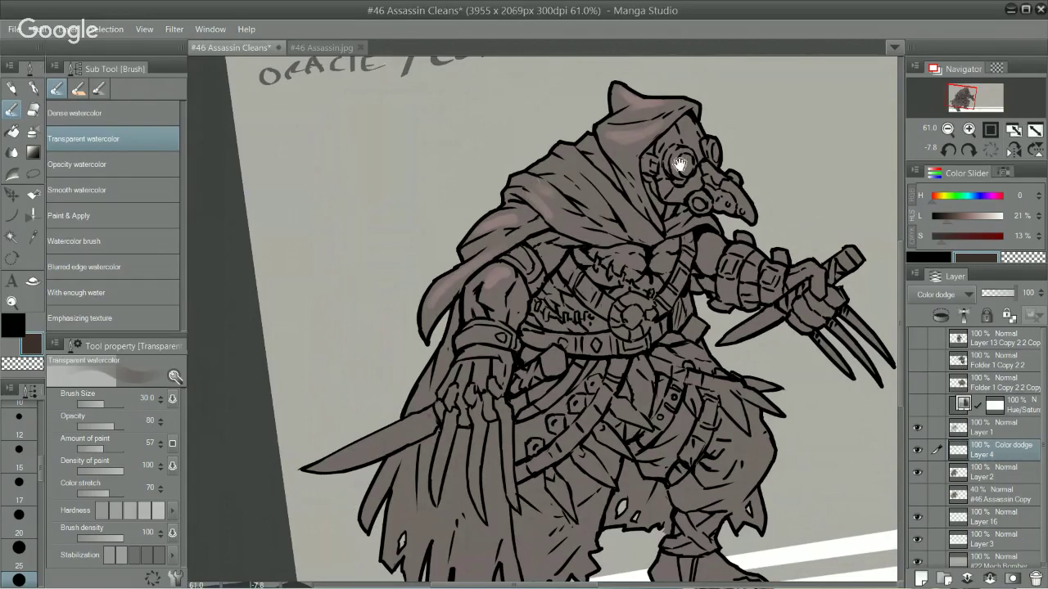
Step: Sketch a small standing stick figure in the empty background in front of the assassin
{"action": "key", "text": "shift+space"}
{"action": "left_click_drag", "start_coordinate": [761, 176], "coordinate": [505, 289]}
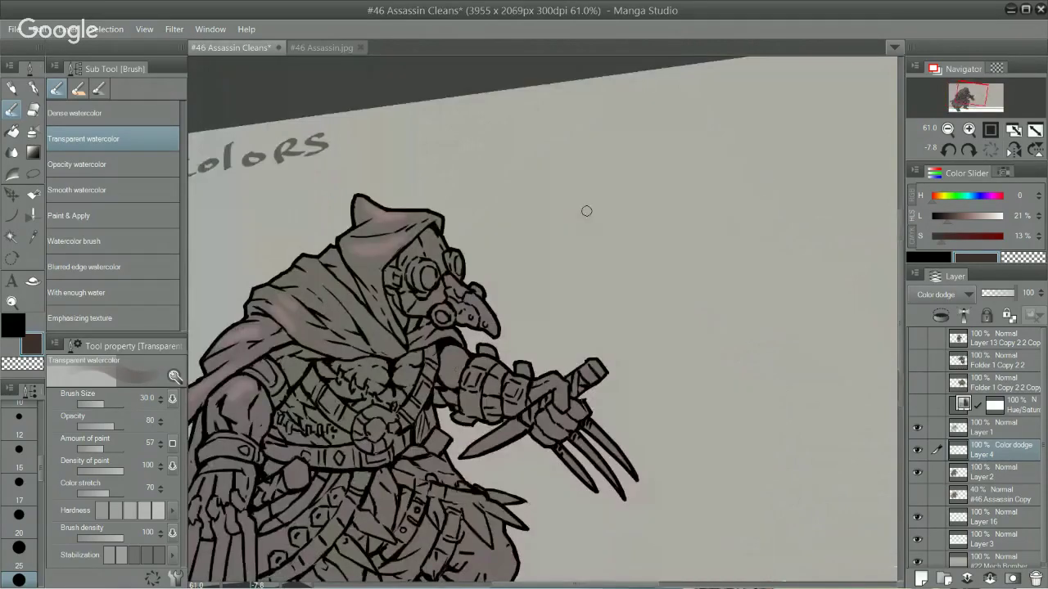
{"action": "mouse_move", "coordinate": [586, 211]}
{"action": "left_mouse_down"}
{"action": "mouse_move", "coordinate": [596, 249]}
{"action": "mouse_move", "coordinate": [607, 220]}
{"action": "mouse_move", "coordinate": [579, 215]}
{"action": "mouse_move", "coordinate": [598, 257]}
{"action": "mouse_move", "coordinate": [601, 235]}
{"action": "mouse_move", "coordinate": [610, 302]}
{"action": "mouse_move", "coordinate": [582, 222]}
{"action": "mouse_move", "coordinate": [591, 276]}
{"action": "left_mouse_up"}
{"action": "key", "text": "ctrl+z"}
{"action": "mouse_move", "coordinate": [602, 325]}
{"action": "left_mouse_down"}
{"action": "mouse_move", "coordinate": [626, 325]}
{"action": "mouse_move", "coordinate": [613, 322]}
{"action": "left_mouse_up"}
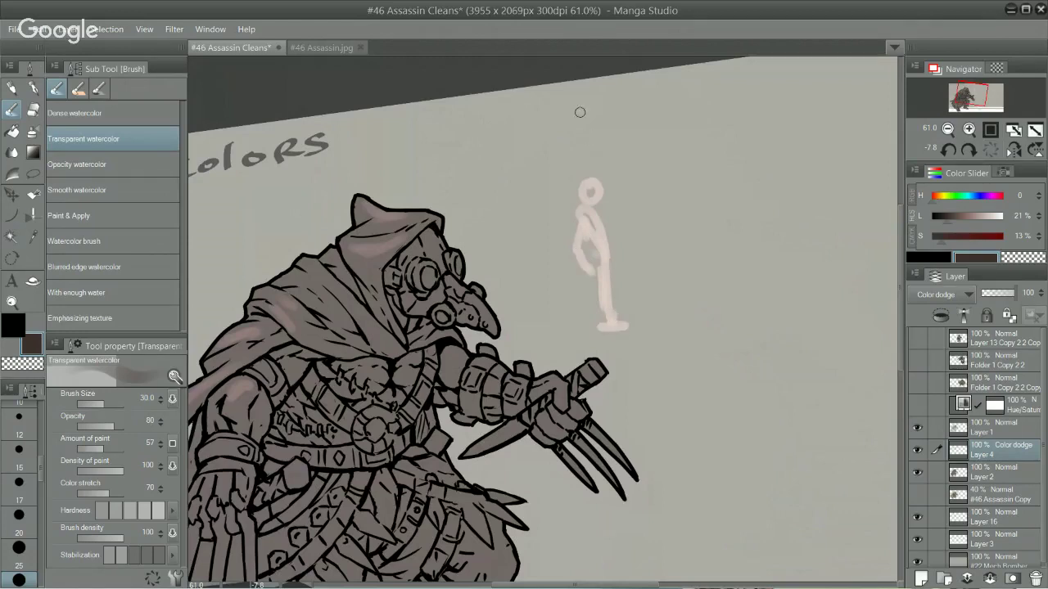
Step: Try short light-direction strokes above the small sketched figure and the assassin's hood, and undo them
{"action": "left_click_drag", "start_coordinate": [580, 112], "coordinate": [581, 131]}
{"action": "key", "text": "ctrl+z"}
{"action": "left_click_drag", "start_coordinate": [627, 103], "coordinate": [616, 126]}
{"action": "key", "text": "ctrl+z"}
{"action": "key", "text": "ctrl+z"}
{"action": "key", "text": "ctrl+z"}
{"action": "left_click_drag", "start_coordinate": [329, 137], "coordinate": [361, 180]}
{"action": "key", "text": "ctrl+z"}
{"action": "mouse_move", "coordinate": [317, 123]}
{"action": "left_mouse_down"}
{"action": "mouse_move", "coordinate": [353, 170]}
{"action": "mouse_move", "coordinate": [358, 153]}
{"action": "mouse_move", "coordinate": [346, 179]}
{"action": "left_mouse_up"}
{"action": "key", "text": "ctrl+z"}
{"action": "key", "text": "ctrl+z"}
Step: Paint highlights along the cloak folds across the shoulder and chest, and build up the upper arm and its strap
{"action": "left_click_drag", "start_coordinate": [576, 400], "coordinate": [715, 298]}
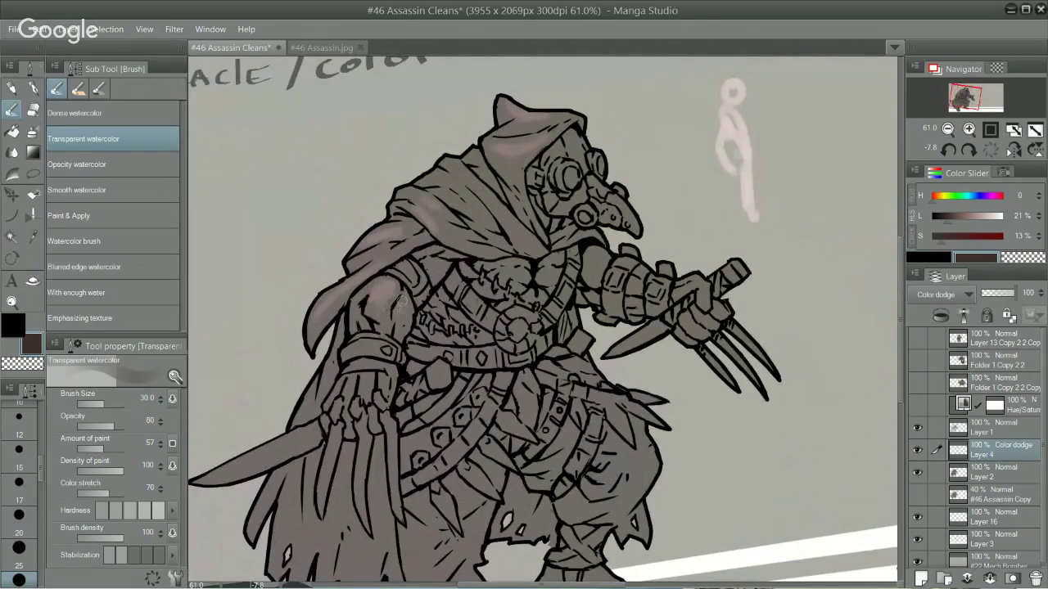
{"action": "mouse_move", "coordinate": [454, 162]}
{"action": "left_mouse_down"}
{"action": "mouse_move", "coordinate": [477, 188]}
{"action": "mouse_move", "coordinate": [466, 202]}
{"action": "mouse_move", "coordinate": [452, 184]}
{"action": "mouse_move", "coordinate": [495, 206]}
{"action": "left_mouse_up"}
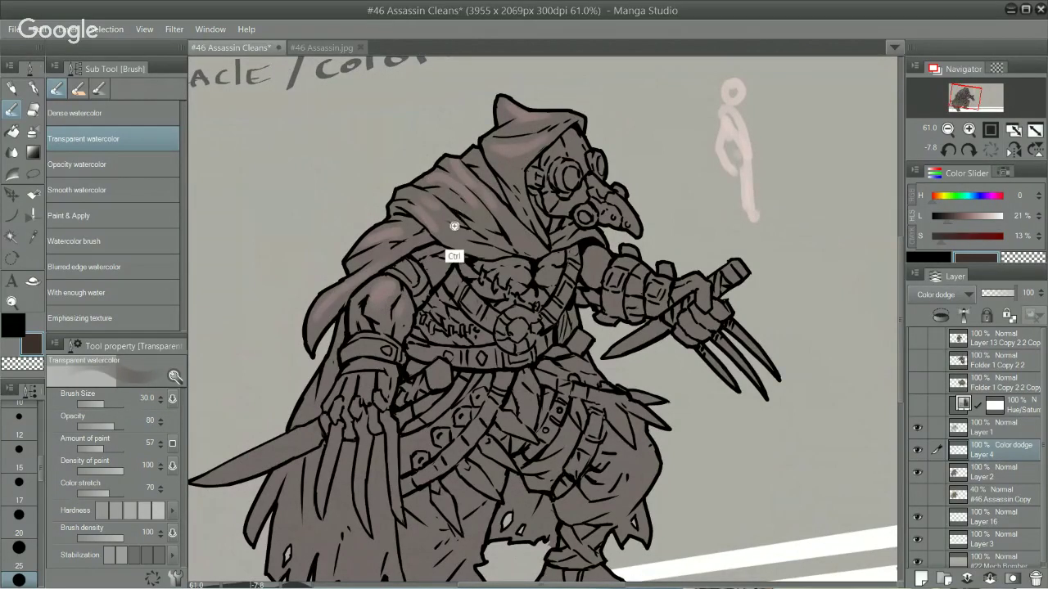
{"action": "scroll", "coordinate": [463, 226], "scroll_direction": "up", "scroll_amount": 3}
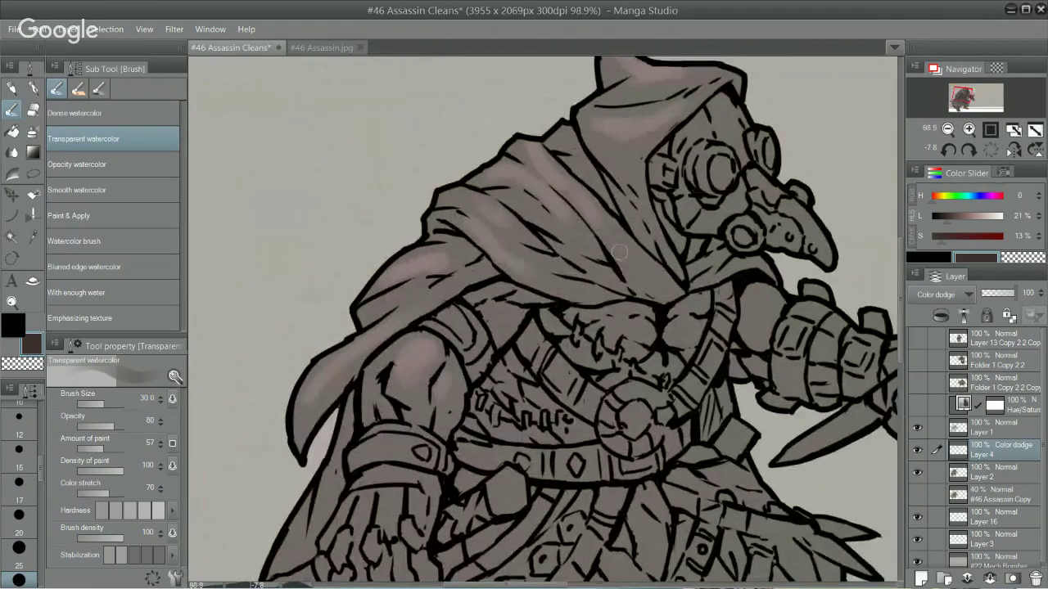
{"action": "left_click_drag", "start_coordinate": [669, 326], "coordinate": [639, 369]}
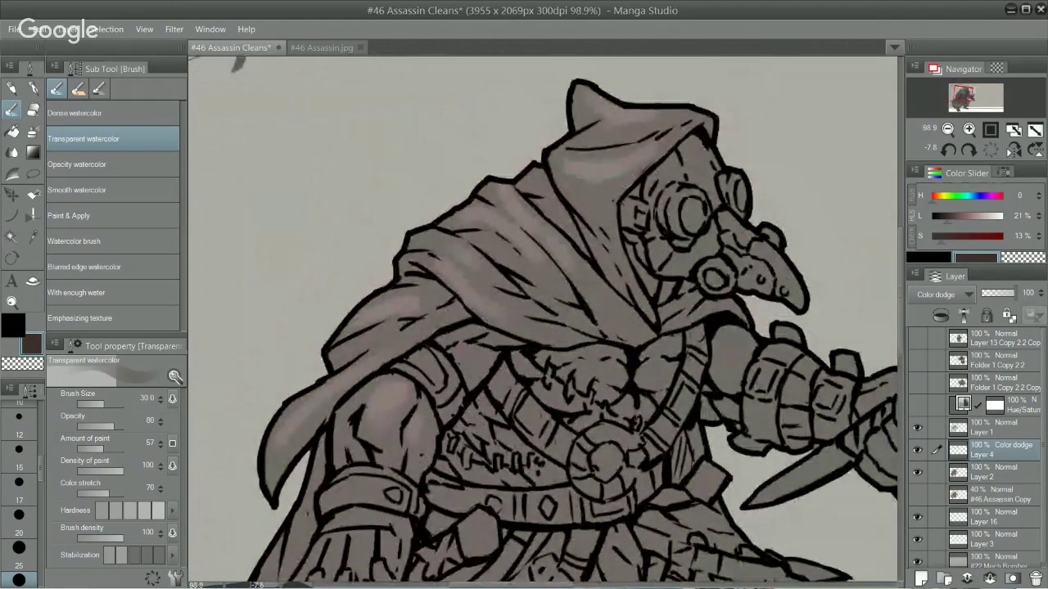
{"action": "mouse_move", "coordinate": [591, 185]}
{"action": "left_mouse_down"}
{"action": "mouse_move", "coordinate": [567, 162]}
{"action": "mouse_move", "coordinate": [669, 181]}
{"action": "mouse_move", "coordinate": [573, 254]}
{"action": "mouse_move", "coordinate": [595, 286]}
{"action": "mouse_move", "coordinate": [580, 319]}
{"action": "left_mouse_up"}
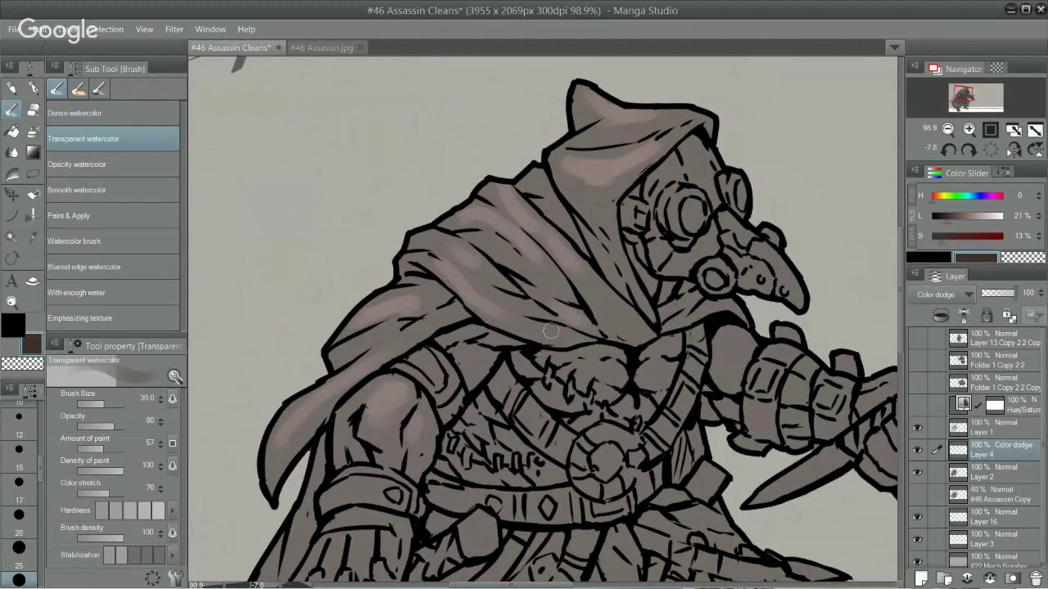
{"action": "left_click_drag", "start_coordinate": [514, 320], "coordinate": [558, 332]}
{"action": "left_click_drag", "start_coordinate": [440, 473], "coordinate": [489, 402]}
{"action": "mouse_move", "coordinate": [497, 325]}
{"action": "left_mouse_down"}
{"action": "mouse_move", "coordinate": [483, 303]}
{"action": "mouse_move", "coordinate": [489, 291]}
{"action": "left_mouse_up"}
{"action": "left_click_drag", "start_coordinate": [624, 294], "coordinate": [555, 373]}
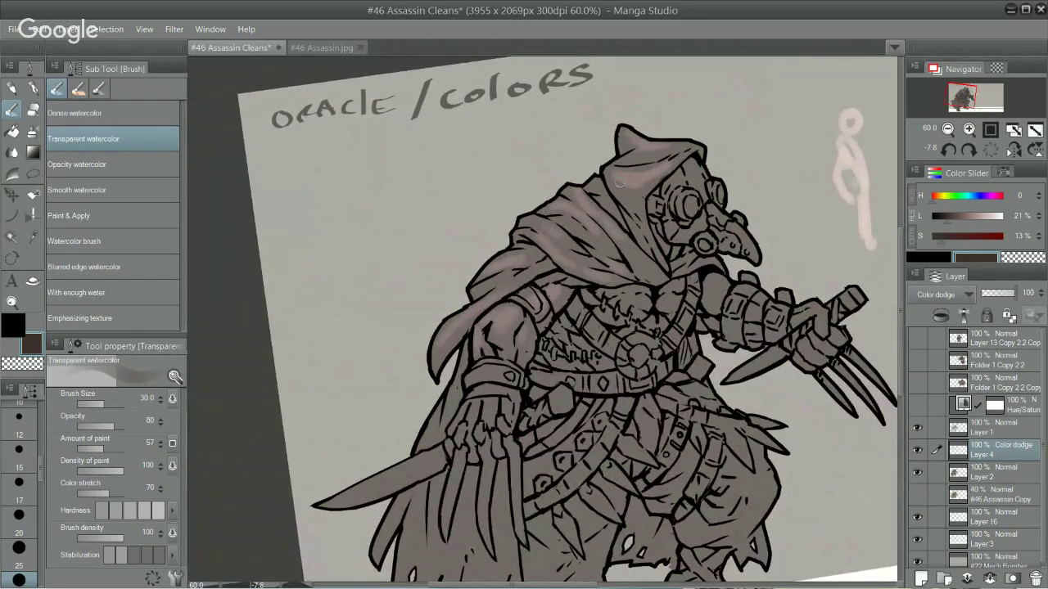
Step: Strengthen the hood and collar highlights and add new ones on the chest and the outstretched knife arm
{"action": "left_click_drag", "start_coordinate": [630, 161], "coordinate": [663, 148]}
{"action": "left_click_drag", "start_coordinate": [623, 240], "coordinate": [667, 278]}
{"action": "mouse_move", "coordinate": [725, 292]}
{"action": "left_mouse_down"}
{"action": "mouse_move", "coordinate": [812, 300]}
{"action": "mouse_move", "coordinate": [755, 304]}
{"action": "mouse_move", "coordinate": [707, 285]}
{"action": "mouse_move", "coordinate": [800, 317]}
{"action": "left_mouse_up"}
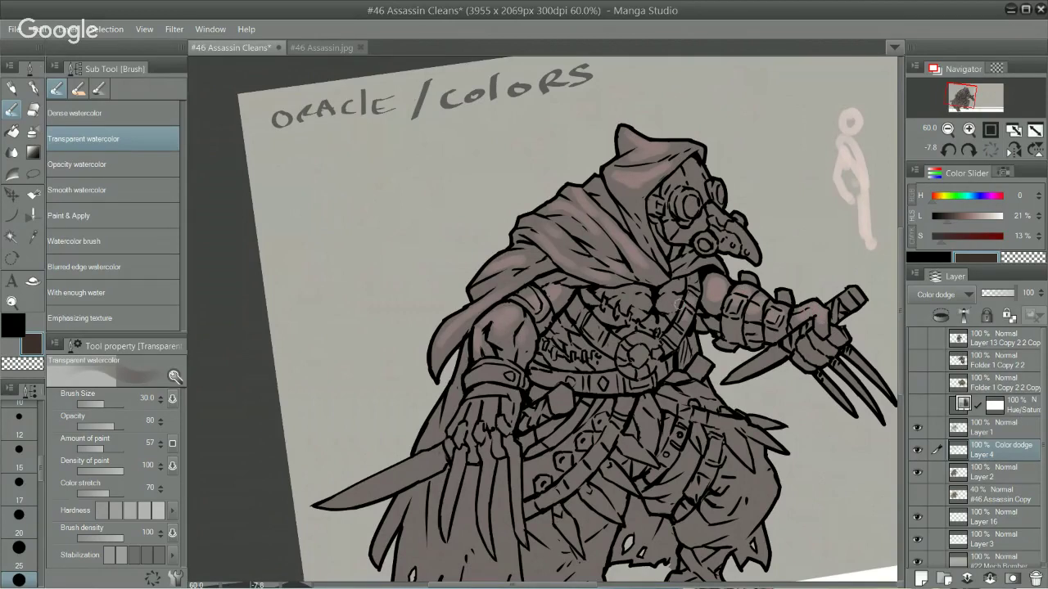
{"action": "mouse_move", "coordinate": [673, 289]}
{"action": "left_mouse_down"}
{"action": "mouse_move", "coordinate": [660, 302]}
{"action": "mouse_move", "coordinate": [632, 295]}
{"action": "left_mouse_up"}
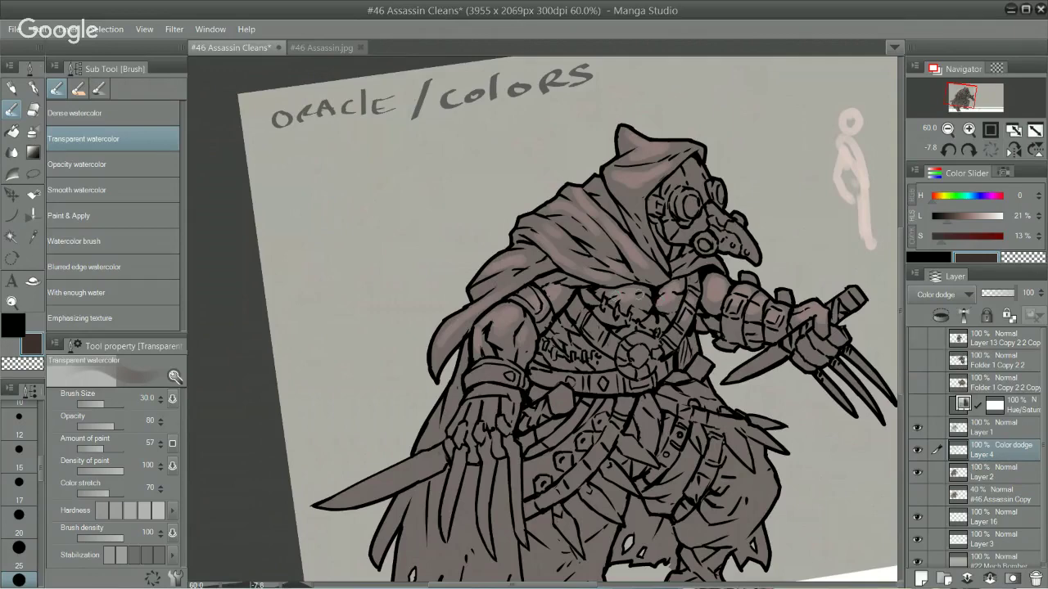
{"action": "scroll", "coordinate": [643, 298], "scroll_direction": "up", "scroll_amount": 2}
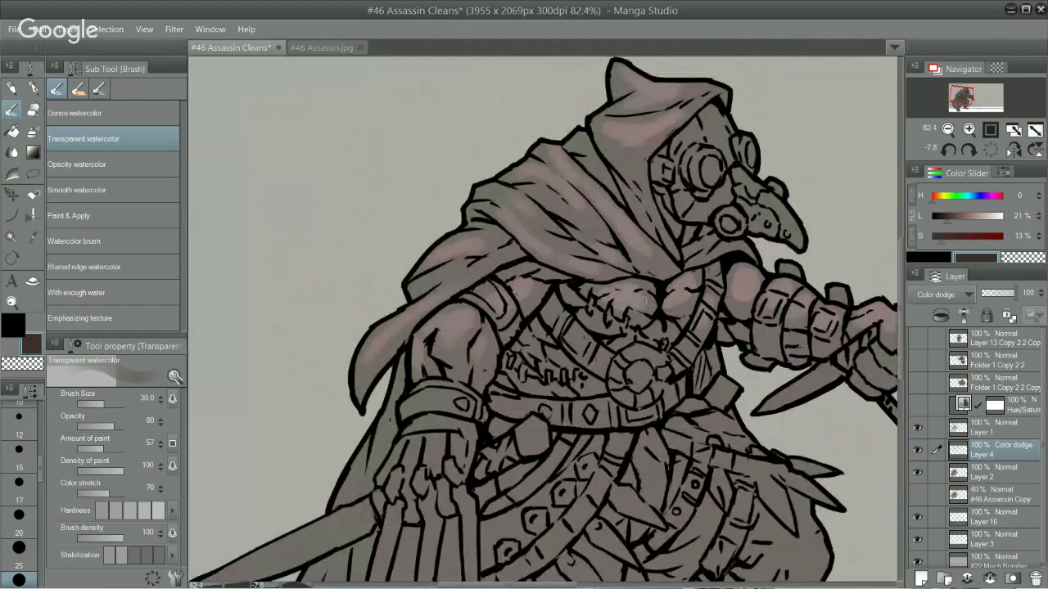
{"action": "left_click_drag", "start_coordinate": [642, 300], "coordinate": [612, 302]}
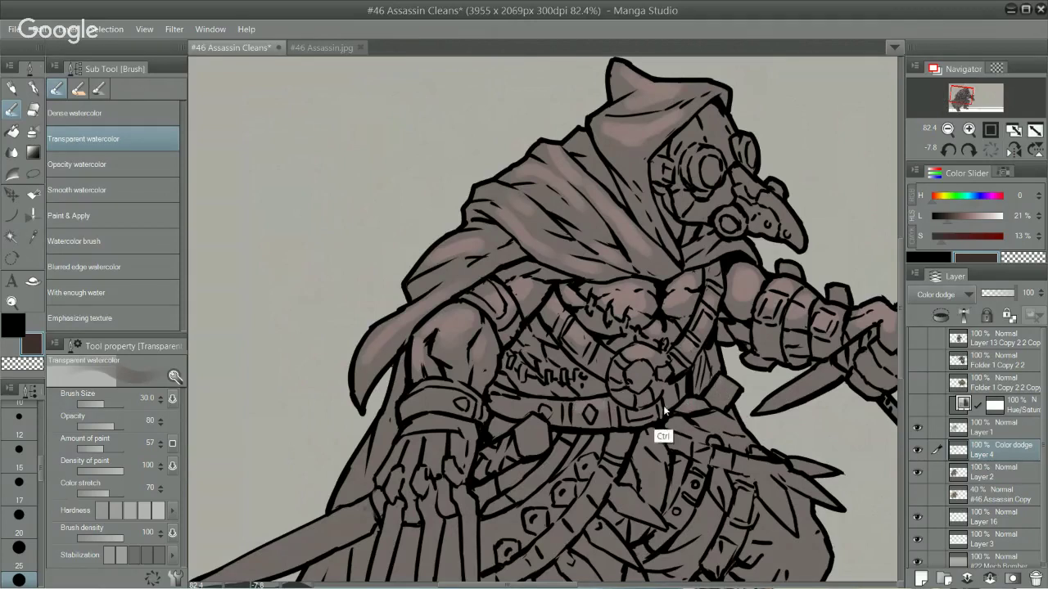
Step: Paint highlights on the lowered arm's bracer and on the back and fingers of its clawed hand
{"action": "left_click_drag", "start_coordinate": [414, 402], "coordinate": [447, 391]}
{"action": "mouse_move", "coordinate": [423, 425]}
{"action": "left_mouse_down"}
{"action": "mouse_move", "coordinate": [460, 429]}
{"action": "mouse_move", "coordinate": [625, 306]}
{"action": "left_mouse_up"}
{"action": "left_click_drag", "start_coordinate": [535, 339], "coordinate": [515, 385]}
{"action": "mouse_move", "coordinate": [555, 344]}
{"action": "left_mouse_down"}
{"action": "mouse_move", "coordinate": [560, 373]}
{"action": "mouse_move", "coordinate": [545, 379]}
{"action": "left_mouse_up"}
{"action": "left_click_drag", "start_coordinate": [519, 346], "coordinate": [512, 370]}
{"action": "mouse_move", "coordinate": [621, 300]}
{"action": "left_mouse_down"}
{"action": "mouse_move", "coordinate": [620, 381]}
{"action": "mouse_move", "coordinate": [610, 326]}
{"action": "left_mouse_up"}
Step: Paint highlights down the long claws of the lowered hand, redoing one stroke
{"action": "left_click_drag", "start_coordinate": [542, 332], "coordinate": [525, 426]}
{"action": "mouse_move", "coordinate": [579, 335]}
{"action": "left_mouse_down"}
{"action": "mouse_move", "coordinate": [572, 446]}
{"action": "mouse_move", "coordinate": [581, 442]}
{"action": "left_mouse_up"}
{"action": "key", "text": "ctrl+z"}
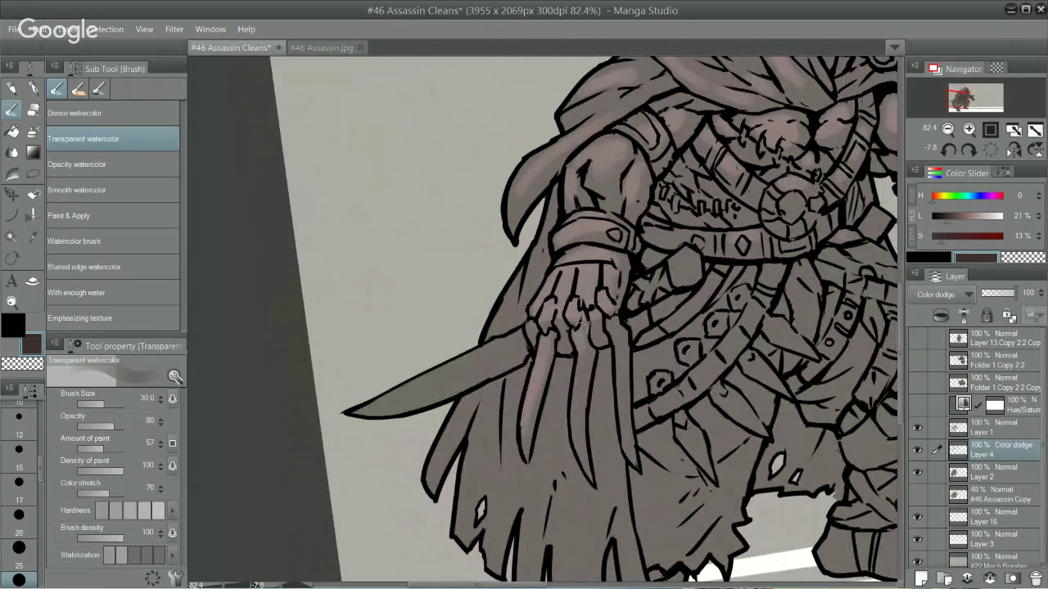
{"action": "mouse_move", "coordinate": [582, 324]}
{"action": "left_mouse_down"}
{"action": "mouse_move", "coordinate": [580, 448]}
{"action": "mouse_move", "coordinate": [618, 309]}
{"action": "mouse_move", "coordinate": [619, 429]}
{"action": "left_mouse_up"}
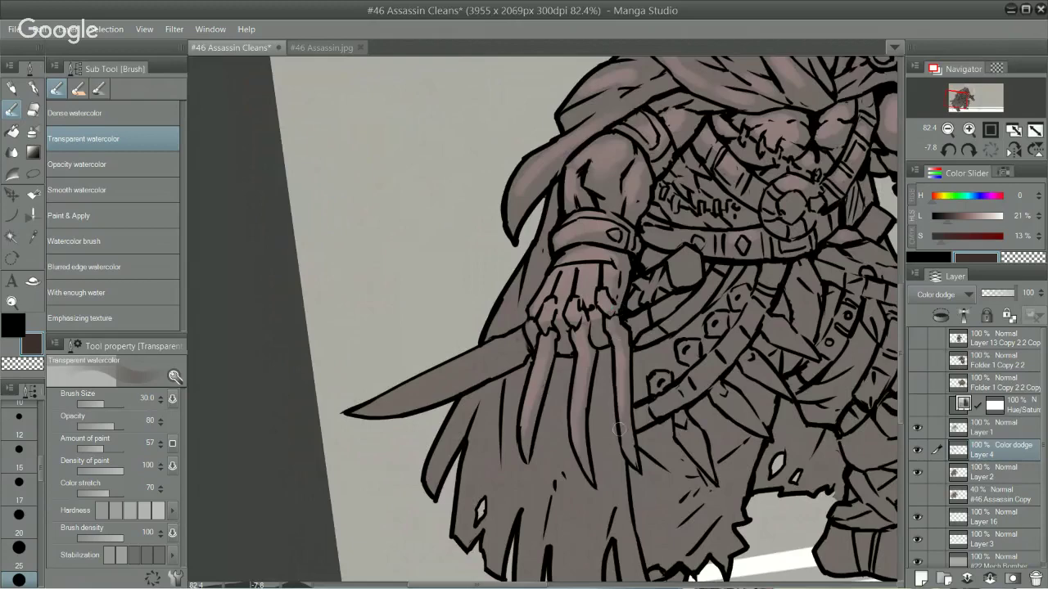
Step: Paint highlights on the waist pouch, the belt straps and the uppermost hanging spikes
{"action": "left_click_drag", "start_coordinate": [743, 388], "coordinate": [614, 419]}
{"action": "mouse_move", "coordinate": [613, 302]}
{"action": "left_mouse_down"}
{"action": "mouse_move", "coordinate": [560, 287]}
{"action": "mouse_move", "coordinate": [546, 307]}
{"action": "left_mouse_up"}
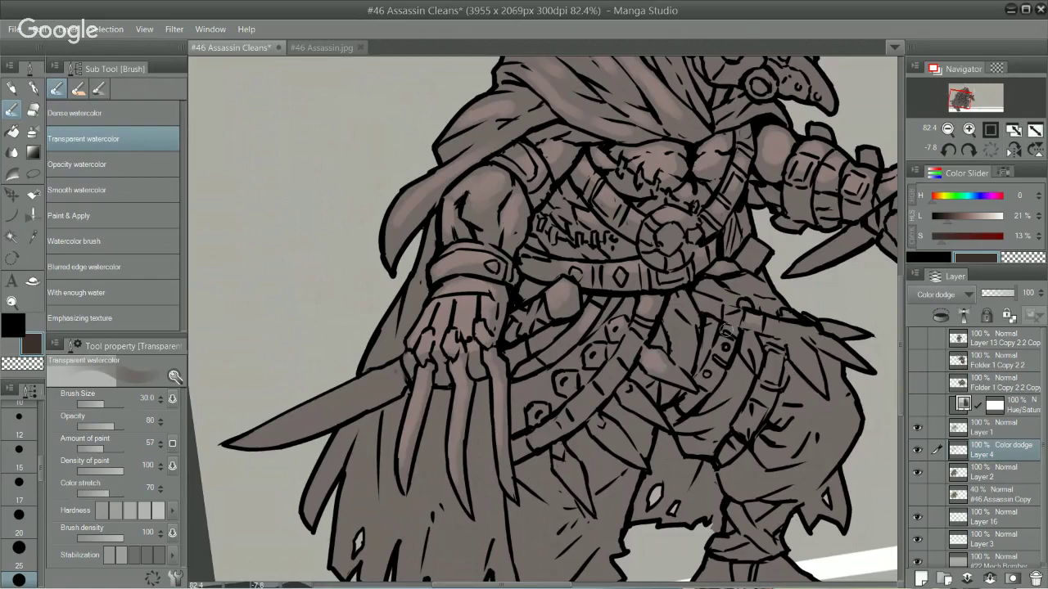
{"action": "left_click_drag", "start_coordinate": [632, 393], "coordinate": [650, 408]}
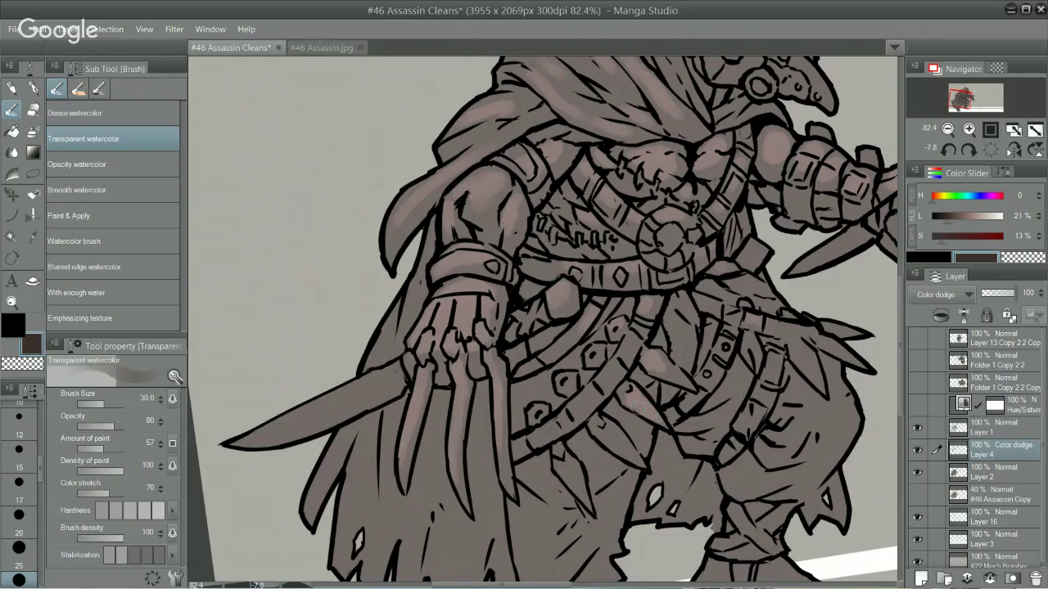
Step: Paint highlights on the remaining spikes hanging beneath the diagonal belt
{"action": "scroll", "coordinate": [725, 471], "scroll_direction": "down", "scroll_amount": 3}
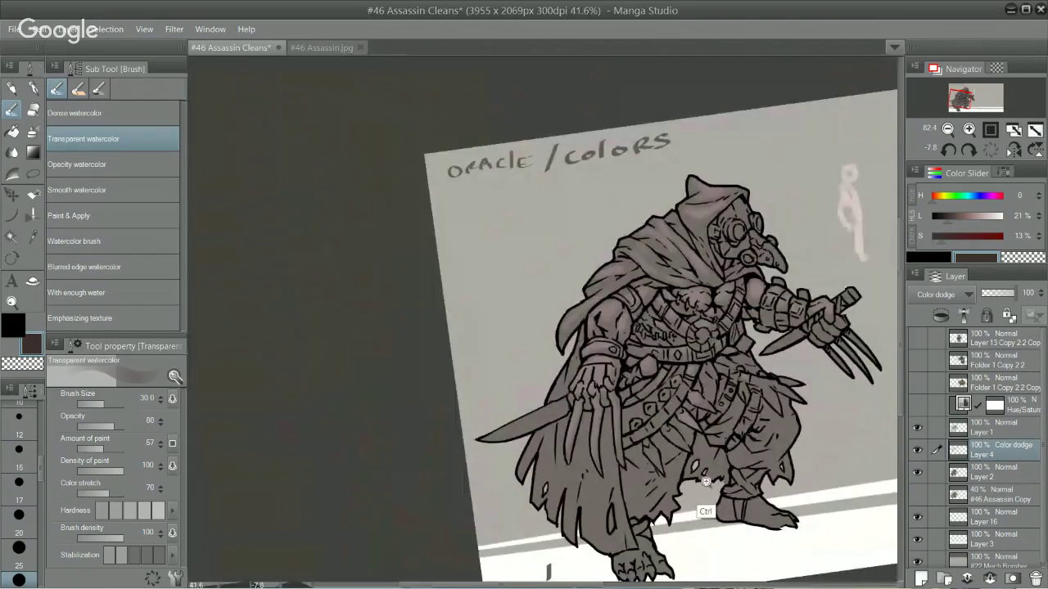
{"action": "scroll", "coordinate": [622, 341], "scroll_direction": "up", "scroll_amount": 3}
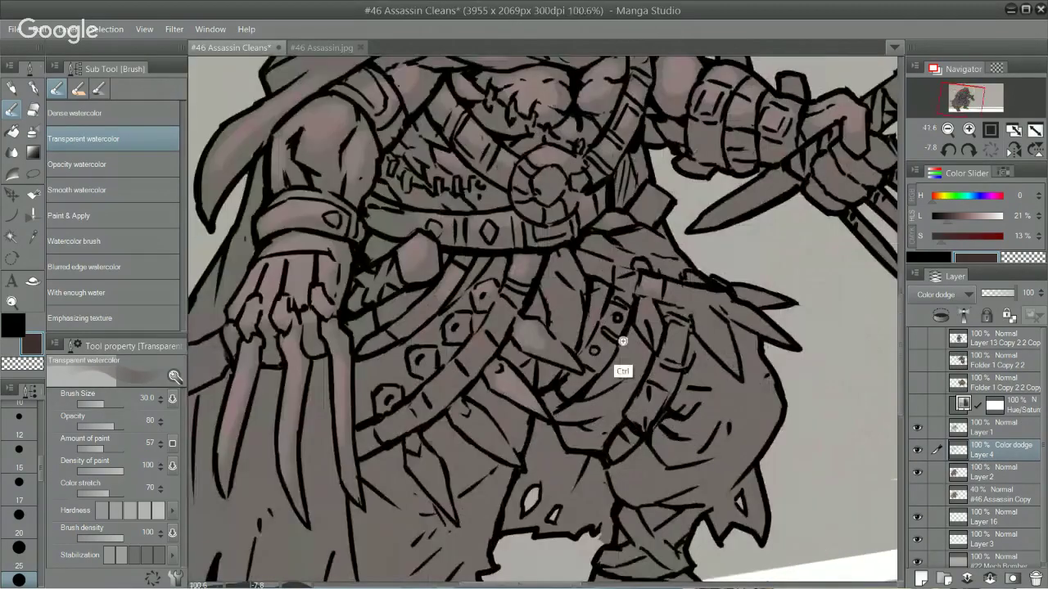
{"action": "left_click_drag", "start_coordinate": [533, 339], "coordinate": [556, 354]}
{"action": "mouse_move", "coordinate": [473, 416]}
{"action": "left_mouse_down"}
{"action": "mouse_move", "coordinate": [493, 446]}
{"action": "mouse_move", "coordinate": [500, 440]}
{"action": "mouse_move", "coordinate": [426, 477]}
{"action": "mouse_move", "coordinate": [445, 502]}
{"action": "left_mouse_up"}
{"action": "mouse_move", "coordinate": [592, 425]}
{"action": "left_mouse_down"}
{"action": "mouse_move", "coordinate": [583, 468]}
{"action": "mouse_move", "coordinate": [620, 410]}
{"action": "mouse_move", "coordinate": [585, 360]}
{"action": "left_mouse_up"}
{"action": "scroll", "coordinate": [580, 374], "scroll_direction": "up", "scroll_amount": 3}
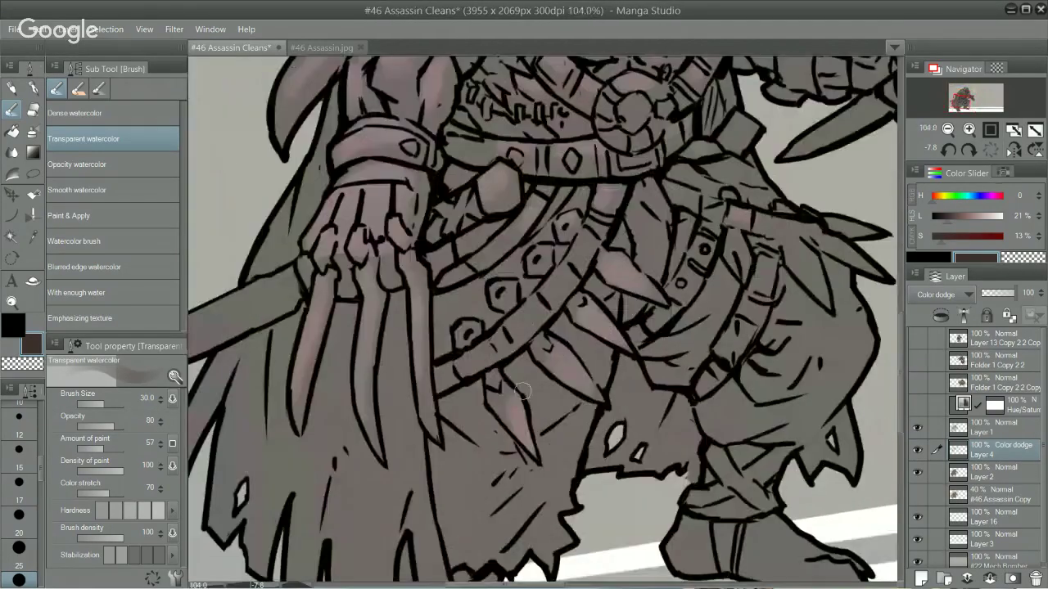
{"action": "left_click_drag", "start_coordinate": [492, 408], "coordinate": [516, 396]}
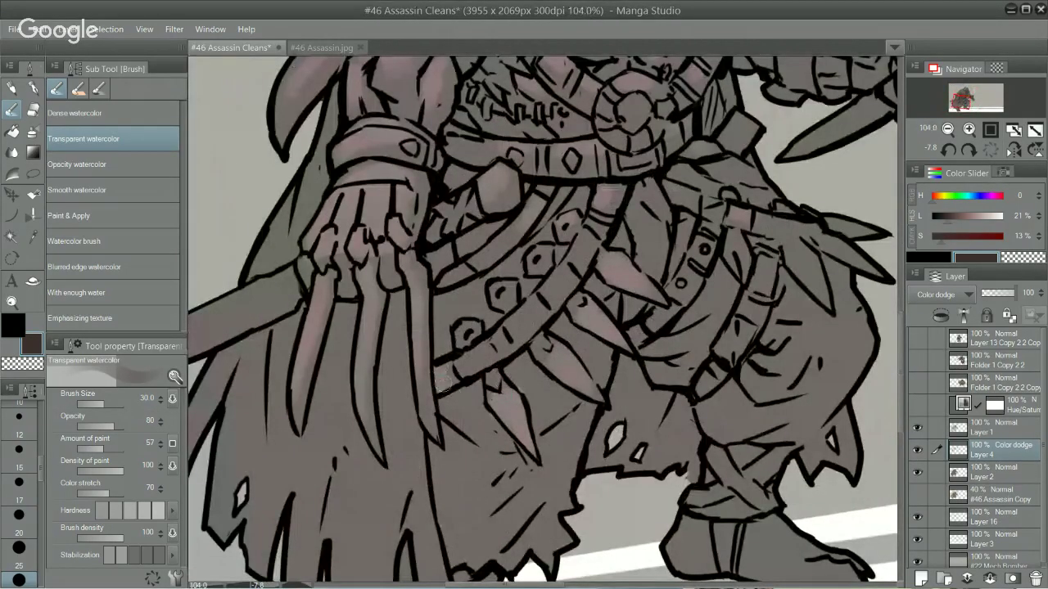
Step: Paint highlights along the diagonal belt and the studded band above it
{"action": "mouse_move", "coordinate": [443, 383]}
{"action": "left_mouse_down"}
{"action": "mouse_move", "coordinate": [468, 380]}
{"action": "mouse_move", "coordinate": [501, 342]}
{"action": "left_mouse_up"}
{"action": "left_click_drag", "start_coordinate": [630, 326], "coordinate": [583, 360]}
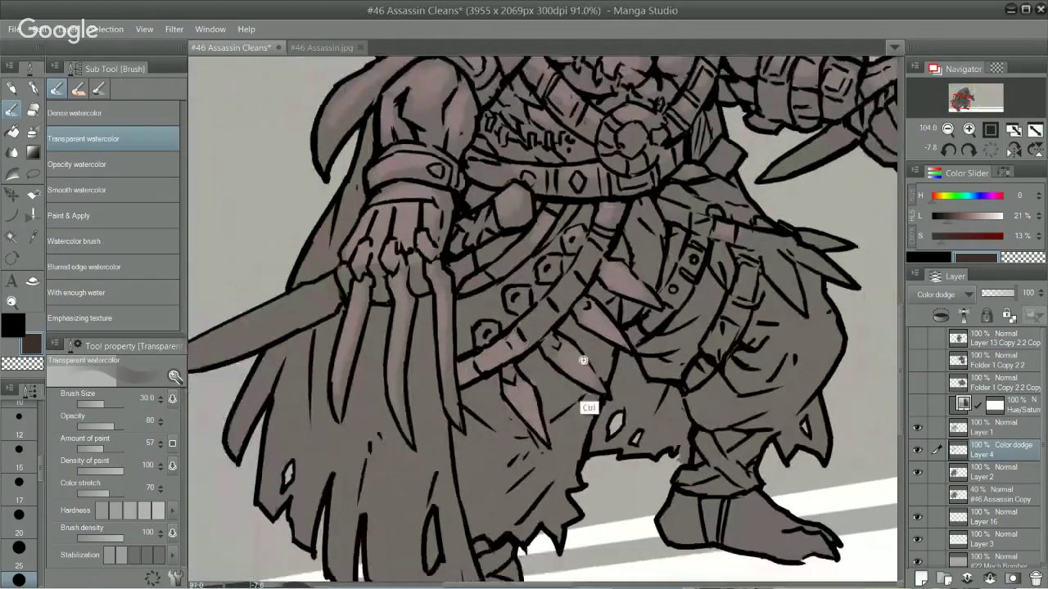
{"action": "scroll", "coordinate": [583, 360], "scroll_direction": "down", "scroll_amount": 3}
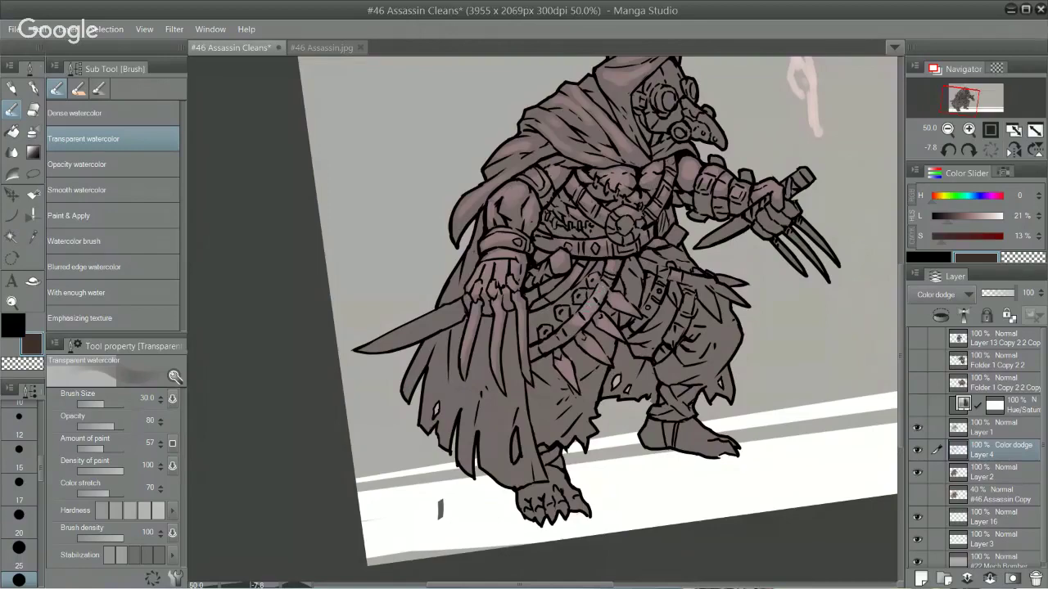
{"action": "scroll", "coordinate": [566, 361], "scroll_direction": "up", "scroll_amount": 4}
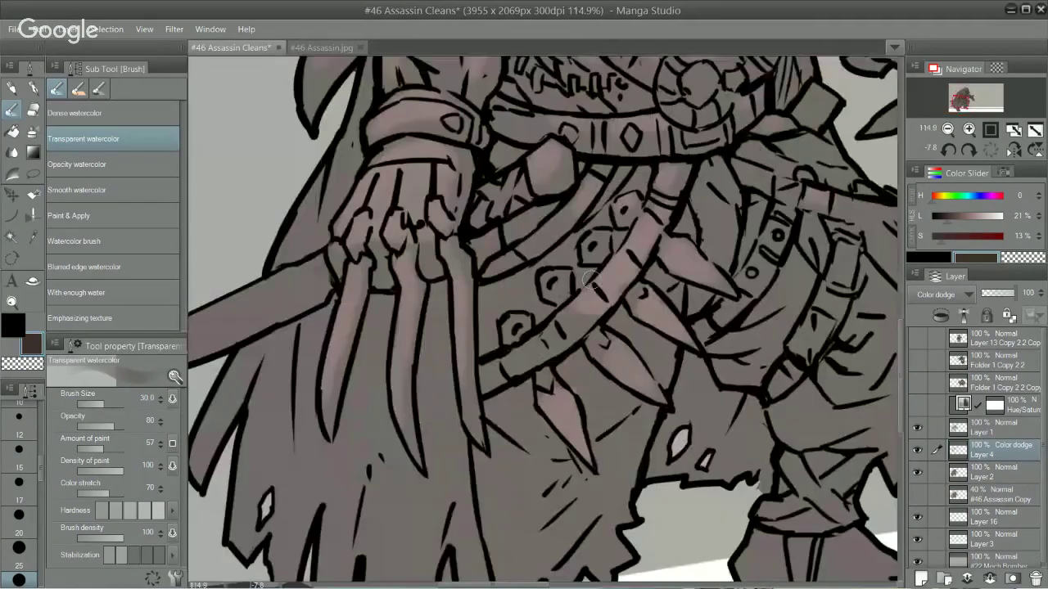
{"action": "left_click_drag", "start_coordinate": [558, 275], "coordinate": [566, 281]}
{"action": "mouse_move", "coordinate": [624, 203]}
{"action": "left_mouse_down"}
{"action": "mouse_move", "coordinate": [633, 211]}
{"action": "mouse_move", "coordinate": [555, 228]}
{"action": "left_mouse_up"}
Step: Paint highlights on the cloak around the claws and behind the forearm, undoing the unwanted strokes
{"action": "scroll", "coordinate": [657, 236], "scroll_direction": "down", "scroll_amount": 5}
{"action": "scroll", "coordinate": [656, 236], "scroll_direction": "up", "scroll_amount": 2}
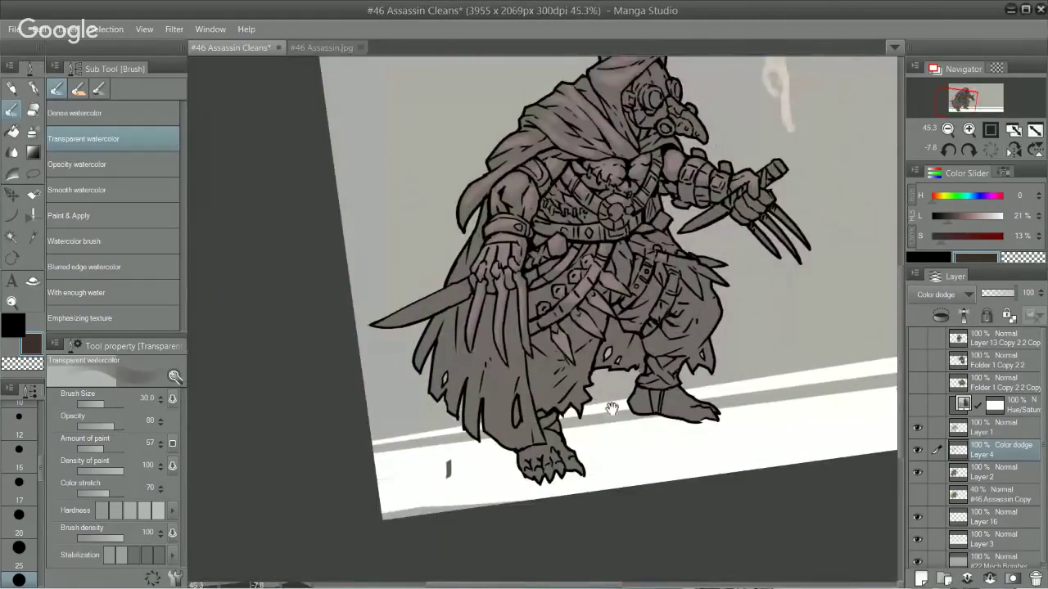
{"action": "scroll", "coordinate": [660, 257], "scroll_direction": "up", "scroll_amount": 1}
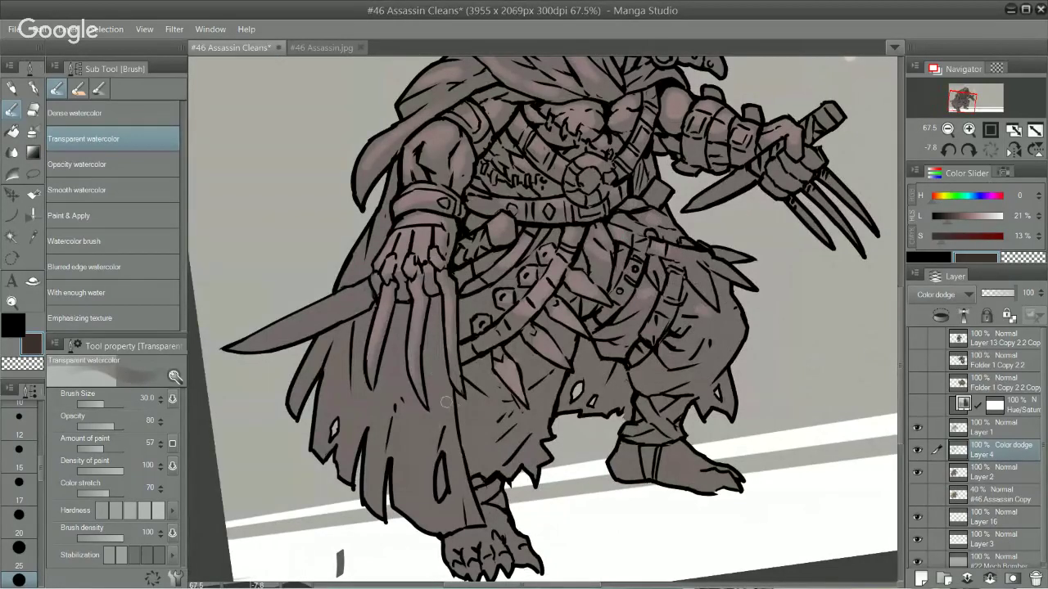
{"action": "left_click_drag", "start_coordinate": [442, 350], "coordinate": [443, 397]}
{"action": "key", "text": "ctrl+z"}
{"action": "left_click_drag", "start_coordinate": [431, 332], "coordinate": [436, 376]}
{"action": "left_click_drag", "start_coordinate": [379, 231], "coordinate": [376, 248]}
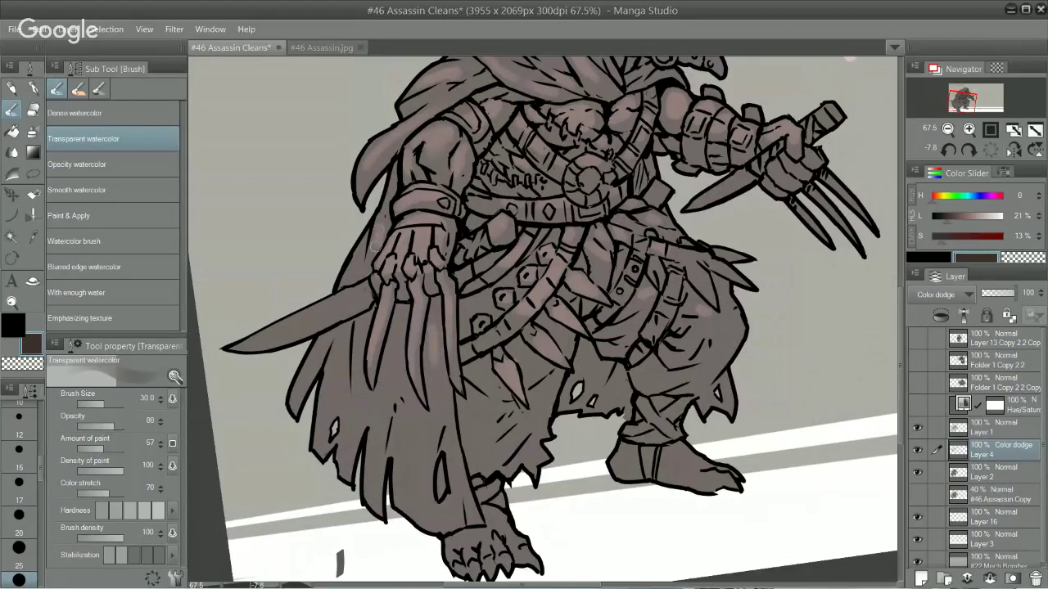
{"action": "mouse_move", "coordinate": [301, 318]}
{"action": "left_mouse_down"}
{"action": "mouse_move", "coordinate": [351, 294]}
{"action": "mouse_move", "coordinate": [336, 305]}
{"action": "left_mouse_up"}
{"action": "key", "text": "ctrl+z"}
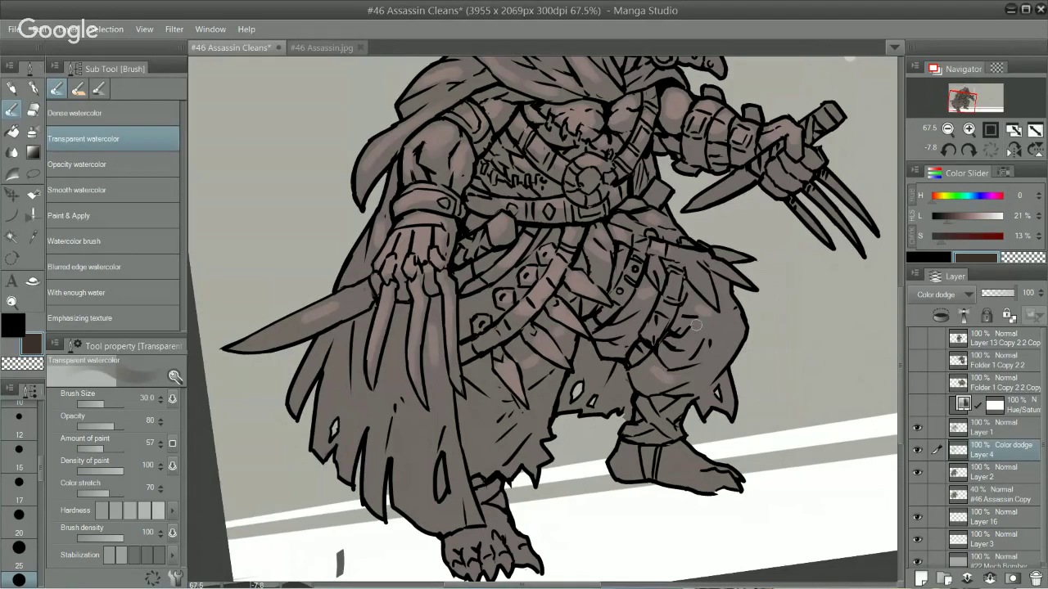
Step: Paint soft highlights on the trouser folds of the bent knee and across both clawed feet
{"action": "left_click_drag", "start_coordinate": [697, 317], "coordinate": [702, 338]}
{"action": "left_click_drag", "start_coordinate": [679, 465], "coordinate": [706, 465]}
{"action": "left_click_drag", "start_coordinate": [465, 558], "coordinate": [521, 549]}
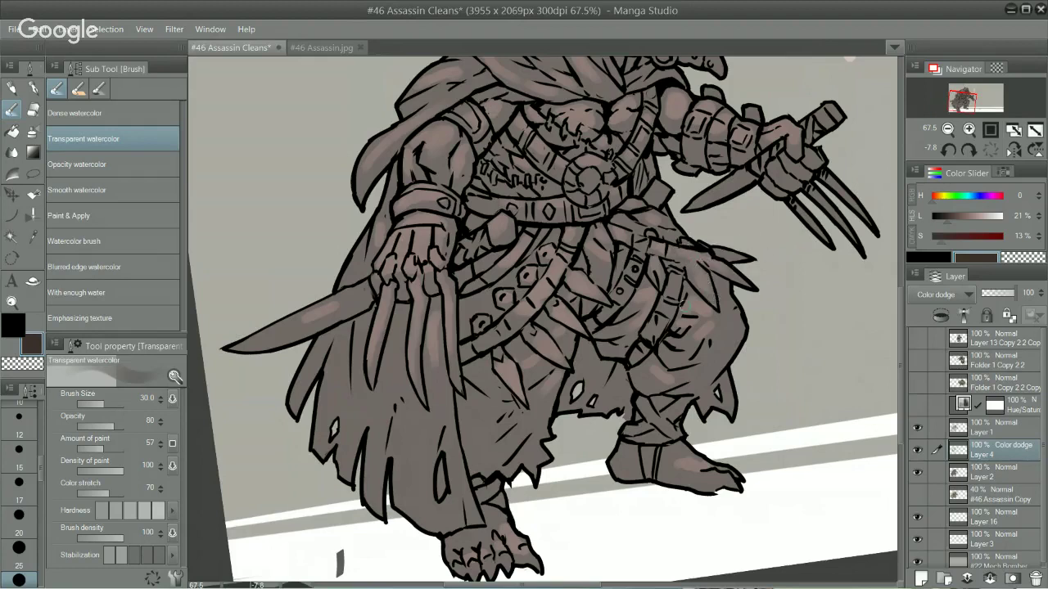
{"action": "left_click_drag", "start_coordinate": [728, 299], "coordinate": [722, 306]}
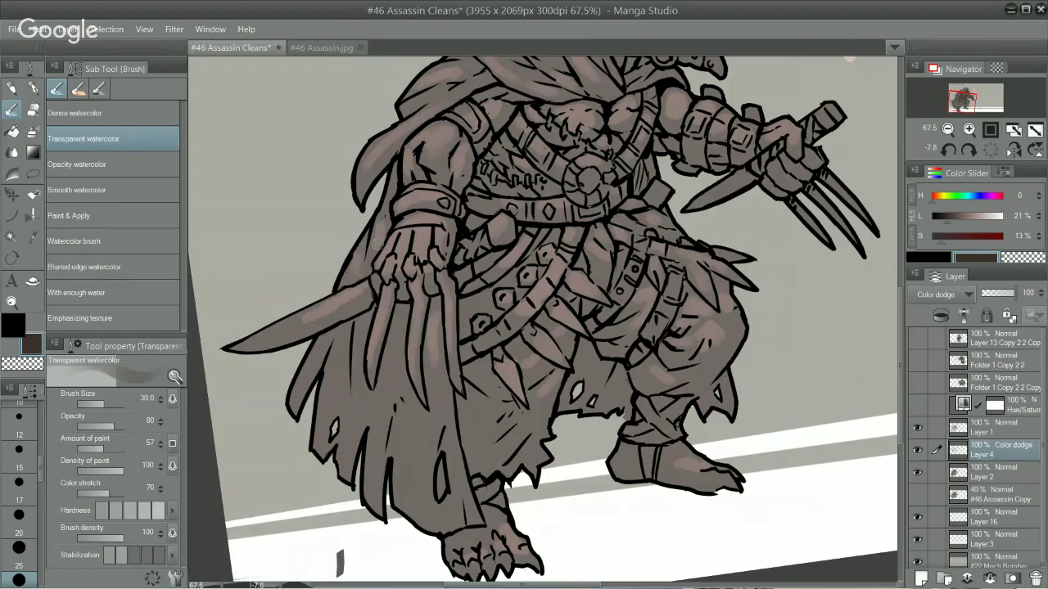
Step: Lasso the stray pale scribble in the empty background beside the hooded head, delete it and clear the selection
{"action": "left_click_drag", "start_coordinate": [706, 235], "coordinate": [773, 233]}
{"action": "mouse_move", "coordinate": [576, 188]}
{"action": "left_mouse_down"}
{"action": "mouse_move", "coordinate": [543, 373]}
{"action": "mouse_move", "coordinate": [502, 366]}
{"action": "left_mouse_up"}
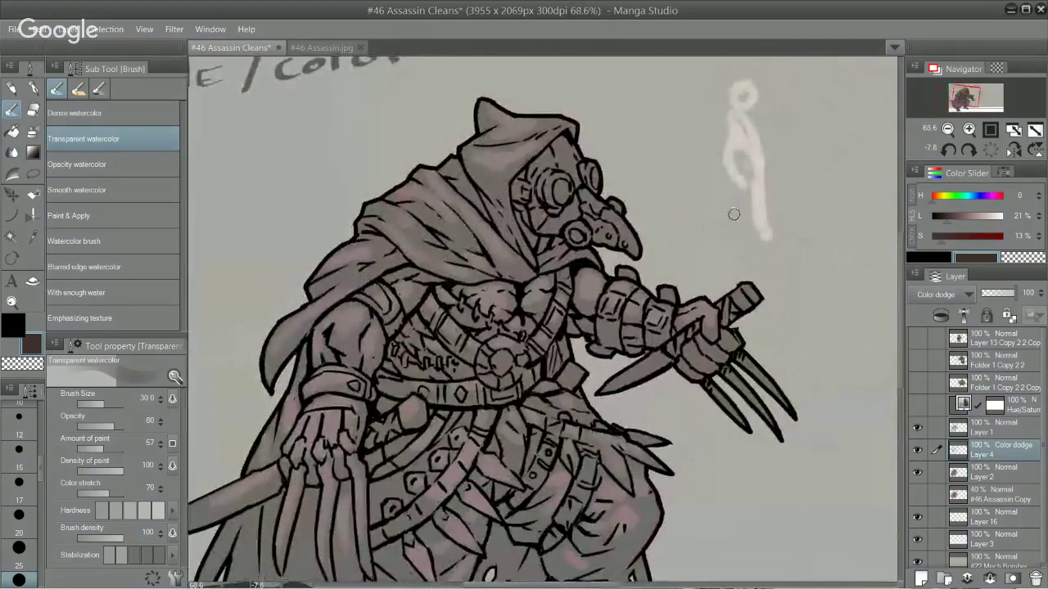
{"action": "key", "text": "m"}
{"action": "mouse_move", "coordinate": [714, 59]}
{"action": "left_mouse_down"}
{"action": "mouse_move", "coordinate": [699, 241]}
{"action": "mouse_move", "coordinate": [730, 27]}
{"action": "left_mouse_up"}
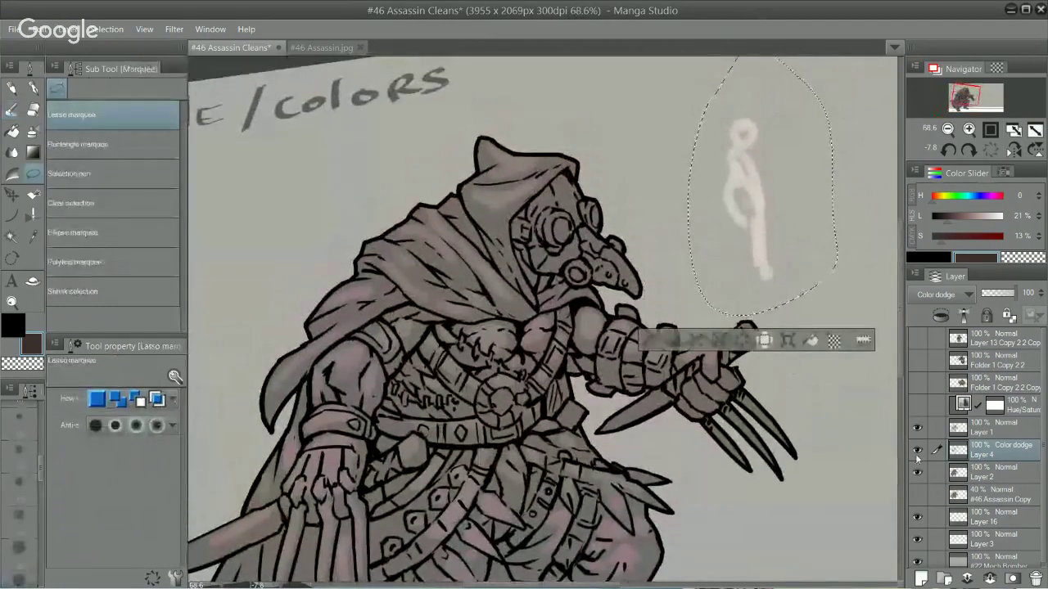
{"action": "key", "text": "Delete"}
{"action": "key", "text": "ctrl+d"}
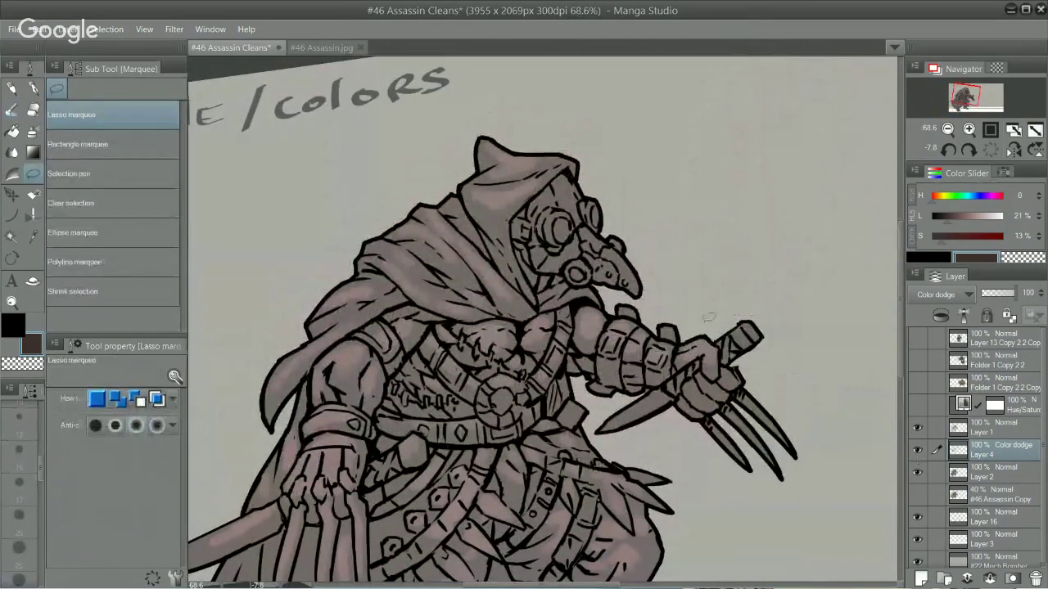
Step: Paint highlights on the beaked mask around the goggles and along the beak with the Transparent watercolor brush
{"action": "key", "text": "b"}
{"action": "key", "text": "period"}
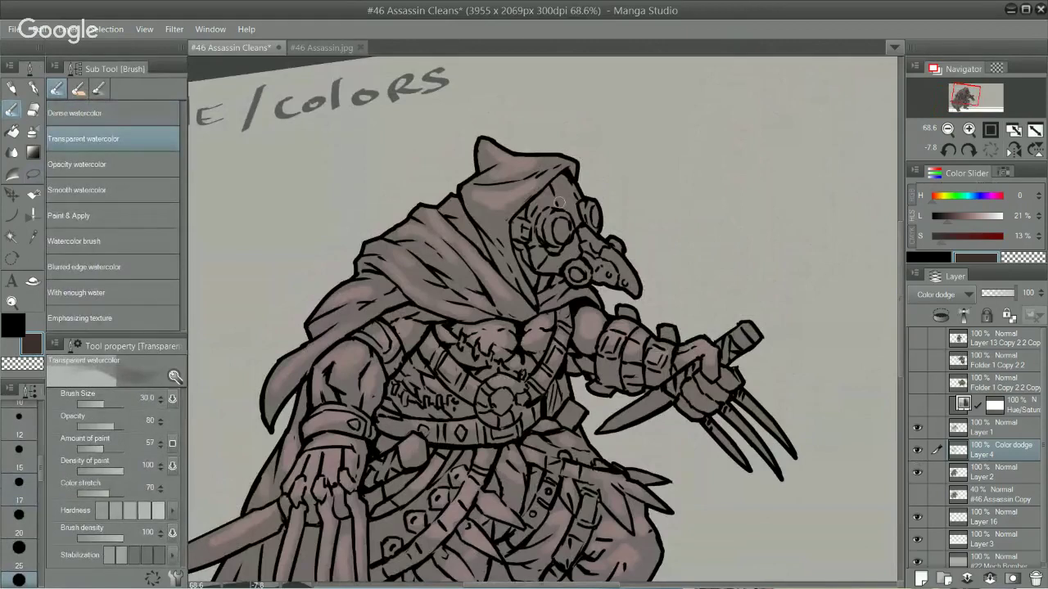
{"action": "mouse_move", "coordinate": [559, 201]}
{"action": "left_mouse_down"}
{"action": "mouse_move", "coordinate": [546, 215]}
{"action": "mouse_move", "coordinate": [570, 198]}
{"action": "mouse_move", "coordinate": [555, 194]}
{"action": "mouse_move", "coordinate": [610, 255]}
{"action": "left_mouse_up"}
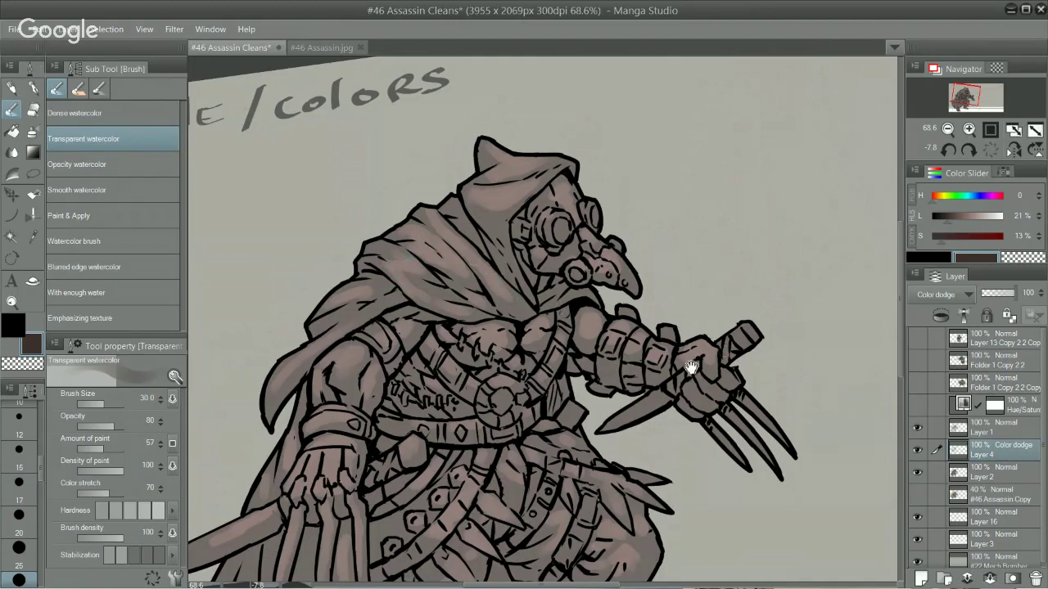
{"action": "left_click_drag", "start_coordinate": [692, 368], "coordinate": [723, 330]}
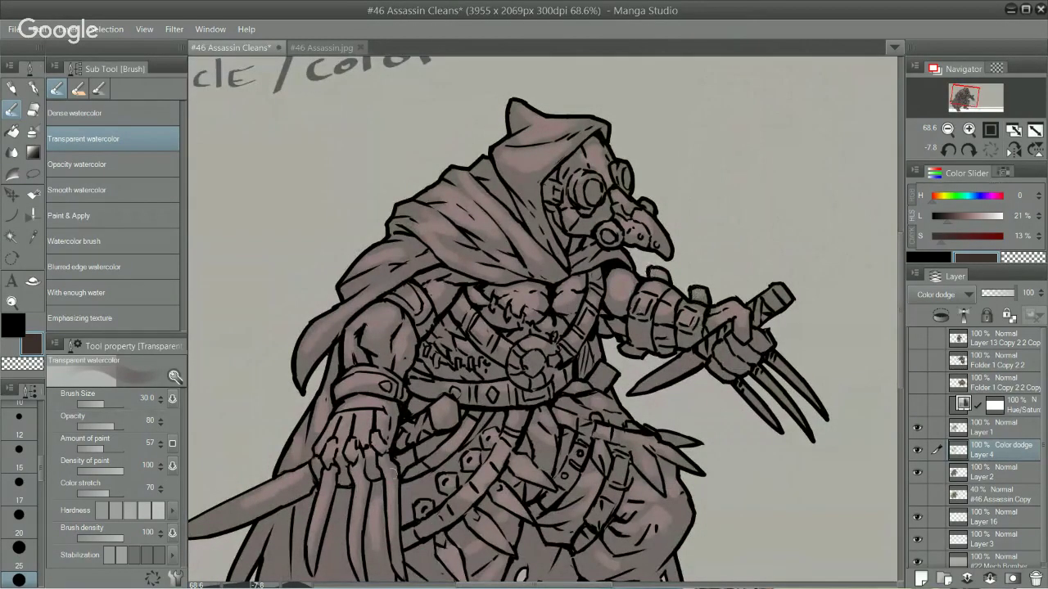
Step: Paint highlights along the long curved blade held behind the lowered claws
{"action": "left_click_drag", "start_coordinate": [711, 238], "coordinate": [674, 207]}
{"action": "left_click_drag", "start_coordinate": [589, 348], "coordinate": [720, 133]}
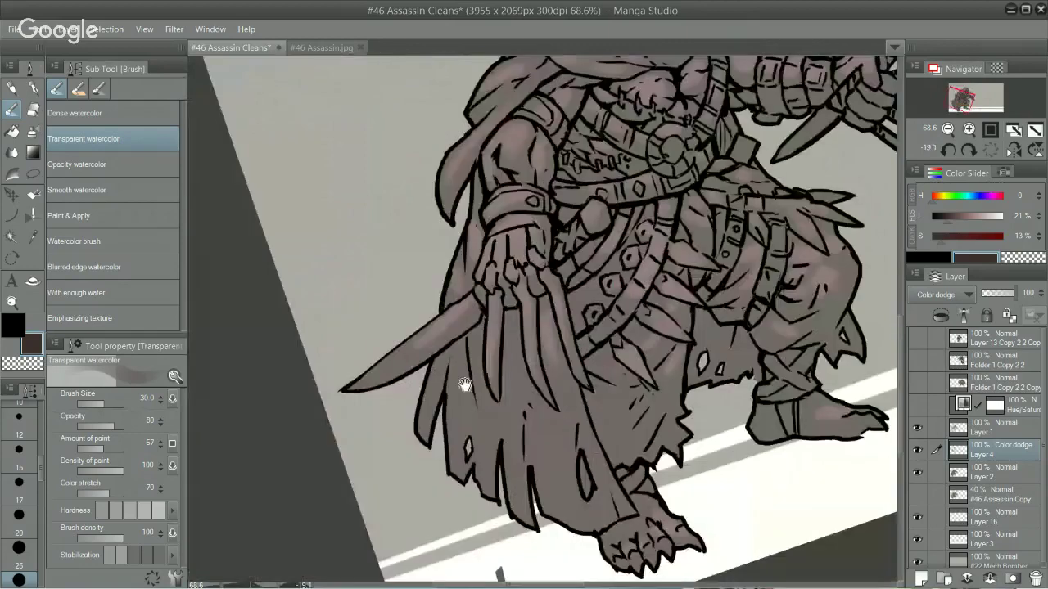
{"action": "left_click_drag", "start_coordinate": [434, 325], "coordinate": [375, 373]}
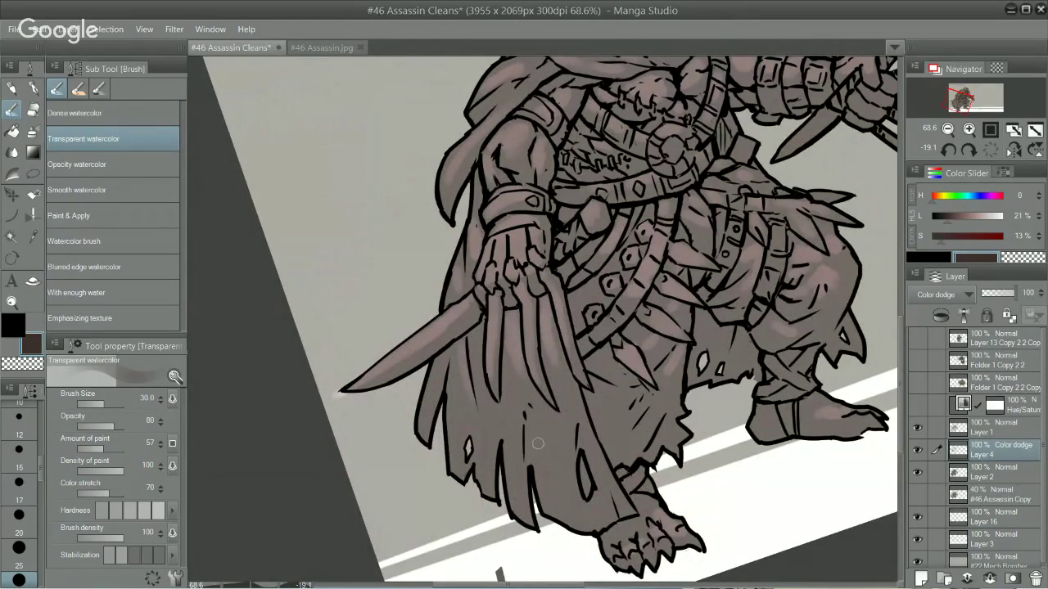
Step: Paint highlights on the foot and ankle wraps of the bent leg, undoing the unwanted strokes
{"action": "left_click_drag", "start_coordinate": [690, 391], "coordinate": [783, 547]}
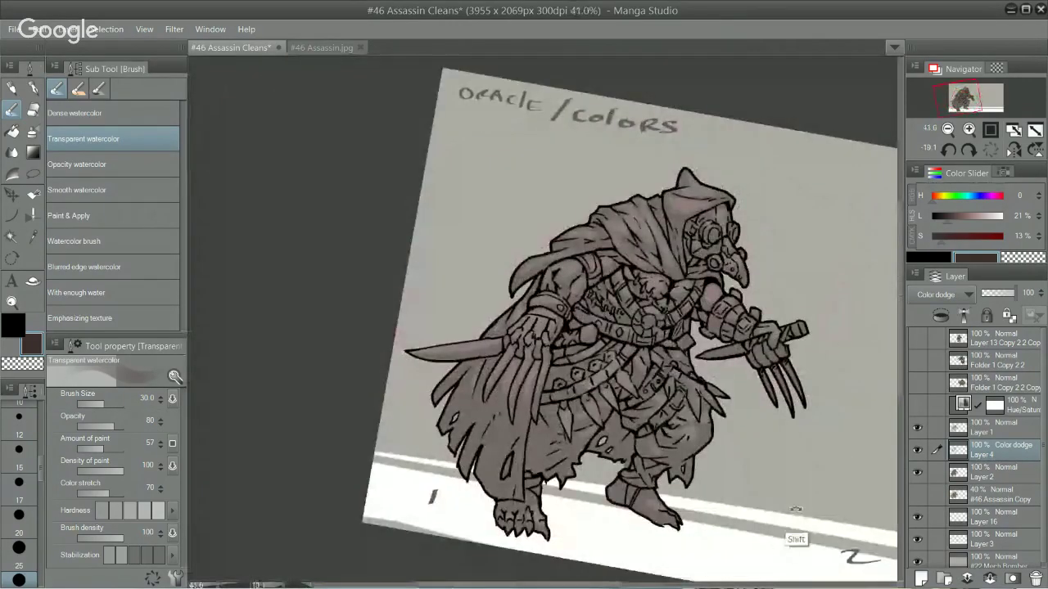
{"action": "left_click_drag", "start_coordinate": [784, 363], "coordinate": [744, 472]}
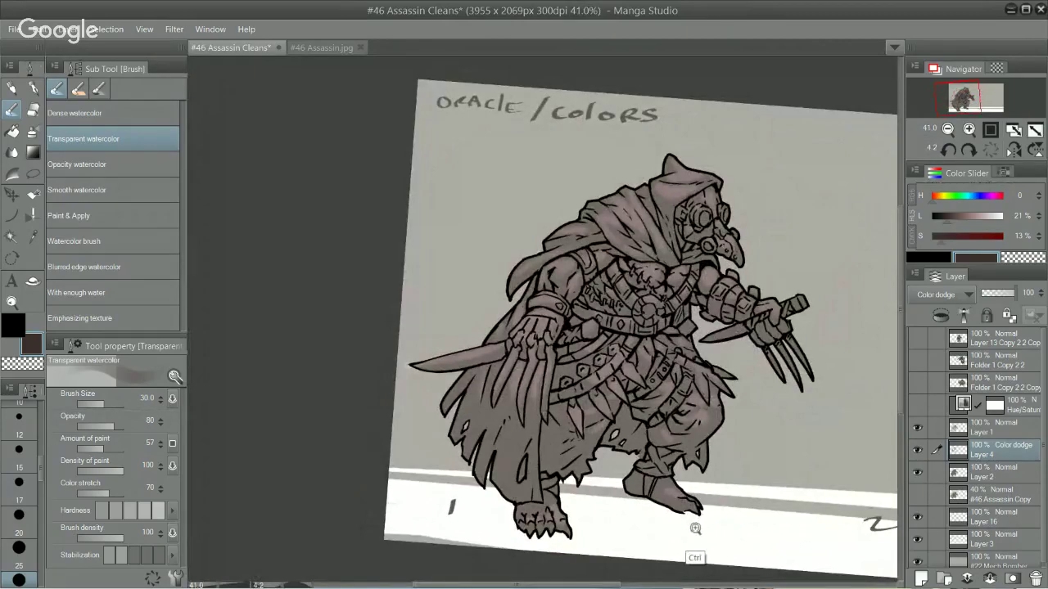
{"action": "left_click_drag", "start_coordinate": [694, 497], "coordinate": [654, 476]}
{"action": "left_click", "coordinate": [711, 475], "text": "ctrl"}
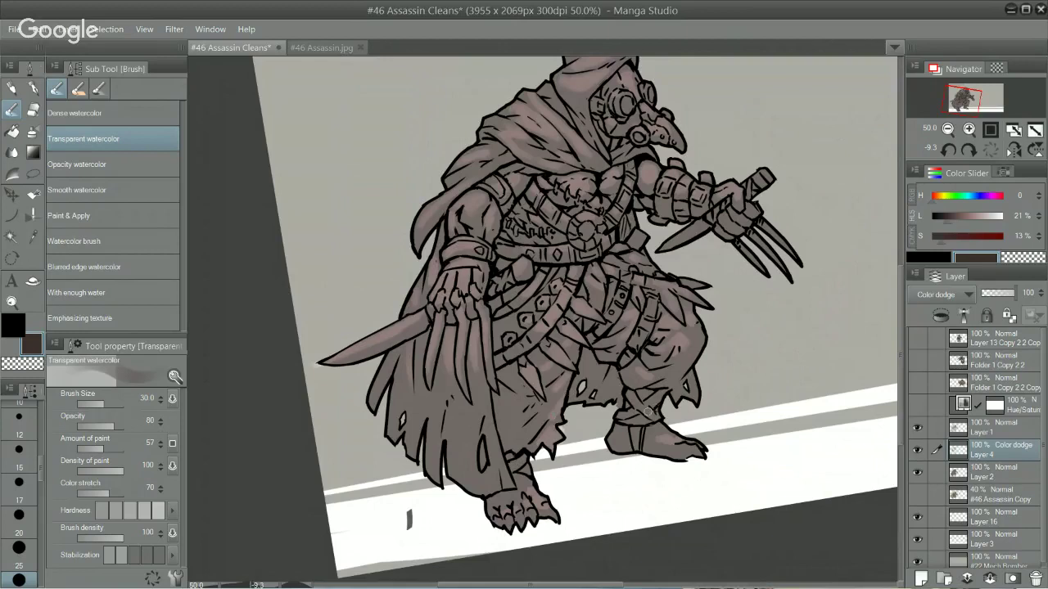
{"action": "key", "text": "ctrl+z"}
{"action": "left_click_drag", "start_coordinate": [653, 375], "coordinate": [684, 359]}
{"action": "key", "text": "ctrl+z"}
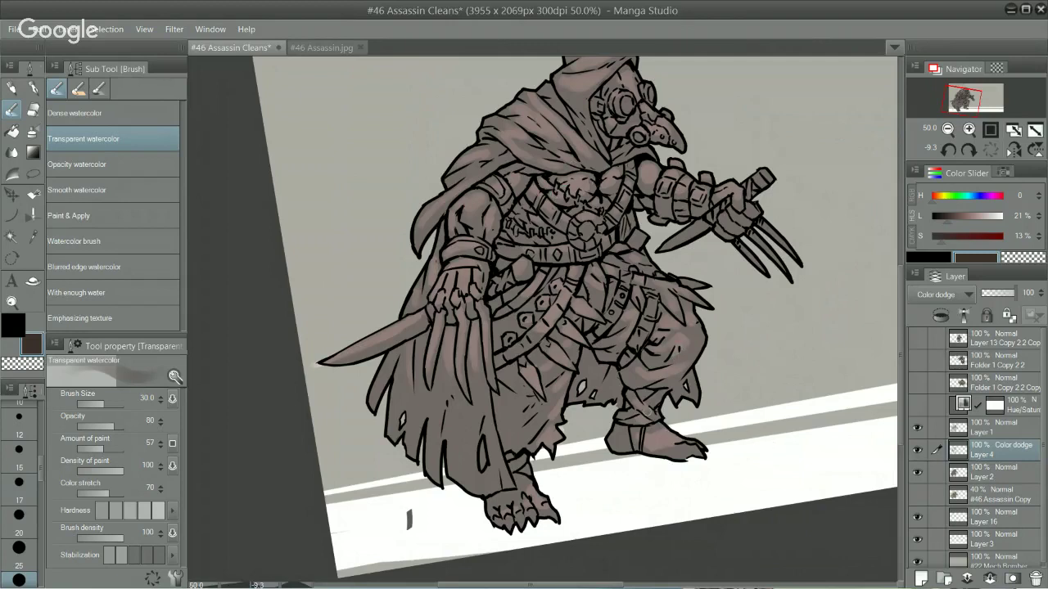
{"action": "key", "text": "c"}
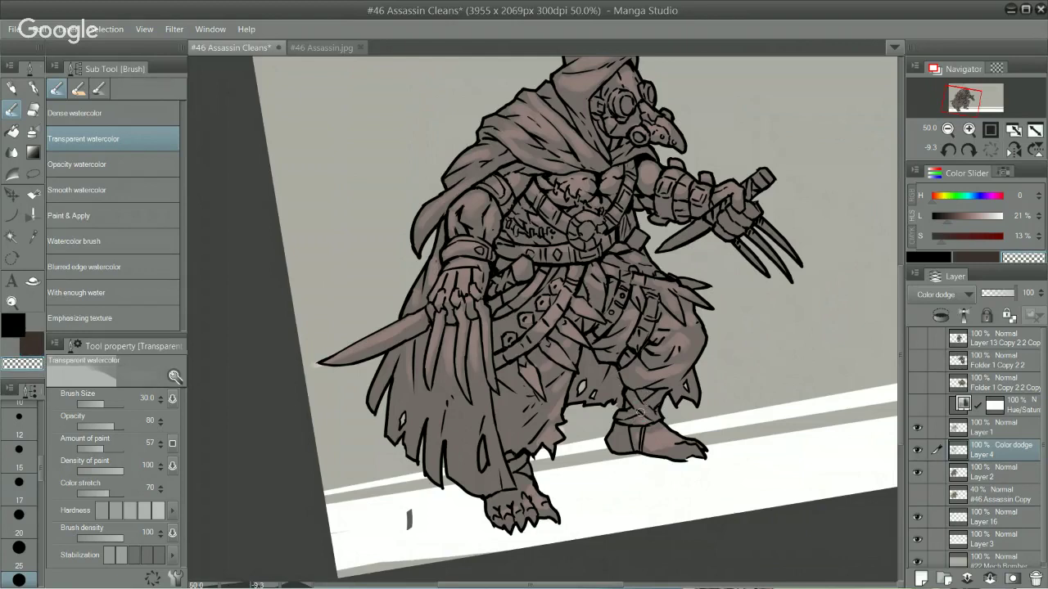
{"action": "key", "text": "period"}
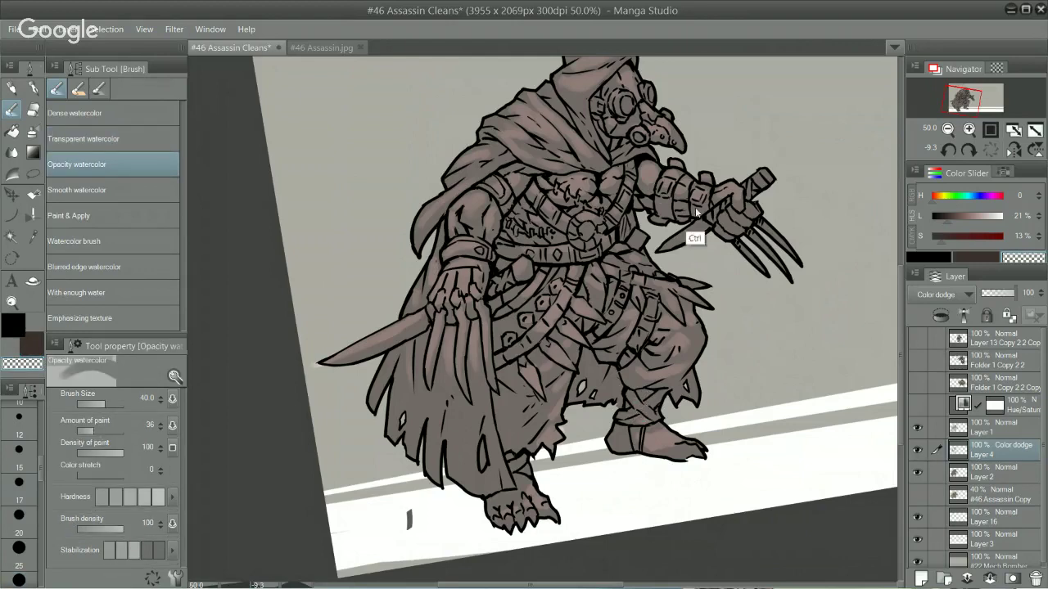
{"action": "key", "text": "c"}
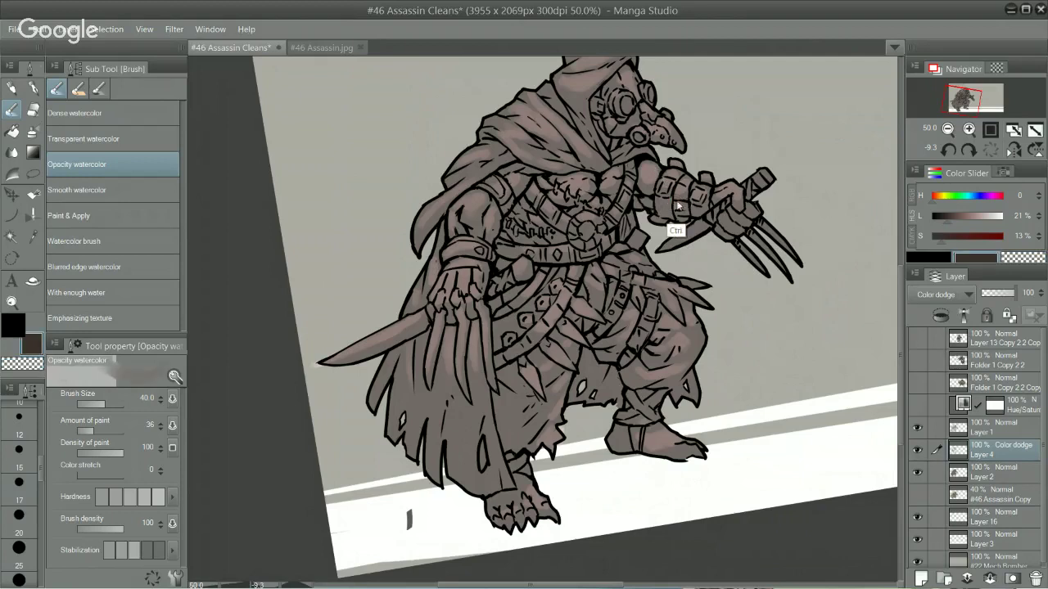
{"action": "key", "text": "c"}
{"action": "left_click", "coordinate": [97, 147]}
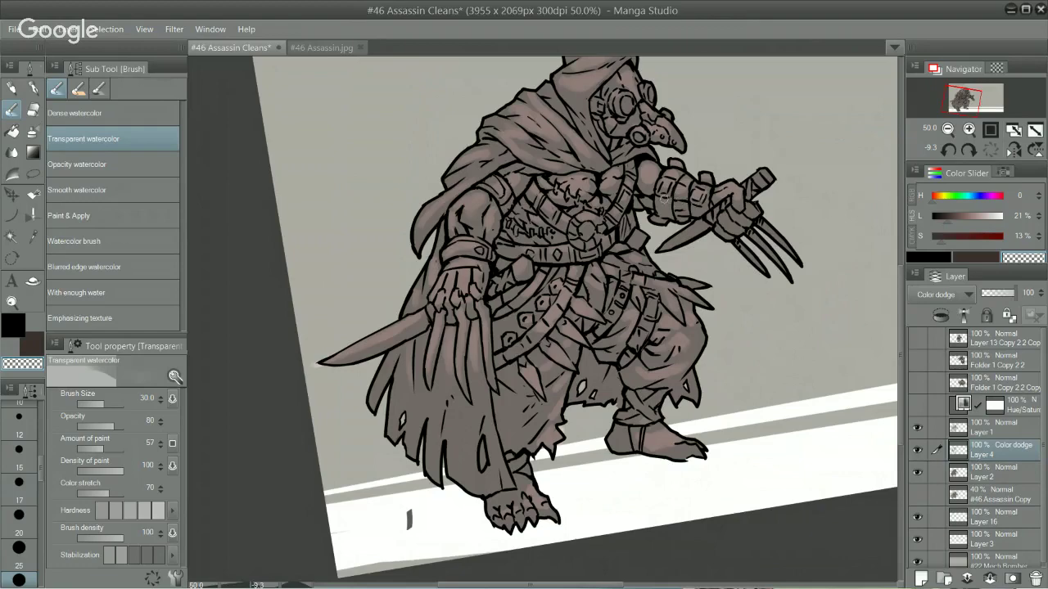
{"action": "key", "text": "c"}
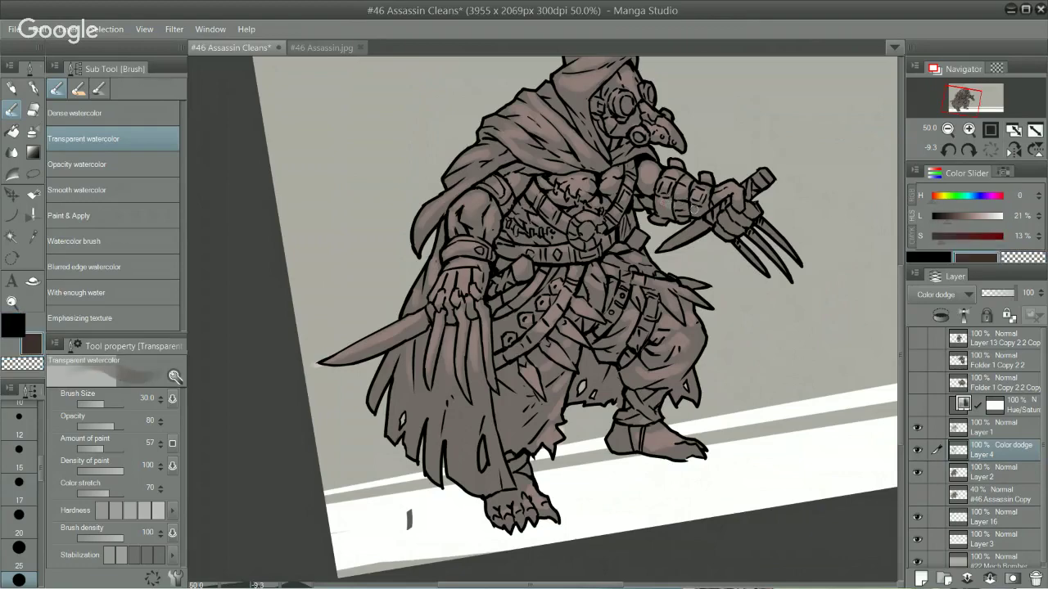
Step: Examine the highlights over the whole figure and up close around the belts and spikes from several canvas angles
{"action": "scroll", "coordinate": [757, 262], "scroll_direction": "down", "scroll_amount": 5}
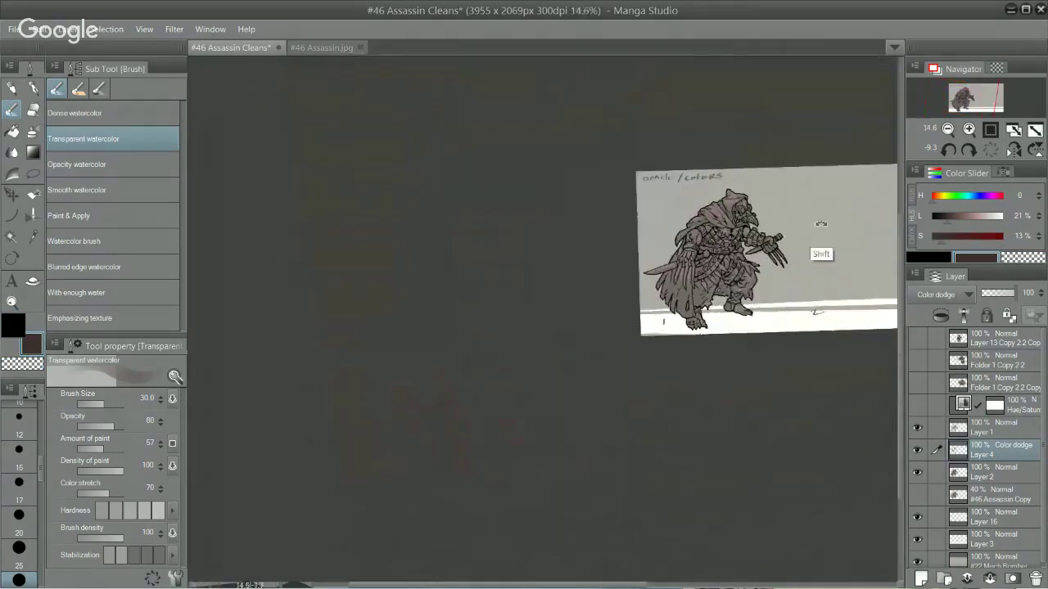
{"action": "left_click_drag", "start_coordinate": [820, 223], "coordinate": [826, 244]}
{"action": "left_click_drag", "start_coordinate": [718, 360], "coordinate": [420, 418]}
{"action": "left_click_drag", "start_coordinate": [571, 313], "coordinate": [510, 404]}
{"action": "left_click_drag", "start_coordinate": [336, 327], "coordinate": [662, 484]}
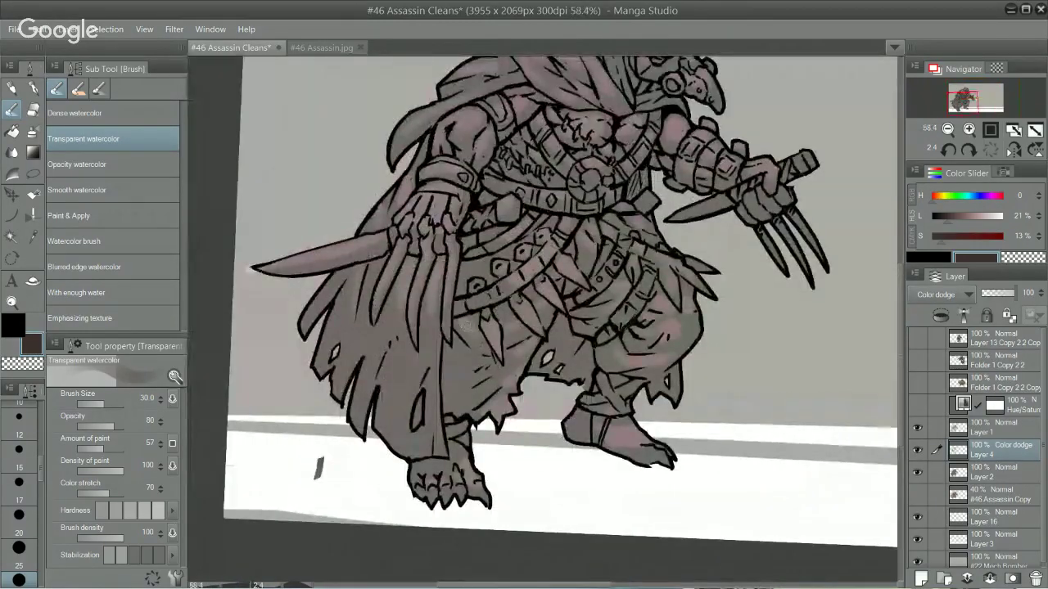
{"action": "scroll", "coordinate": [517, 305], "scroll_direction": "up", "scroll_amount": 4}
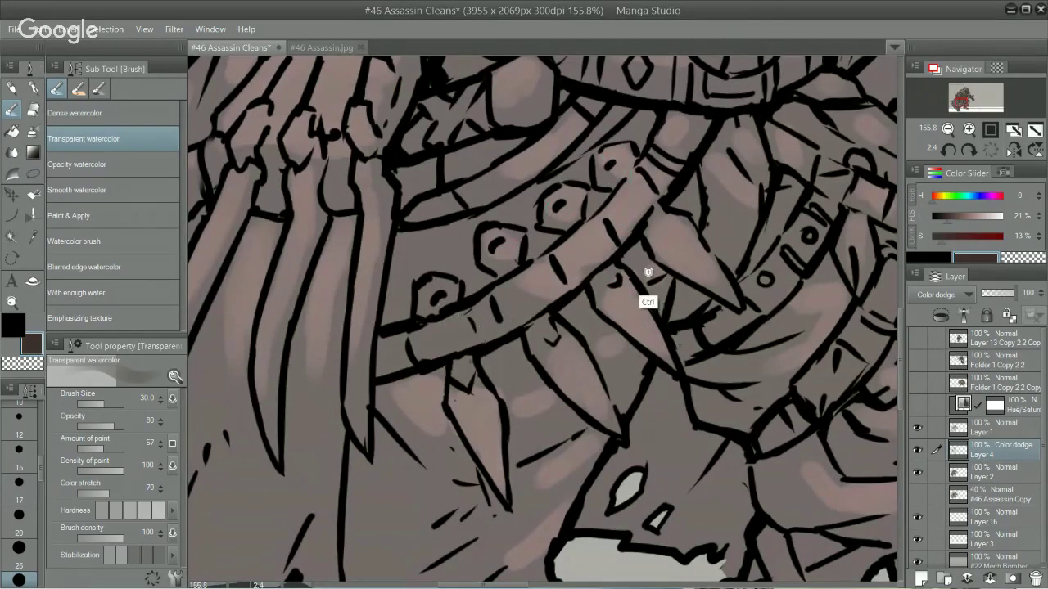
{"action": "left_click_drag", "start_coordinate": [649, 274], "coordinate": [623, 320]}
{"action": "scroll", "coordinate": [673, 339], "scroll_direction": "up", "scroll_amount": 3}
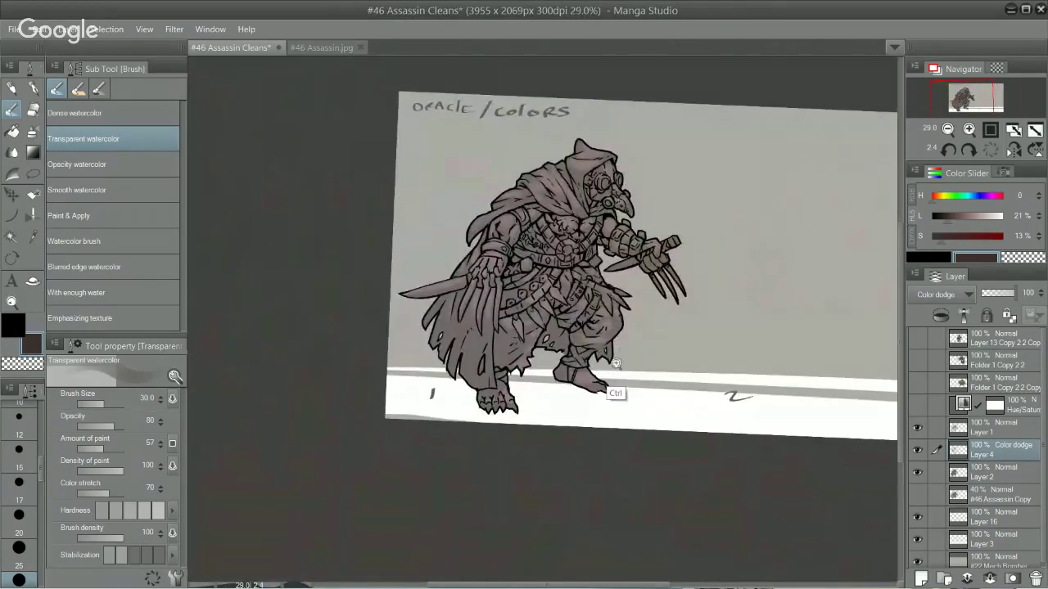
{"action": "scroll", "coordinate": [626, 358], "scroll_direction": "down", "scroll_amount": 3}
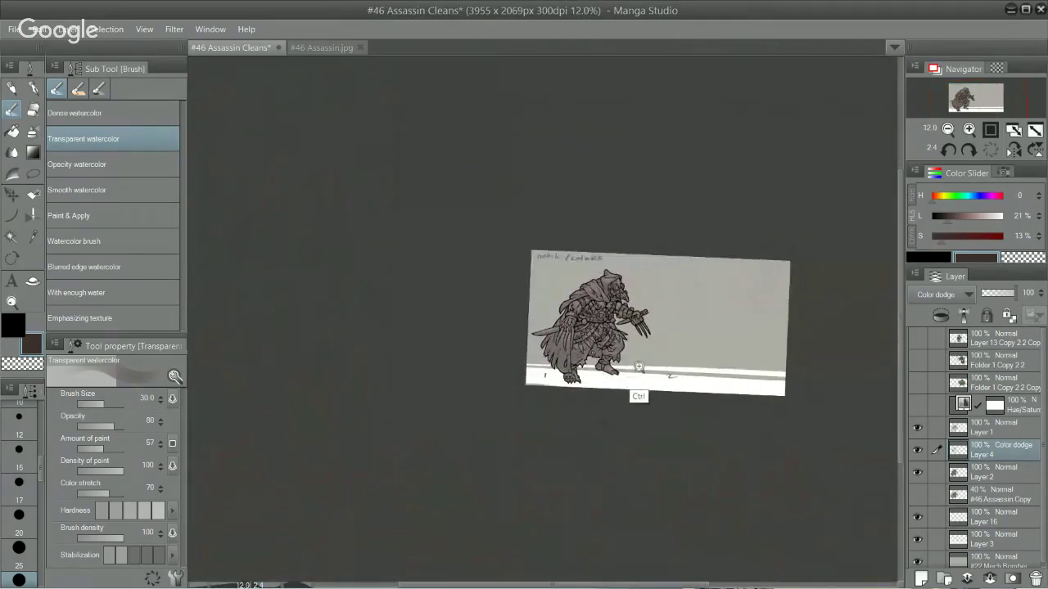
{"action": "left_click_drag", "start_coordinate": [684, 330], "coordinate": [697, 290]}
{"action": "left_click_drag", "start_coordinate": [640, 359], "coordinate": [673, 320]}
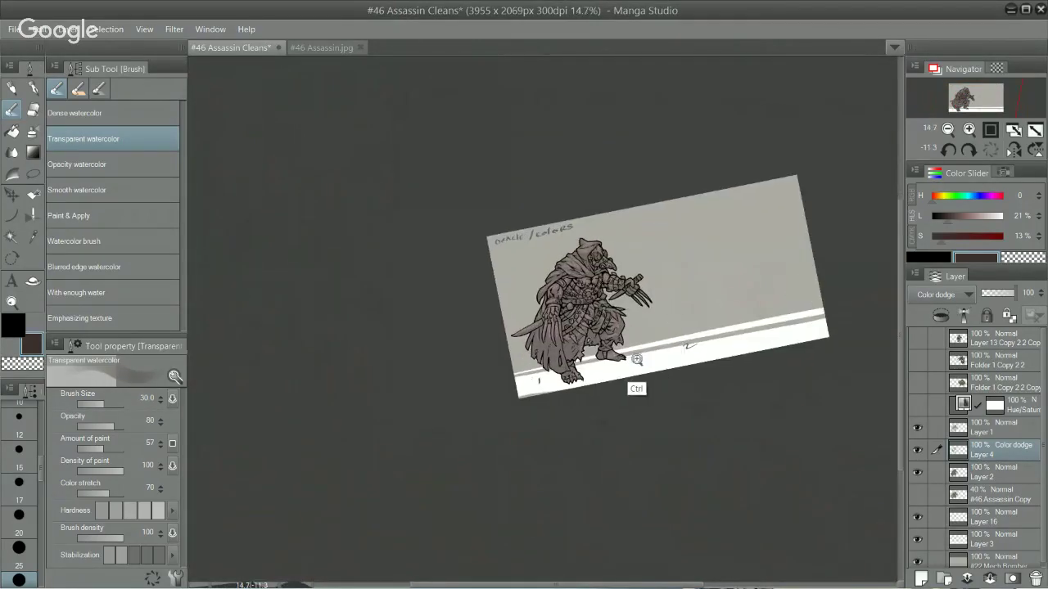
{"action": "left_click_drag", "start_coordinate": [636, 359], "coordinate": [676, 327]}
{"action": "left_click_drag", "start_coordinate": [676, 202], "coordinate": [694, 230]}
{"action": "left_click_drag", "start_coordinate": [591, 252], "coordinate": [615, 244]}
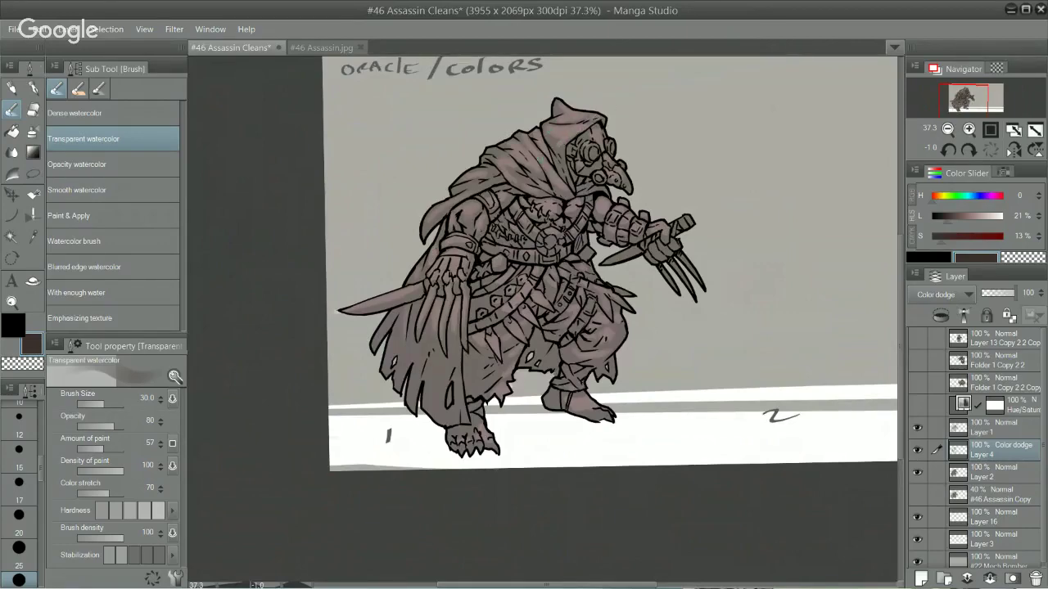
{"action": "left_click_drag", "start_coordinate": [676, 132], "coordinate": [539, 92]}
{"action": "left_click_drag", "start_coordinate": [420, 296], "coordinate": [447, 288]}
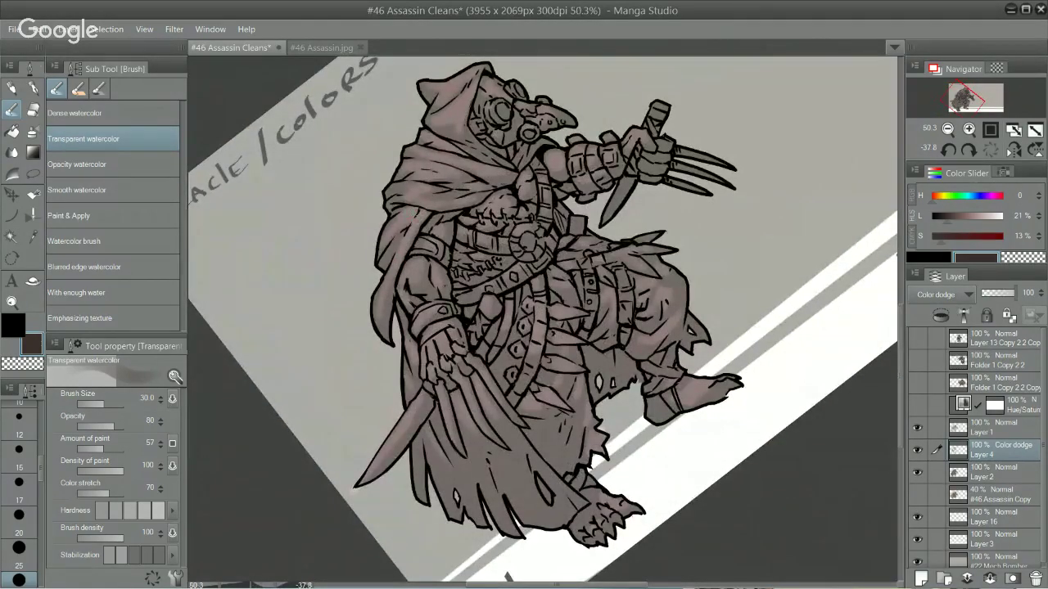
{"action": "left_click_drag", "start_coordinate": [739, 131], "coordinate": [774, 346]}
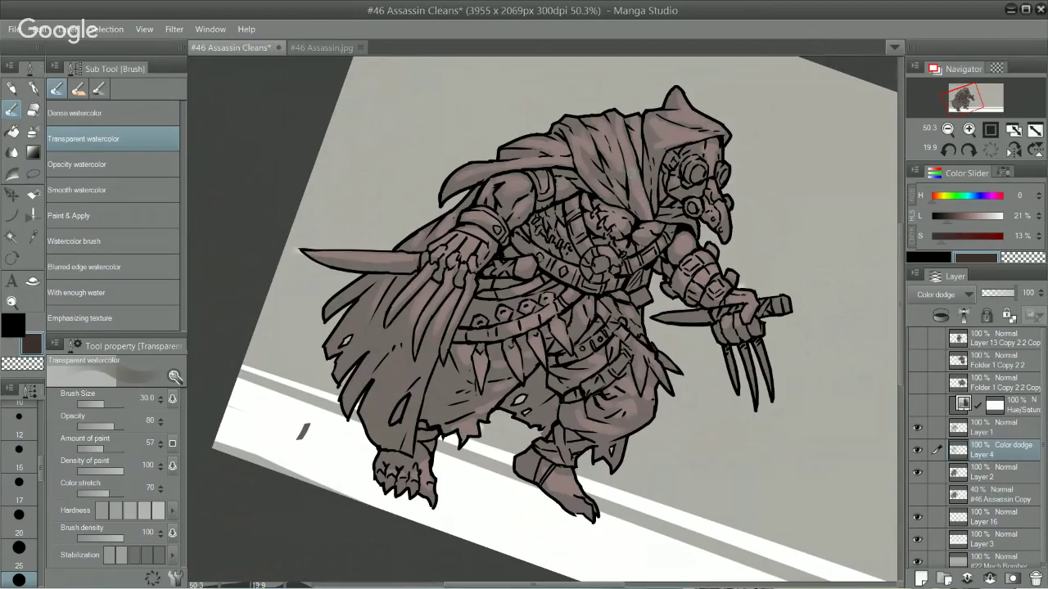
Step: Paint highlights on the folds of the hood and the cloak draped over the shoulders
{"action": "left_click_drag", "start_coordinate": [621, 204], "coordinate": [648, 183]}
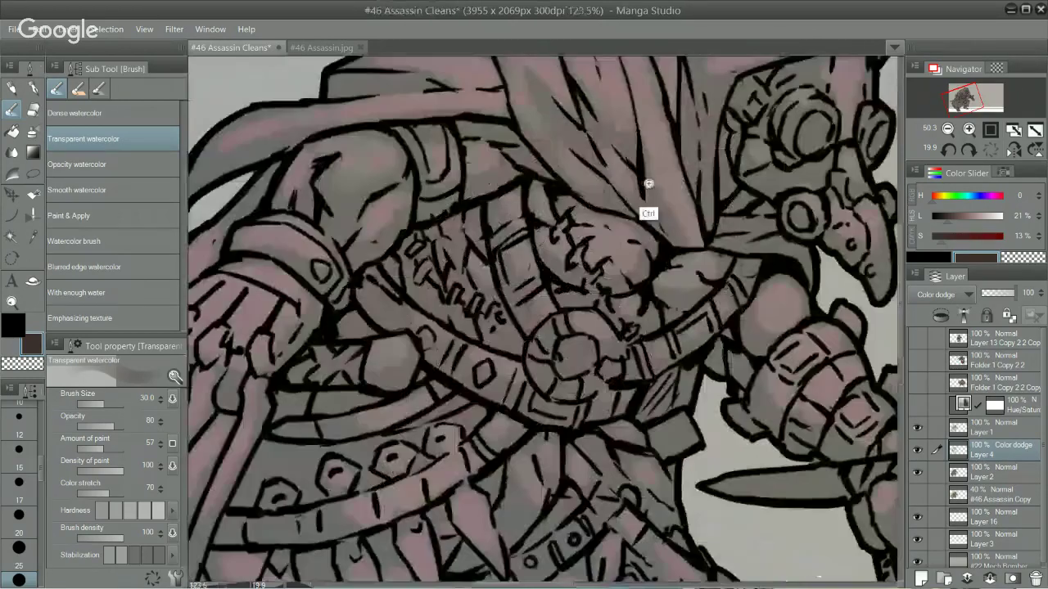
{"action": "left_click_drag", "start_coordinate": [585, 162], "coordinate": [574, 377]}
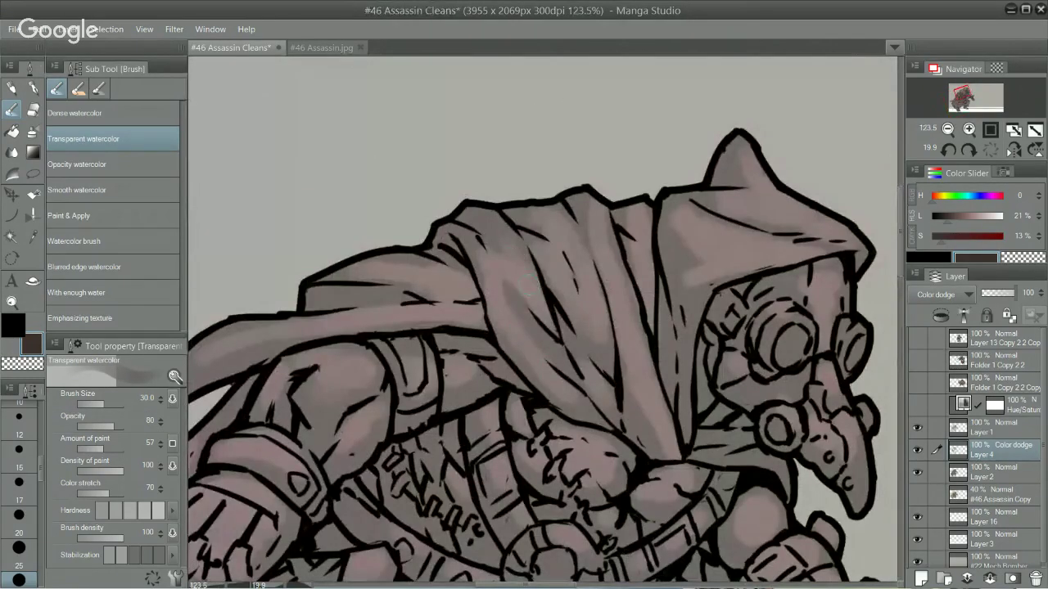
{"action": "key", "text": "ctrl"}
{"action": "scroll", "coordinate": [601, 413], "scroll_direction": "down", "scroll_amount": 2}
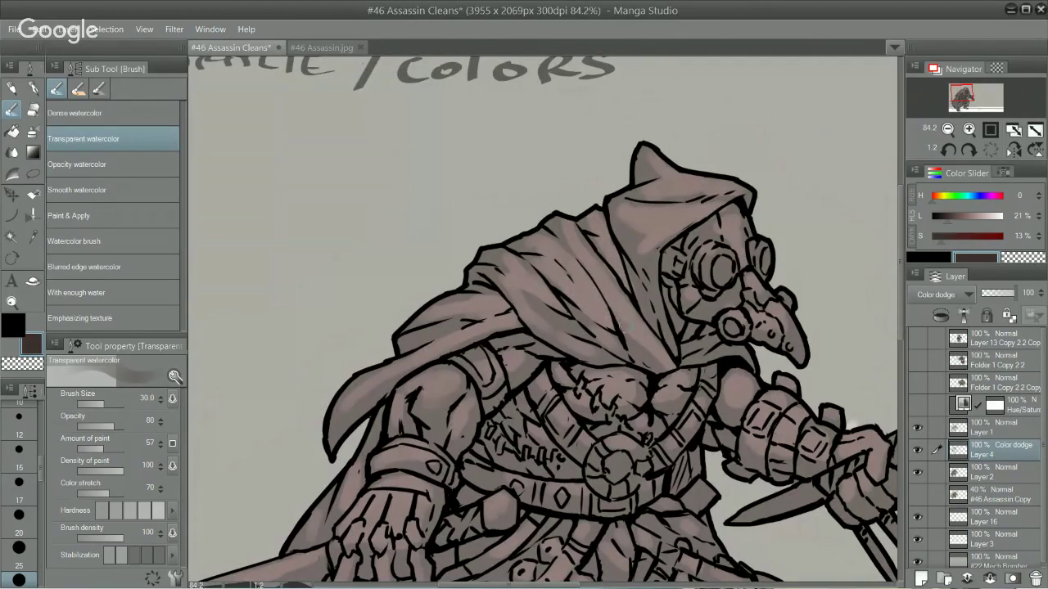
{"action": "left_click_drag", "start_coordinate": [651, 168], "coordinate": [568, 135]}
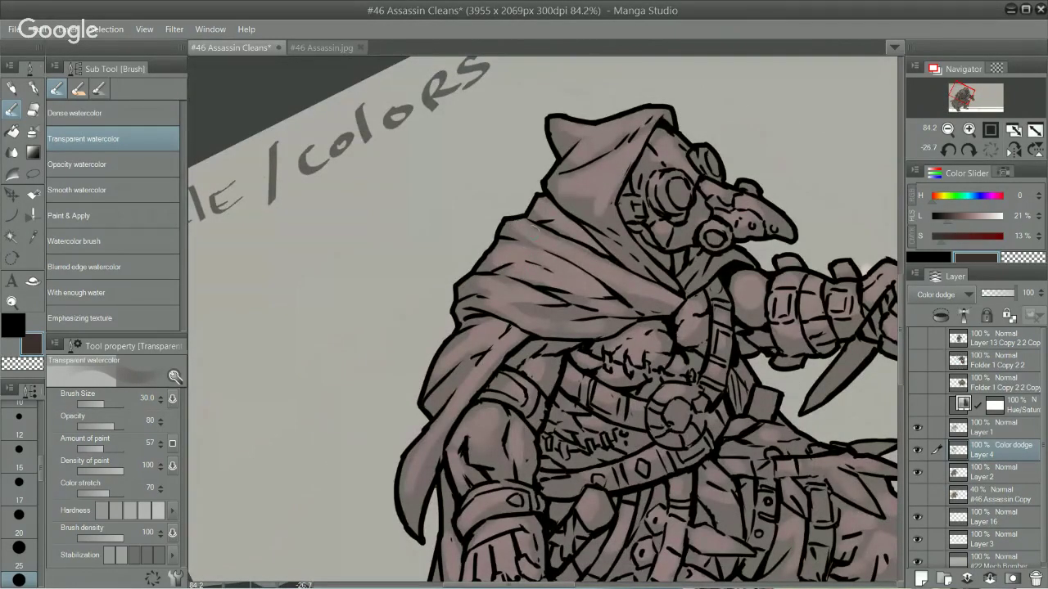
Step: Paint highlights on the thigh straps and the trouser folds of the bent leg
{"action": "left_click_drag", "start_coordinate": [664, 519], "coordinate": [595, 309]}
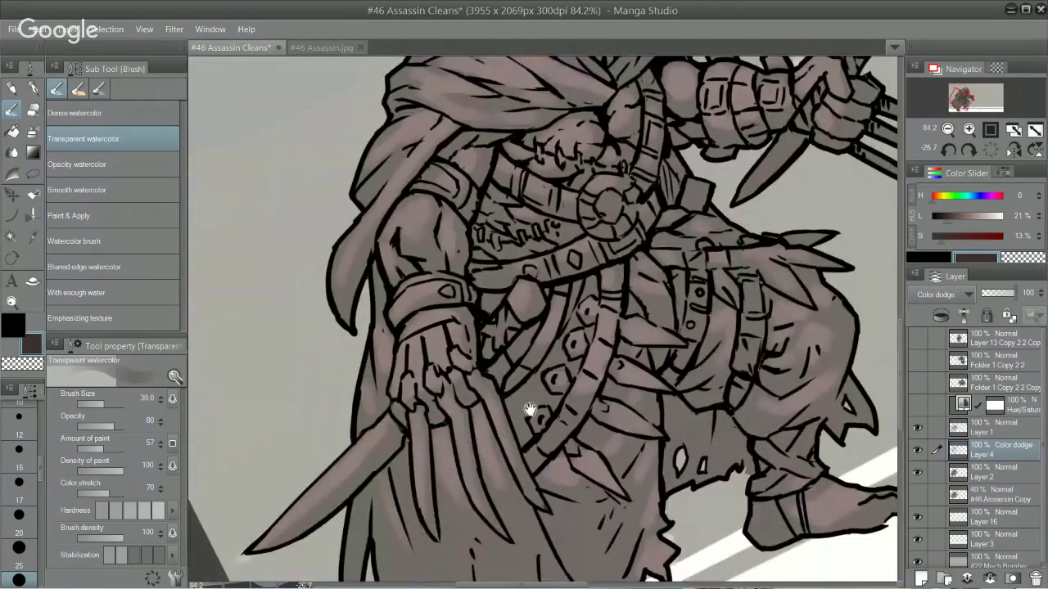
{"action": "left_click_drag", "start_coordinate": [530, 409], "coordinate": [424, 375]}
{"action": "mouse_move", "coordinate": [710, 309]}
{"action": "left_mouse_down"}
{"action": "mouse_move", "coordinate": [696, 412]}
{"action": "mouse_move", "coordinate": [704, 375]}
{"action": "left_mouse_up"}
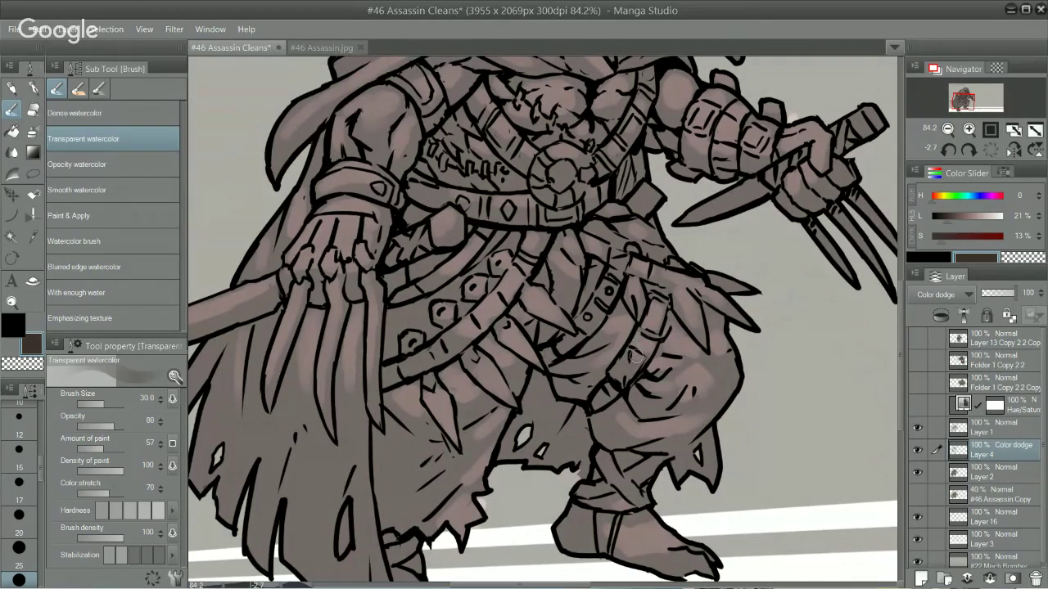
{"action": "left_click", "coordinate": [706, 492]}
{"action": "left_click_drag", "start_coordinate": [681, 266], "coordinate": [717, 308]}
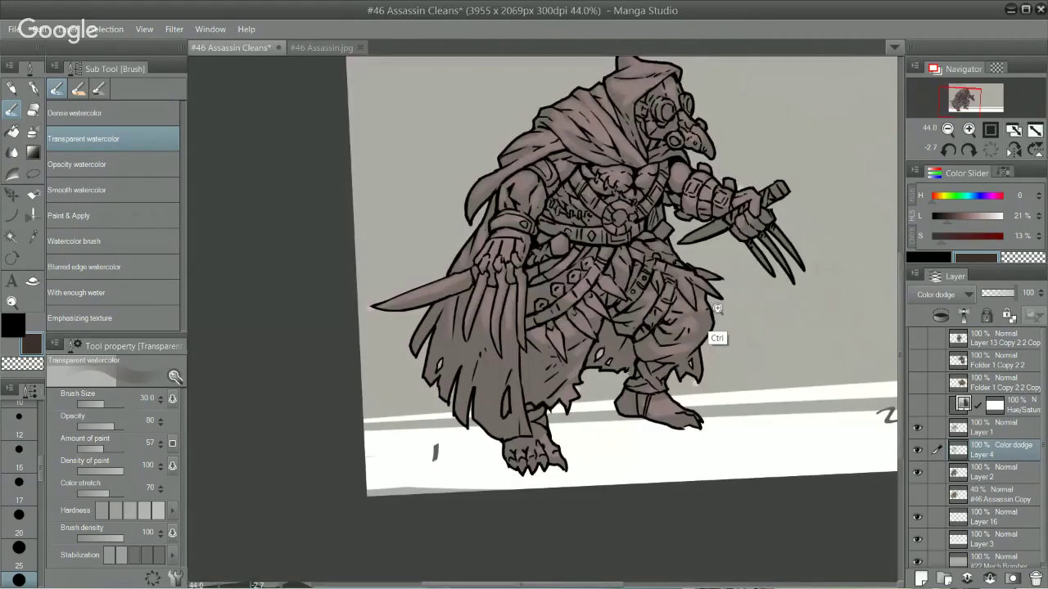
Step: Paint highlights on the tattered lower part of the cloak beside the front leg
{"action": "scroll", "coordinate": [717, 309], "scroll_direction": "up", "scroll_amount": 2}
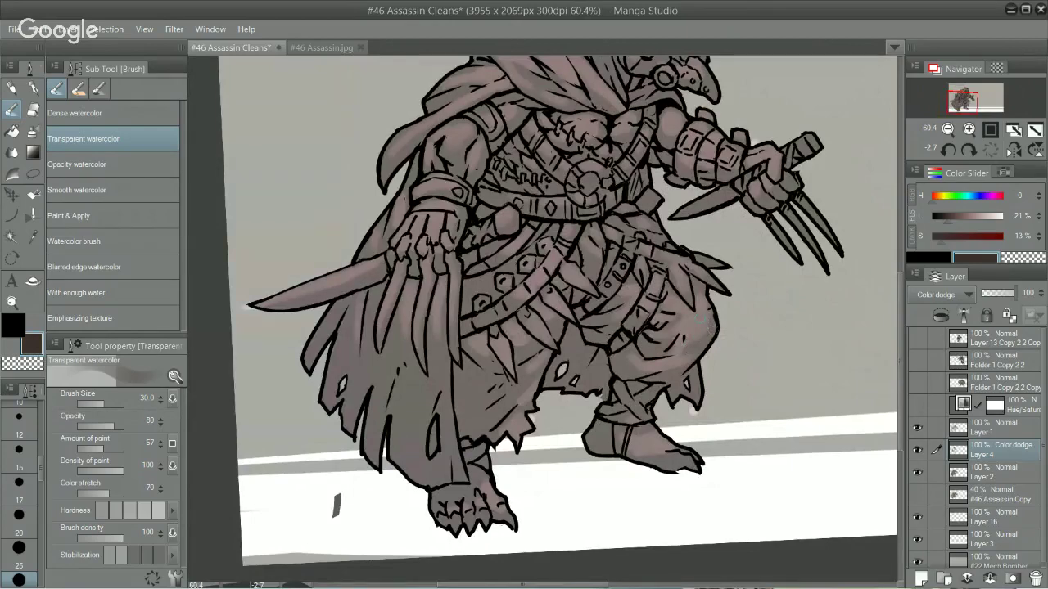
{"action": "scroll", "coordinate": [695, 360], "scroll_direction": "down", "scroll_amount": 4}
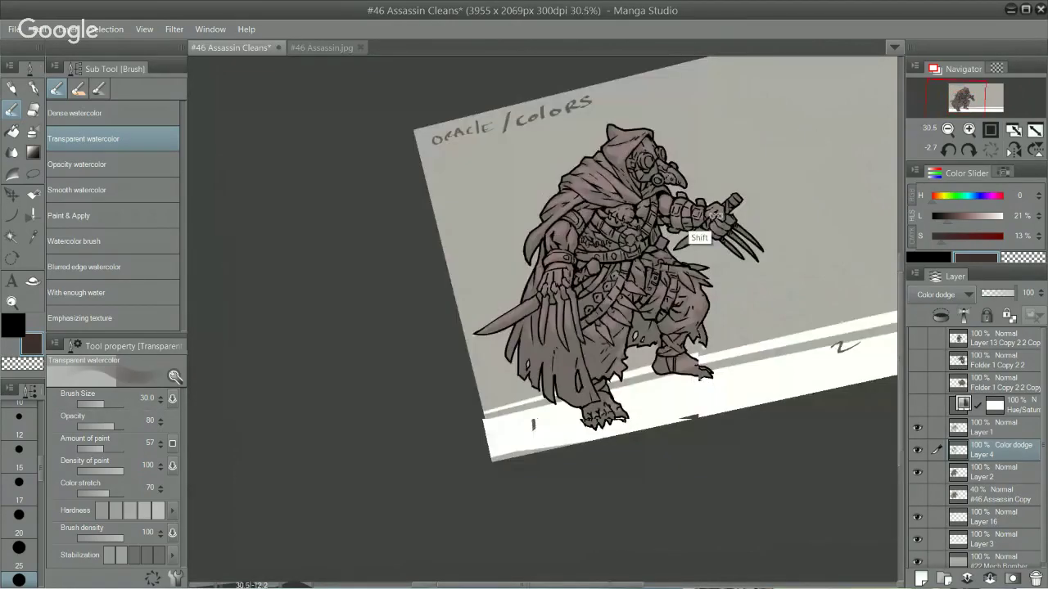
{"action": "scroll", "coordinate": [715, 215], "scroll_direction": "up", "scroll_amount": 1}
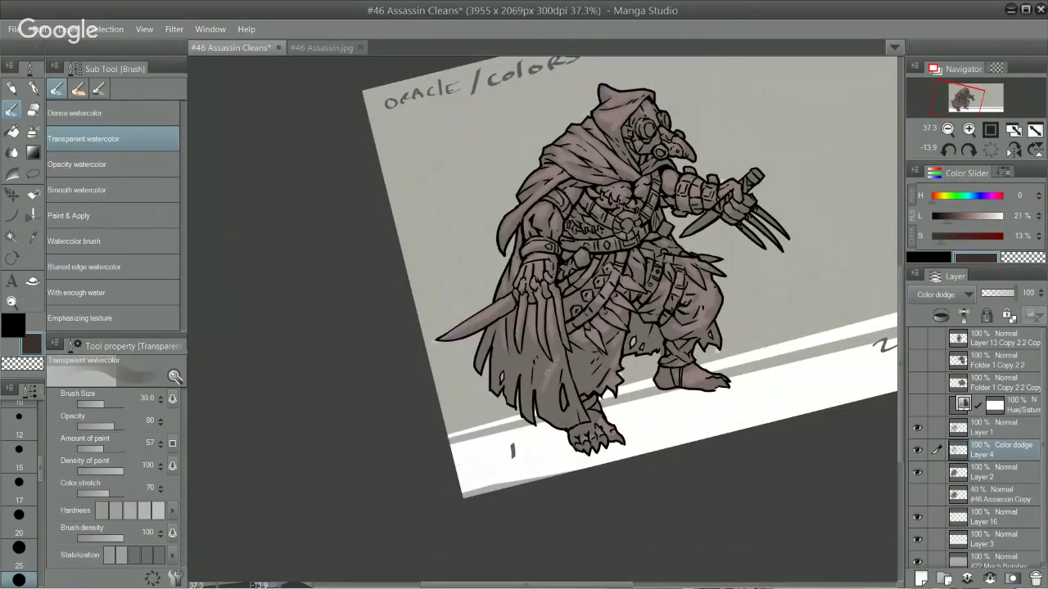
{"action": "left_click_drag", "start_coordinate": [559, 377], "coordinate": [545, 400]}
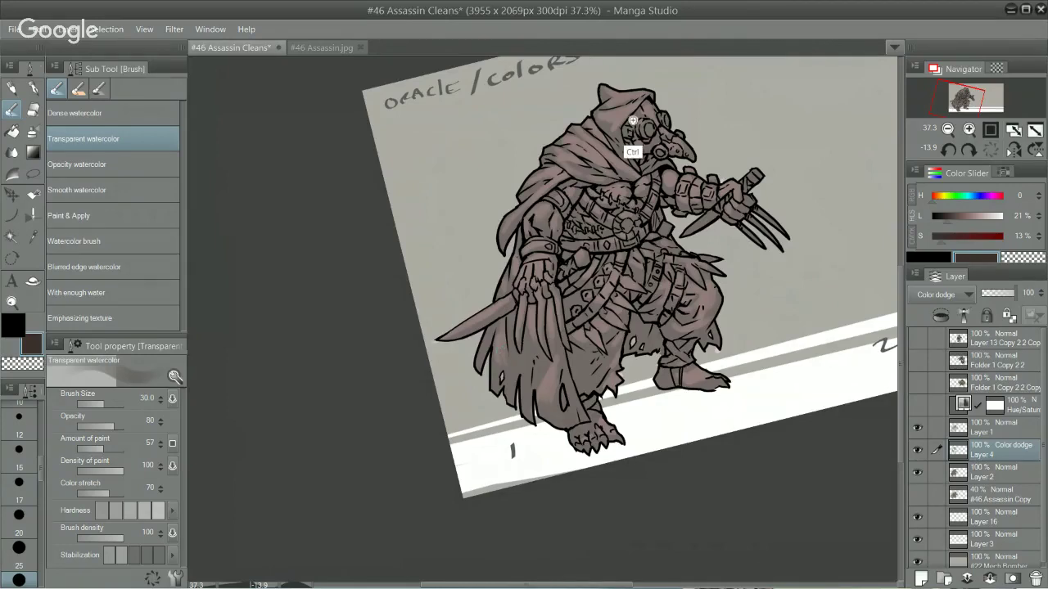
{"action": "scroll", "coordinate": [625, 153], "scroll_direction": "up", "scroll_amount": 1}
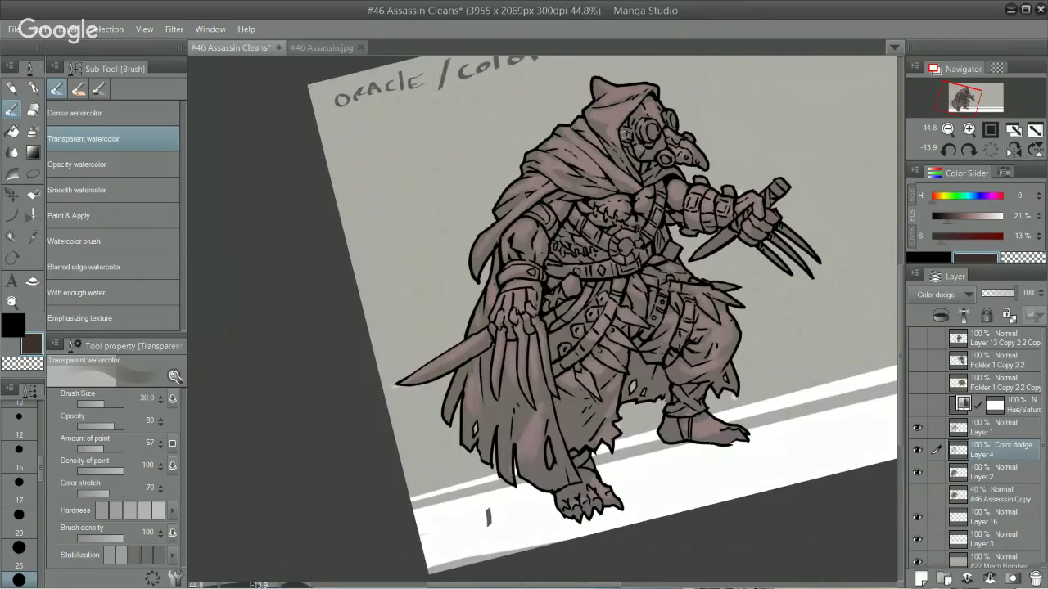
{"action": "left_click_drag", "start_coordinate": [653, 294], "coordinate": [696, 283]}
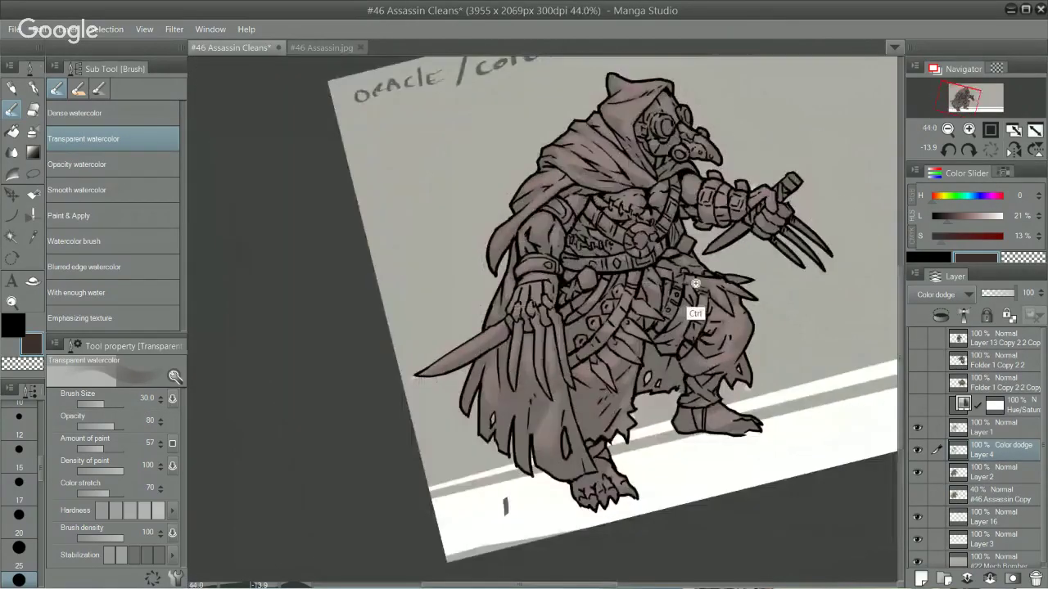
{"action": "left_click_drag", "start_coordinate": [684, 204], "coordinate": [643, 244]}
{"action": "left_click", "coordinate": [644, 243], "text": "ctrl"}
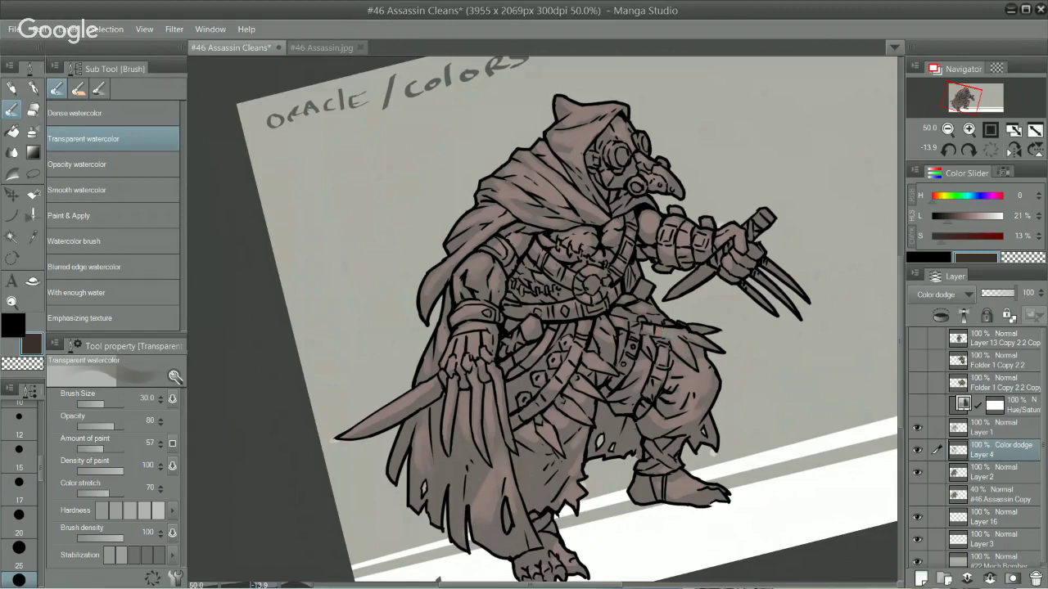
Step: Add a new layer above Layer 4, set it to Color dodge, and clip both layers to the layer below
{"action": "left_click", "coordinate": [928, 579]}
{"action": "left_click", "coordinate": [942, 294]}
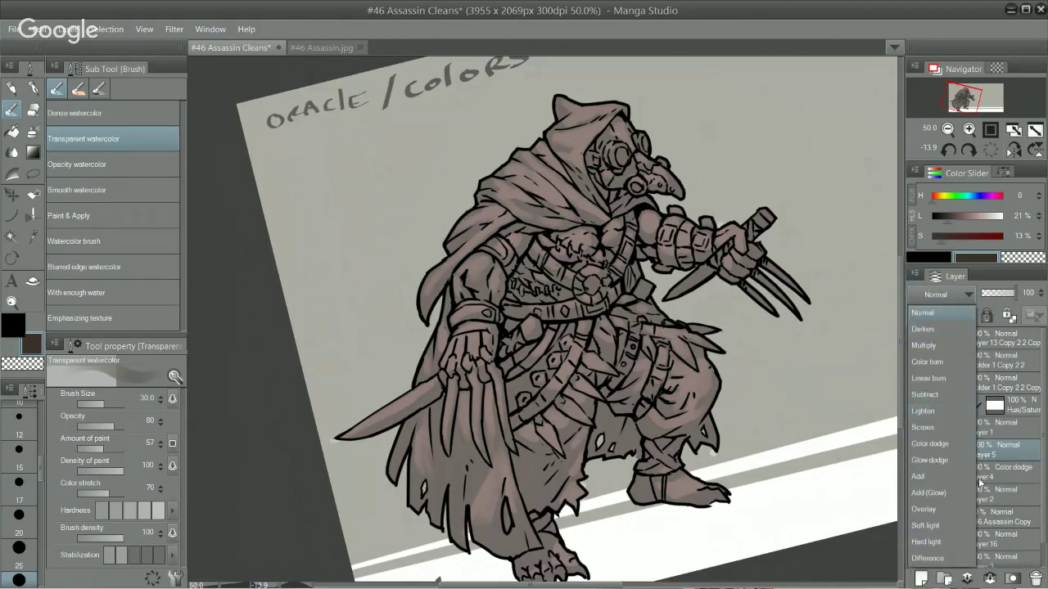
{"action": "left_click", "coordinate": [972, 443]}
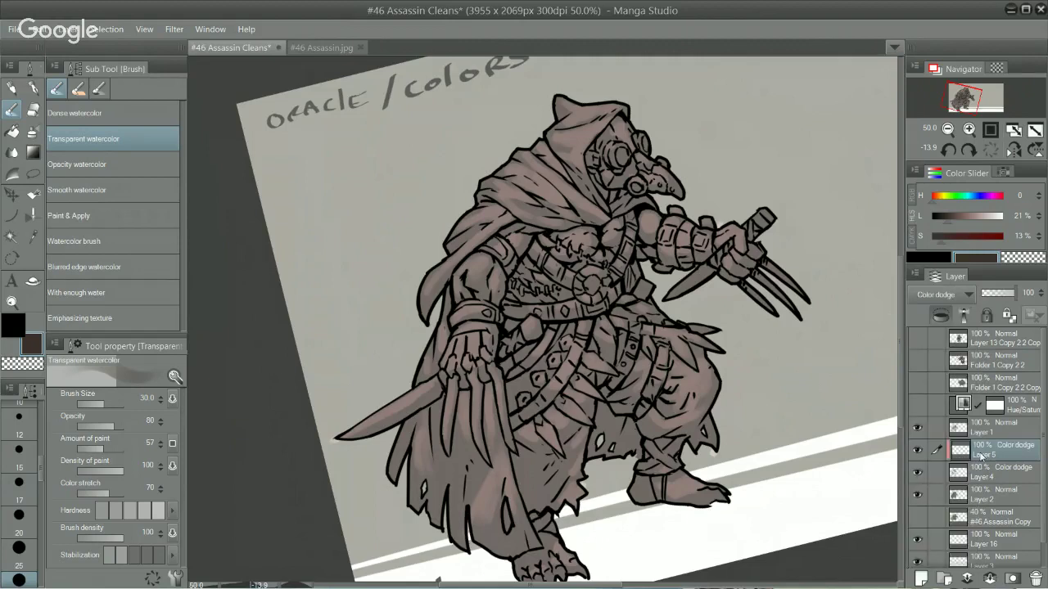
{"action": "left_click", "coordinate": [997, 479]}
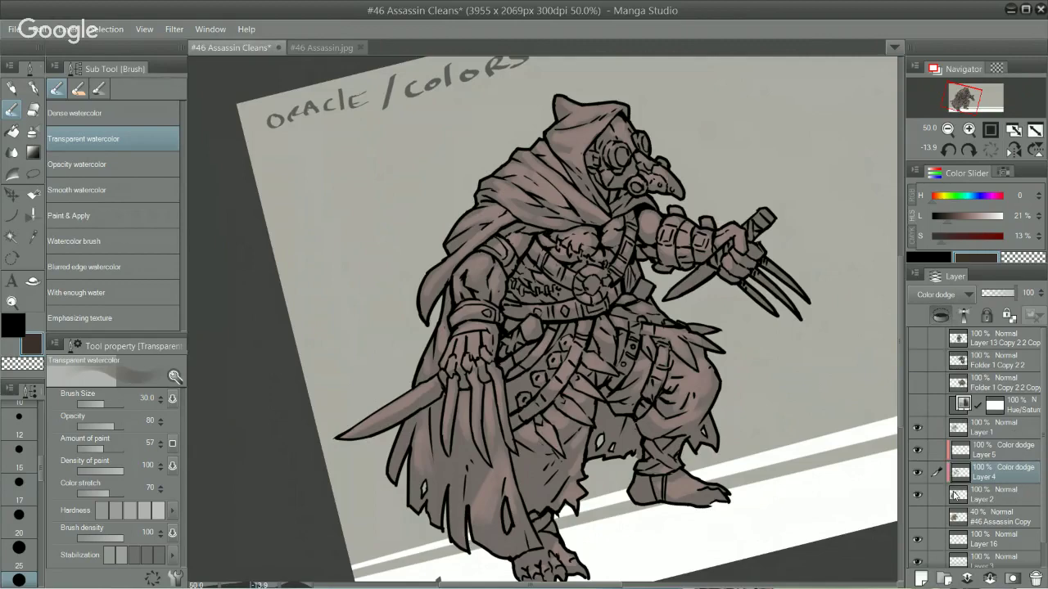
{"action": "scroll", "coordinate": [791, 519], "scroll_direction": "up", "scroll_amount": 3}
{"action": "left_click_drag", "start_coordinate": [791, 520], "coordinate": [777, 479]}
{"action": "left_click_drag", "start_coordinate": [812, 393], "coordinate": [789, 454]}
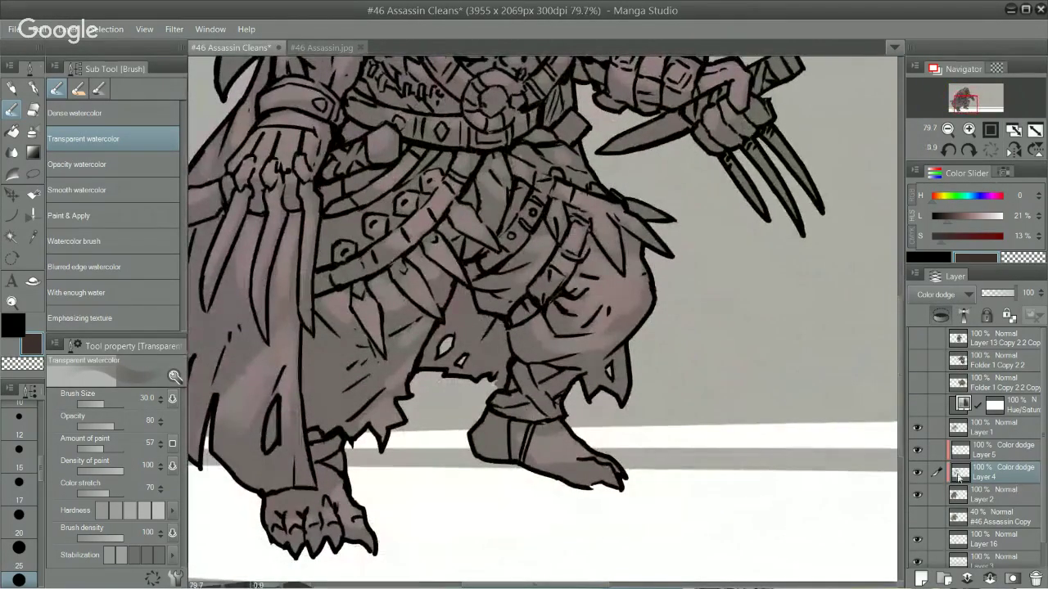
Step: Try an Opacity watercolor stroke beside the bent leg on the unclipped Layer 4 and undo it
{"action": "left_click", "coordinate": [976, 455]}
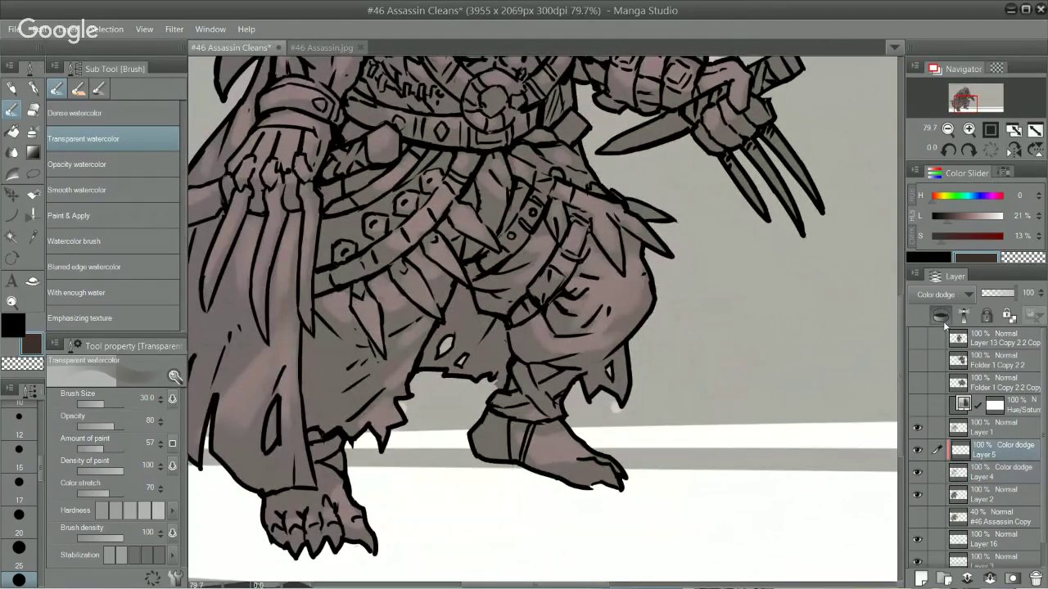
{"action": "left_click", "coordinate": [1016, 472]}
{"action": "key", "text": "period"}
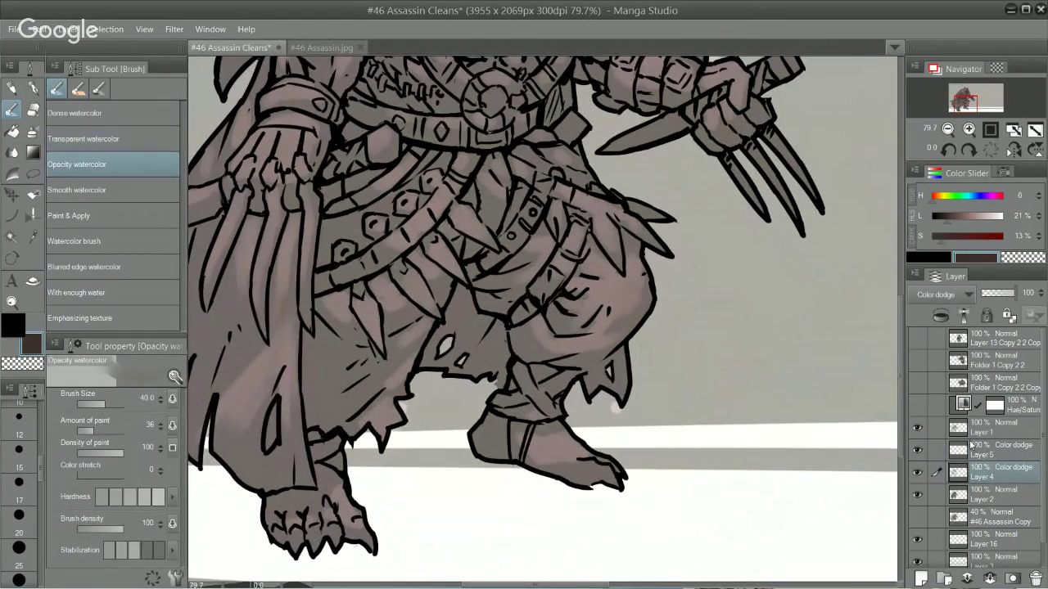
{"action": "mouse_move", "coordinate": [606, 336]}
{"action": "left_mouse_down"}
{"action": "mouse_move", "coordinate": [786, 272]}
{"action": "mouse_move", "coordinate": [598, 352]}
{"action": "left_mouse_up"}
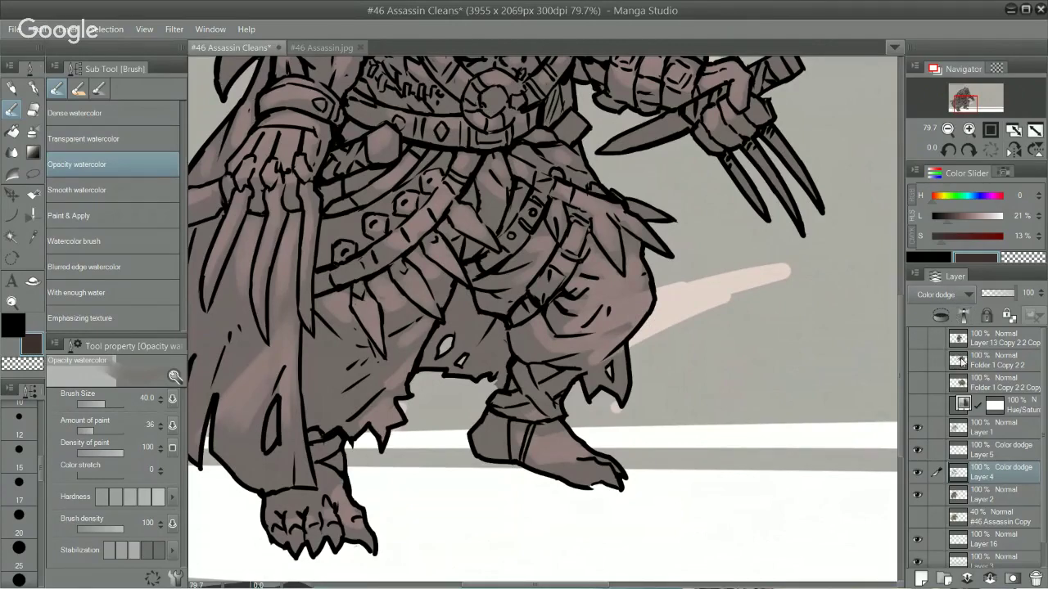
{"action": "left_click", "coordinate": [941, 315]}
{"action": "key", "text": "ctrl+z"}
{"action": "key", "text": "ctrl+z"}
{"action": "key", "text": "ctrl+z"}
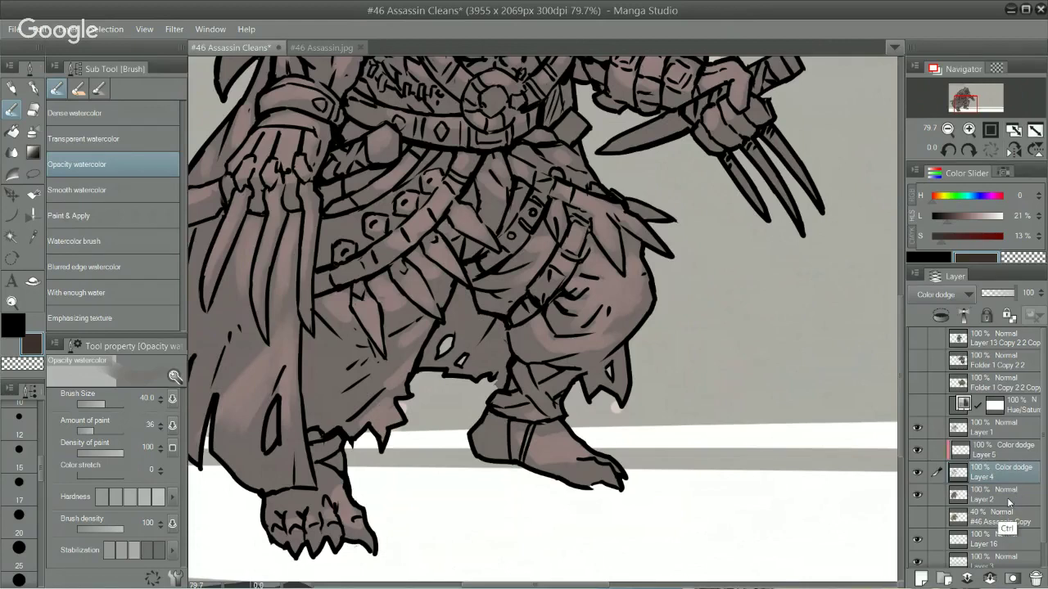
Step: Try merging Layer 5 with Layer 4, and undo the merge and the clipping changes
{"action": "left_click", "coordinate": [986, 457]}
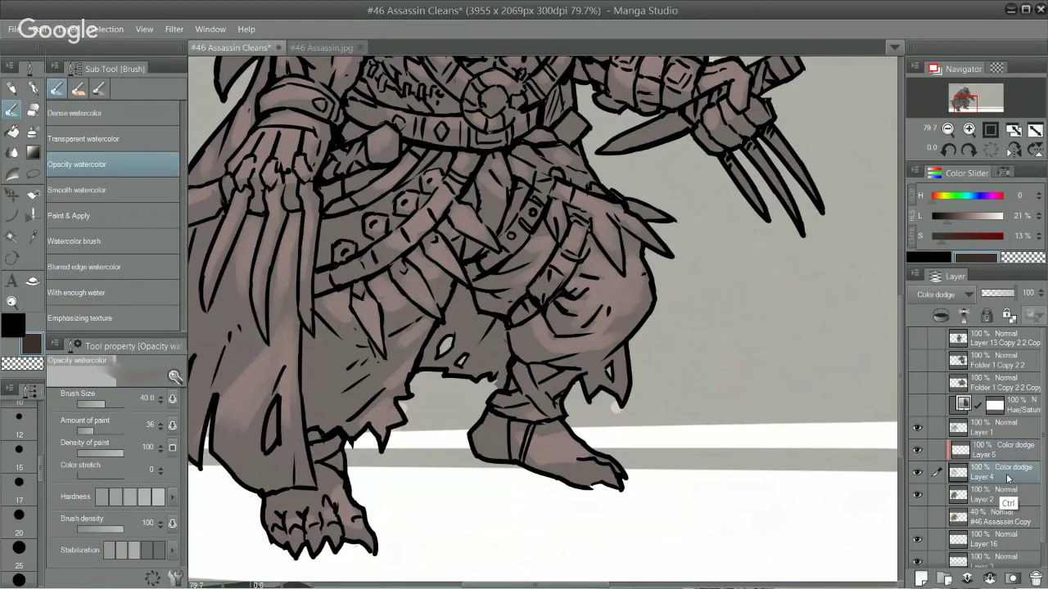
{"action": "key", "text": "ctrl+e"}
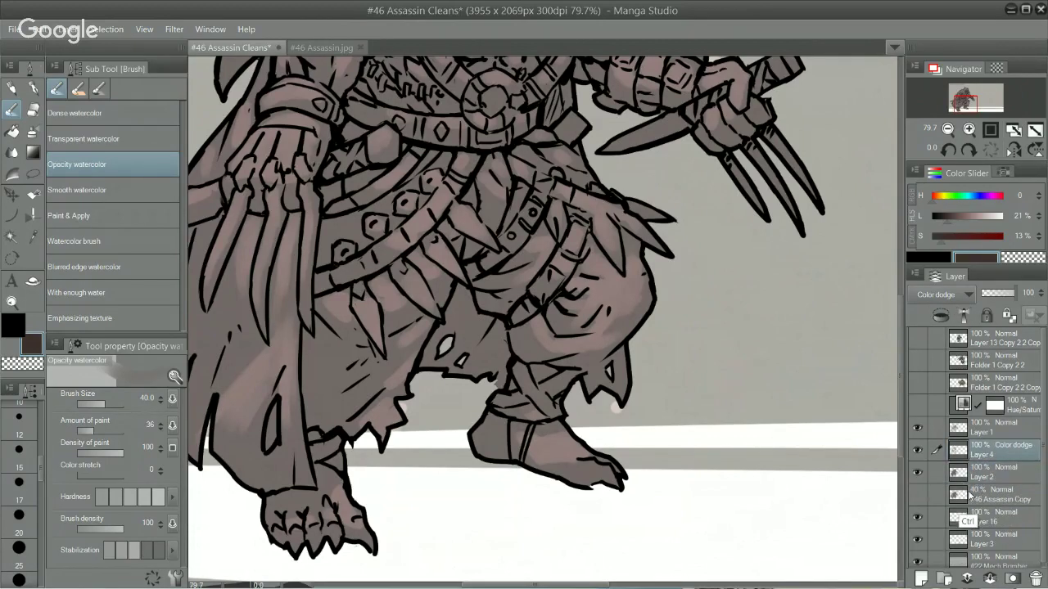
{"action": "key", "text": "ctrl+z"}
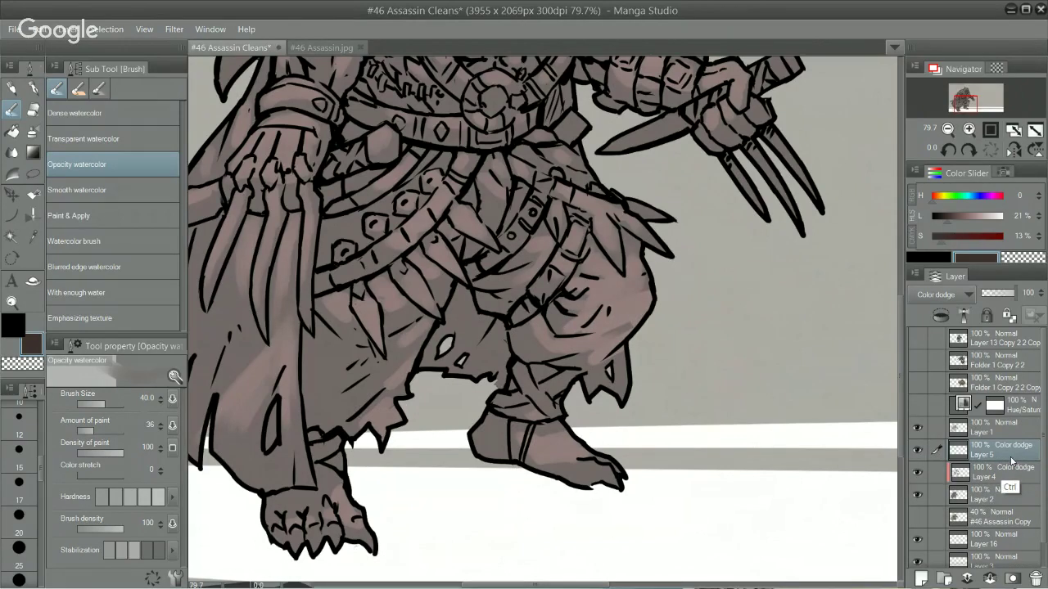
{"action": "key", "text": "ctrl+z"}
{"action": "key", "text": "ctrl+z"}
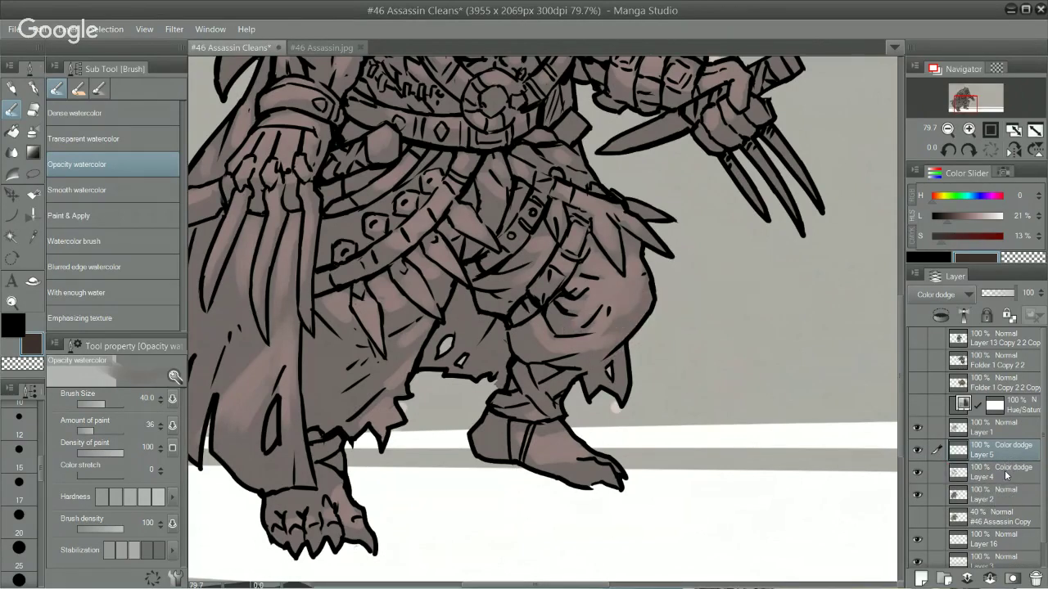
Step: Clip Layer 4 and Layer 5 to the layer below
{"action": "left_click", "coordinate": [1005, 474]}
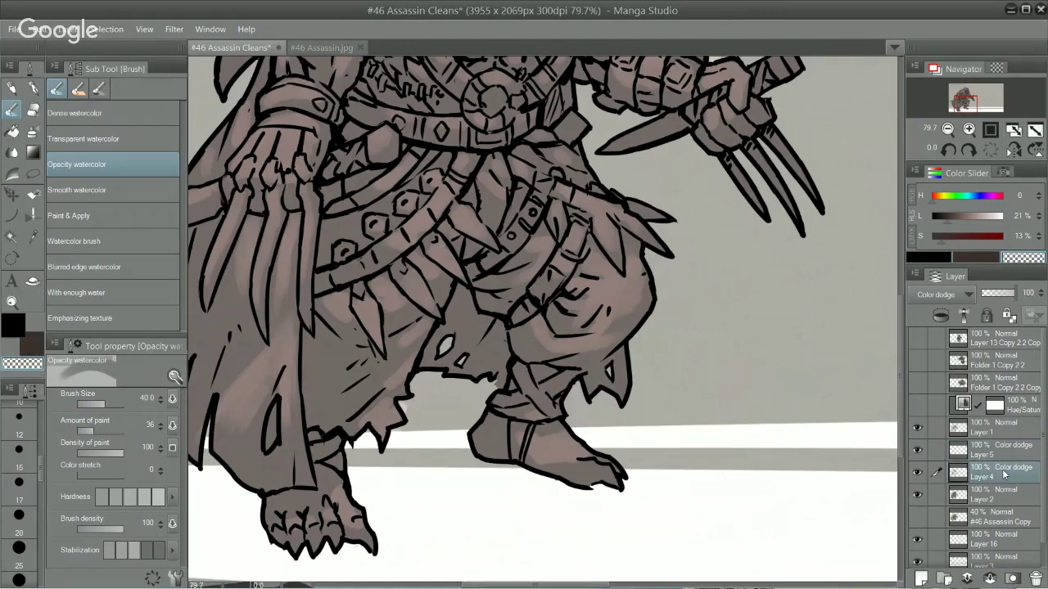
{"action": "left_click", "coordinate": [940, 315]}
{"action": "left_click", "coordinate": [997, 457]}
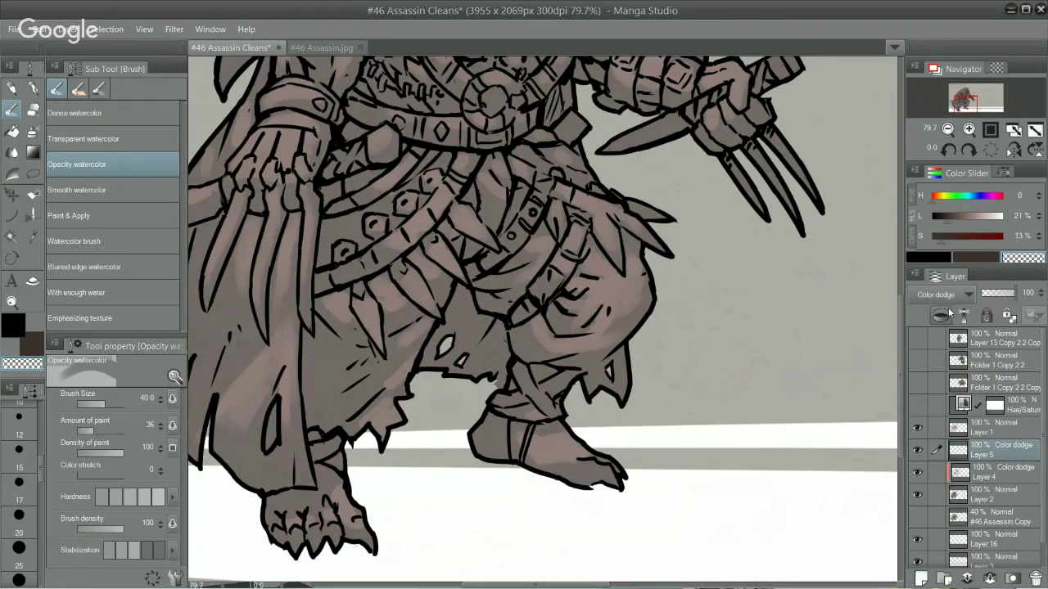
{"action": "left_click", "coordinate": [940, 315]}
{"action": "left_click_drag", "start_coordinate": [700, 387], "coordinate": [727, 395]}
{"action": "left_click_drag", "start_coordinate": [790, 275], "coordinate": [796, 493]}
Step: Sample the dark highlight colour from the cloak on Layer 4 and choose the Transparent watercolor brush for Layer 5
{"action": "key", "text": "b"}
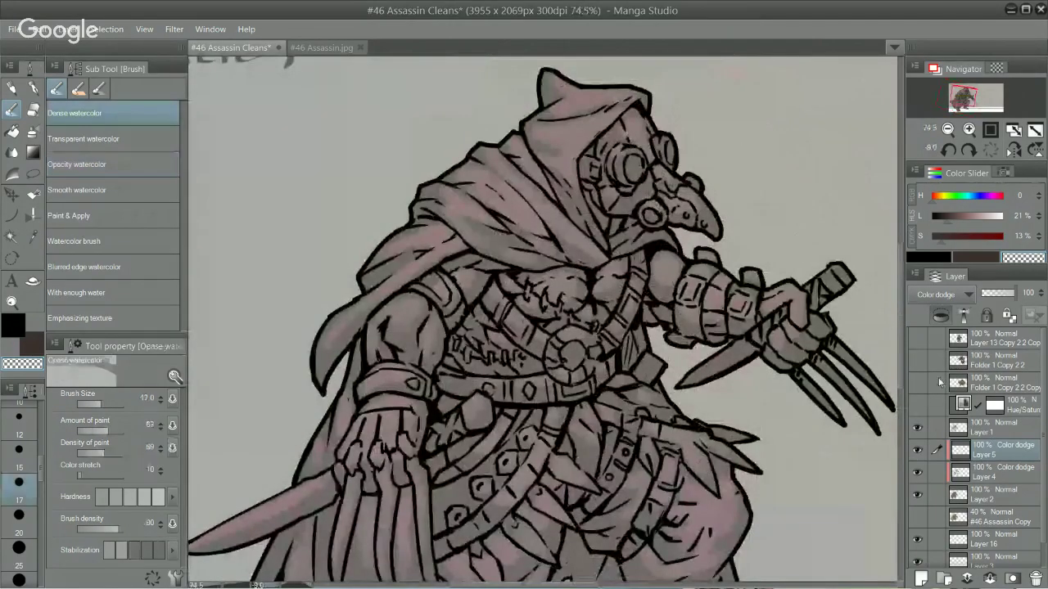
{"action": "left_click", "coordinate": [960, 216]}
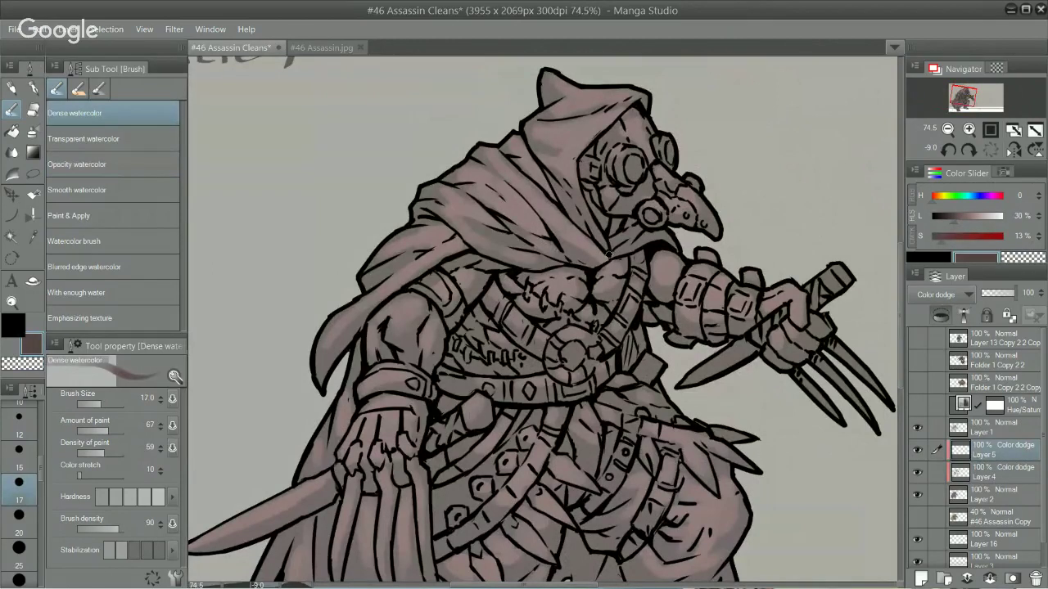
{"action": "left_click", "coordinate": [1015, 474]}
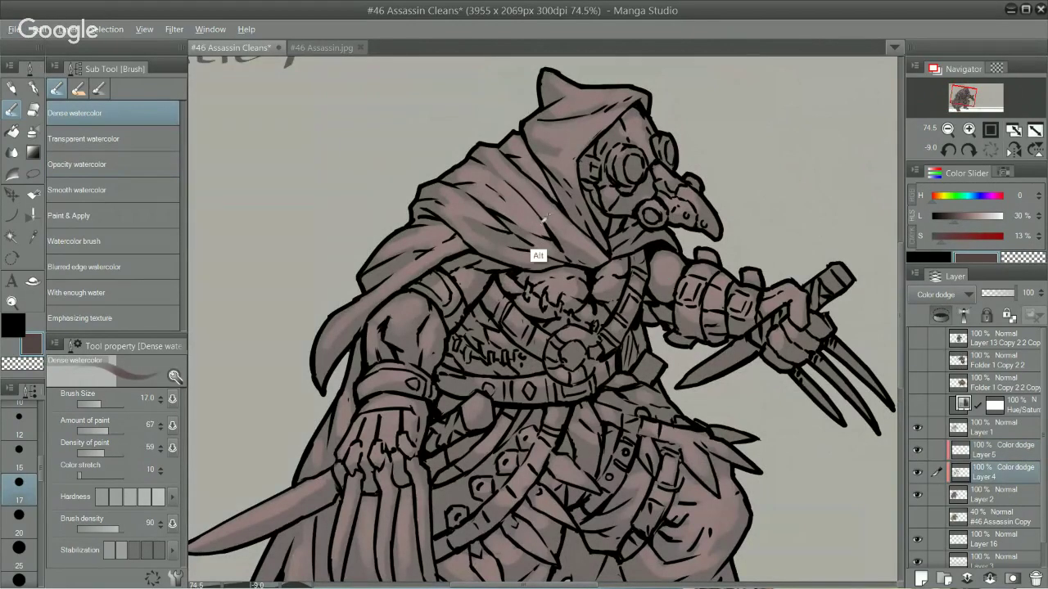
{"action": "left_click", "coordinate": [562, 208], "text": "alt"}
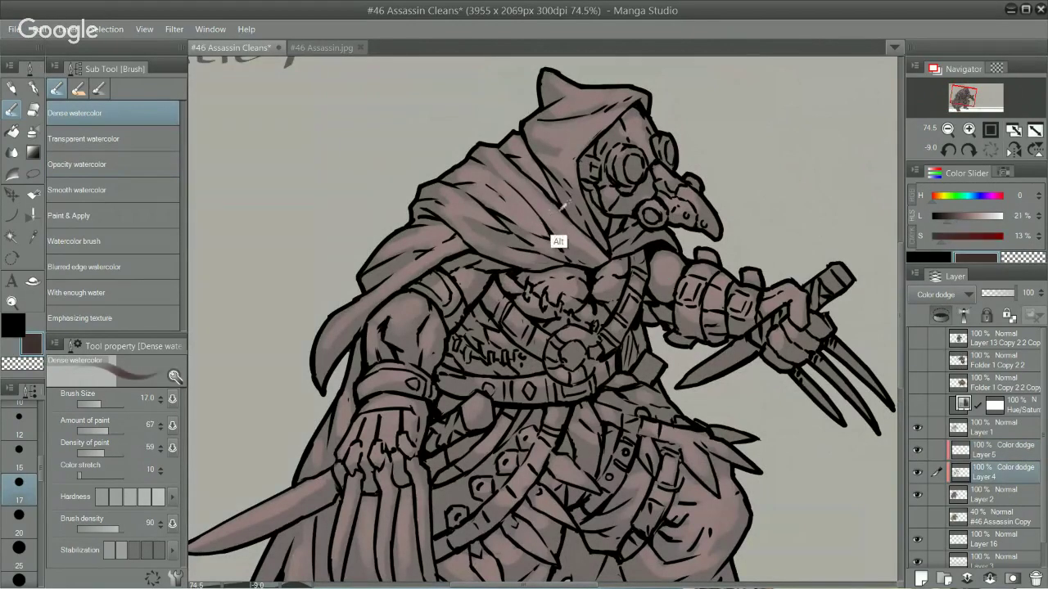
{"action": "left_click", "coordinate": [1002, 450]}
{"action": "key", "text": "."}
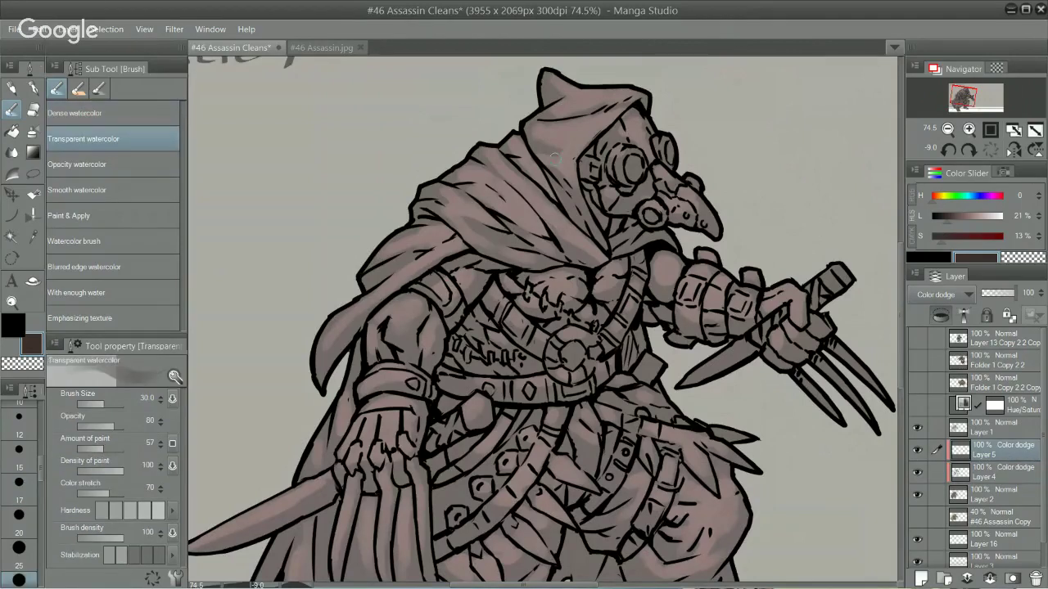
Step: Paint brighter highlights on Layer 5 along the hood and the shoulder cloak folds, undoing the first stroke
{"action": "left_click_drag", "start_coordinate": [559, 137], "coordinate": [579, 131]}
{"action": "key", "text": "ctrl"}
{"action": "key", "text": "ctrl+z"}
{"action": "mouse_move", "coordinate": [567, 135]}
{"action": "left_mouse_down"}
{"action": "mouse_move", "coordinate": [526, 128]}
{"action": "mouse_move", "coordinate": [615, 88]}
{"action": "mouse_move", "coordinate": [594, 99]}
{"action": "mouse_move", "coordinate": [538, 59]}
{"action": "mouse_move", "coordinate": [622, 93]}
{"action": "left_mouse_up"}
{"action": "mouse_move", "coordinate": [521, 159]}
{"action": "left_mouse_down"}
{"action": "mouse_move", "coordinate": [546, 179]}
{"action": "mouse_move", "coordinate": [492, 209]}
{"action": "mouse_move", "coordinate": [543, 230]}
{"action": "left_mouse_up"}
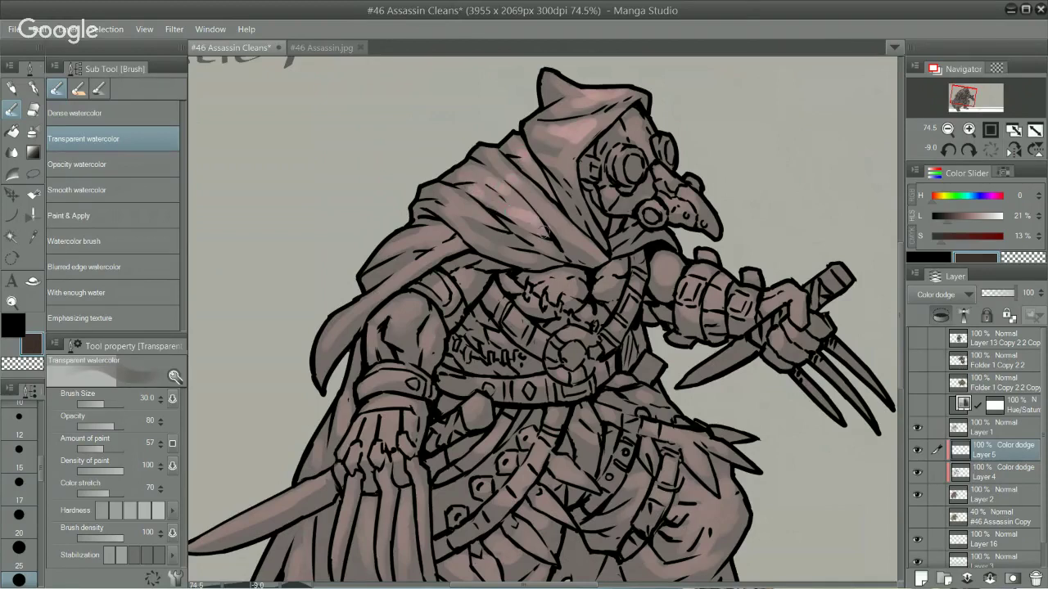
{"action": "left_click_drag", "start_coordinate": [463, 200], "coordinate": [478, 212]}
{"action": "left_click_drag", "start_coordinate": [569, 231], "coordinate": [602, 245]}
{"action": "left_click_drag", "start_coordinate": [426, 236], "coordinate": [444, 228]}
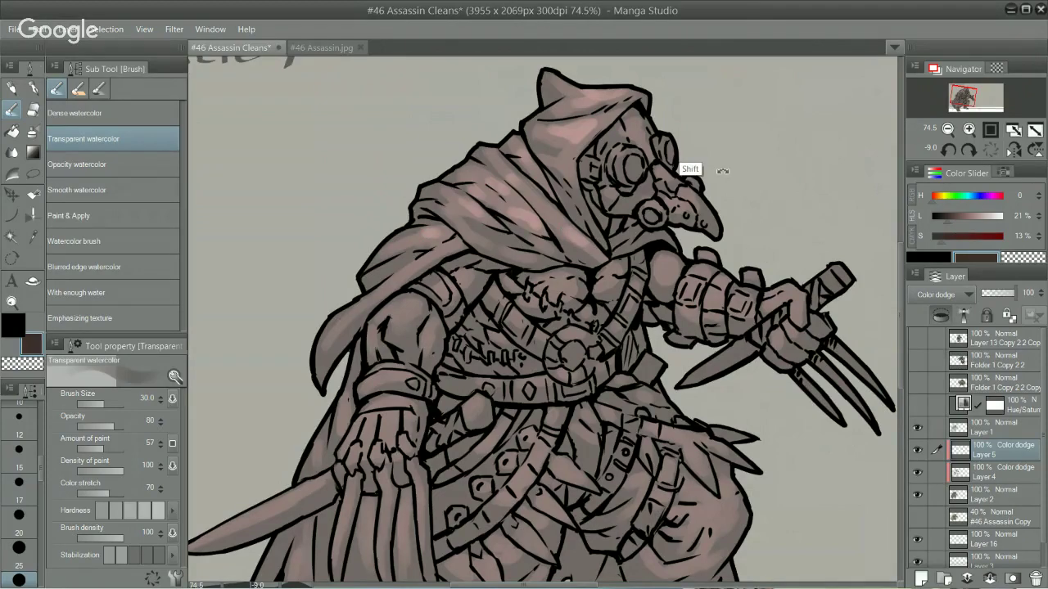
Step: Paint brighter highlights on the cloak hanging behind the near arm and on the chest
{"action": "left_click_drag", "start_coordinate": [723, 170], "coordinate": [665, 121]}
{"action": "left_click_drag", "start_coordinate": [571, 279], "coordinate": [676, 216]}
{"action": "left_click_drag", "start_coordinate": [534, 217], "coordinate": [517, 236]}
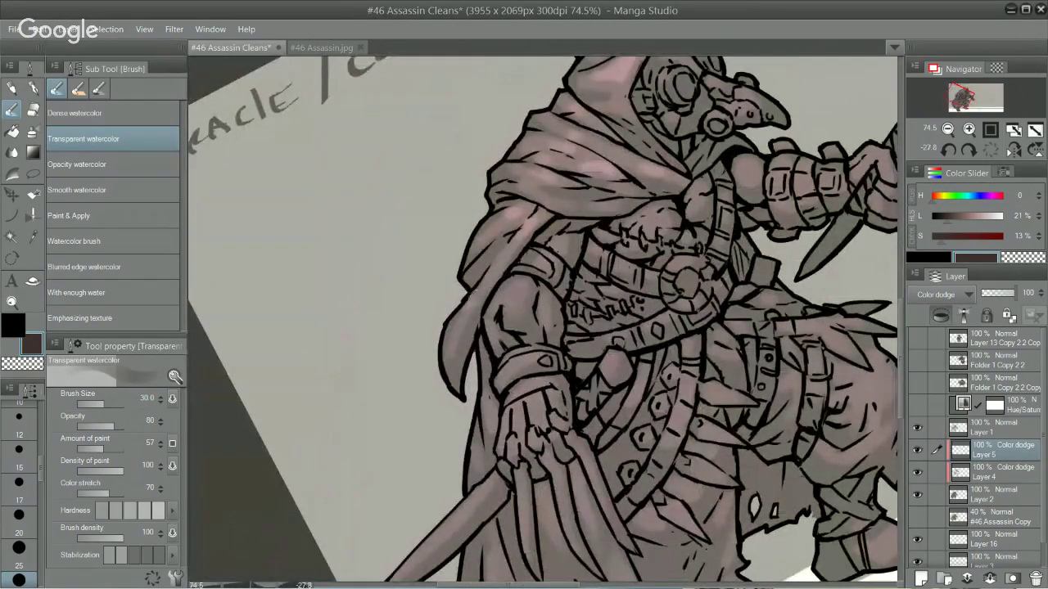
{"action": "left_click_drag", "start_coordinate": [475, 294], "coordinate": [460, 314]}
{"action": "left_click_drag", "start_coordinate": [527, 234], "coordinate": [514, 246]}
{"action": "left_click_drag", "start_coordinate": [659, 233], "coordinate": [666, 239]}
{"action": "left_click_drag", "start_coordinate": [756, 168], "coordinate": [712, 378]}
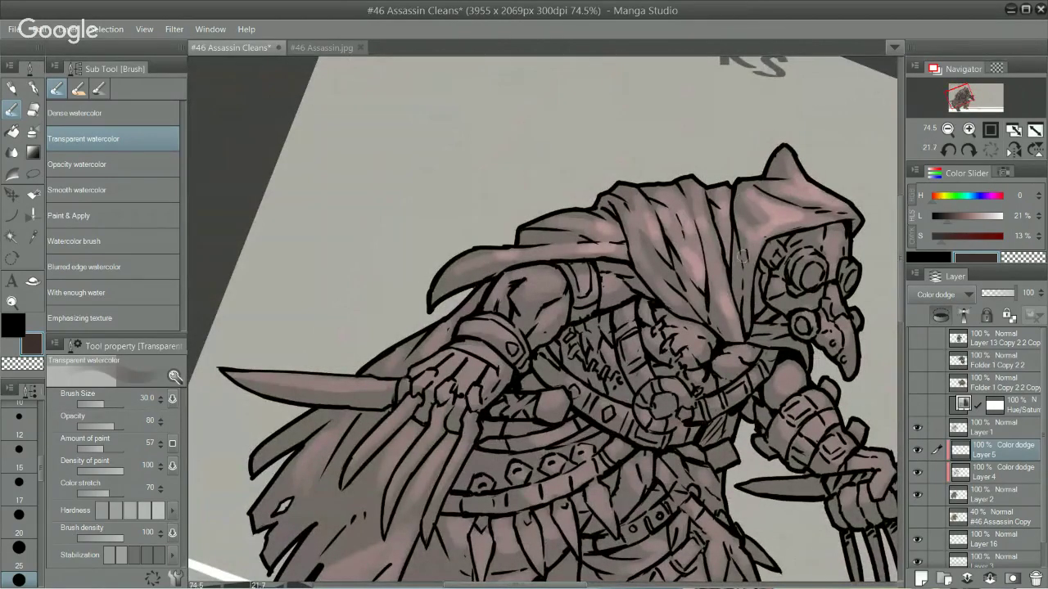
{"action": "scroll", "coordinate": [761, 364], "scroll_direction": "down", "scroll_amount": 2}
{"action": "left_click_drag", "start_coordinate": [762, 223], "coordinate": [699, 185]}
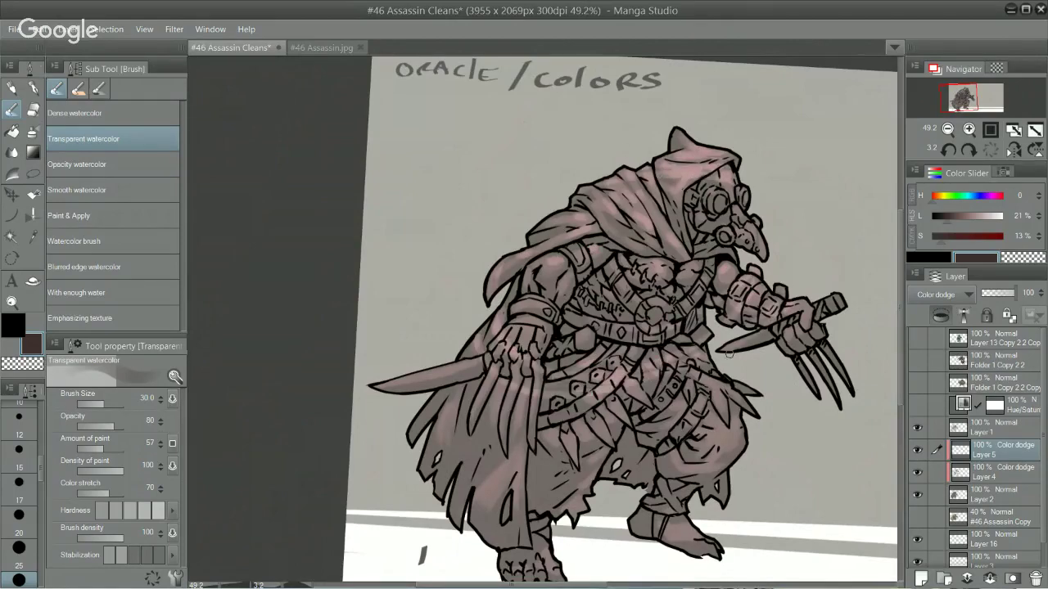
Step: Examine the brightened highlights over the whole figure at several zoom levels and canvas rotations
{"action": "scroll", "coordinate": [680, 463], "scroll_direction": "down", "scroll_amount": 5}
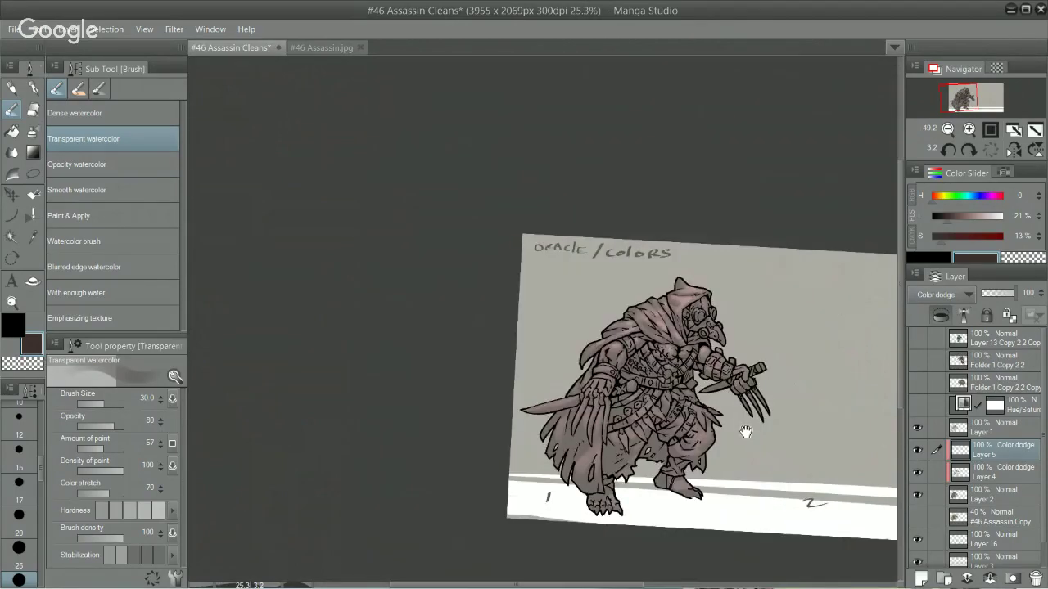
{"action": "left_click_drag", "start_coordinate": [741, 332], "coordinate": [726, 244]}
{"action": "left_click_drag", "start_coordinate": [700, 386], "coordinate": [740, 411]}
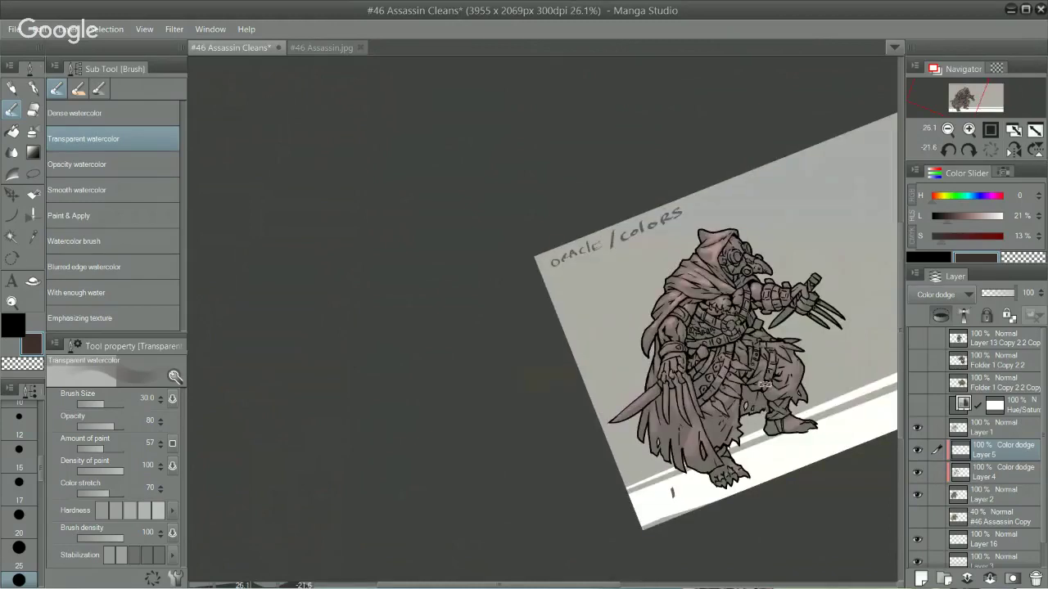
{"action": "left_click_drag", "start_coordinate": [794, 315], "coordinate": [788, 366]}
{"action": "left_click_drag", "start_coordinate": [737, 458], "coordinate": [756, 460]}
{"action": "left_click_drag", "start_coordinate": [784, 365], "coordinate": [779, 414]}
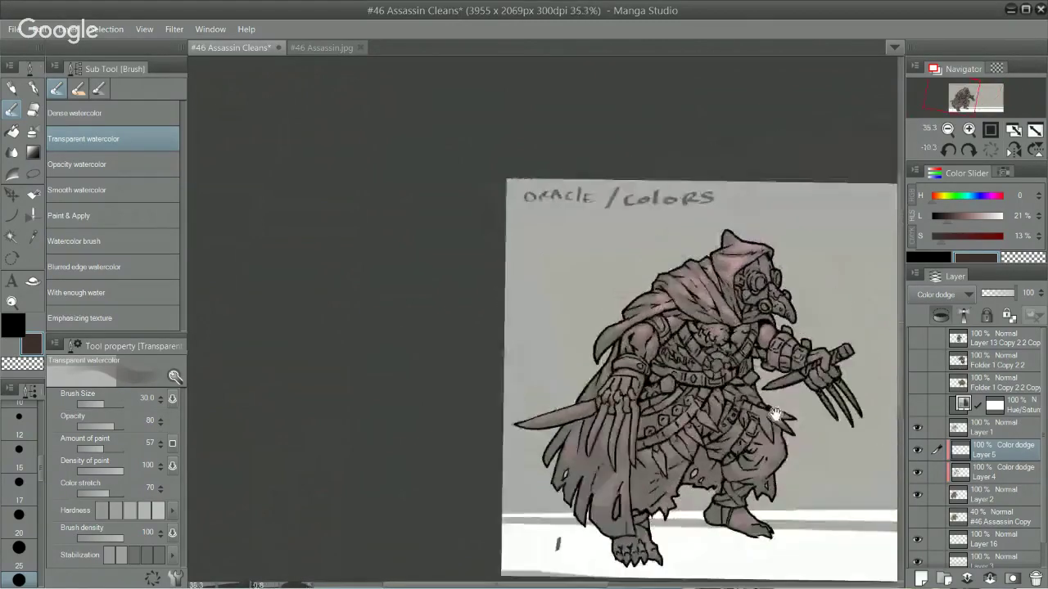
{"action": "left_click_drag", "start_coordinate": [729, 436], "coordinate": [751, 440]}
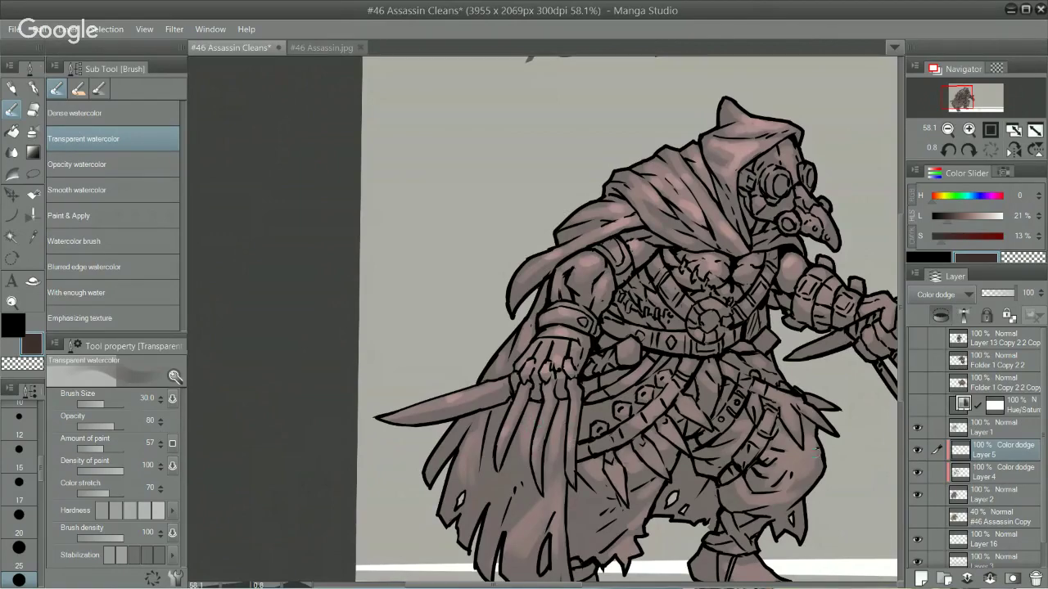
Step: Compare the whole figure with the Layer 5 highlights hidden and shown
{"action": "left_click_drag", "start_coordinate": [881, 388], "coordinate": [732, 326]}
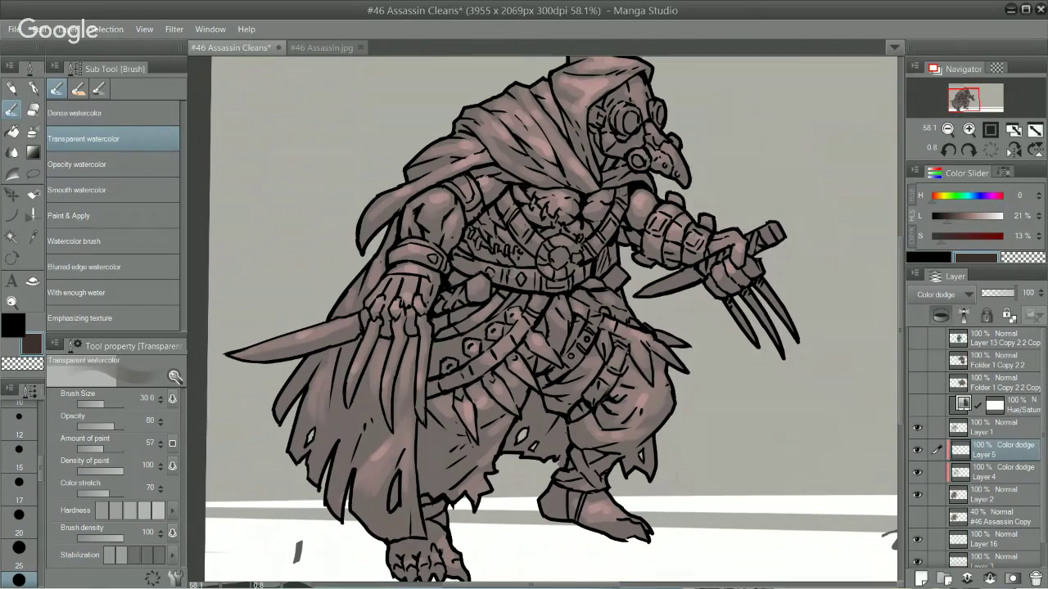
{"action": "scroll", "coordinate": [729, 376], "scroll_direction": "down", "scroll_amount": 3}
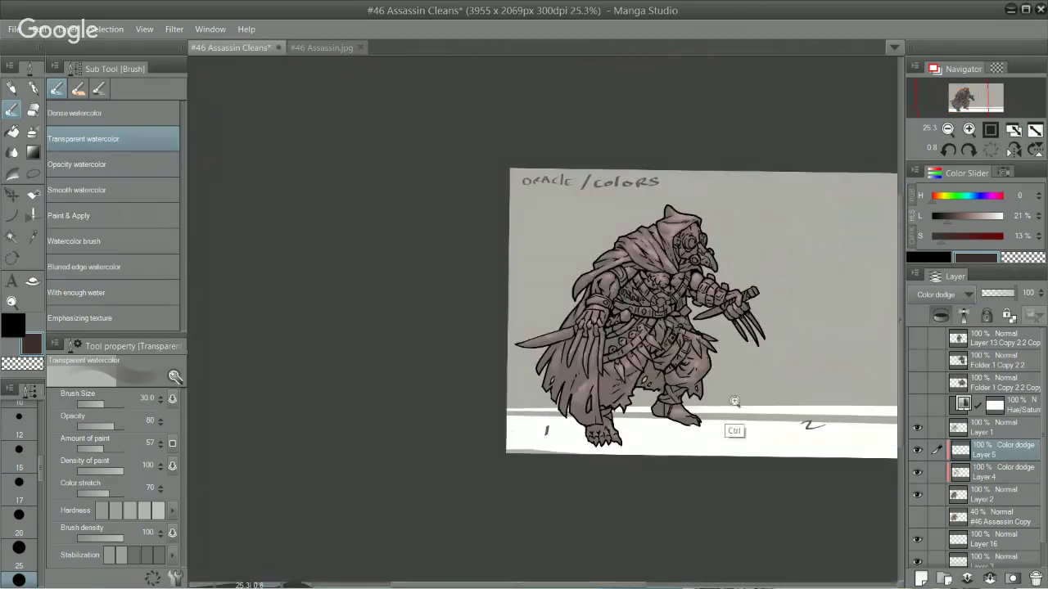
{"action": "left_click", "coordinate": [917, 451]}
{"action": "left_click", "coordinate": [918, 452]}
{"action": "left_click", "coordinate": [918, 452]}
{"action": "left_click_drag", "start_coordinate": [655, 321], "coordinate": [652, 320]}
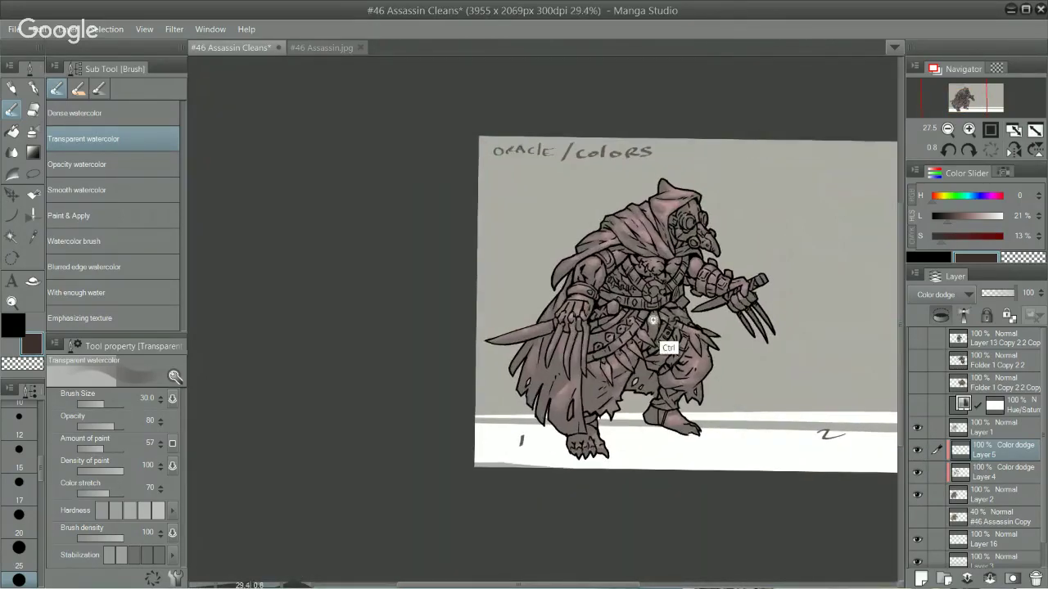
Step: Paint brighter highlights on the bent knee on Layer 5
{"action": "scroll", "coordinate": [652, 321], "scroll_direction": "up", "scroll_amount": 3}
{"action": "left_click_drag", "start_coordinate": [693, 368], "coordinate": [722, 318]}
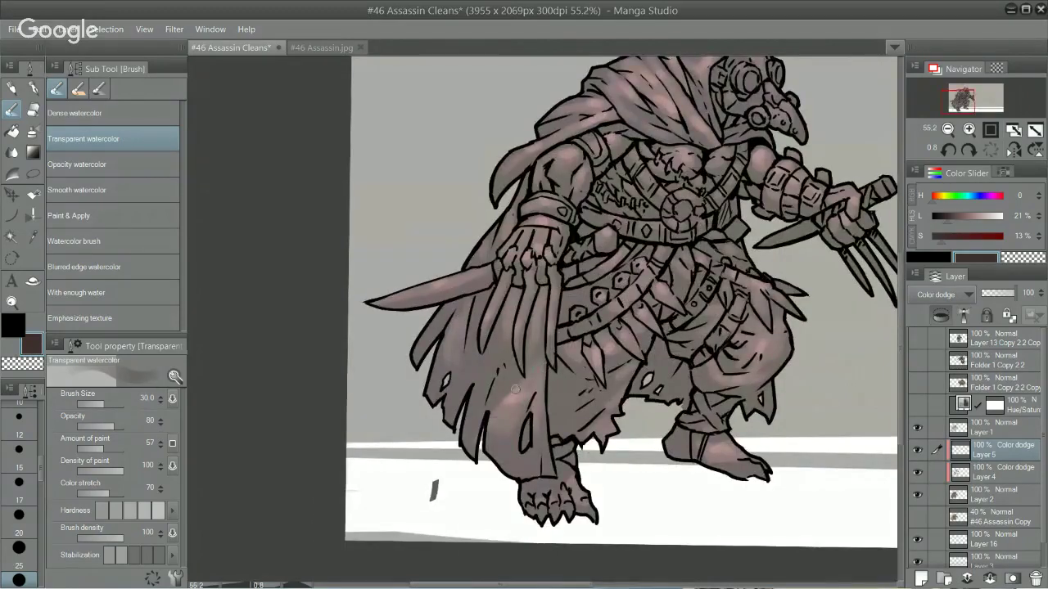
{"action": "left_click_drag", "start_coordinate": [740, 374], "coordinate": [710, 382]}
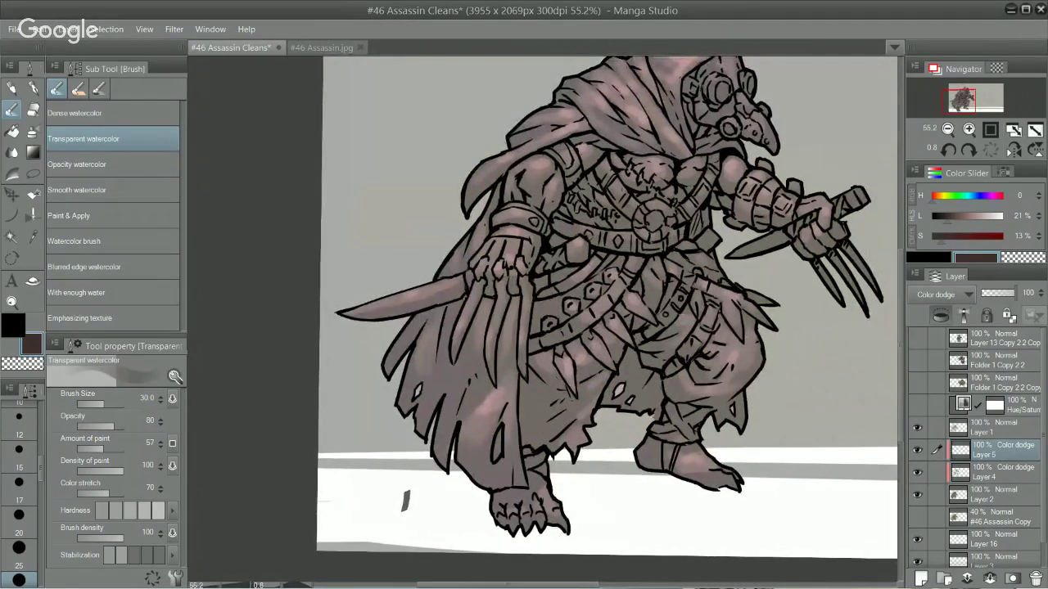
{"action": "mouse_move", "coordinate": [721, 340]}
{"action": "left_mouse_down"}
{"action": "mouse_move", "coordinate": [766, 327]}
{"action": "mouse_move", "coordinate": [743, 350]}
{"action": "left_mouse_up"}
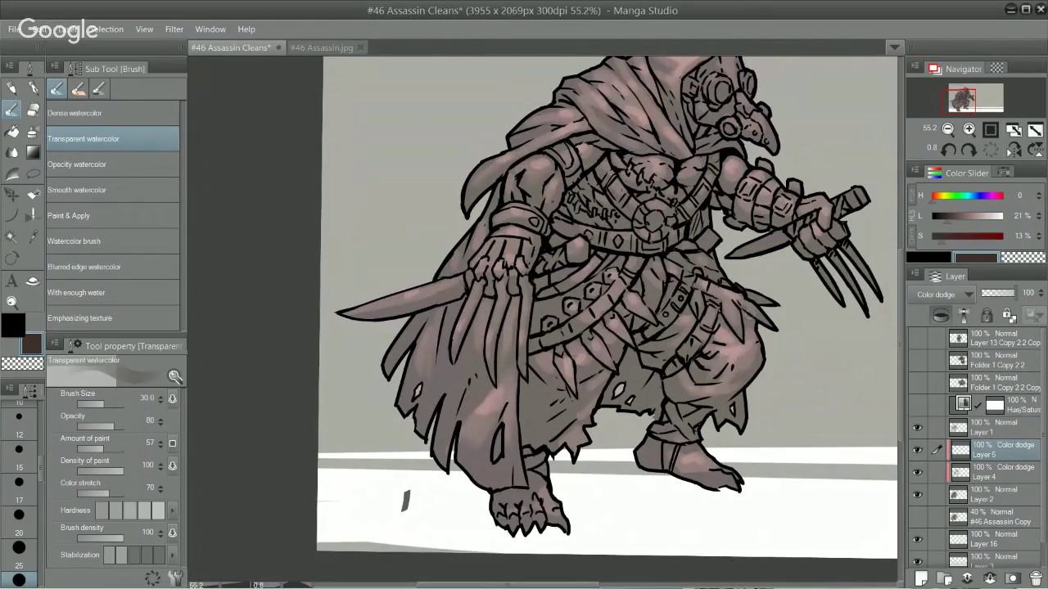
Step: Try brightening the Layer 5 highlights with a Hue/Saturation/Luminosity brightness of 32
{"action": "scroll", "coordinate": [755, 383], "scroll_direction": "down", "scroll_amount": 2}
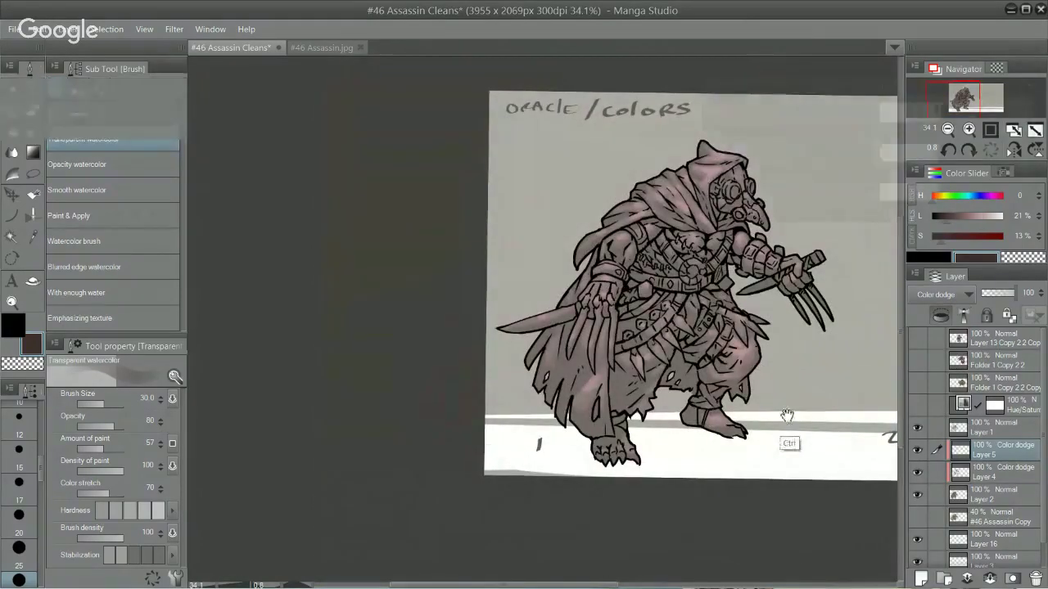
{"action": "key", "text": "ctrl+u"}
{"action": "left_click_drag", "start_coordinate": [834, 224], "coordinate": [882, 223]}
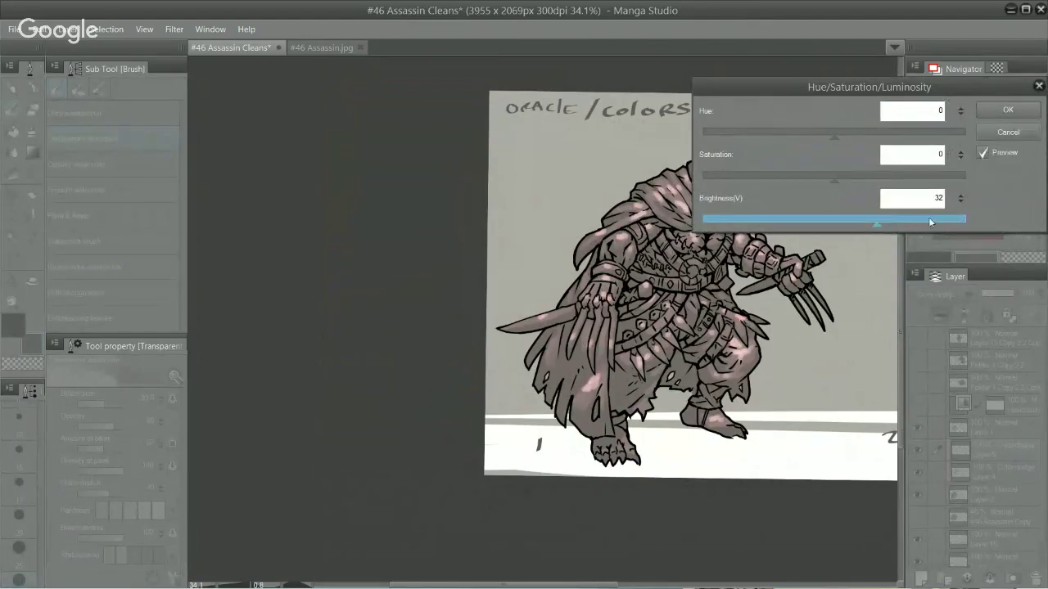
{"action": "left_click", "coordinate": [1001, 130]}
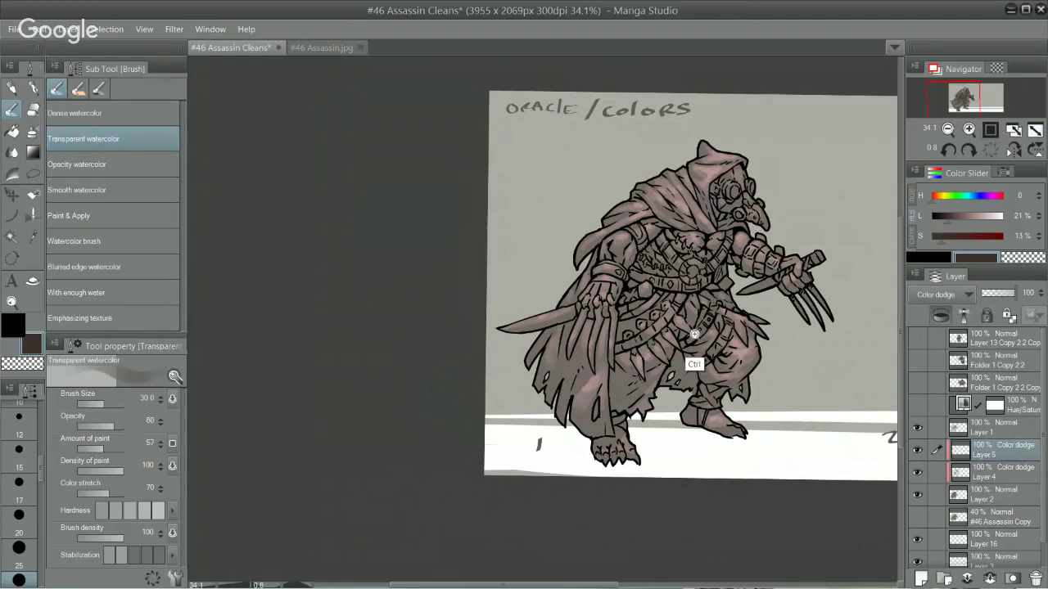
Step: Check the highlights on the upper body and cloak by switching Layer 5 off and on
{"action": "scroll", "coordinate": [741, 312], "scroll_direction": "up", "scroll_amount": 3}
{"action": "left_click_drag", "start_coordinate": [804, 279], "coordinate": [690, 425]}
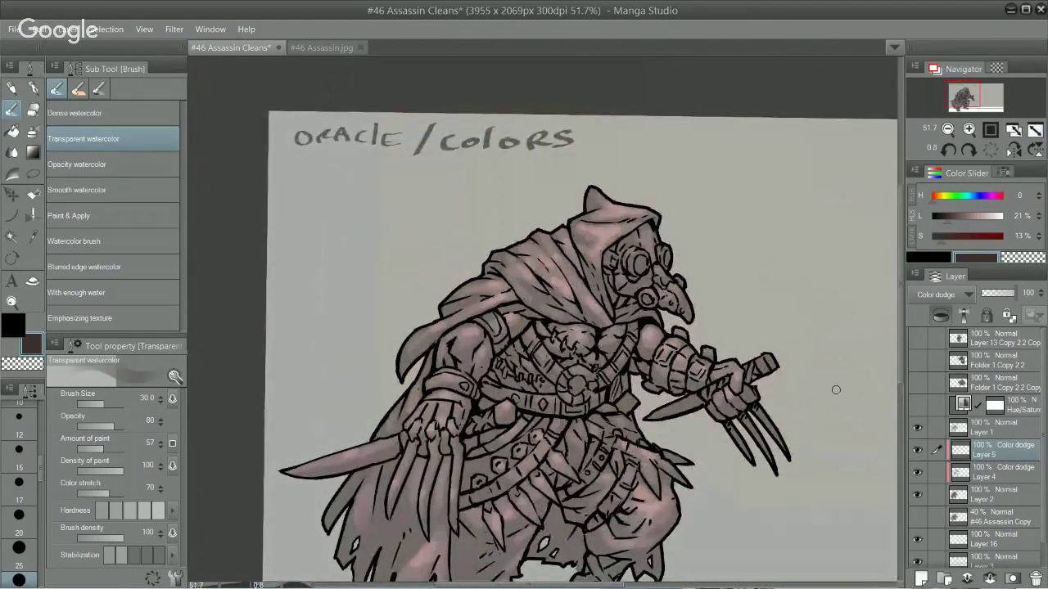
{"action": "left_click", "coordinate": [917, 449]}
{"action": "left_click", "coordinate": [917, 449]}
{"action": "left_click_drag", "start_coordinate": [748, 459], "coordinate": [716, 349]}
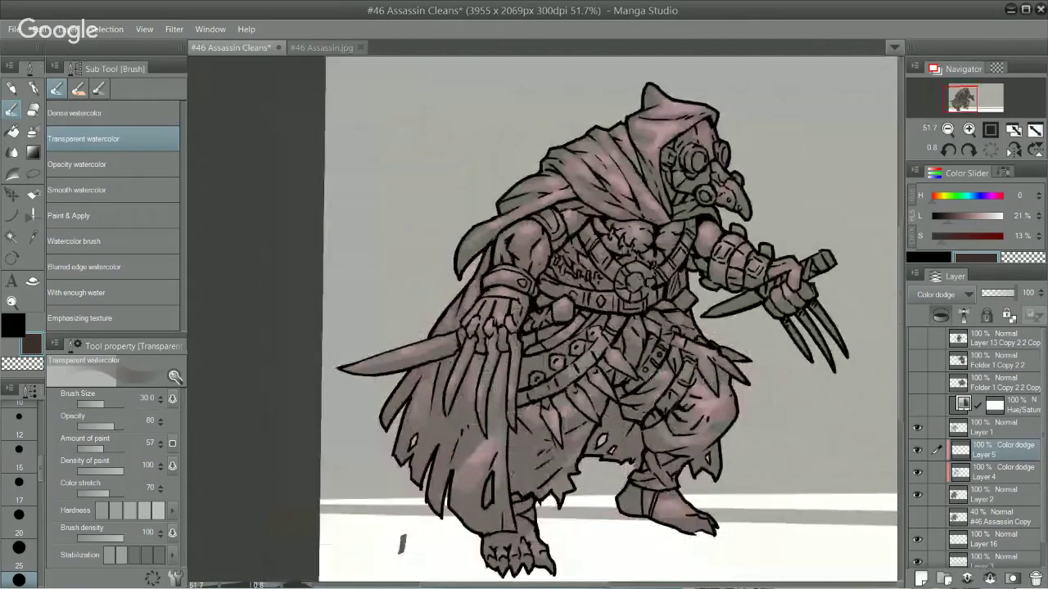
Step: Set the brush size to 25 and paint finer highlights along the cloak folds over the near shoulder
{"action": "scroll", "coordinate": [712, 376], "scroll_direction": "up", "scroll_amount": 3}
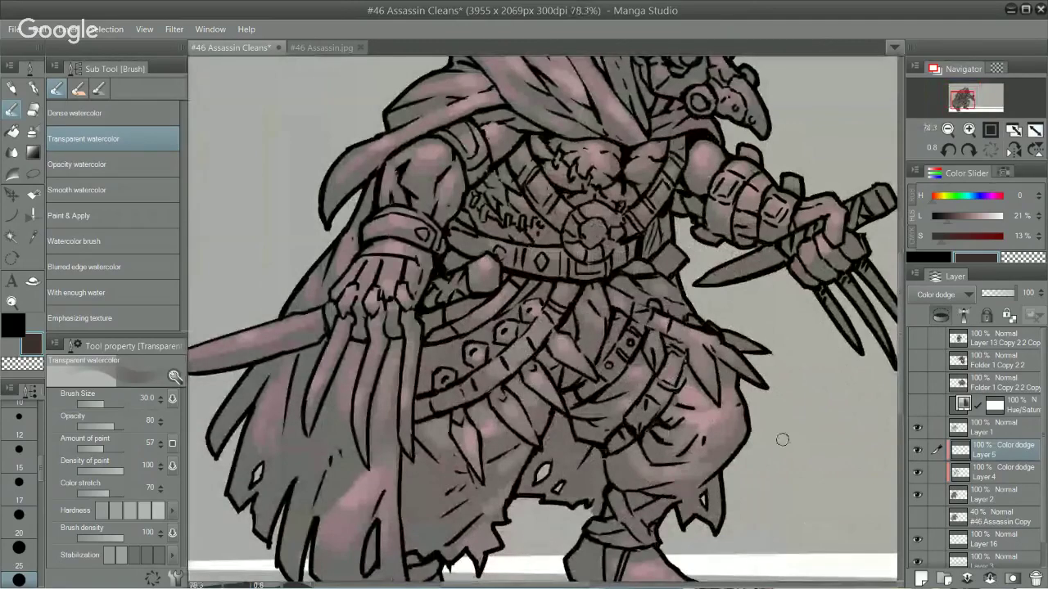
{"action": "key", "text": "bracketleft"}
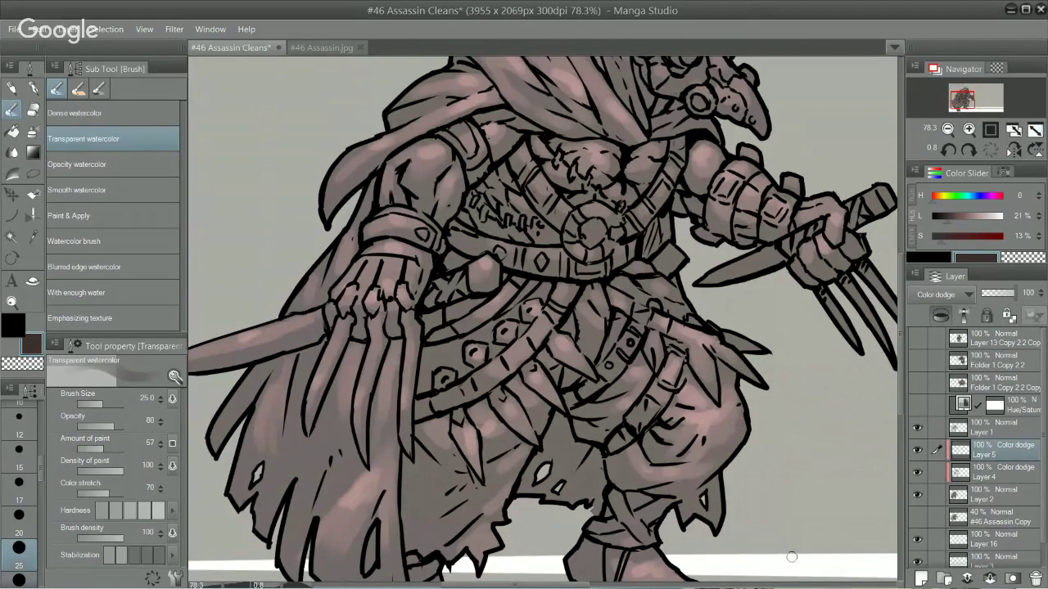
{"action": "scroll", "coordinate": [655, 385], "scroll_direction": "up", "scroll_amount": 5}
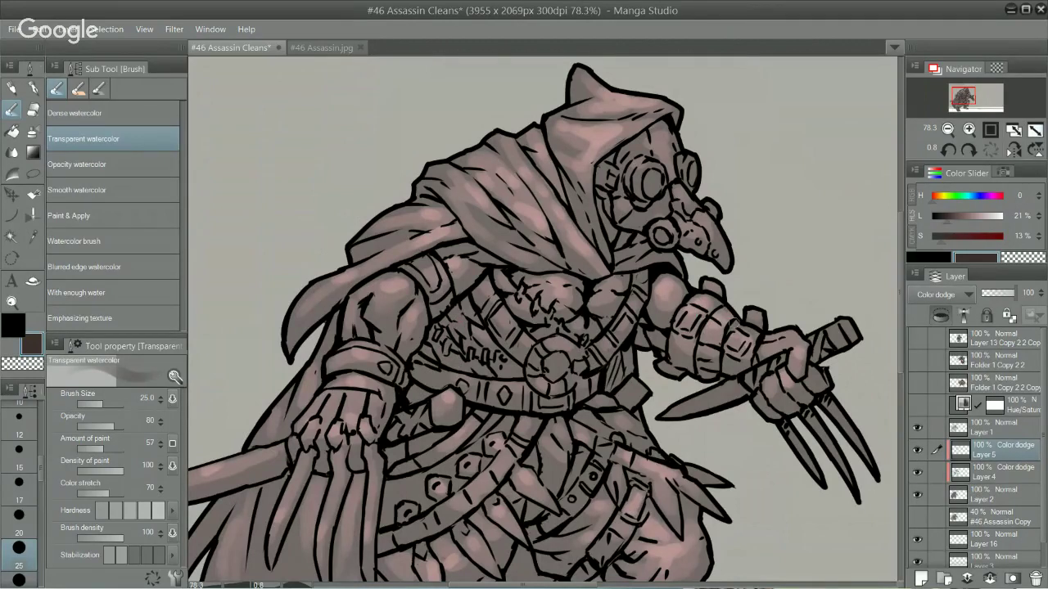
{"action": "left_click_drag", "start_coordinate": [670, 365], "coordinate": [692, 402]}
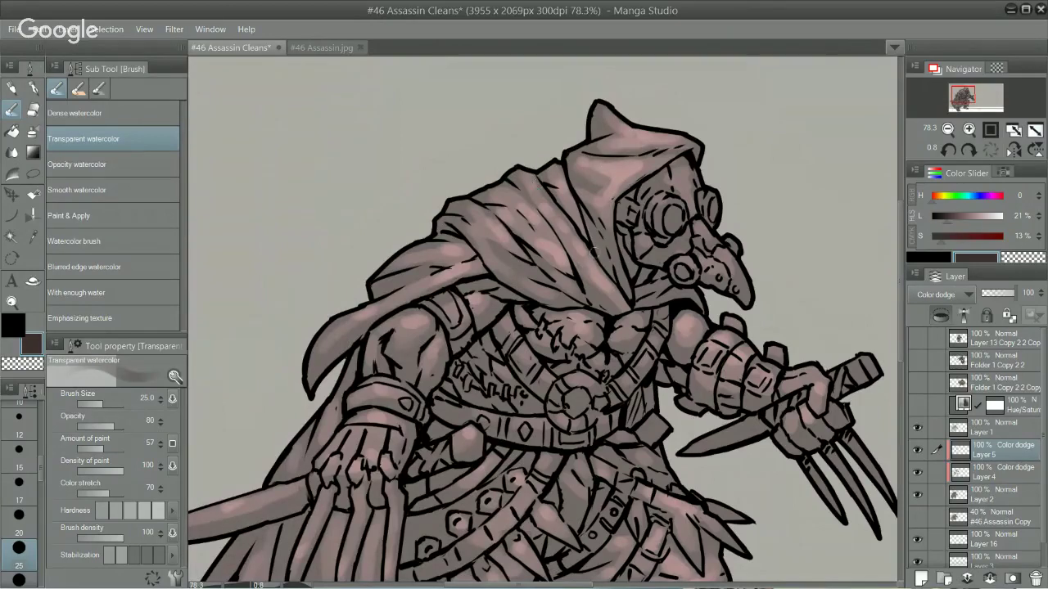
{"action": "scroll", "coordinate": [604, 288], "scroll_direction": "up", "scroll_amount": 2}
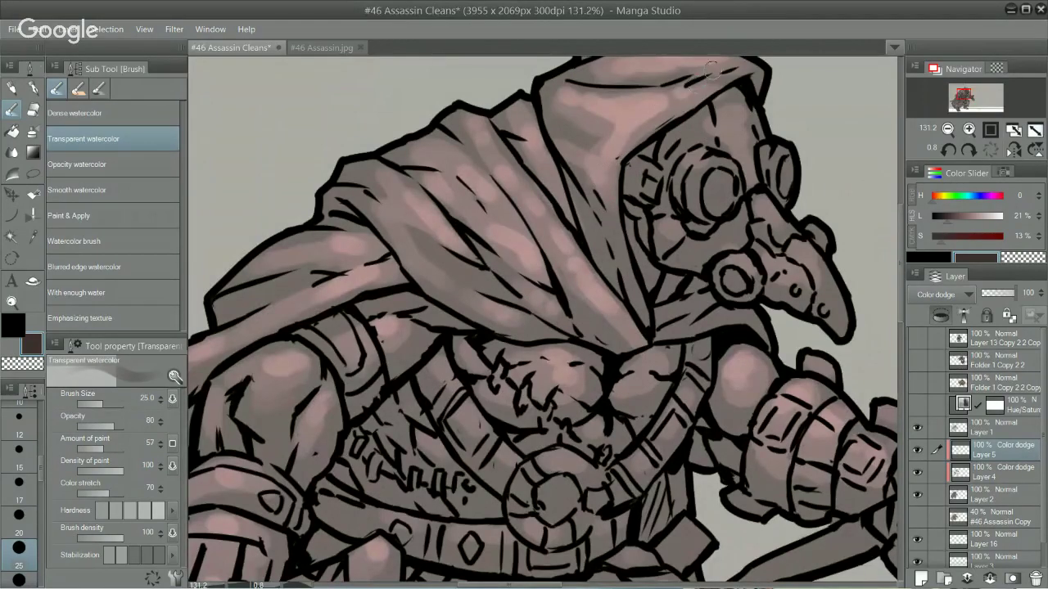
{"action": "left_click_drag", "start_coordinate": [319, 403], "coordinate": [433, 397]}
{"action": "left_click", "coordinate": [413, 289]}
{"action": "left_click", "coordinate": [384, 309]}
{"action": "left_click", "coordinate": [356, 314]}
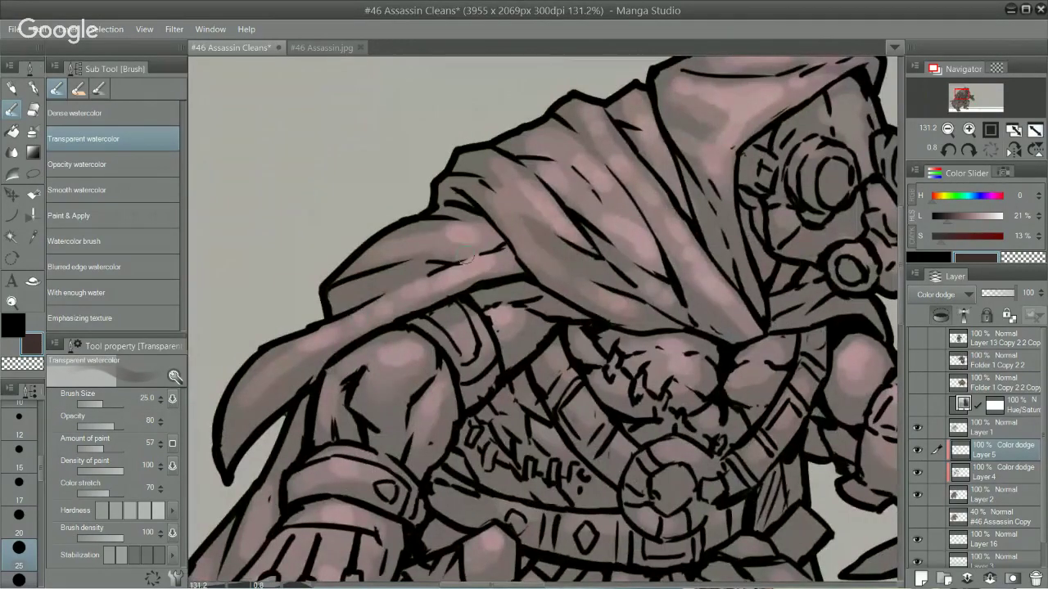
{"action": "left_click_drag", "start_coordinate": [481, 235], "coordinate": [415, 239]}
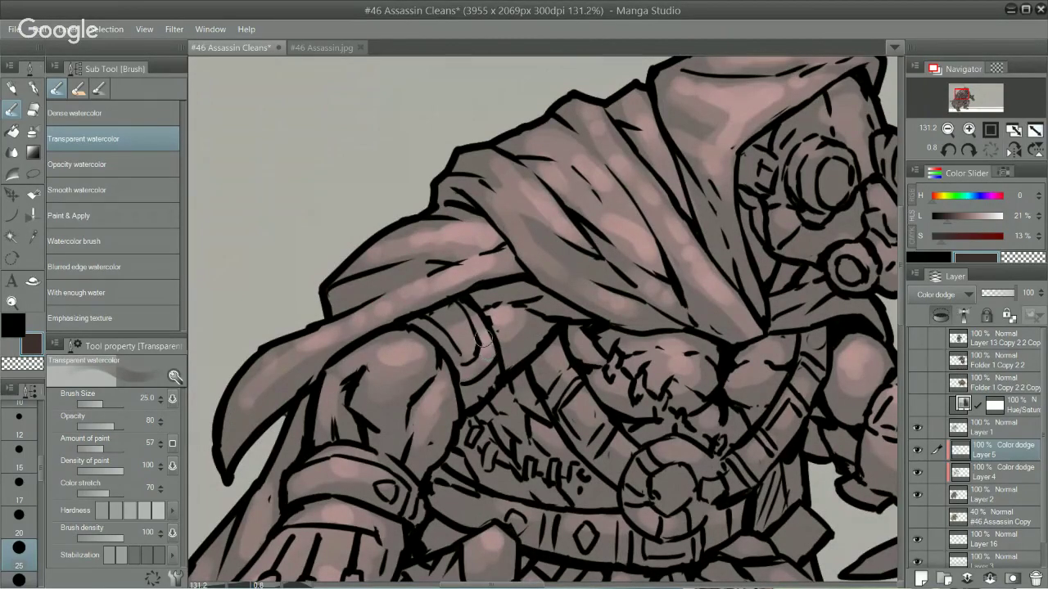
{"action": "left_click_drag", "start_coordinate": [554, 341], "coordinate": [410, 373]}
Step: Examine the refined highlights on the full figure and the hood at several zoom levels, toggling Layer 5
{"action": "left_click_drag", "start_coordinate": [682, 396], "coordinate": [656, 359]}
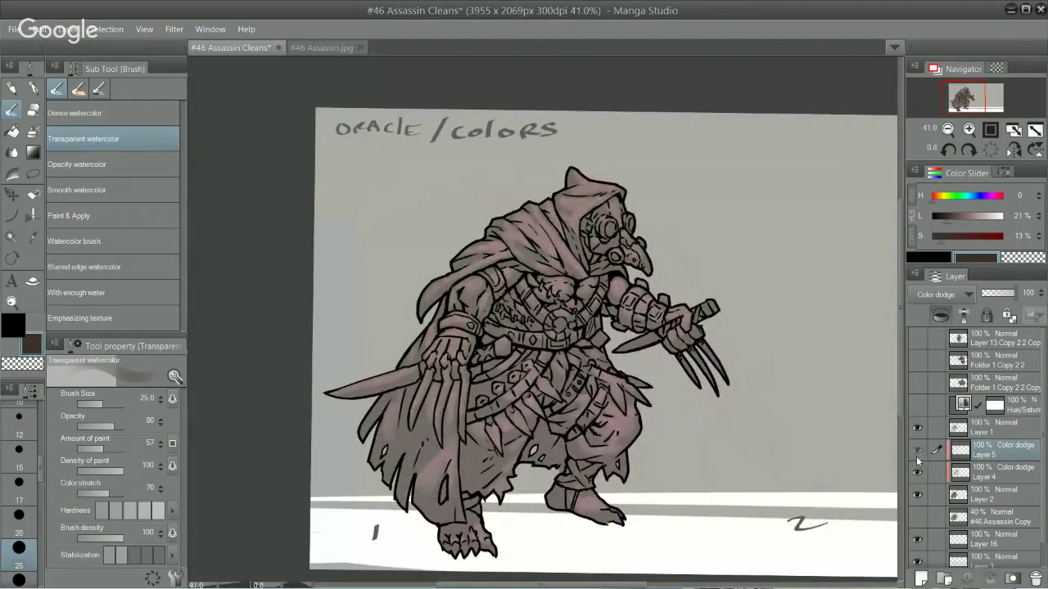
{"action": "scroll", "coordinate": [595, 291], "scroll_direction": "up", "scroll_amount": 2}
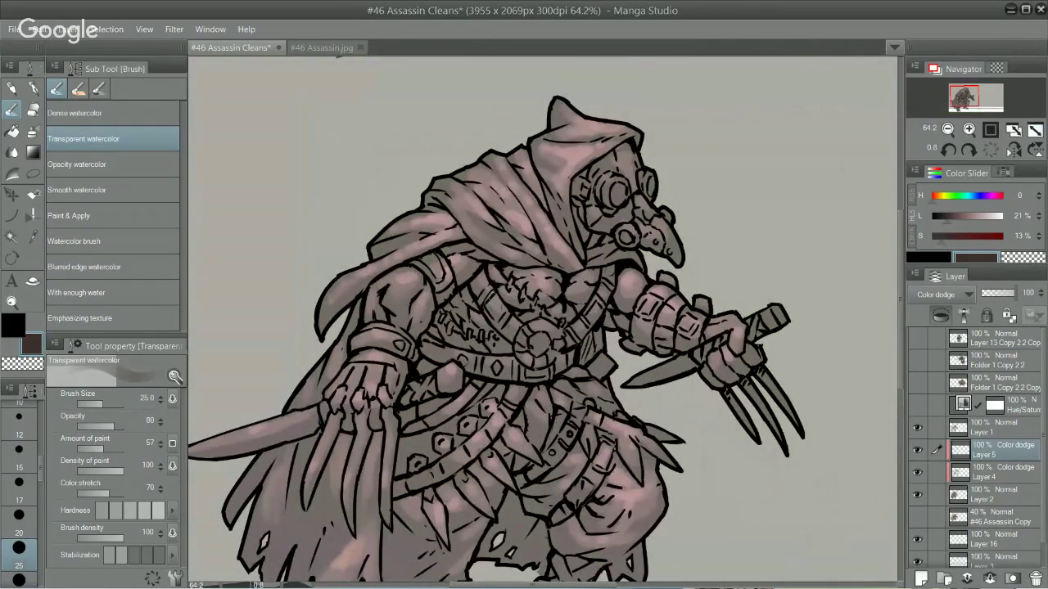
{"action": "scroll", "coordinate": [608, 241], "scroll_direction": "up", "scroll_amount": 1}
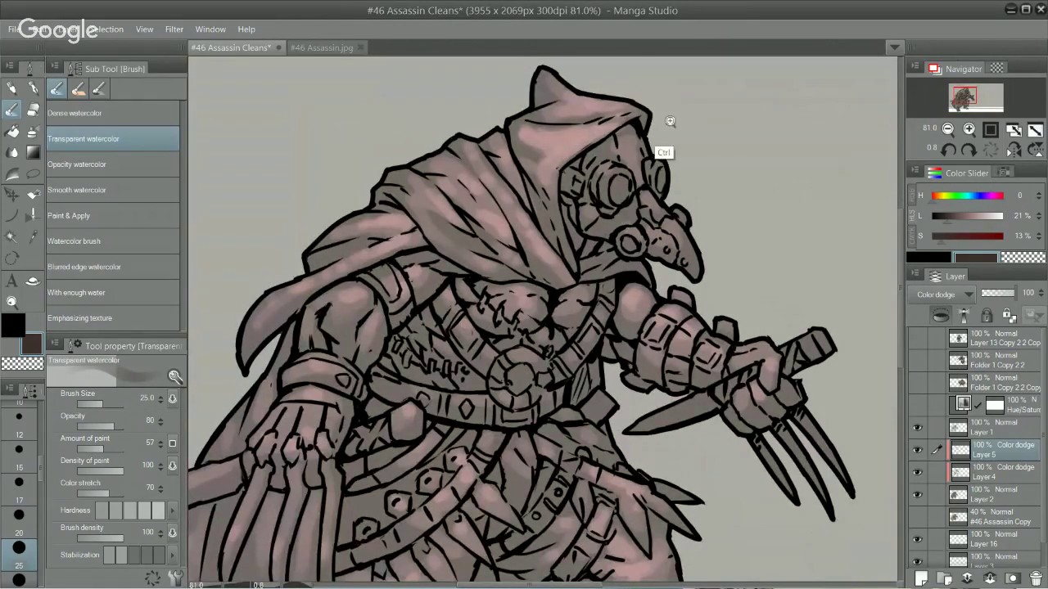
{"action": "scroll", "coordinate": [664, 123], "scroll_direction": "down", "scroll_amount": 4}
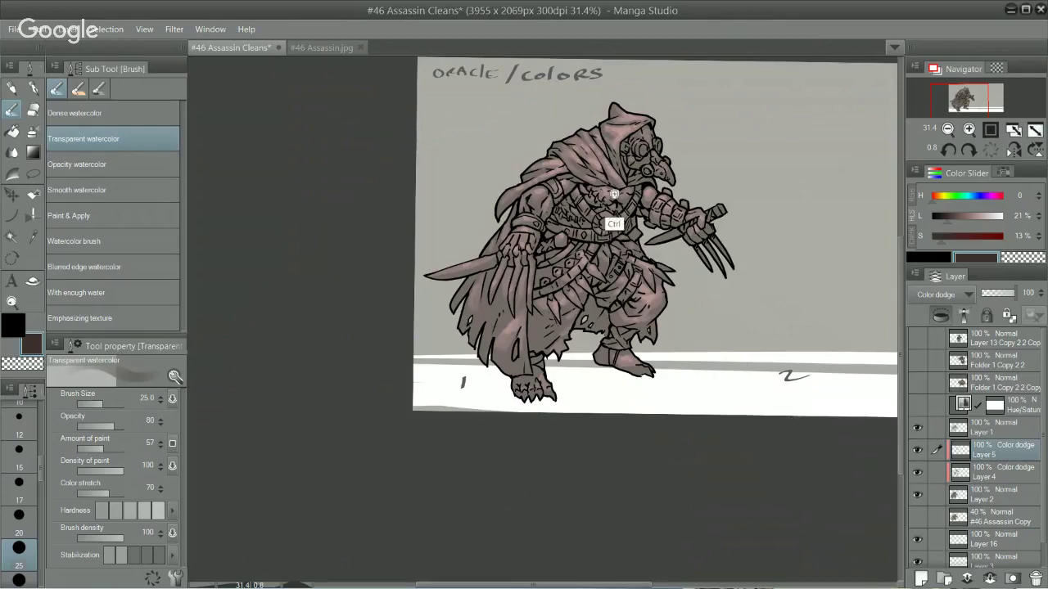
{"action": "scroll", "coordinate": [613, 216], "scroll_direction": "up", "scroll_amount": 2}
{"action": "scroll", "coordinate": [570, 256], "scroll_direction": "up", "scroll_amount": 3}
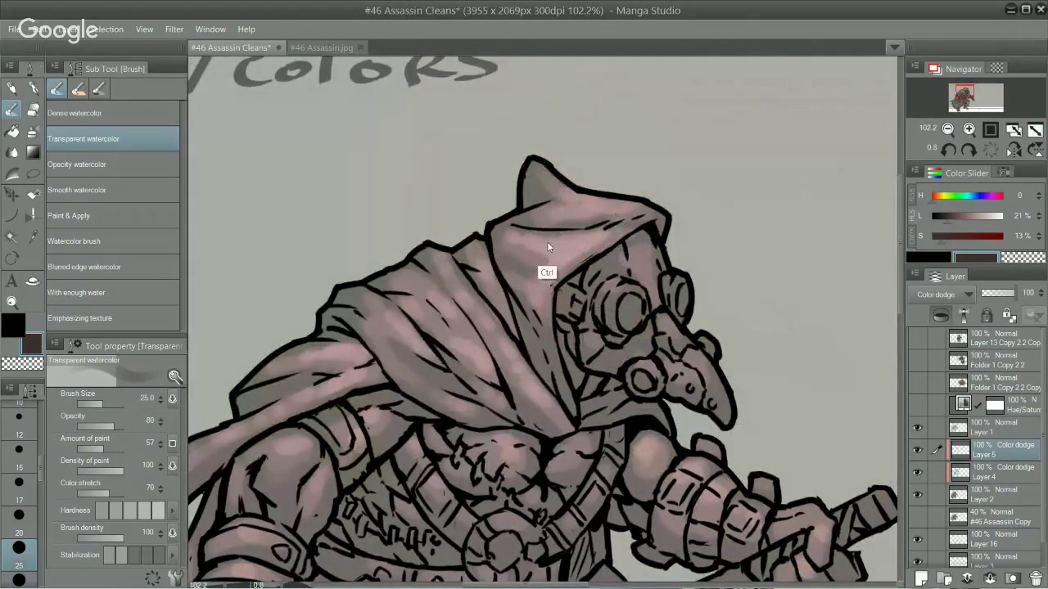
Step: Soften the Layer 5 highlights along the shoulder cloak folds with the Blend tool at size 25
{"action": "key", "text": "j"}
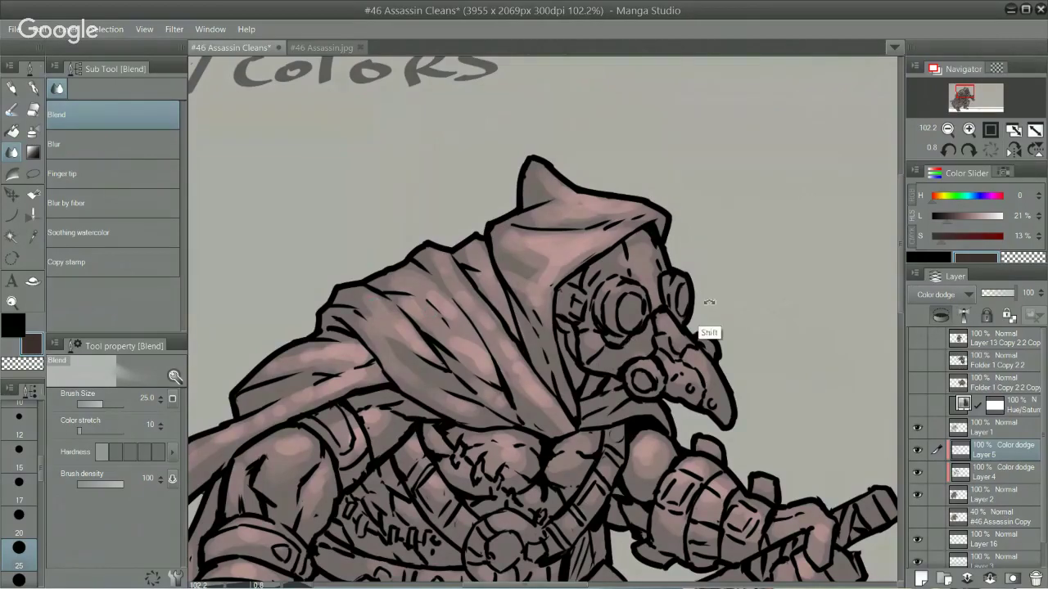
{"action": "left_click_drag", "start_coordinate": [702, 327], "coordinate": [624, 277]}
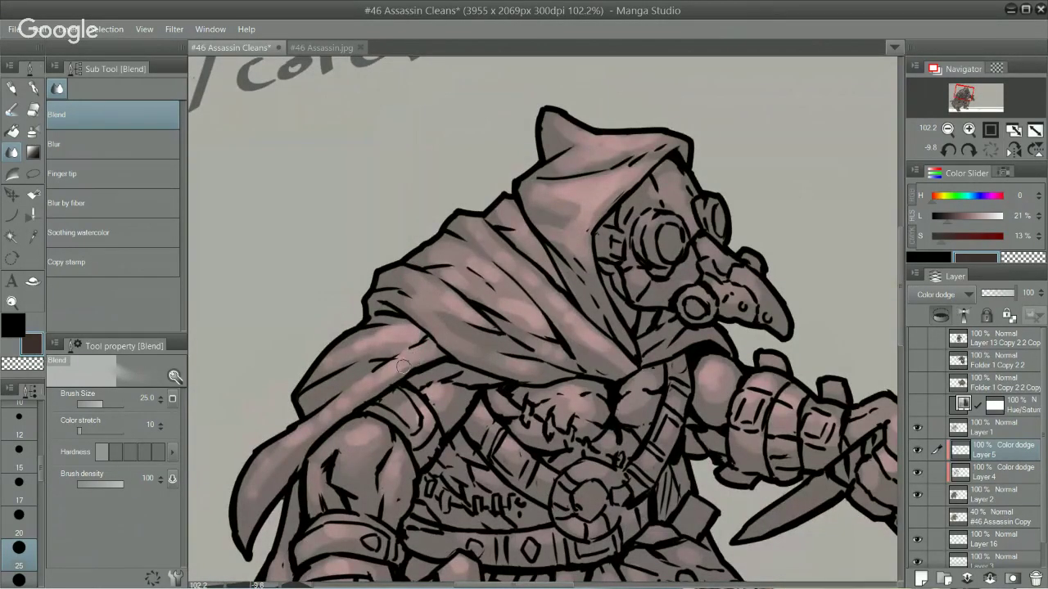
{"action": "left_click_drag", "start_coordinate": [528, 388], "coordinate": [638, 290]}
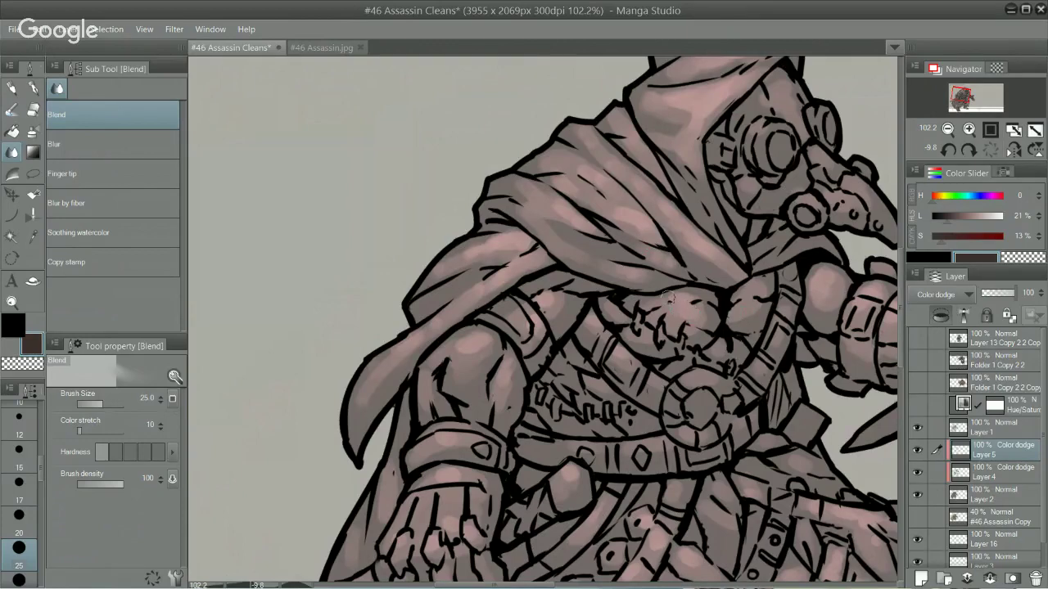
{"action": "scroll", "coordinate": [666, 293], "scroll_direction": "down", "scroll_amount": 3}
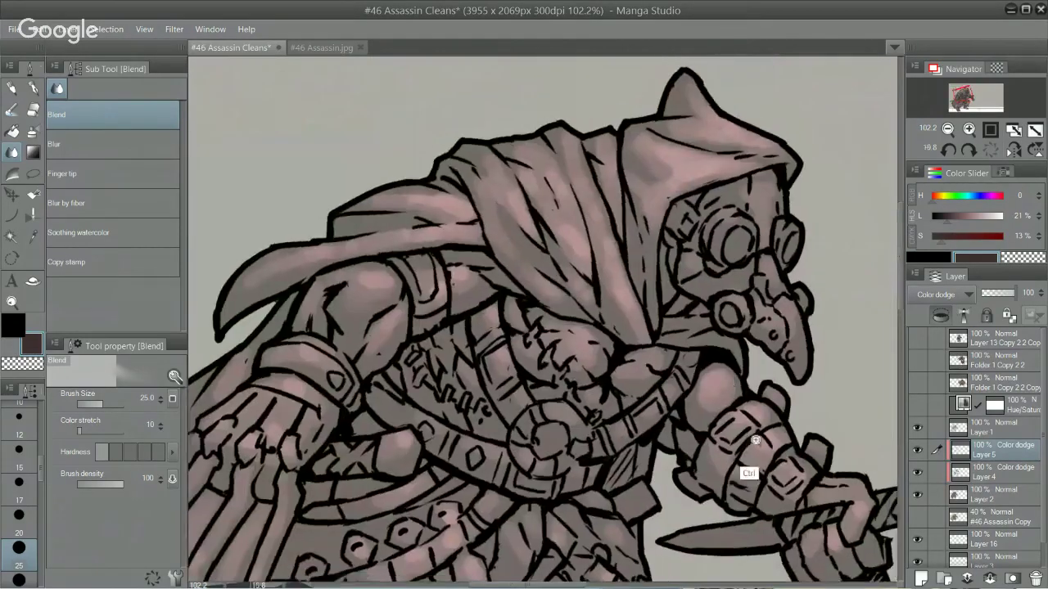
{"action": "scroll", "coordinate": [696, 304], "scroll_direction": "up", "scroll_amount": 5}
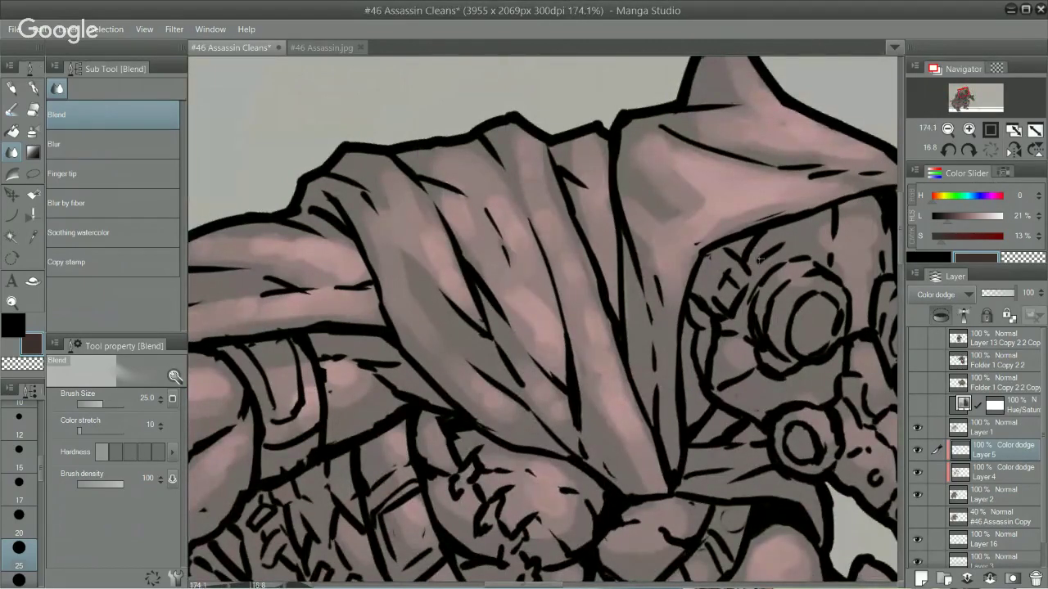
Step: Blend the highlights on the far forearm, the chest and the garments around the waist and thigh
{"action": "key", "text": "ctrl"}
{"action": "left_click_drag", "start_coordinate": [725, 425], "coordinate": [643, 407]}
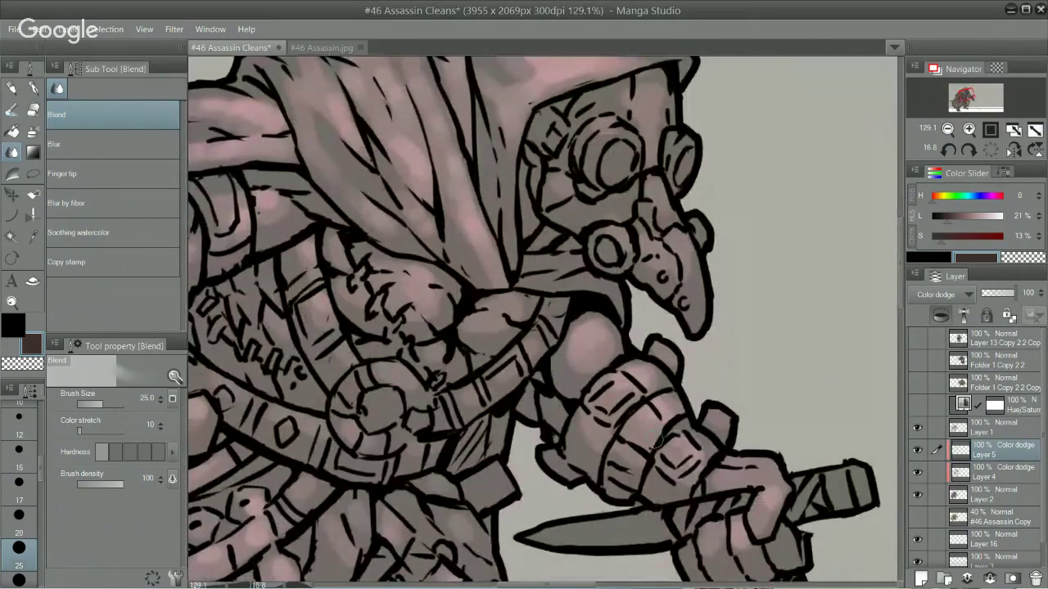
{"action": "mouse_move", "coordinate": [717, 437]}
{"action": "left_mouse_down"}
{"action": "mouse_move", "coordinate": [685, 432]}
{"action": "mouse_move", "coordinate": [706, 424]}
{"action": "mouse_move", "coordinate": [784, 299]}
{"action": "left_mouse_up"}
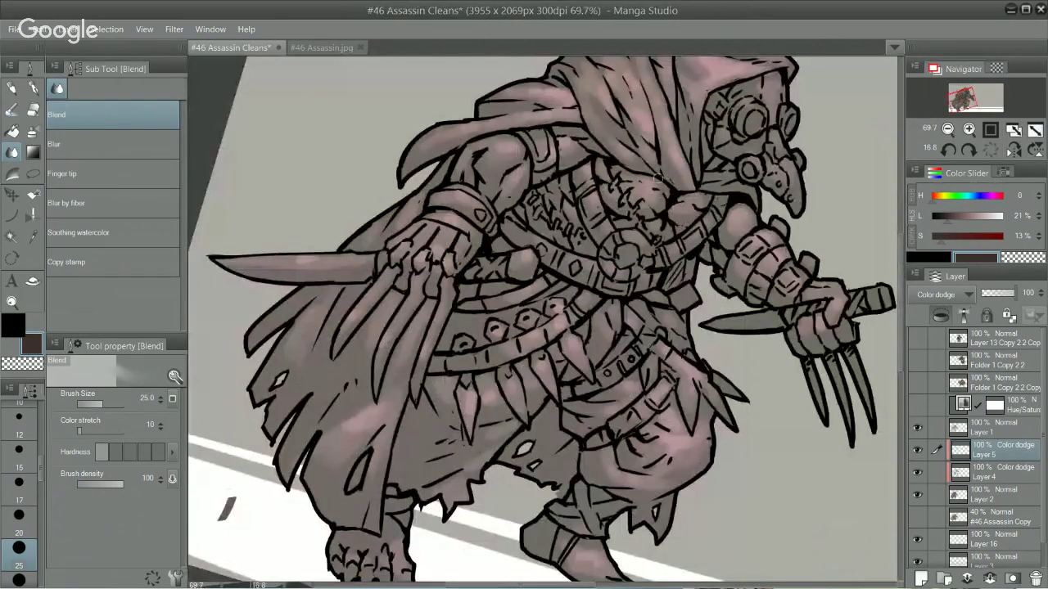
{"action": "left_click_drag", "start_coordinate": [703, 366], "coordinate": [706, 346]}
{"action": "left_click_drag", "start_coordinate": [700, 439], "coordinate": [748, 448]}
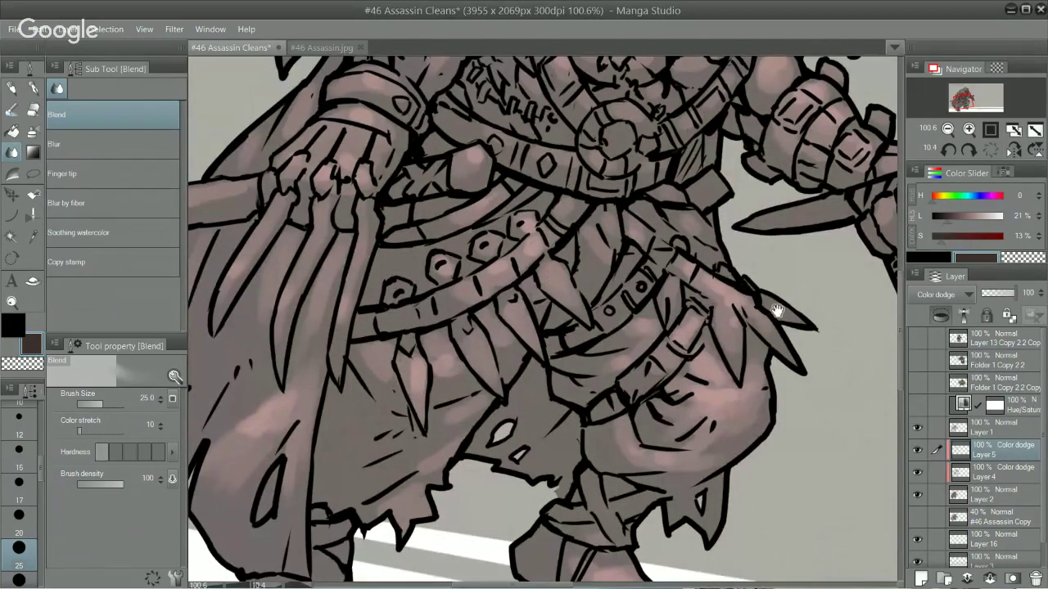
{"action": "left_click_drag", "start_coordinate": [777, 311], "coordinate": [706, 403]}
{"action": "left_click_drag", "start_coordinate": [748, 173], "coordinate": [708, 127]}
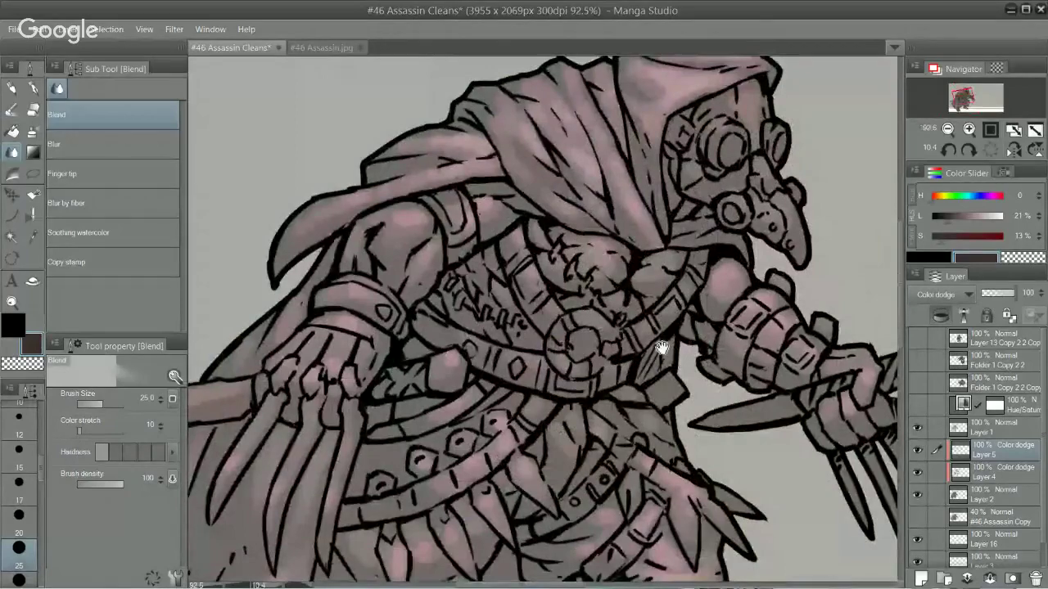
Step: Blend the highlight edges on the side of the hood into the surrounding shade
{"action": "left_click_drag", "start_coordinate": [661, 350], "coordinate": [498, 555]}
{"action": "left_click_drag", "start_coordinate": [565, 304], "coordinate": [659, 248]}
{"action": "left_click_drag", "start_coordinate": [608, 309], "coordinate": [616, 277]}
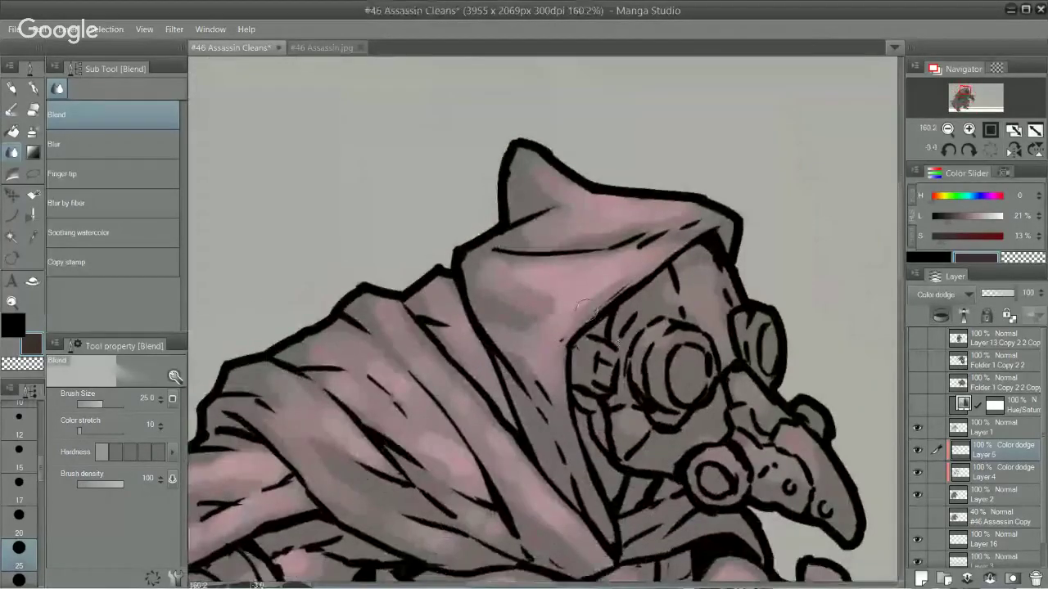
{"action": "mouse_move", "coordinate": [576, 313]}
{"action": "left_mouse_down"}
{"action": "mouse_move", "coordinate": [600, 286]}
{"action": "mouse_move", "coordinate": [607, 302]}
{"action": "mouse_move", "coordinate": [571, 311]}
{"action": "mouse_move", "coordinate": [597, 307]}
{"action": "mouse_move", "coordinate": [584, 305]}
{"action": "mouse_move", "coordinate": [613, 278]}
{"action": "mouse_move", "coordinate": [552, 302]}
{"action": "mouse_move", "coordinate": [542, 287]}
{"action": "mouse_move", "coordinate": [518, 289]}
{"action": "left_mouse_up"}
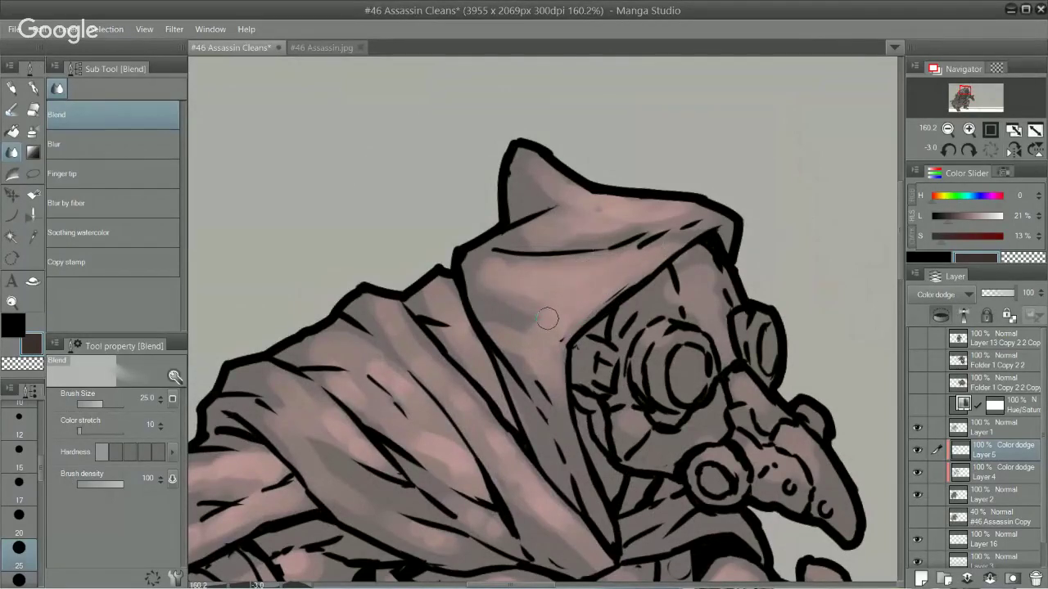
{"action": "left_click_drag", "start_coordinate": [659, 300], "coordinate": [783, 384]}
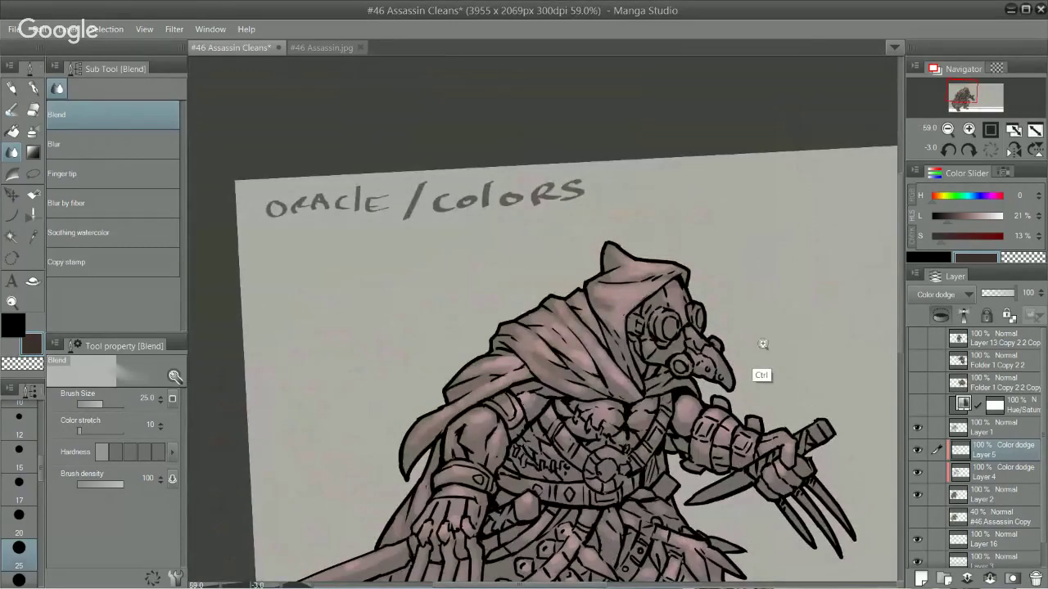
Step: Examine the blended highlights on the hood, cloak, near arm, belt and waist garments at several zoom levels
{"action": "scroll", "coordinate": [738, 414], "scroll_direction": "down", "scroll_amount": 2}
{"action": "scroll", "coordinate": [739, 413], "scroll_direction": "up", "scroll_amount": 2}
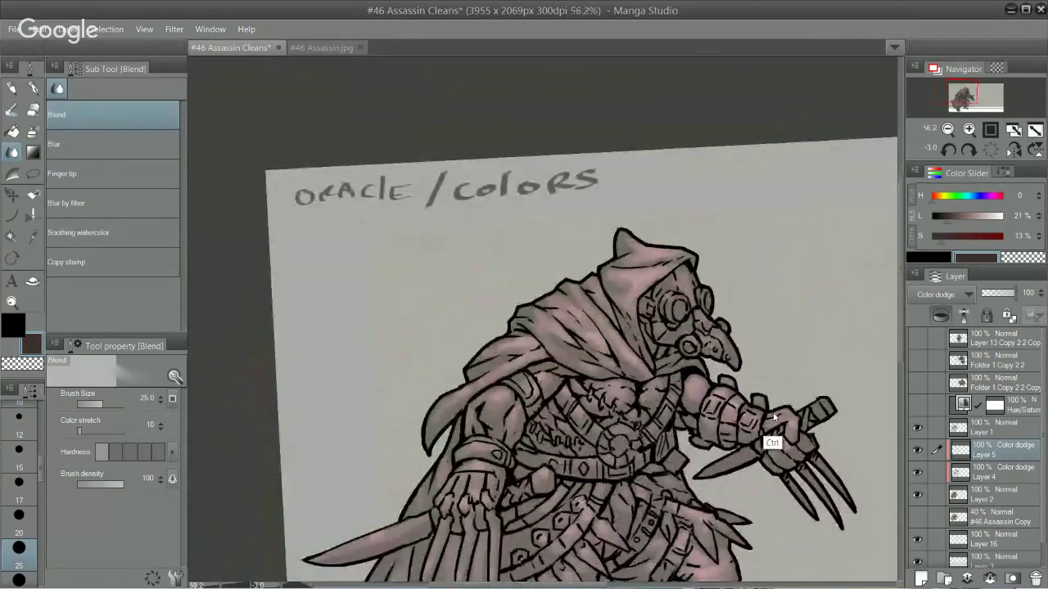
{"action": "scroll", "coordinate": [647, 252], "scroll_direction": "up", "scroll_amount": 3}
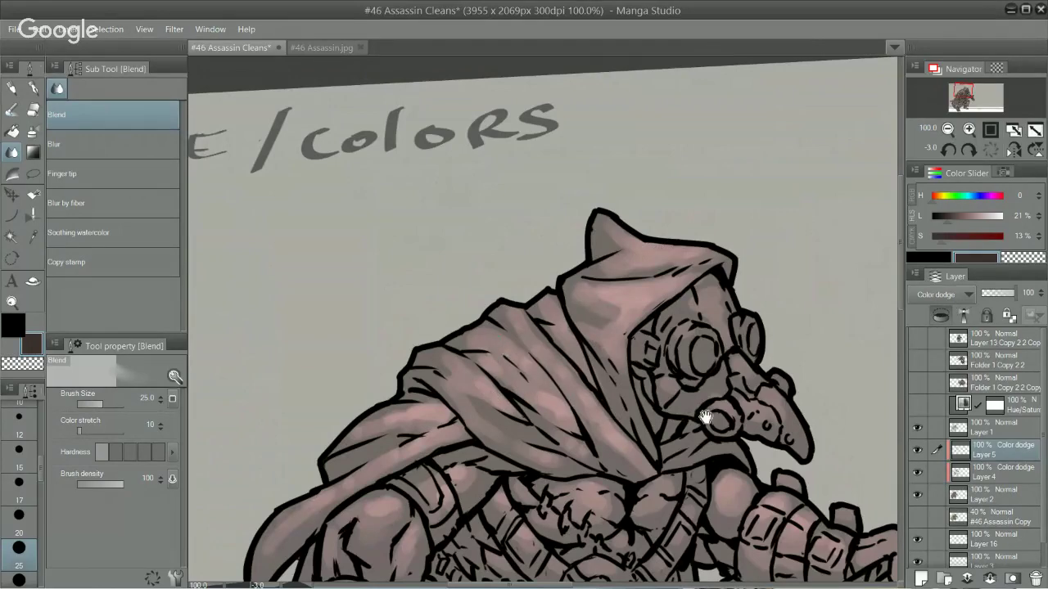
{"action": "scroll", "coordinate": [638, 467], "scroll_direction": "down", "scroll_amount": 1}
{"action": "left_click_drag", "start_coordinate": [639, 468], "coordinate": [774, 316]}
{"action": "scroll", "coordinate": [526, 318], "scroll_direction": "up", "scroll_amount": 2}
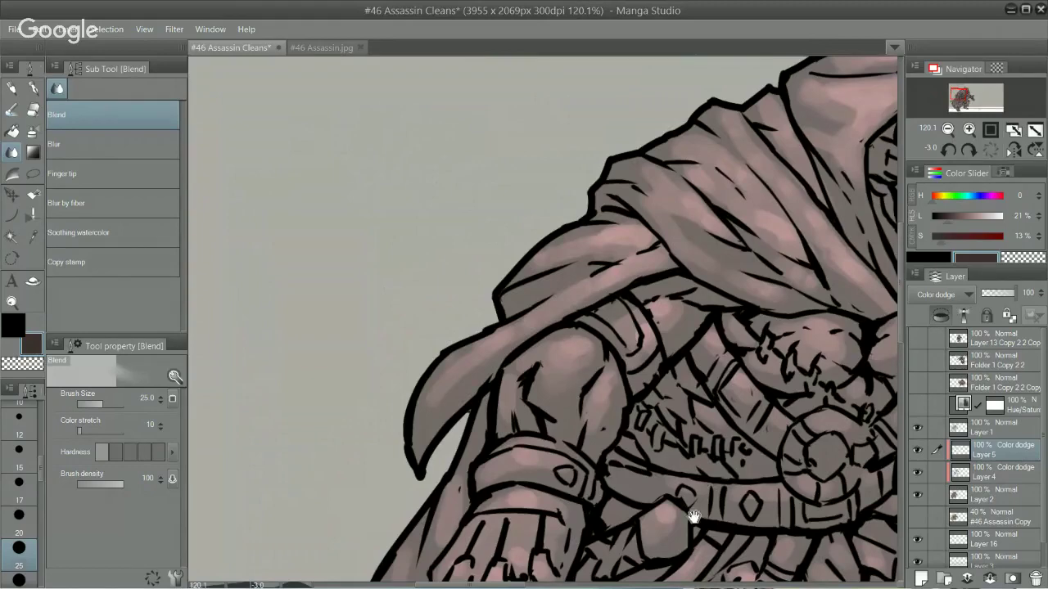
{"action": "left_click_drag", "start_coordinate": [692, 517], "coordinate": [677, 282]}
{"action": "left_click_drag", "start_coordinate": [679, 417], "coordinate": [692, 342]}
{"action": "scroll", "coordinate": [683, 288], "scroll_direction": "up", "scroll_amount": 2}
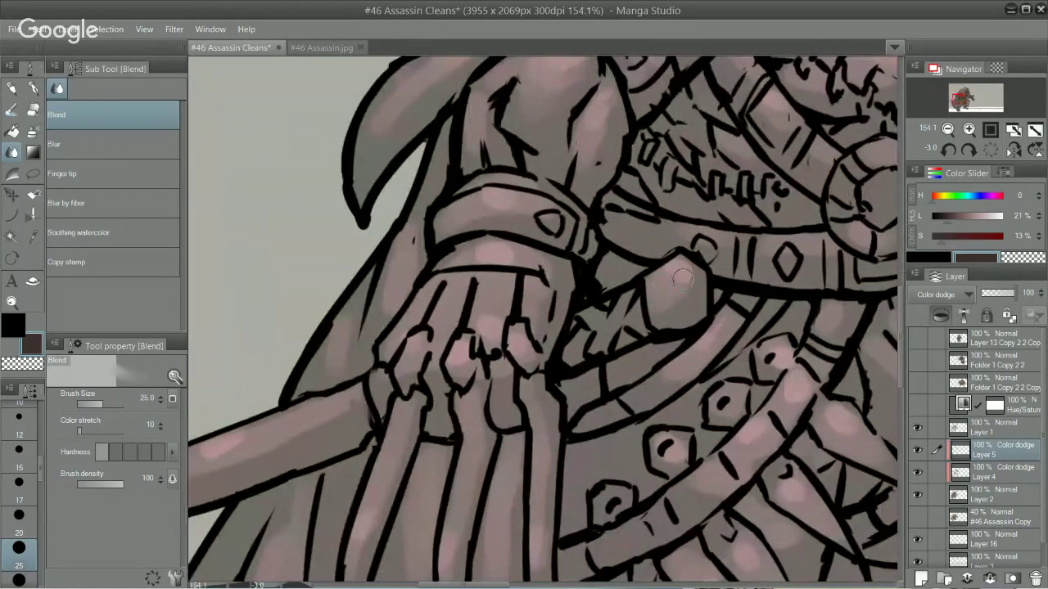
{"action": "scroll", "coordinate": [748, 437], "scroll_direction": "up", "scroll_amount": 1}
{"action": "left_click_drag", "start_coordinate": [748, 436], "coordinate": [601, 425]}
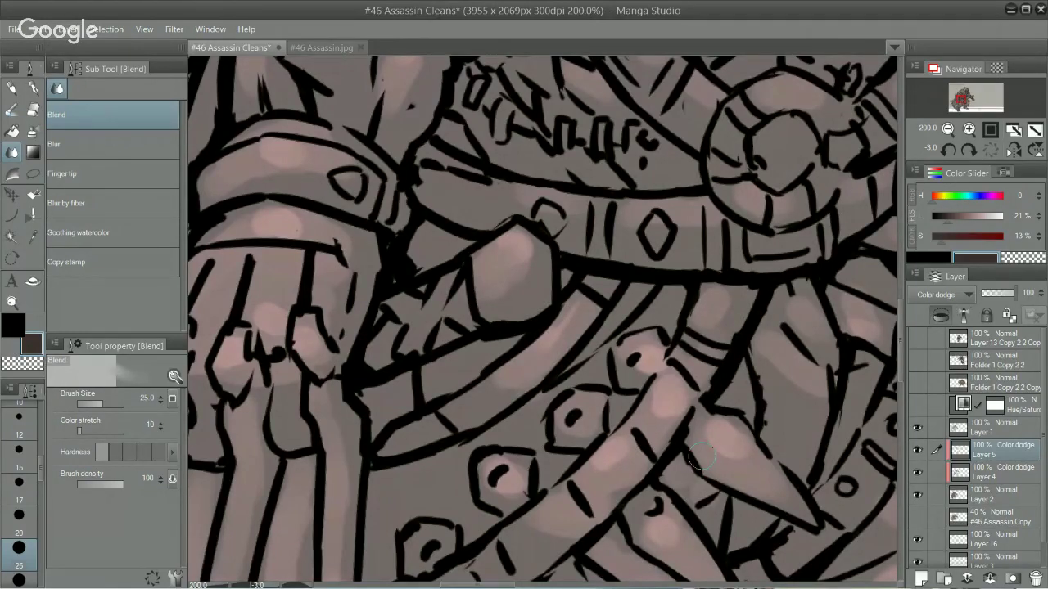
{"action": "scroll", "coordinate": [711, 442], "scroll_direction": "down", "scroll_amount": 5}
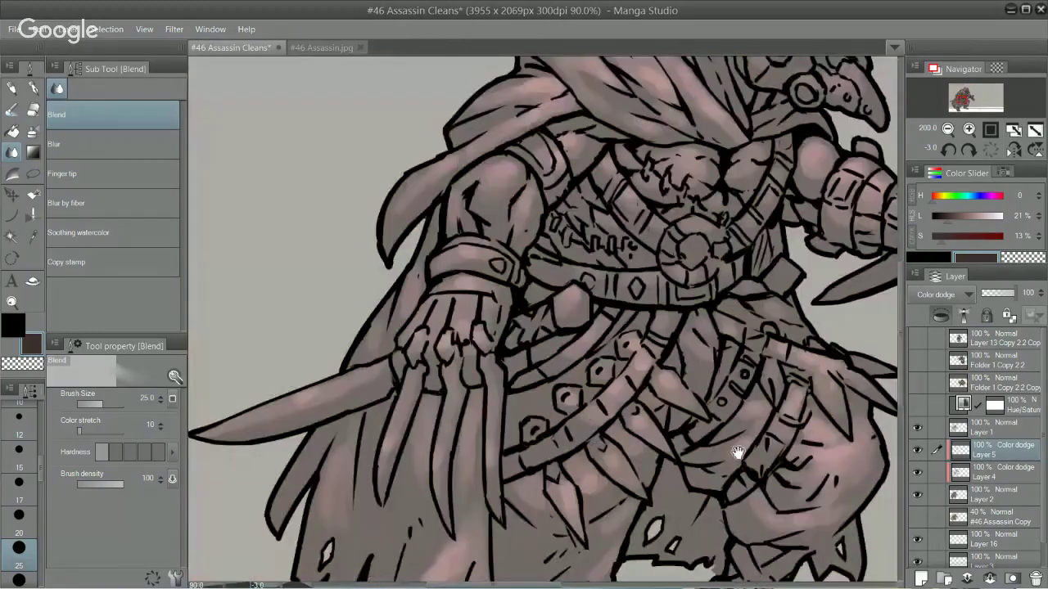
{"action": "left_click_drag", "start_coordinate": [704, 343], "coordinate": [564, 495]}
{"action": "scroll", "coordinate": [726, 296], "scroll_direction": "up", "scroll_amount": 1}
Step: Add small Dense watercolor strokes at size 17 to the mask and the side of the hood on Layer 5
{"action": "key", "text": "b"}
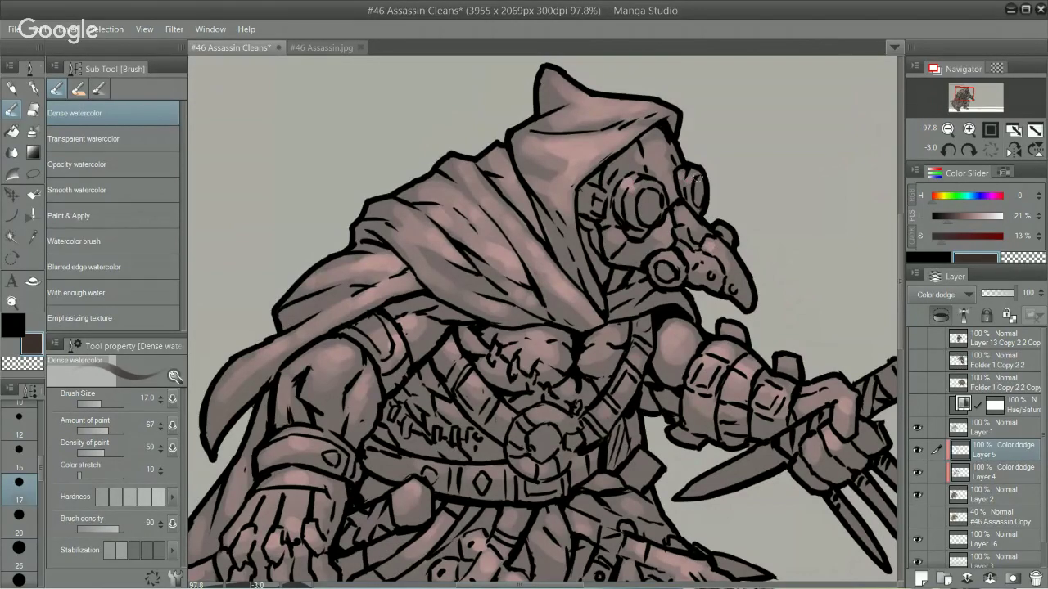
{"action": "scroll", "coordinate": [741, 311], "scroll_direction": "up", "scroll_amount": 1}
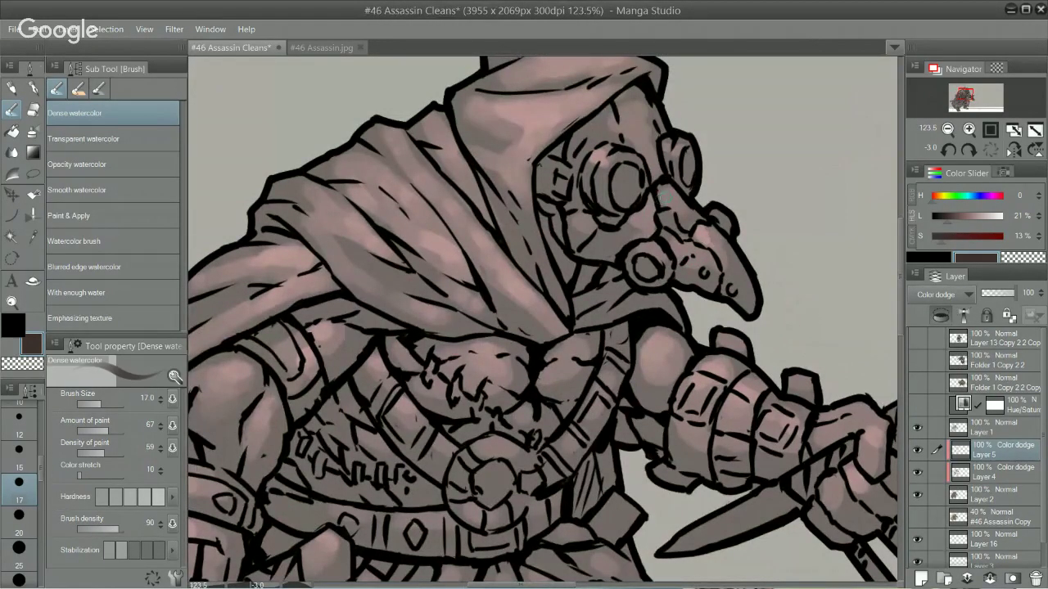
{"action": "mouse_move", "coordinate": [645, 254]}
{"action": "left_mouse_down"}
{"action": "mouse_move", "coordinate": [684, 215]}
{"action": "mouse_move", "coordinate": [658, 261]}
{"action": "left_mouse_up"}
{"action": "scroll", "coordinate": [748, 486], "scroll_direction": "down", "scroll_amount": 3}
{"action": "scroll", "coordinate": [737, 499], "scroll_direction": "up", "scroll_amount": 2}
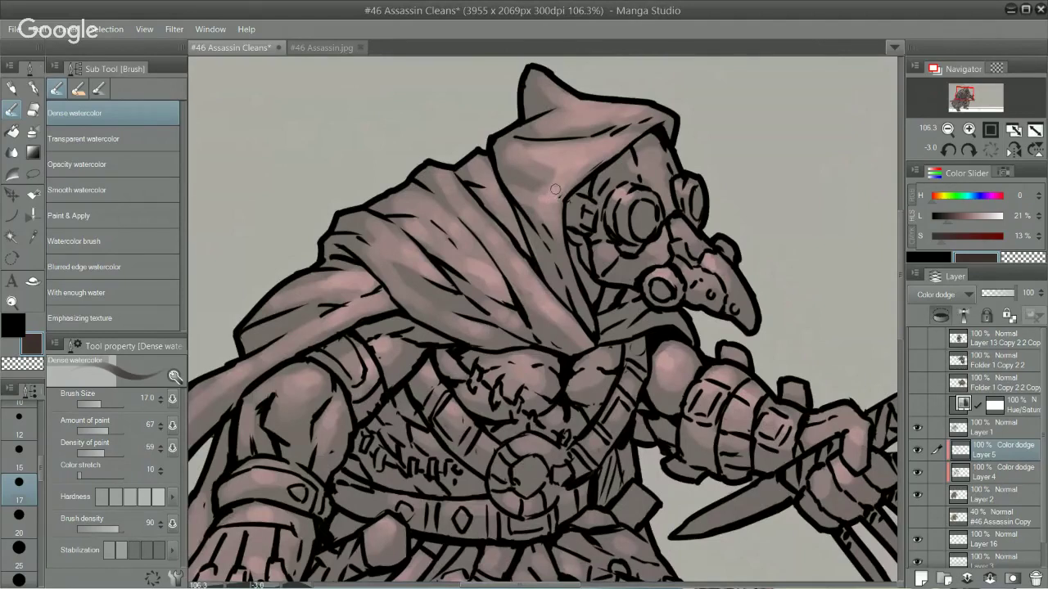
{"action": "left_click_drag", "start_coordinate": [556, 191], "coordinate": [544, 189]}
Step: Brush soft Transparent watercolor highlights at size 25 onto the side of the hood, the shoulder cloak folds and the mask's forehead
{"action": "key", "text": "period"}
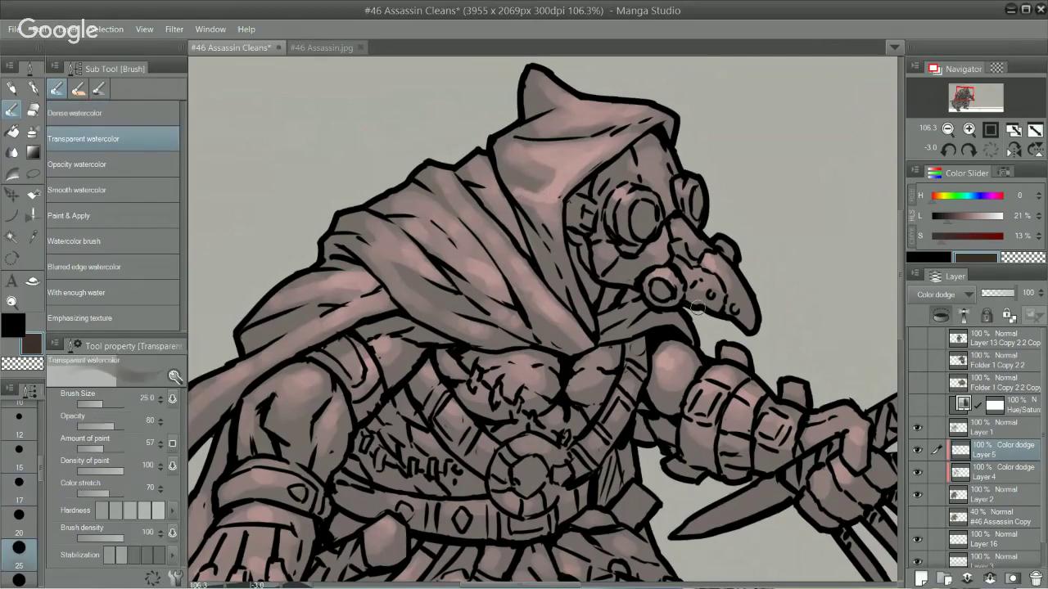
{"action": "left_click_drag", "start_coordinate": [524, 193], "coordinate": [555, 209]}
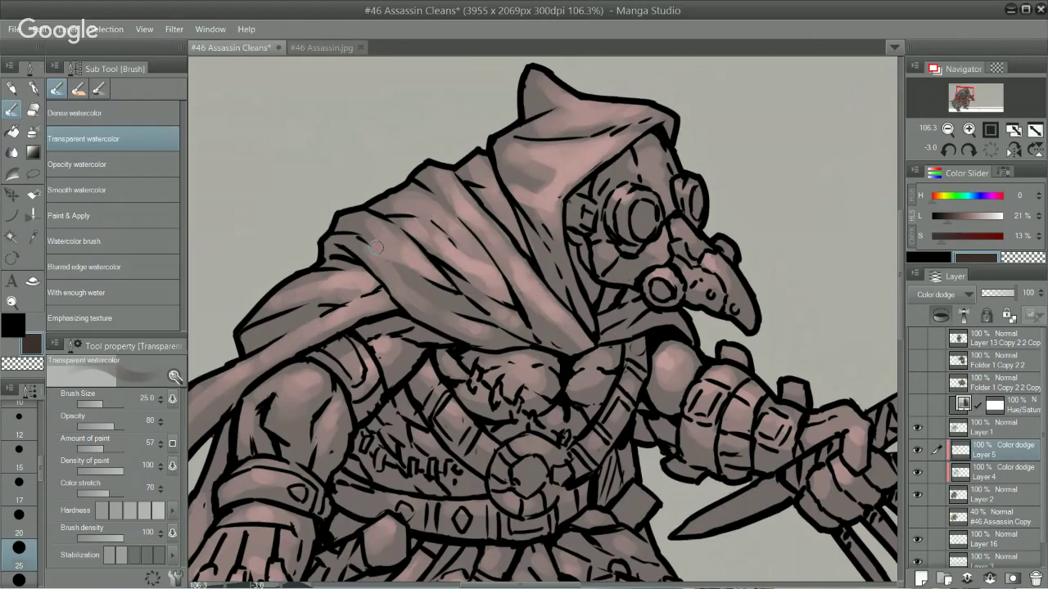
{"action": "left_click_drag", "start_coordinate": [416, 260], "coordinate": [380, 236]}
{"action": "left_click_drag", "start_coordinate": [647, 162], "coordinate": [654, 157]}
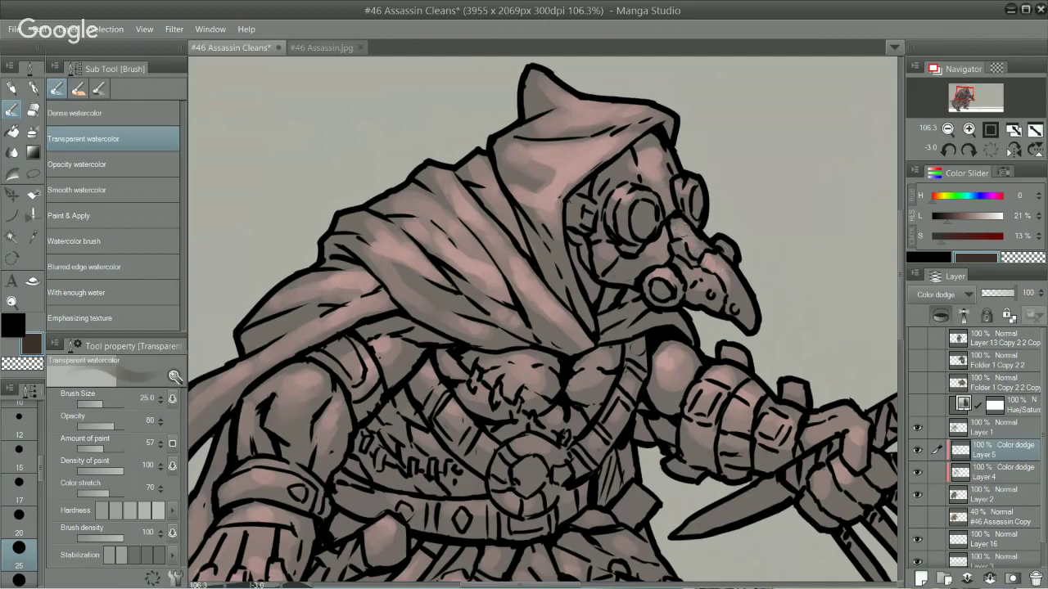
Step: Undo the last highlight stroke on the shoulder cloak
{"action": "left_click_drag", "start_coordinate": [726, 155], "coordinate": [696, 128]}
{"action": "left_click_drag", "start_coordinate": [606, 316], "coordinate": [773, 206]}
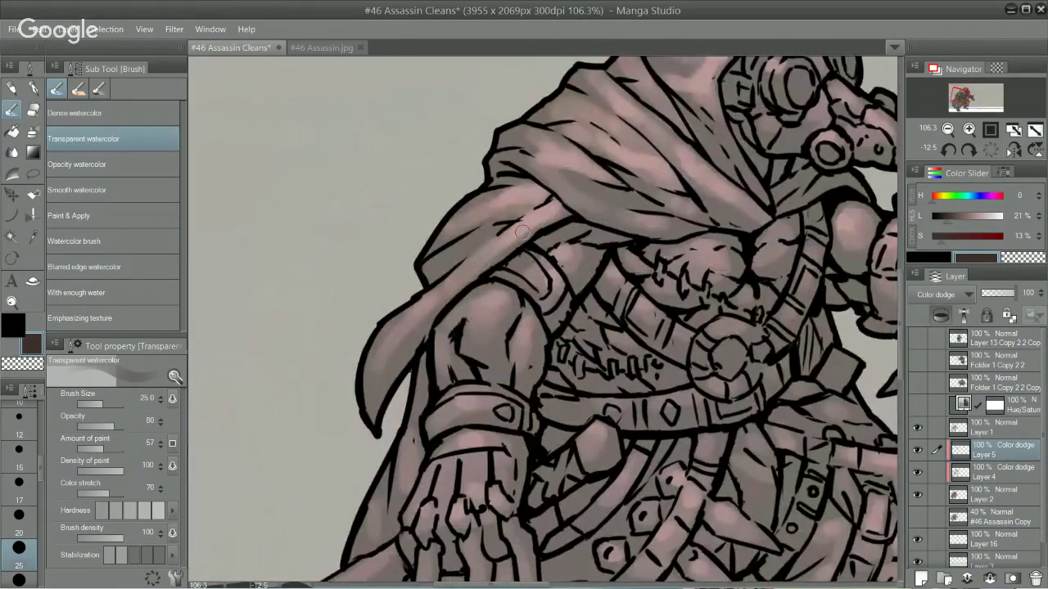
{"action": "key", "text": "ctrl"}
{"action": "key", "text": "ctrl+z"}
{"action": "left_click_drag", "start_coordinate": [663, 362], "coordinate": [597, 388]}
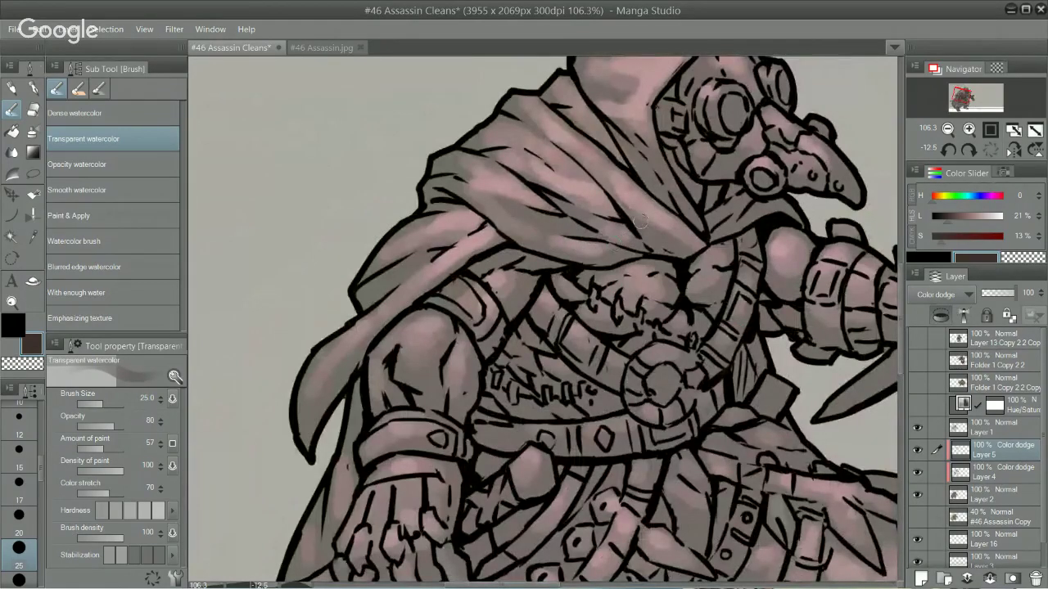
{"action": "left_click_drag", "start_coordinate": [755, 229], "coordinate": [764, 339]}
{"action": "left_click_drag", "start_coordinate": [675, 479], "coordinate": [567, 489]}
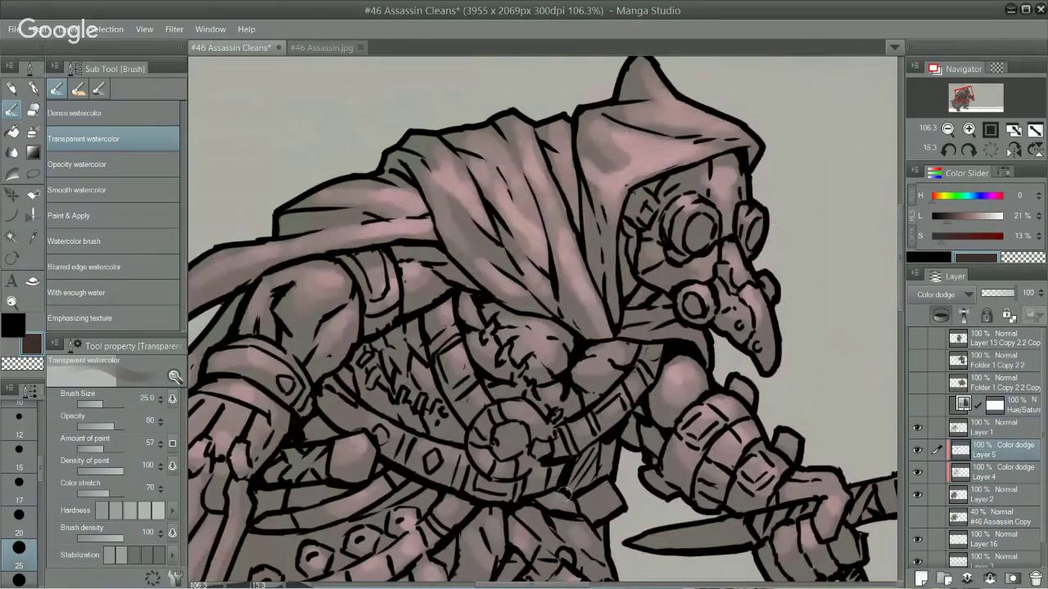
Step: Toggle Layer 4 to check it and soften its highlight at the cloak's lower point by painting with transparent colour
{"action": "left_click", "coordinate": [917, 473]}
{"action": "left_click", "coordinate": [917, 473]}
{"action": "left_click", "coordinate": [989, 473]}
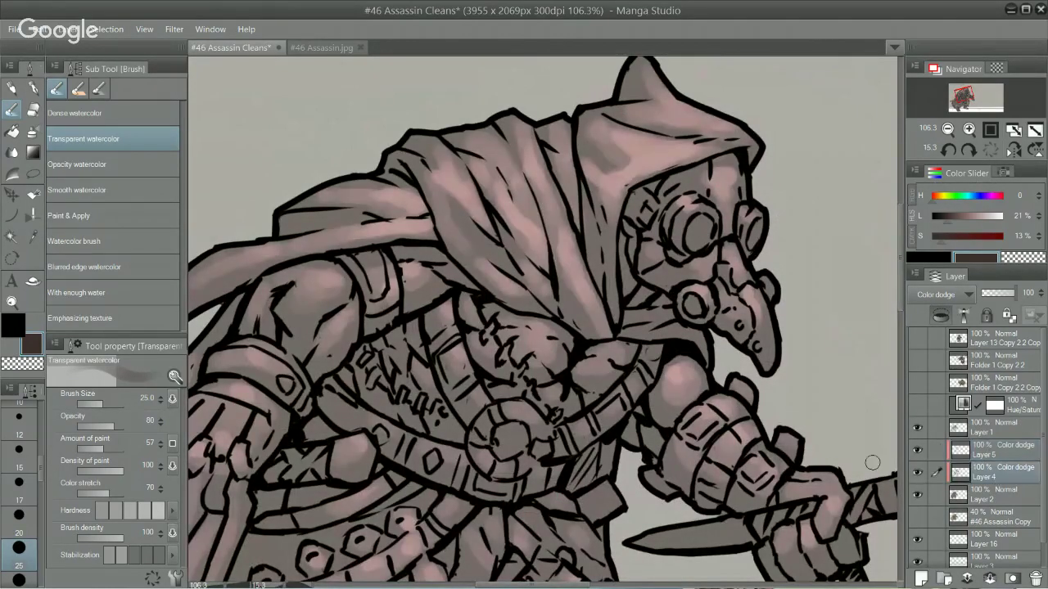
{"action": "left_click", "coordinate": [983, 452]}
{"action": "key", "text": "c"}
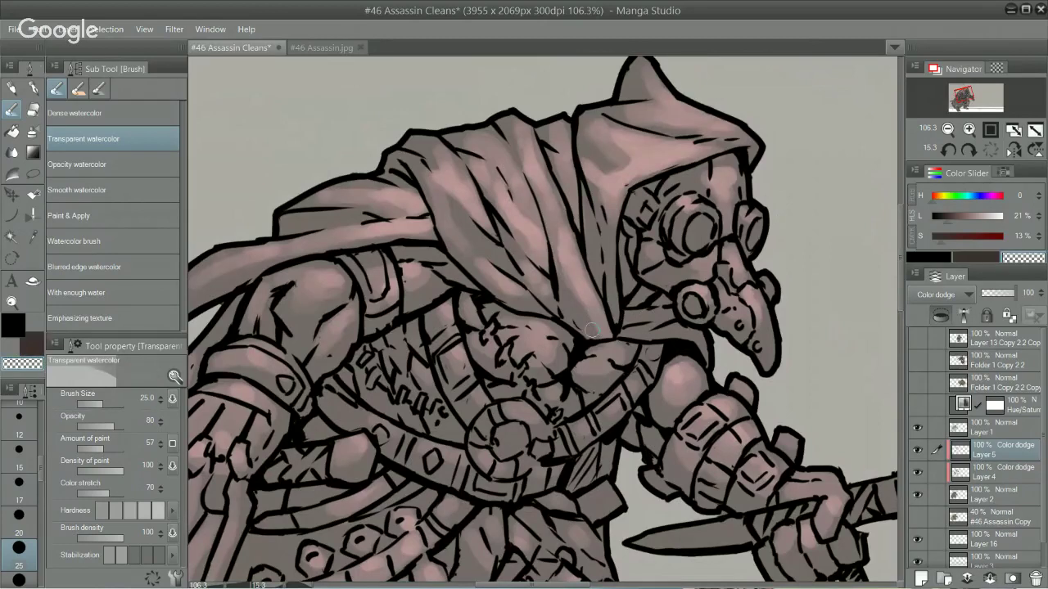
{"action": "left_click", "coordinate": [989, 475]}
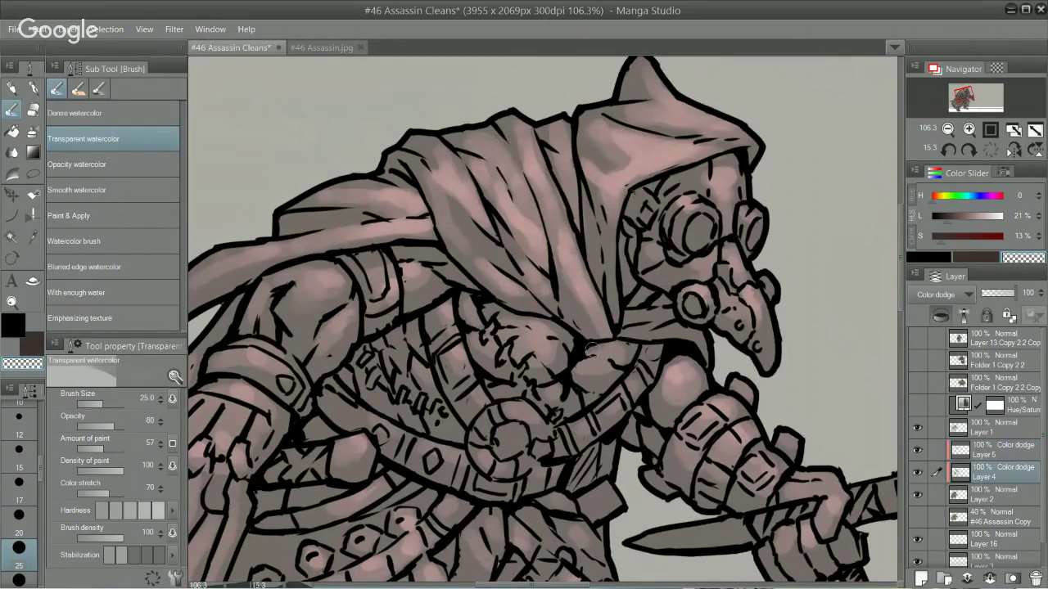
{"action": "left_click_drag", "start_coordinate": [599, 335], "coordinate": [607, 335]}
{"action": "key", "text": "period"}
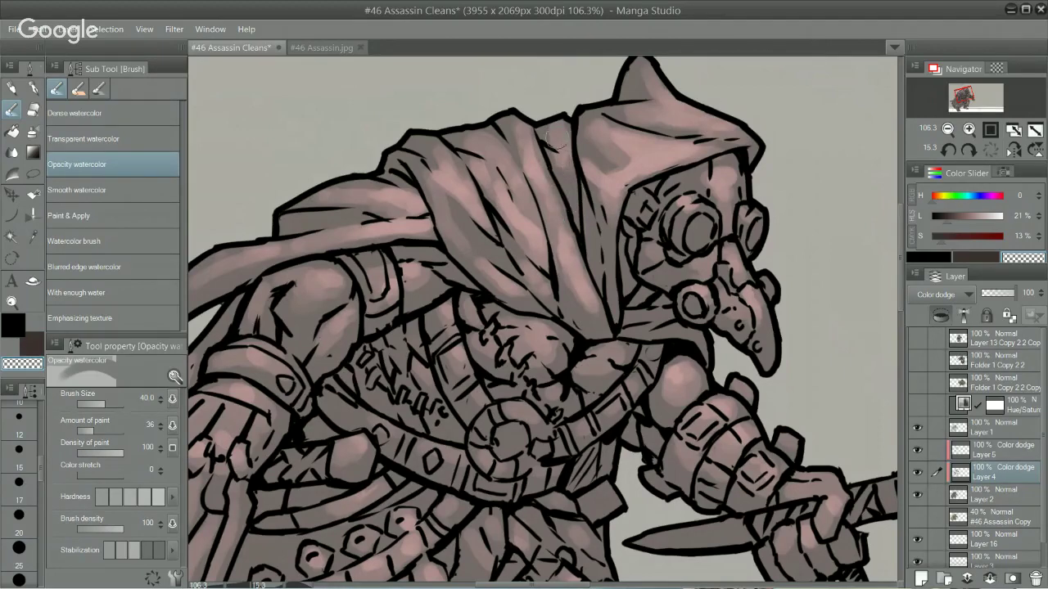
Step: Return to the brown drawing colour and examine the highlights over the whole figure from hood to feet
{"action": "scroll", "coordinate": [667, 260], "scroll_direction": "down", "scroll_amount": 3}
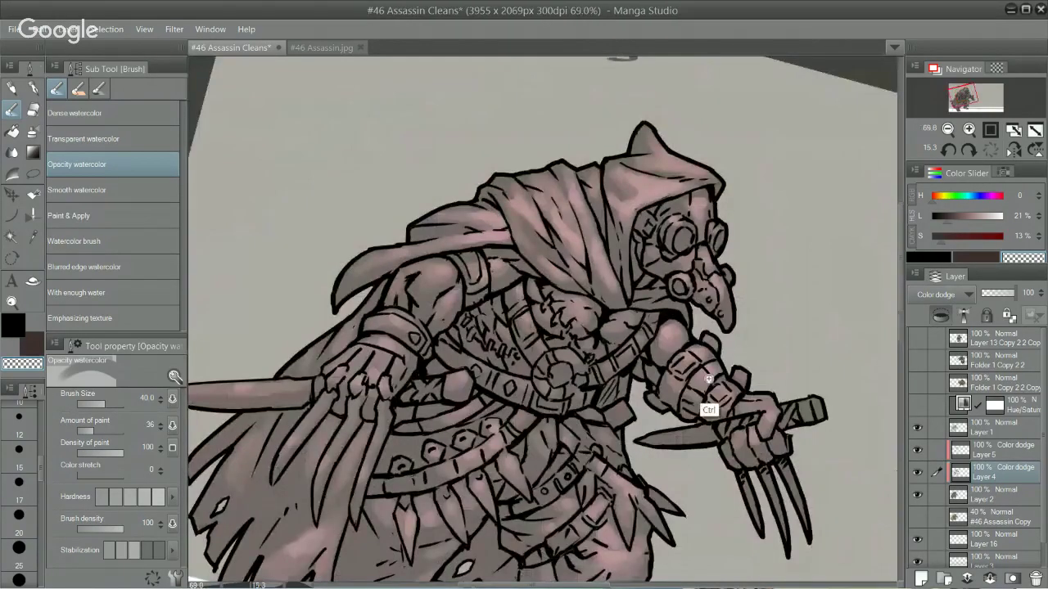
{"action": "key", "text": "x"}
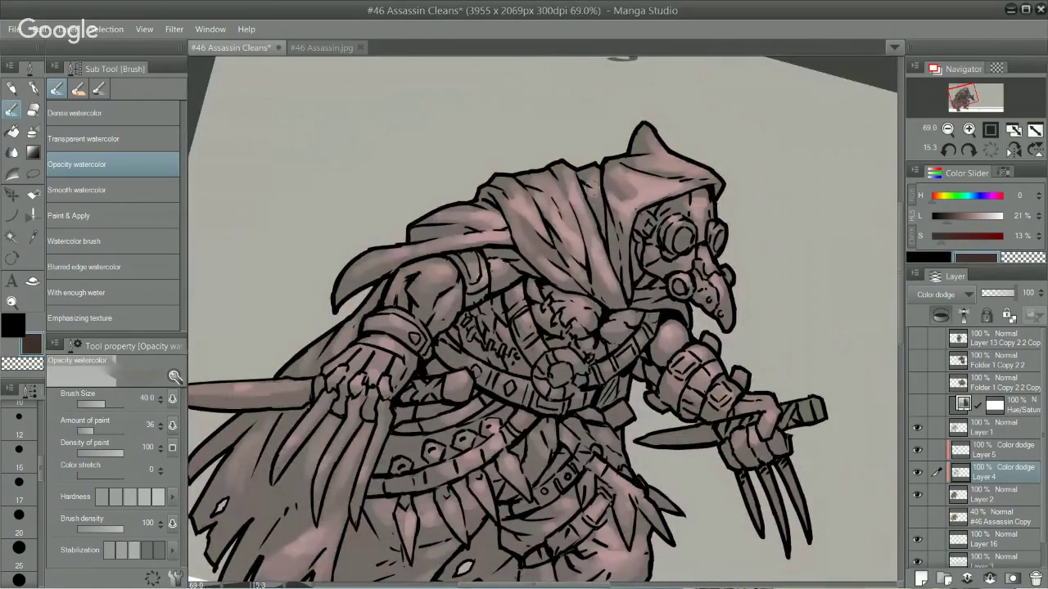
{"action": "left_click_drag", "start_coordinate": [734, 235], "coordinate": [707, 191]}
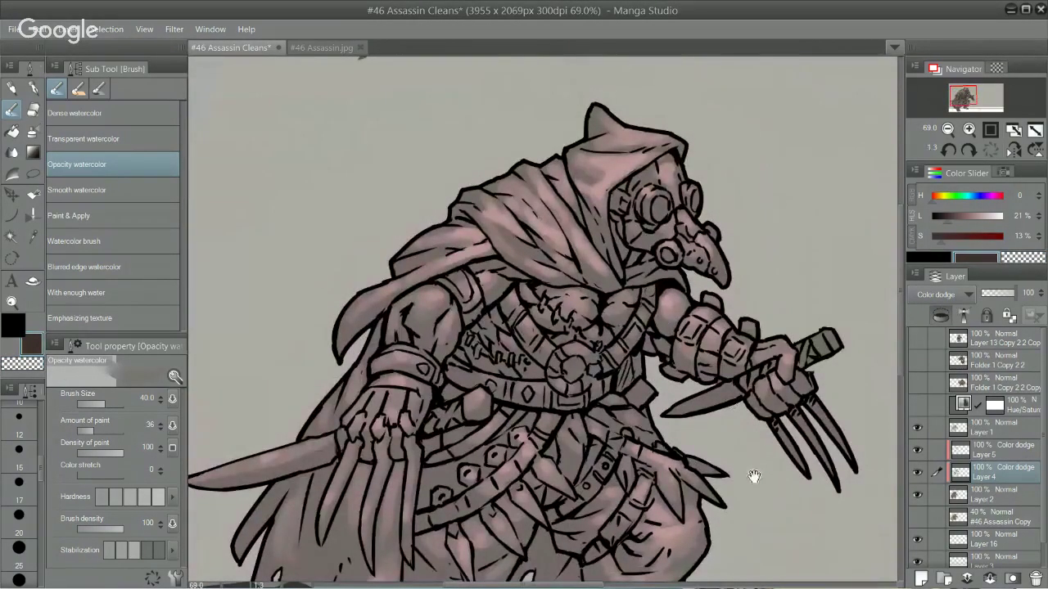
{"action": "left_click_drag", "start_coordinate": [740, 456], "coordinate": [786, 272]}
{"action": "left_click_drag", "start_coordinate": [740, 190], "coordinate": [710, 154]}
{"action": "left_click_drag", "start_coordinate": [681, 341], "coordinate": [697, 421]}
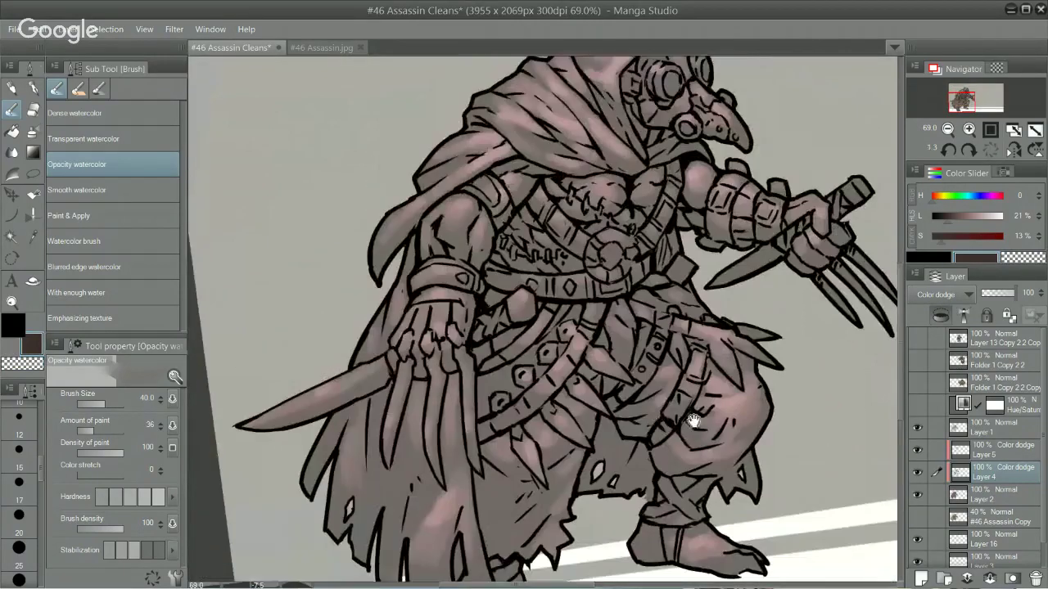
{"action": "left_click_drag", "start_coordinate": [772, 515], "coordinate": [823, 445]}
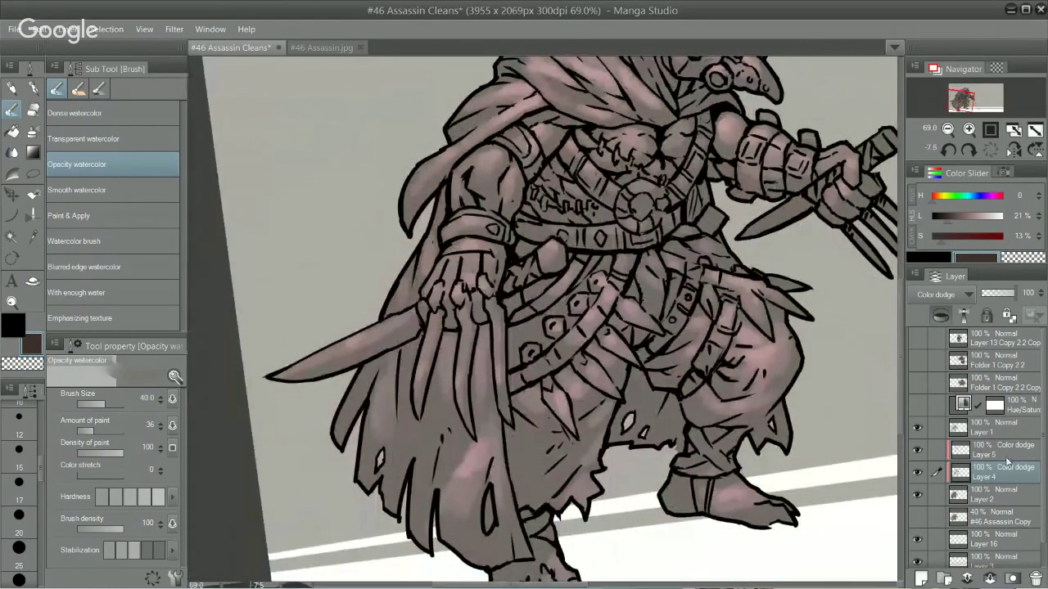
Step: Add a clipped Color dodge layer above Layer 5 and set the drawing colour's hue to 175
{"action": "left_click", "coordinate": [1006, 452]}
{"action": "left_click", "coordinate": [925, 580]}
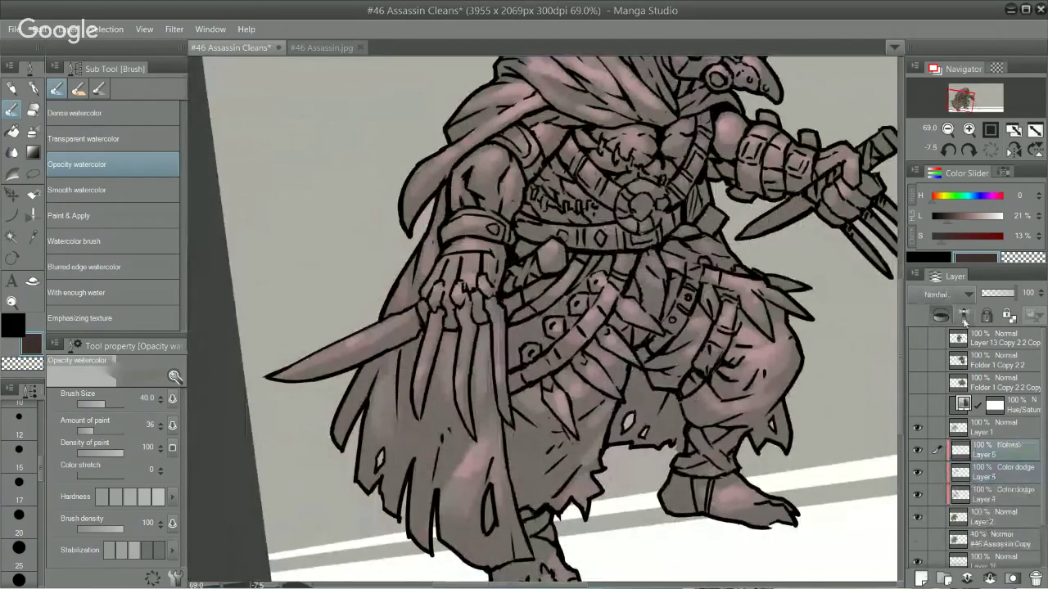
{"action": "left_click", "coordinate": [952, 294]}
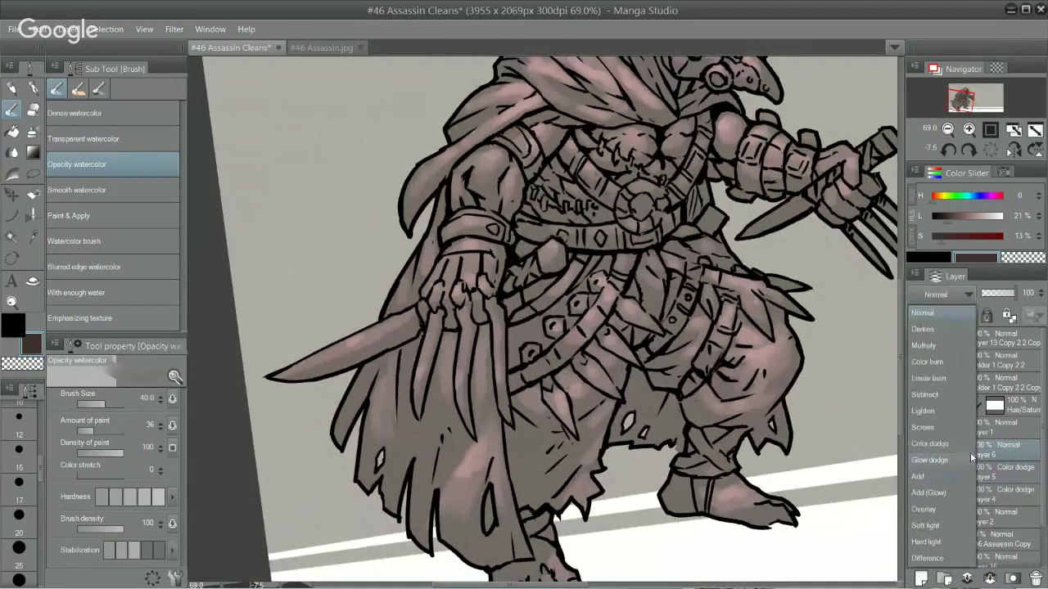
{"action": "left_click", "coordinate": [969, 448]}
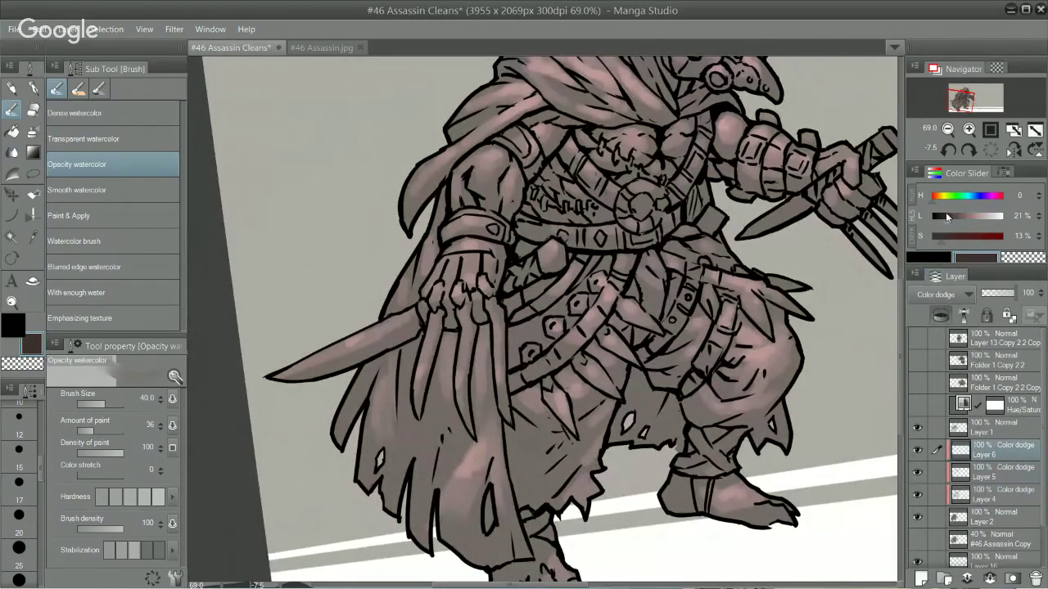
{"action": "left_click", "coordinate": [967, 196]}
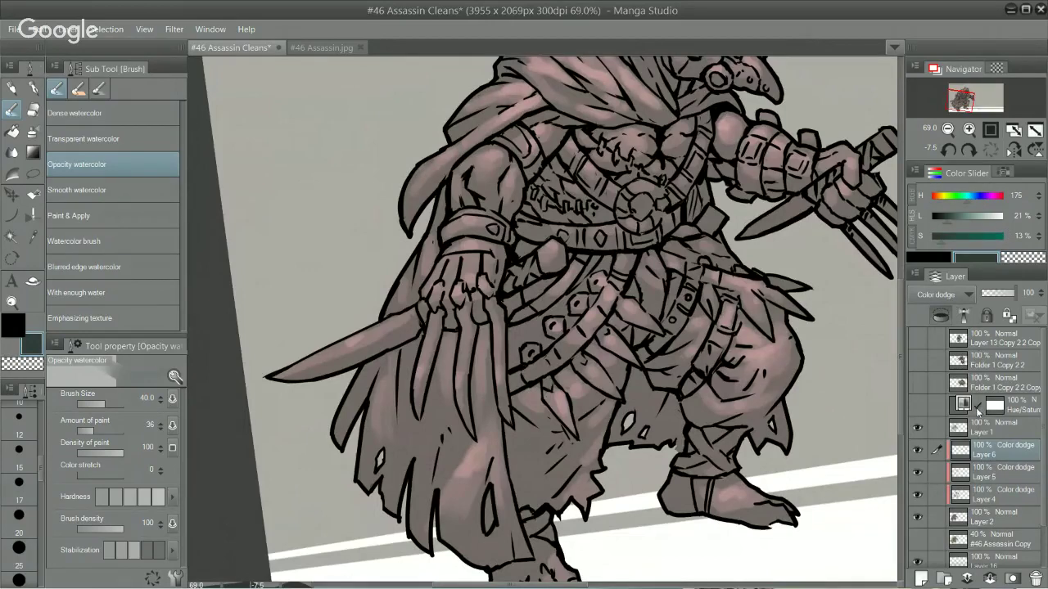
Step: Set up the Transparent watercolor brush at size 17 with the black colour for working on the near arm
{"action": "left_click_drag", "start_coordinate": [765, 401], "coordinate": [663, 475]}
{"action": "key", "text": "b"}
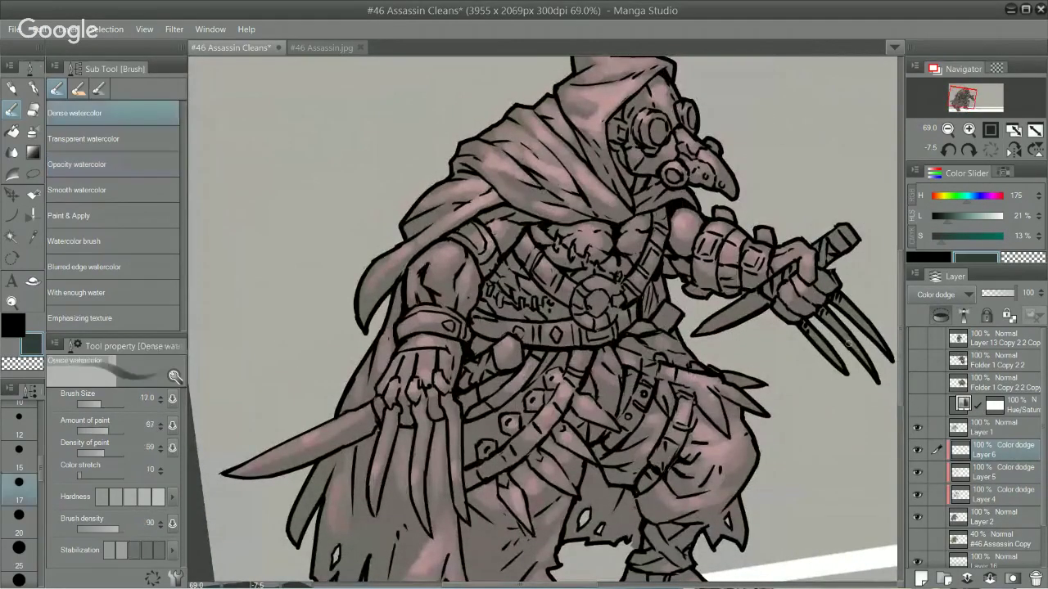
{"action": "left_click_drag", "start_coordinate": [754, 338], "coordinate": [798, 344]}
{"action": "left_click_drag", "start_coordinate": [796, 442], "coordinate": [816, 537]}
{"action": "left_click_drag", "start_coordinate": [767, 226], "coordinate": [782, 278]}
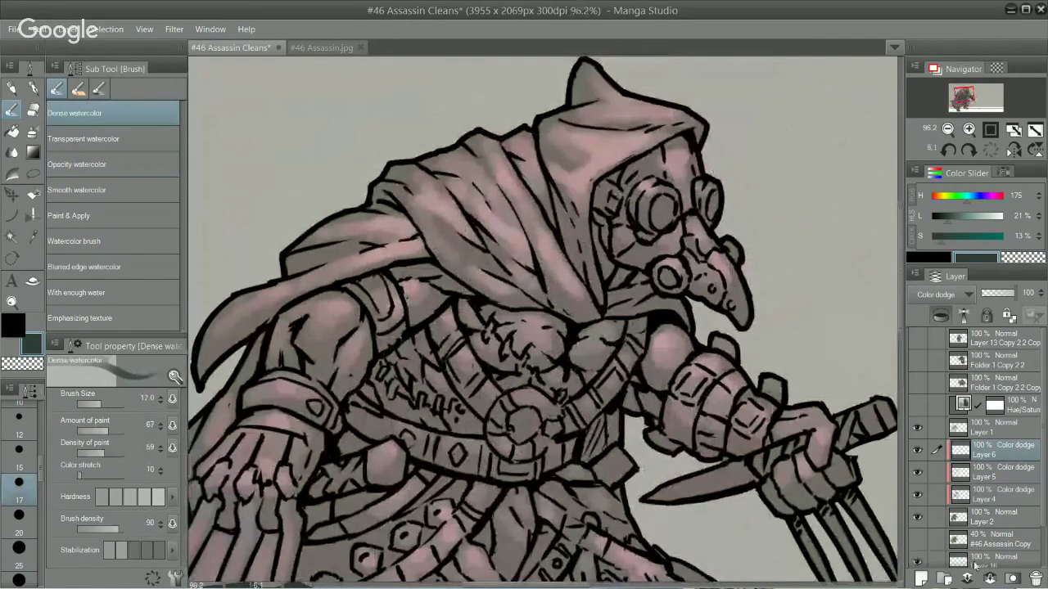
{"action": "key", "text": "."}
{"action": "key", "text": "x"}
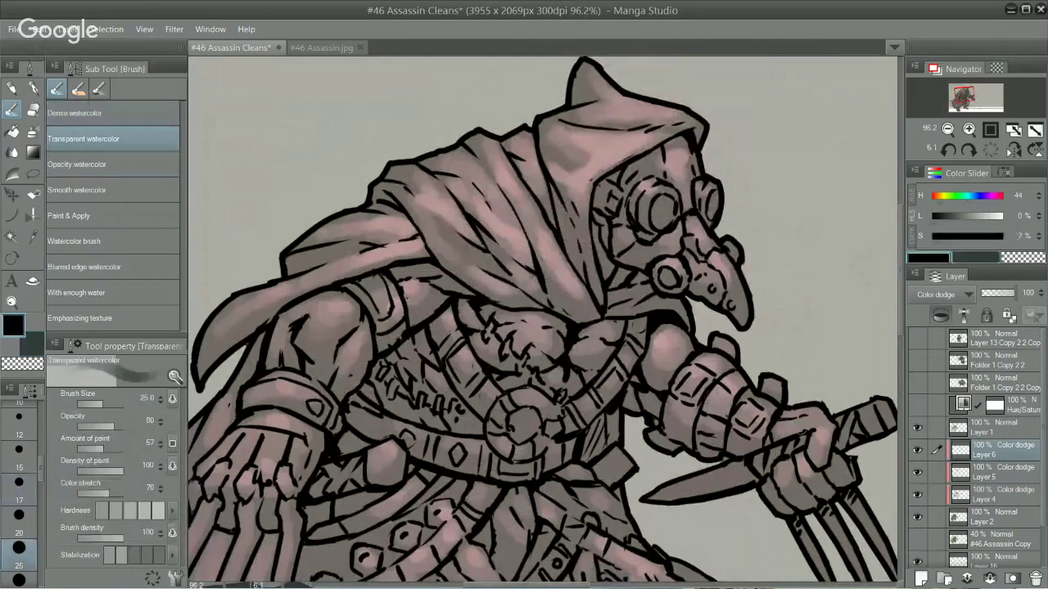
{"action": "left_click_drag", "start_coordinate": [363, 409], "coordinate": [508, 344]}
{"action": "key", "text": "bracketleft"}
{"action": "key", "text": "bracketleft"}
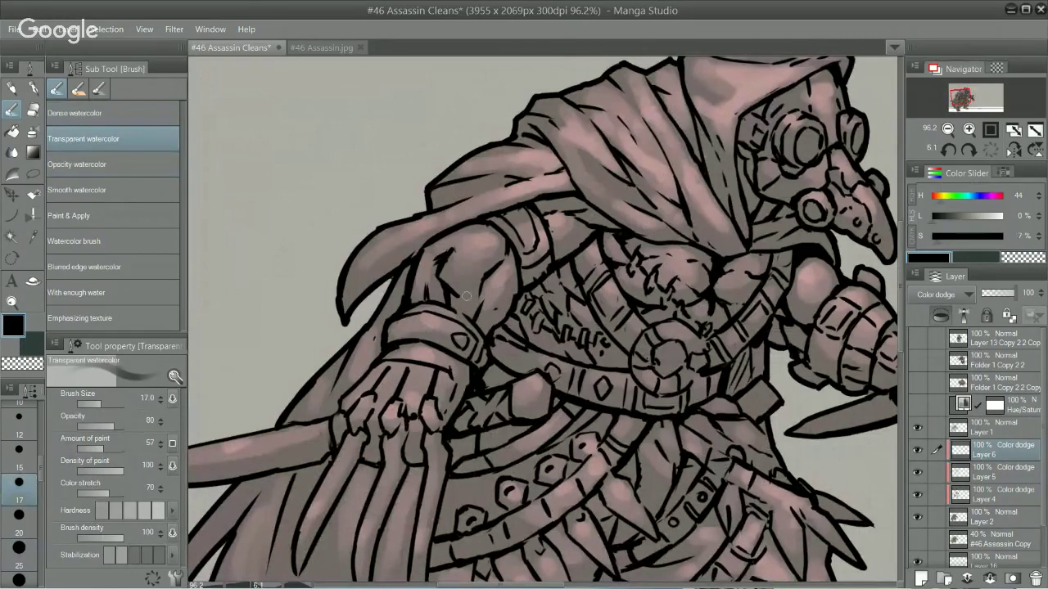
Step: Compare the figure with Layer 6 hidden and shown, and save the document
{"action": "left_click", "coordinate": [918, 452]}
{"action": "left_click", "coordinate": [917, 450]}
{"action": "key", "text": "ctrl+s"}
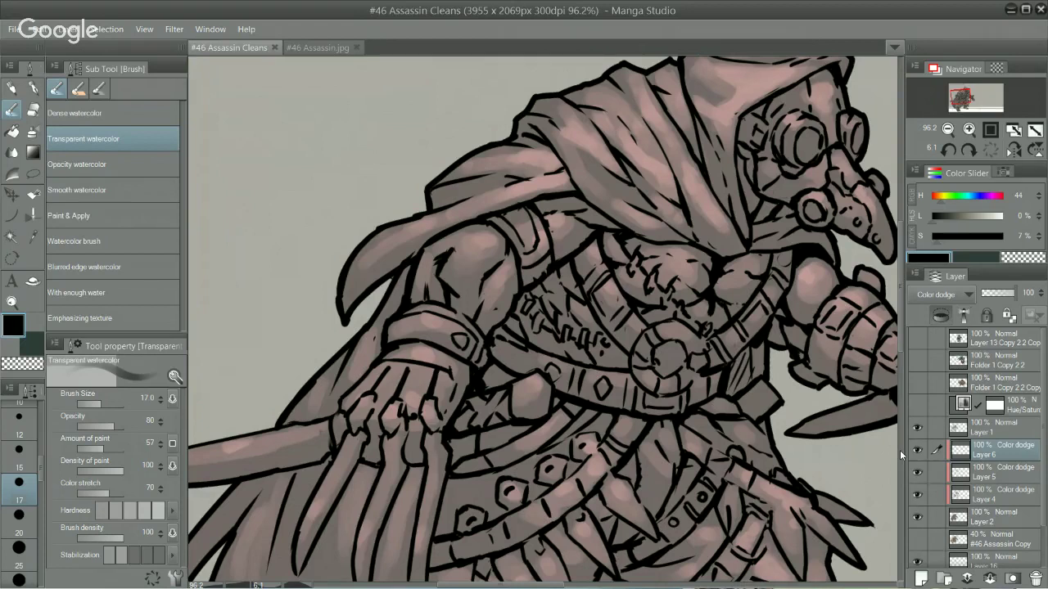
Step: Sample a reddish brown from the hood, raise its luminosity to 32%, and make Layer 6 the active layer
{"action": "left_click", "coordinate": [423, 354]}
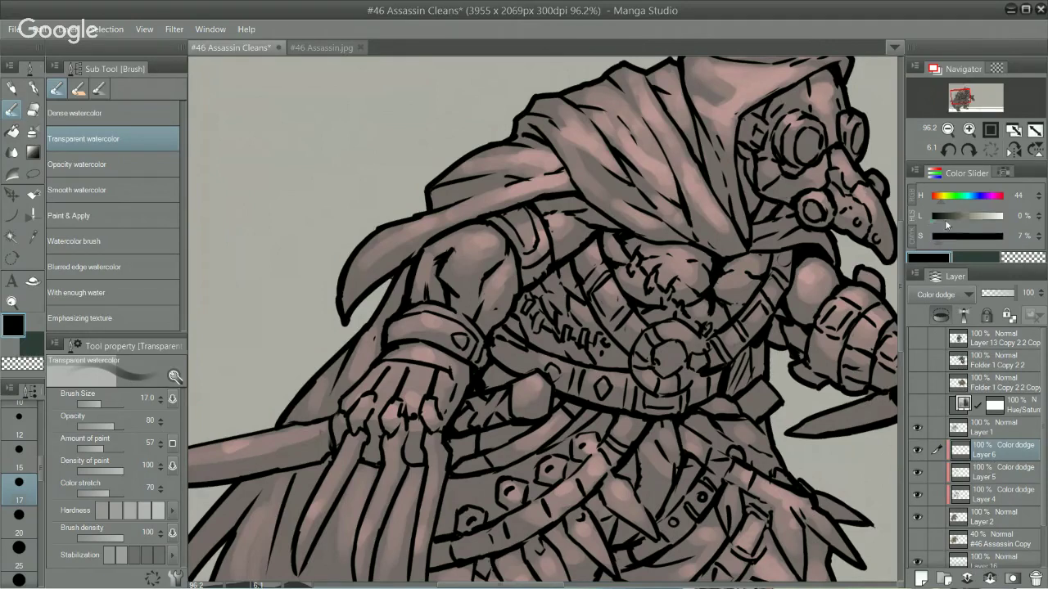
{"action": "mouse_move", "coordinate": [946, 217]}
{"action": "left_mouse_down"}
{"action": "mouse_move", "coordinate": [953, 213]}
{"action": "mouse_move", "coordinate": [930, 214]}
{"action": "left_mouse_up"}
{"action": "left_click", "coordinate": [1003, 478]}
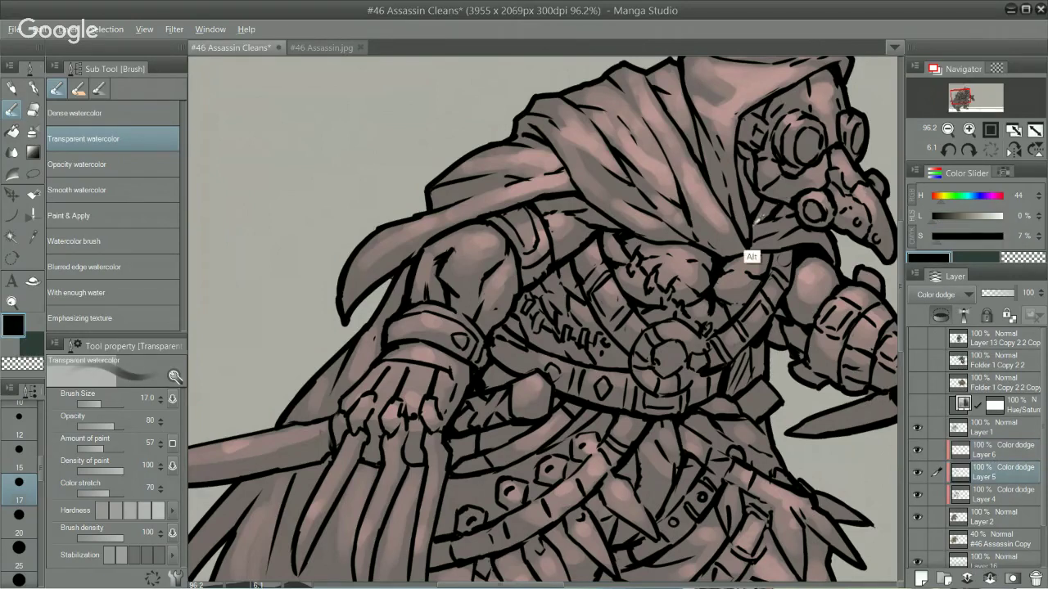
{"action": "left_click", "coordinate": [681, 201], "text": "alt"}
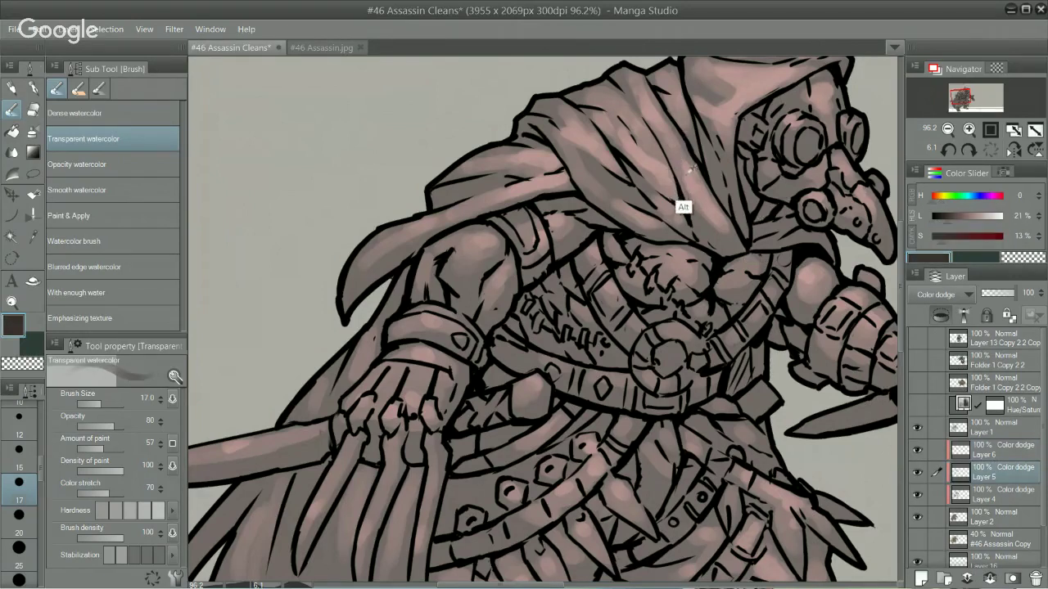
{"action": "left_click", "coordinate": [955, 216]}
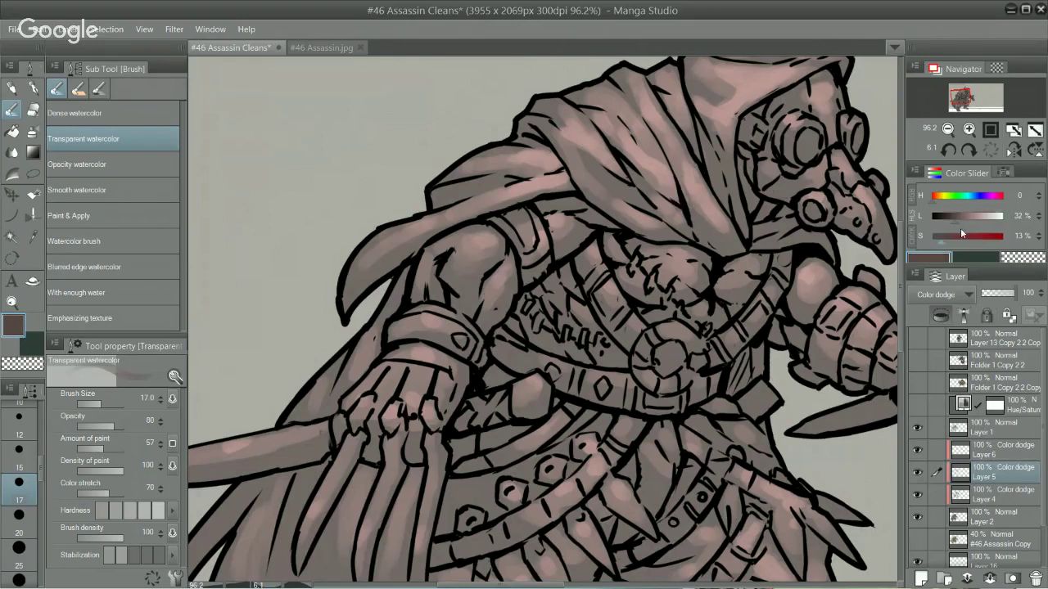
{"action": "left_click", "coordinate": [994, 450]}
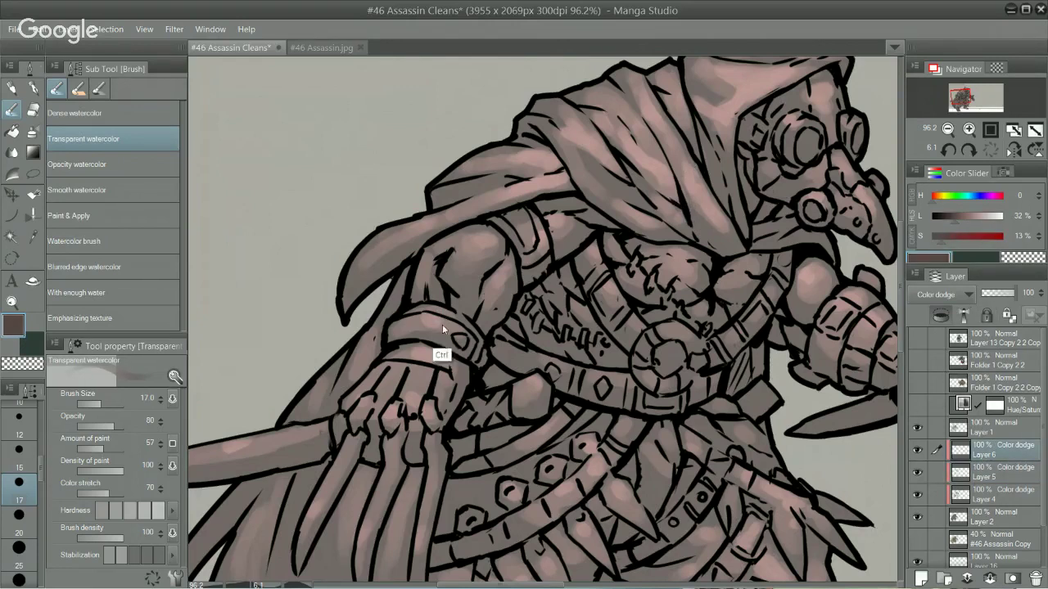
Step: Paint small bright highlights on Layer 6 across the mask, chest belts, pouch, near hand and far bracer
{"action": "left_click_drag", "start_coordinate": [783, 348], "coordinate": [659, 360]}
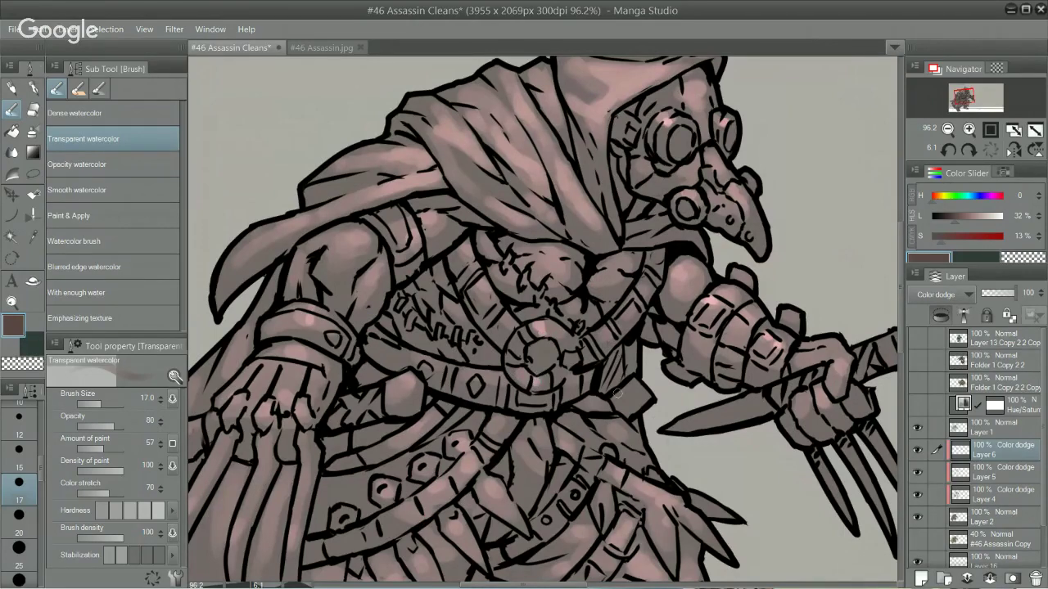
{"action": "left_click_drag", "start_coordinate": [714, 255], "coordinate": [692, 214]}
{"action": "mouse_move", "coordinate": [467, 401]}
{"action": "left_mouse_down"}
{"action": "mouse_move", "coordinate": [615, 315]}
{"action": "mouse_move", "coordinate": [568, 319]}
{"action": "left_mouse_up"}
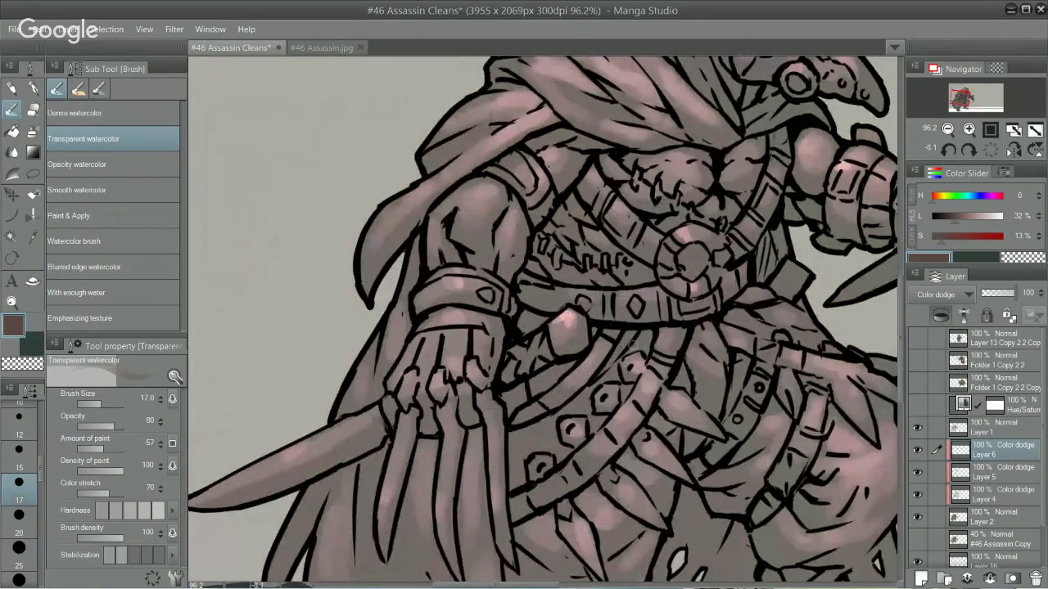
{"action": "mouse_move", "coordinate": [474, 370]}
{"action": "left_mouse_down"}
{"action": "mouse_move", "coordinate": [429, 394]}
{"action": "mouse_move", "coordinate": [446, 376]}
{"action": "left_mouse_up"}
{"action": "mouse_move", "coordinate": [652, 318]}
{"action": "left_mouse_down"}
{"action": "mouse_move", "coordinate": [612, 335]}
{"action": "mouse_move", "coordinate": [639, 374]}
{"action": "left_mouse_up"}
{"action": "left_click_drag", "start_coordinate": [711, 215], "coordinate": [696, 185]}
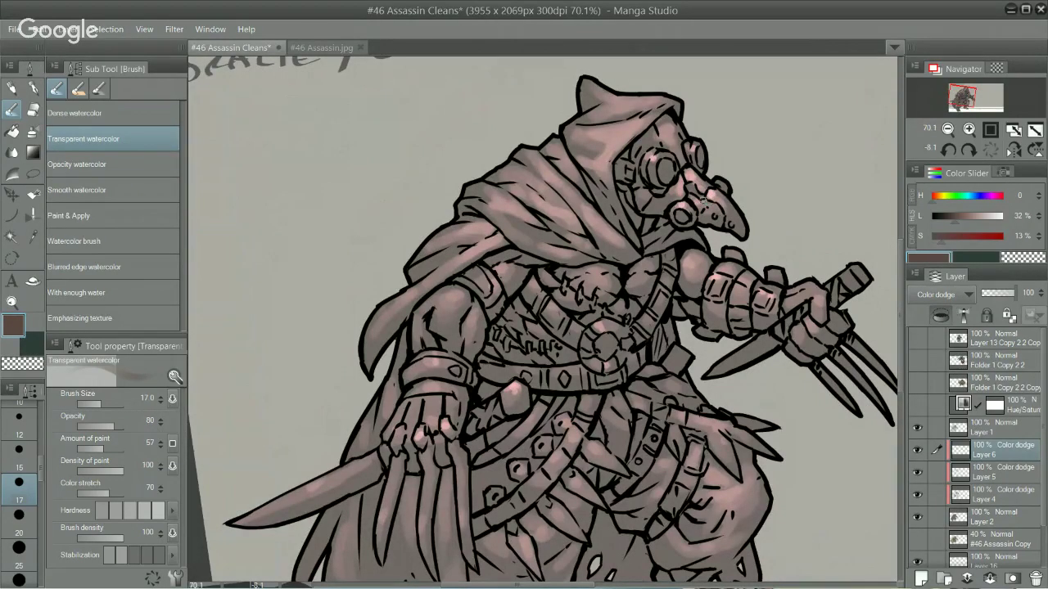
Step: Paint a bright highlight along the side of the hood, undoing and redoing the stroke as needed
{"action": "key", "text": "ctrl+z"}
{"action": "mouse_move", "coordinate": [609, 144]}
{"action": "left_mouse_down"}
{"action": "mouse_move", "coordinate": [647, 110]}
{"action": "mouse_move", "coordinate": [638, 121]}
{"action": "left_mouse_up"}
{"action": "key", "text": "ctrl+z"}
{"action": "key", "text": "ctrl+z"}
{"action": "key", "text": "ctrl+z"}
{"action": "left_click_drag", "start_coordinate": [602, 137], "coordinate": [638, 122]}
{"action": "left_click_drag", "start_coordinate": [647, 101], "coordinate": [621, 111]}
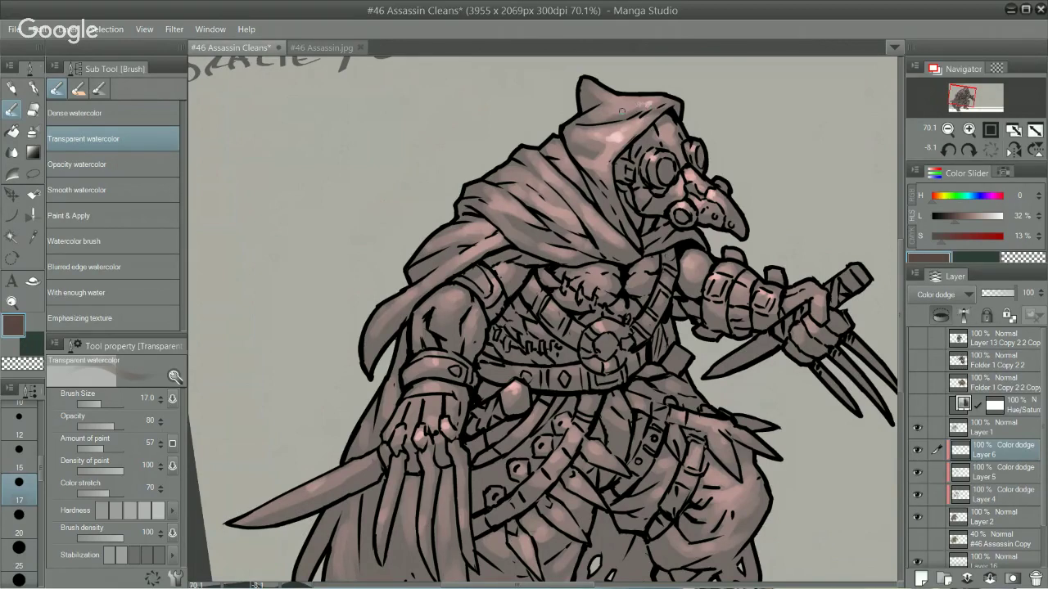
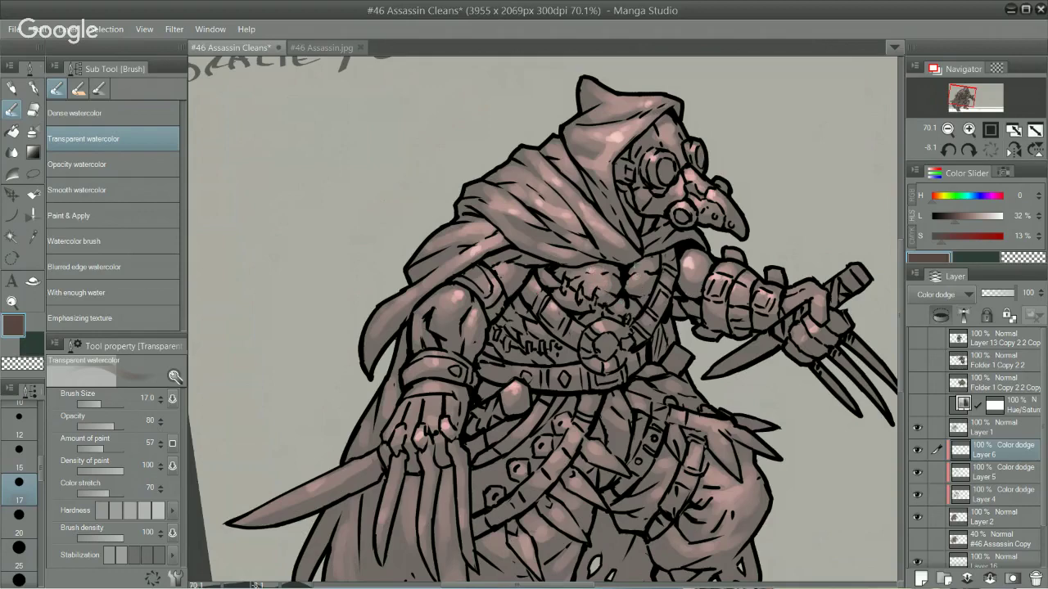
Step: Add bright highlights to the near claws, the far hand and shoulder, and the hood's front folds
{"action": "left_click_drag", "start_coordinate": [710, 414], "coordinate": [719, 349]}
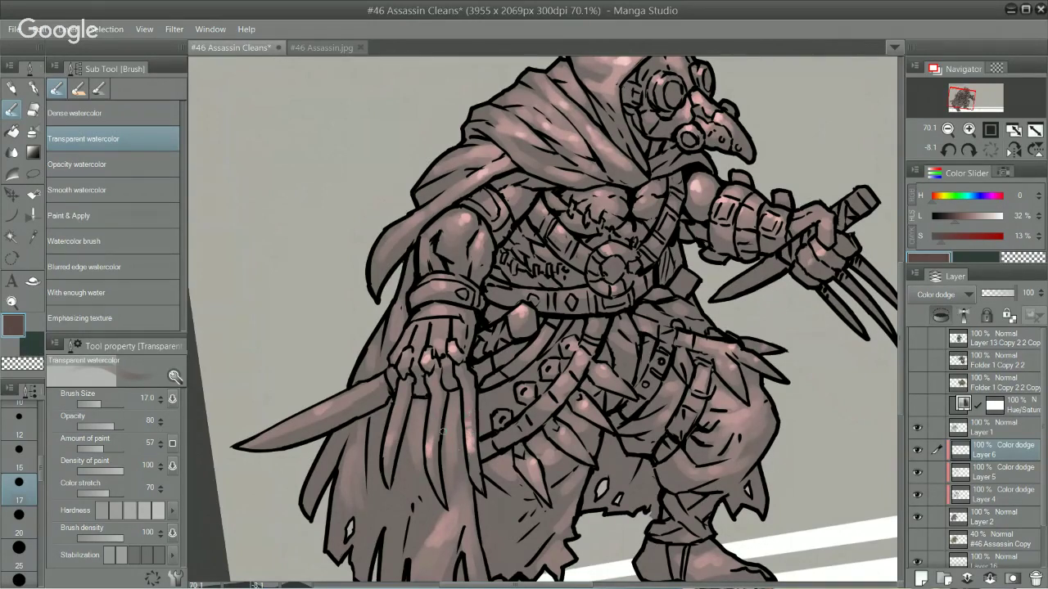
{"action": "left_click_drag", "start_coordinate": [433, 455], "coordinate": [434, 464]}
{"action": "left_click_drag", "start_coordinate": [807, 221], "coordinate": [834, 221]}
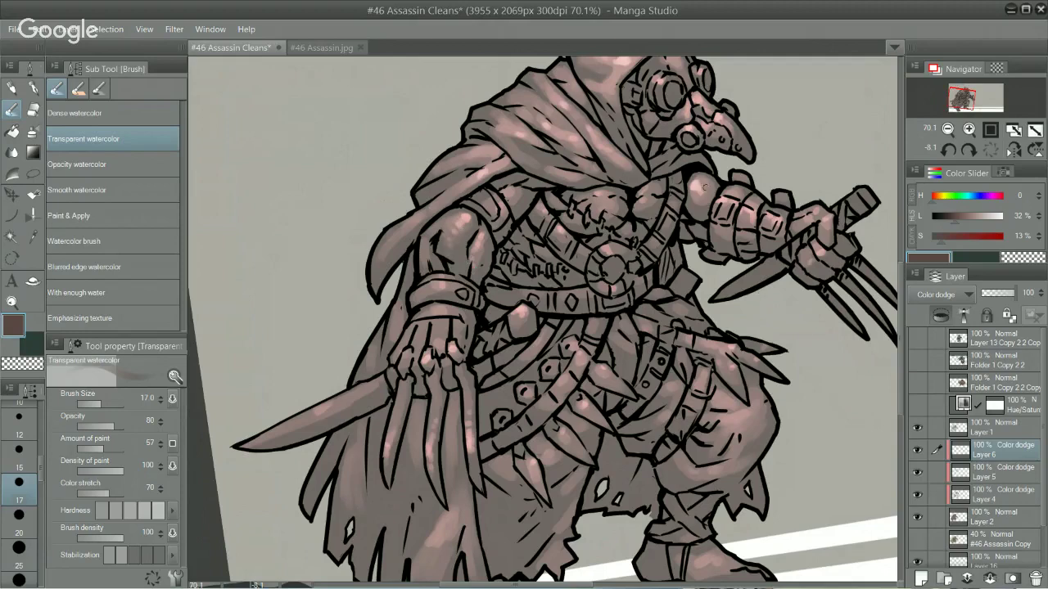
{"action": "left_click_drag", "start_coordinate": [705, 234], "coordinate": [660, 306]}
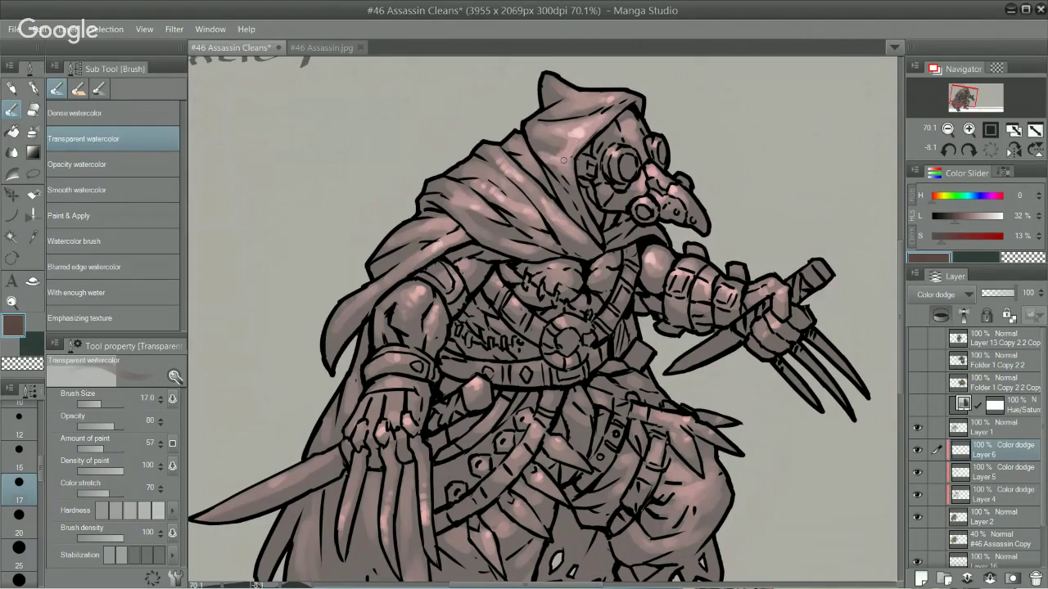
{"action": "left_click_drag", "start_coordinate": [568, 155], "coordinate": [597, 121]}
{"action": "key", "text": "ctrl"}
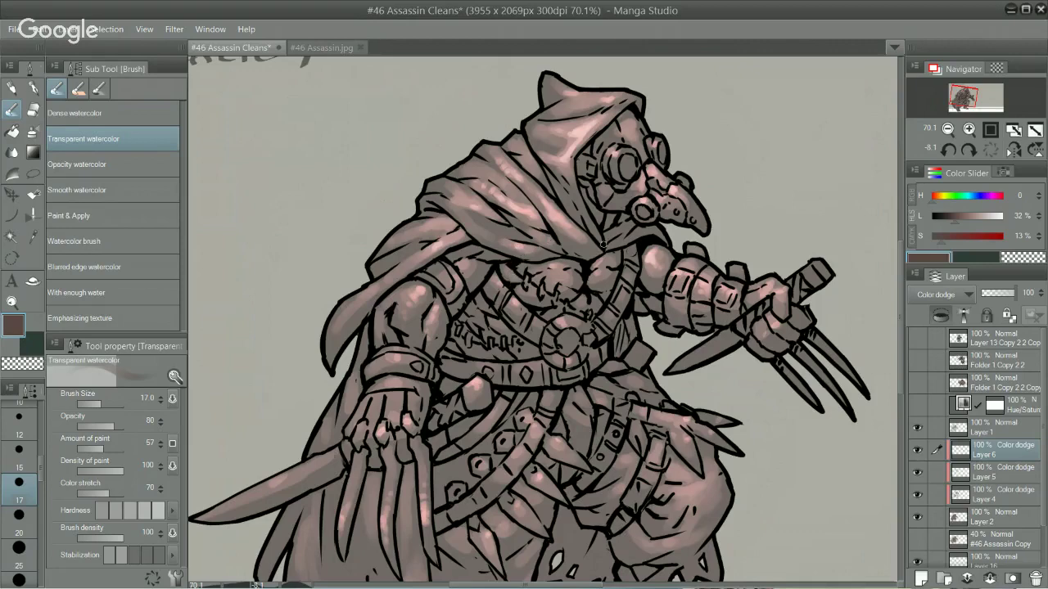
Step: View the whole figure with Layer 6 hidden and shown to judge the new highlights
{"action": "left_click_drag", "start_coordinate": [732, 346], "coordinate": [746, 387]}
{"action": "left_click", "coordinate": [916, 449]}
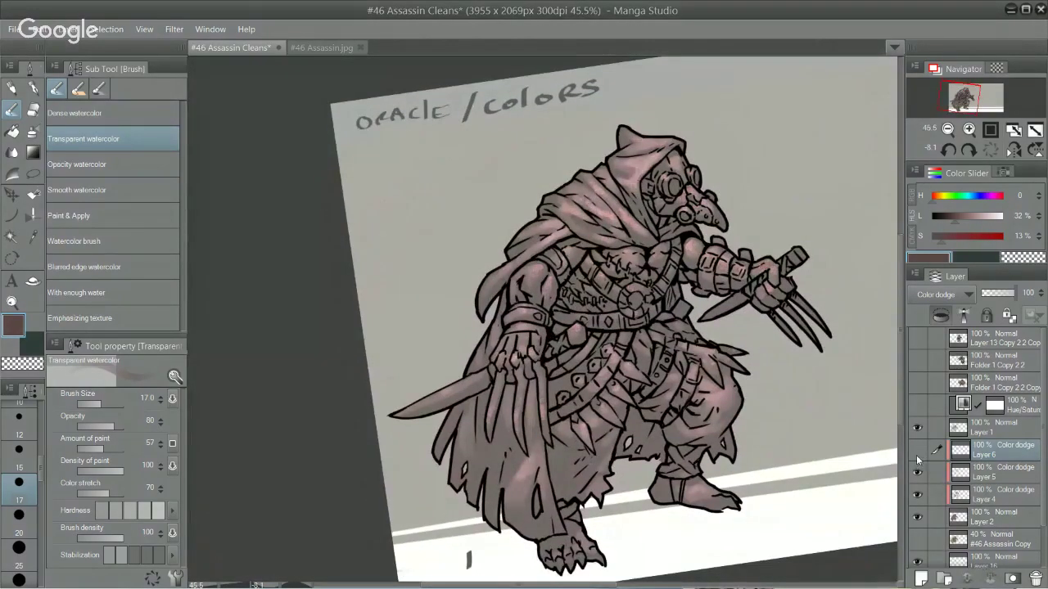
{"action": "left_click", "coordinate": [916, 452]}
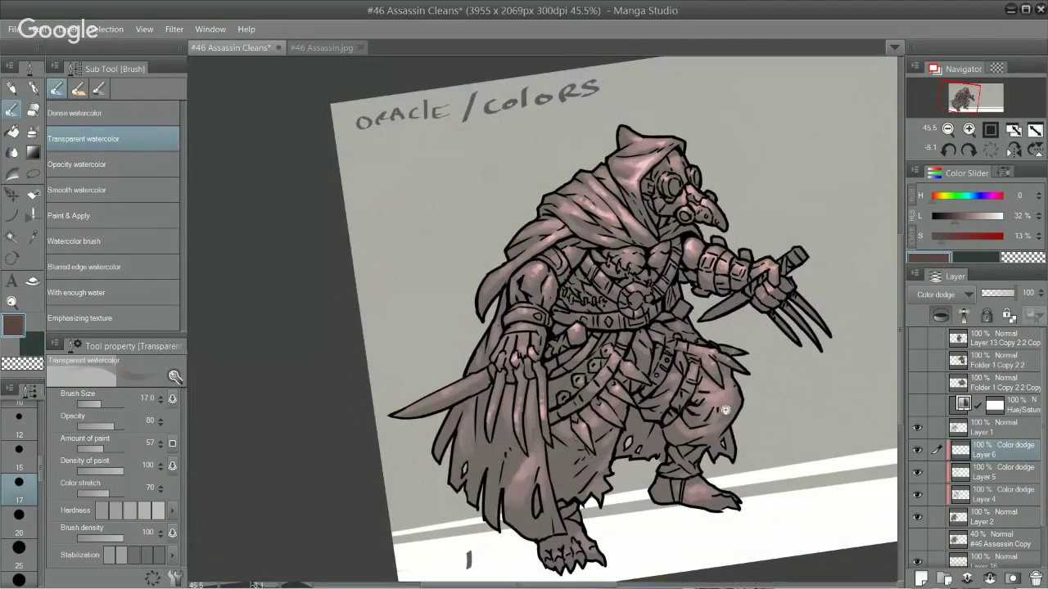
Step: Soften the highlights on the hood and shoulder cloak with the Blend tool at size 25
{"action": "left_click_drag", "start_coordinate": [627, 292], "coordinate": [719, 224]}
{"action": "scroll", "coordinate": [718, 225], "scroll_direction": "up", "scroll_amount": 3}
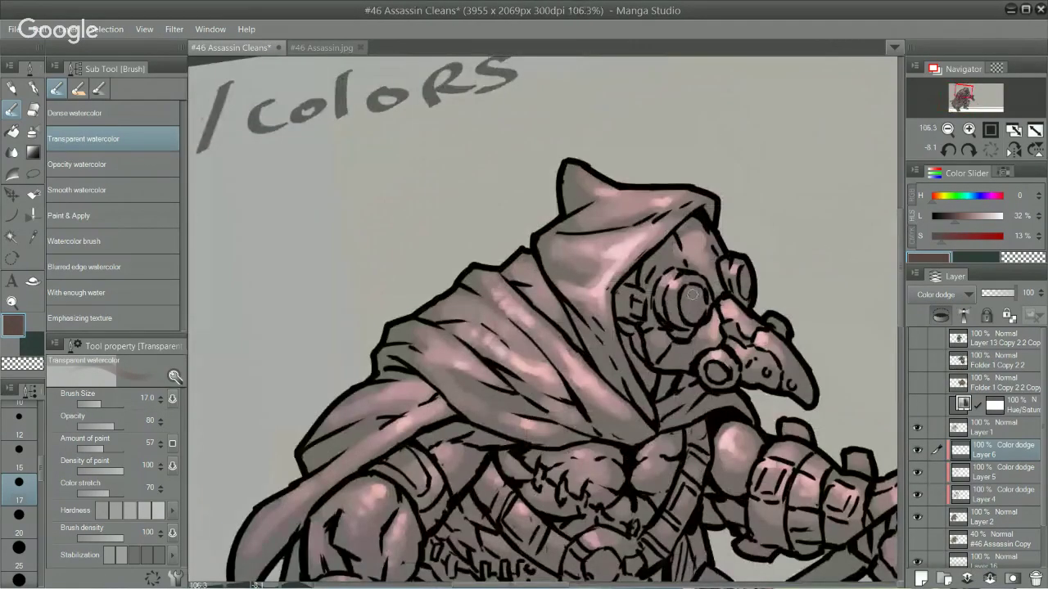
{"action": "key", "text": "j"}
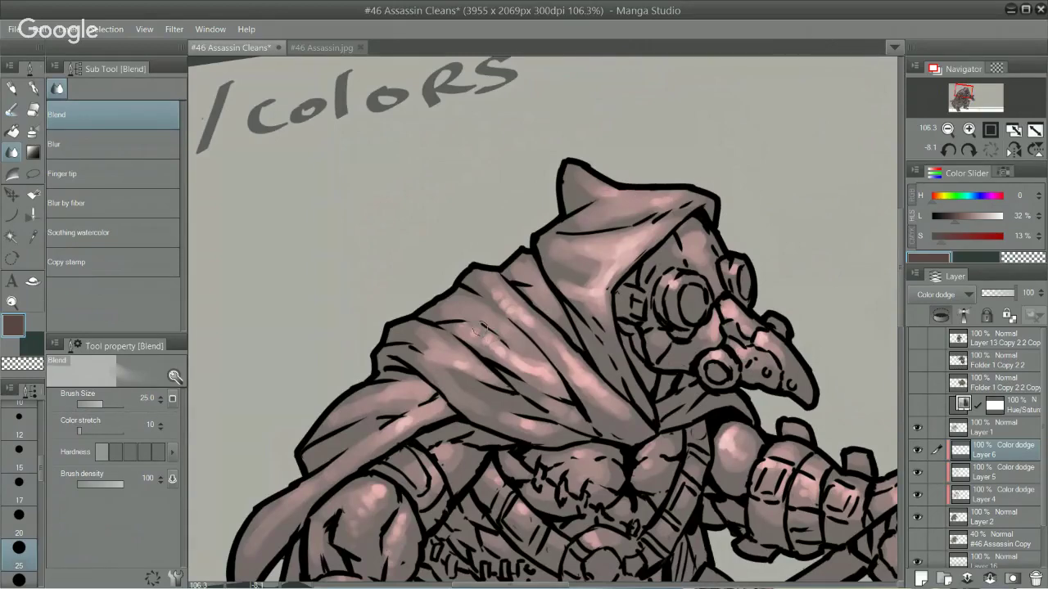
Step: Compare the blended highlights from a distance with Layer 6 hidden and shown
{"action": "scroll", "coordinate": [587, 339], "scroll_direction": "down", "scroll_amount": 4}
{"action": "left_click_drag", "start_coordinate": [606, 337], "coordinate": [701, 312]}
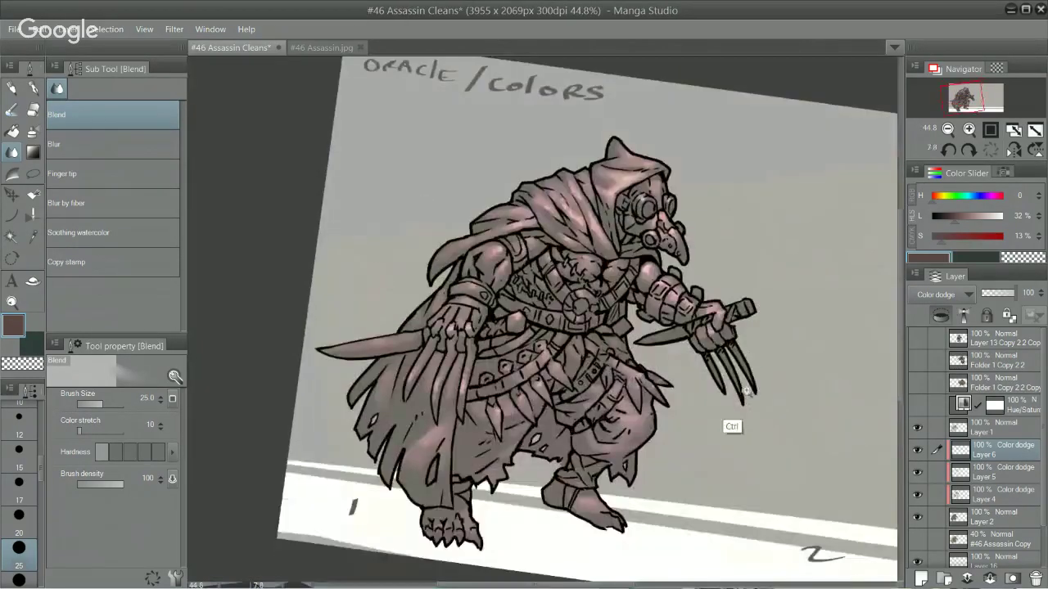
{"action": "left_click_drag", "start_coordinate": [749, 396], "coordinate": [770, 465]}
{"action": "left_click_drag", "start_coordinate": [799, 408], "coordinate": [808, 379]}
{"action": "left_click", "coordinate": [917, 450]}
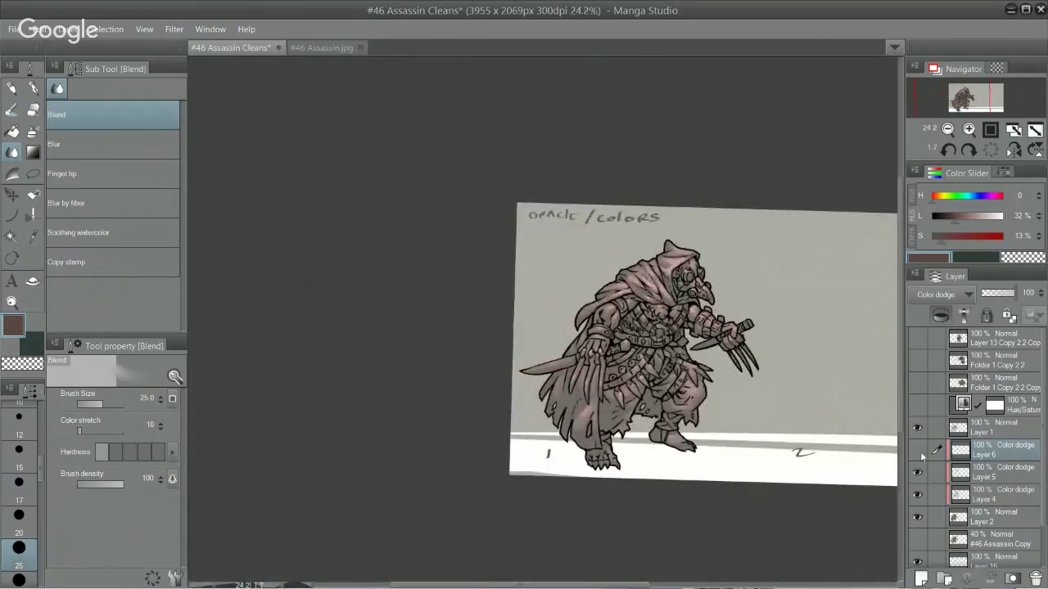
{"action": "left_click", "coordinate": [916, 449]}
Step: Blend the highlight on the far shoulder and check the highlights across the rest of the figure
{"action": "scroll", "coordinate": [736, 315], "scroll_direction": "up", "scroll_amount": 4}
{"action": "scroll", "coordinate": [741, 307], "scroll_direction": "up", "scroll_amount": 1}
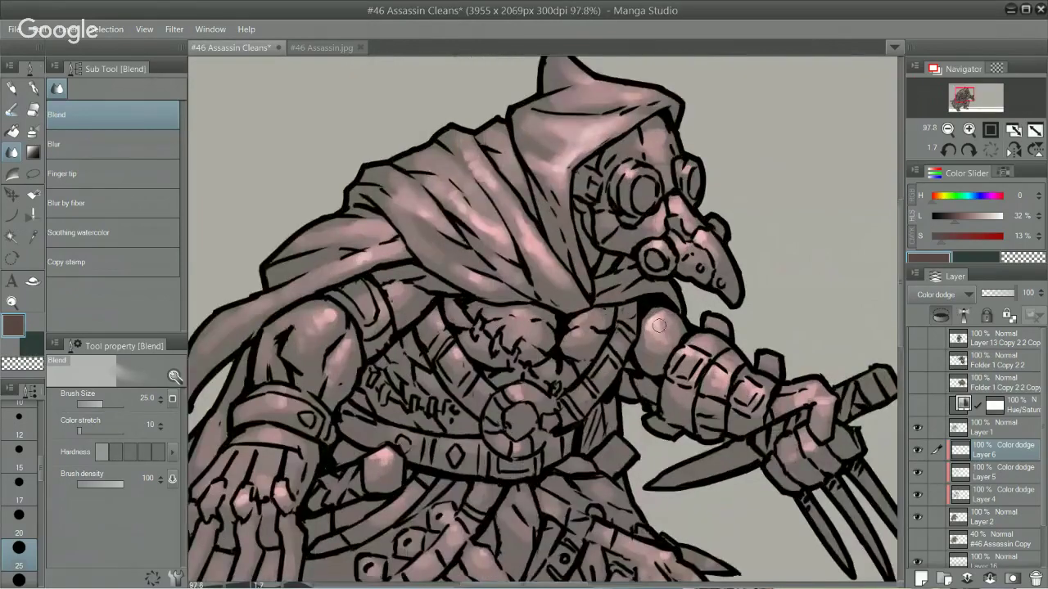
{"action": "scroll", "coordinate": [733, 390], "scroll_direction": "down", "scroll_amount": 2}
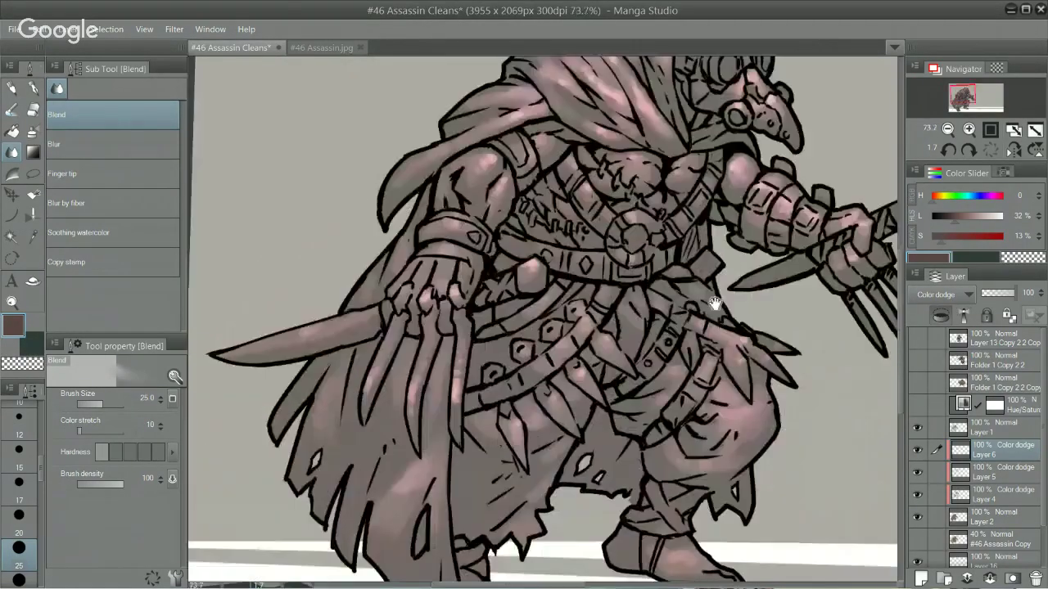
{"action": "scroll", "coordinate": [713, 303], "scroll_direction": "up", "scroll_amount": 1}
{"action": "scroll", "coordinate": [660, 427], "scroll_direction": "down", "scroll_amount": 1}
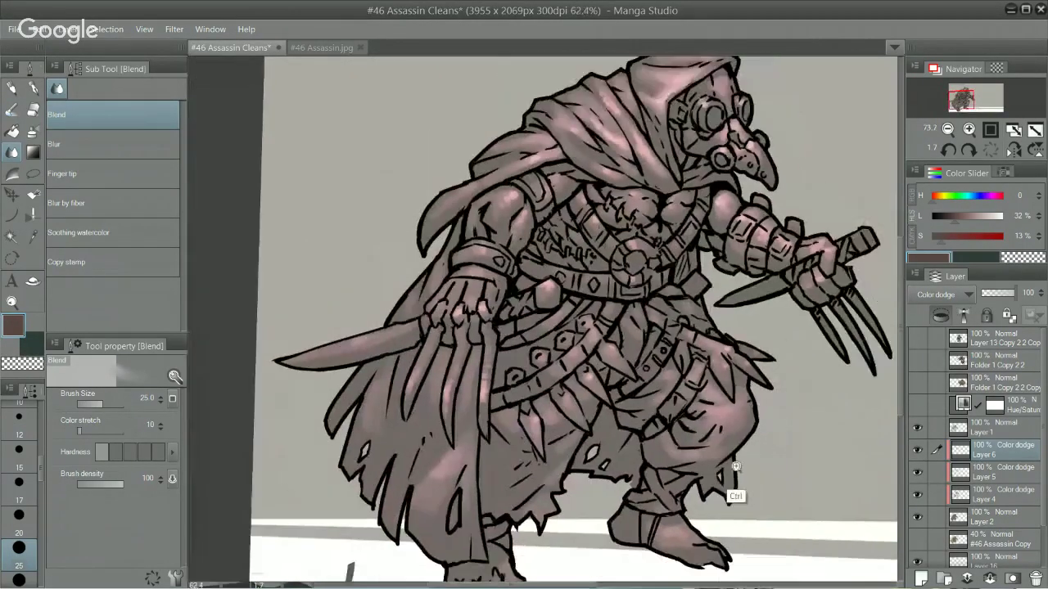
{"action": "scroll", "coordinate": [732, 421], "scroll_direction": "down", "scroll_amount": 1}
{"action": "scroll", "coordinate": [732, 422], "scroll_direction": "down", "scroll_amount": 1}
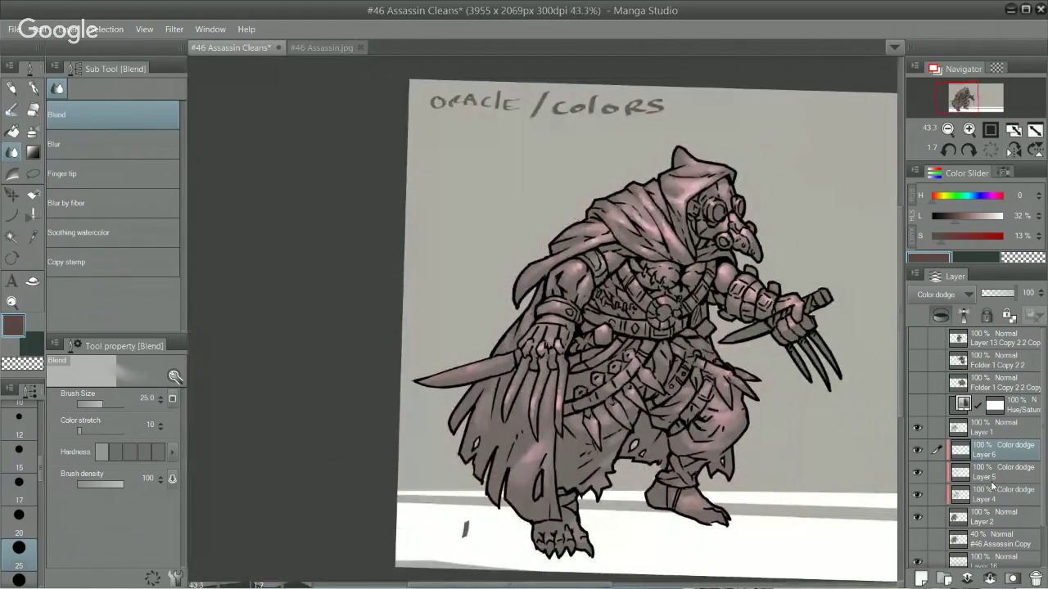
Step: Work a highlight onto the near knife blade on Layer 6 using Dense watercolor at size 30 and the Blend tool
{"action": "key", "text": "b"}
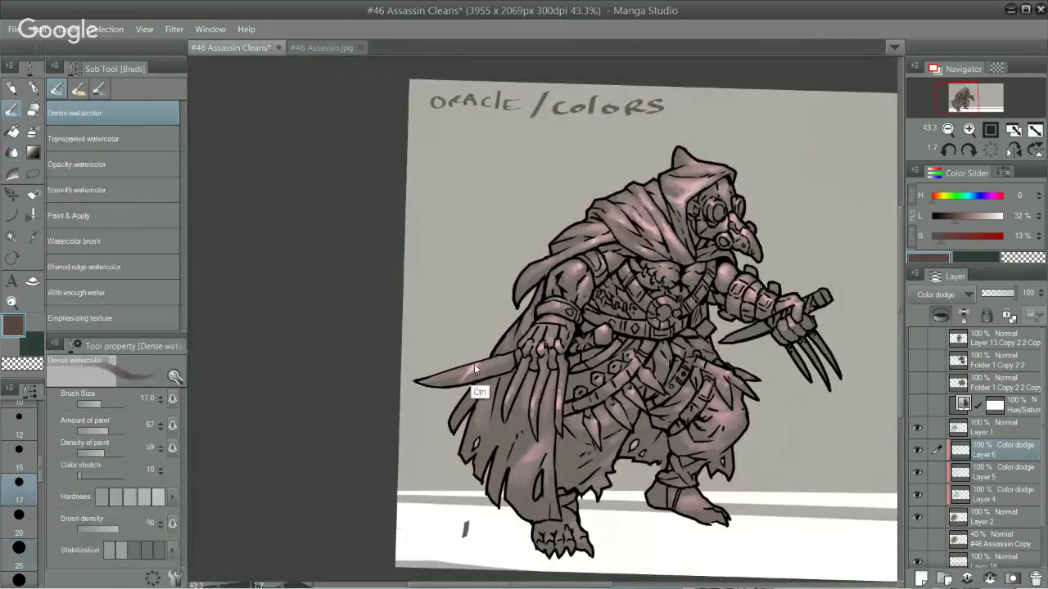
{"action": "key", "text": "bracketright"}
{"action": "key", "text": "bracketright"}
{"action": "key", "text": "bracketright"}
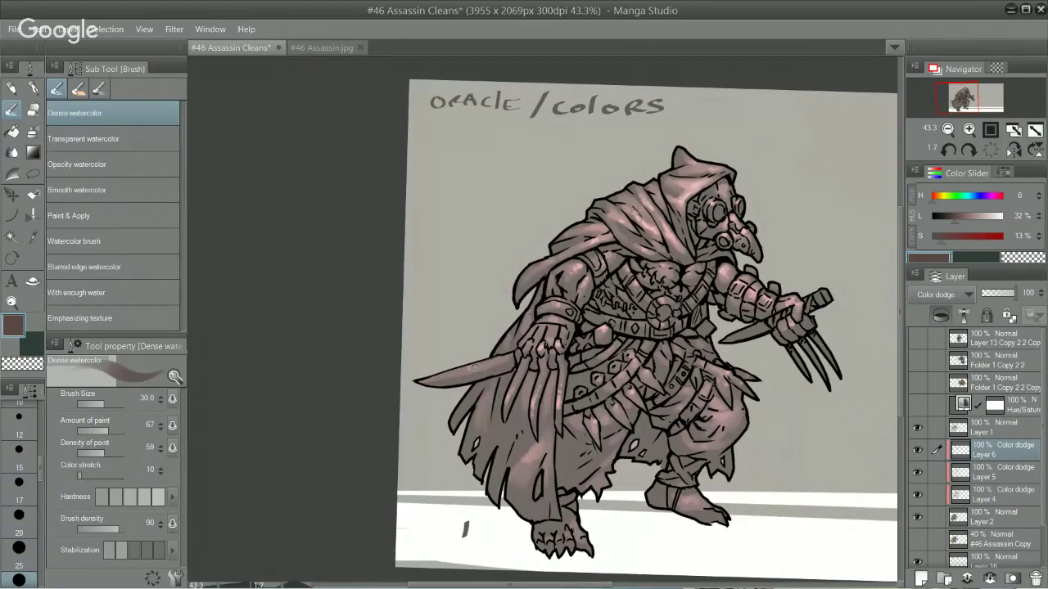
{"action": "left_click_drag", "start_coordinate": [476, 366], "coordinate": [459, 384]}
{"action": "key", "text": "ctrl+z"}
{"action": "key", "text": "j"}
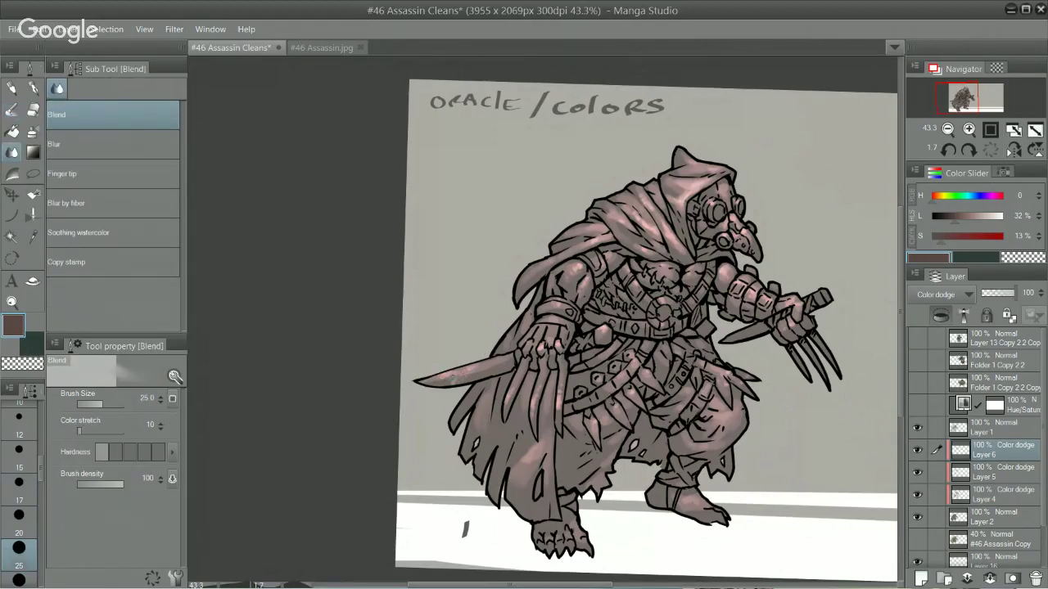
{"action": "key", "text": "b"}
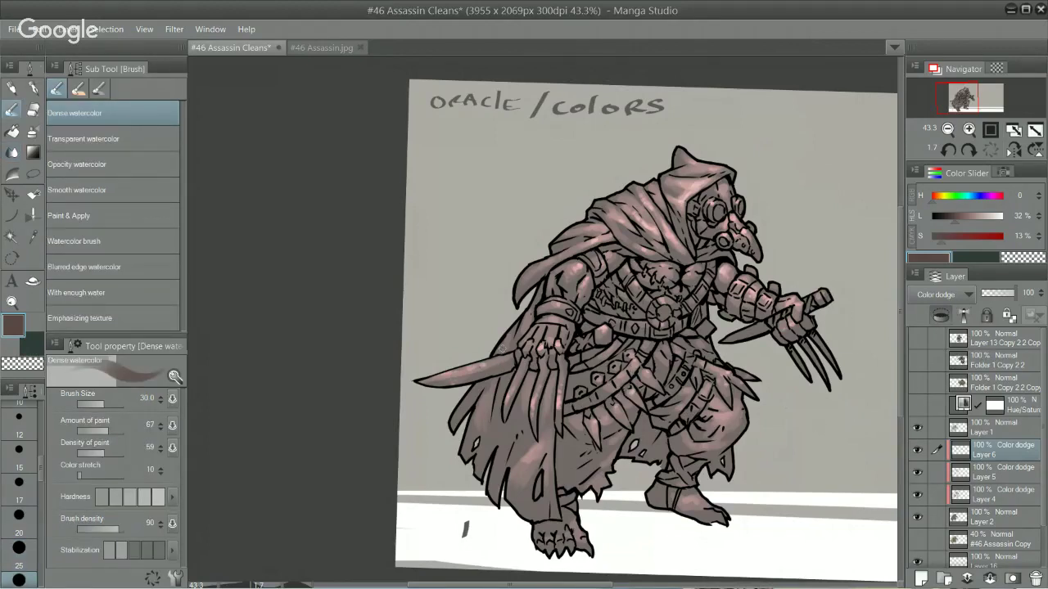
Step: Paint a highlight along the near knife blade on Layer 4 with Dense watercolor and check the whole figure
{"action": "left_click", "coordinate": [1008, 476]}
{"action": "left_click", "coordinate": [1009, 492]}
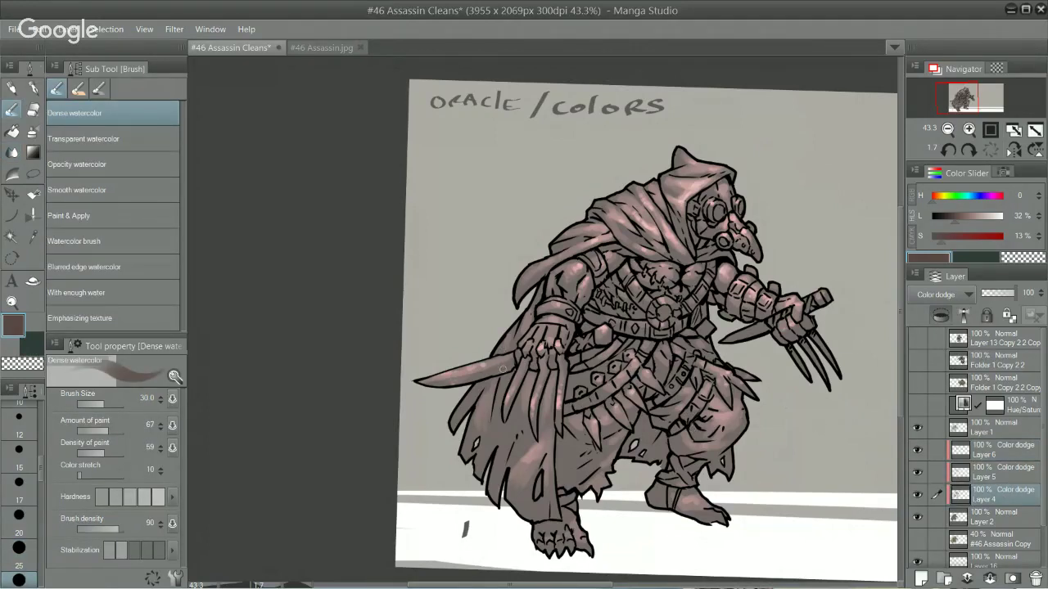
{"action": "mouse_move", "coordinate": [468, 373]}
{"action": "left_mouse_down"}
{"action": "mouse_move", "coordinate": [477, 370]}
{"action": "mouse_move", "coordinate": [433, 381]}
{"action": "left_mouse_up"}
{"action": "key", "text": "ctrl"}
{"action": "left_click_drag", "start_coordinate": [630, 369], "coordinate": [573, 369]}
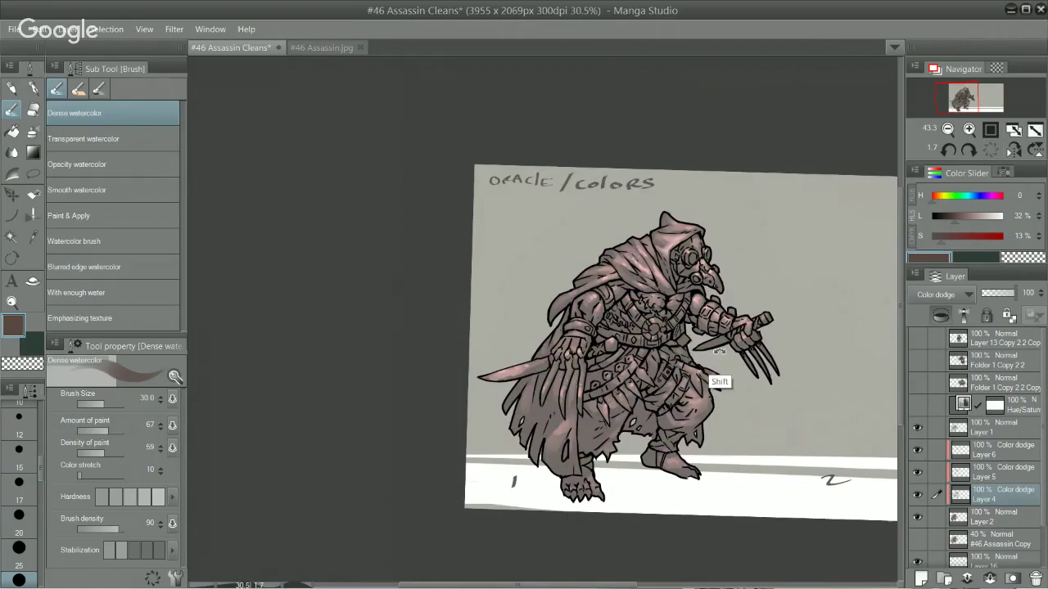
{"action": "left_click_drag", "start_coordinate": [747, 348], "coordinate": [745, 286]}
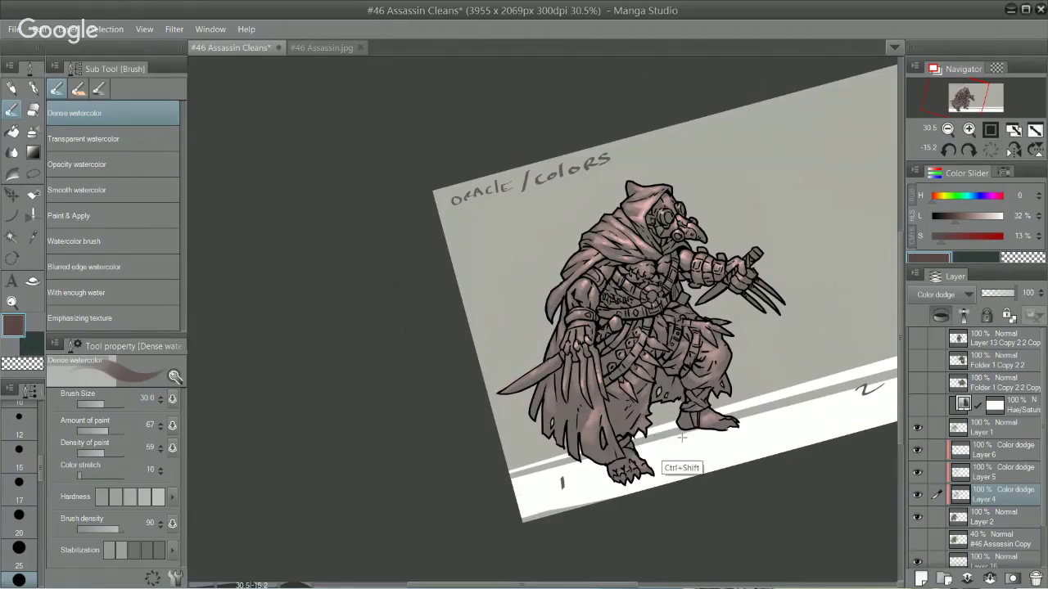
{"action": "key", "text": "shift"}
Step: Open the #46 Assassin.jpg reference and examine the lighting and shading on both assassin sketches
{"action": "left_click", "coordinate": [321, 47]}
{"action": "left_click_drag", "start_coordinate": [647, 494], "coordinate": [709, 473]}
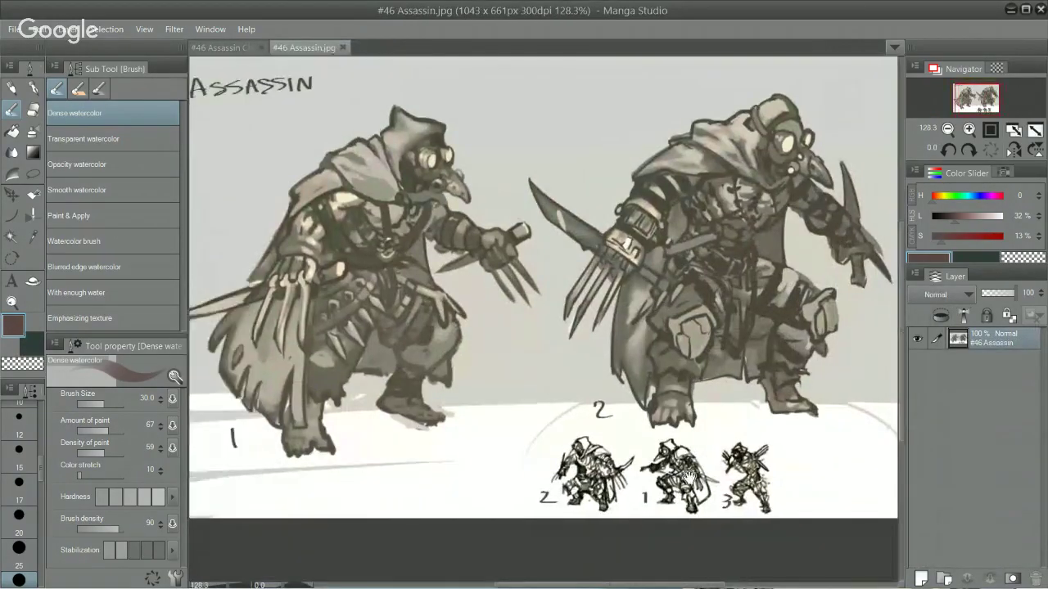
{"action": "left_click_drag", "start_coordinate": [625, 469], "coordinate": [654, 474]}
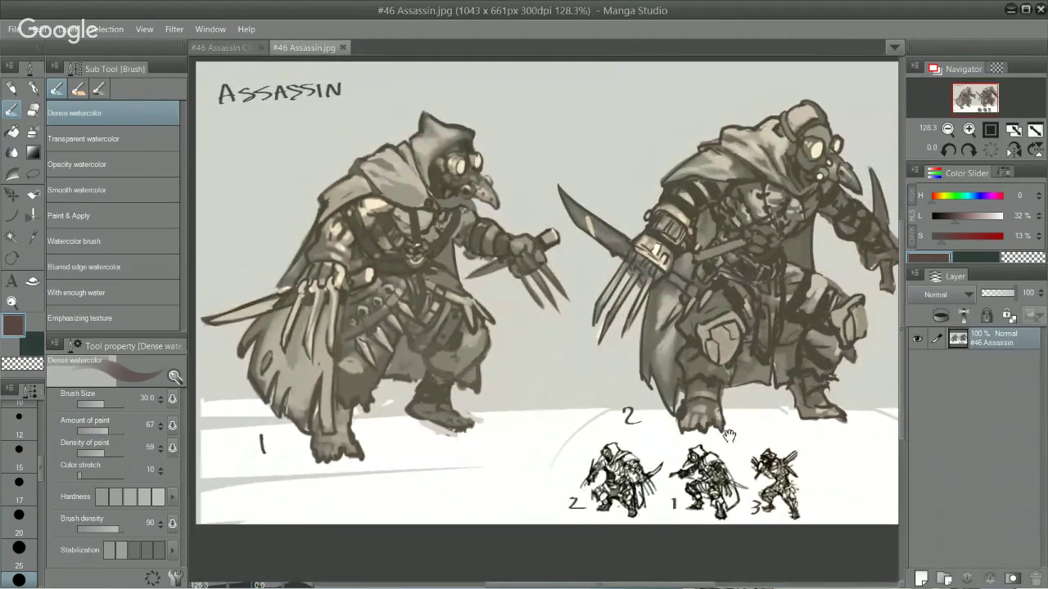
{"action": "left_click_drag", "start_coordinate": [745, 432], "coordinate": [672, 436]}
{"action": "left_click_drag", "start_coordinate": [790, 255], "coordinate": [823, 255]}
{"action": "left_click_drag", "start_coordinate": [792, 292], "coordinate": [727, 365]}
{"action": "mouse_move", "coordinate": [524, 437]}
{"action": "left_mouse_down"}
{"action": "mouse_move", "coordinate": [672, 371]}
{"action": "mouse_move", "coordinate": [619, 425]}
{"action": "mouse_move", "coordinate": [692, 412]}
{"action": "left_mouse_up"}
{"action": "left_click_drag", "start_coordinate": [439, 406], "coordinate": [611, 407]}
{"action": "left_click_drag", "start_coordinate": [681, 419], "coordinate": [299, 421]}
{"action": "left_click_drag", "start_coordinate": [676, 370], "coordinate": [856, 354]}
{"action": "left_click_drag", "start_coordinate": [404, 440], "coordinate": [664, 343]}
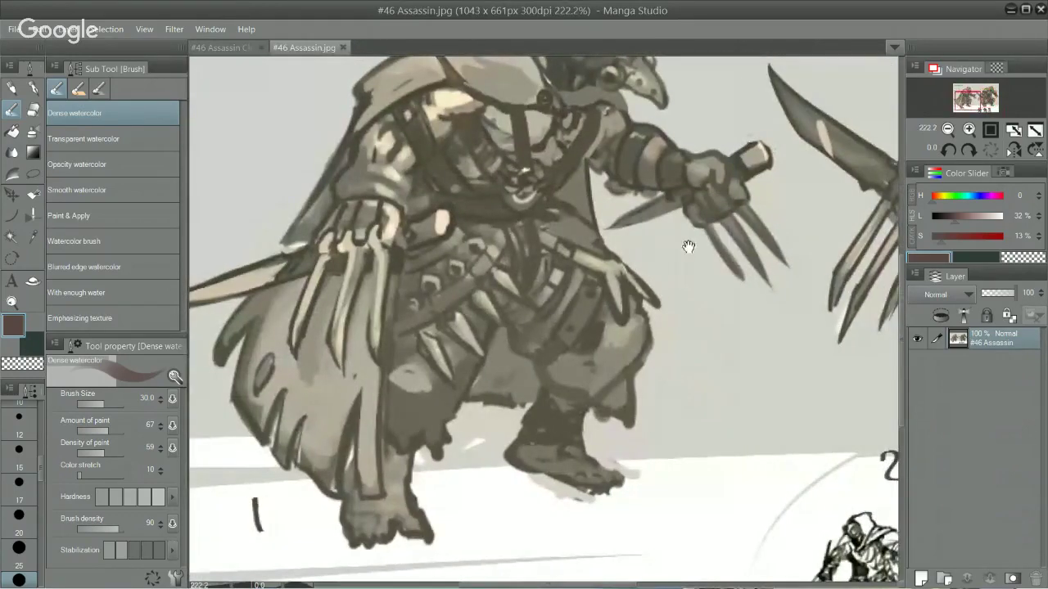
Step: Examine the values on the second assassin up close, and return to the cloak and claws of the first
{"action": "left_click_drag", "start_coordinate": [785, 339], "coordinate": [182, 407]}
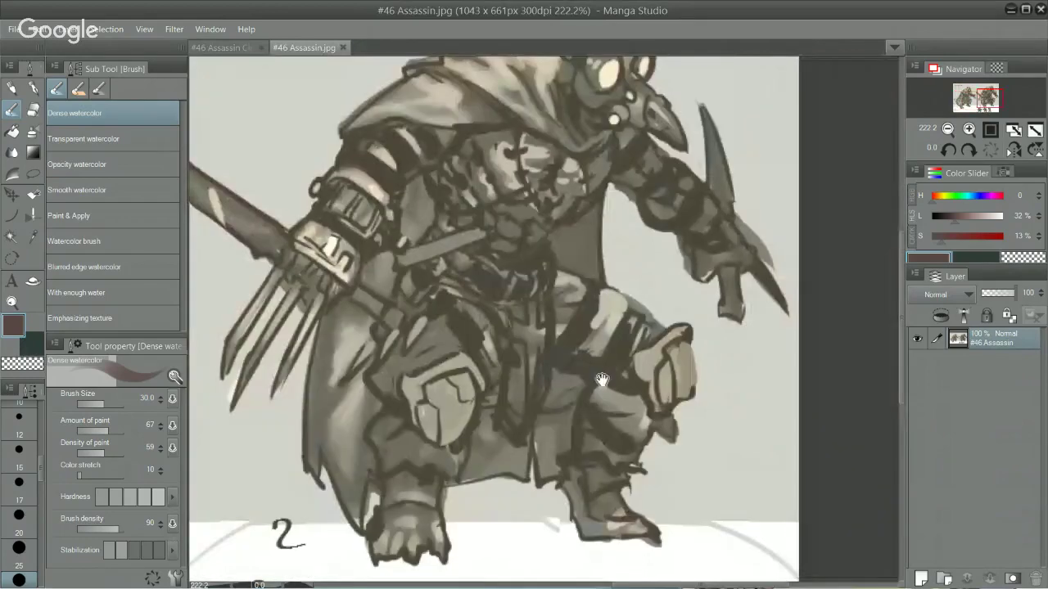
{"action": "left_click_drag", "start_coordinate": [602, 379], "coordinate": [709, 336]}
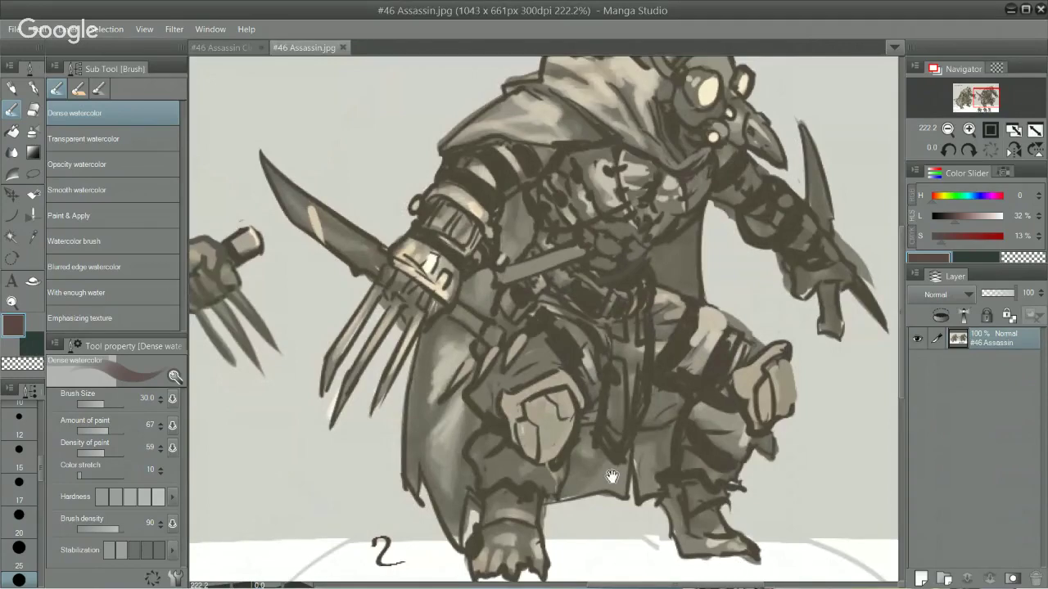
{"action": "scroll", "coordinate": [611, 476], "scroll_direction": "down", "scroll_amount": 5}
{"action": "left_click_drag", "start_coordinate": [416, 446], "coordinate": [580, 446]}
{"action": "left_click_drag", "start_coordinate": [213, 273], "coordinate": [480, 457]}
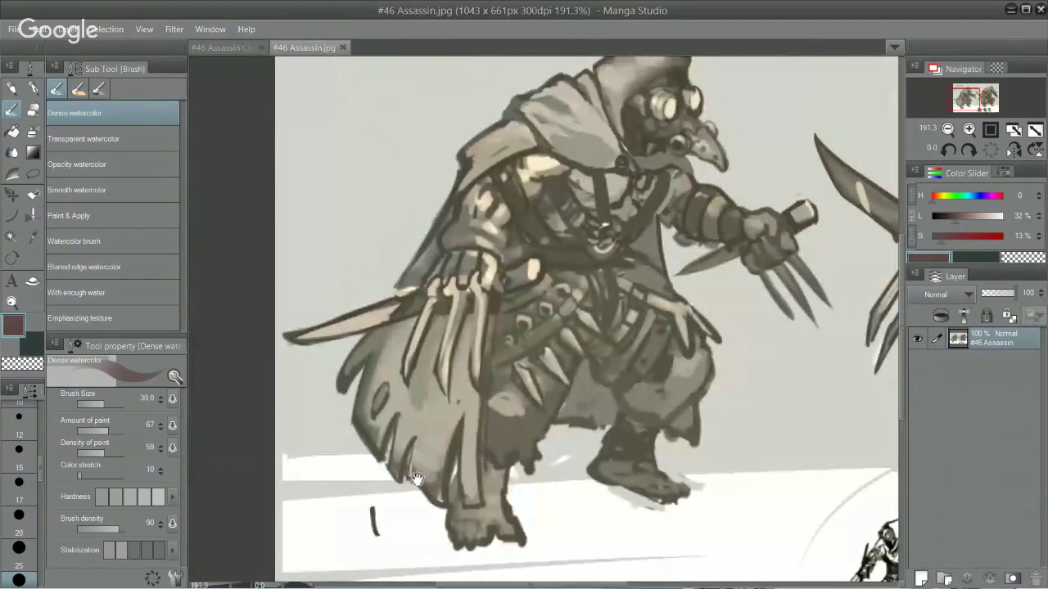
Step: Look over both figures in the #46 Assassin.jpg reference painting and return to the #46 Assassin Cleans drawing
{"action": "left_click_drag", "start_coordinate": [663, 442], "coordinate": [631, 459]}
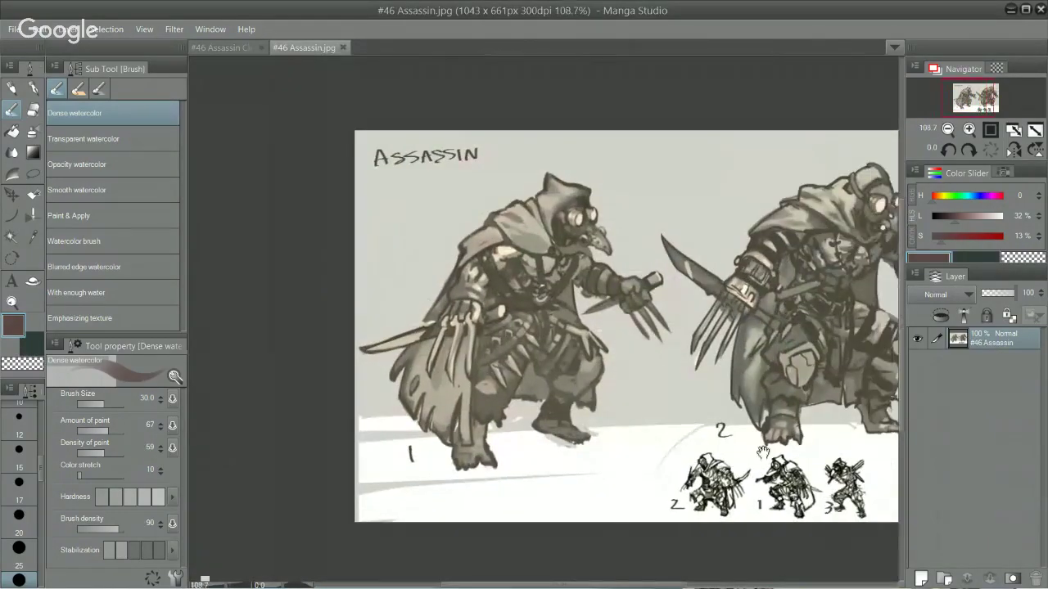
{"action": "left_click_drag", "start_coordinate": [749, 439], "coordinate": [682, 427]}
{"action": "left_click_drag", "start_coordinate": [564, 369], "coordinate": [496, 354]}
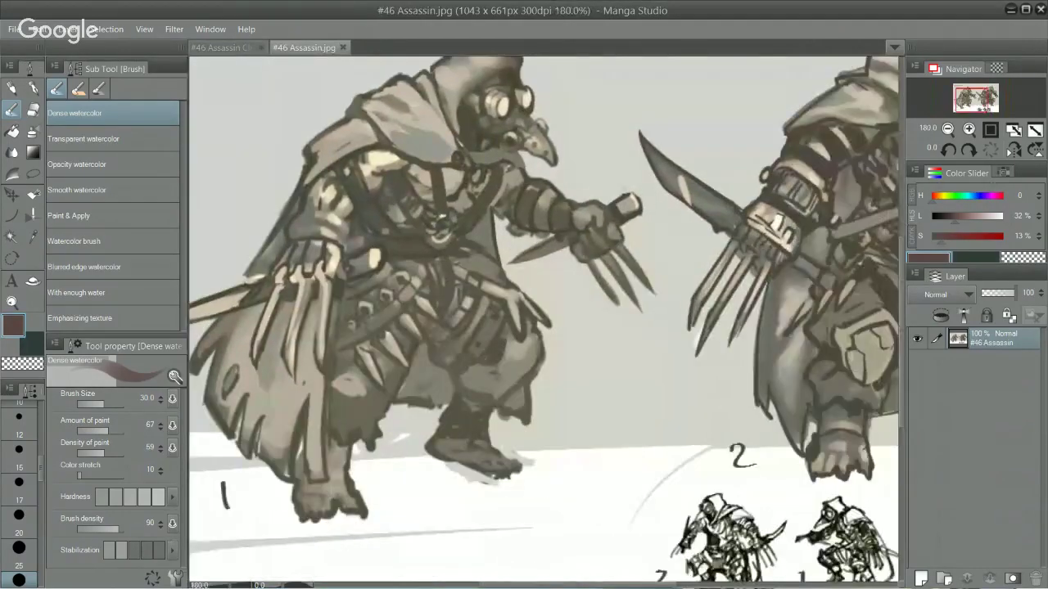
{"action": "left_click", "coordinate": [230, 47]}
Step: Paint a highlight along the curved blade with the watercolor brushes on the Color dodge layers and soften it with Blend
{"action": "left_click_drag", "start_coordinate": [761, 283], "coordinate": [736, 474]}
{"action": "left_click_drag", "start_coordinate": [770, 378], "coordinate": [774, 303]}
{"action": "left_click", "coordinate": [113, 138]}
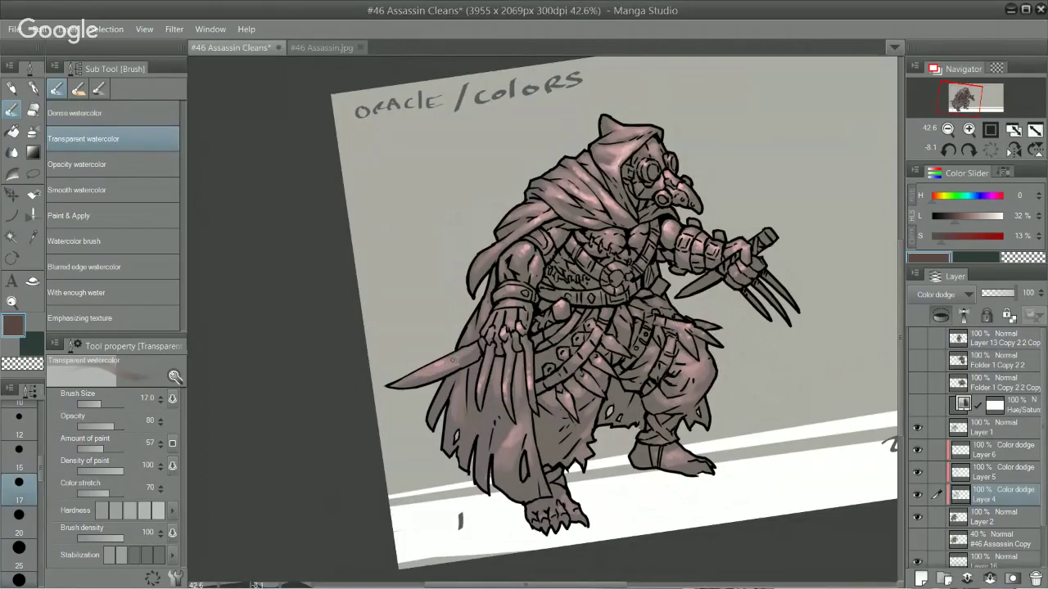
{"action": "left_click_drag", "start_coordinate": [444, 373], "coordinate": [419, 381]}
{"action": "left_click", "coordinate": [1006, 477]}
{"action": "left_click", "coordinate": [112, 164]}
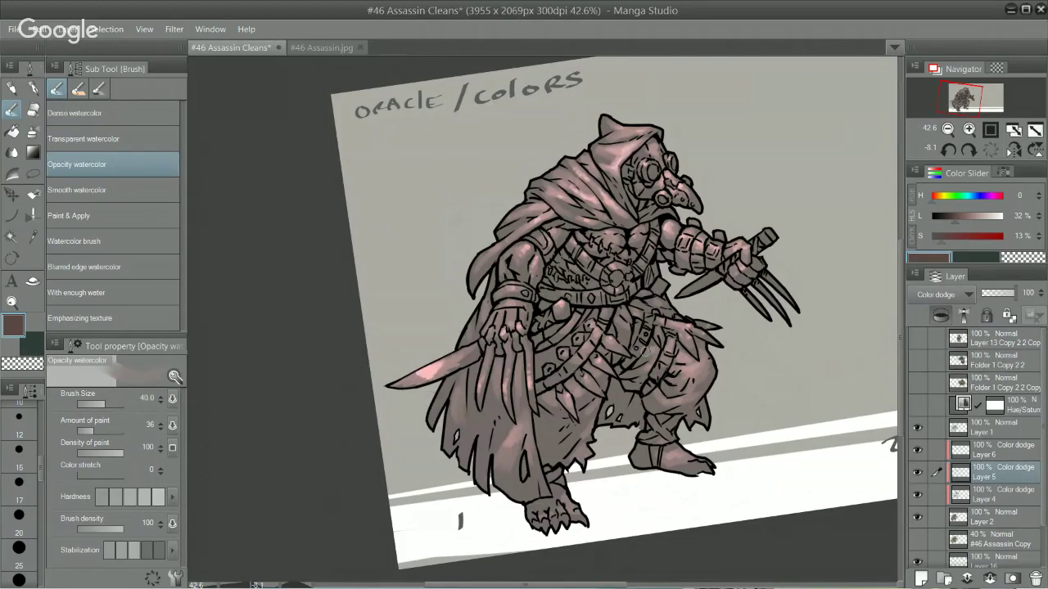
{"action": "key", "text": "j"}
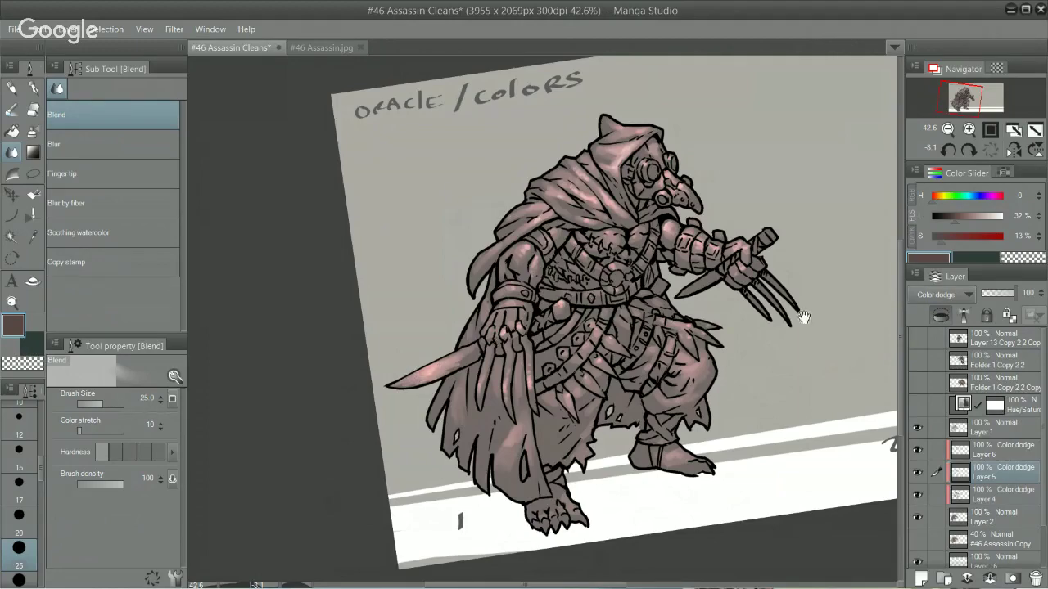
Step: Compare the figure's shading with Layer 5 hidden and shown, keeping Layer 5 visible and active
{"action": "scroll", "coordinate": [798, 318], "scroll_direction": "down", "scroll_amount": 3}
{"action": "scroll", "coordinate": [800, 279], "scroll_direction": "up", "scroll_amount": 5}
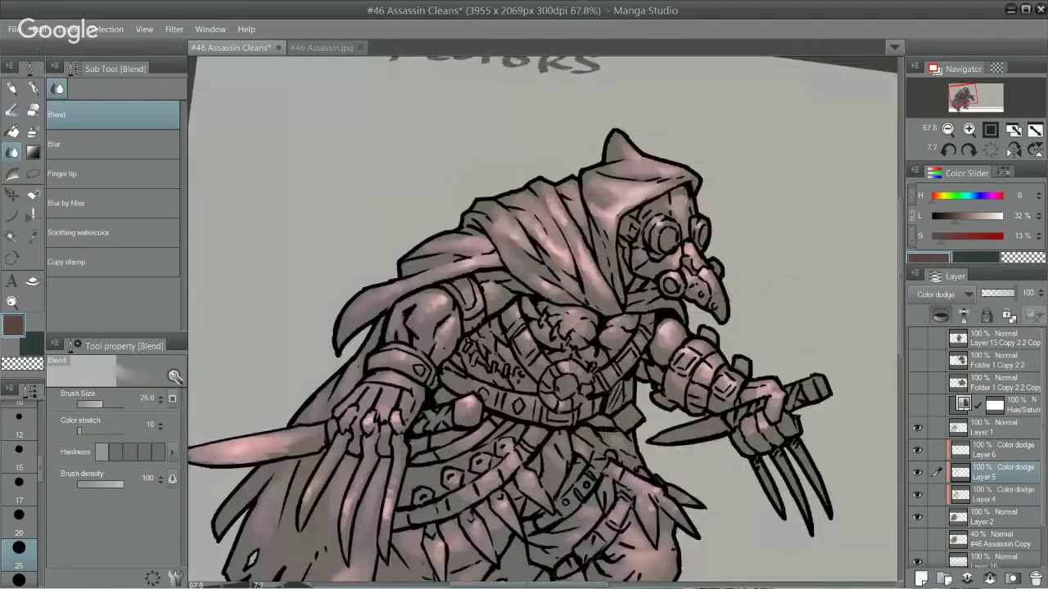
{"action": "left_click", "coordinate": [918, 473]}
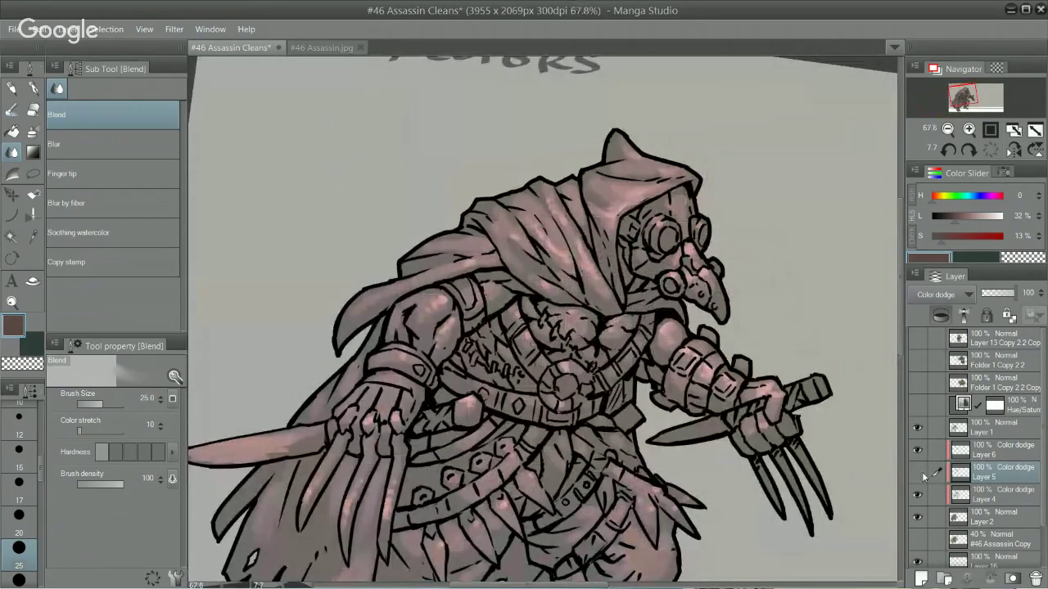
{"action": "left_click", "coordinate": [917, 473]}
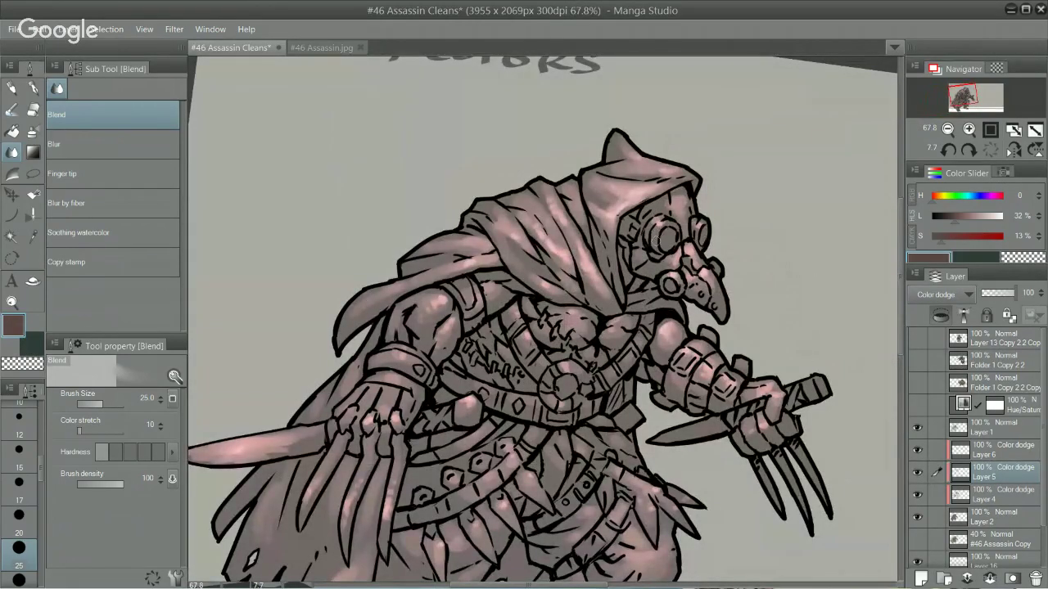
{"action": "left_click", "coordinate": [917, 473]}
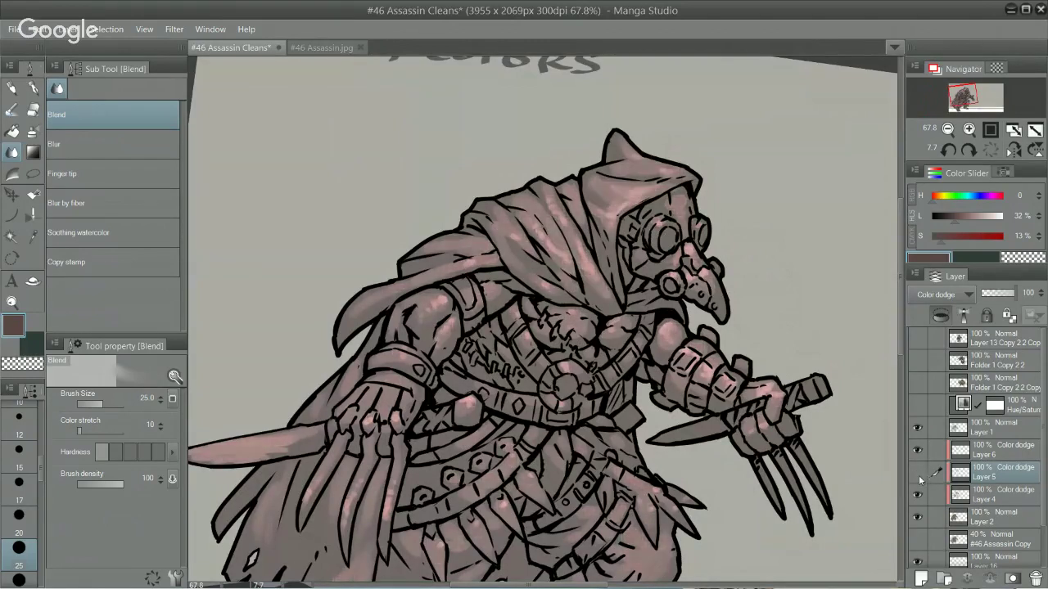
{"action": "left_click", "coordinate": [917, 473]}
{"action": "left_click", "coordinate": [987, 491]}
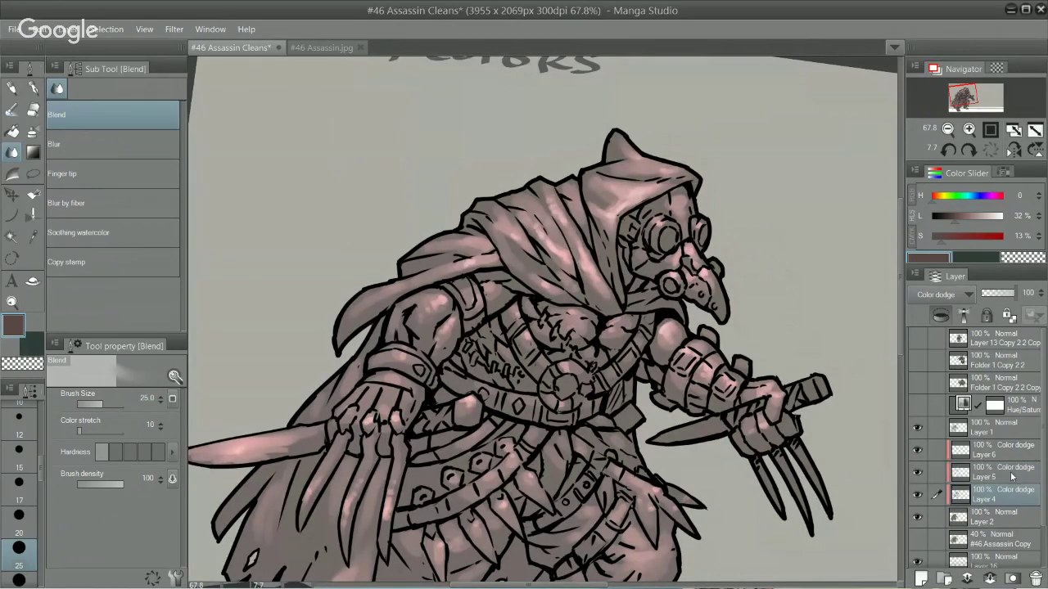
{"action": "left_click", "coordinate": [1012, 475]}
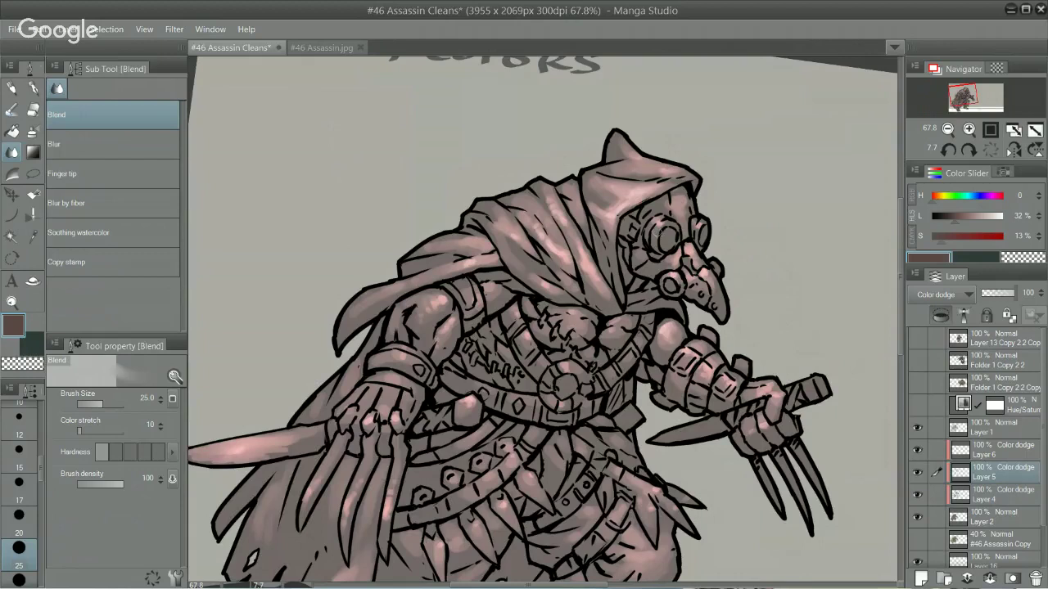
Step: Add a new clipped layer directly above Layer 6 and set its blending mode to Color dodge
{"action": "key", "text": "b"}
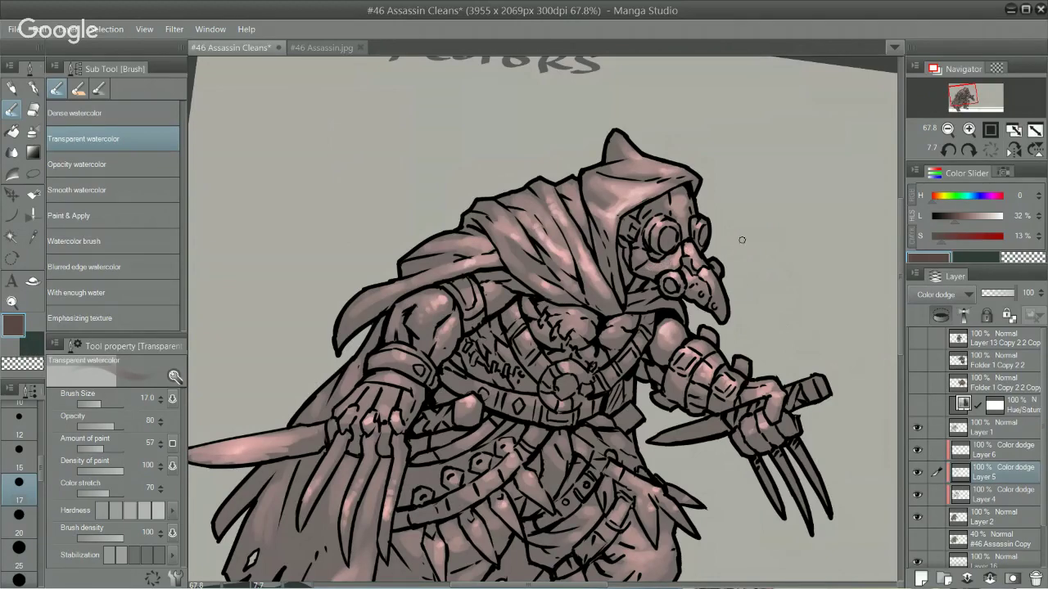
{"action": "left_click_drag", "start_coordinate": [716, 299], "coordinate": [715, 196]}
{"action": "left_click_drag", "start_coordinate": [787, 325], "coordinate": [643, 329]}
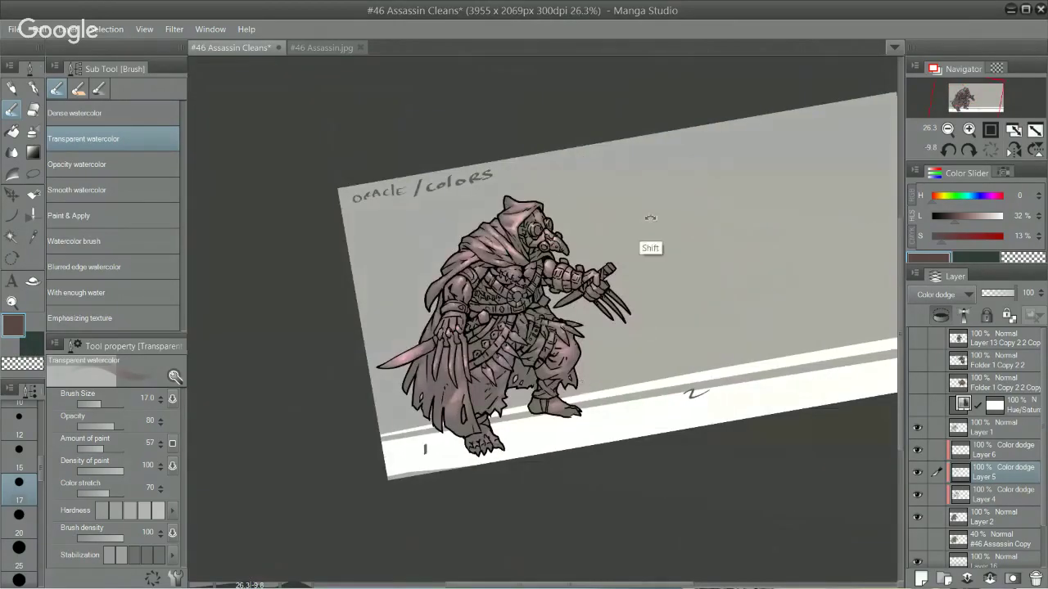
{"action": "left_click_drag", "start_coordinate": [650, 218], "coordinate": [647, 363]}
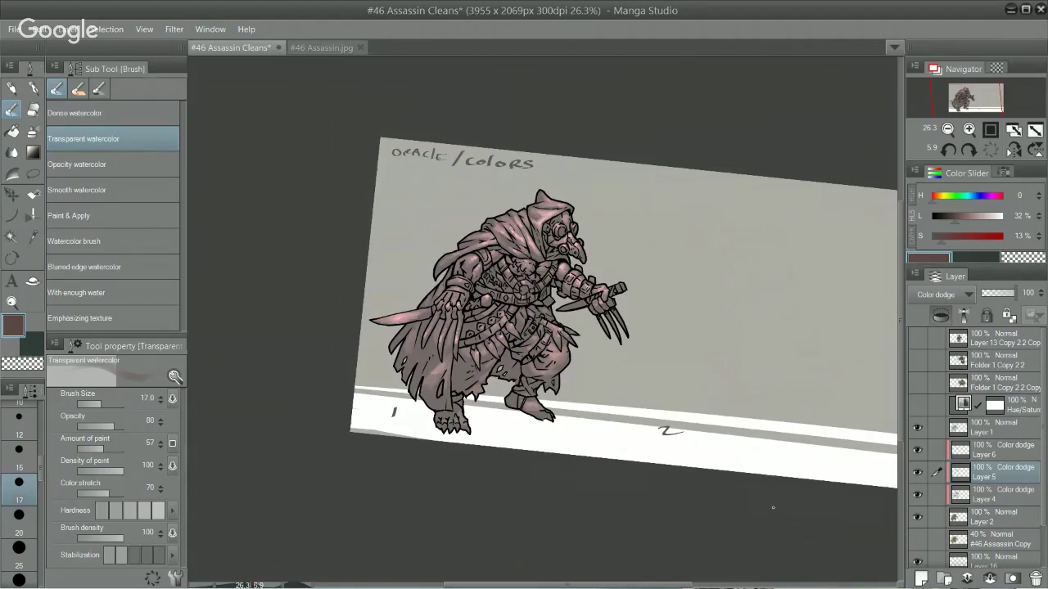
{"action": "scroll", "coordinate": [561, 360], "scroll_direction": "up", "scroll_amount": 1}
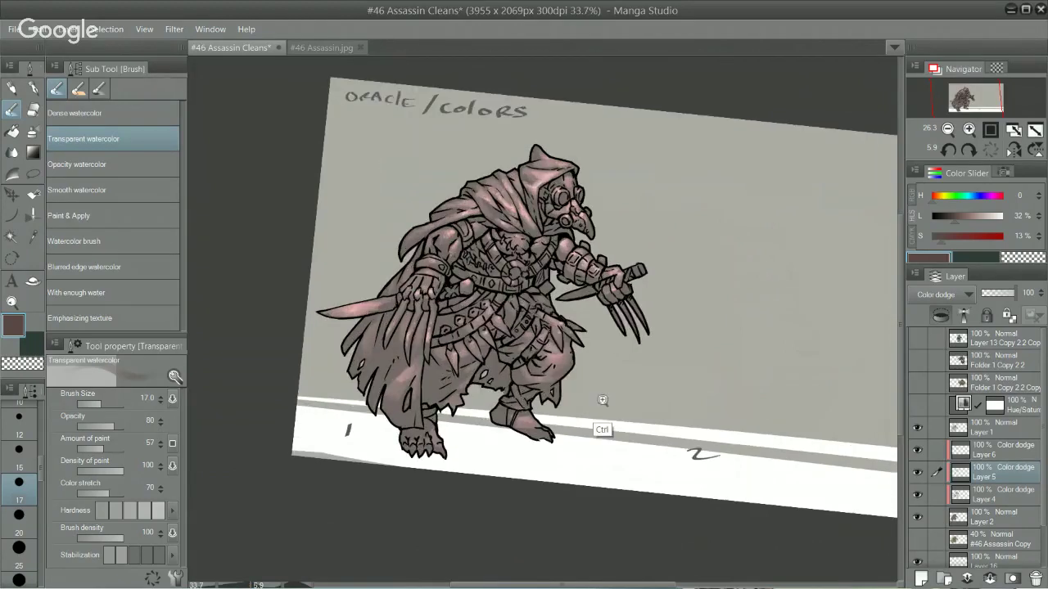
{"action": "left_click_drag", "start_coordinate": [602, 401], "coordinate": [597, 422]}
{"action": "left_click_drag", "start_coordinate": [695, 395], "coordinate": [644, 440]}
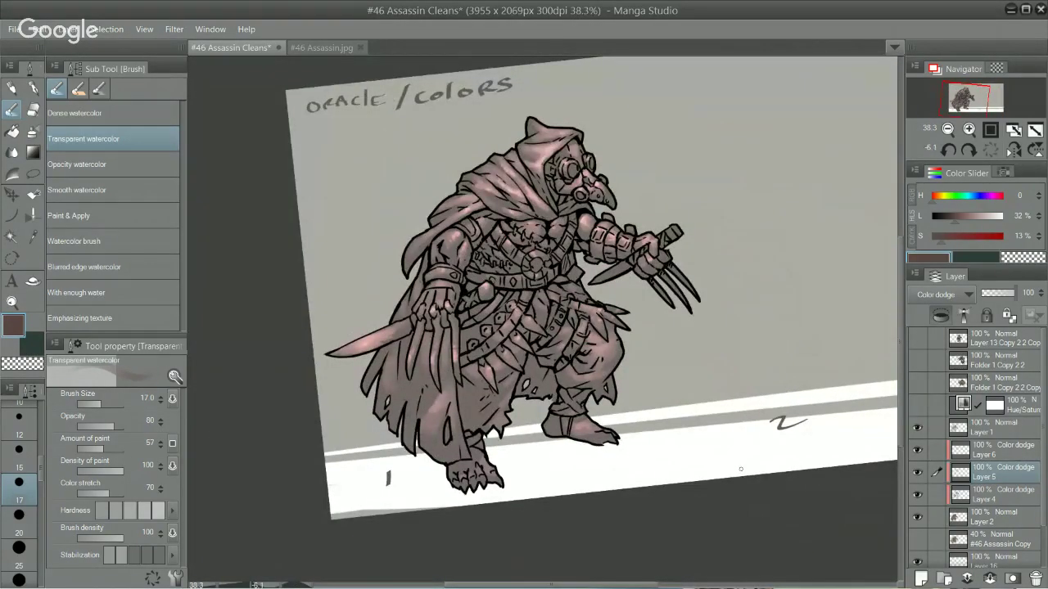
{"action": "left_click", "coordinate": [921, 578]}
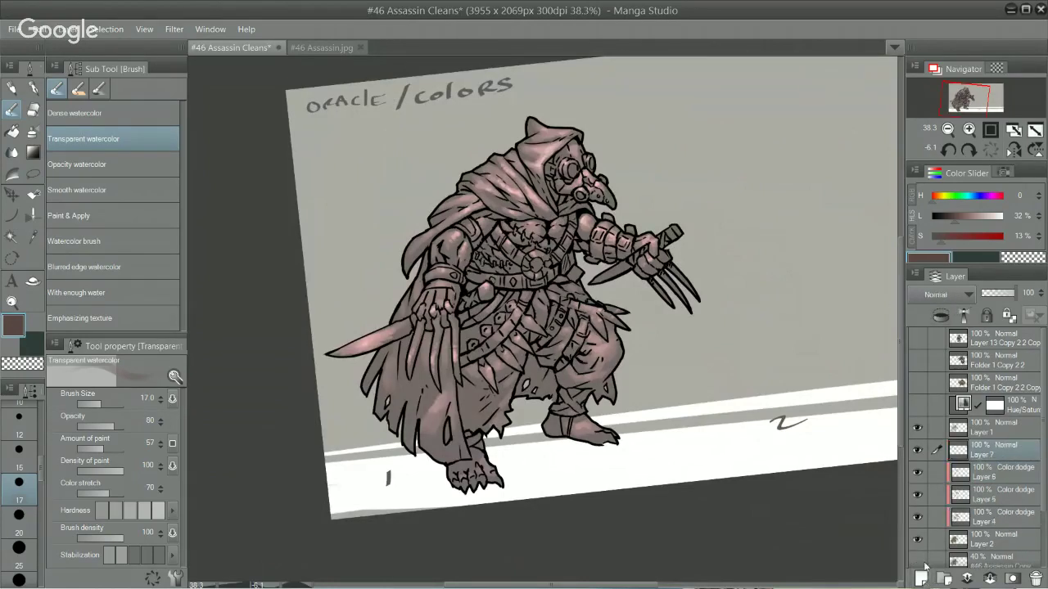
{"action": "left_click", "coordinate": [941, 294]}
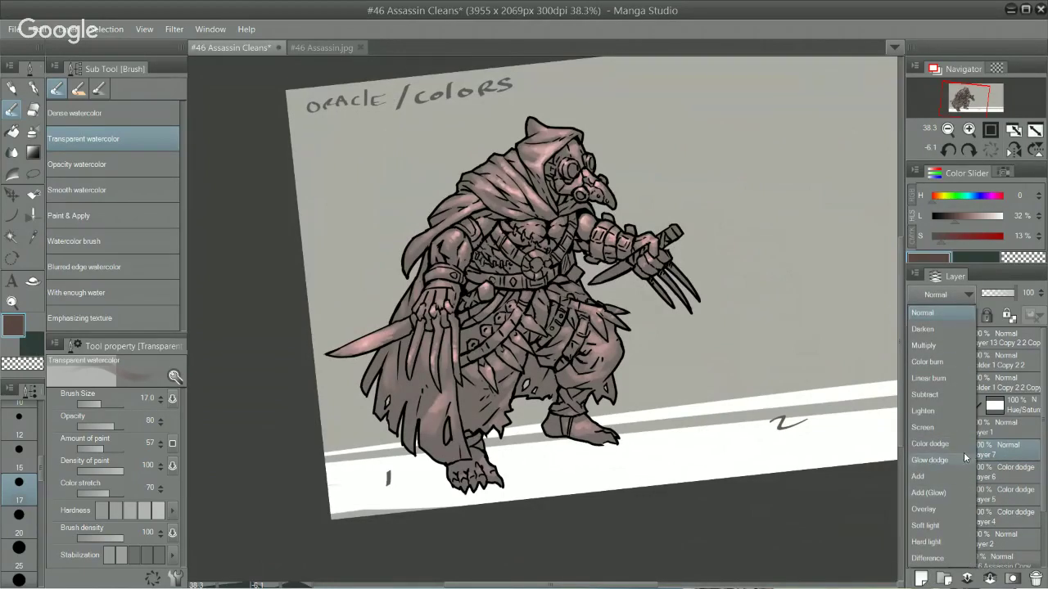
{"action": "left_click", "coordinate": [963, 450]}
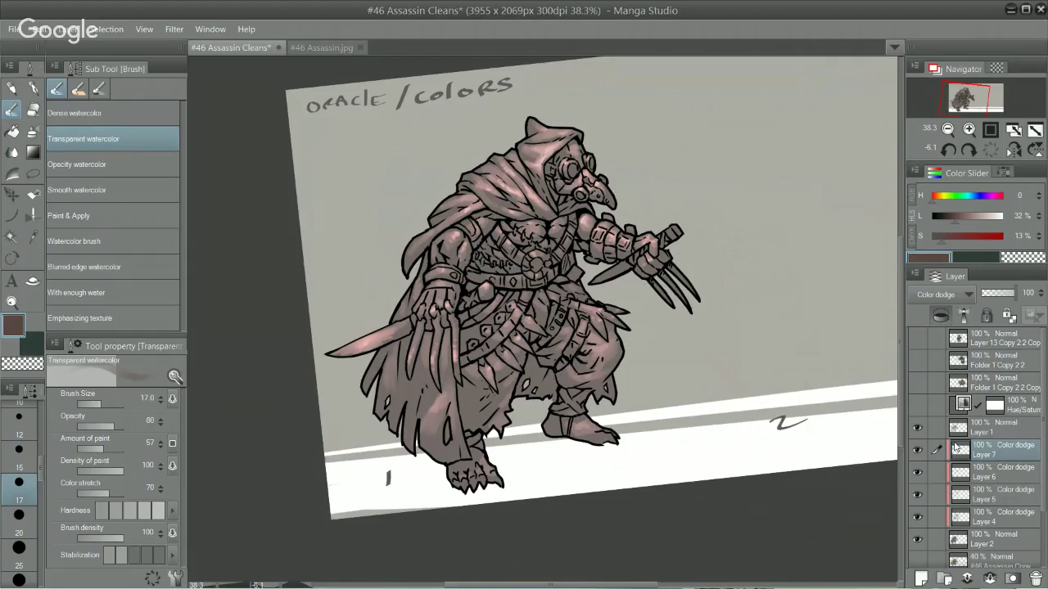
Step: Choose the Opacity watercolor brush and mix a blue-grey paint colour with hue 196 and luminosity 42%
{"action": "scroll", "coordinate": [540, 414], "scroll_direction": "up", "scroll_amount": 1}
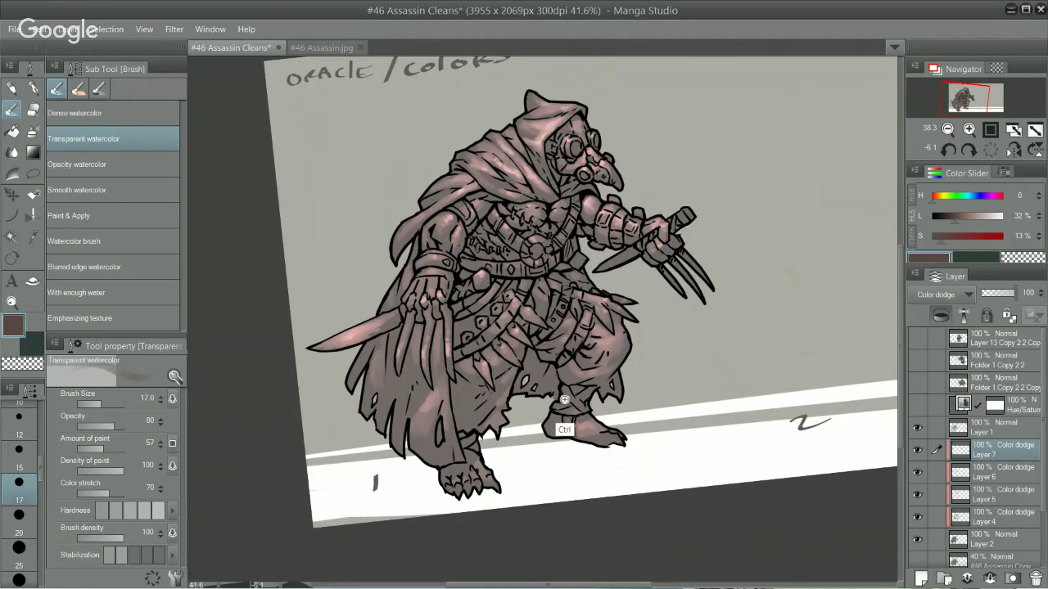
{"action": "left_click_drag", "start_coordinate": [563, 399], "coordinate": [593, 401]}
{"action": "scroll", "coordinate": [758, 479], "scroll_direction": "up", "scroll_amount": 1}
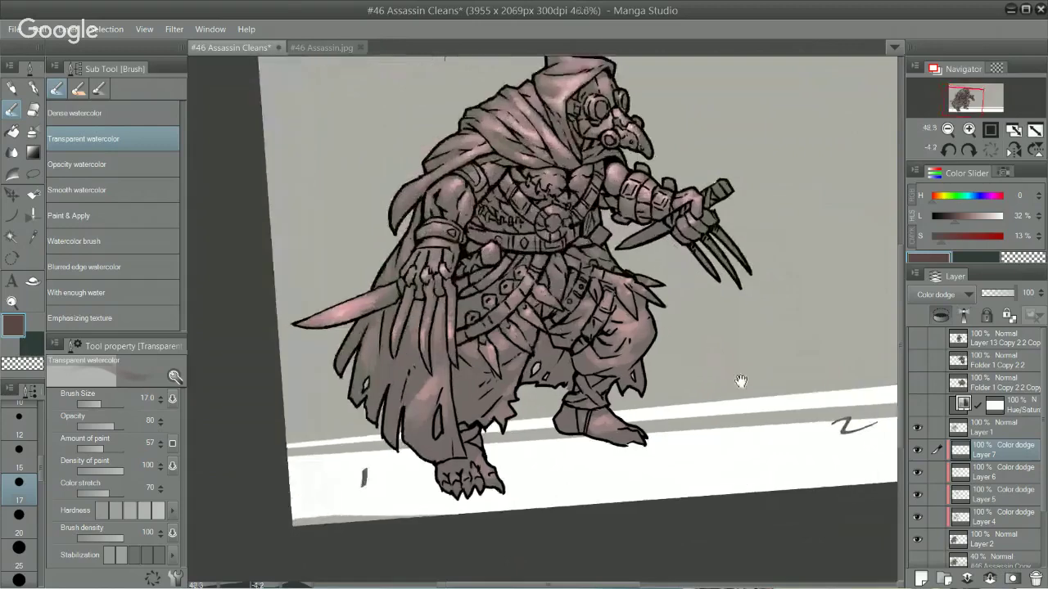
{"action": "left_click_drag", "start_coordinate": [741, 381], "coordinate": [696, 422]}
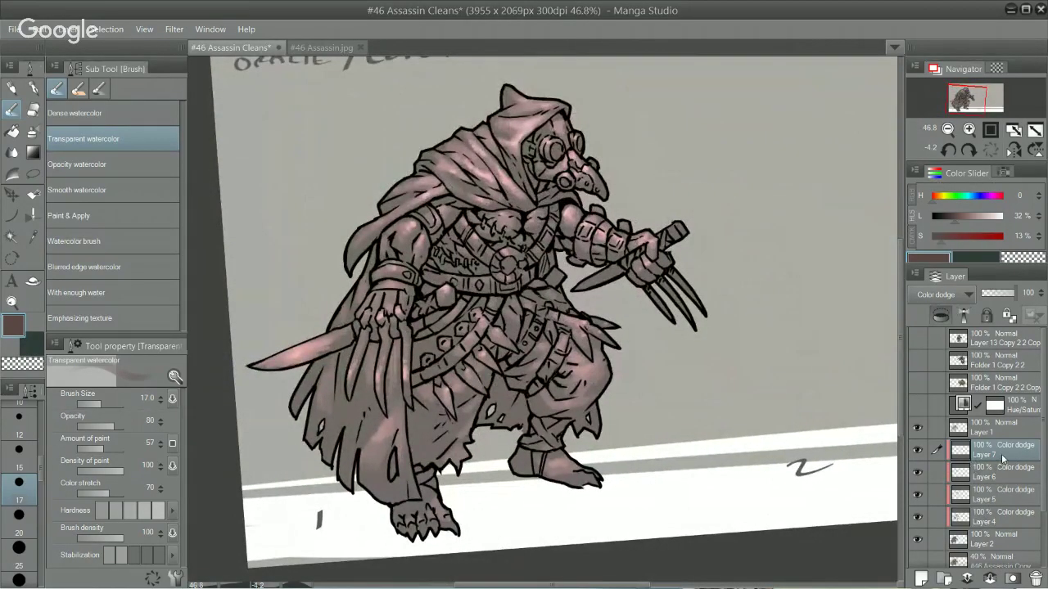
{"action": "key", "text": "period"}
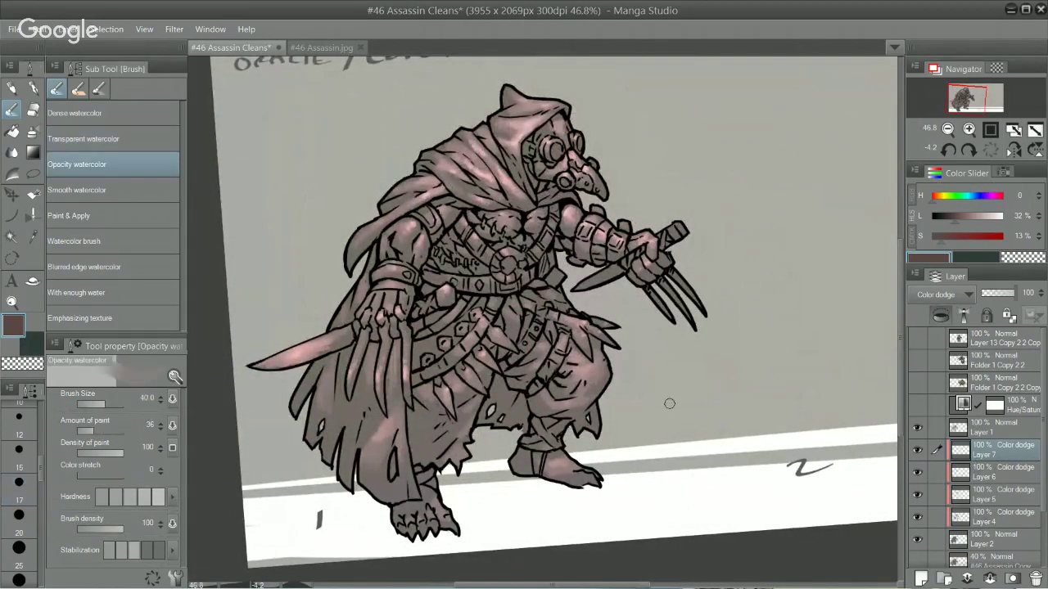
{"action": "left_click", "coordinate": [968, 196]}
{"action": "left_click", "coordinate": [961, 217]}
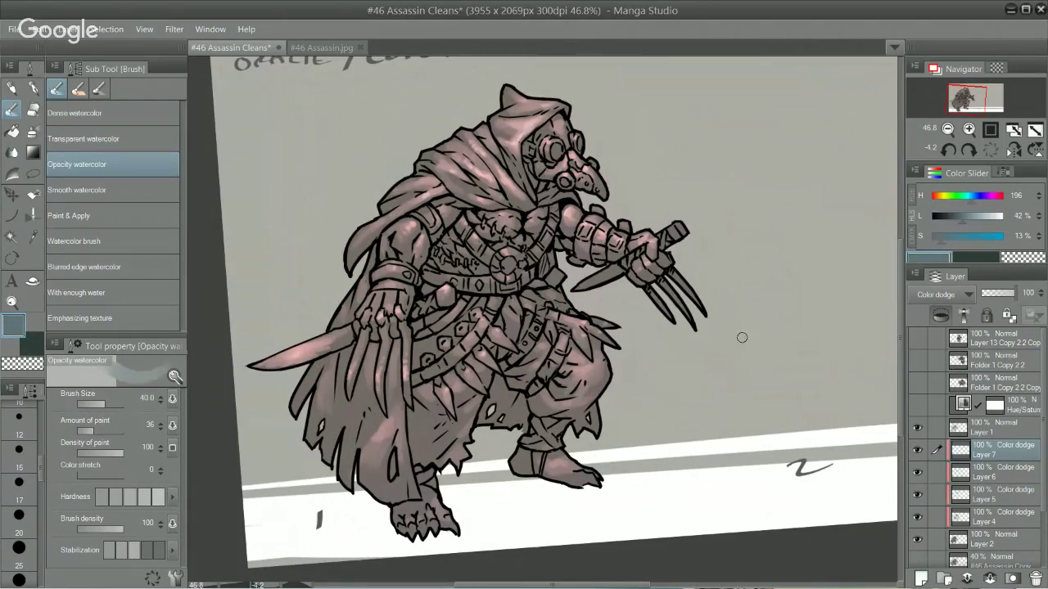
{"action": "scroll", "coordinate": [598, 410], "scroll_direction": "up", "scroll_amount": 1}
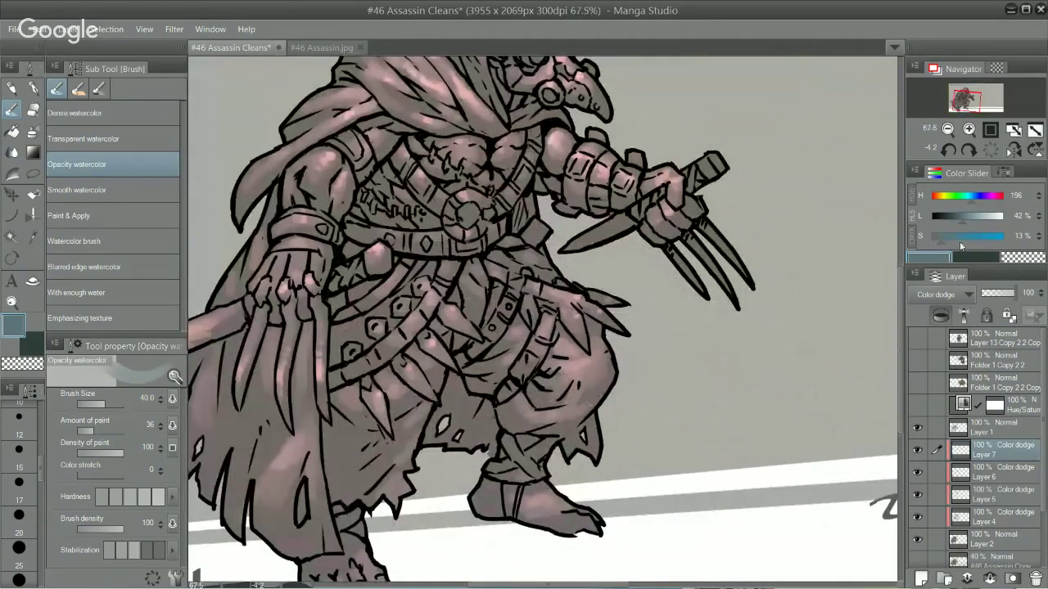
Step: With Layer 6 active, sample the reddish tone near the raised arm's shoulder and shift it to hue 183, luminosity 15%
{"action": "left_click", "coordinate": [1015, 475]}
{"action": "key", "text": "alt"}
{"action": "key", "text": "c"}
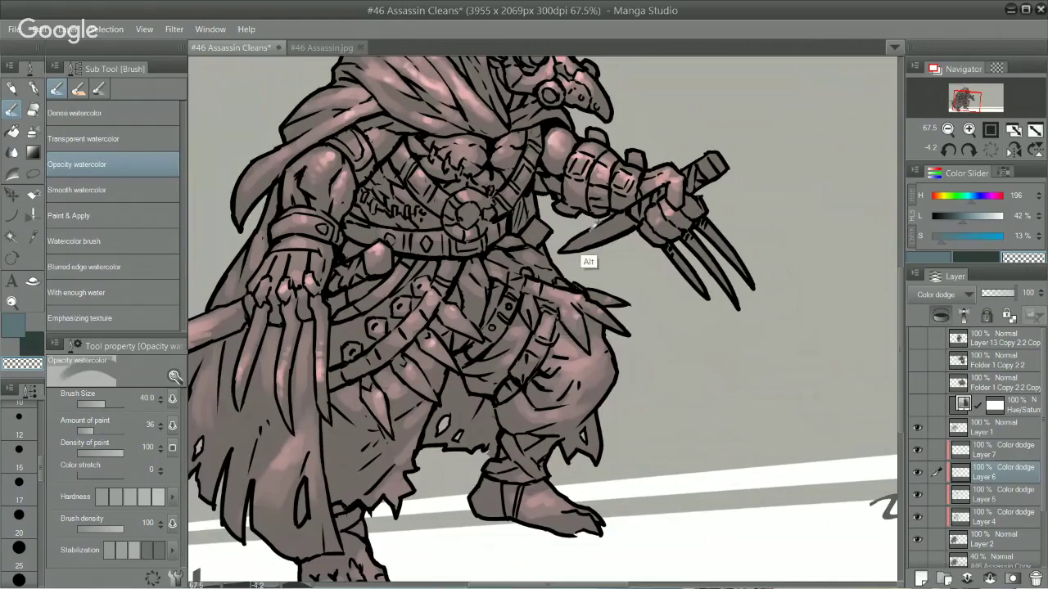
{"action": "left_click", "coordinate": [565, 172], "text": "alt"}
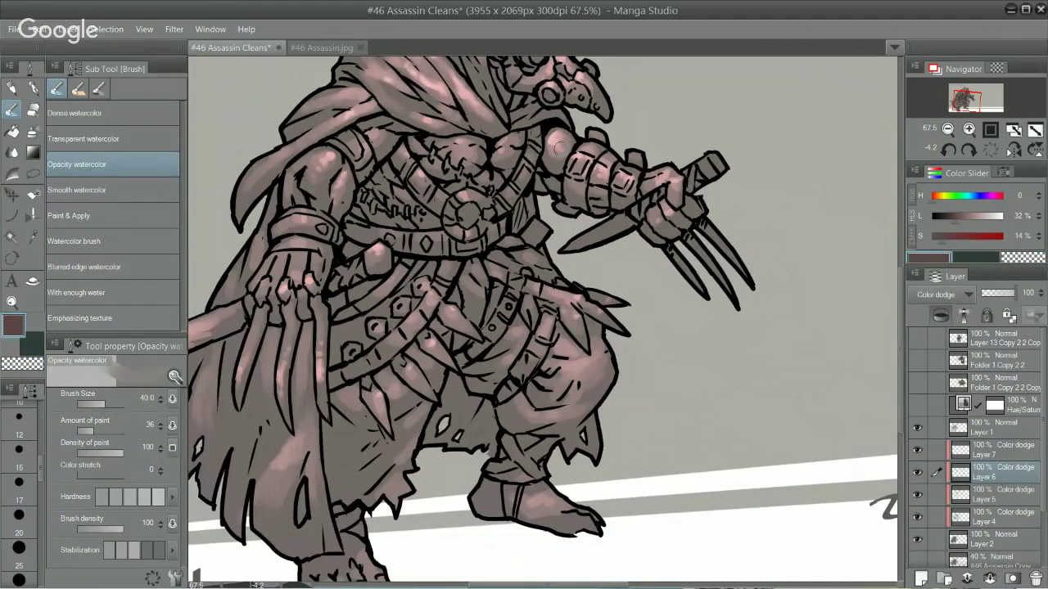
{"action": "left_click", "coordinate": [968, 197]}
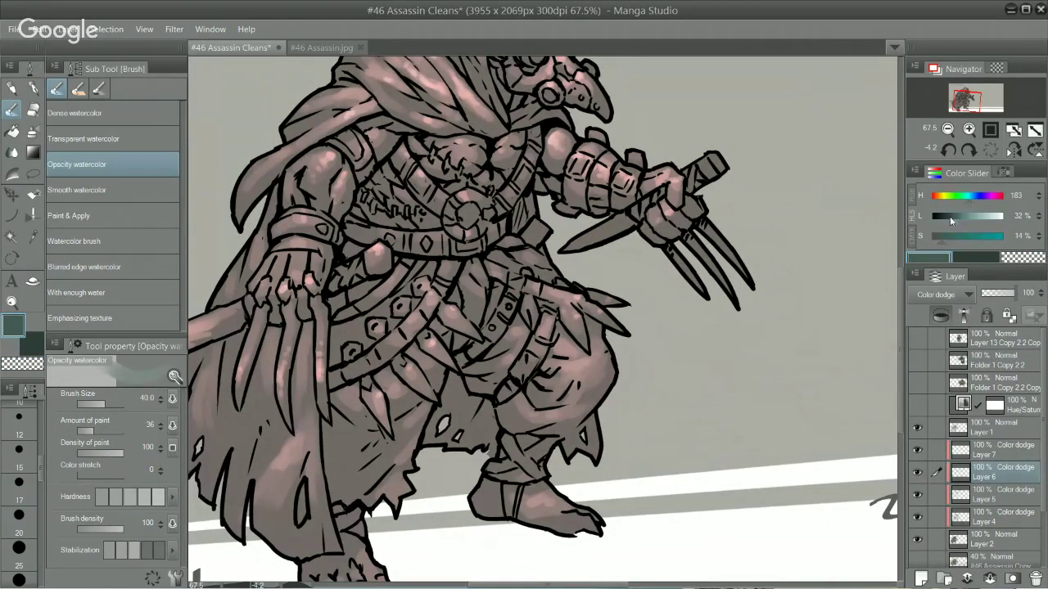
{"action": "left_click_drag", "start_coordinate": [951, 221], "coordinate": [944, 220]}
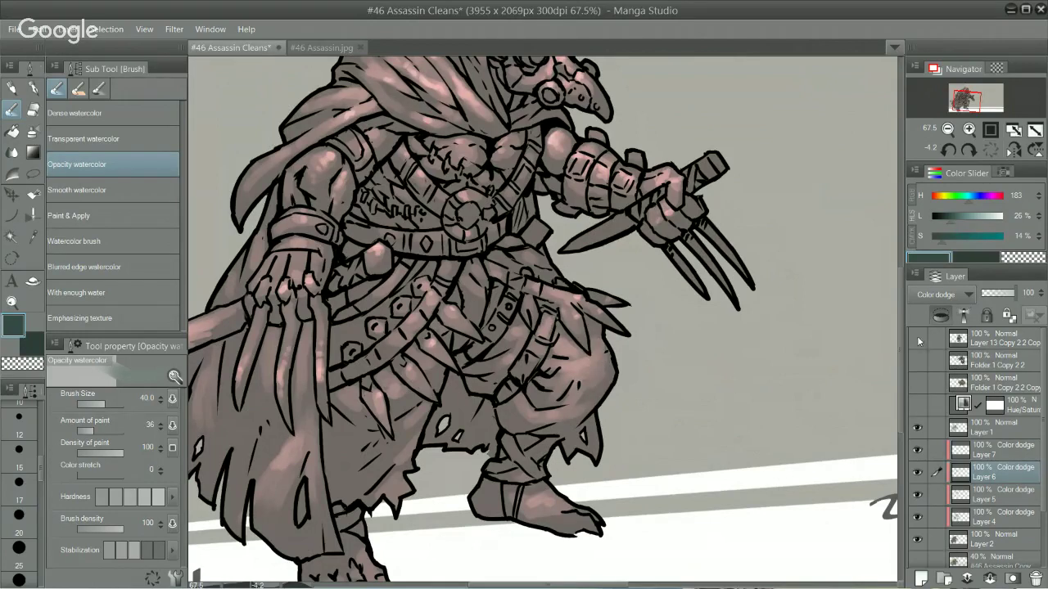
{"action": "left_click", "coordinate": [940, 218]}
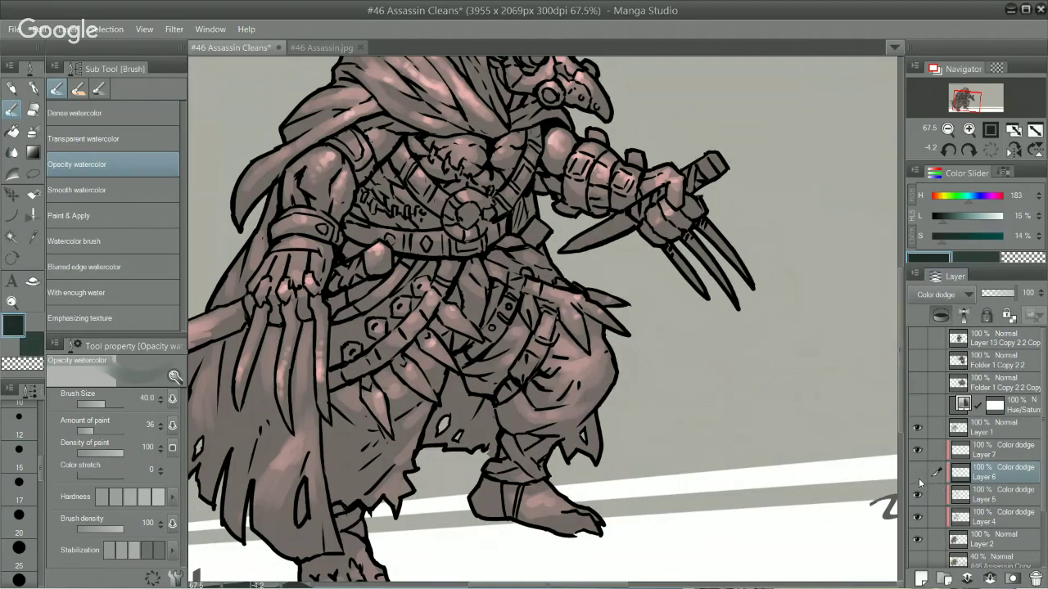
Step: Try hue shifts of 83, 152 and -136 with saturation 59 on Layer 6's highlights, and discard the adjustment
{"action": "left_click", "coordinate": [992, 450]}
{"action": "left_click_drag", "start_coordinate": [676, 374], "coordinate": [643, 517]}
{"action": "left_click_drag", "start_coordinate": [661, 304], "coordinate": [524, 319]}
{"action": "left_click_drag", "start_coordinate": [492, 335], "coordinate": [556, 294]}
{"action": "scroll", "coordinate": [554, 293], "scroll_direction": "up", "scroll_amount": 3}
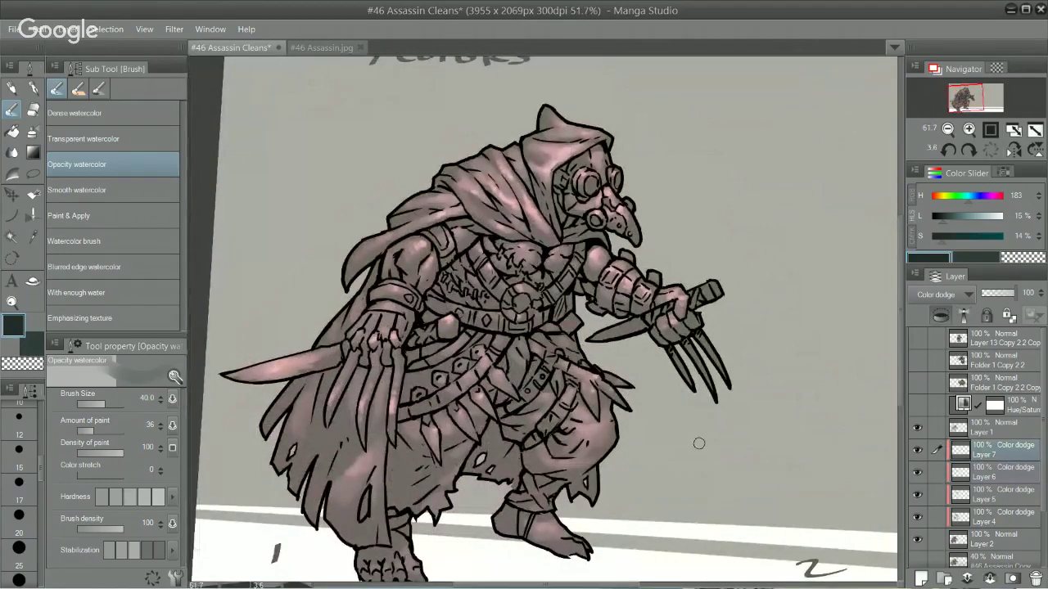
{"action": "left_click", "coordinate": [1010, 483]}
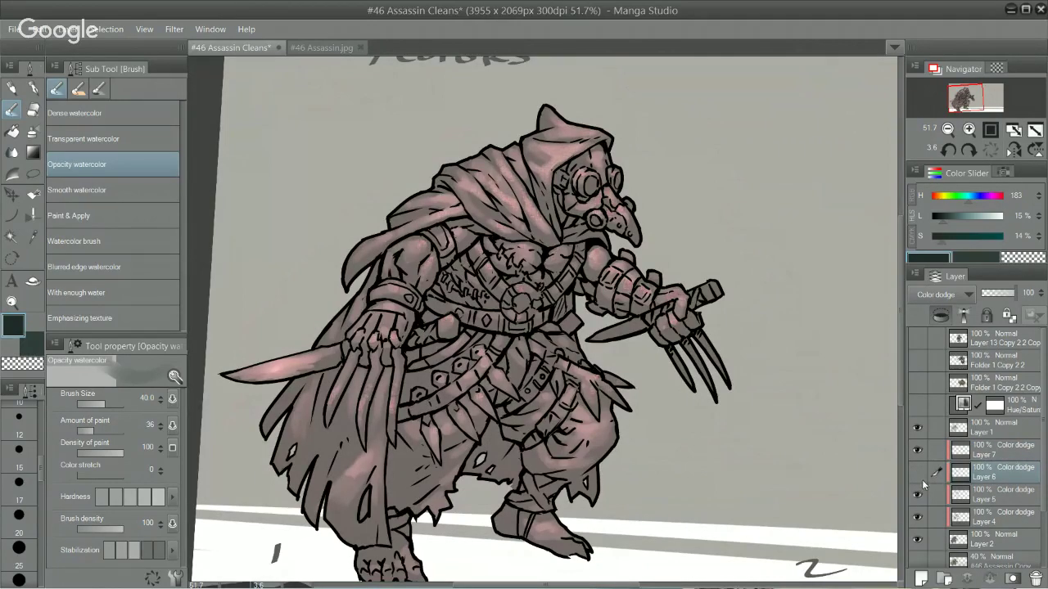
{"action": "key", "text": "ctrl+u"}
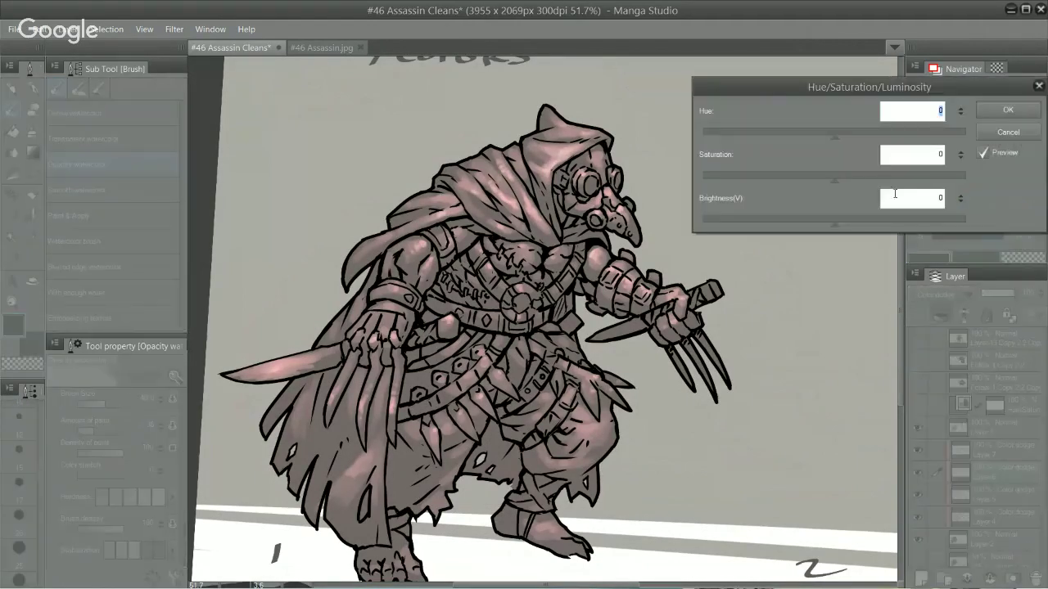
{"action": "left_click_drag", "start_coordinate": [866, 133], "coordinate": [914, 133]}
{"action": "left_click_drag", "start_coordinate": [879, 185], "coordinate": [912, 174]}
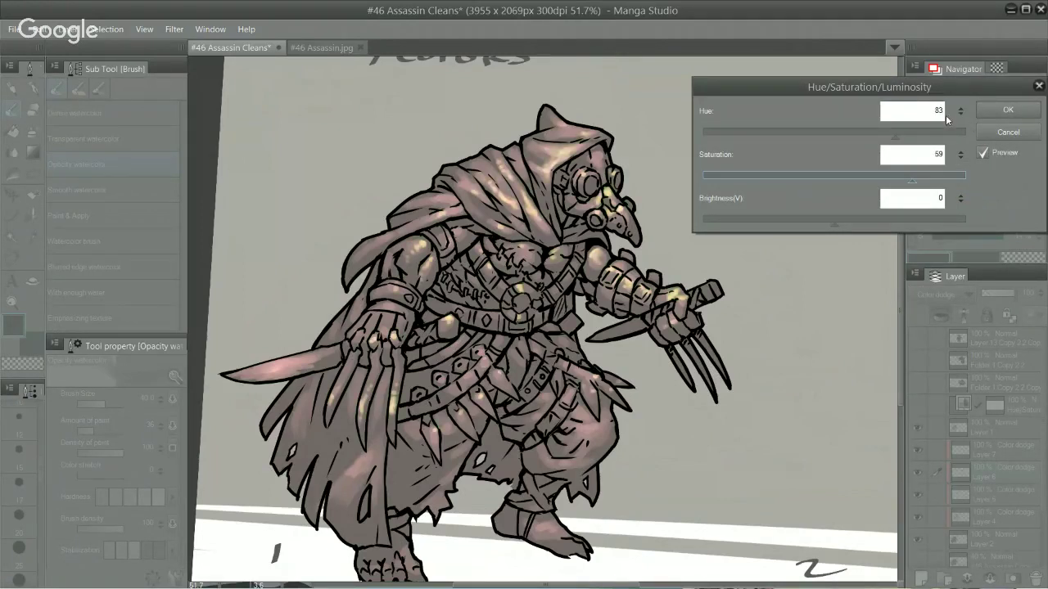
{"action": "left_click_drag", "start_coordinate": [917, 134], "coordinate": [946, 133]}
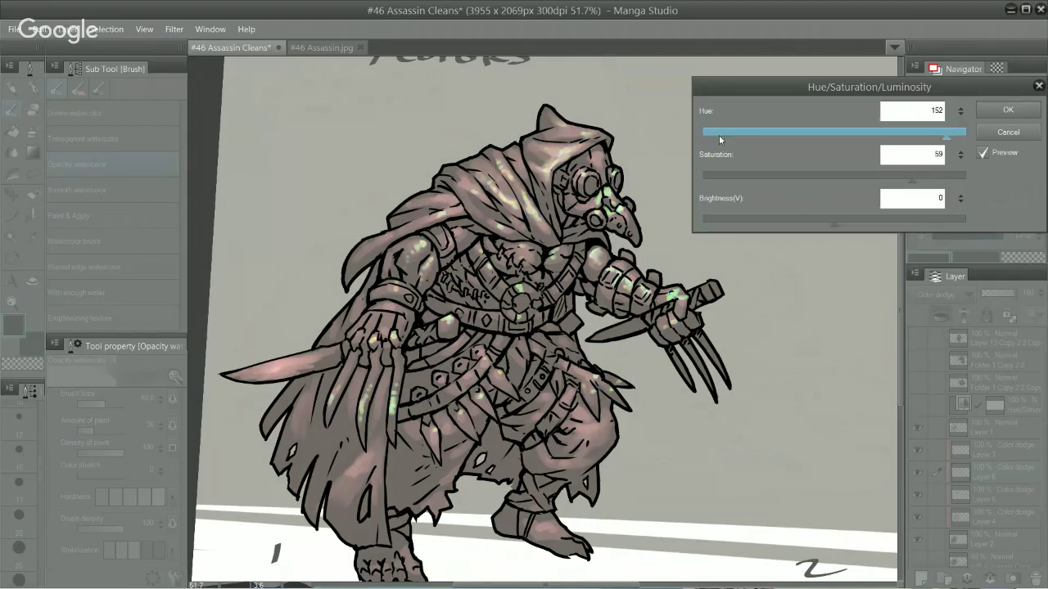
{"action": "mouse_move", "coordinate": [719, 135]}
{"action": "left_mouse_down"}
{"action": "mouse_move", "coordinate": [847, 129]}
{"action": "mouse_move", "coordinate": [836, 136]}
{"action": "mouse_move", "coordinate": [844, 138]}
{"action": "mouse_move", "coordinate": [737, 142]}
{"action": "left_mouse_up"}
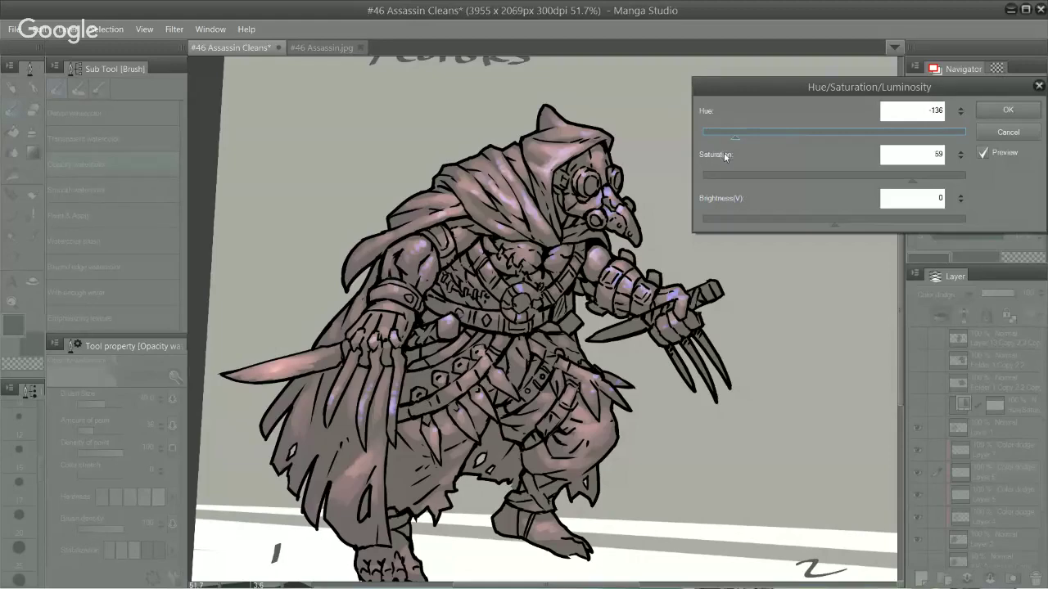
{"action": "left_click", "coordinate": [999, 134]}
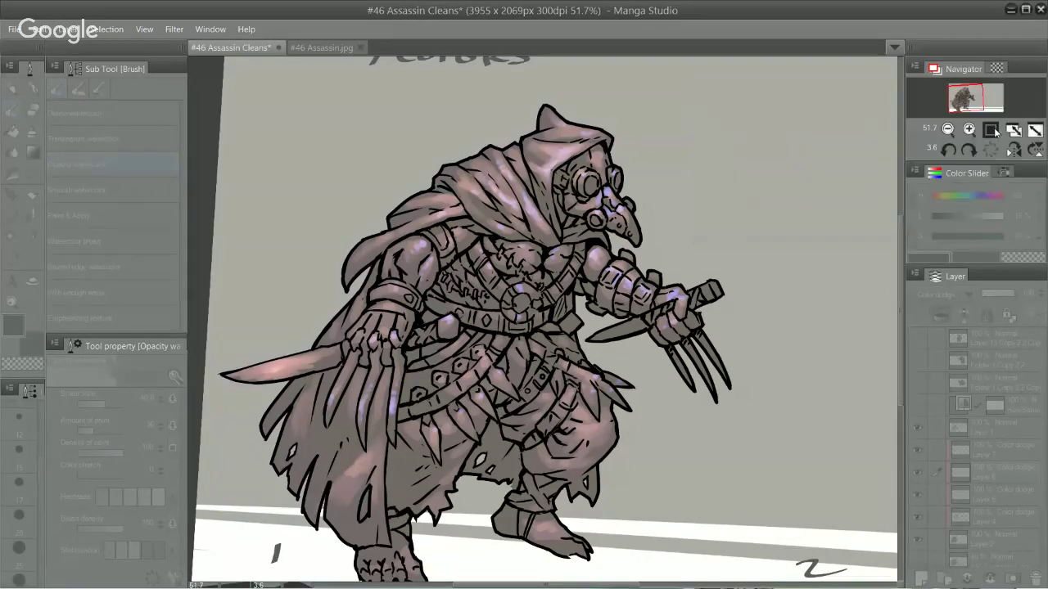
Step: Make Layer 7 active and choose the Dense watercolor brush at size 25
{"action": "left_click", "coordinate": [986, 455]}
{"action": "key", "text": "b"}
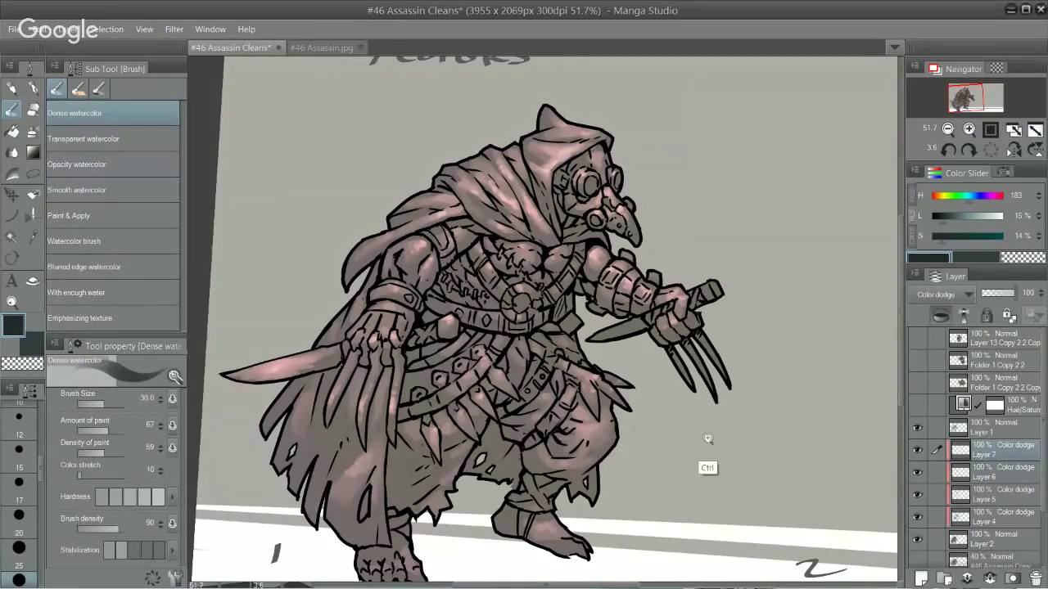
{"action": "left_click_drag", "start_coordinate": [709, 440], "coordinate": [735, 329]}
{"action": "left_click_drag", "start_coordinate": [658, 380], "coordinate": [673, 327]}
{"action": "scroll", "coordinate": [672, 328], "scroll_direction": "down", "scroll_amount": 2}
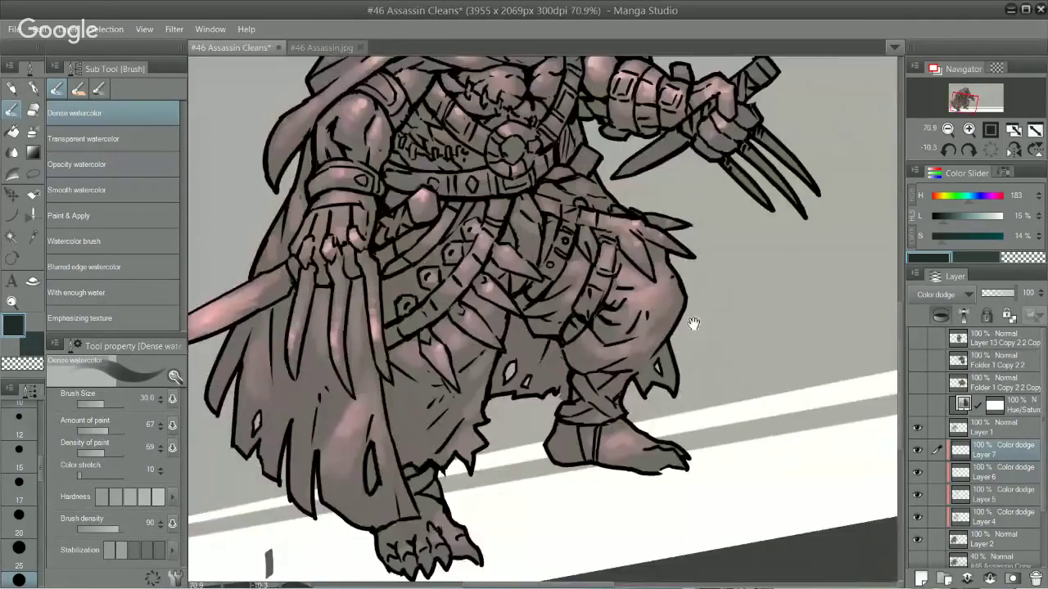
{"action": "key", "text": "bracketleft"}
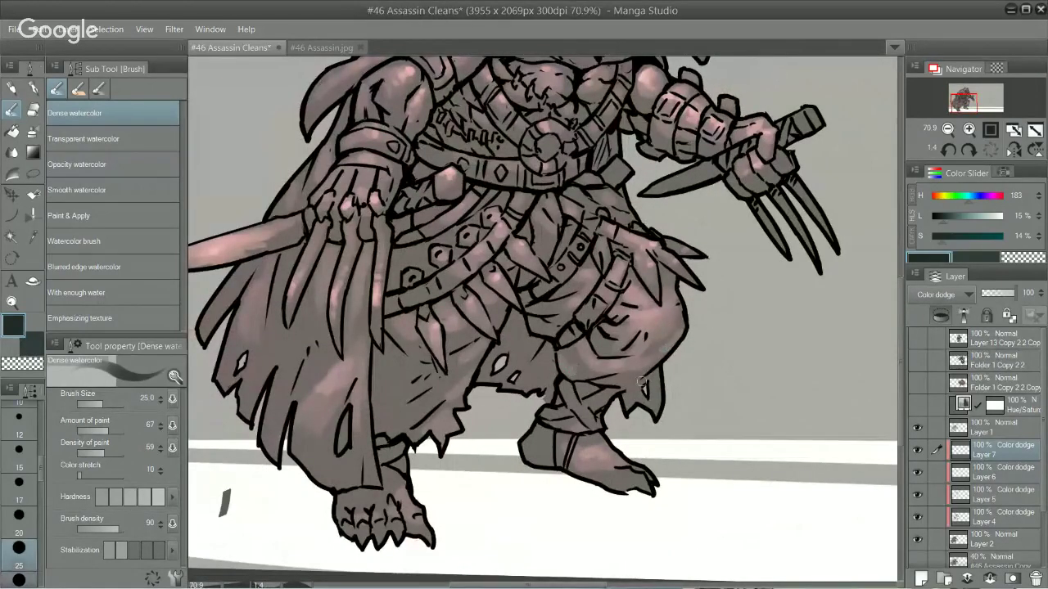
Step: Brush faint highlights along the folds of the tattered lower cloak on Layer 7, undoing the trial stroke on the bent knee
{"action": "mouse_move", "coordinate": [644, 324]}
{"action": "left_mouse_down"}
{"action": "mouse_move", "coordinate": [656, 314]}
{"action": "mouse_move", "coordinate": [632, 317]}
{"action": "left_mouse_up"}
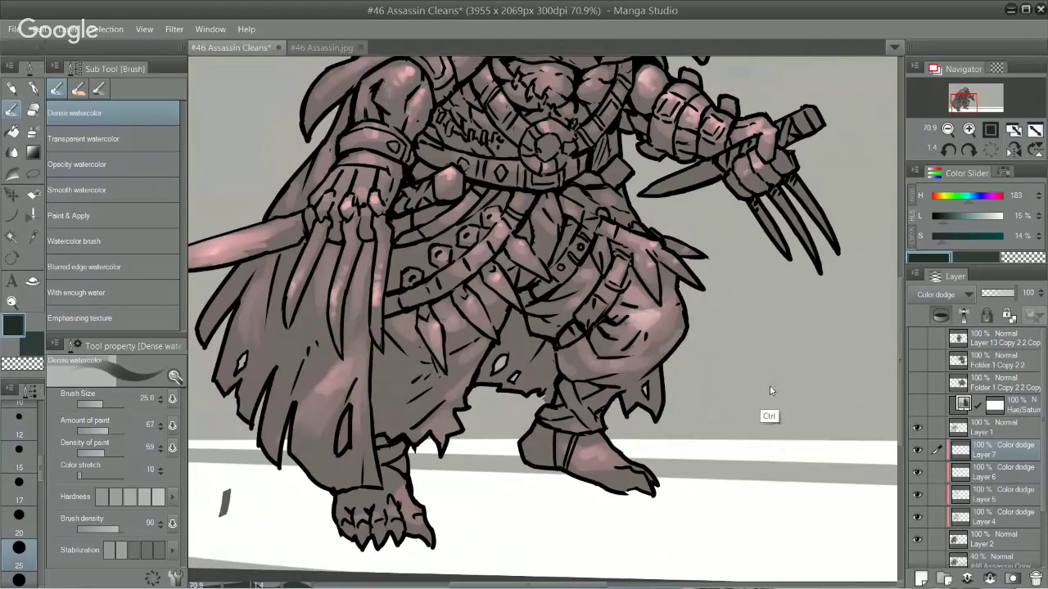
{"action": "key", "text": "ctrl+z"}
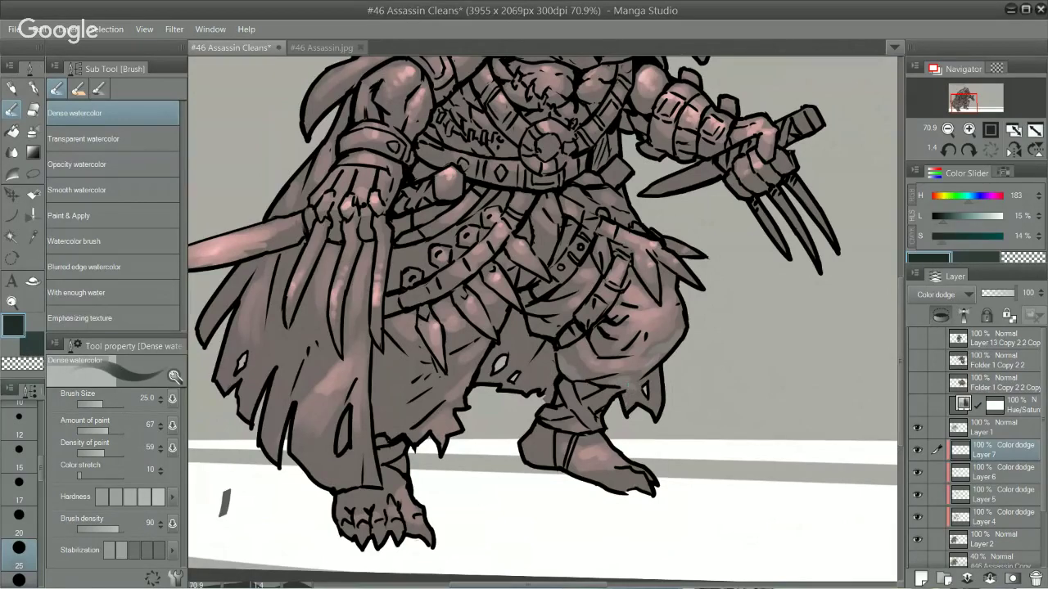
{"action": "left_click_drag", "start_coordinate": [536, 327], "coordinate": [623, 274]}
{"action": "left_click_drag", "start_coordinate": [381, 400], "coordinate": [402, 421]}
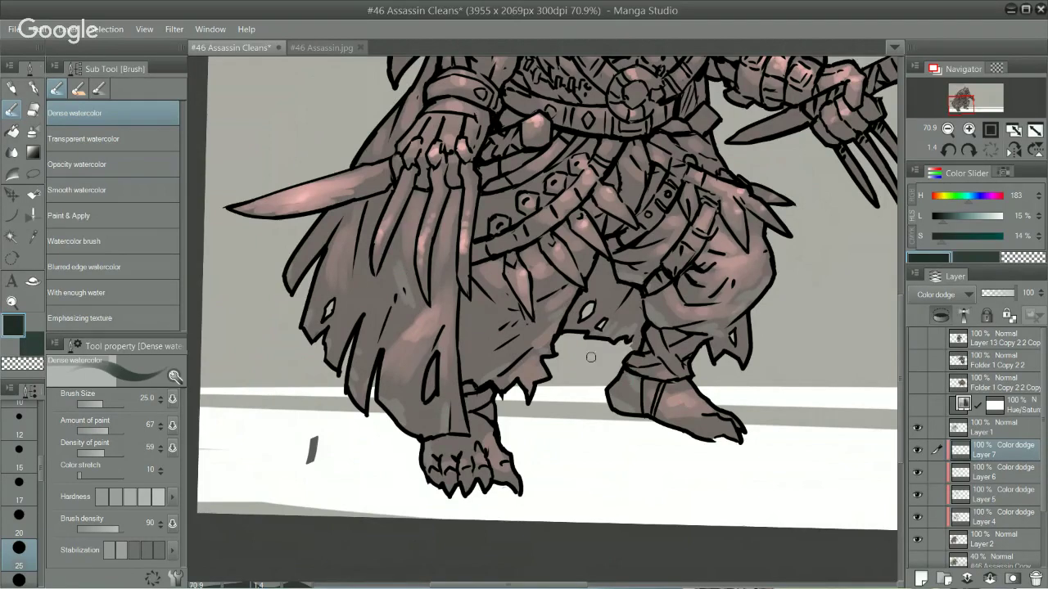
{"action": "left_click_drag", "start_coordinate": [562, 310], "coordinate": [620, 311]}
{"action": "scroll", "coordinate": [590, 316], "scroll_direction": "down", "scroll_amount": 2}
{"action": "scroll", "coordinate": [576, 351], "scroll_direction": "up", "scroll_amount": 5}
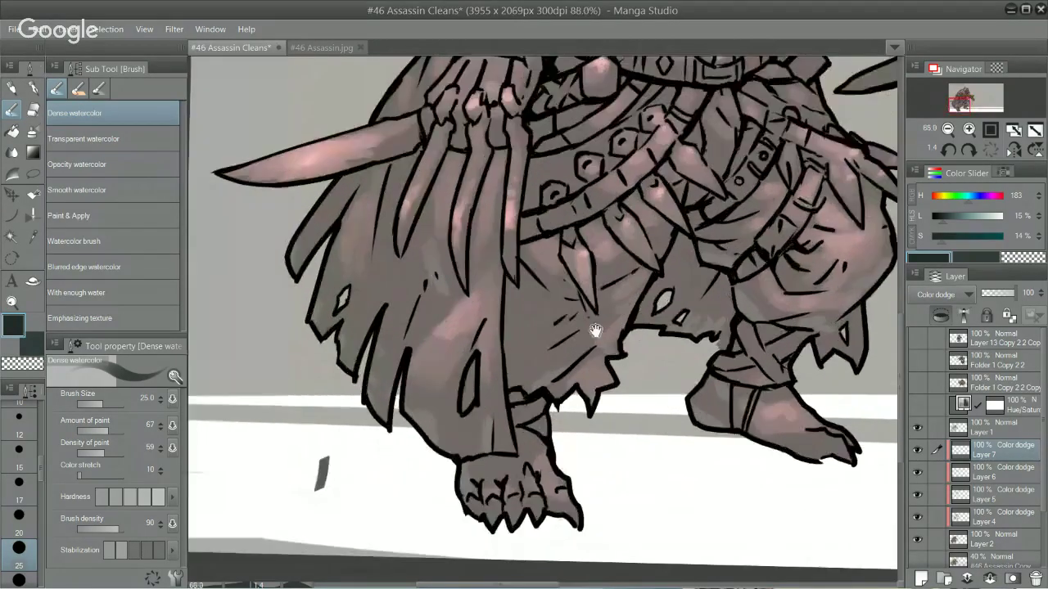
{"action": "scroll", "coordinate": [595, 330], "scroll_direction": "up", "scroll_amount": 3}
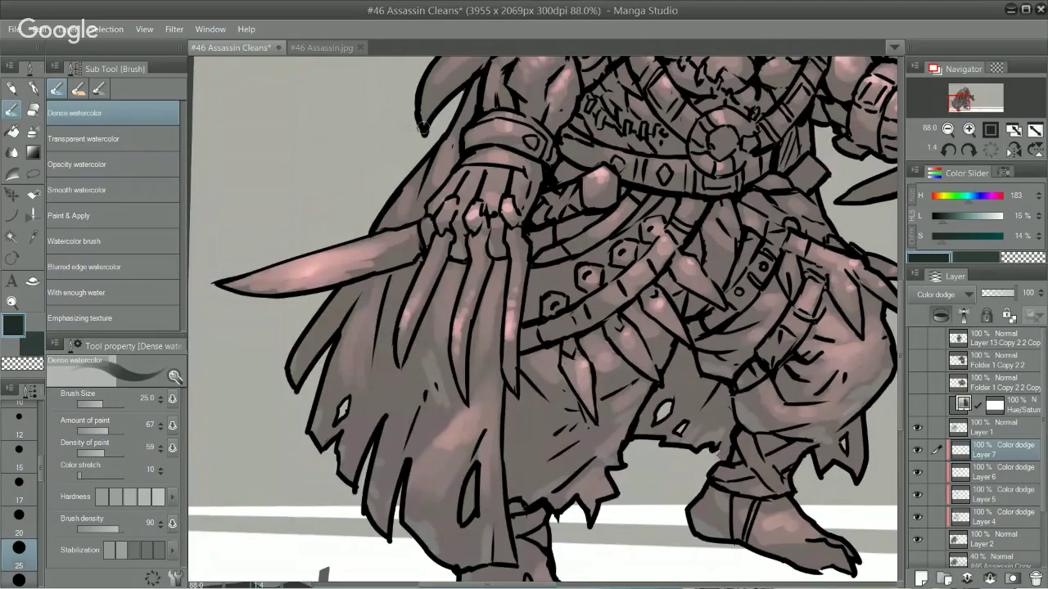
Step: Paint soft highlights along the outer edge and pointed tip of the shoulder cape
{"action": "left_click_drag", "start_coordinate": [423, 127], "coordinate": [429, 72]}
{"action": "scroll", "coordinate": [514, 217], "scroll_direction": "up", "scroll_amount": 3}
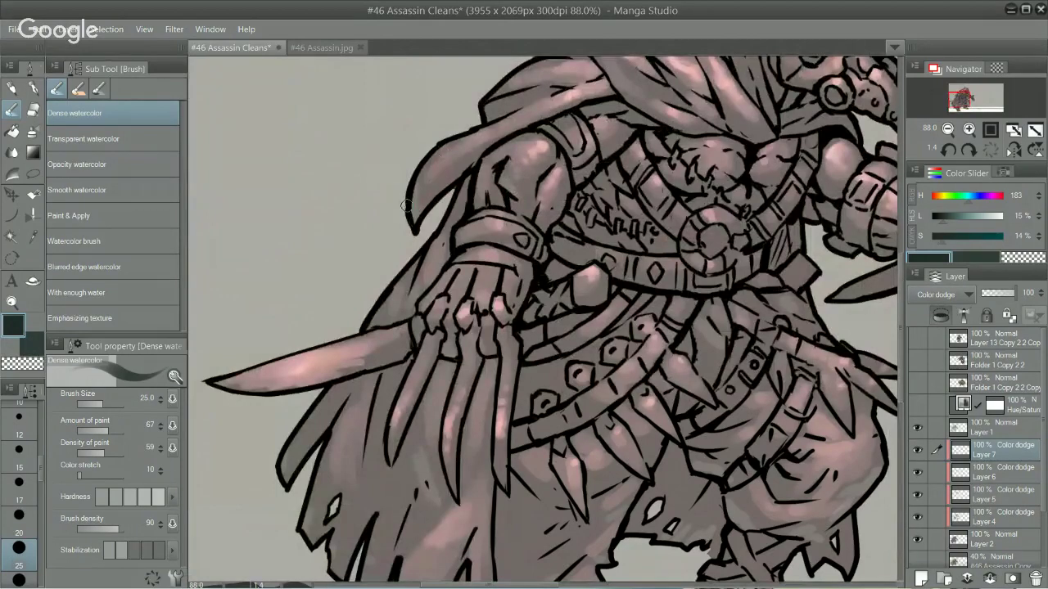
{"action": "mouse_move", "coordinate": [515, 118]}
{"action": "left_mouse_down"}
{"action": "mouse_move", "coordinate": [707, 202]}
{"action": "mouse_move", "coordinate": [542, 260]}
{"action": "mouse_move", "coordinate": [569, 274]}
{"action": "left_mouse_up"}
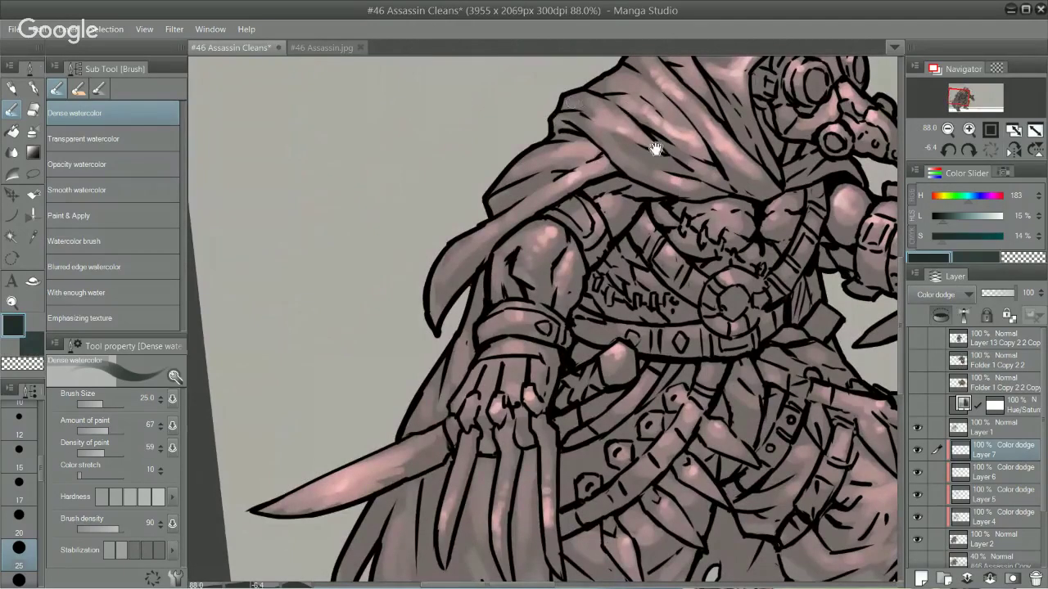
{"action": "left_click_drag", "start_coordinate": [656, 149], "coordinate": [598, 256]}
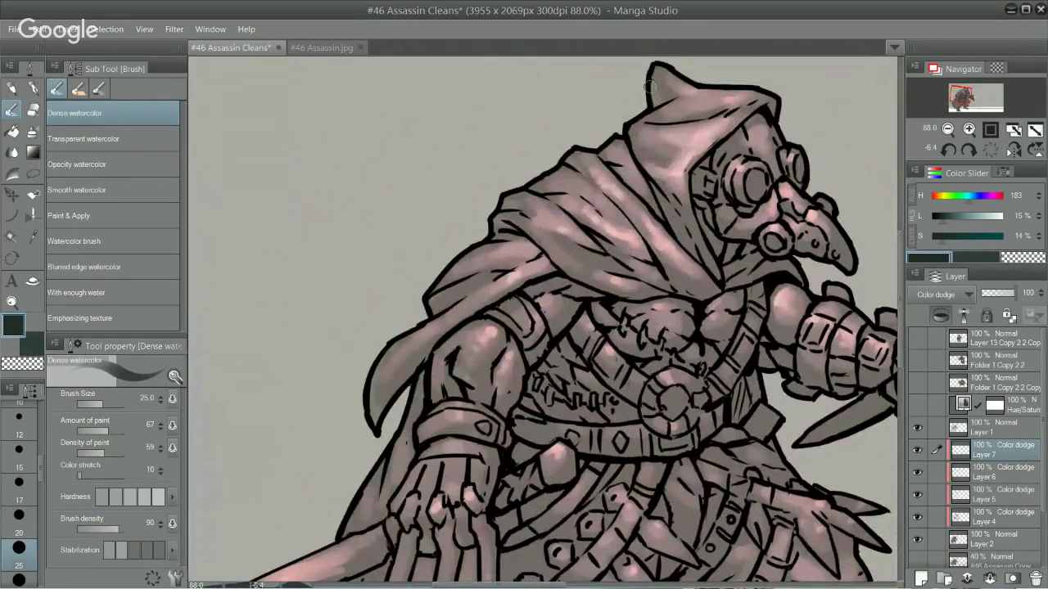
Step: Add subtle highlights to the hood's pointed tip and the back edge of the hood
{"action": "left_click_drag", "start_coordinate": [767, 310], "coordinate": [641, 306]}
{"action": "left_click_drag", "start_coordinate": [574, 151], "coordinate": [557, 252]}
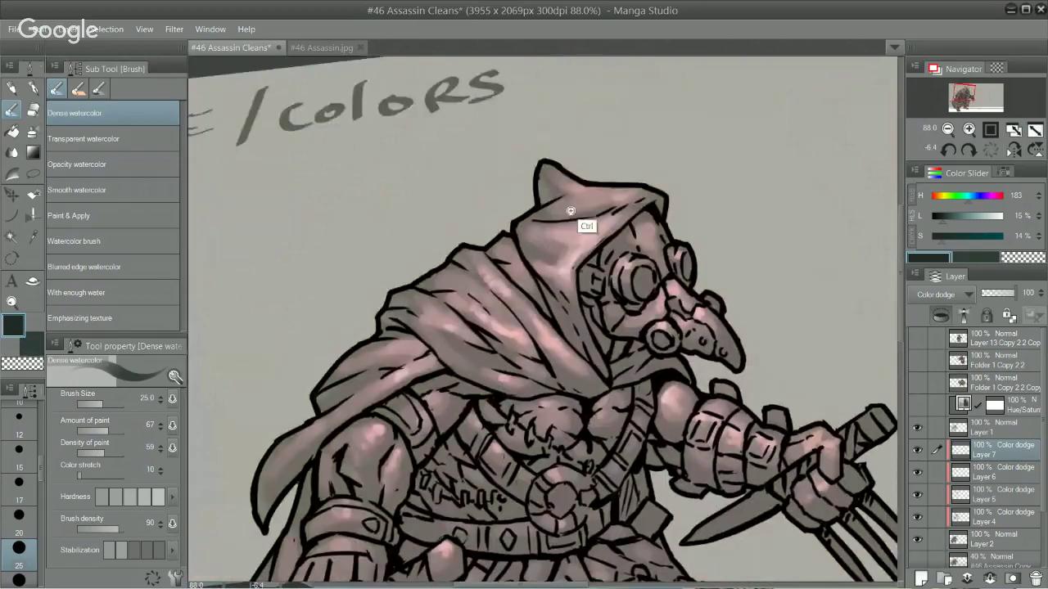
{"action": "scroll", "coordinate": [584, 226], "scroll_direction": "up", "scroll_amount": 2}
{"action": "mouse_move", "coordinate": [510, 170]}
{"action": "left_mouse_down"}
{"action": "mouse_move", "coordinate": [515, 155]}
{"action": "mouse_move", "coordinate": [522, 178]}
{"action": "left_mouse_up"}
{"action": "scroll", "coordinate": [636, 416], "scroll_direction": "down", "scroll_amount": 3}
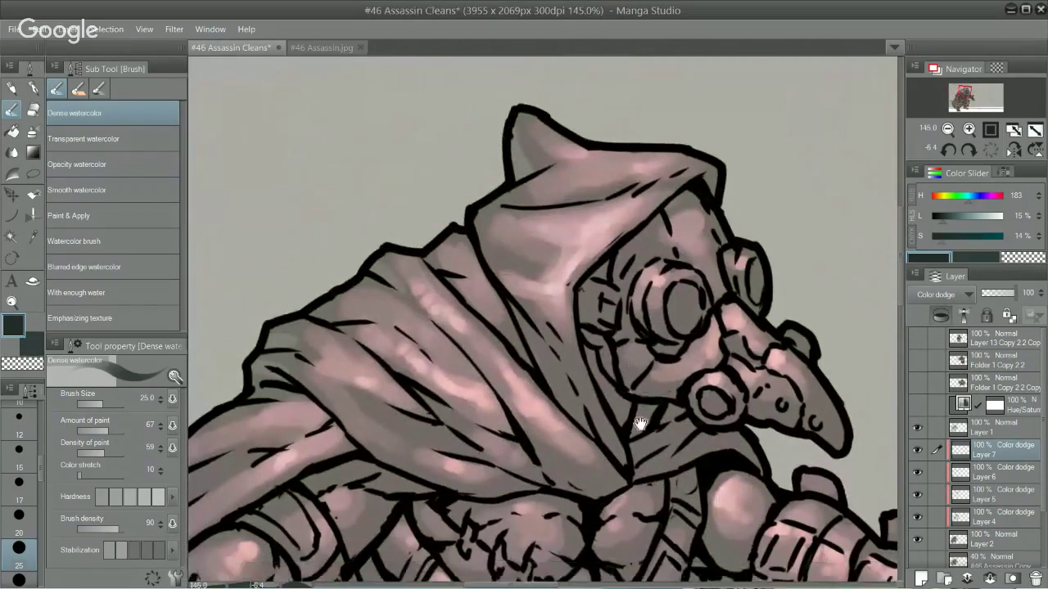
Step: Paint soft light on the underside of the forward arm's bracer, the dagger blade and the hand's claws
{"action": "scroll", "coordinate": [675, 357], "scroll_direction": "up", "scroll_amount": 3}
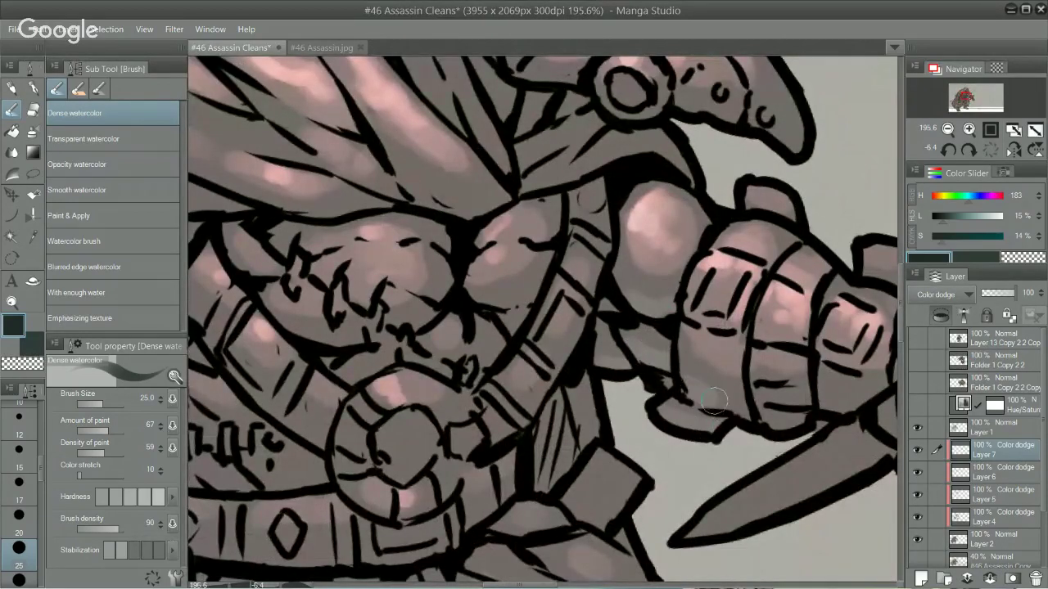
{"action": "left_click_drag", "start_coordinate": [675, 451], "coordinate": [510, 375]}
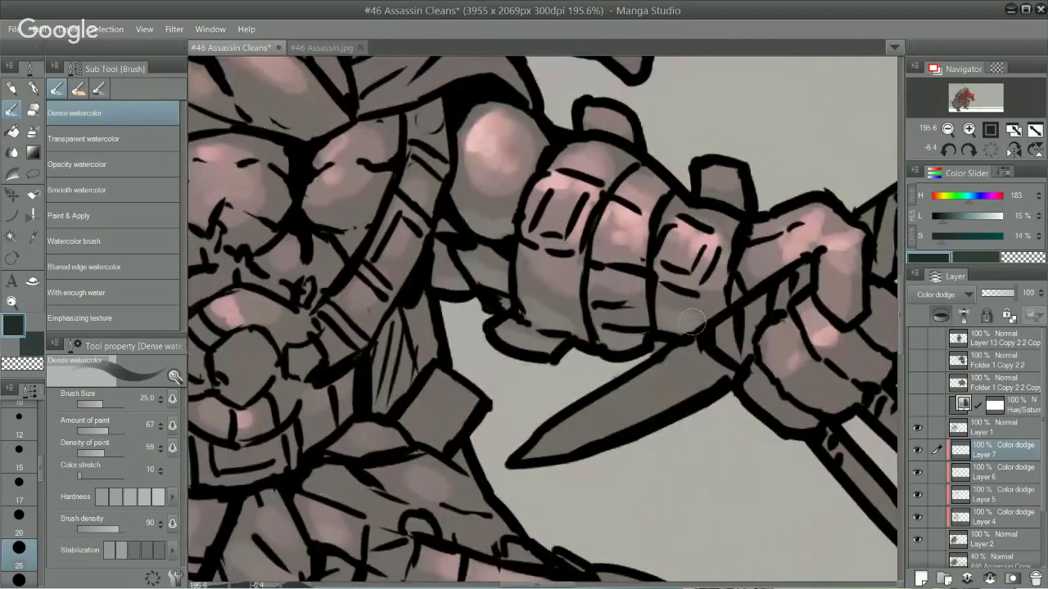
{"action": "mouse_move", "coordinate": [677, 413]}
{"action": "left_mouse_down"}
{"action": "mouse_move", "coordinate": [671, 399]}
{"action": "mouse_move", "coordinate": [586, 420]}
{"action": "left_mouse_up"}
{"action": "mouse_move", "coordinate": [696, 377]}
{"action": "left_mouse_down"}
{"action": "mouse_move", "coordinate": [717, 379]}
{"action": "mouse_move", "coordinate": [741, 347]}
{"action": "left_mouse_up"}
{"action": "left_click_drag", "start_coordinate": [775, 315], "coordinate": [794, 326]}
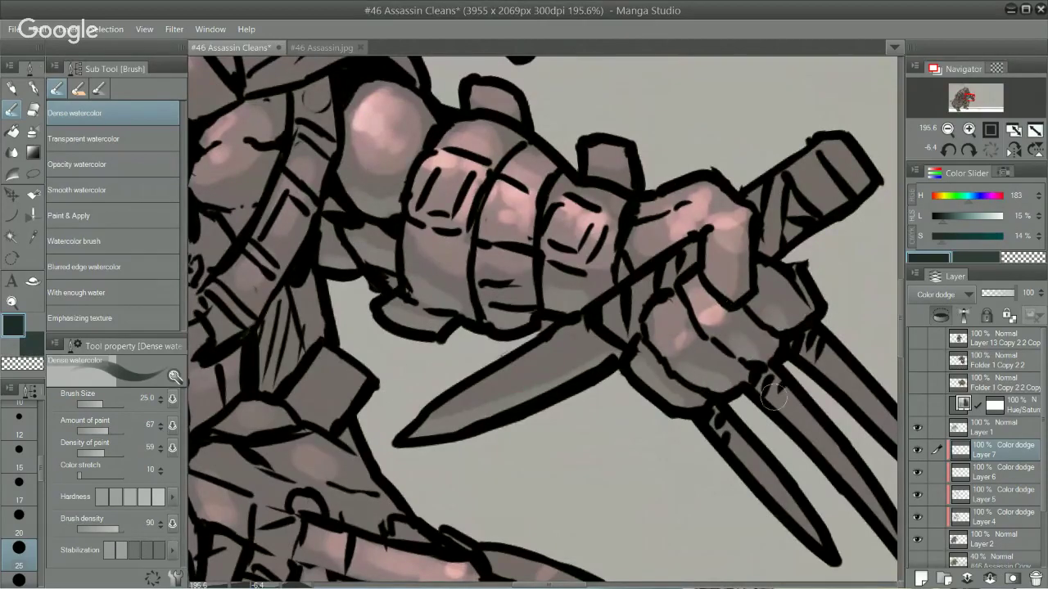
{"action": "left_click_drag", "start_coordinate": [747, 531], "coordinate": [519, 346]}
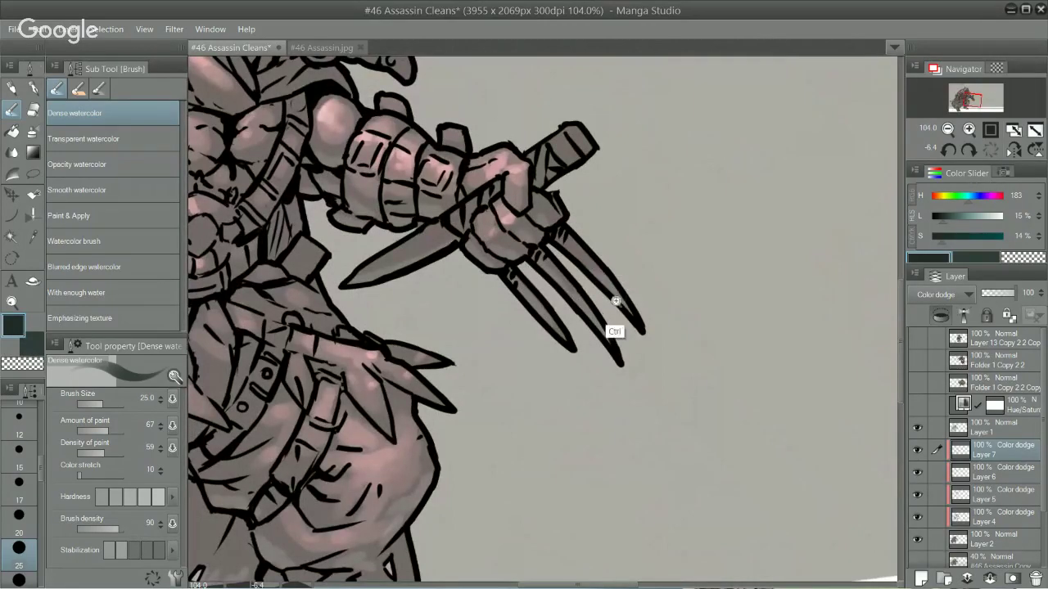
{"action": "left_click", "coordinate": [614, 297], "text": "ctrl"}
Step: Add soft edge highlights to the front trouser leg, the shin wraps and the foot
{"action": "mouse_move", "coordinate": [516, 402]}
{"action": "left_mouse_down"}
{"action": "mouse_move", "coordinate": [557, 439]}
{"action": "mouse_move", "coordinate": [564, 290]}
{"action": "left_mouse_up"}
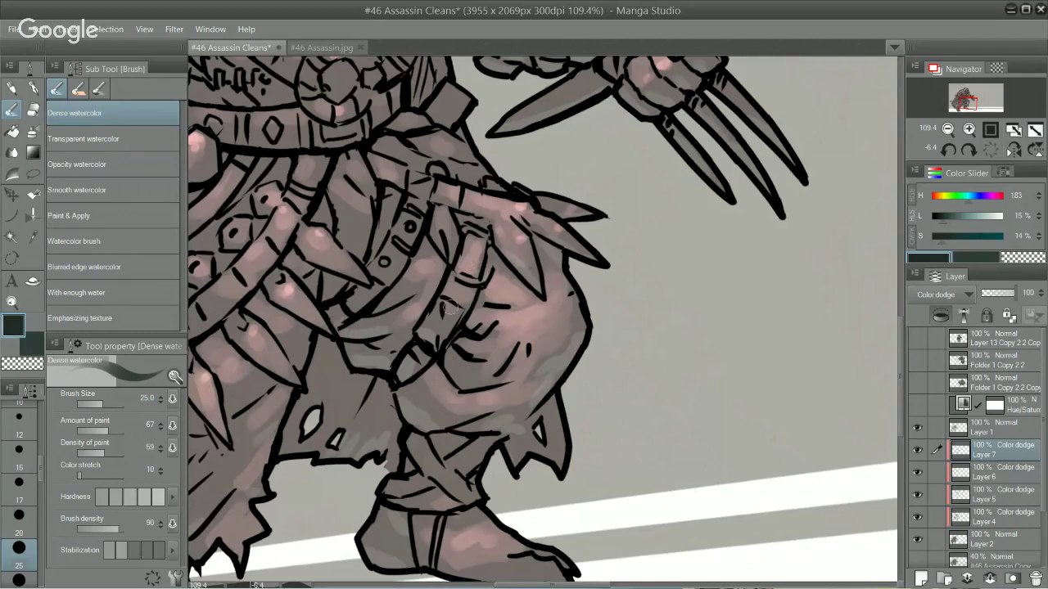
{"action": "left_click_drag", "start_coordinate": [470, 376], "coordinate": [452, 376]}
{"action": "scroll", "coordinate": [451, 374], "scroll_direction": "down", "scroll_amount": 1}
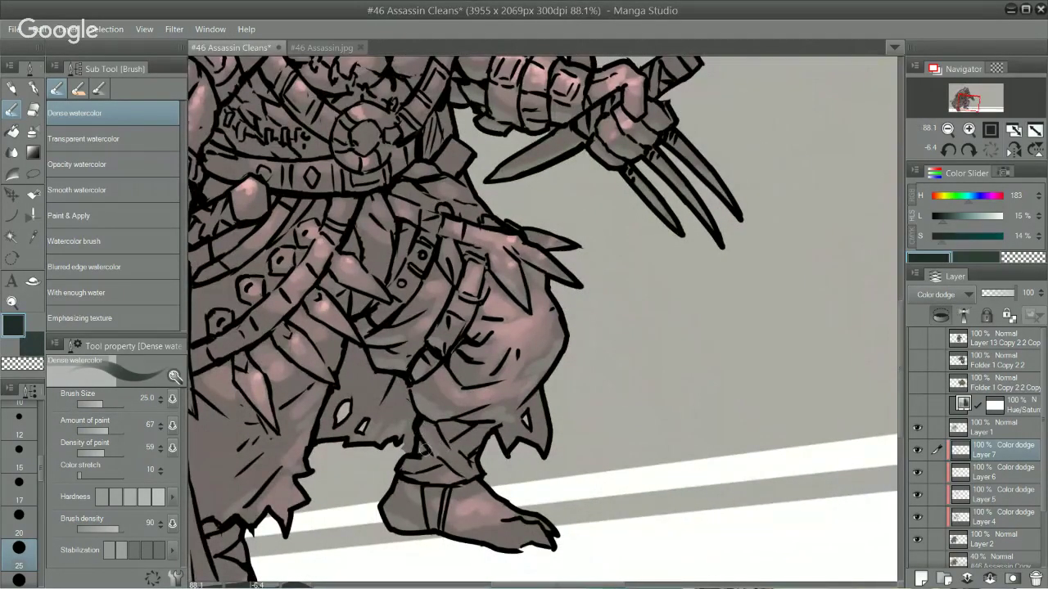
{"action": "scroll", "coordinate": [548, 411], "scroll_direction": "down", "scroll_amount": 4}
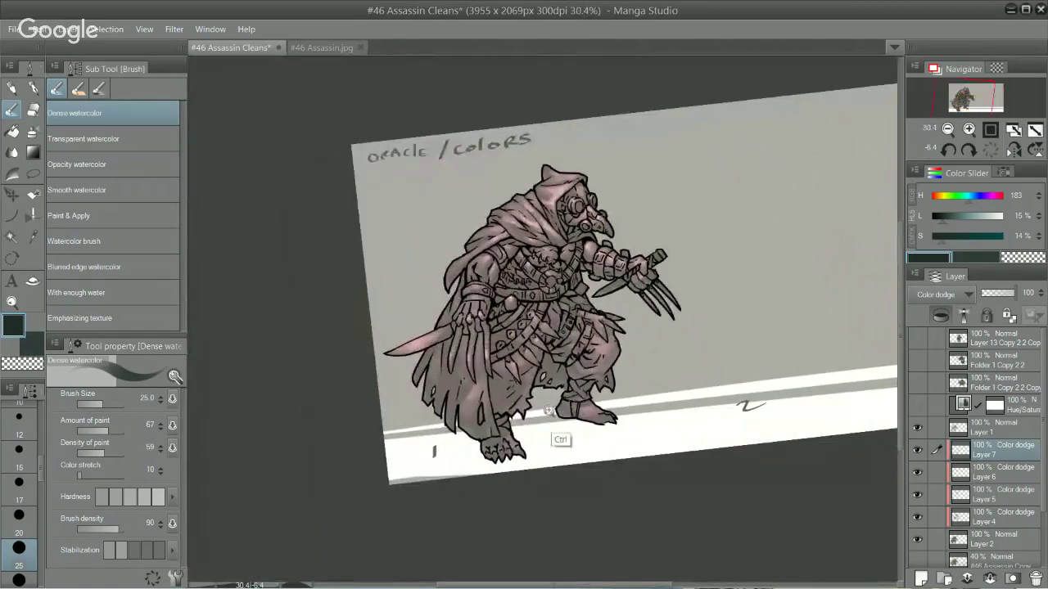
Step: Enlarge the Dense watercolor brush to size 40 and paint broad soft light on the hanging cloth below the fang-trimmed belt
{"action": "scroll", "coordinate": [548, 411], "scroll_direction": "up", "scroll_amount": 2}
{"action": "key", "text": "]"}
{"action": "key", "text": "]"}
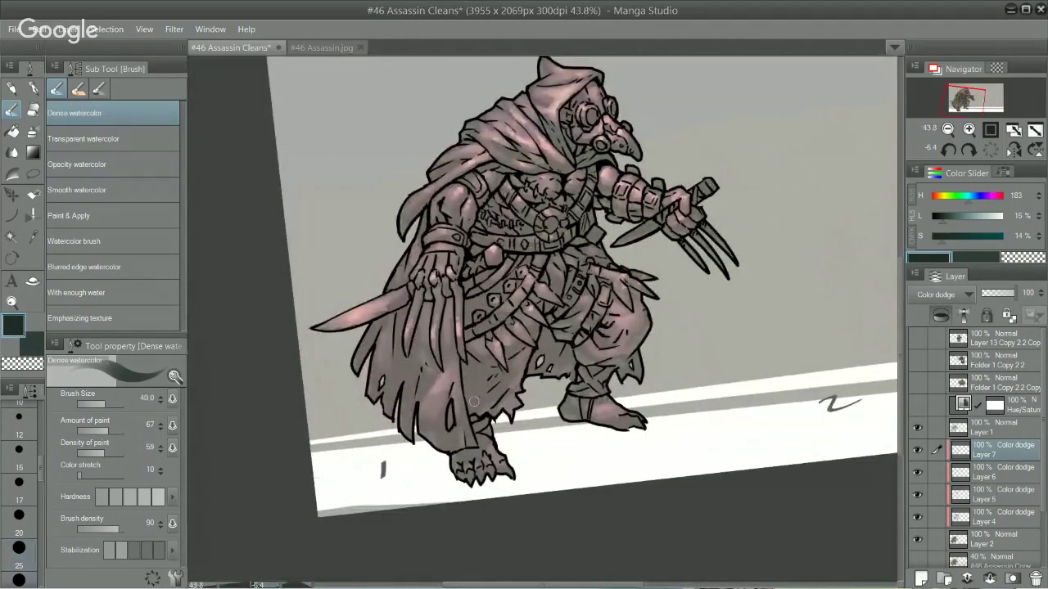
{"action": "scroll", "coordinate": [471, 396], "scroll_direction": "up", "scroll_amount": 3}
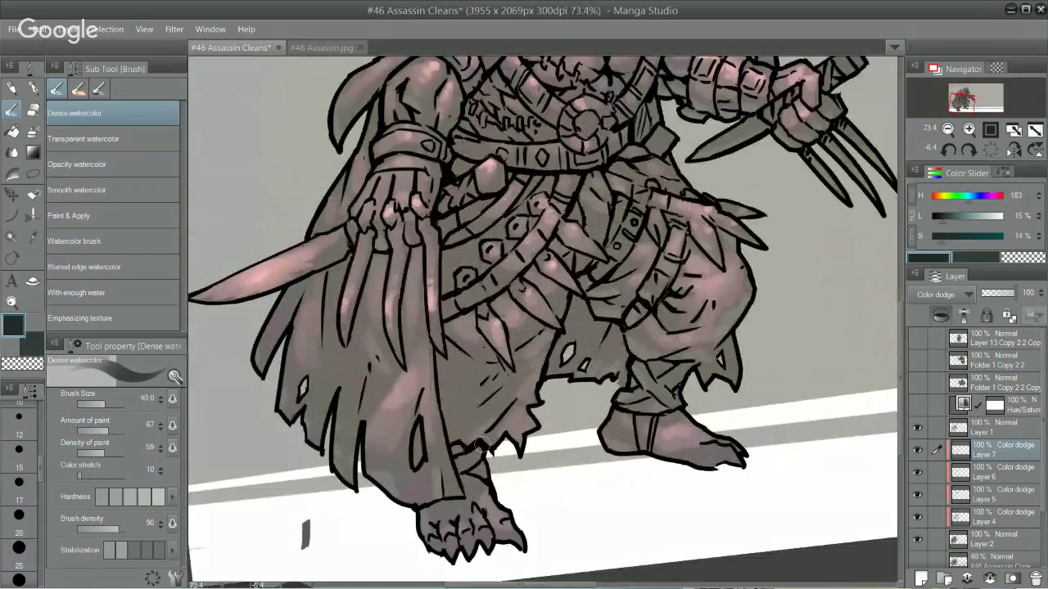
{"action": "mouse_move", "coordinate": [453, 426]}
{"action": "left_mouse_down"}
{"action": "mouse_move", "coordinate": [445, 402]}
{"action": "mouse_move", "coordinate": [459, 394]}
{"action": "mouse_move", "coordinate": [468, 432]}
{"action": "mouse_move", "coordinate": [504, 391]}
{"action": "mouse_move", "coordinate": [552, 415]}
{"action": "mouse_move", "coordinate": [466, 378]}
{"action": "mouse_move", "coordinate": [516, 353]}
{"action": "mouse_move", "coordinate": [463, 366]}
{"action": "mouse_move", "coordinate": [481, 370]}
{"action": "mouse_move", "coordinate": [492, 405]}
{"action": "mouse_move", "coordinate": [529, 357]}
{"action": "left_mouse_up"}
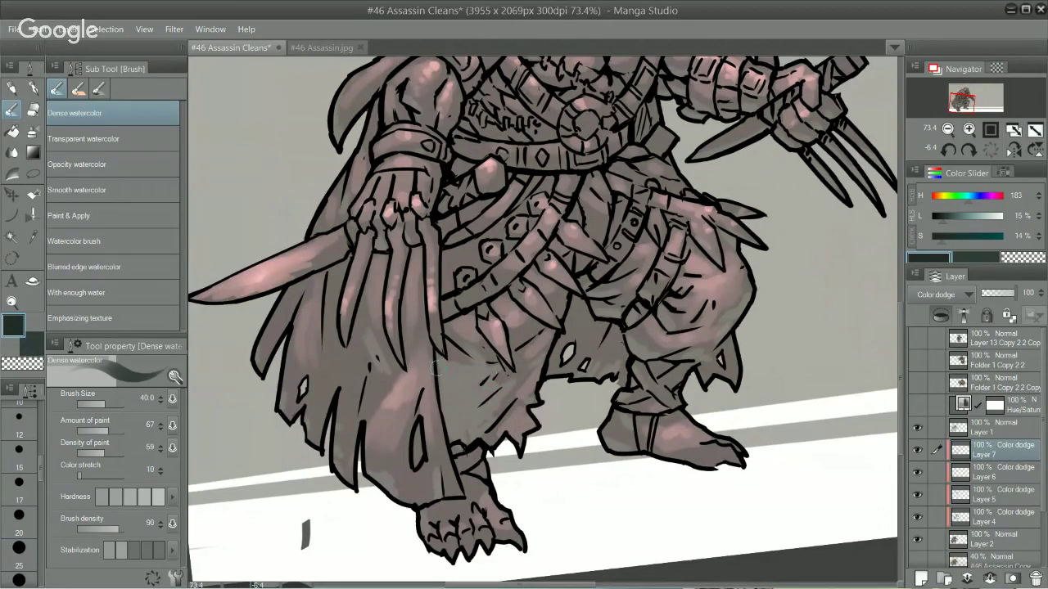
{"action": "left_click_drag", "start_coordinate": [623, 433], "coordinate": [592, 494]}
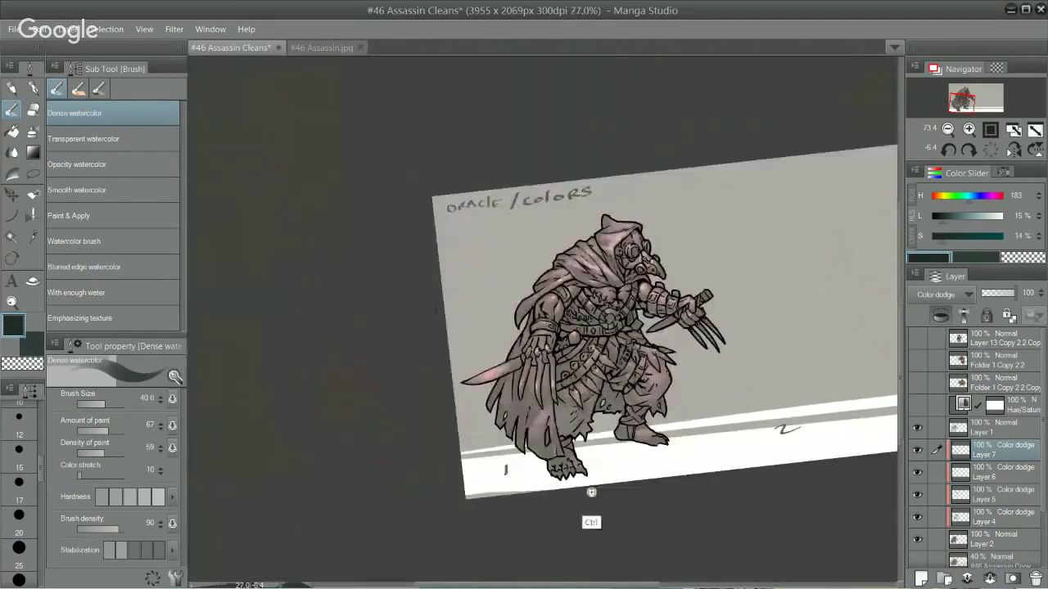
Step: Soften the hanging cloth's lower highlights with the Blend tool and return to the Dense watercolor brush at size 40
{"action": "mouse_move", "coordinate": [729, 390]}
{"action": "left_mouse_down"}
{"action": "mouse_move", "coordinate": [758, 384]}
{"action": "mouse_move", "coordinate": [720, 452]}
{"action": "left_mouse_up"}
{"action": "left_click_drag", "start_coordinate": [577, 449], "coordinate": [619, 436]}
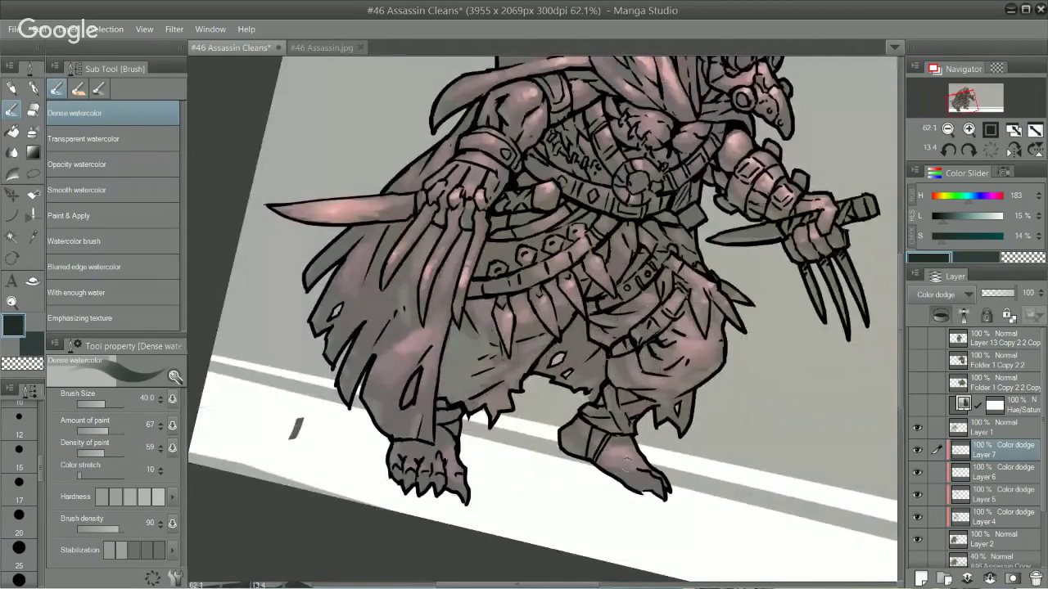
{"action": "key", "text": "j"}
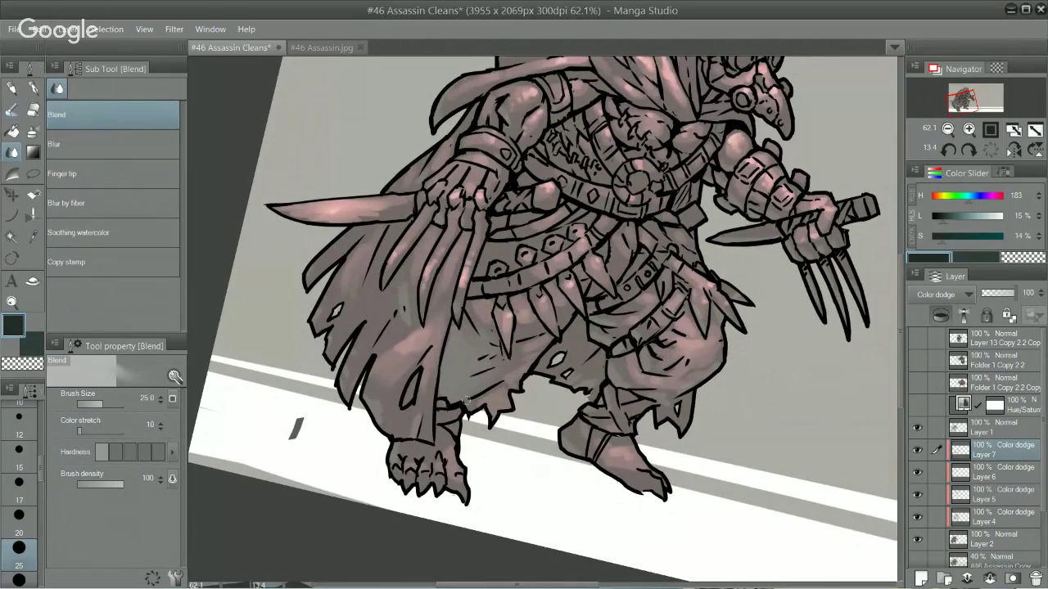
{"action": "key", "text": "b"}
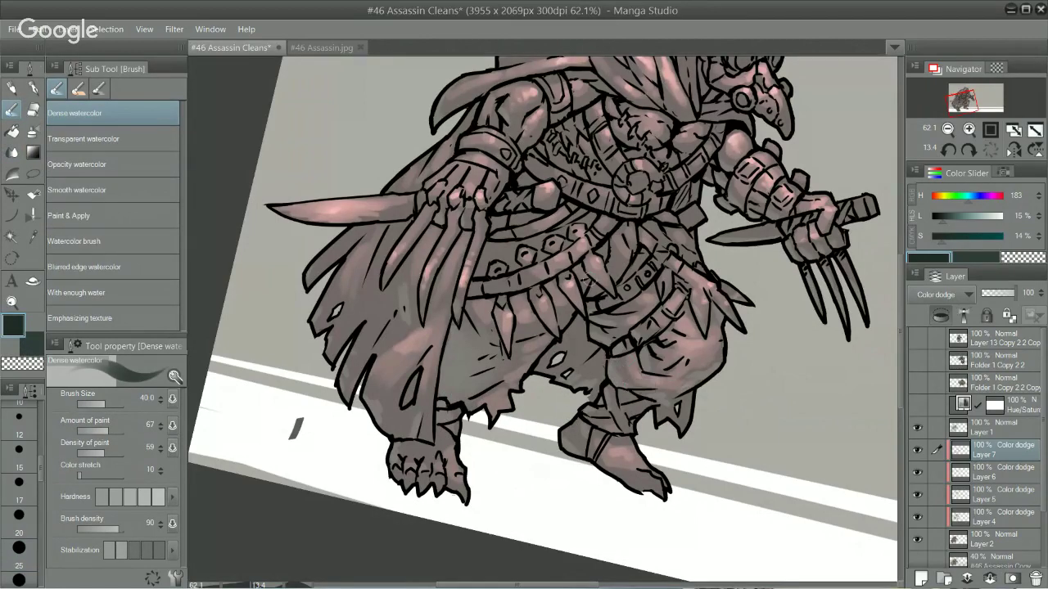
{"action": "scroll", "coordinate": [646, 369], "scroll_direction": "up", "scroll_amount": 3}
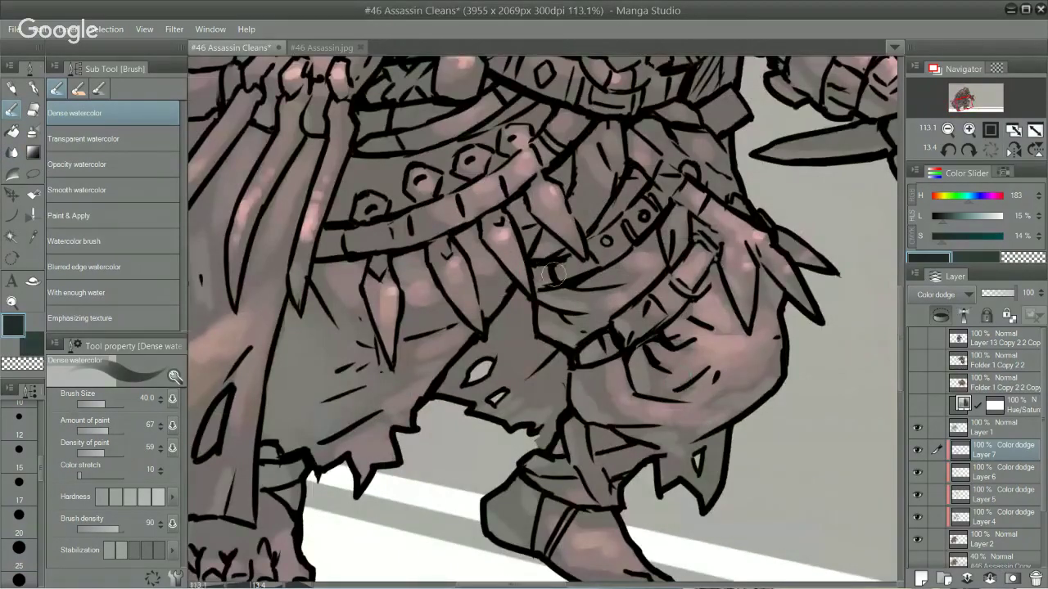
Step: Reduce the Dense watercolor brush to size 17 and add small soft highlights around the cloak, the claws and the lowered dagger's blade
{"action": "scroll", "coordinate": [492, 309], "scroll_direction": "down", "scroll_amount": 2}
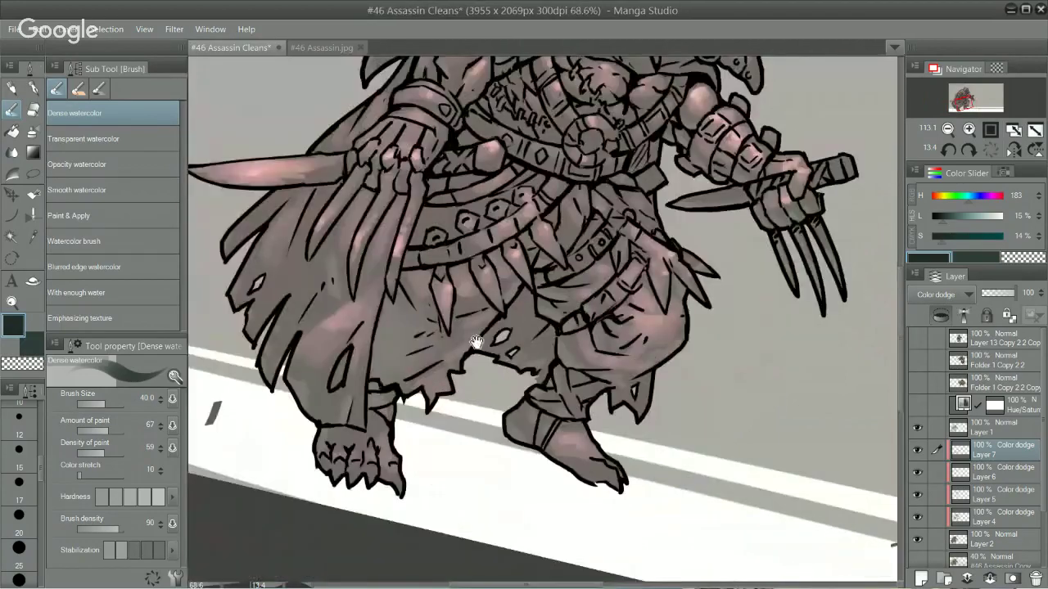
{"action": "scroll", "coordinate": [476, 341], "scroll_direction": "up", "scroll_amount": 3}
{"action": "key", "text": "bracketleft"}
{"action": "key", "text": "bracketleft"}
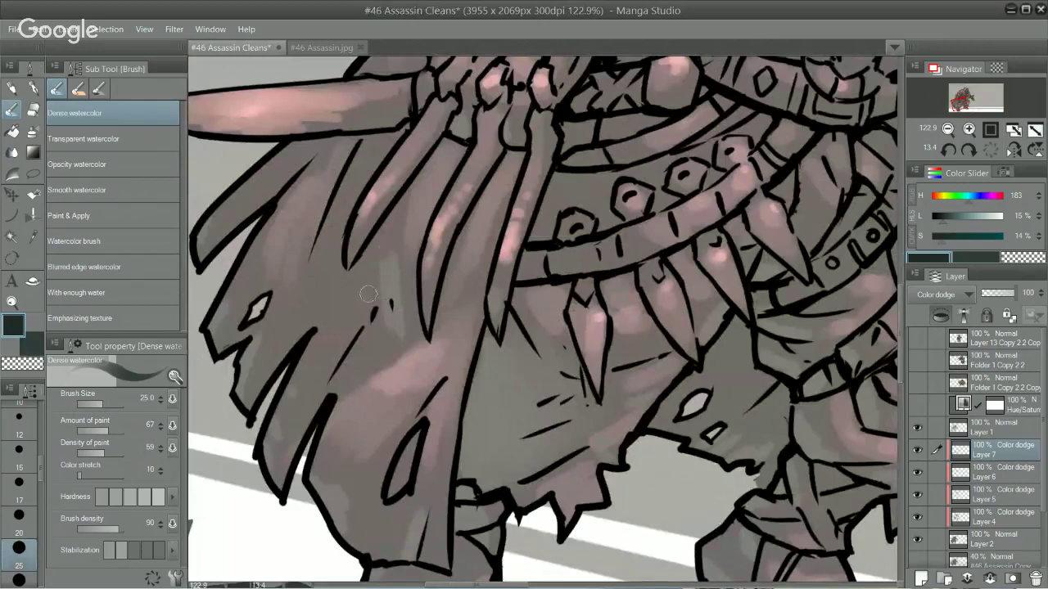
{"action": "key", "text": "bracketleft"}
{"action": "key", "text": "bracketleft"}
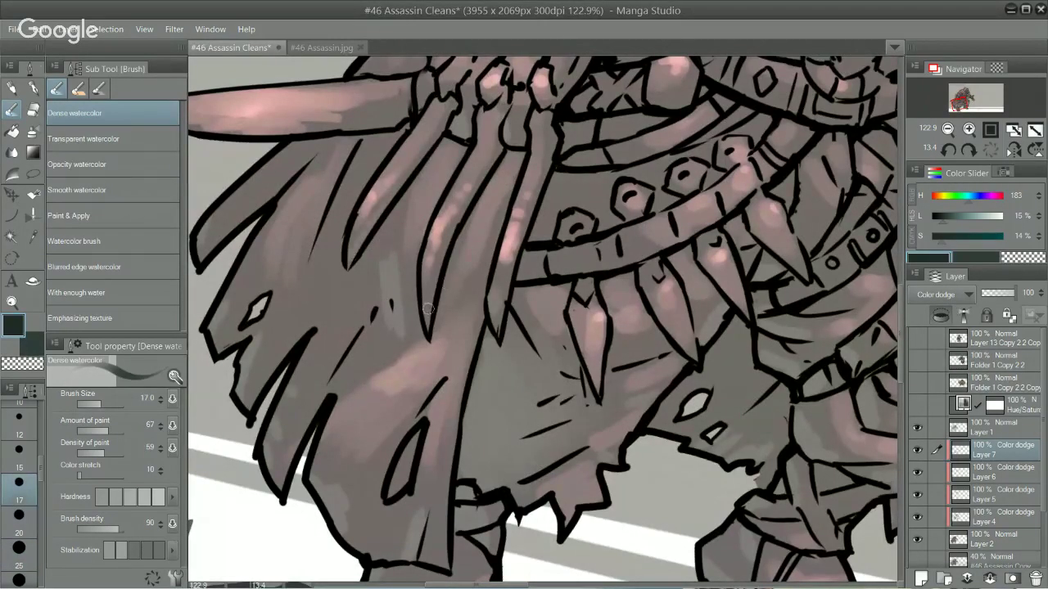
{"action": "left_click_drag", "start_coordinate": [614, 187], "coordinate": [573, 173]}
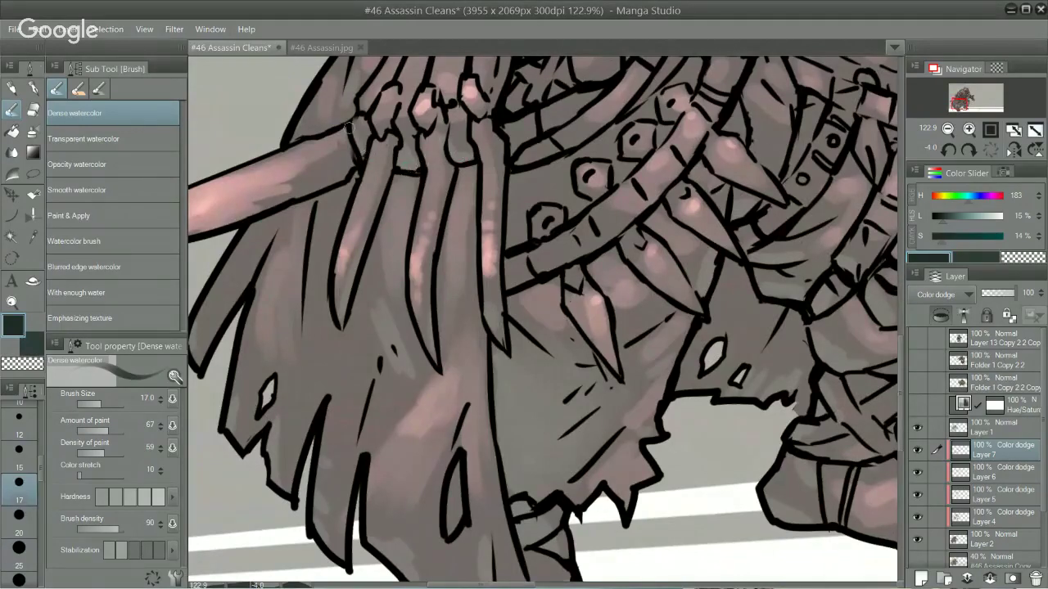
{"action": "left_click_drag", "start_coordinate": [592, 273], "coordinate": [603, 327]}
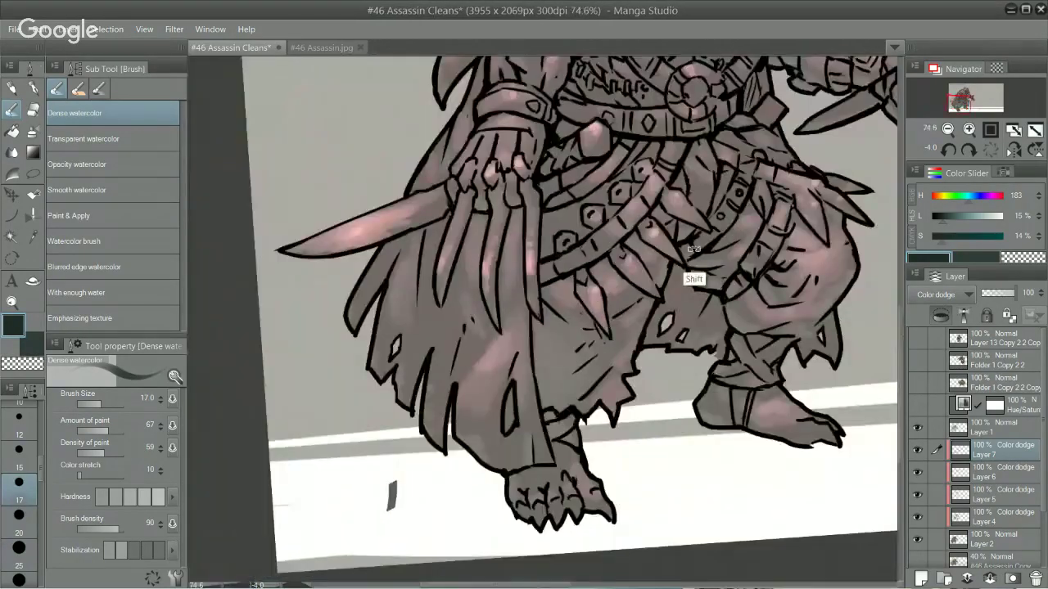
{"action": "left_click_drag", "start_coordinate": [692, 278], "coordinate": [673, 235]}
{"action": "scroll", "coordinate": [389, 315], "scroll_direction": "up", "scroll_amount": 2}
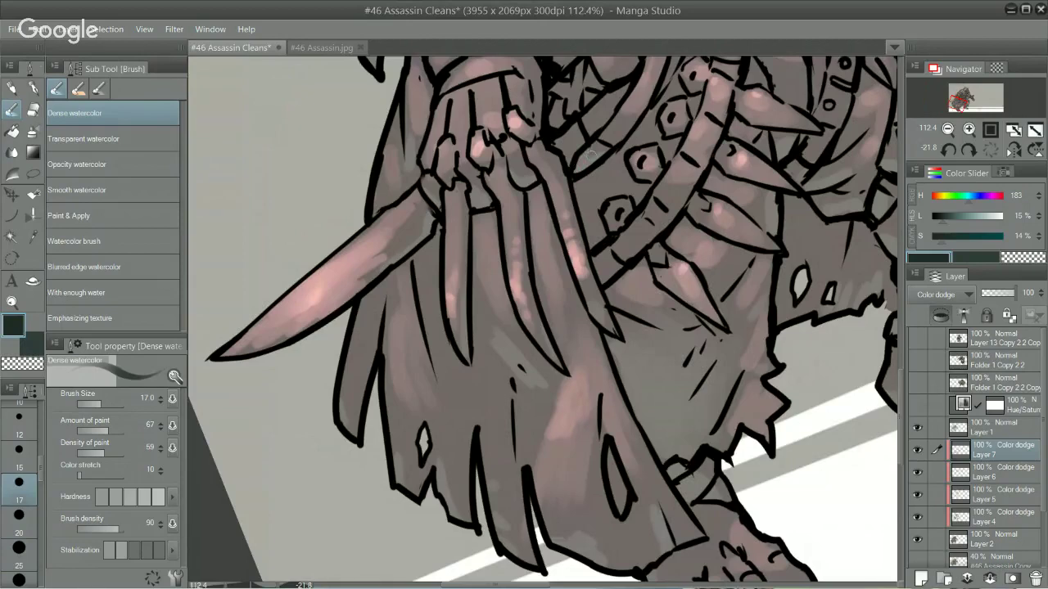
{"action": "left_click_drag", "start_coordinate": [631, 256], "coordinate": [573, 256]}
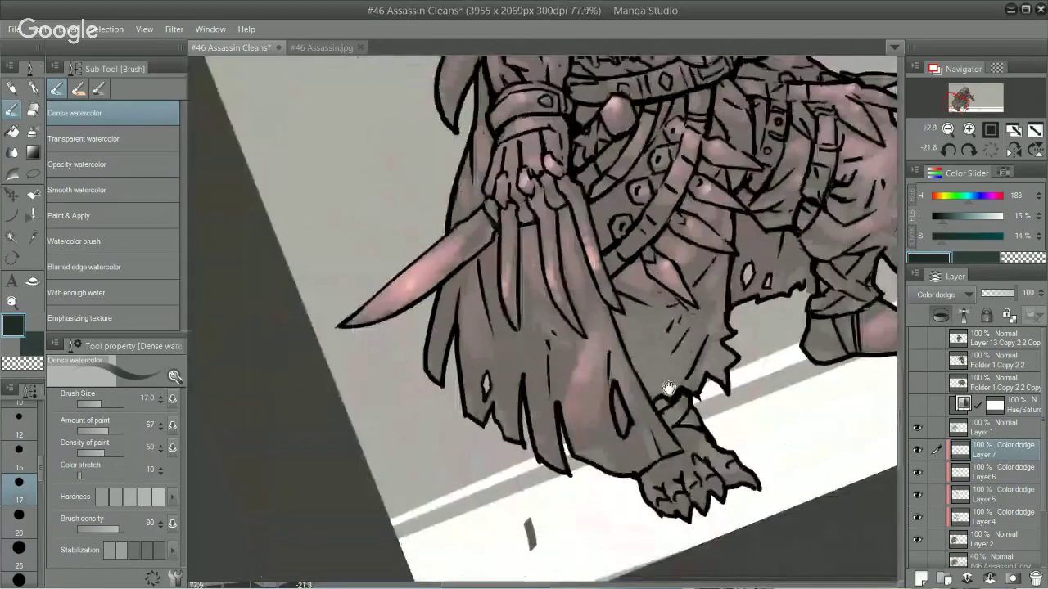
{"action": "left_click_drag", "start_coordinate": [731, 316], "coordinate": [599, 342]}
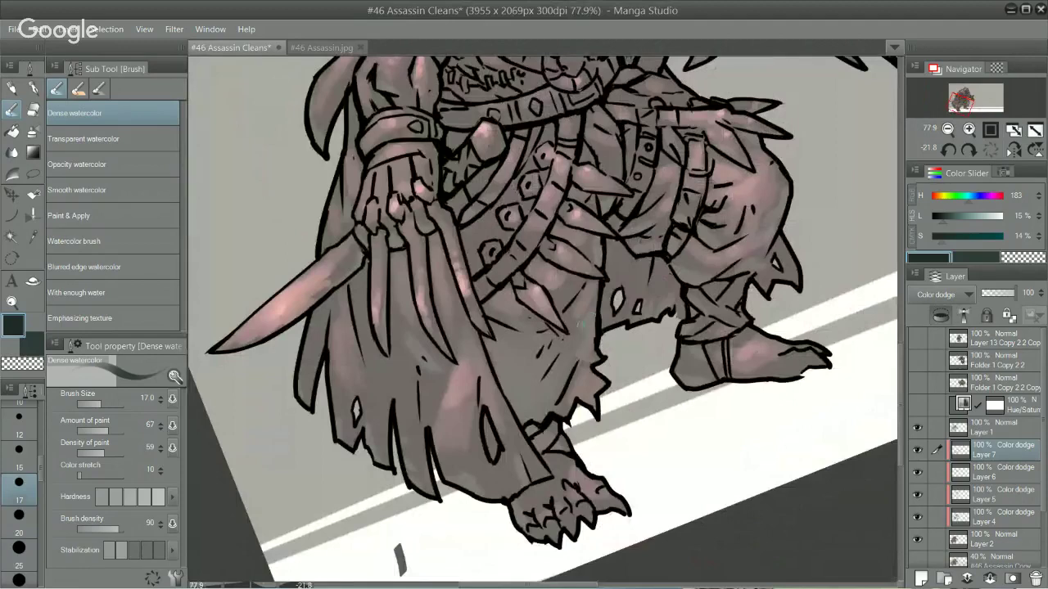
Step: Set the Dense watercolor brush to size 25 and touch up the soft light on the hanging cloth beside the belt fangs
{"action": "left_click_drag", "start_coordinate": [739, 227], "coordinate": [641, 446]}
{"action": "key", "text": "]"}
{"action": "key", "text": "]"}
{"action": "key", "text": "bracketleft"}
{"action": "key", "text": "bracketleft"}
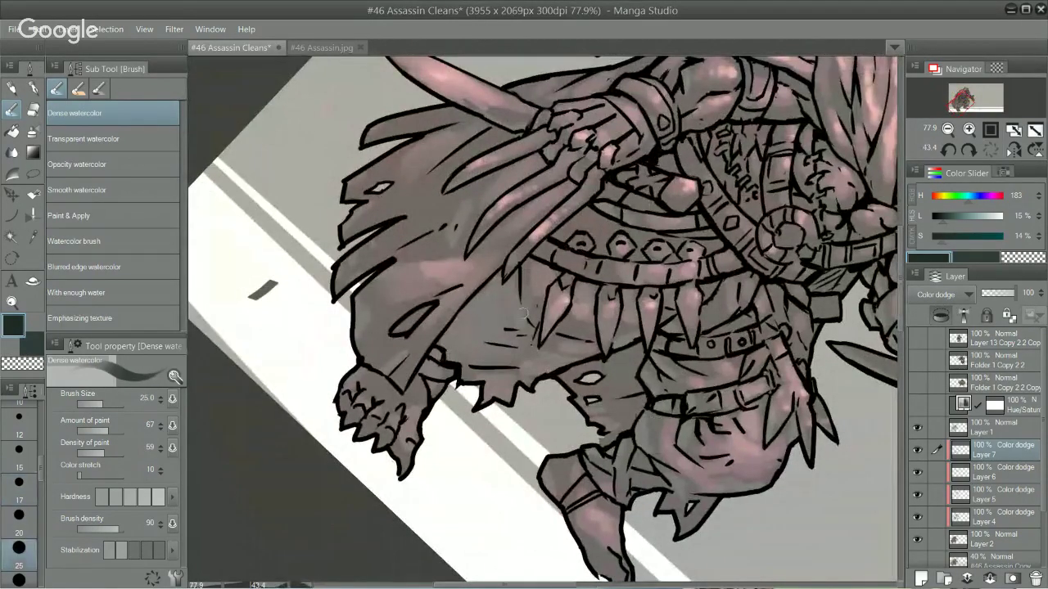
{"action": "left_click_drag", "start_coordinate": [527, 299], "coordinate": [524, 272]}
Step: Enlarge the Dense watercolor brush to size 50, paint broad light on the cloak behind the claws with a sampled colour, and blend it
{"action": "key", "text": "bracketright"}
{"action": "key", "text": "bracketright"}
{"action": "key", "text": "bracketright"}
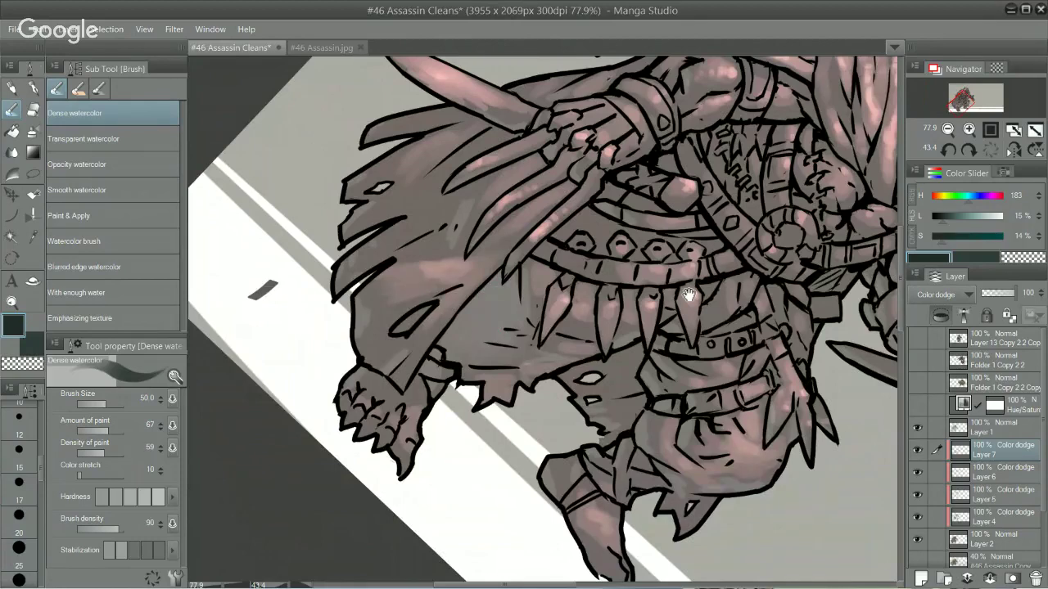
{"action": "left_click_drag", "start_coordinate": [760, 274], "coordinate": [533, 286]}
{"action": "left_click_drag", "start_coordinate": [420, 292], "coordinate": [388, 247]}
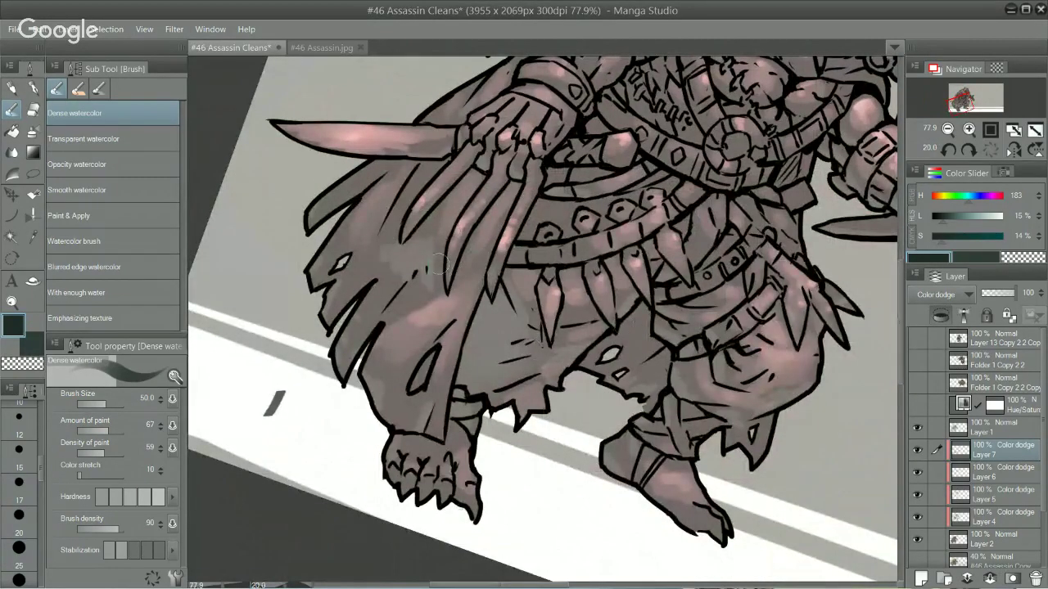
{"action": "left_click", "coordinate": [416, 270], "text": "alt"}
{"action": "left_click_drag", "start_coordinate": [408, 286], "coordinate": [383, 264]}
{"action": "key", "text": "j"}
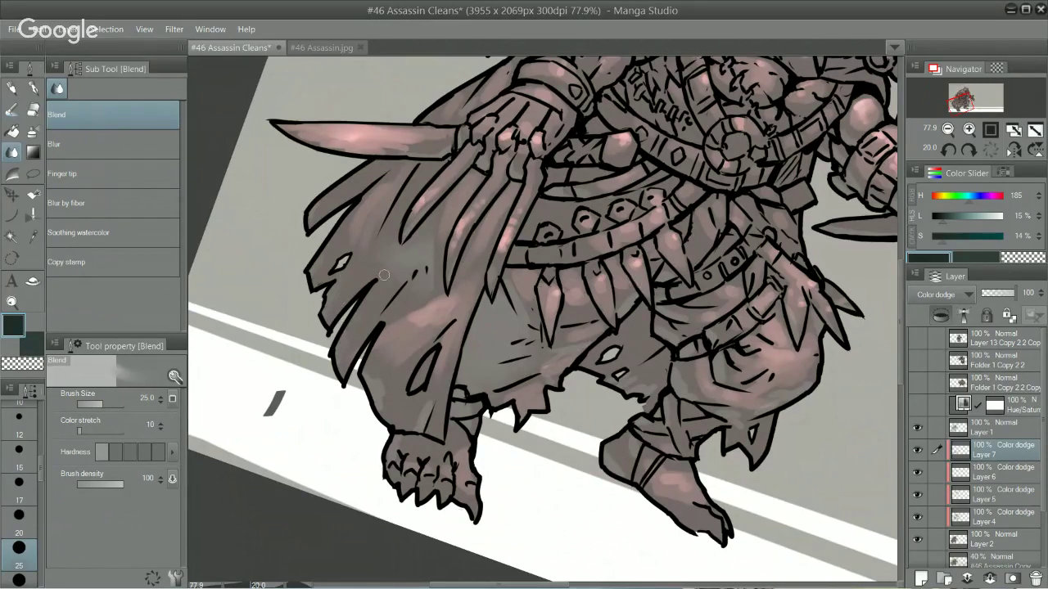
{"action": "scroll", "coordinate": [627, 347], "scroll_direction": "down", "scroll_amount": 3}
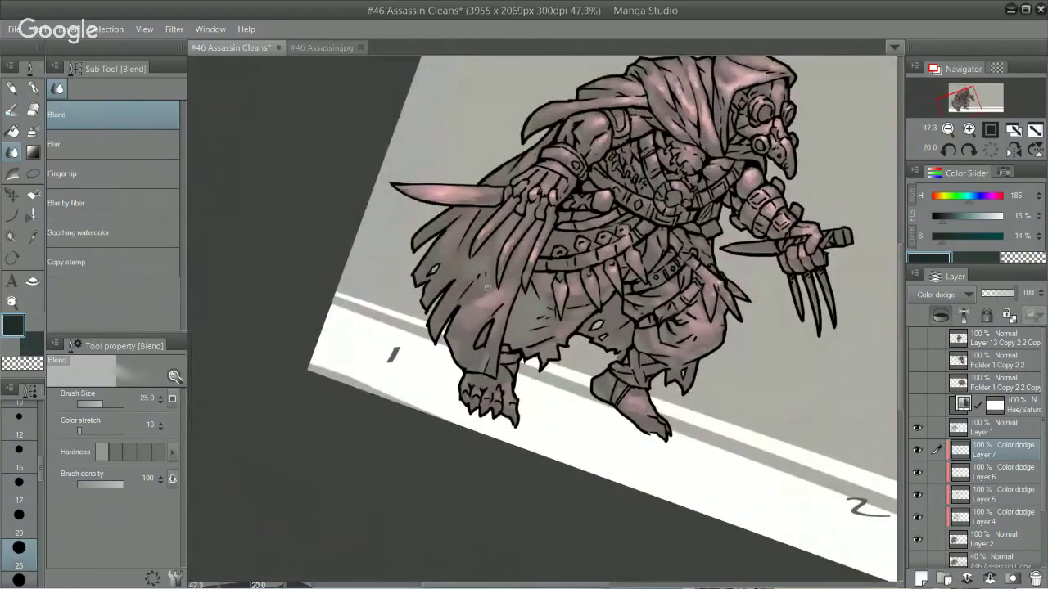
Step: Paint soft light on the cloak's lower part above the rear foot and smooth it with the Blend tool
{"action": "key", "text": "b"}
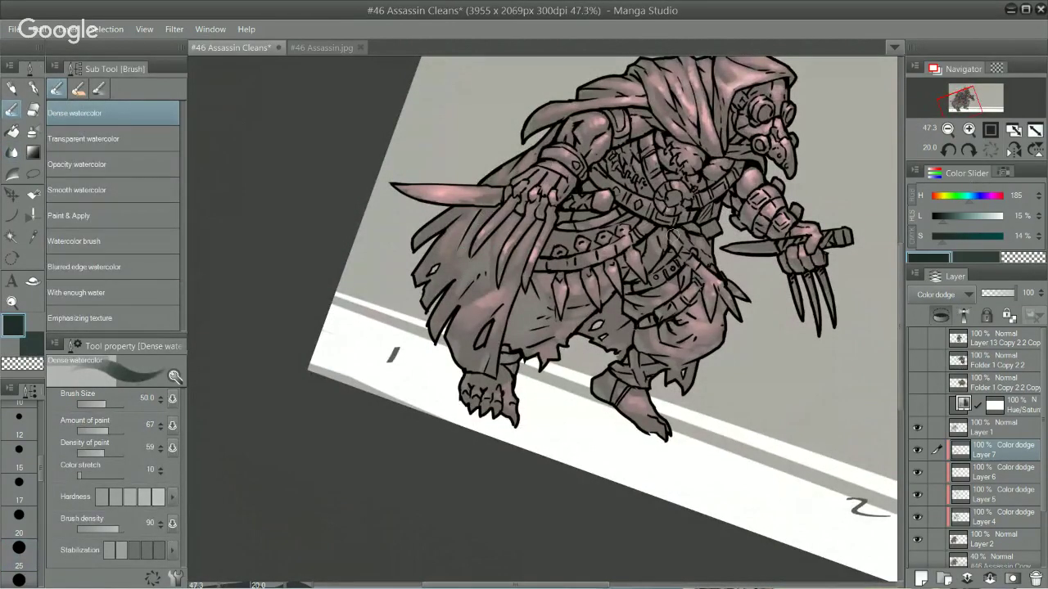
{"action": "key", "text": "ctrl"}
{"action": "scroll", "coordinate": [455, 339], "scroll_direction": "up", "scroll_amount": 2}
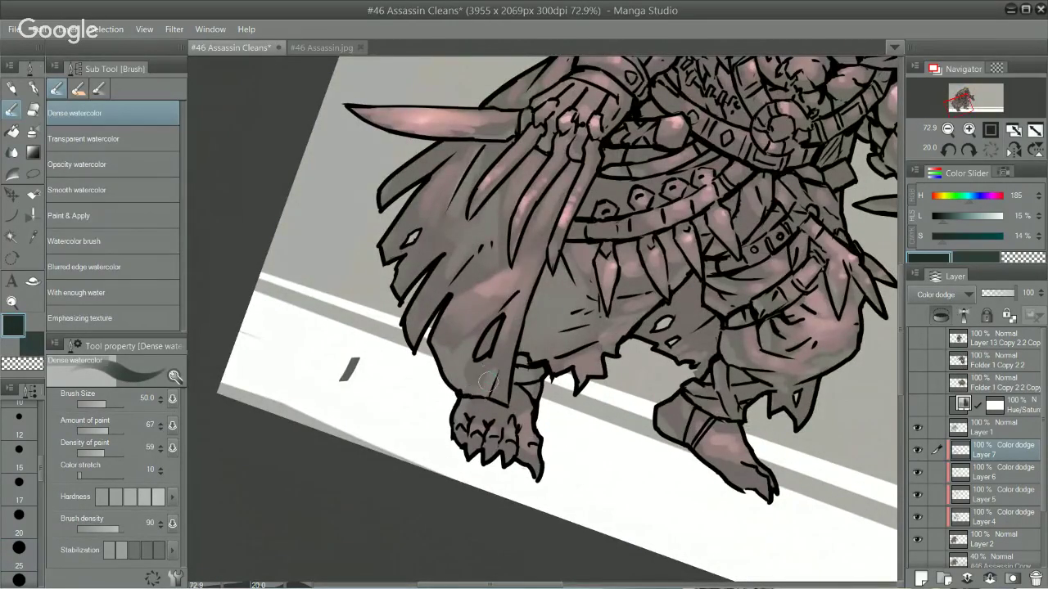
{"action": "key", "text": "j"}
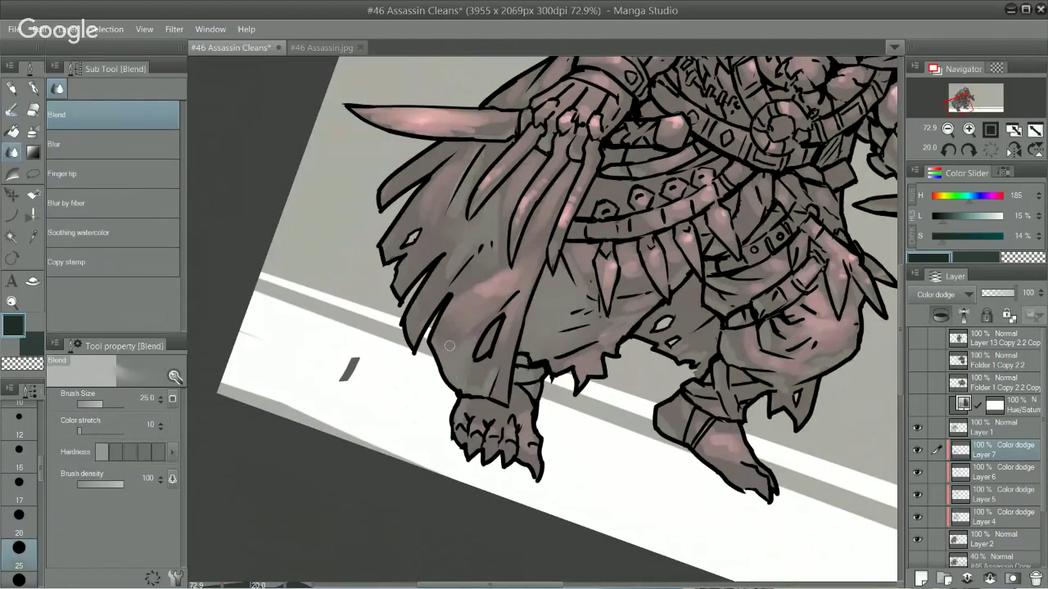
Step: Soften the secondary light on the front knee, the trouser folds and the fangs hanging over them with the Blend tool at size 25
{"action": "scroll", "coordinate": [483, 254], "scroll_direction": "up", "scroll_amount": 2}
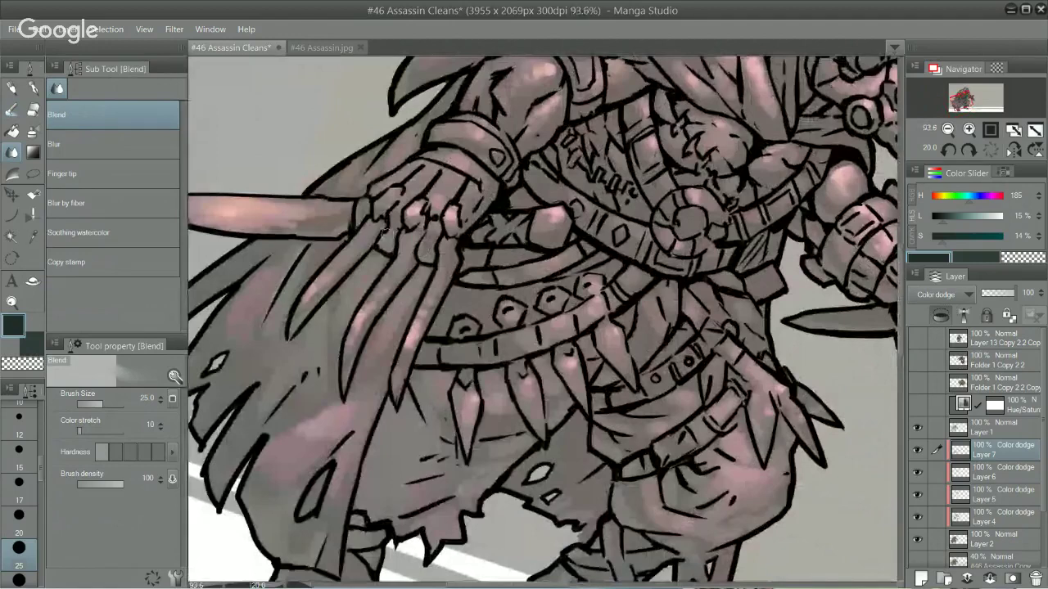
{"action": "left_click_drag", "start_coordinate": [625, 304], "coordinate": [416, 288]}
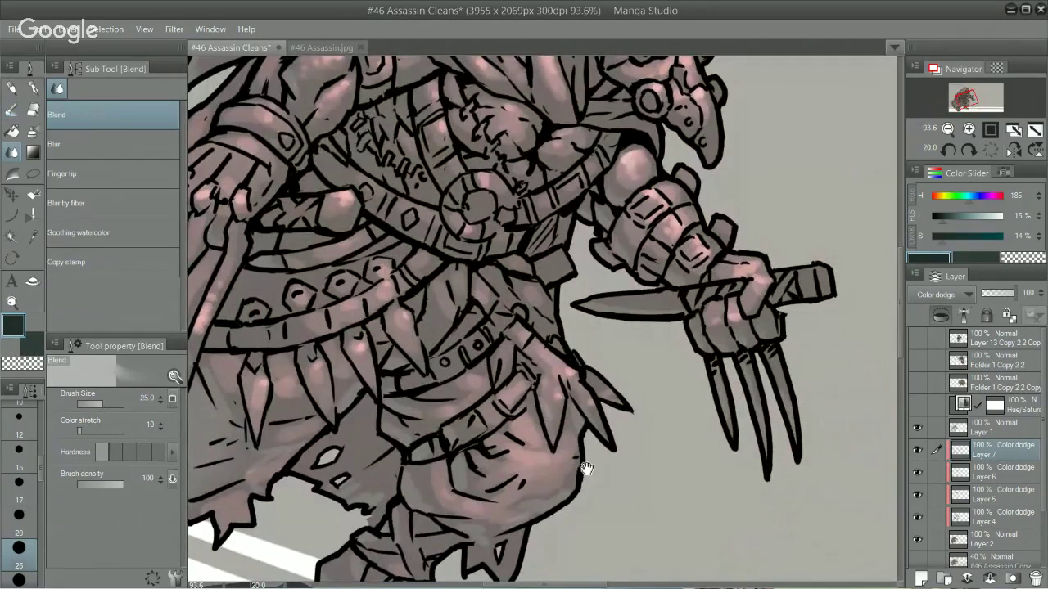
{"action": "left_click_drag", "start_coordinate": [510, 541], "coordinate": [532, 434]}
{"action": "scroll", "coordinate": [538, 442], "scroll_direction": "up", "scroll_amount": 4}
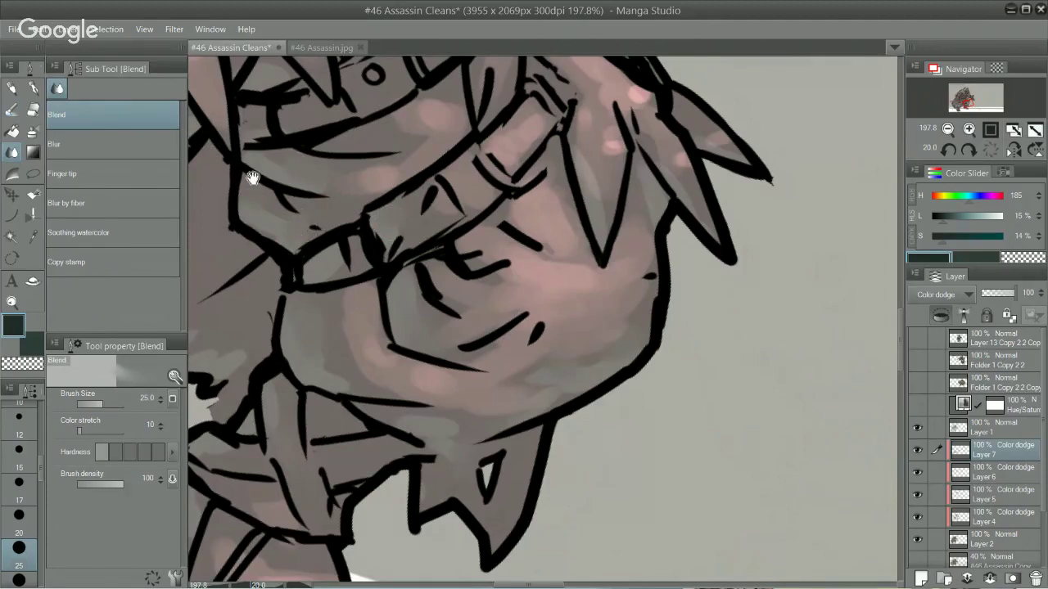
{"action": "left_click_drag", "start_coordinate": [581, 196], "coordinate": [512, 195]}
{"action": "left_click_drag", "start_coordinate": [483, 262], "coordinate": [511, 312]}
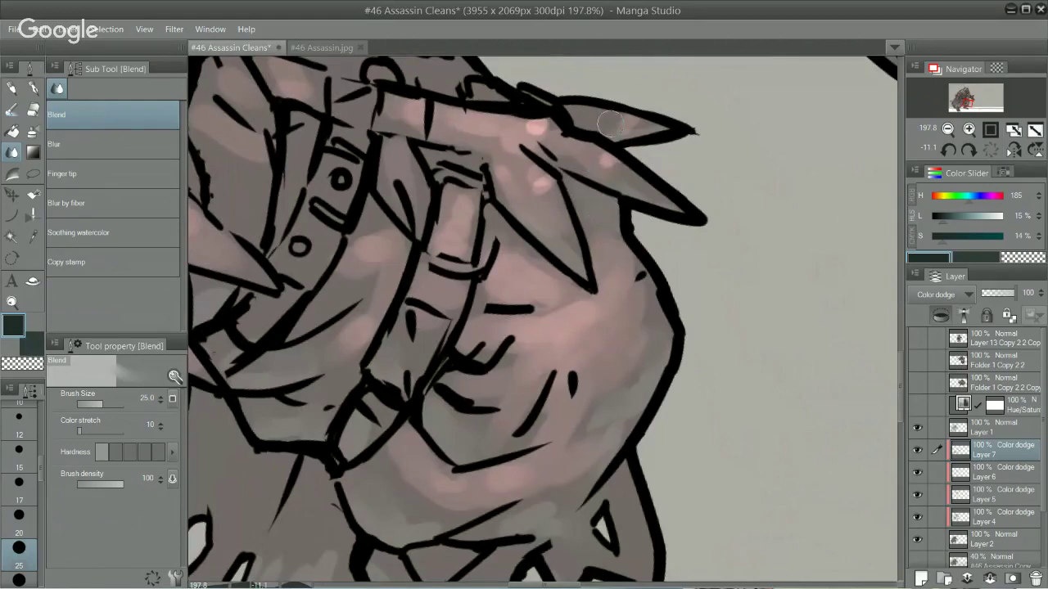
{"action": "left_click_drag", "start_coordinate": [664, 127], "coordinate": [699, 235]}
{"action": "left_click_drag", "start_coordinate": [609, 197], "coordinate": [737, 191]}
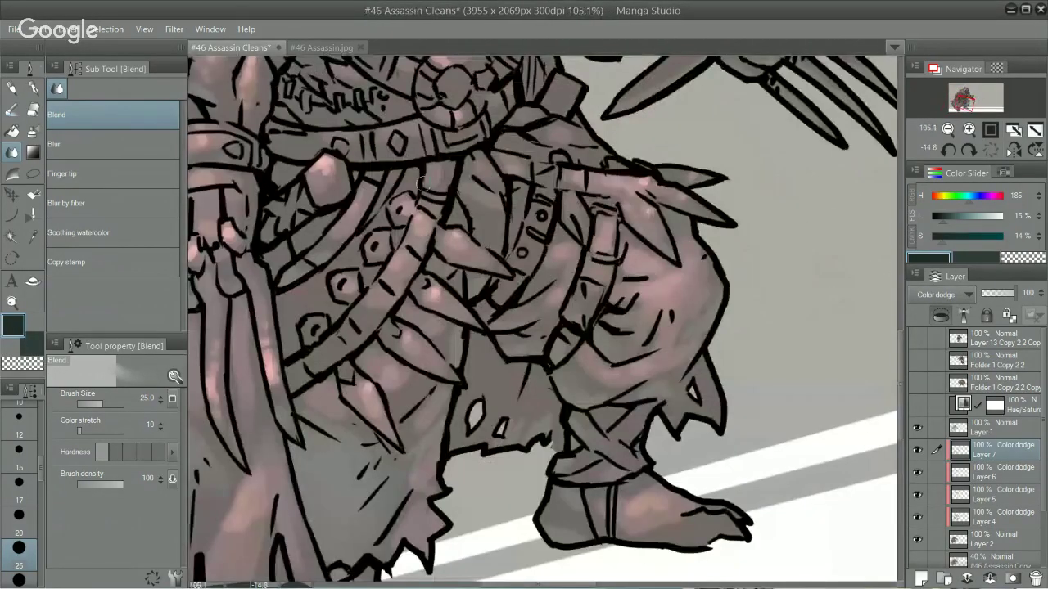
{"action": "left_click_drag", "start_coordinate": [423, 184], "coordinate": [490, 223]}
Step: Examine the lighting across the whole figure, from the mask and hood down to the legs and feet
{"action": "key", "text": "p"}
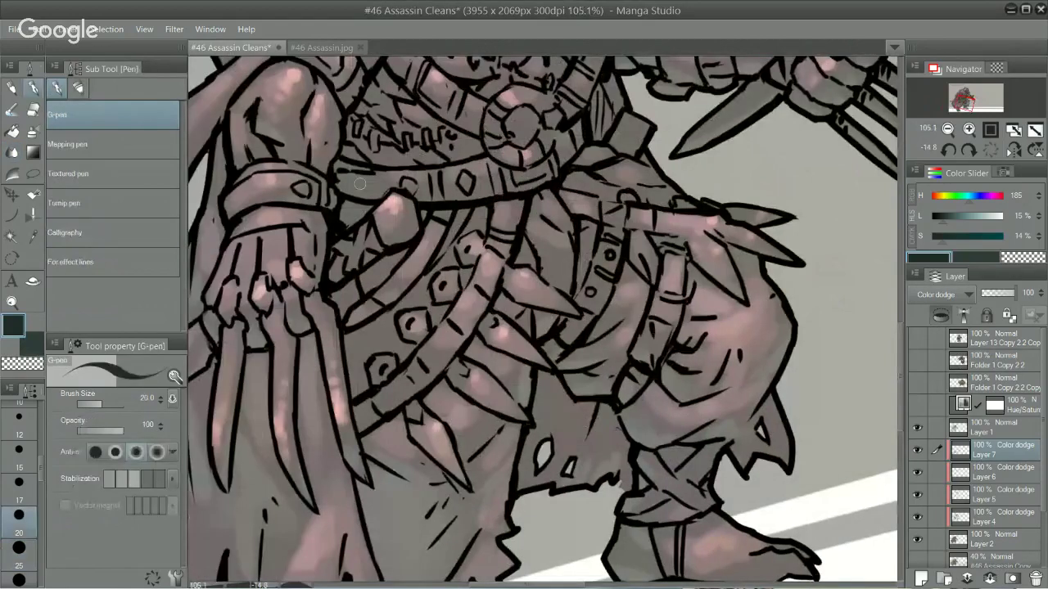
{"action": "scroll", "coordinate": [682, 168], "scroll_direction": "down", "scroll_amount": 4}
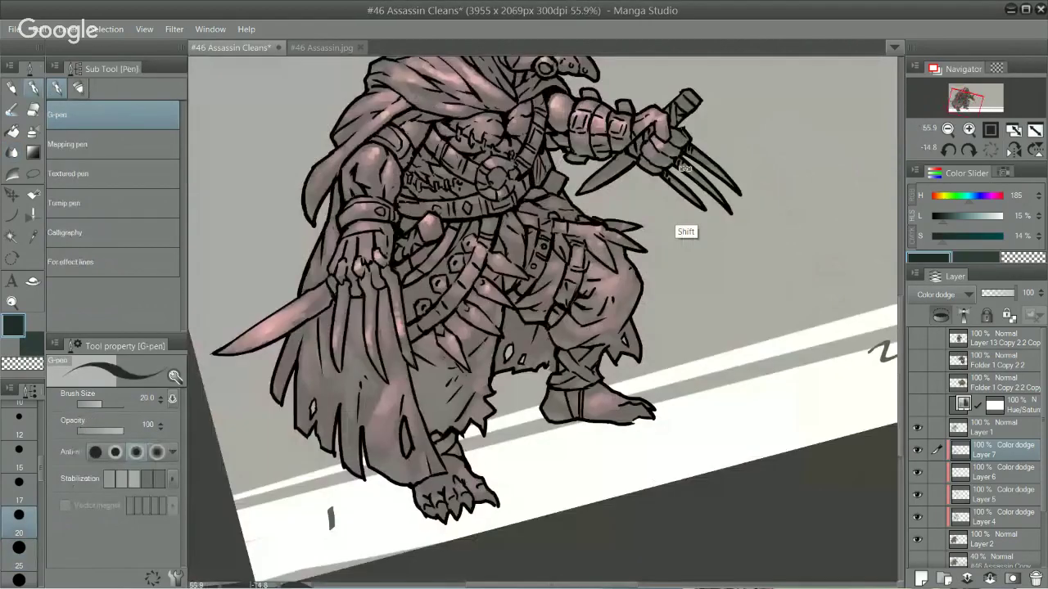
{"action": "left_click_drag", "start_coordinate": [685, 168], "coordinate": [549, 193]}
{"action": "scroll", "coordinate": [549, 193], "scroll_direction": "up", "scroll_amount": 1}
{"action": "scroll", "coordinate": [564, 111], "scroll_direction": "up", "scroll_amount": 1}
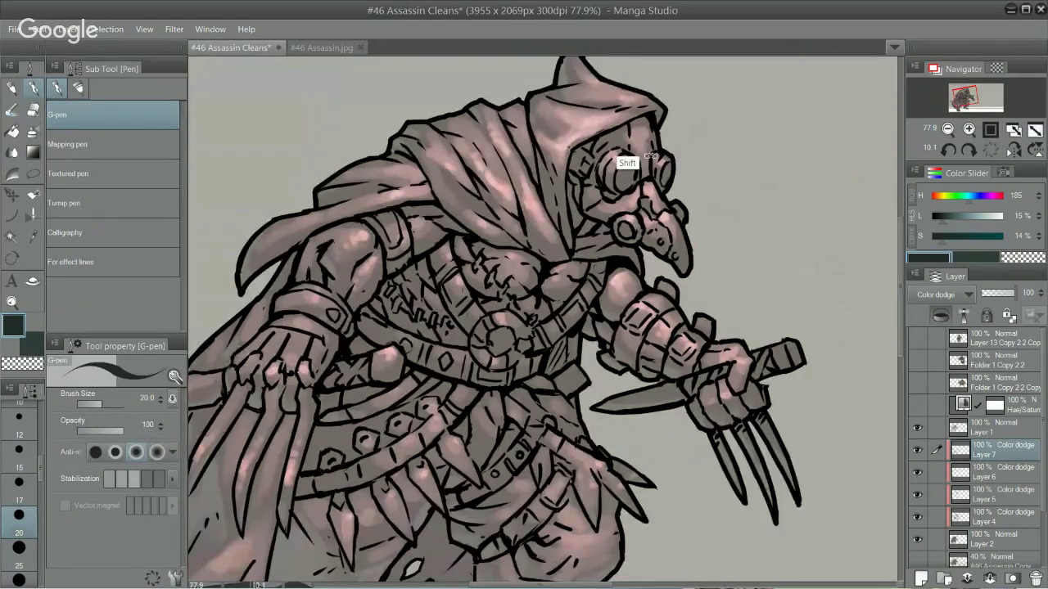
{"action": "left_click_drag", "start_coordinate": [620, 159], "coordinate": [314, 271]}
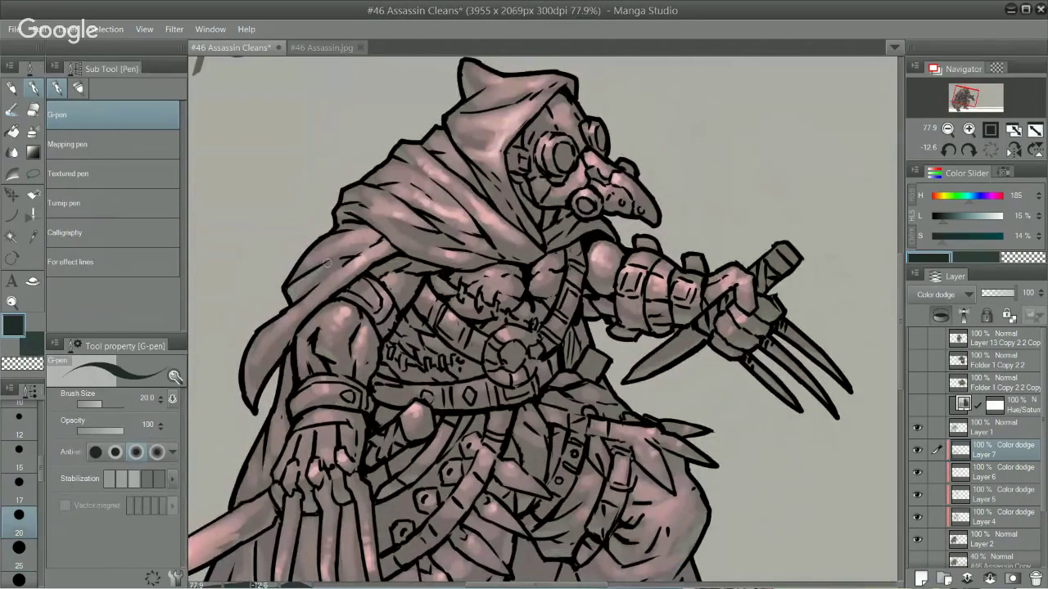
{"action": "left_click_drag", "start_coordinate": [647, 185], "coordinate": [625, 248]}
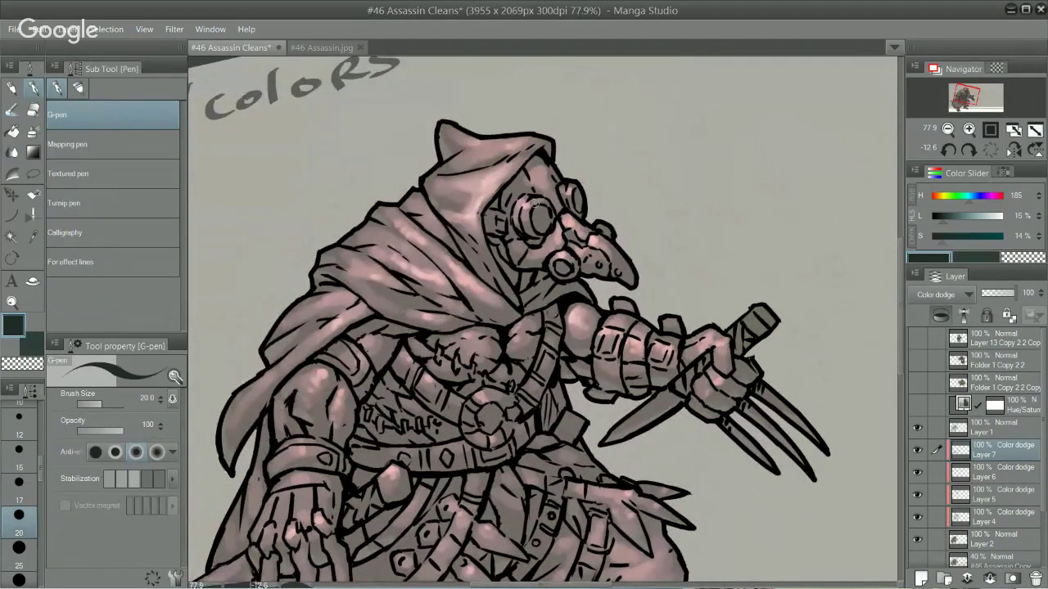
{"action": "key", "text": "j"}
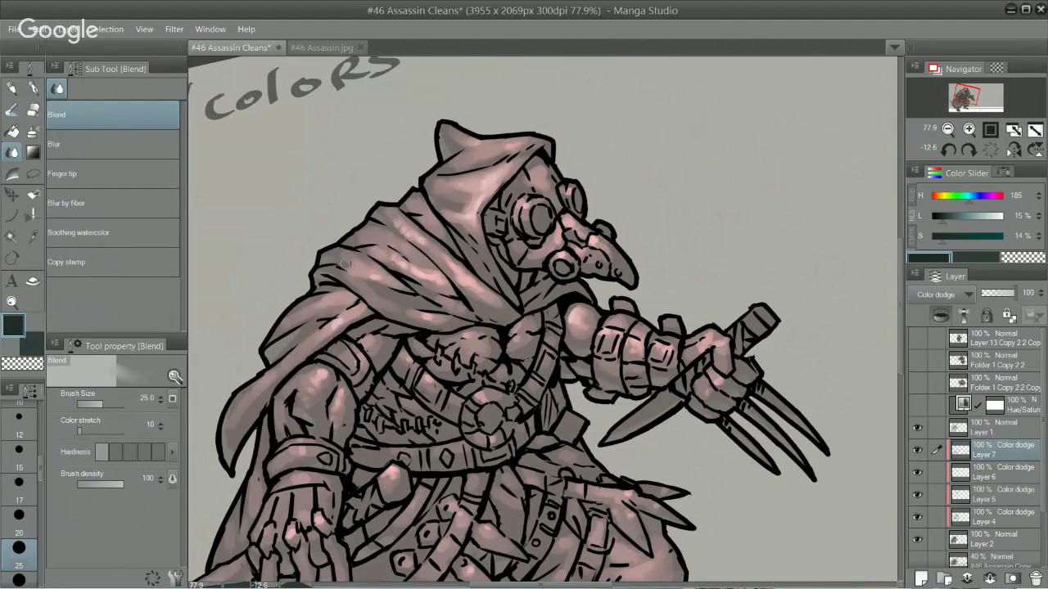
{"action": "scroll", "coordinate": [633, 321], "scroll_direction": "down", "scroll_amount": 1}
{"action": "left_click_drag", "start_coordinate": [633, 321], "coordinate": [600, 383]}
{"action": "scroll", "coordinate": [624, 459], "scroll_direction": "down", "scroll_amount": 1}
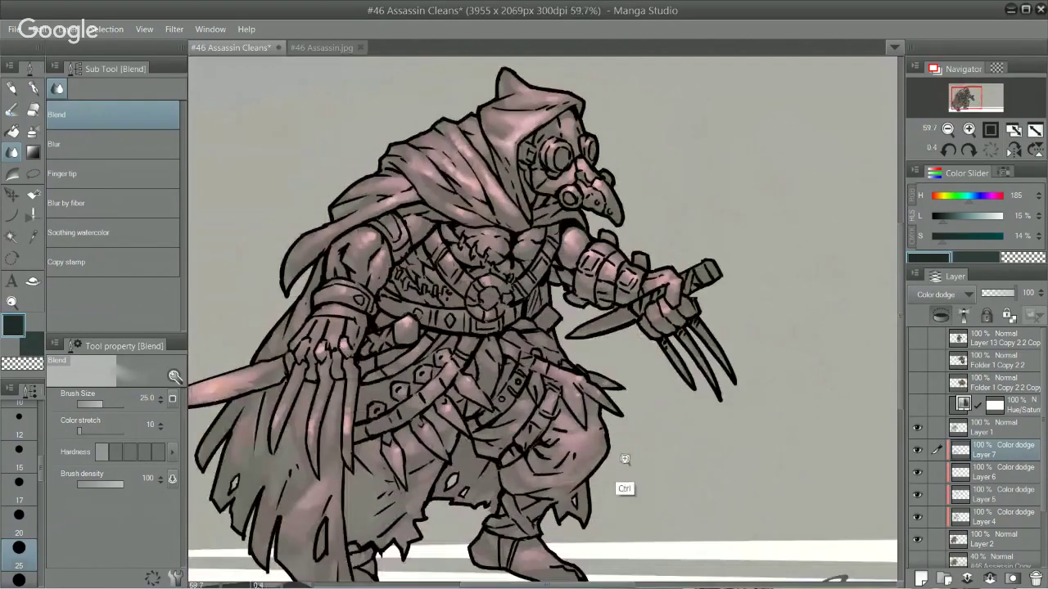
{"action": "left_click_drag", "start_coordinate": [713, 352], "coordinate": [697, 385]}
{"action": "mouse_move", "coordinate": [690, 430]}
{"action": "left_mouse_down"}
{"action": "mouse_move", "coordinate": [695, 402]}
{"action": "mouse_move", "coordinate": [688, 433]}
{"action": "left_mouse_up"}
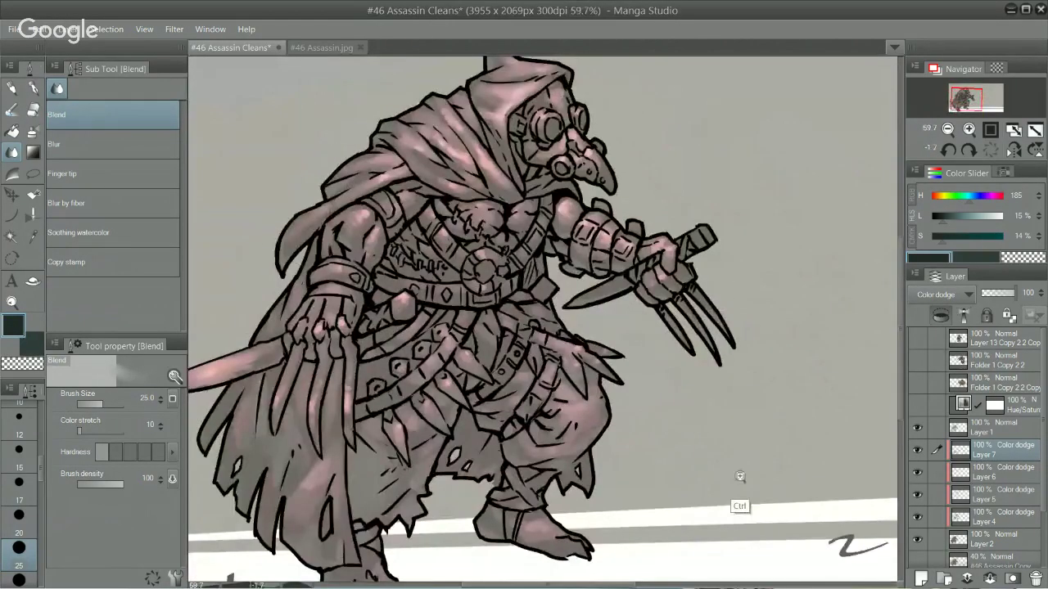
{"action": "scroll", "coordinate": [739, 476], "scroll_direction": "down", "scroll_amount": 2}
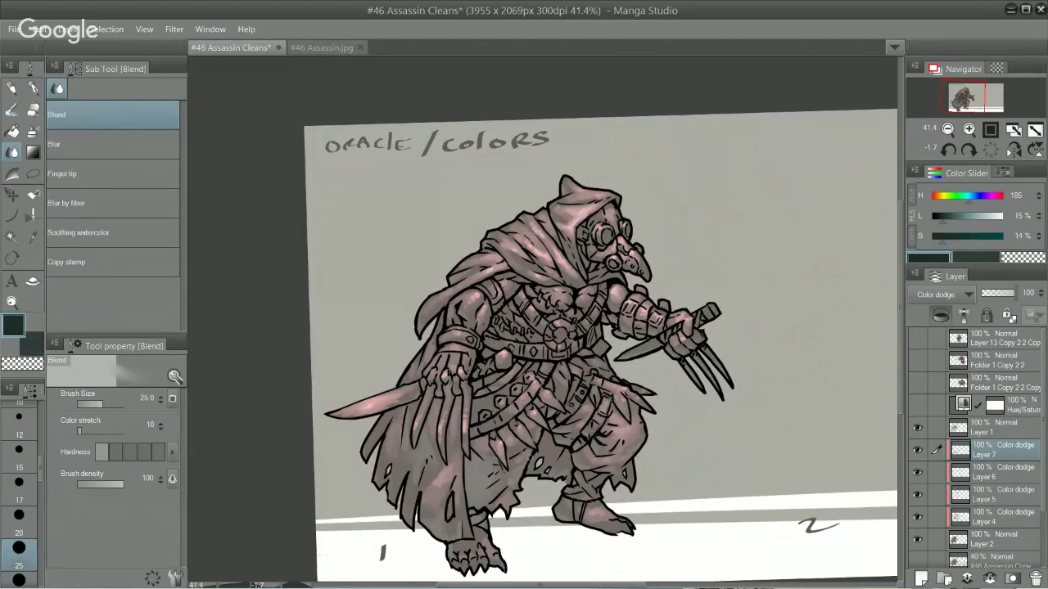
Step: Switch to the Transparent watercolor brush with the transparent colour active for erasing
{"action": "key", "text": "b"}
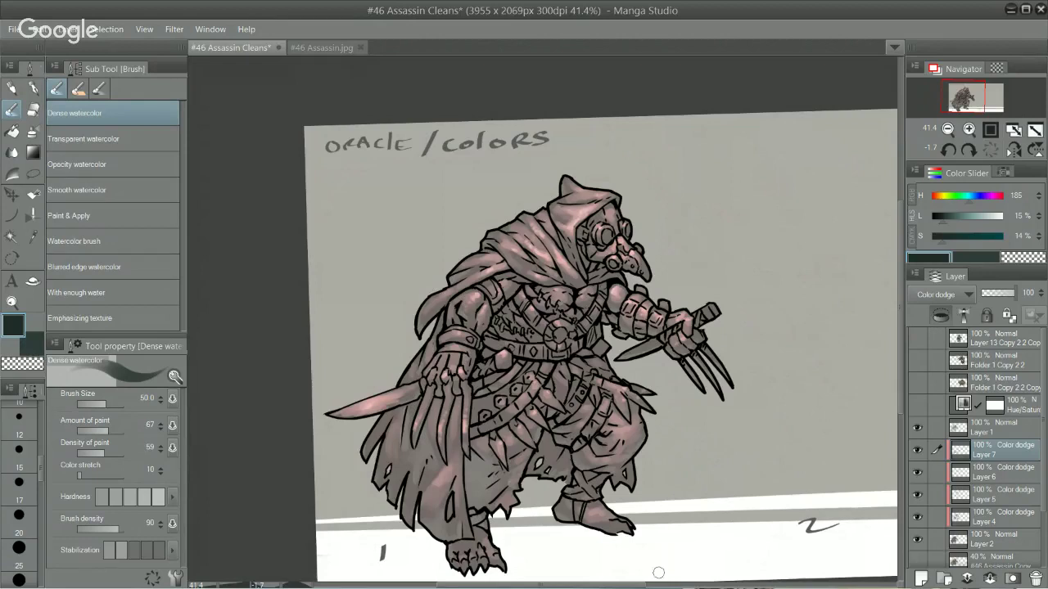
{"action": "key", "text": "c"}
{"action": "key", "text": "period"}
{"action": "key", "text": "period"}
{"action": "key", "text": "comma"}
{"action": "key", "text": "comma"}
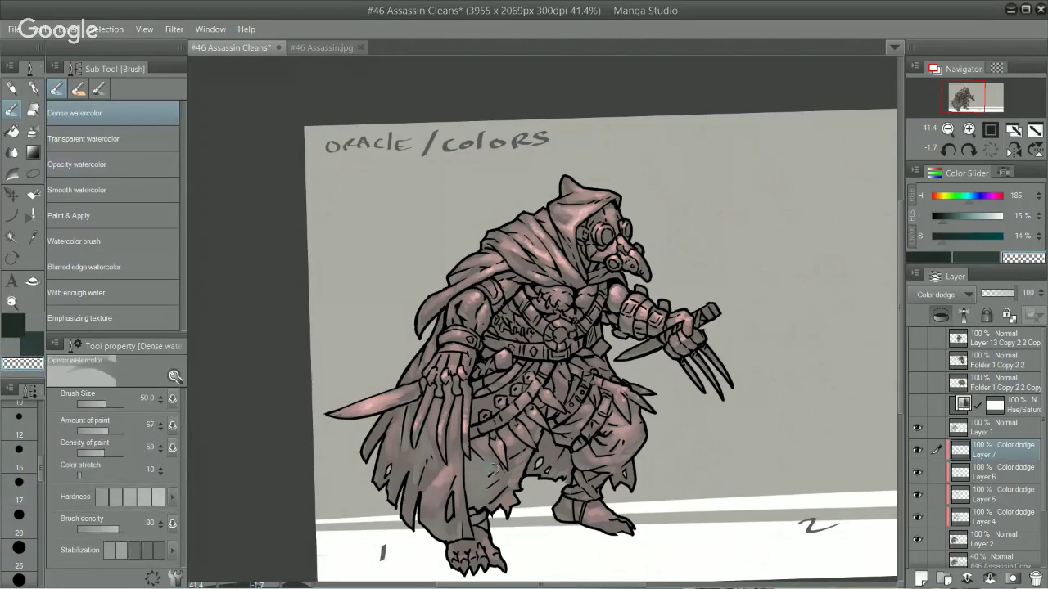
{"action": "key", "text": "period"}
{"action": "key", "text": "c"}
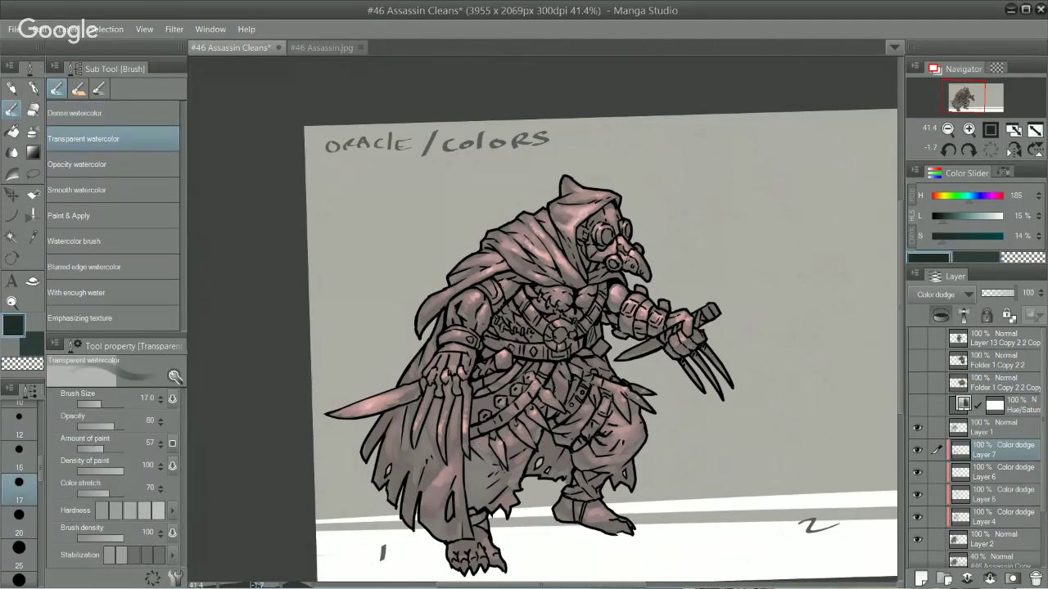
{"action": "key", "text": "c"}
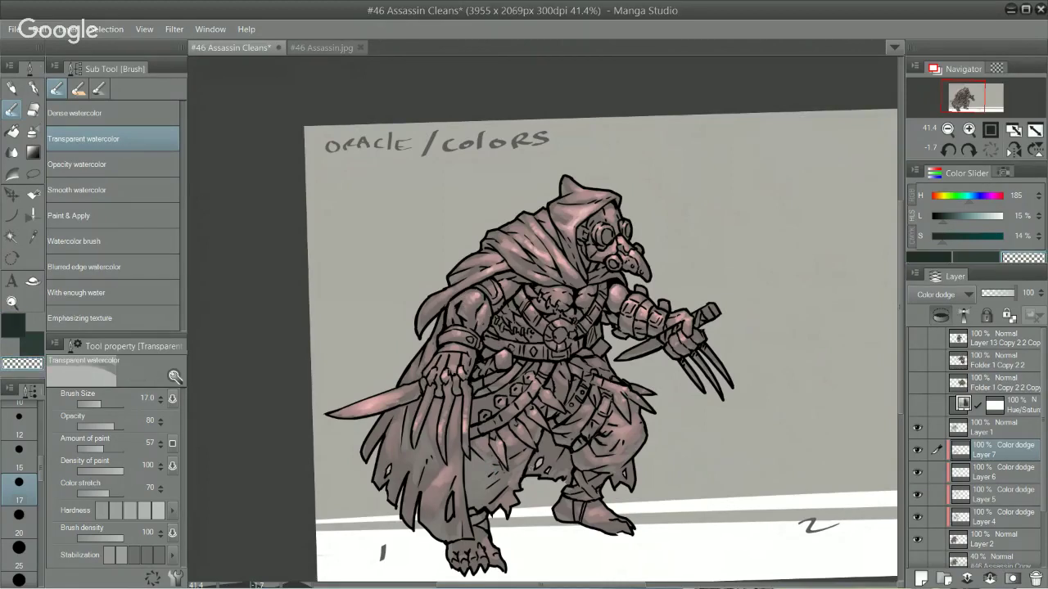
Step: Enlarge the Transparent watercolor brush to size 60
{"action": "key", "text": "bracketright"}
{"action": "key", "text": "bracketright"}
{"action": "key", "text": "bracketright"}
{"action": "key", "text": "bracketright"}
{"action": "key", "text": "bracketright"}
{"action": "key", "text": "bracketright"}
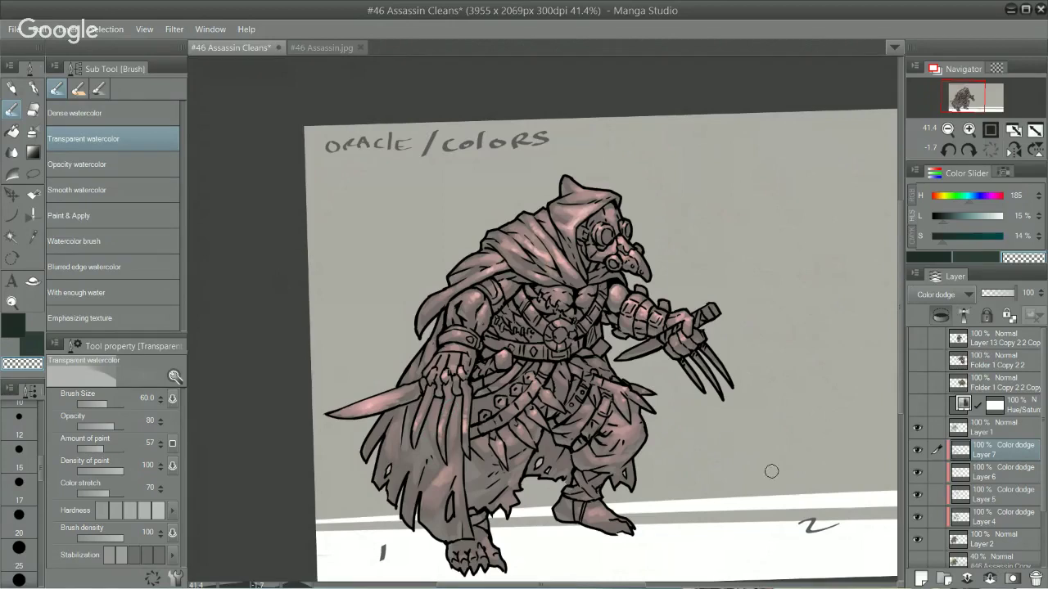
Step: Toggle the visibility of Layer 7 to compare the figure with and without its secondary light
{"action": "key", "text": "period"}
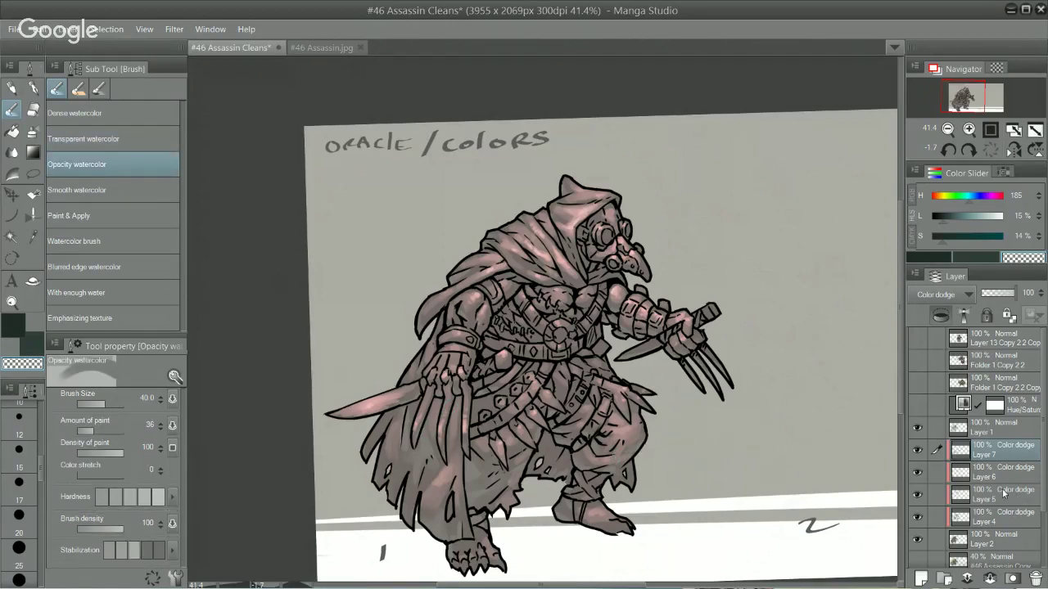
{"action": "left_click", "coordinate": [919, 450]}
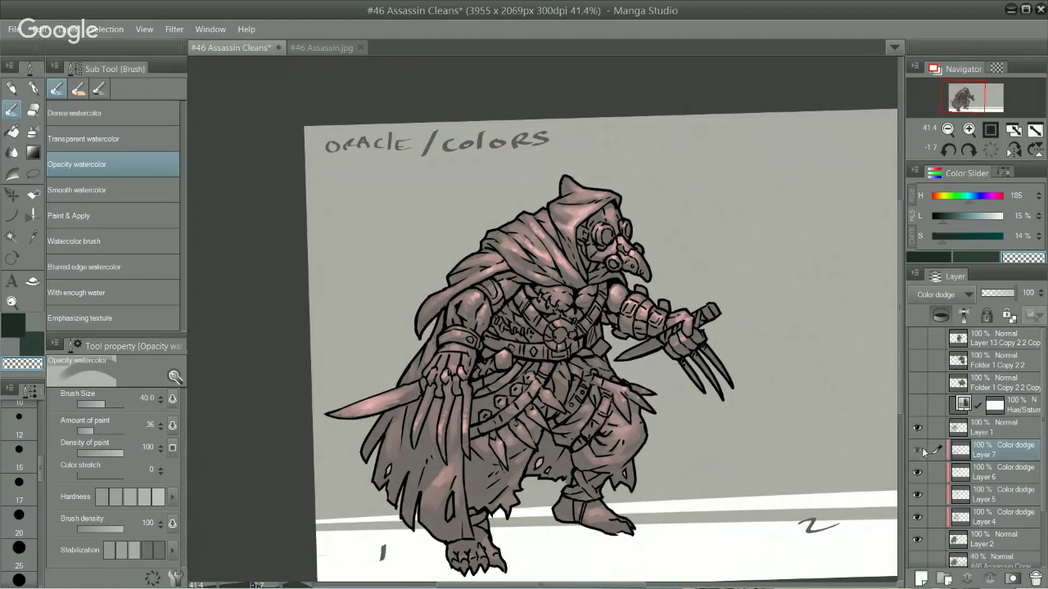
{"action": "left_click", "coordinate": [920, 451]}
{"action": "left_click", "coordinate": [920, 452]}
{"action": "left_click", "coordinate": [920, 452]}
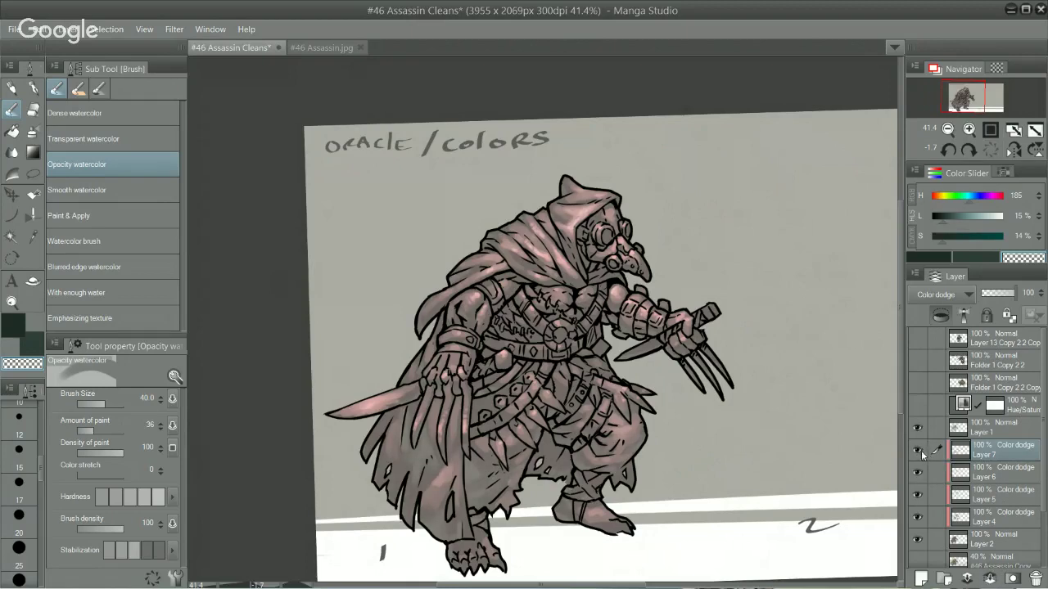
{"action": "left_click", "coordinate": [920, 452]}
{"action": "left_click", "coordinate": [920, 452]}
Step: Sample the dark teal secondary light colour from the area beside the mask
{"action": "key", "text": "comma"}
{"action": "key", "text": "comma"}
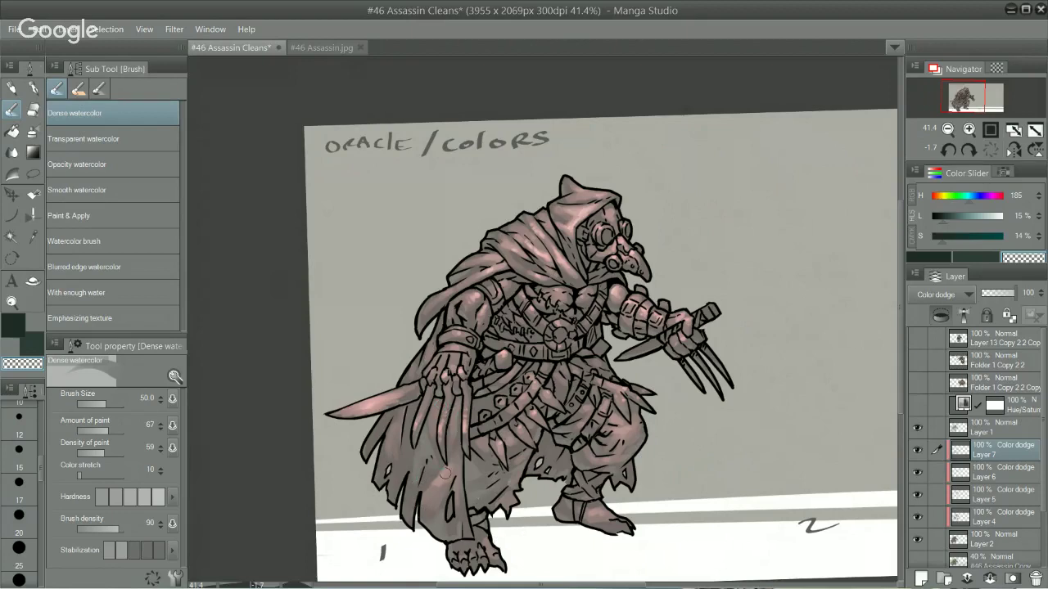
{"action": "key", "text": "."}
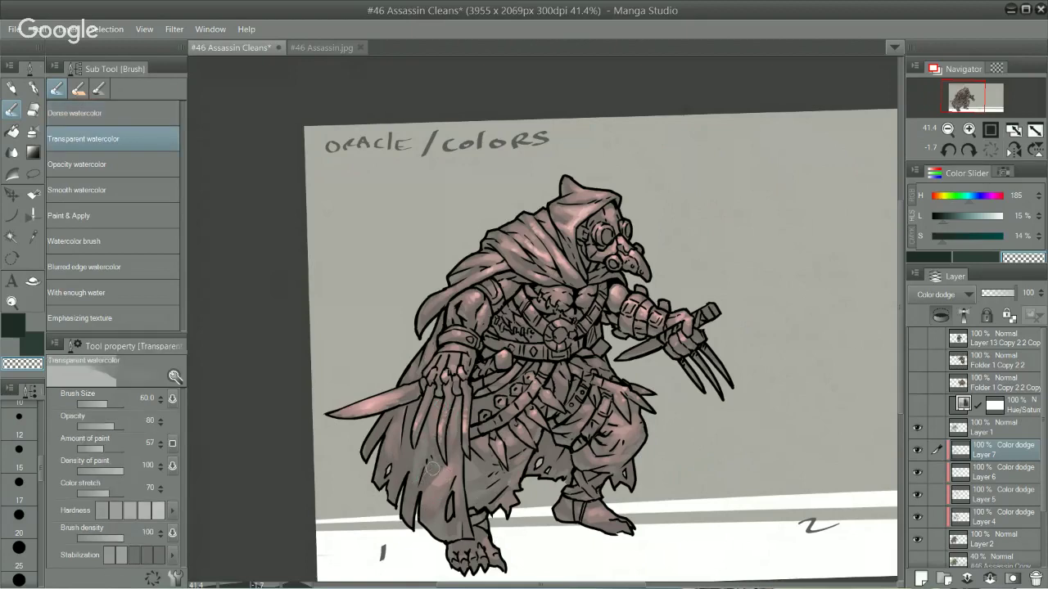
{"action": "scroll", "coordinate": [561, 344], "scroll_direction": "up", "scroll_amount": 4}
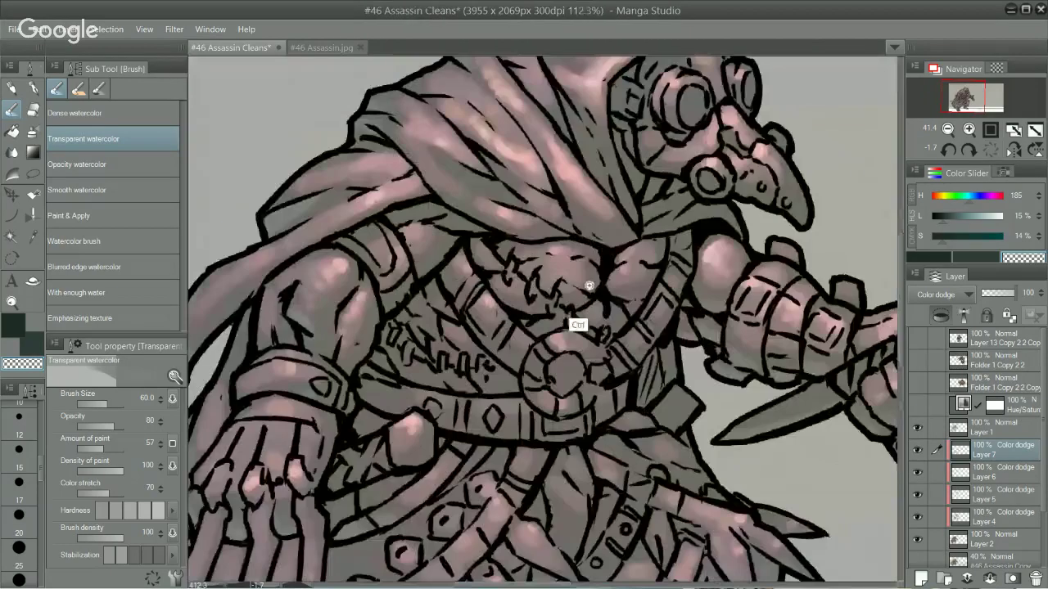
{"action": "key", "text": "period"}
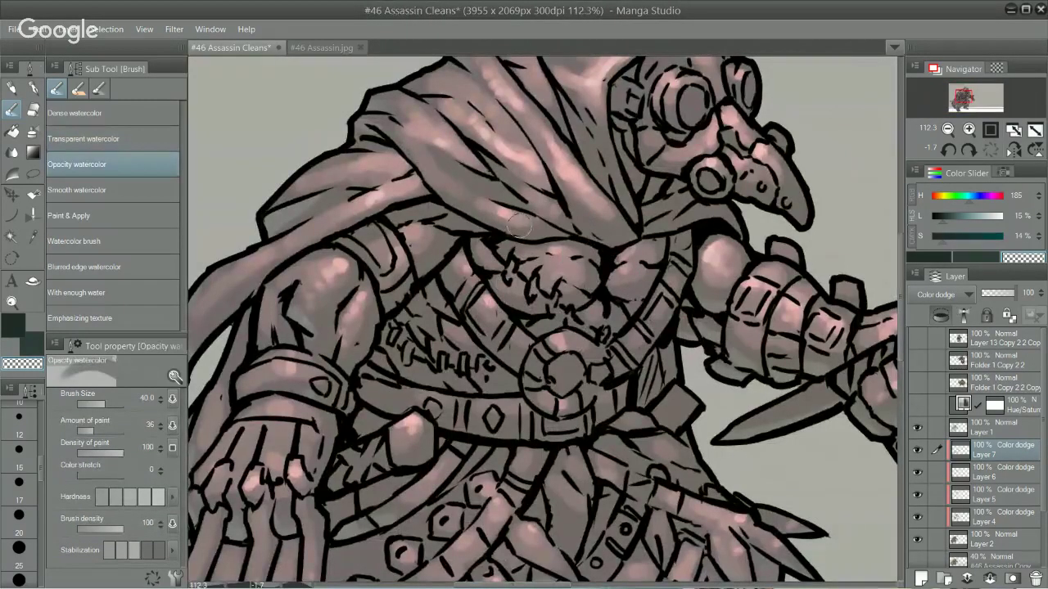
{"action": "left_click", "coordinate": [659, 188], "text": "alt"}
{"action": "mouse_move", "coordinate": [588, 228]}
{"action": "left_mouse_down"}
{"action": "mouse_move", "coordinate": [629, 244]}
{"action": "mouse_move", "coordinate": [606, 234]}
{"action": "left_mouse_up"}
{"action": "key", "text": "ctrl+z"}
{"action": "key", "text": "comma"}
{"action": "key", "text": "comma"}
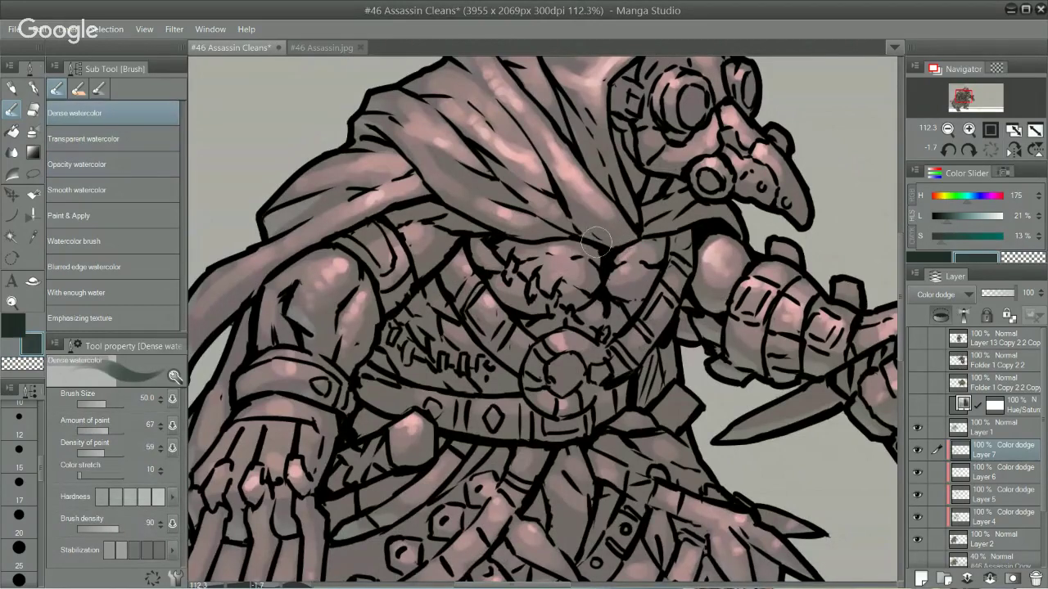
Step: Switch to the Transparent watercolor brush and reduce its size to 25
{"action": "key", "text": "period"}
{"action": "key", "text": "bracketleft"}
{"action": "key", "text": "bracketleft"}
{"action": "key", "text": "bracketleft"}
{"action": "key", "text": "bracketleft"}
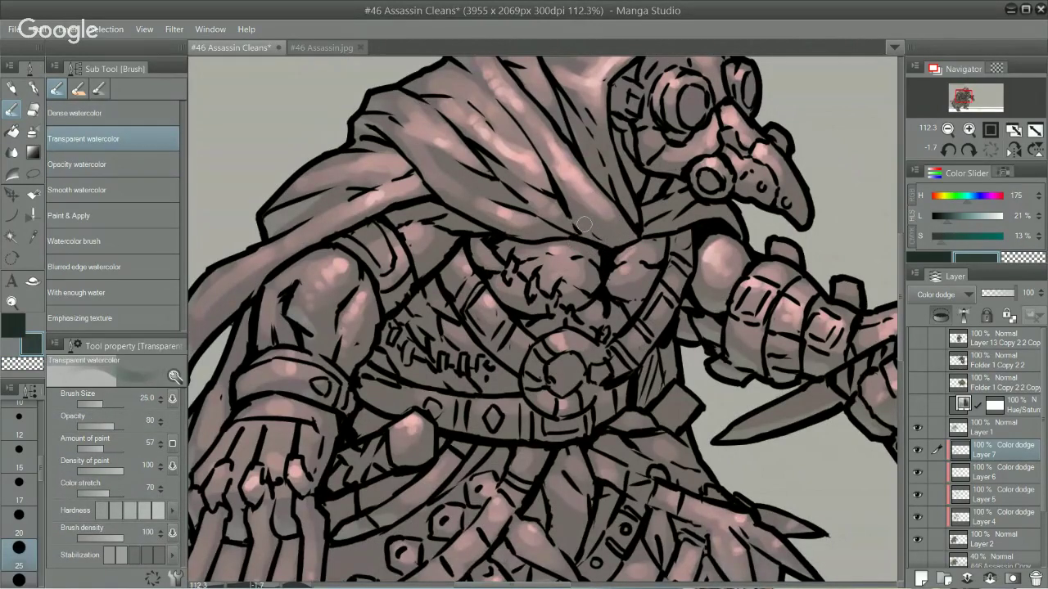
{"action": "left_click_drag", "start_coordinate": [584, 226], "coordinate": [622, 247]}
{"action": "key", "text": "ctrl+z"}
{"action": "key", "text": "ctrl+z"}
{"action": "key", "text": "ctrl+z"}
{"action": "key", "text": "ctrl+z"}
{"action": "key", "text": "period"}
{"action": "key", "text": "comma"}
{"action": "key", "text": "comma"}
{"action": "mouse_move", "coordinate": [585, 226]}
{"action": "left_mouse_down"}
{"action": "mouse_move", "coordinate": [604, 236]}
{"action": "mouse_move", "coordinate": [576, 175]}
{"action": "left_mouse_up"}
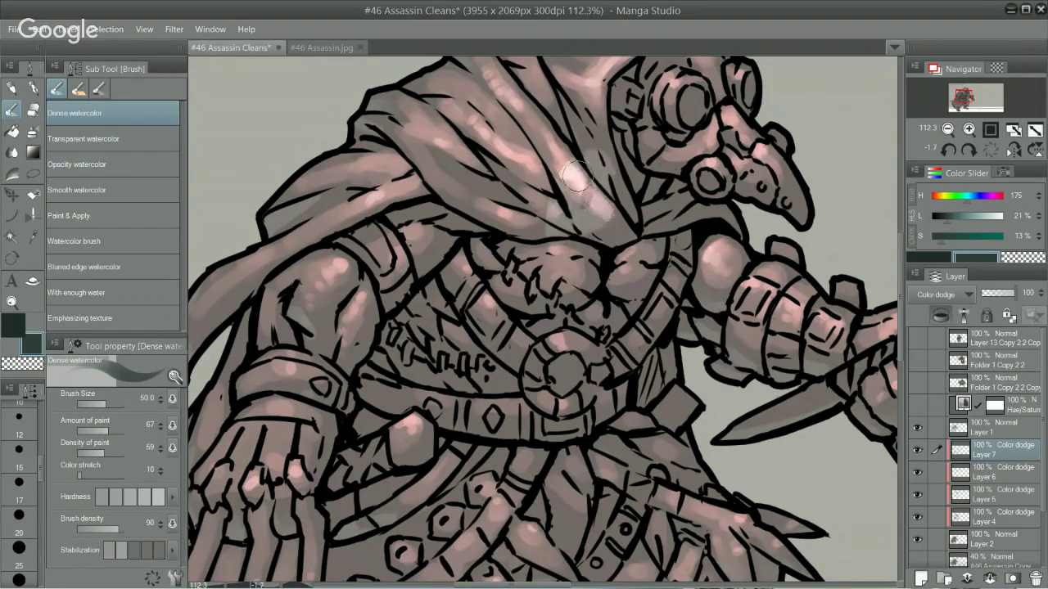
{"action": "key", "text": "ctrl+z"}
Step: Paint secondary light along the cape's lower edge above the chest with the Transparent watercolor brush
{"action": "key", "text": "period"}
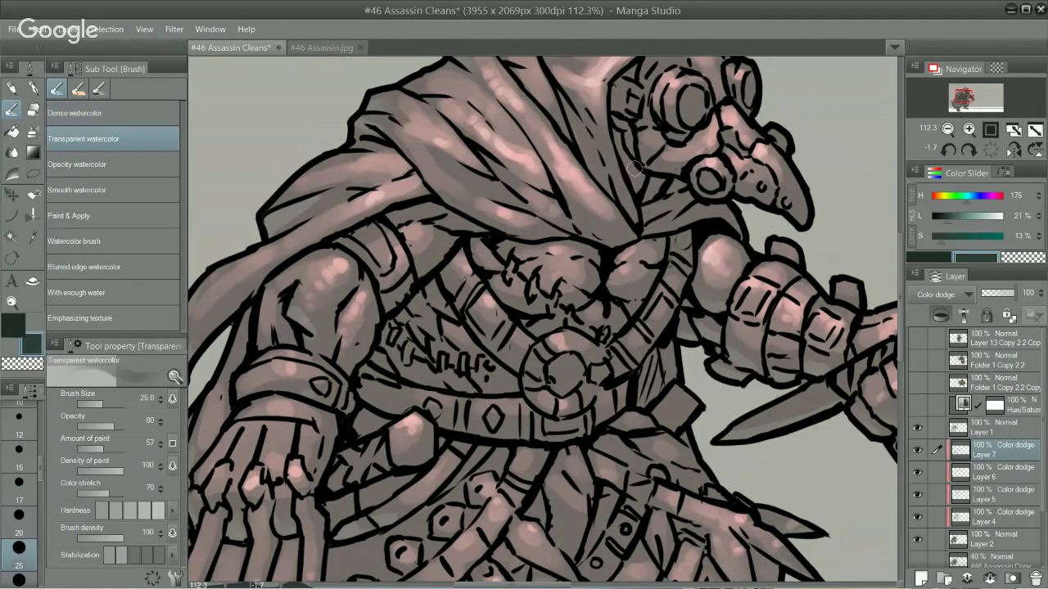
{"action": "left_click_drag", "start_coordinate": [580, 225], "coordinate": [621, 238]}
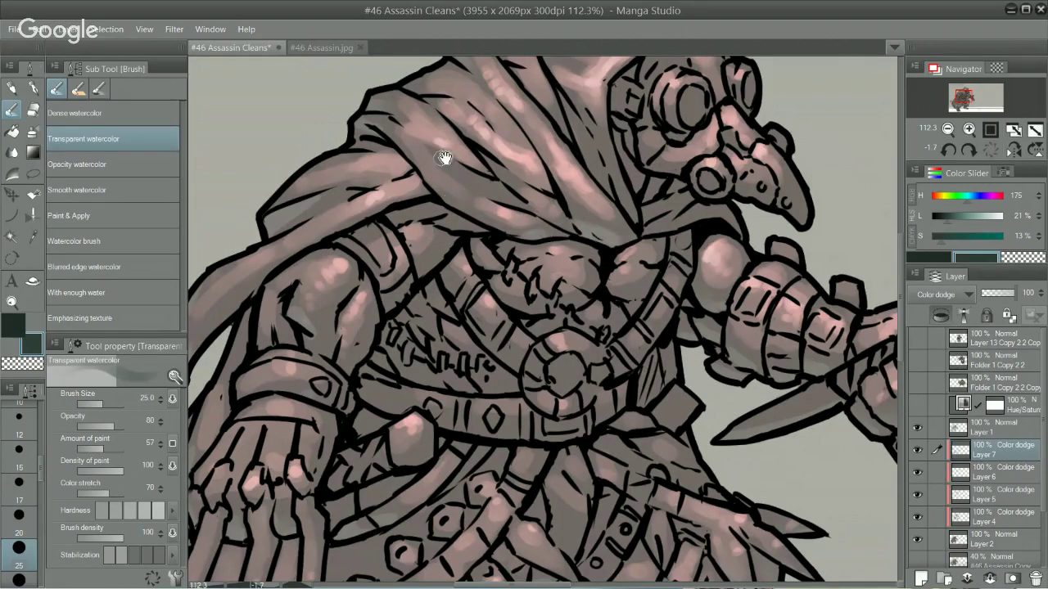
Step: Examine the lighting across the whole figure, from the hood and cape to the belts, legs and feet
{"action": "scroll", "coordinate": [744, 343], "scroll_direction": "down", "scroll_amount": 3}
{"action": "left_click_drag", "start_coordinate": [744, 460], "coordinate": [753, 414]}
{"action": "scroll", "coordinate": [749, 232], "scroll_direction": "up", "scroll_amount": 3}
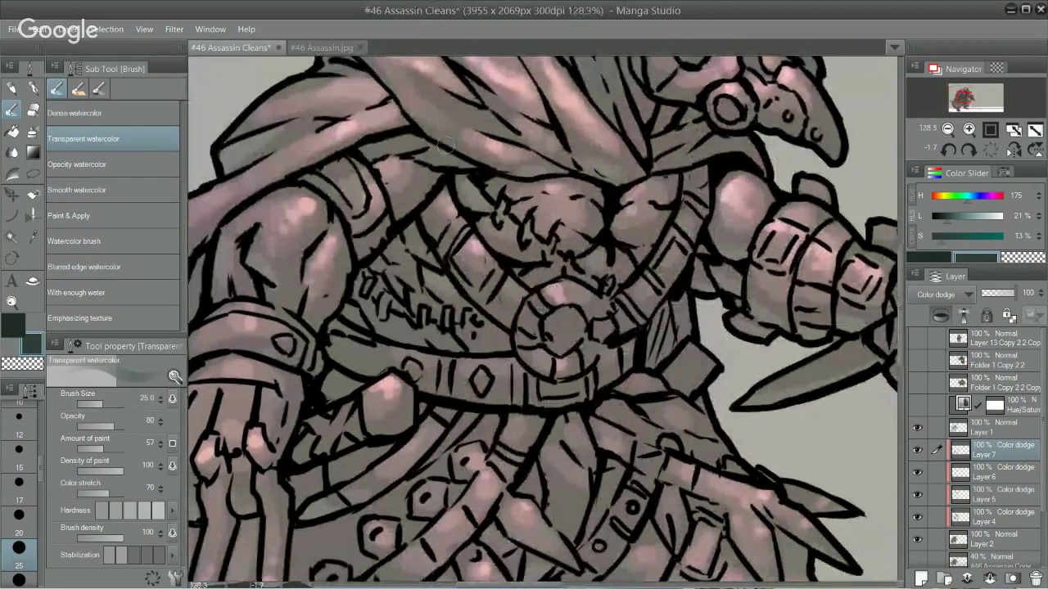
{"action": "scroll", "coordinate": [554, 239], "scroll_direction": "down", "scroll_amount": 3}
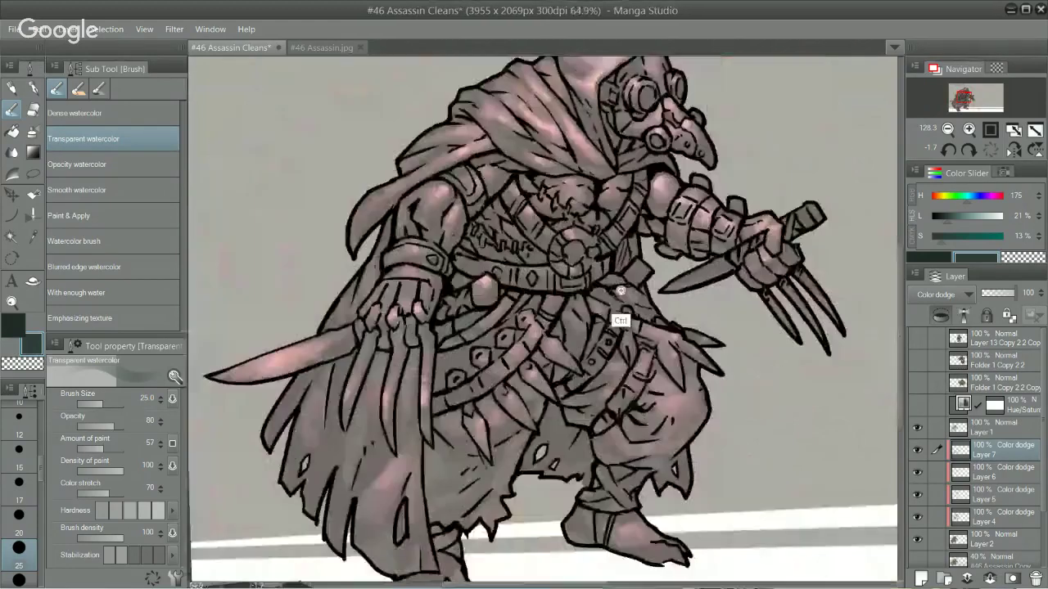
{"action": "left_click_drag", "start_coordinate": [683, 386], "coordinate": [679, 454]}
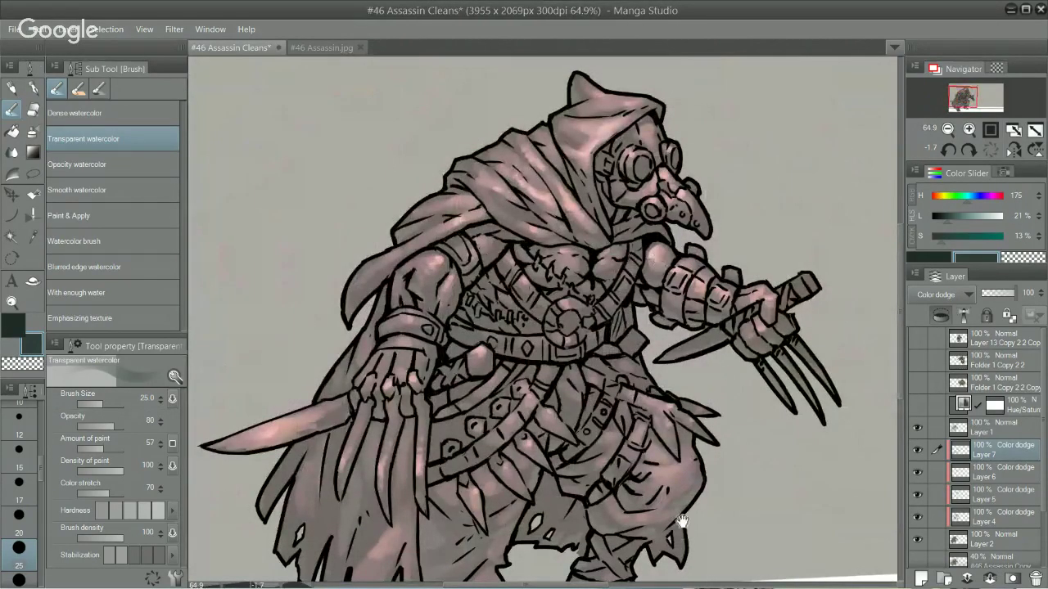
{"action": "left_click_drag", "start_coordinate": [679, 499], "coordinate": [712, 396]}
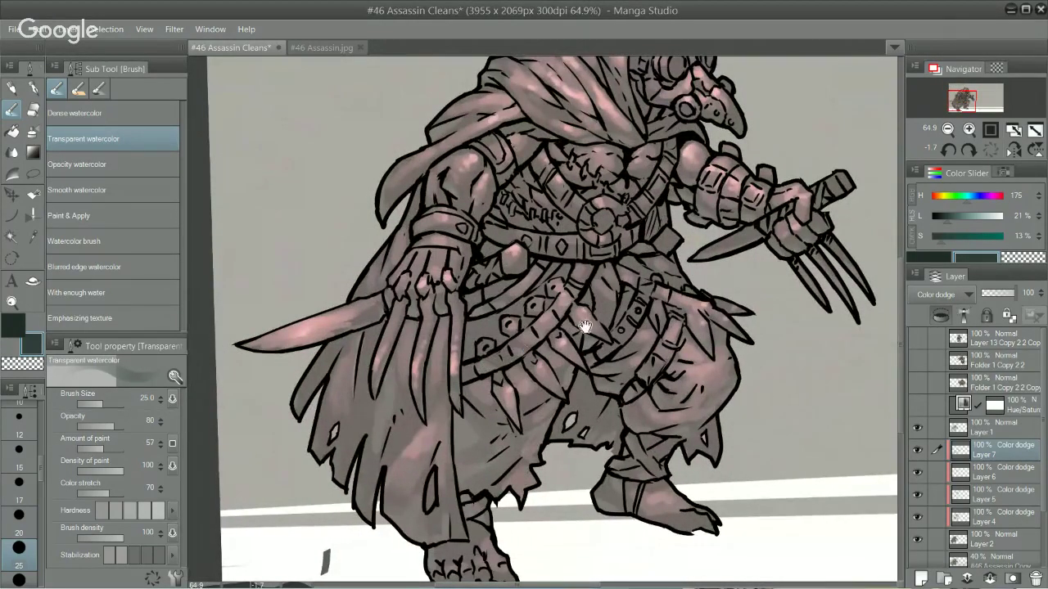
{"action": "key", "text": "ctrl"}
{"action": "left_click_drag", "start_coordinate": [756, 440], "coordinate": [737, 480]}
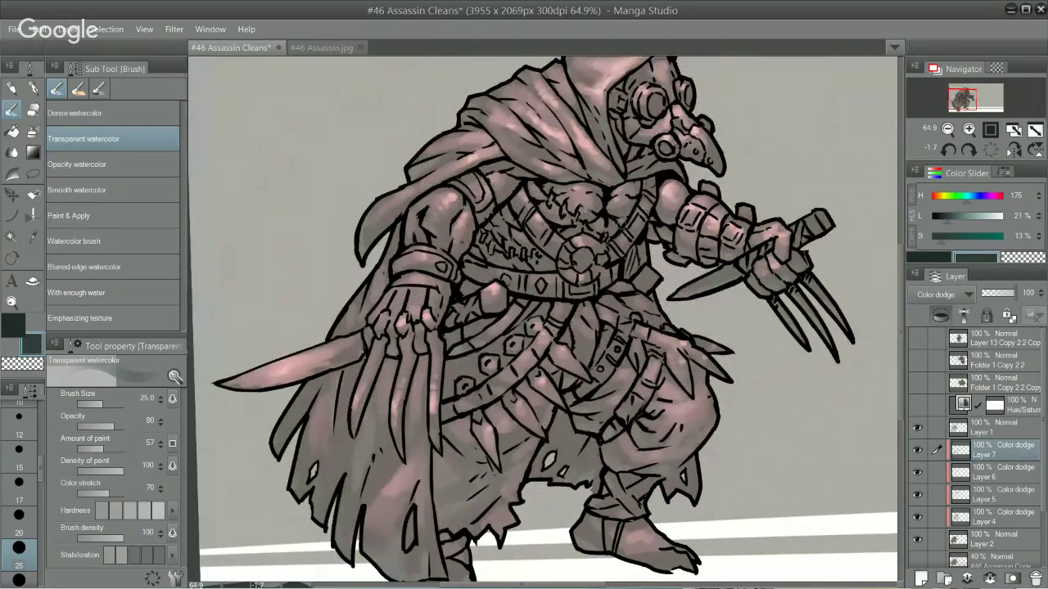
{"action": "left_click_drag", "start_coordinate": [759, 384], "coordinate": [741, 403]}
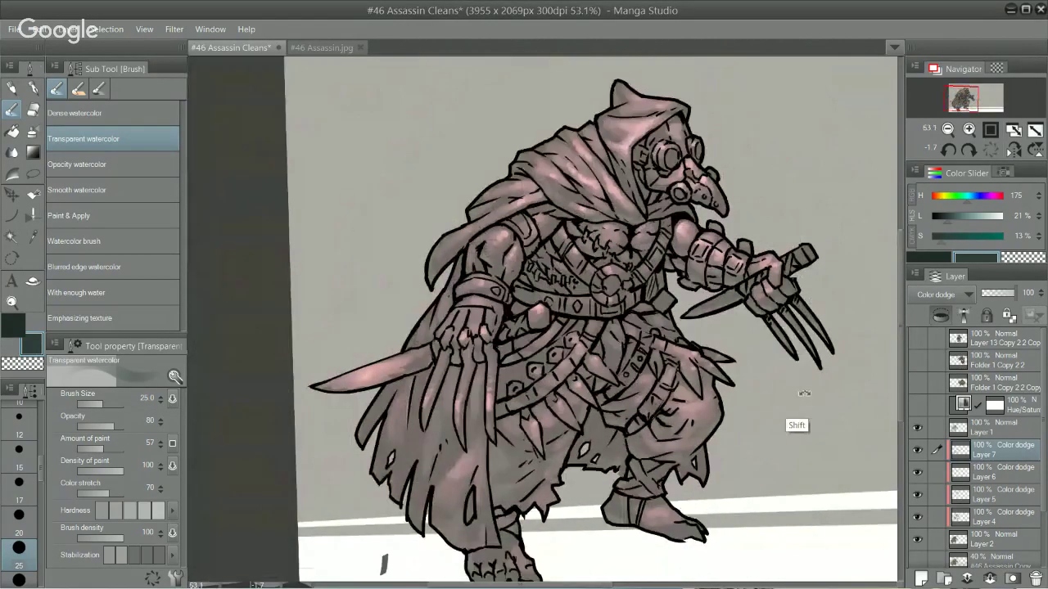
{"action": "left_click_drag", "start_coordinate": [769, 511], "coordinate": [751, 453]}
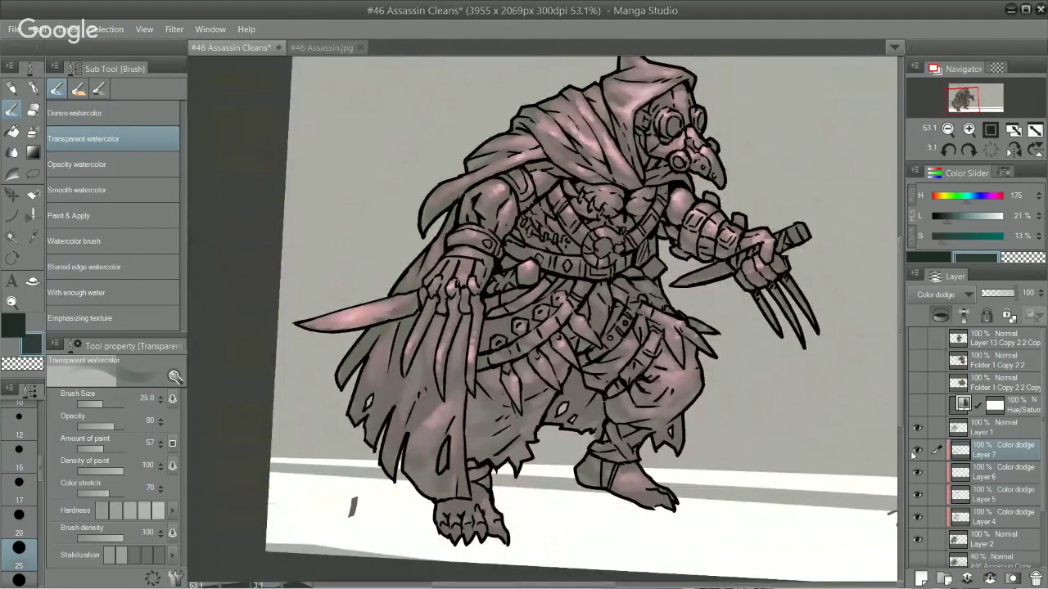
Step: Hide and show Layer 7 again to judge its effect on the whole figure
{"action": "left_click", "coordinate": [917, 451]}
{"action": "left_click", "coordinate": [918, 458]}
{"action": "left_click", "coordinate": [918, 458]}
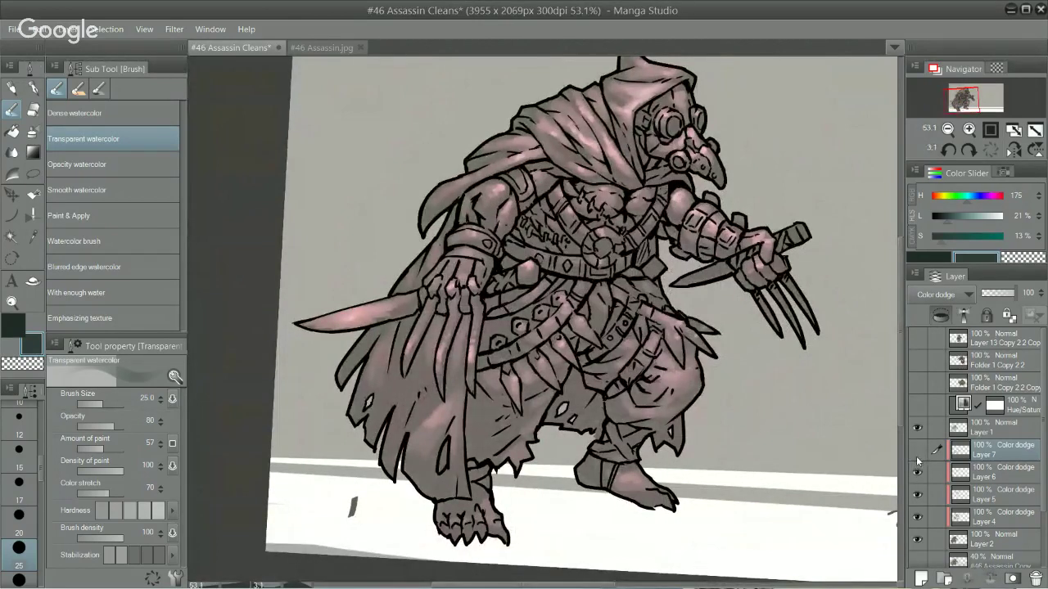
{"action": "left_click", "coordinate": [917, 460]}
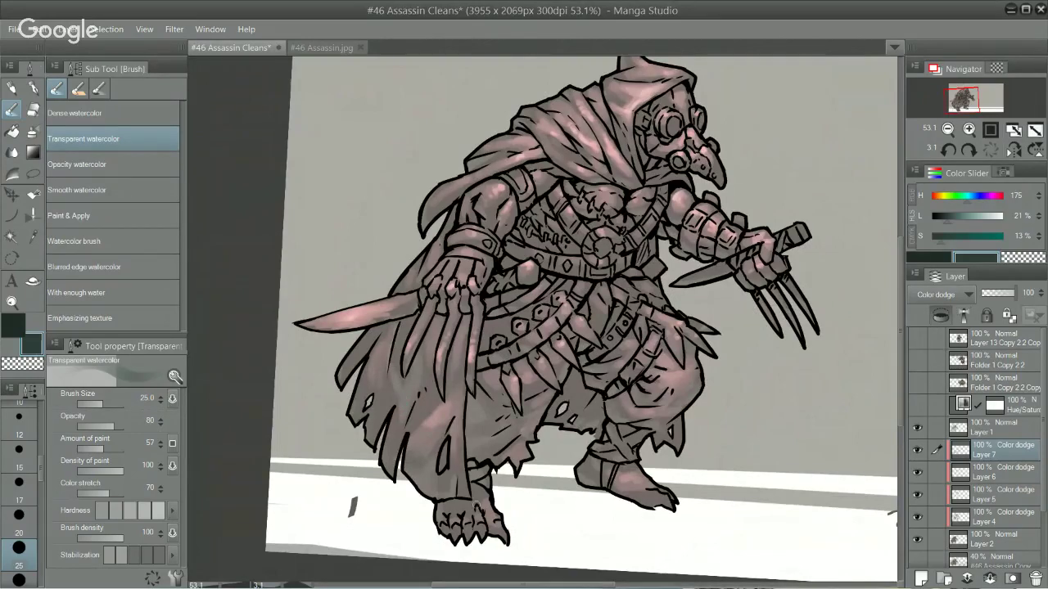
Step: Add a new layer above Layer 7, clip it to the layer below and set its blending mode to Multiply
{"action": "scroll", "coordinate": [693, 402], "scroll_direction": "up", "scroll_amount": 2}
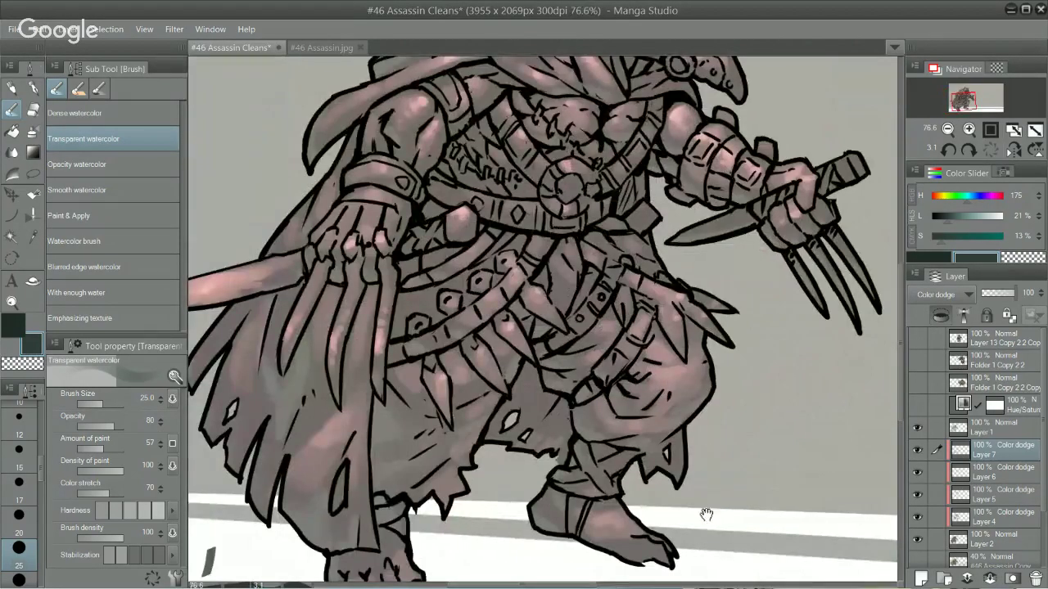
{"action": "left_click", "coordinate": [922, 579]}
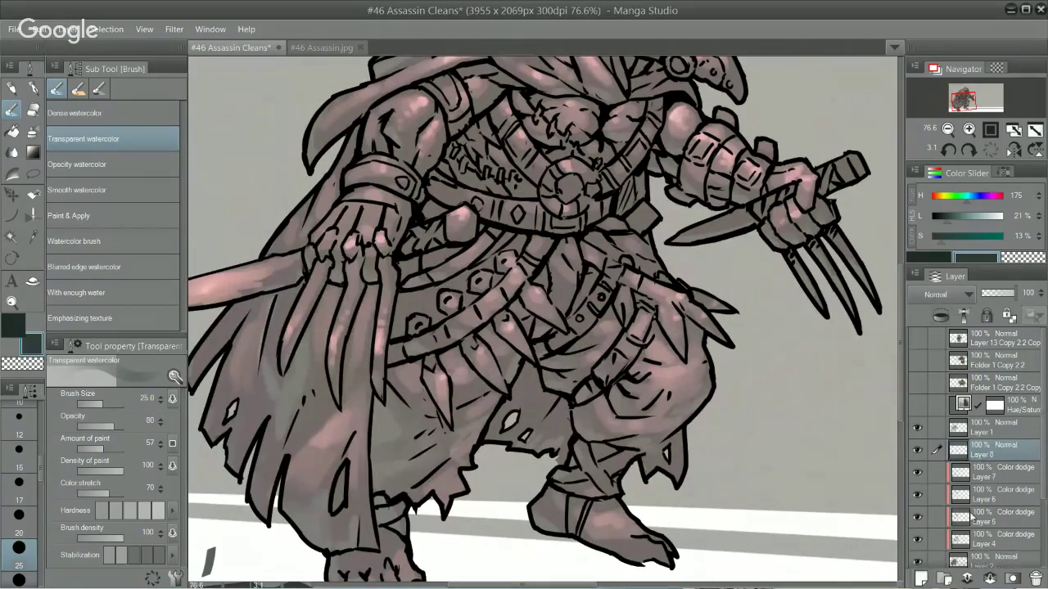
{"action": "left_click", "coordinate": [950, 297]}
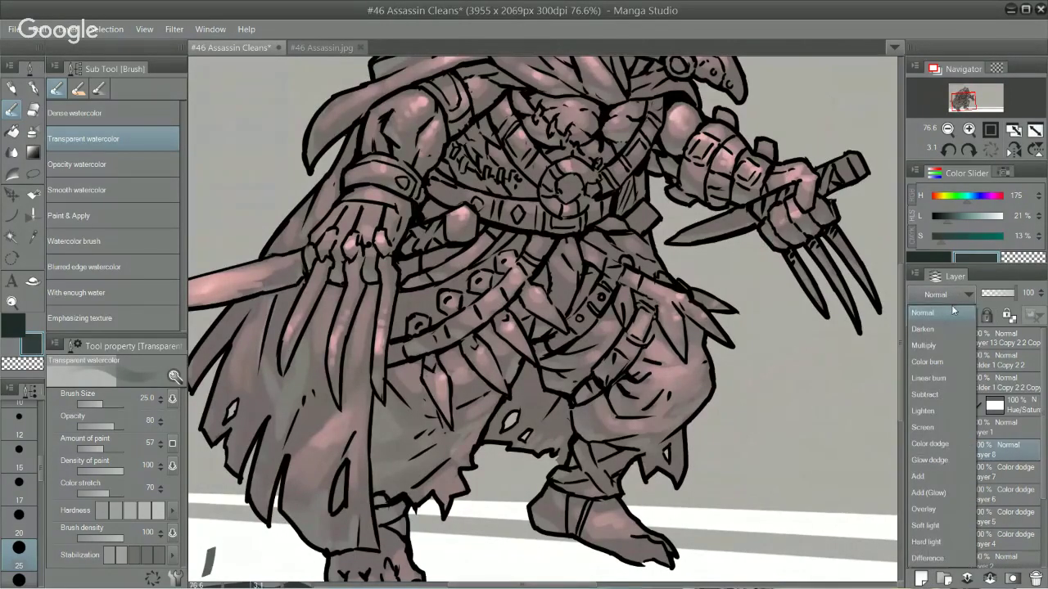
{"action": "left_click", "coordinate": [949, 300]}
{"action": "left_click", "coordinate": [949, 300]}
{"action": "left_click", "coordinate": [942, 303]}
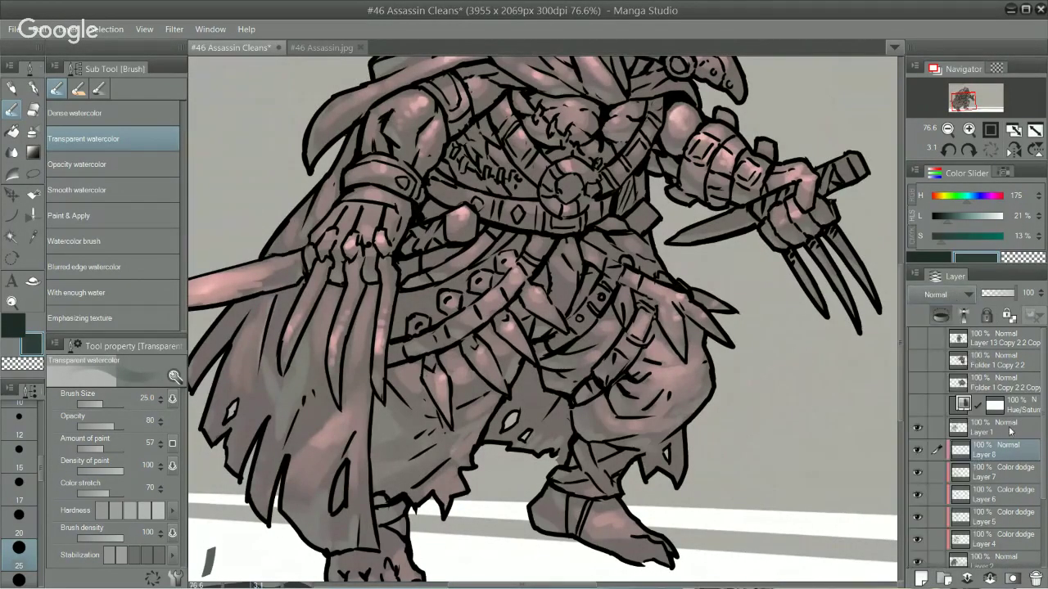
{"action": "left_click", "coordinate": [944, 297]}
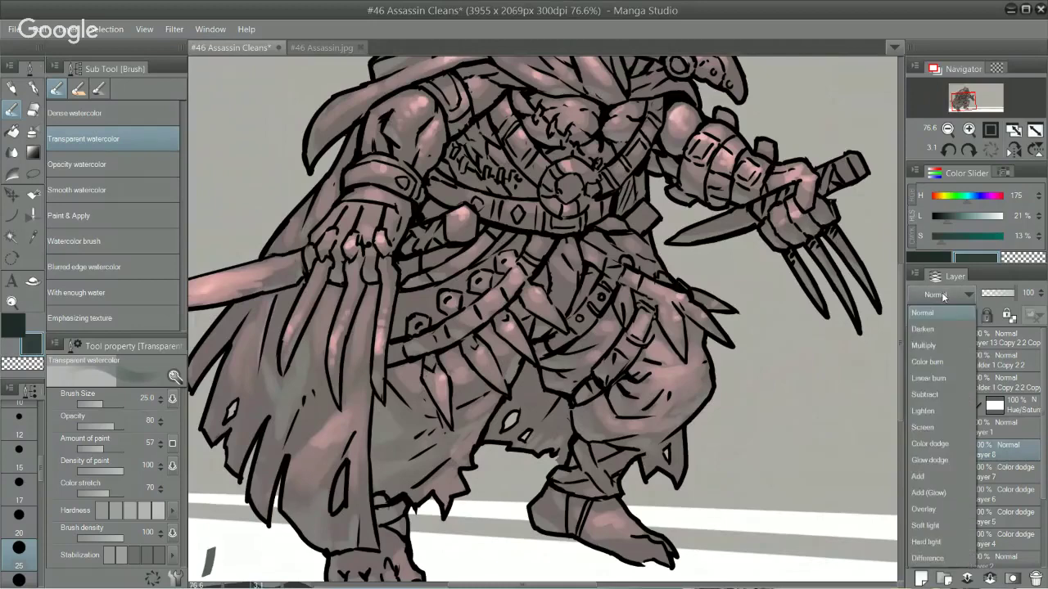
{"action": "left_click", "coordinate": [948, 344]}
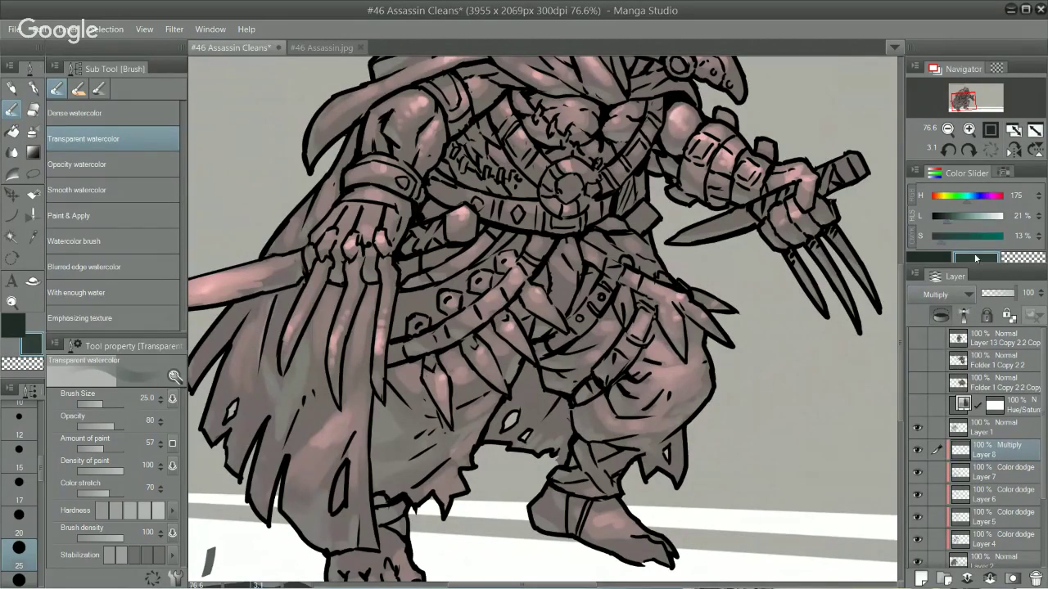
Step: Set the shadow colour to hue 33, luminosity 70% and saturation 13%, trying test strokes beside the belts
{"action": "left_click", "coordinate": [971, 195]}
{"action": "left_click_drag", "start_coordinate": [969, 195], "coordinate": [939, 198]}
{"action": "left_click", "coordinate": [939, 199]}
{"action": "left_click_drag", "start_coordinate": [942, 198], "coordinate": [938, 196]}
{"action": "mouse_move", "coordinate": [404, 297]}
{"action": "left_mouse_down"}
{"action": "mouse_move", "coordinate": [397, 328]}
{"action": "mouse_move", "coordinate": [401, 313]}
{"action": "left_mouse_up"}
{"action": "key", "text": "ctrl+z"}
{"action": "mouse_move", "coordinate": [973, 216]}
{"action": "left_mouse_down"}
{"action": "mouse_move", "coordinate": [988, 217]}
{"action": "mouse_move", "coordinate": [979, 220]}
{"action": "left_mouse_up"}
{"action": "mouse_move", "coordinate": [405, 293]}
{"action": "left_mouse_down"}
{"action": "mouse_move", "coordinate": [433, 284]}
{"action": "mouse_move", "coordinate": [401, 309]}
{"action": "mouse_move", "coordinate": [456, 284]}
{"action": "mouse_move", "coordinate": [440, 320]}
{"action": "mouse_move", "coordinate": [485, 308]}
{"action": "mouse_move", "coordinate": [467, 336]}
{"action": "left_mouse_up"}
{"action": "key", "text": "ctrl+z"}
{"action": "left_click", "coordinate": [984, 220]}
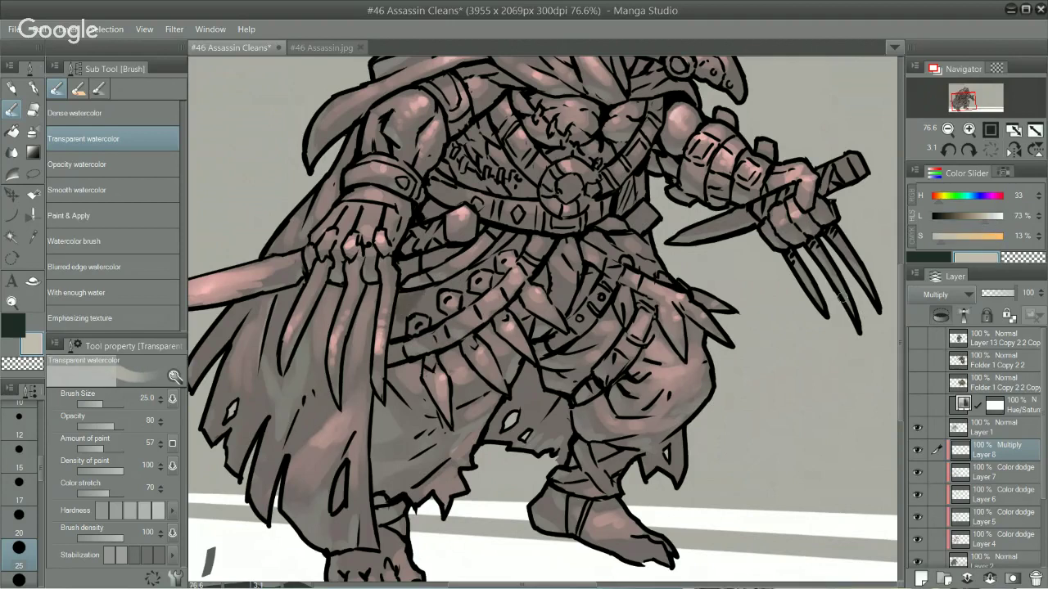
{"action": "left_click", "coordinate": [976, 220]}
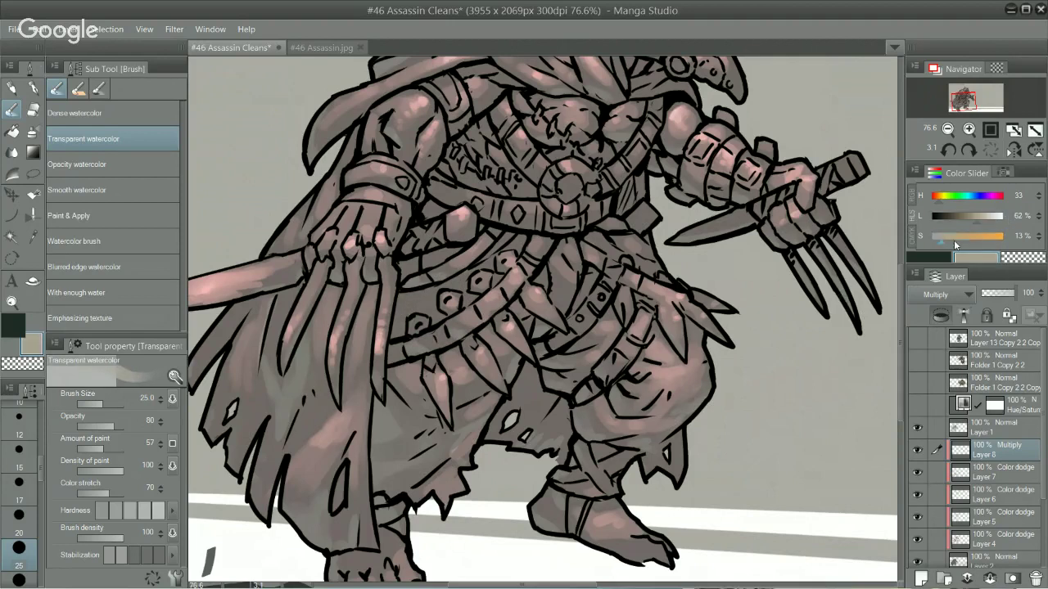
{"action": "left_click_drag", "start_coordinate": [980, 218], "coordinate": [988, 215]}
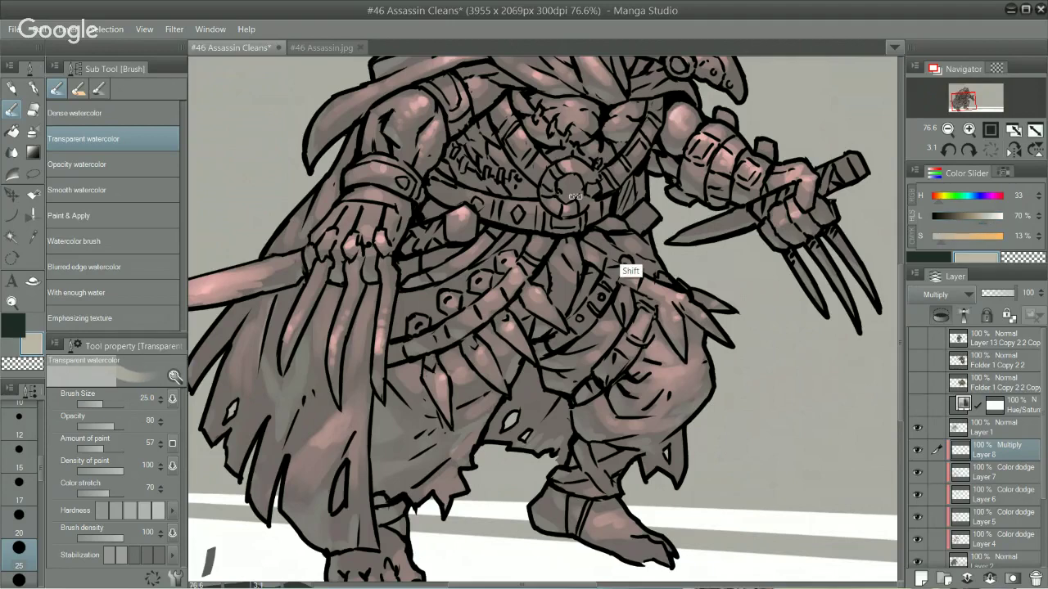
Step: Change the shadow hue to 161 and shade the waist and the cloth around the hip pouch with the brush at size 40
{"action": "mouse_move", "coordinate": [575, 196]}
{"action": "left_mouse_down"}
{"action": "mouse_move", "coordinate": [465, 345]}
{"action": "mouse_move", "coordinate": [417, 387]}
{"action": "mouse_move", "coordinate": [430, 355]}
{"action": "left_mouse_up"}
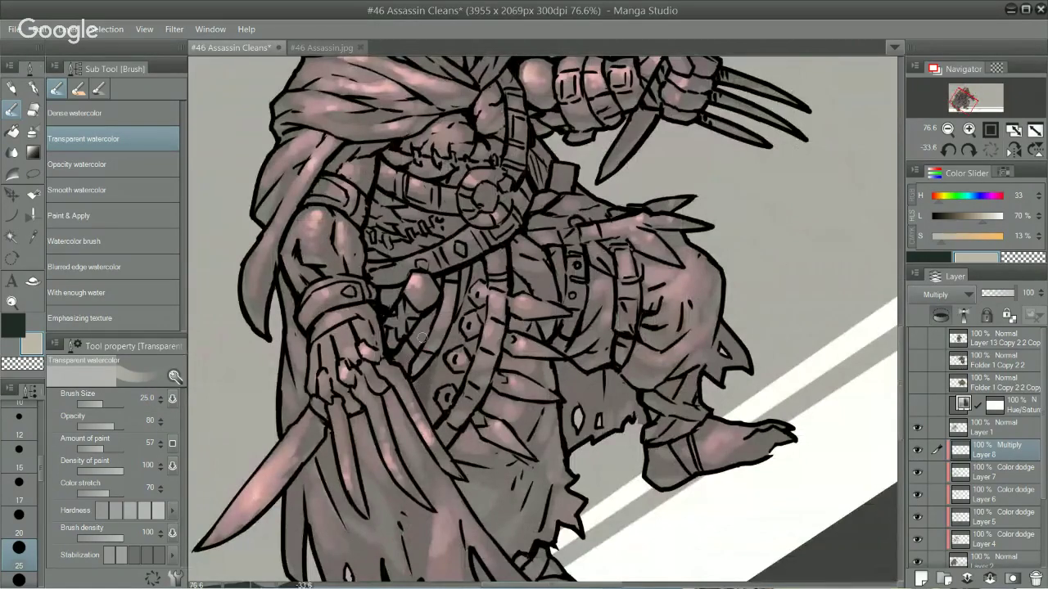
{"action": "key", "text": "bracketright"}
{"action": "key", "text": "bracketright"}
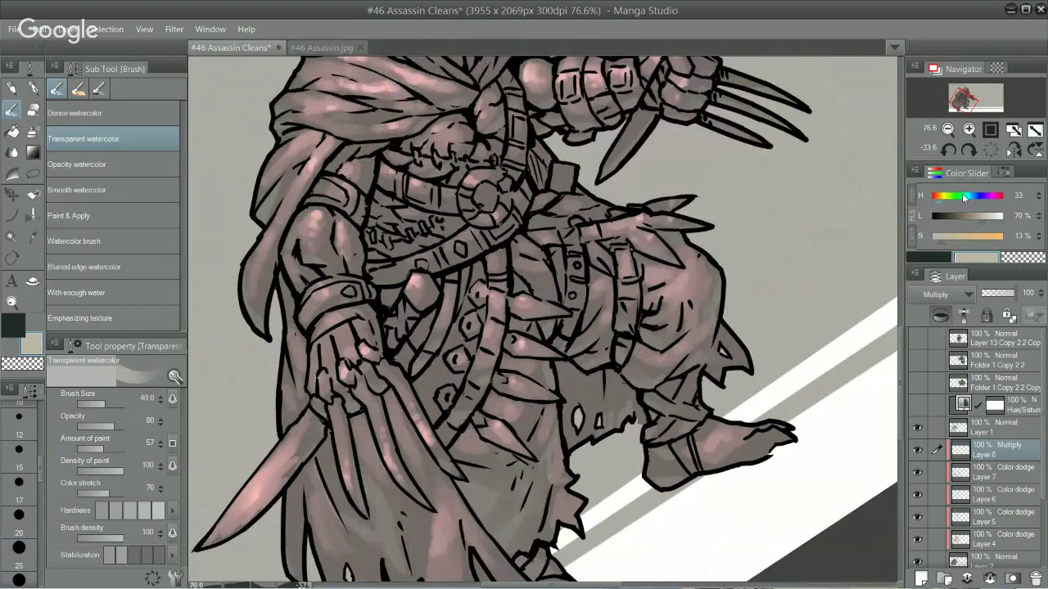
{"action": "left_click", "coordinate": [964, 197]}
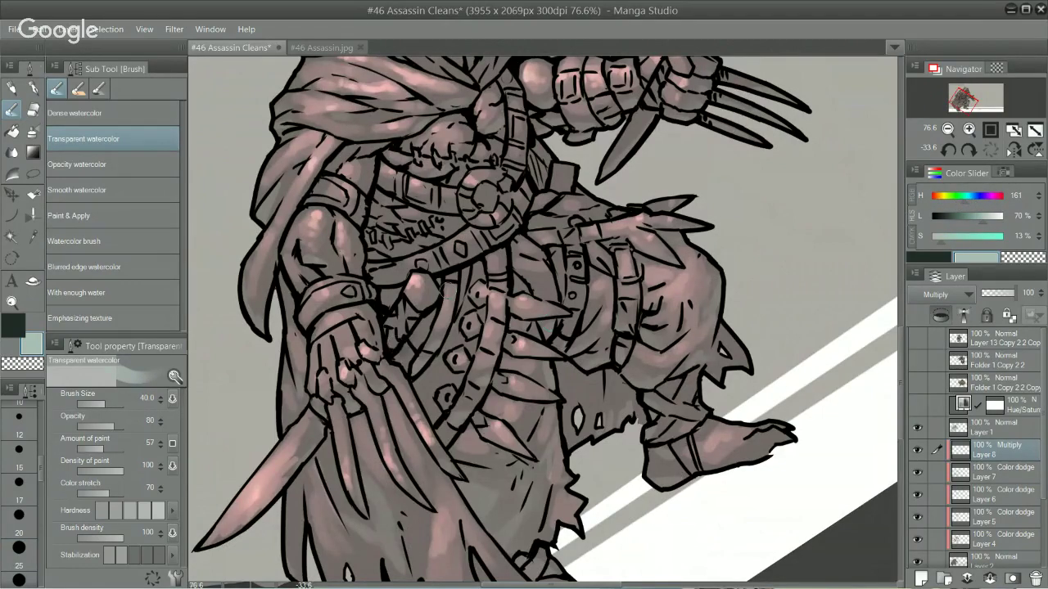
{"action": "mouse_move", "coordinate": [410, 351]}
{"action": "left_mouse_down"}
{"action": "mouse_move", "coordinate": [423, 327]}
{"action": "mouse_move", "coordinate": [417, 336]}
{"action": "mouse_move", "coordinate": [409, 268]}
{"action": "mouse_move", "coordinate": [390, 300]}
{"action": "left_mouse_up"}
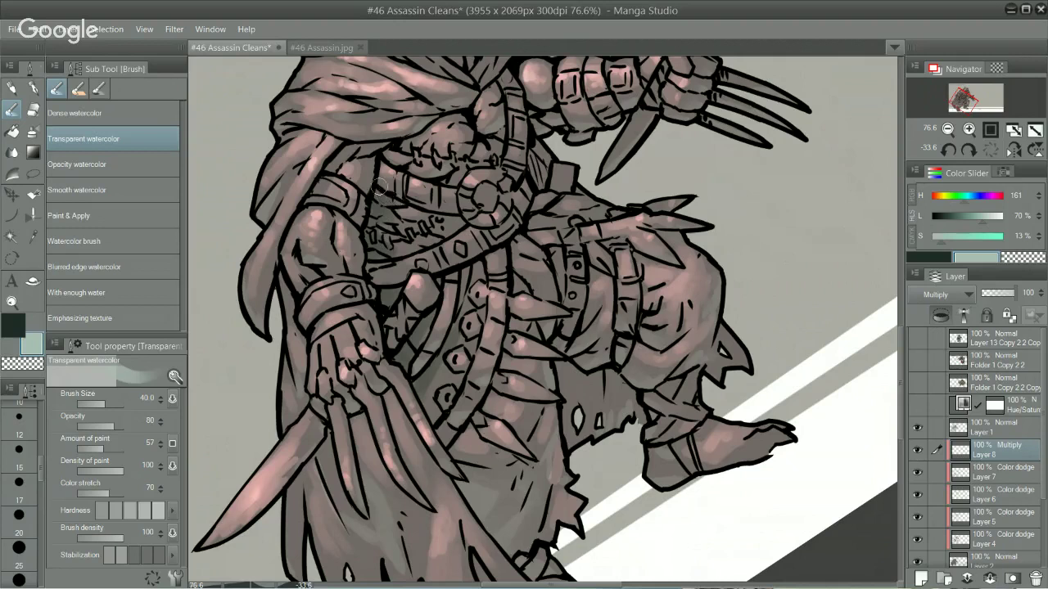
Step: Reduce the brush size to 20 and shade the side of the torso beside the chest strap
{"action": "key", "text": "bracketleft"}
{"action": "key", "text": "bracketleft"}
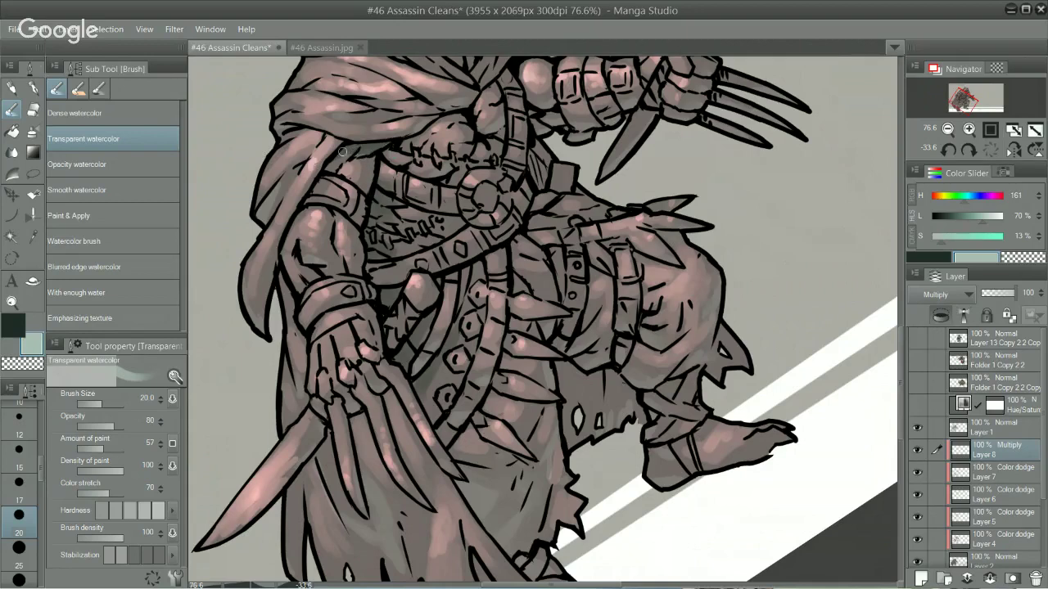
{"action": "left_click_drag", "start_coordinate": [673, 192], "coordinate": [706, 358]}
{"action": "left_click_drag", "start_coordinate": [589, 103], "coordinate": [584, 246]}
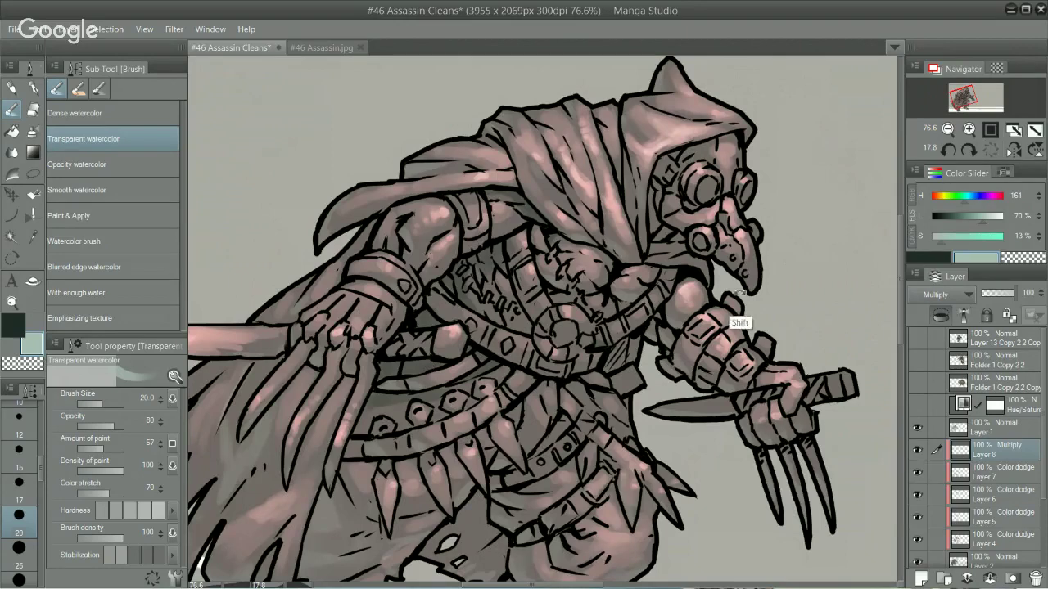
{"action": "left_click_drag", "start_coordinate": [740, 322], "coordinate": [768, 250]}
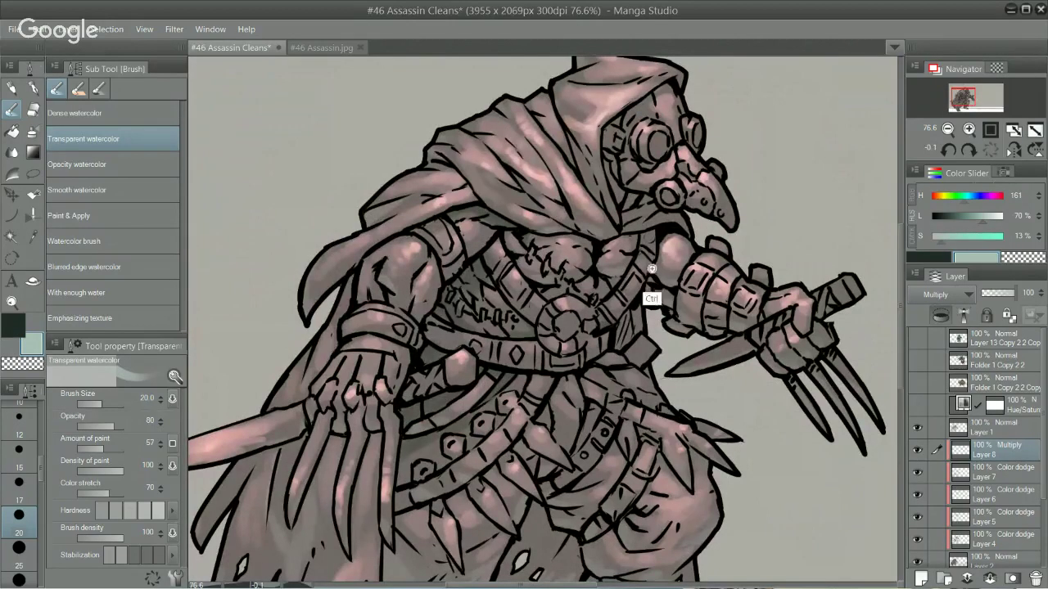
{"action": "scroll", "coordinate": [651, 274], "scroll_direction": "up", "scroll_amount": 1}
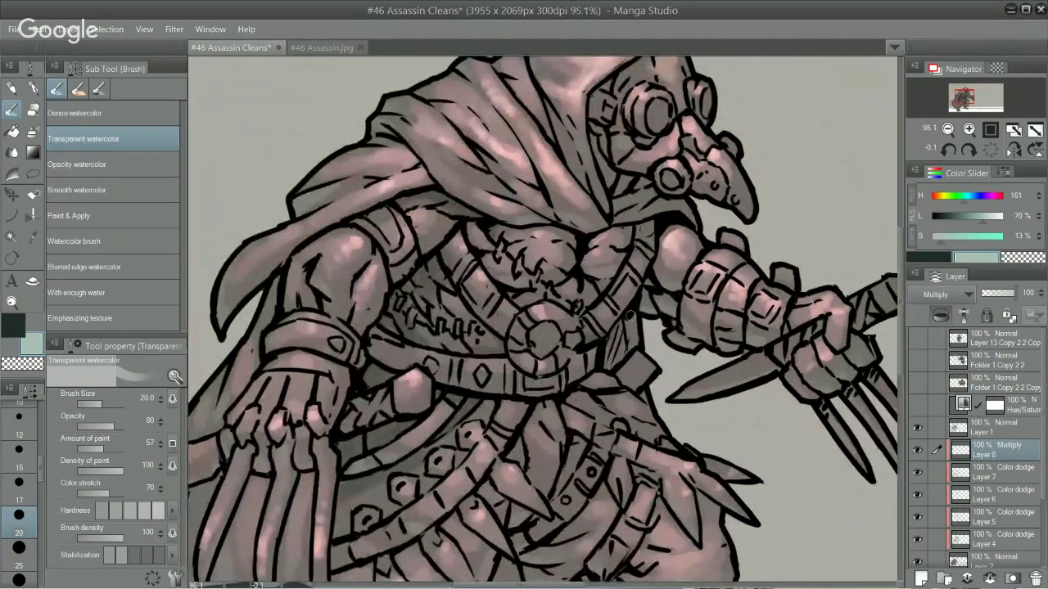
{"action": "key", "text": "ctrl"}
{"action": "mouse_move", "coordinate": [615, 326]}
{"action": "left_mouse_down"}
{"action": "mouse_move", "coordinate": [610, 361]}
{"action": "mouse_move", "coordinate": [625, 339]}
{"action": "left_mouse_up"}
Step: Enlarge the brush to size 50 and shade the torn cloth between the legs and around the belts
{"action": "scroll", "coordinate": [623, 338], "scroll_direction": "down", "scroll_amount": 3}
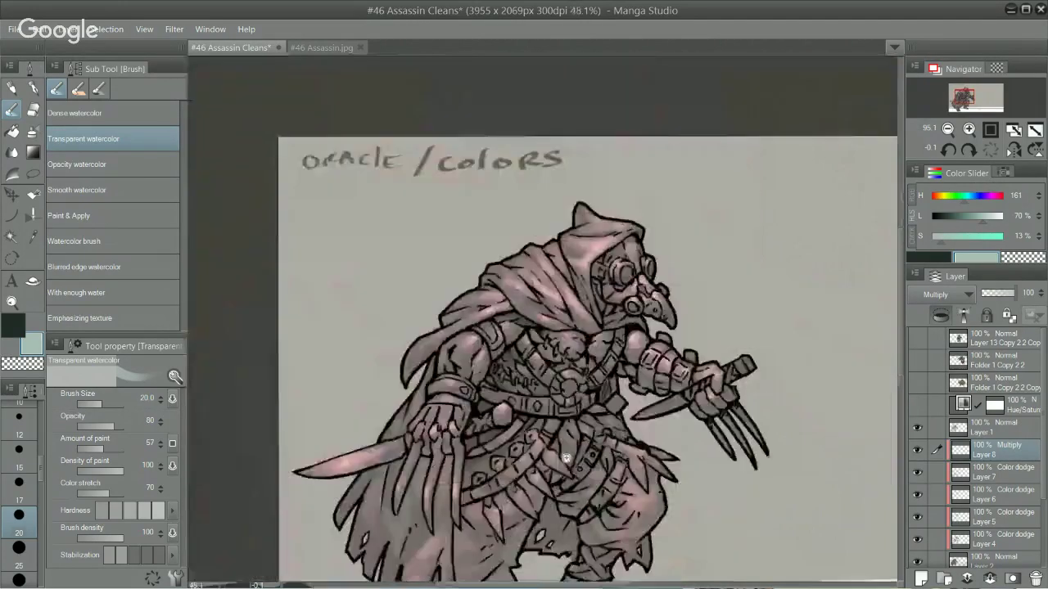
{"action": "scroll", "coordinate": [605, 311], "scroll_direction": "up", "scroll_amount": 1}
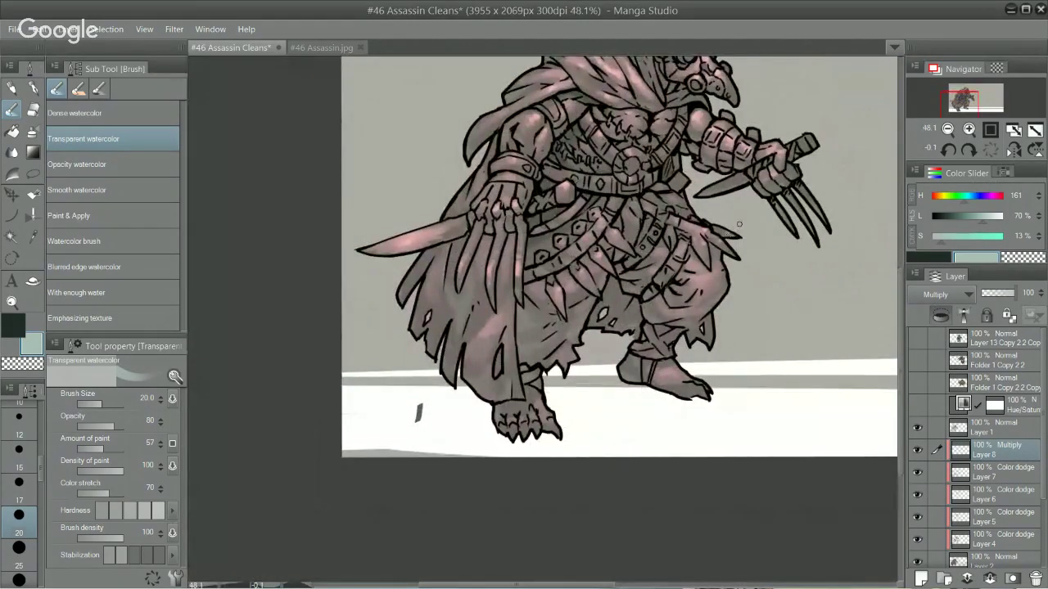
{"action": "key", "text": "bracketright"}
{"action": "key", "text": "bracketright"}
{"action": "key", "text": "bracketright"}
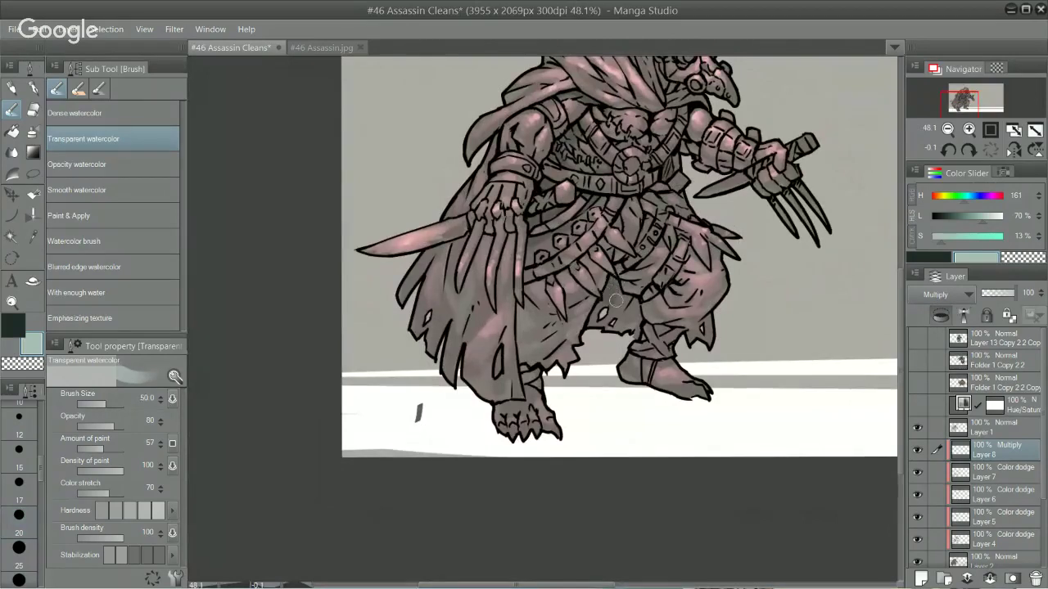
{"action": "key", "text": "bracketright"}
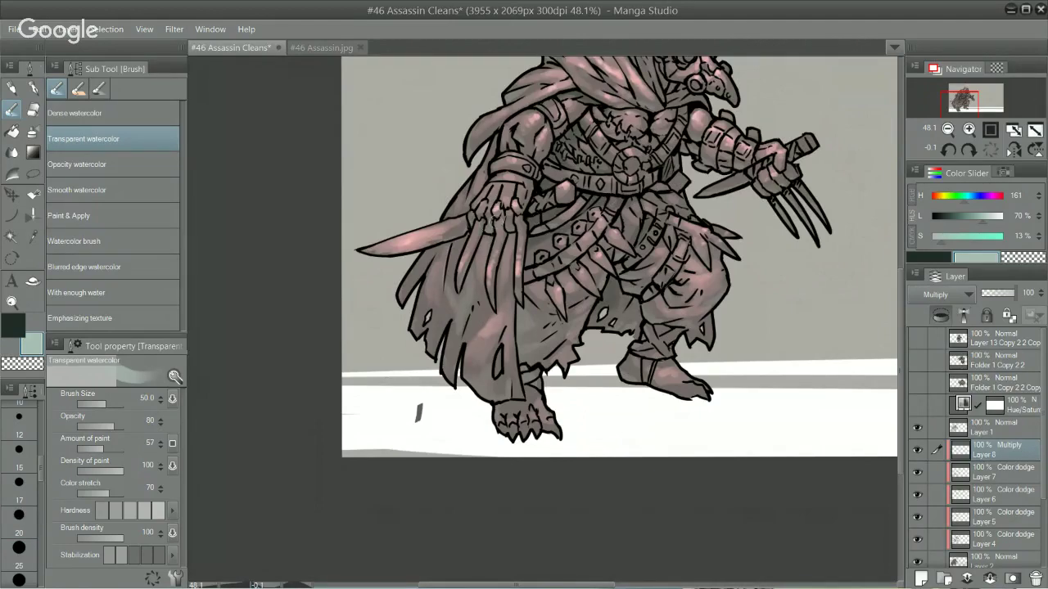
{"action": "left_click_drag", "start_coordinate": [628, 211], "coordinate": [584, 298]}
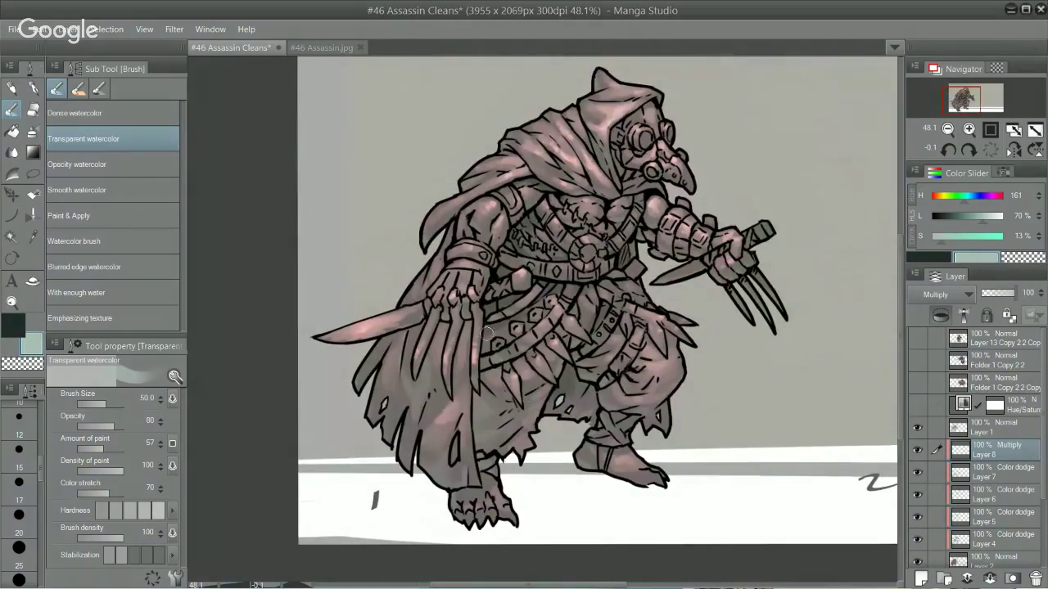
Step: Shade under the cape at the shoulder and on the lowered arm's muscles with the brush at size 30
{"action": "left_click_drag", "start_coordinate": [655, 192], "coordinate": [637, 389]}
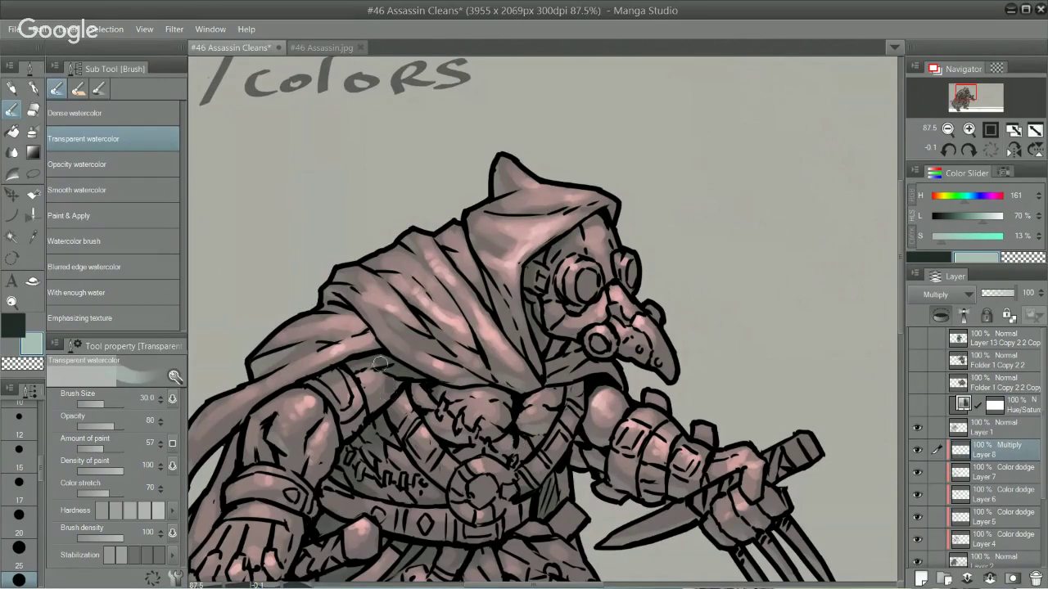
{"action": "scroll", "coordinate": [514, 409], "scroll_direction": "down", "scroll_amount": 2}
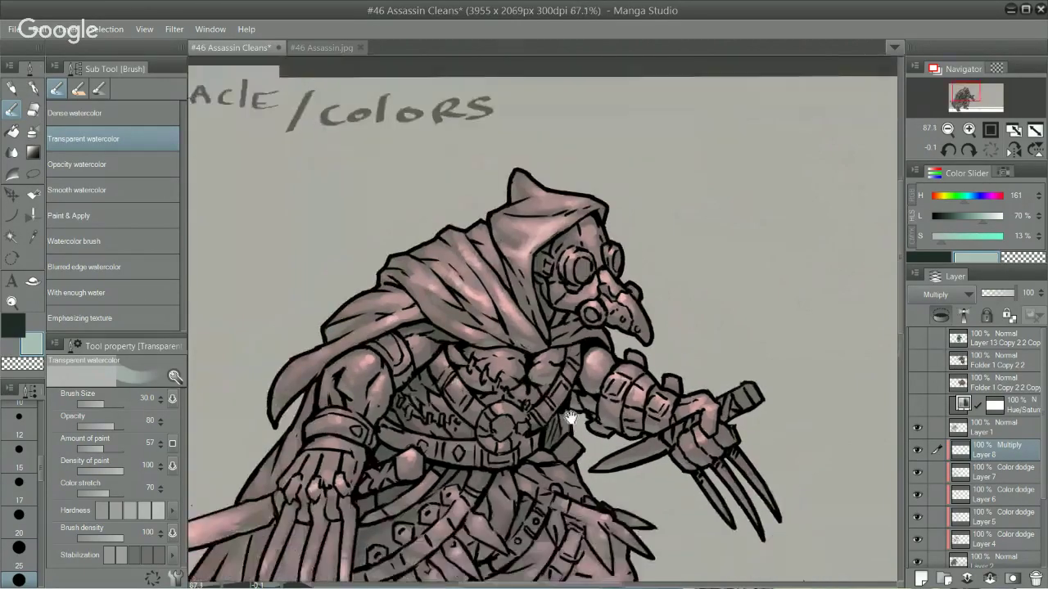
{"action": "left_click_drag", "start_coordinate": [573, 421], "coordinate": [604, 369]}
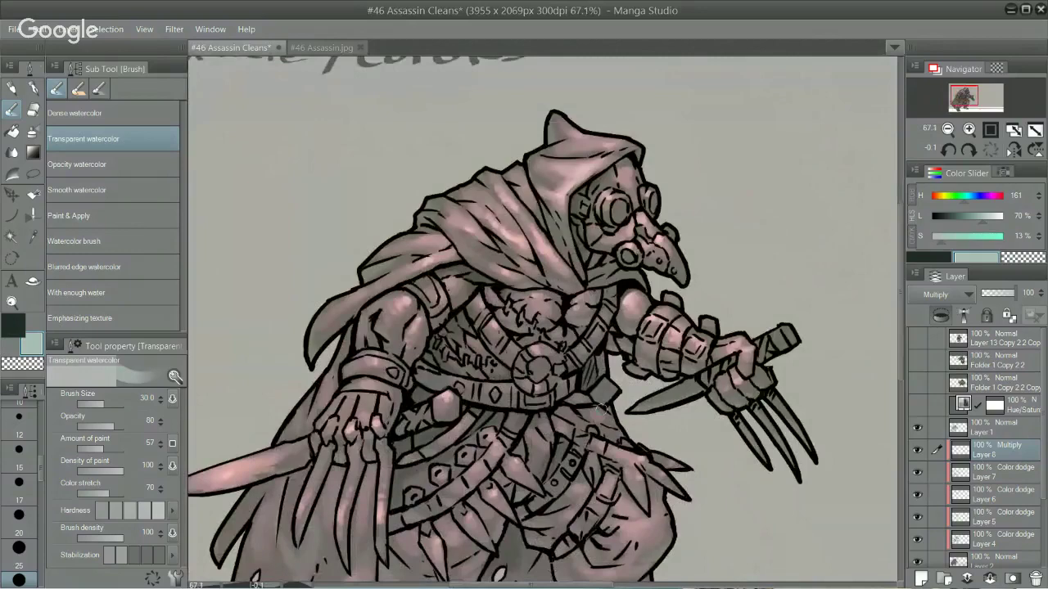
{"action": "scroll", "coordinate": [384, 361], "scroll_direction": "up", "scroll_amount": 4}
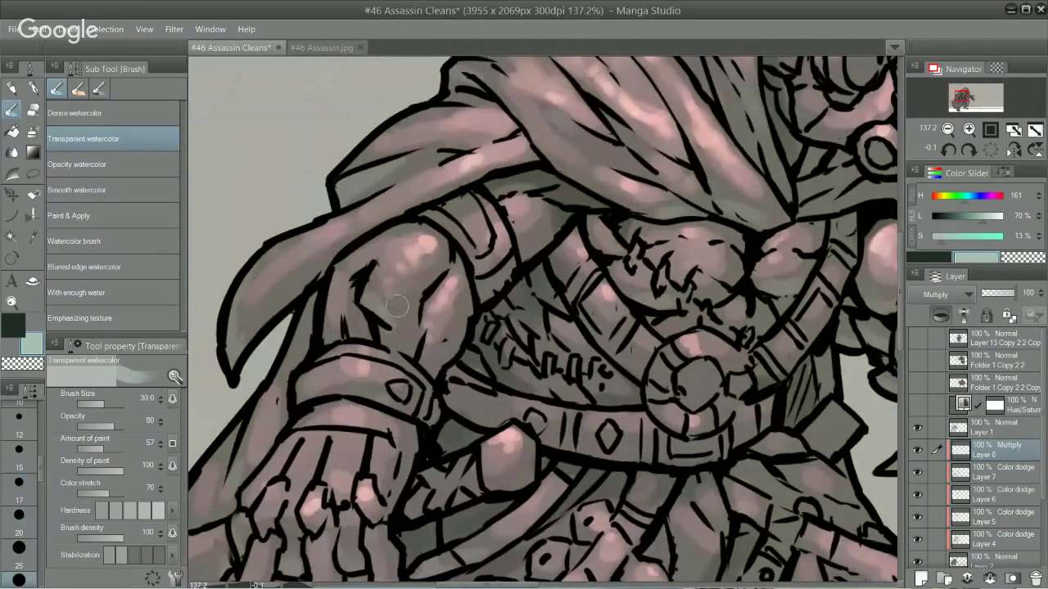
{"action": "left_click_drag", "start_coordinate": [397, 306], "coordinate": [409, 298]}
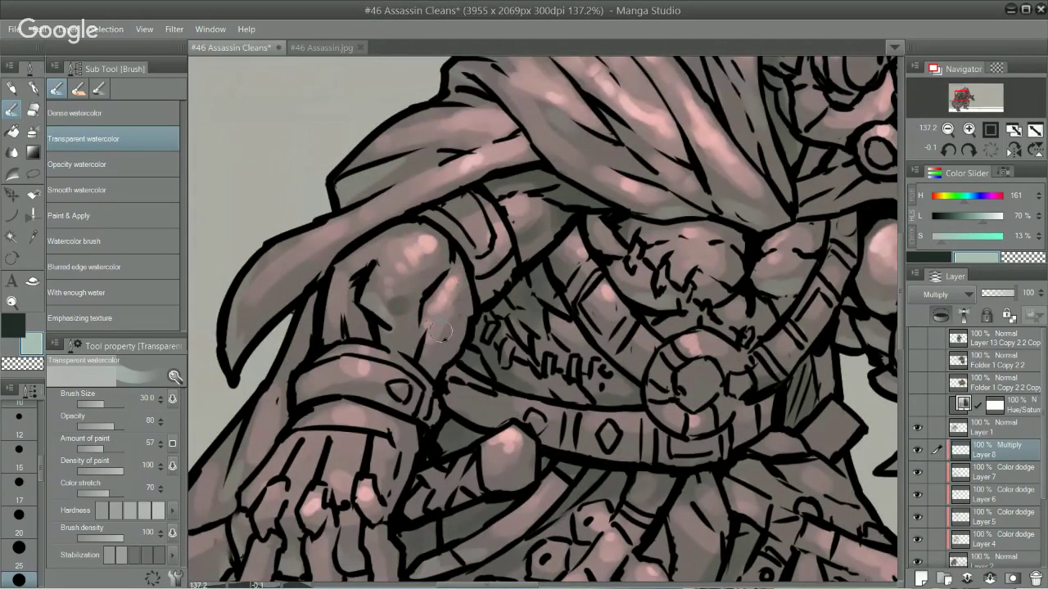
{"action": "scroll", "coordinate": [489, 327], "scroll_direction": "down", "scroll_amount": 2}
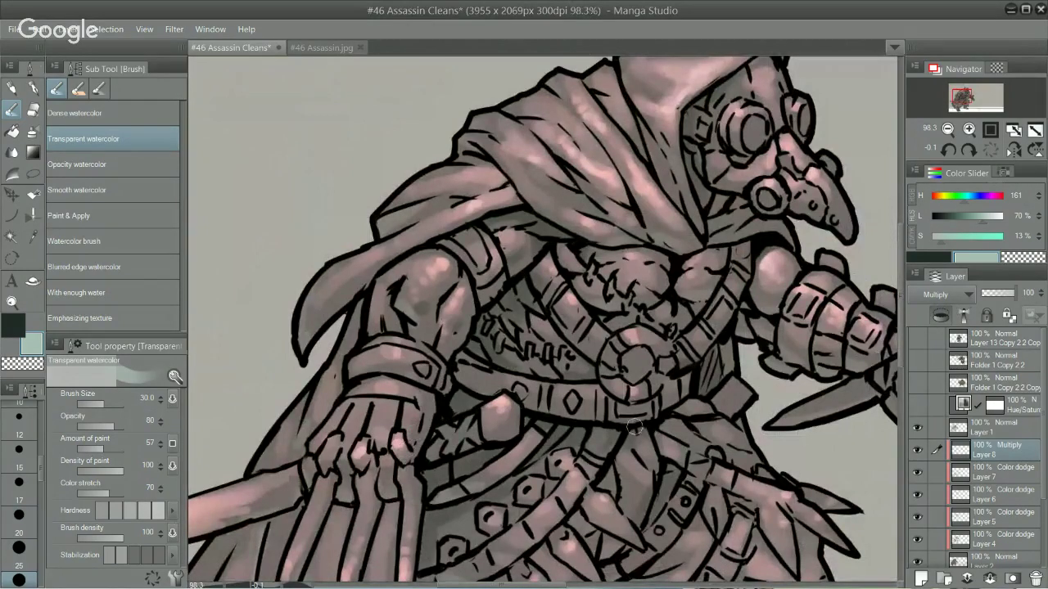
Step: Reduce the brush size to 17 and shade the hip pouch, the raised arm and the hand gripping the dagger
{"action": "key", "text": "bracketleft"}
{"action": "key", "text": "bracketleft"}
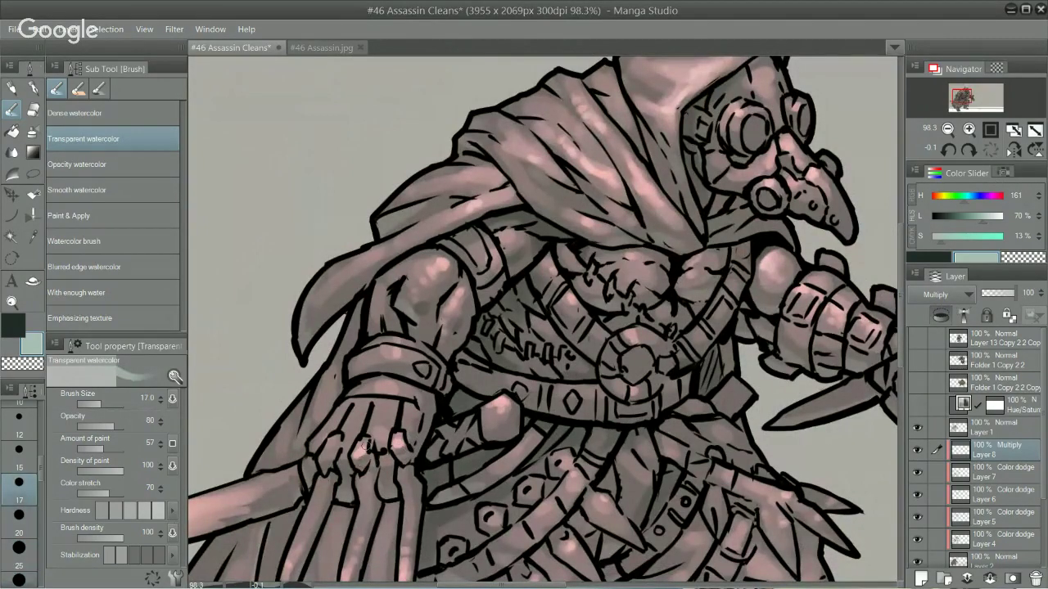
{"action": "mouse_move", "coordinate": [495, 430]}
{"action": "left_mouse_down"}
{"action": "mouse_move", "coordinate": [509, 431]}
{"action": "mouse_move", "coordinate": [510, 414]}
{"action": "left_mouse_up"}
{"action": "left_click_drag", "start_coordinate": [718, 410], "coordinate": [550, 423]}
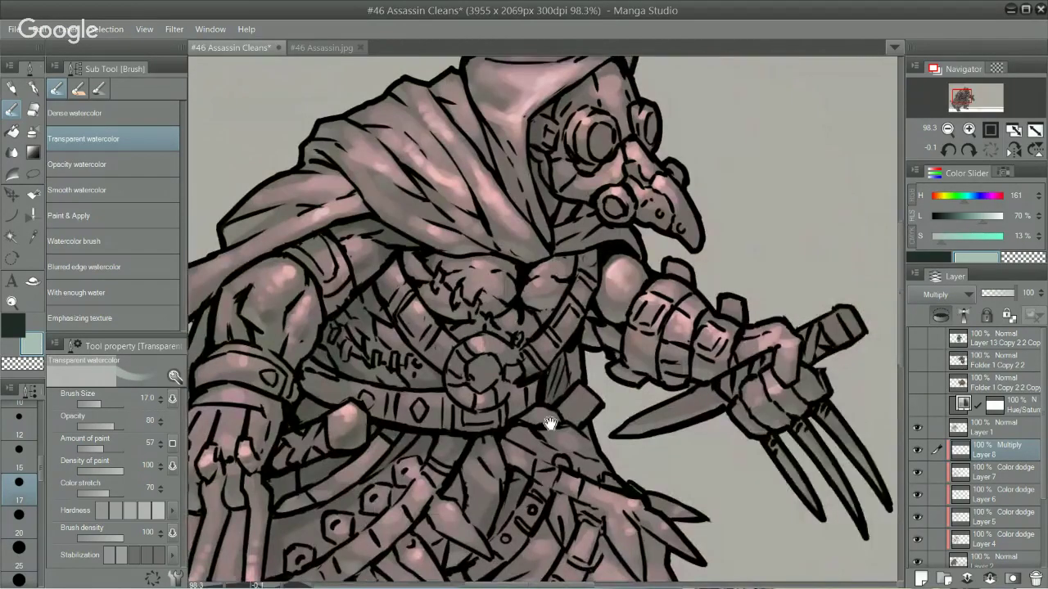
{"action": "left_click_drag", "start_coordinate": [602, 295], "coordinate": [619, 307]}
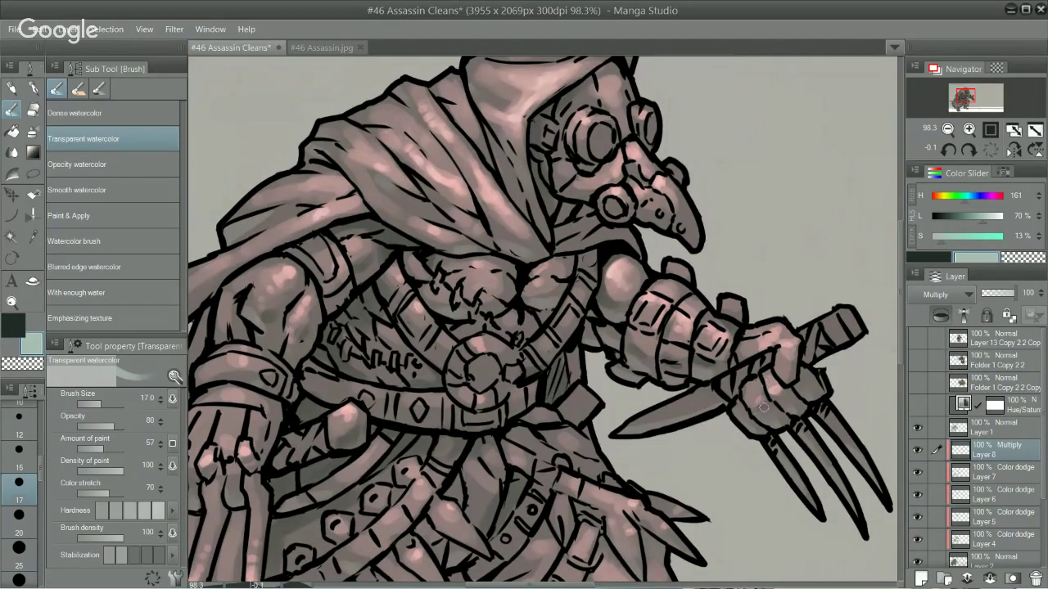
{"action": "left_click_drag", "start_coordinate": [764, 408], "coordinate": [789, 401]}
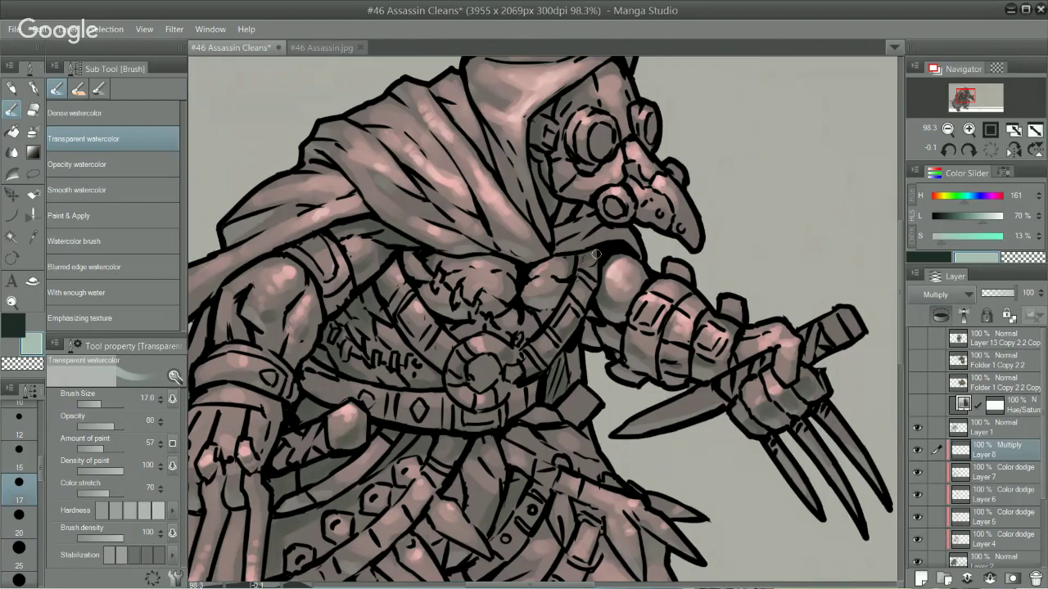
{"action": "scroll", "coordinate": [618, 267], "scroll_direction": "down", "scroll_amount": 3}
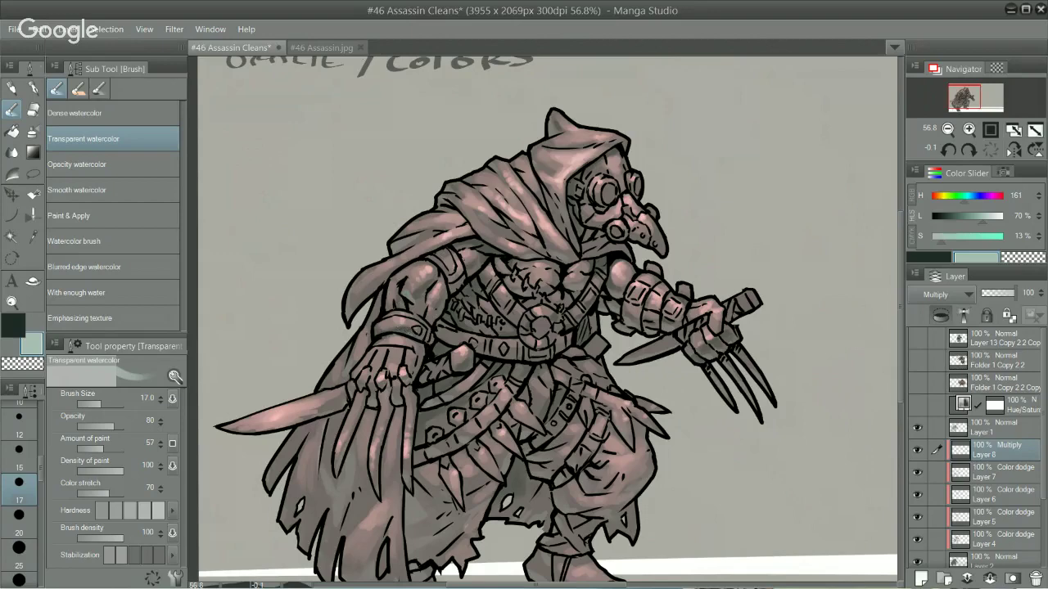
Step: Shade the thigh straps, and the cloth below the spiked belt with the brush enlarged to size 40
{"action": "left_click_drag", "start_coordinate": [666, 449], "coordinate": [714, 354]}
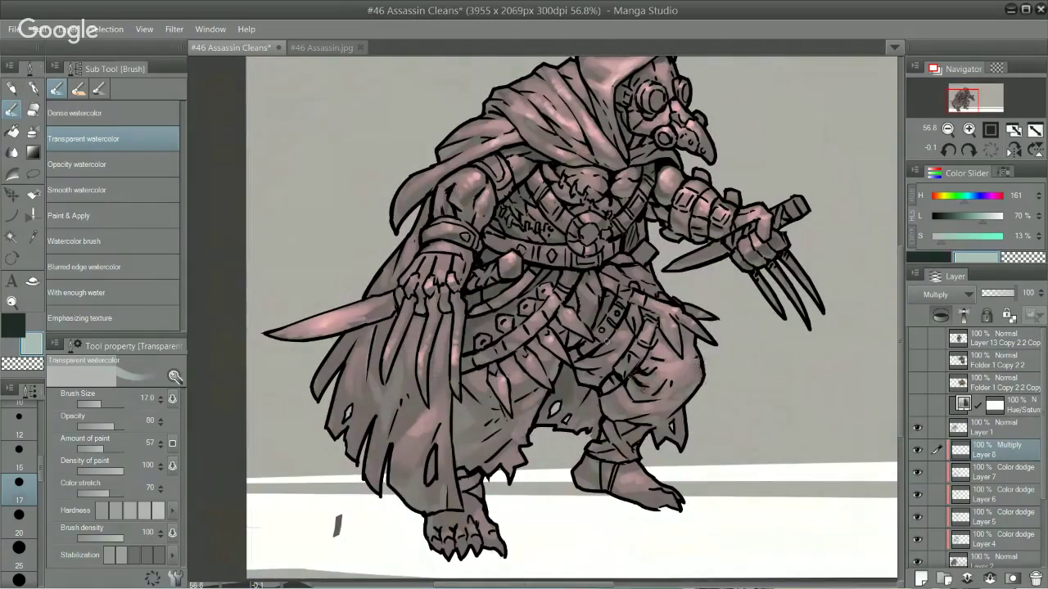
{"action": "left_click_drag", "start_coordinate": [613, 341], "coordinate": [596, 354]}
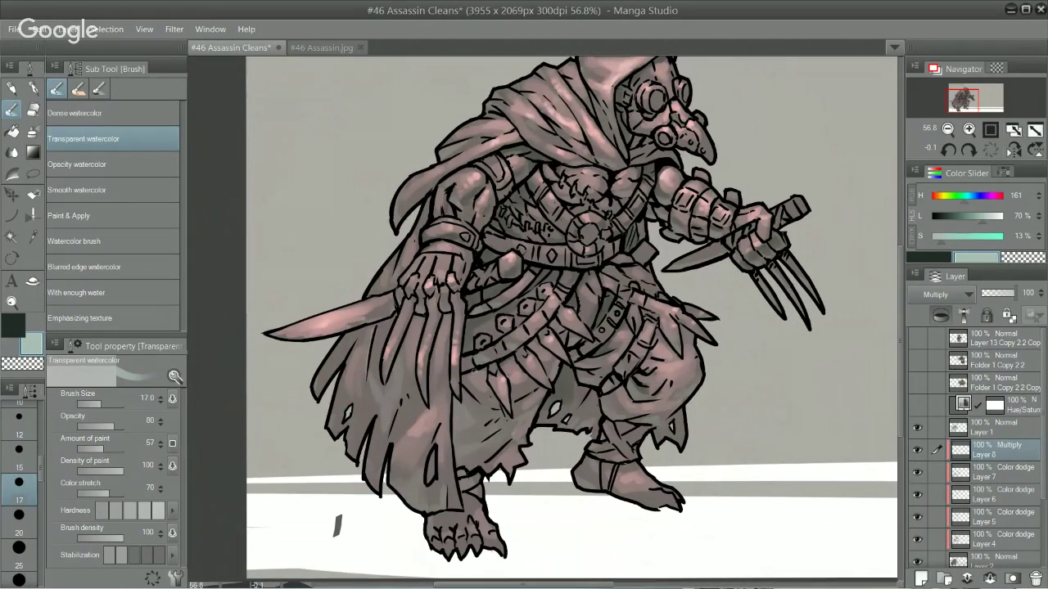
{"action": "key", "text": "bracketright"}
{"action": "key", "text": "bracketright"}
{"action": "key", "text": "bracketright"}
{"action": "key", "text": "bracketright"}
{"action": "key", "text": "bracketright"}
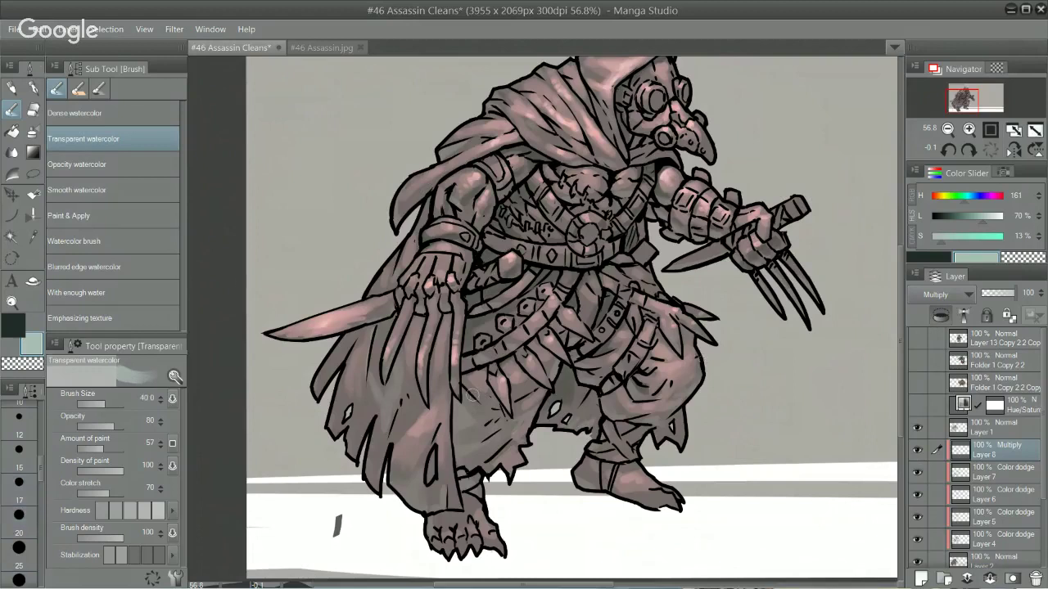
{"action": "mouse_move", "coordinate": [493, 421]}
{"action": "left_mouse_down"}
{"action": "mouse_move", "coordinate": [482, 397]}
{"action": "mouse_move", "coordinate": [509, 398]}
{"action": "mouse_move", "coordinate": [493, 406]}
{"action": "mouse_move", "coordinate": [462, 387]}
{"action": "mouse_move", "coordinate": [484, 399]}
{"action": "left_mouse_up"}
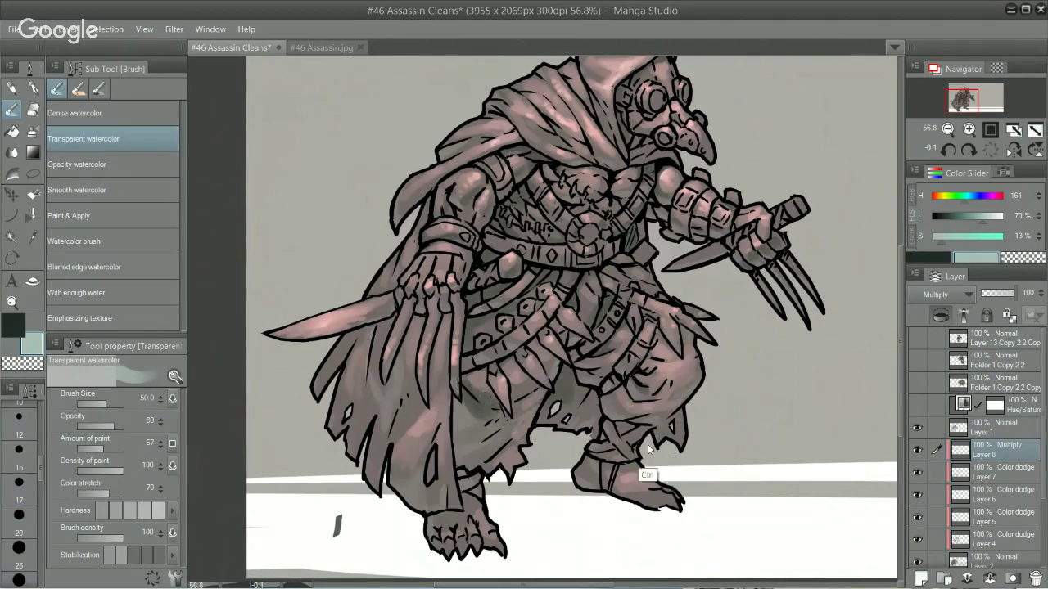
Step: Enlarge the brush to size 70 and deepen the shadow on the leg cloth below the spiked belt
{"action": "key", "text": "bracketright"}
{"action": "key", "text": "bracketright"}
{"action": "mouse_move", "coordinate": [468, 404]}
{"action": "left_mouse_down"}
{"action": "mouse_move", "coordinate": [460, 454]}
{"action": "mouse_move", "coordinate": [472, 400]}
{"action": "mouse_move", "coordinate": [475, 438]}
{"action": "mouse_move", "coordinate": [501, 467]}
{"action": "mouse_move", "coordinate": [537, 381]}
{"action": "left_mouse_up"}
{"action": "mouse_move", "coordinate": [610, 380]}
{"action": "left_mouse_down"}
{"action": "mouse_move", "coordinate": [616, 402]}
{"action": "mouse_move", "coordinate": [673, 383]}
{"action": "mouse_move", "coordinate": [588, 352]}
{"action": "mouse_move", "coordinate": [612, 355]}
{"action": "mouse_move", "coordinate": [611, 369]}
{"action": "left_mouse_up"}
{"action": "scroll", "coordinate": [668, 463], "scroll_direction": "down", "scroll_amount": 4}
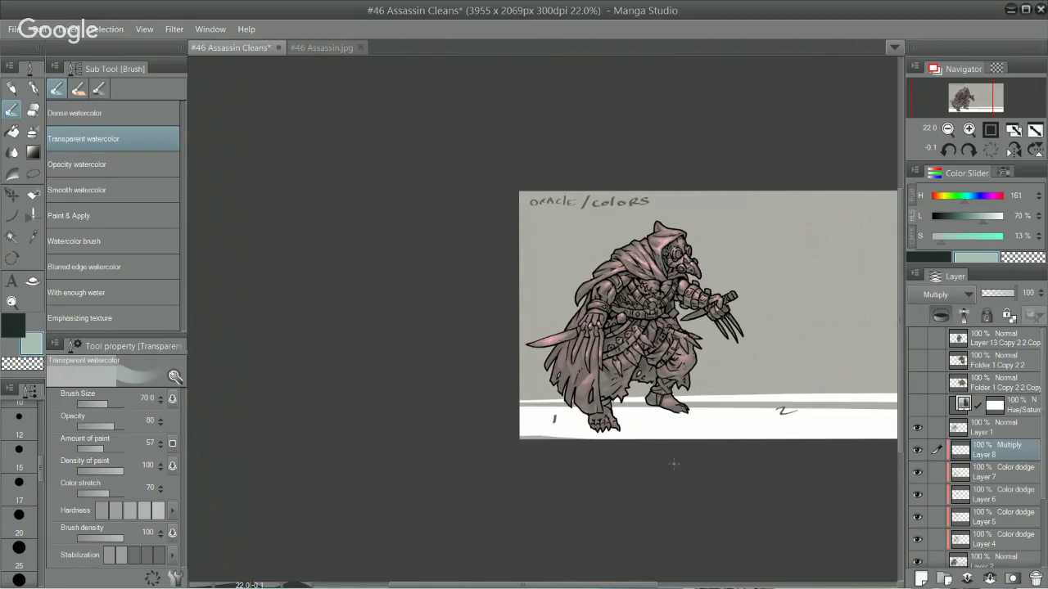
{"action": "left_click_drag", "start_coordinate": [669, 341], "coordinate": [690, 326]}
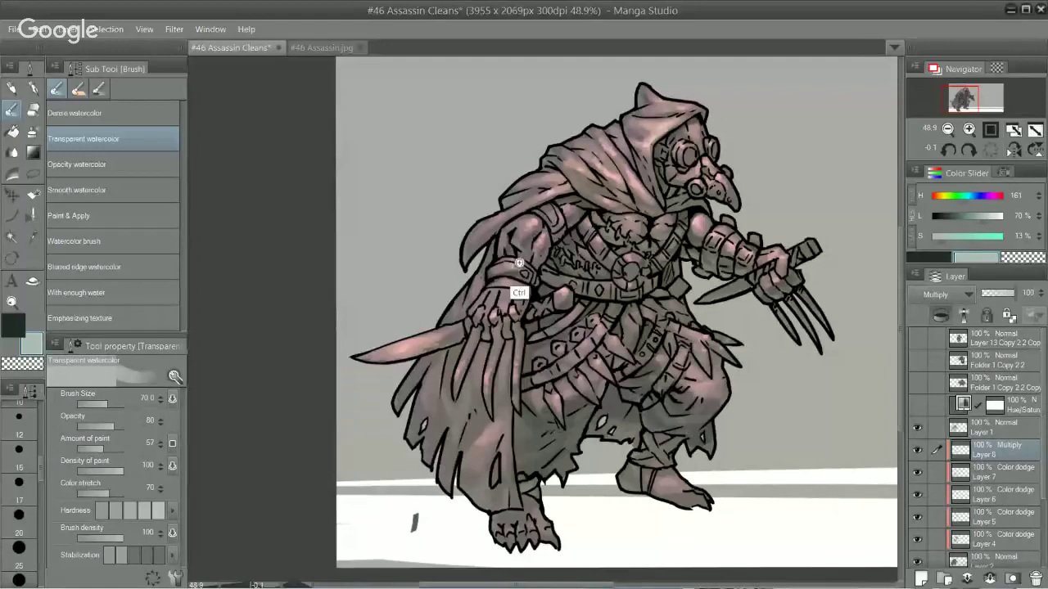
Step: Shade the folds of the cape and the trousers around the bent knee with the brush at size 70
{"action": "key", "text": "ctrl"}
{"action": "scroll", "coordinate": [519, 249], "scroll_direction": "up", "scroll_amount": 3}
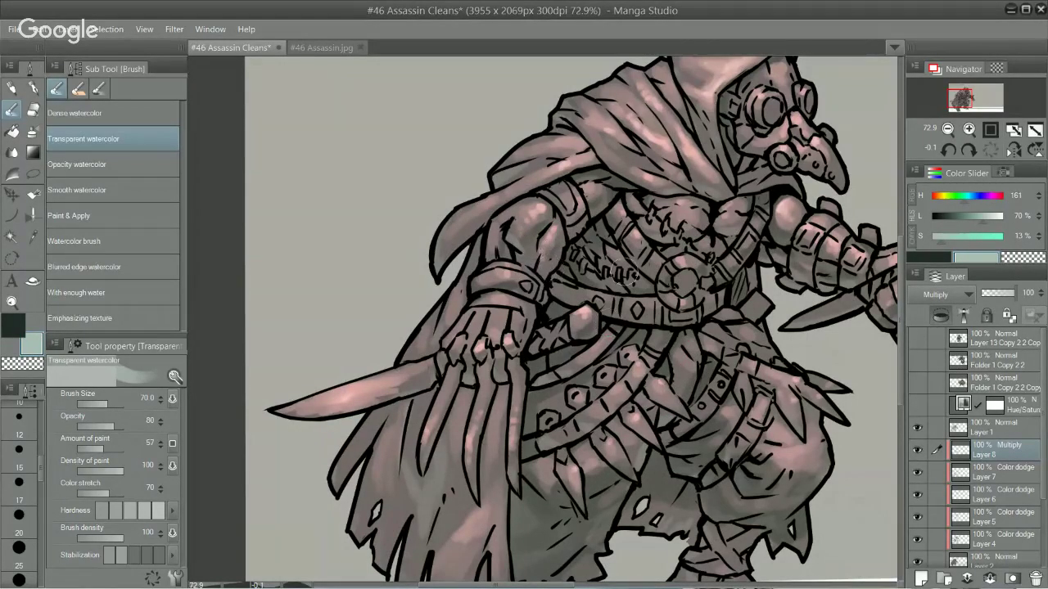
{"action": "left_click_drag", "start_coordinate": [711, 370], "coordinate": [698, 381]}
{"action": "mouse_move", "coordinate": [758, 409]}
{"action": "left_mouse_down"}
{"action": "mouse_move", "coordinate": [697, 398]}
{"action": "mouse_move", "coordinate": [713, 365]}
{"action": "mouse_move", "coordinate": [720, 270]}
{"action": "left_mouse_up"}
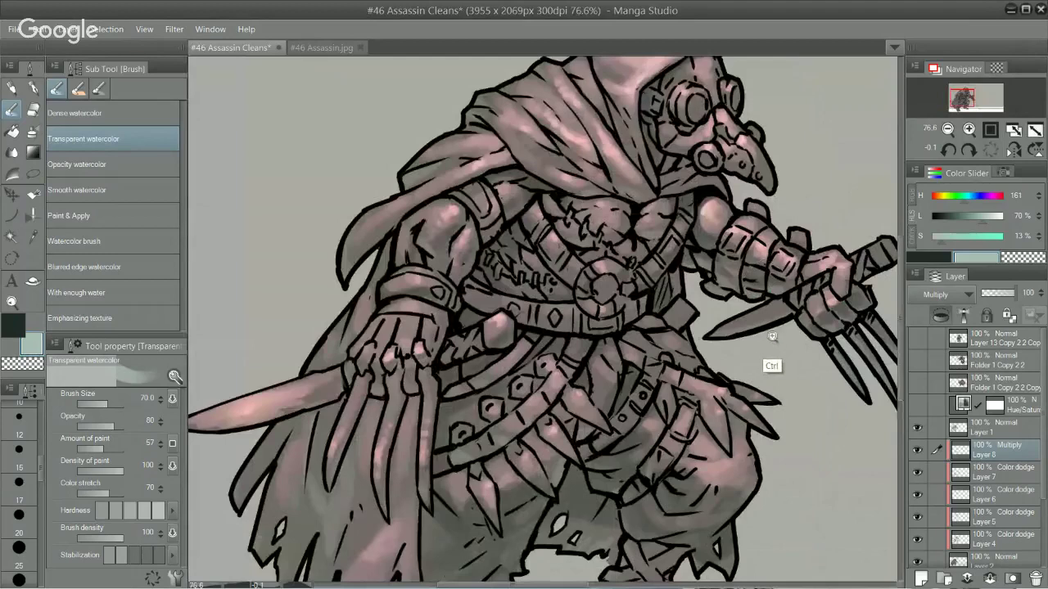
{"action": "mouse_move", "coordinate": [756, 367]}
{"action": "left_mouse_down"}
{"action": "mouse_move", "coordinate": [693, 339]}
{"action": "mouse_move", "coordinate": [617, 335]}
{"action": "mouse_move", "coordinate": [614, 417]}
{"action": "mouse_move", "coordinate": [646, 392]}
{"action": "left_mouse_up"}
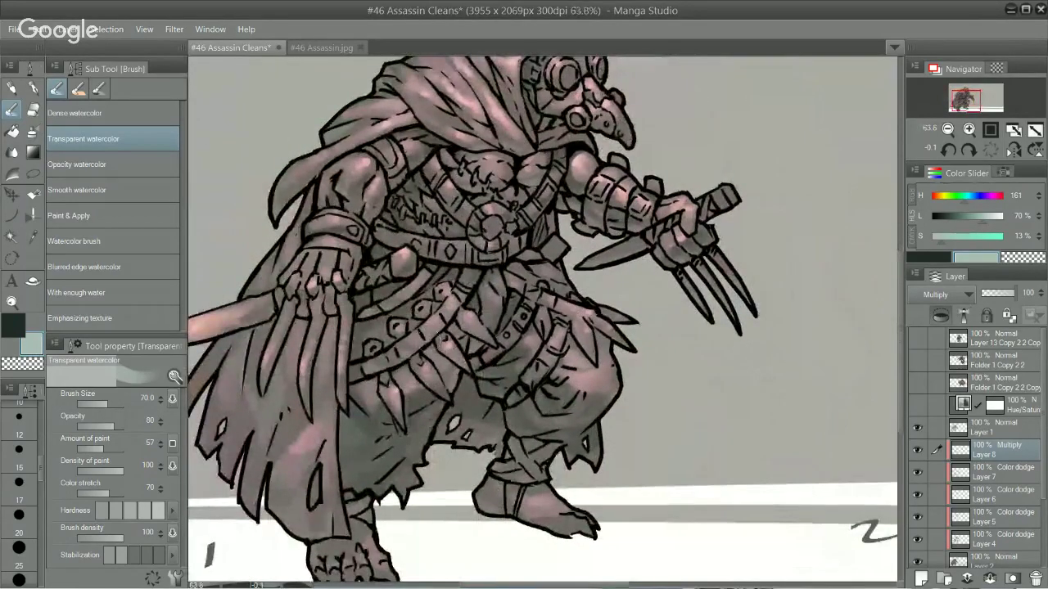
Step: Hide and show Layer 8 twice to judge the shadows on the whole figure
{"action": "scroll", "coordinate": [443, 332], "scroll_direction": "down", "scroll_amount": 2}
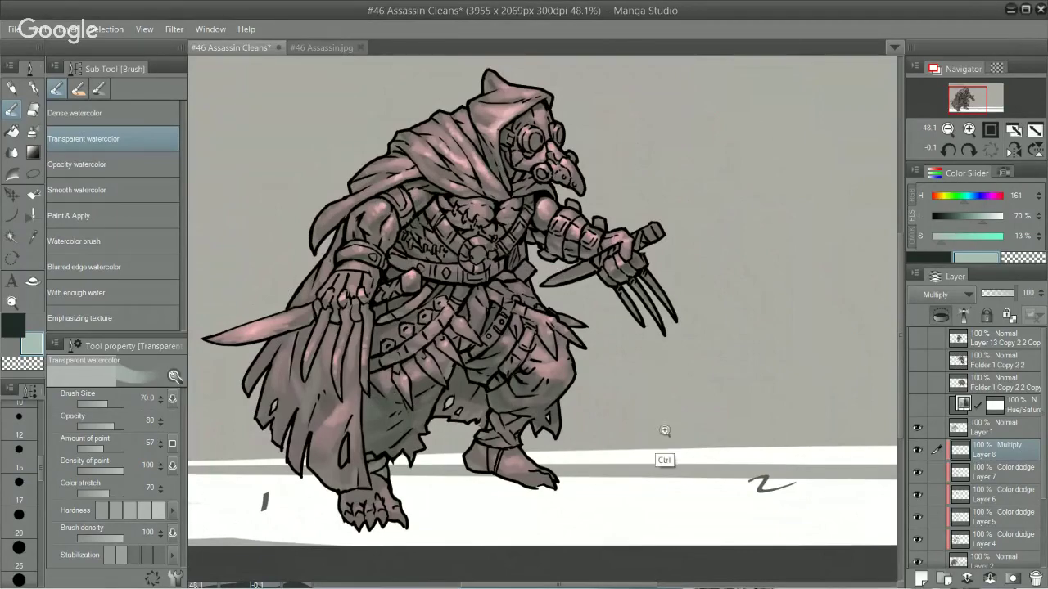
{"action": "scroll", "coordinate": [647, 432], "scroll_direction": "down", "scroll_amount": 2}
{"action": "left_click", "coordinate": [916, 449]}
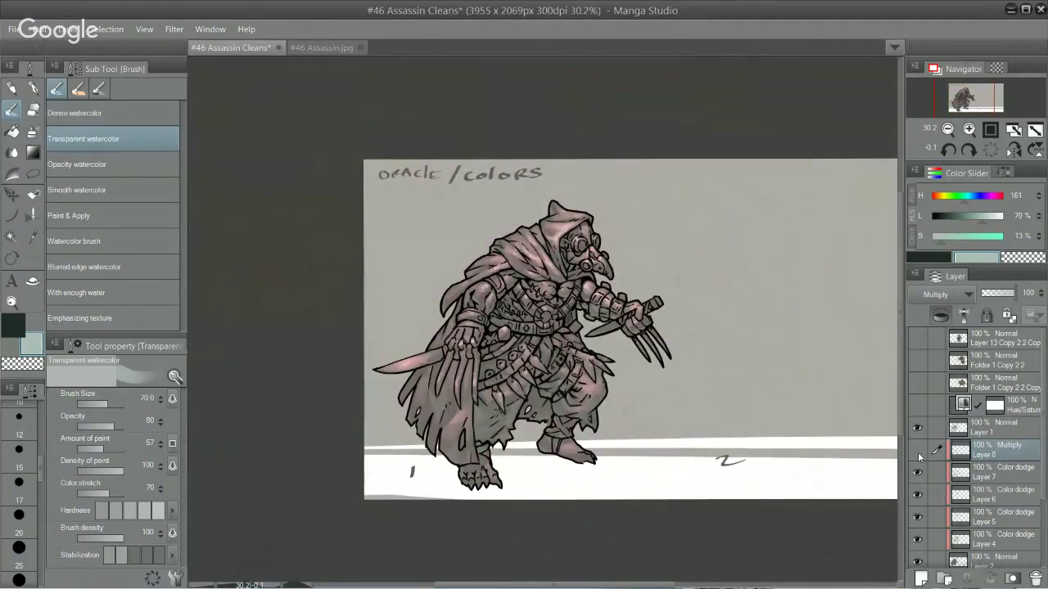
{"action": "left_click", "coordinate": [917, 450]}
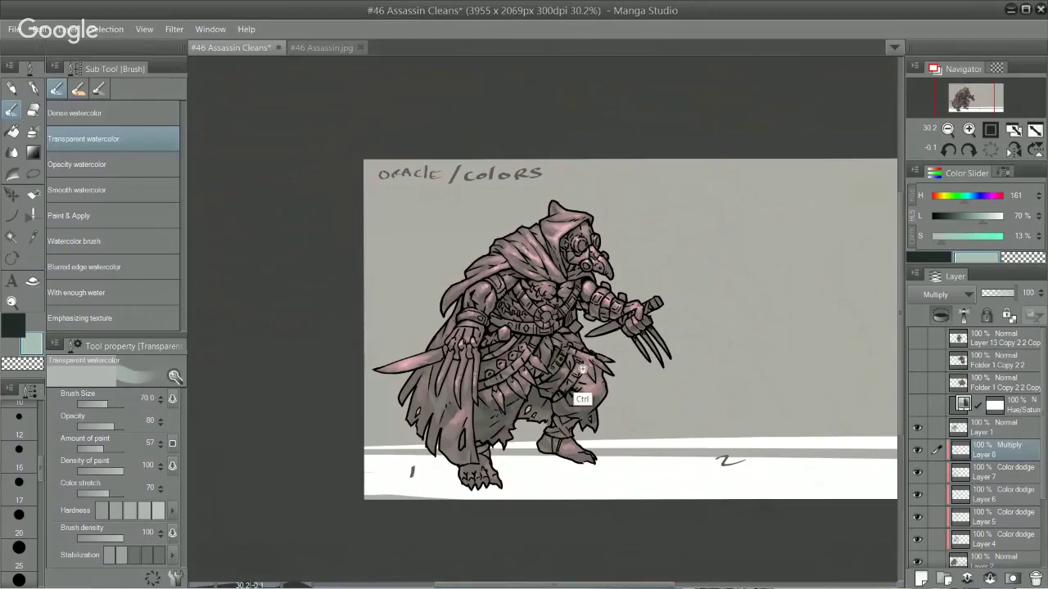
{"action": "scroll", "coordinate": [602, 383], "scroll_direction": "up", "scroll_amount": 2}
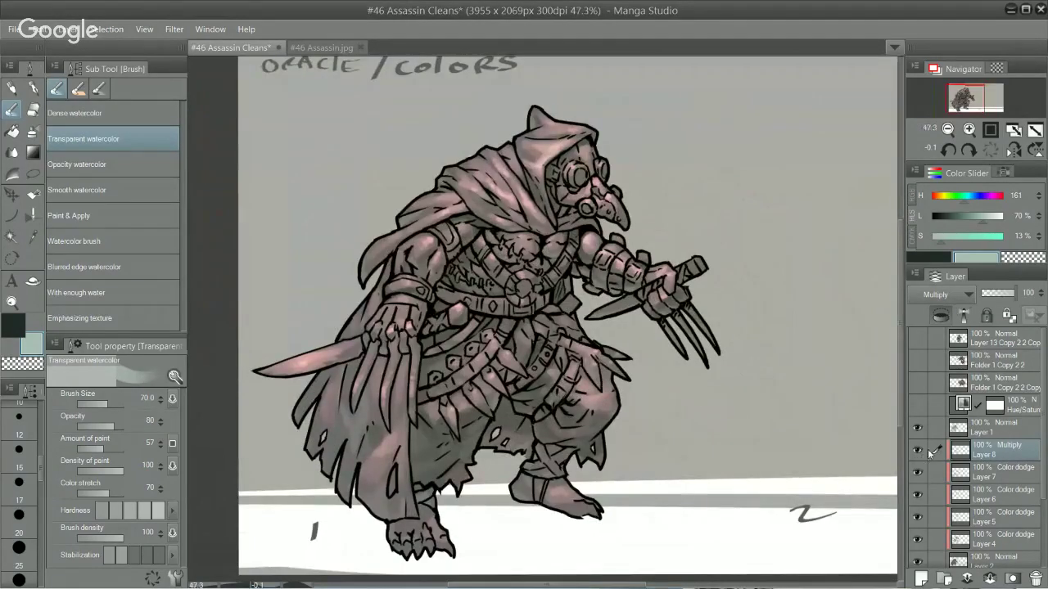
{"action": "left_click", "coordinate": [917, 452]}
{"action": "left_click", "coordinate": [917, 452]}
Step: Switch to the transparent colour, lighten the shadow along the torn cloth hem above the front foot, and enlarge the brush to size 200
{"action": "key", "text": "c"}
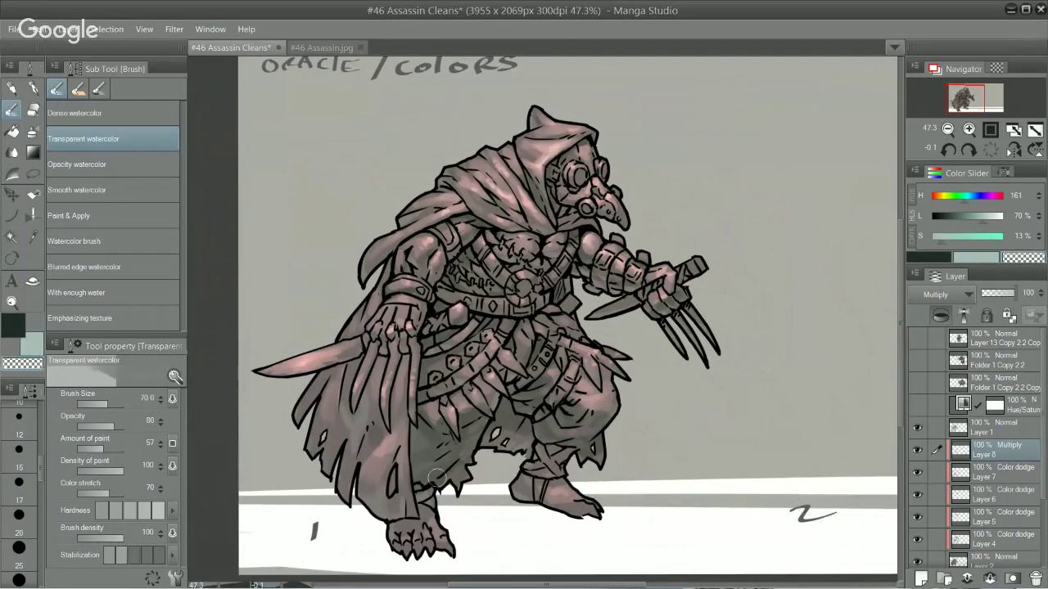
{"action": "key", "text": "]"}
{"action": "key", "text": "]"}
{"action": "mouse_move", "coordinate": [434, 464]}
{"action": "left_mouse_down"}
{"action": "mouse_move", "coordinate": [420, 479]}
{"action": "mouse_move", "coordinate": [451, 461]}
{"action": "left_mouse_up"}
{"action": "key", "text": "]"}
{"action": "key", "text": "]"}
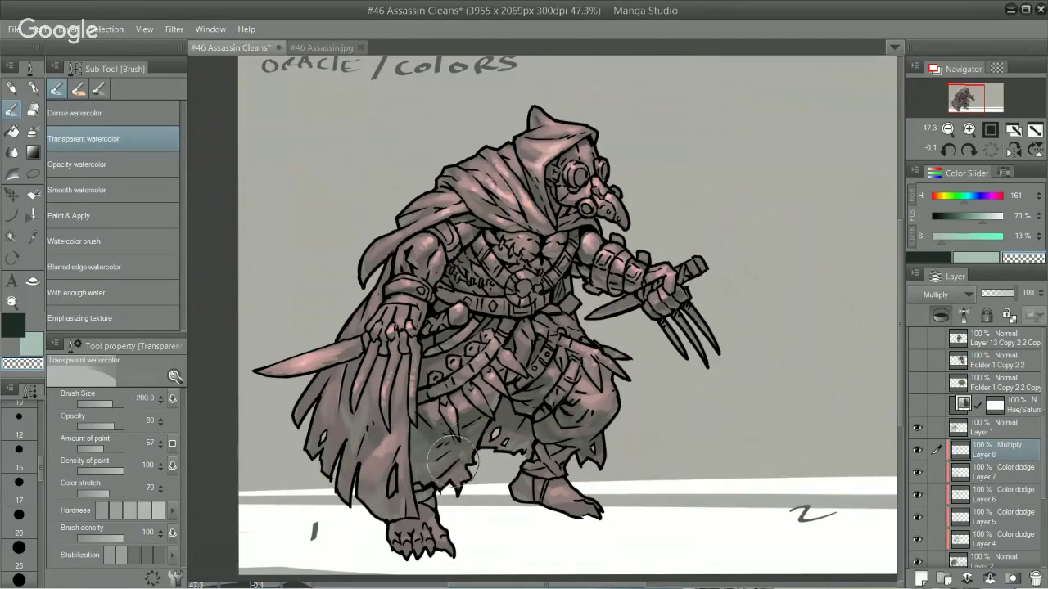
Step: Lighten the shadow around the rear ankle and torn trouser hem with the Soft airbrush at size 250 in transparent colour
{"action": "key", "text": "b"}
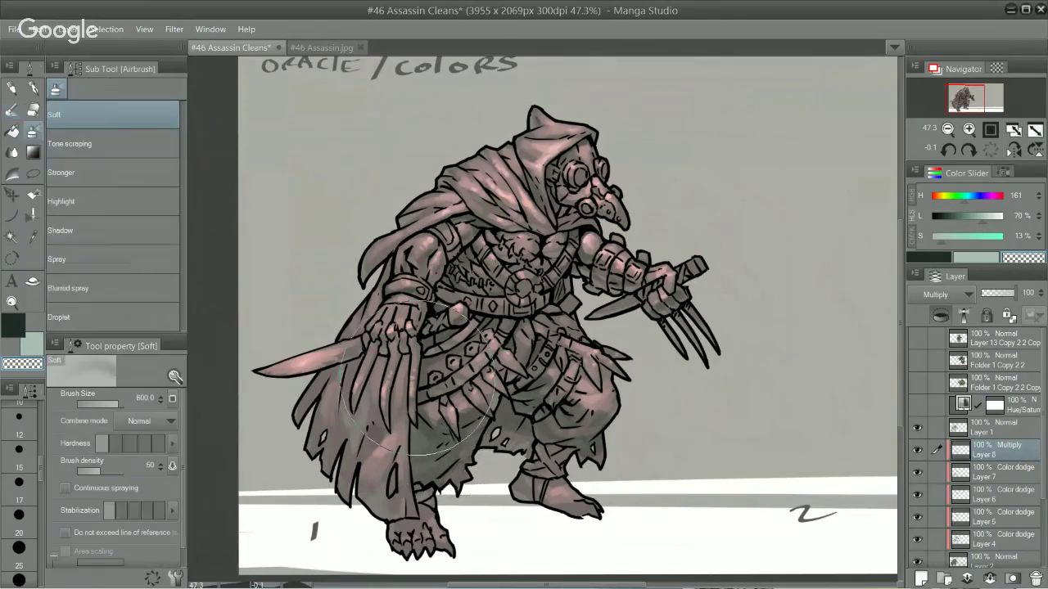
{"action": "key", "text": "bracketleft"}
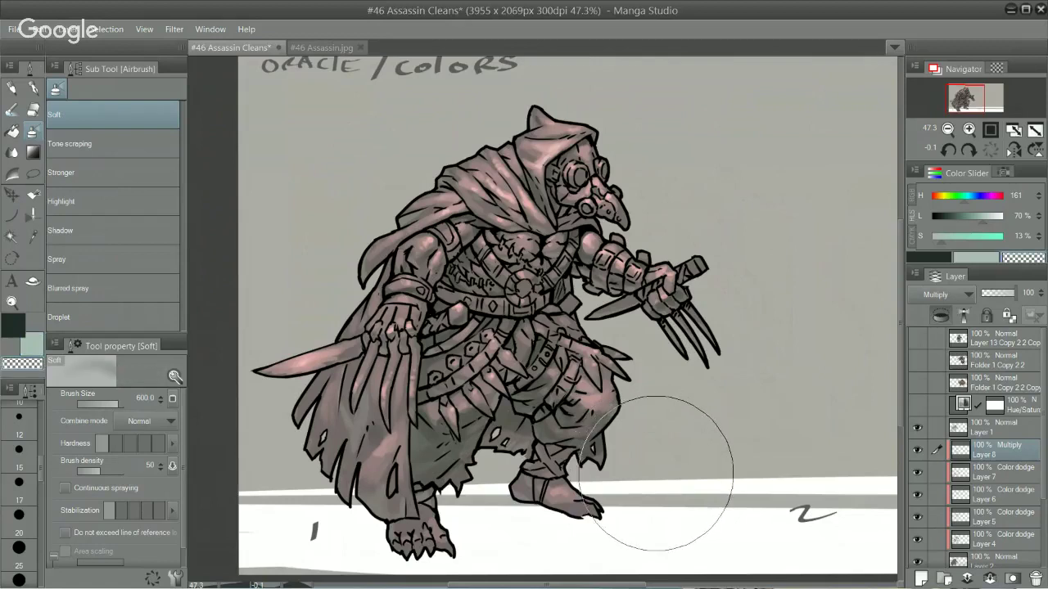
{"action": "key", "text": "bracketleft"}
{"action": "key", "text": "bracketleft"}
{"action": "key", "text": "bracketleft"}
{"action": "key", "text": "bracketleft"}
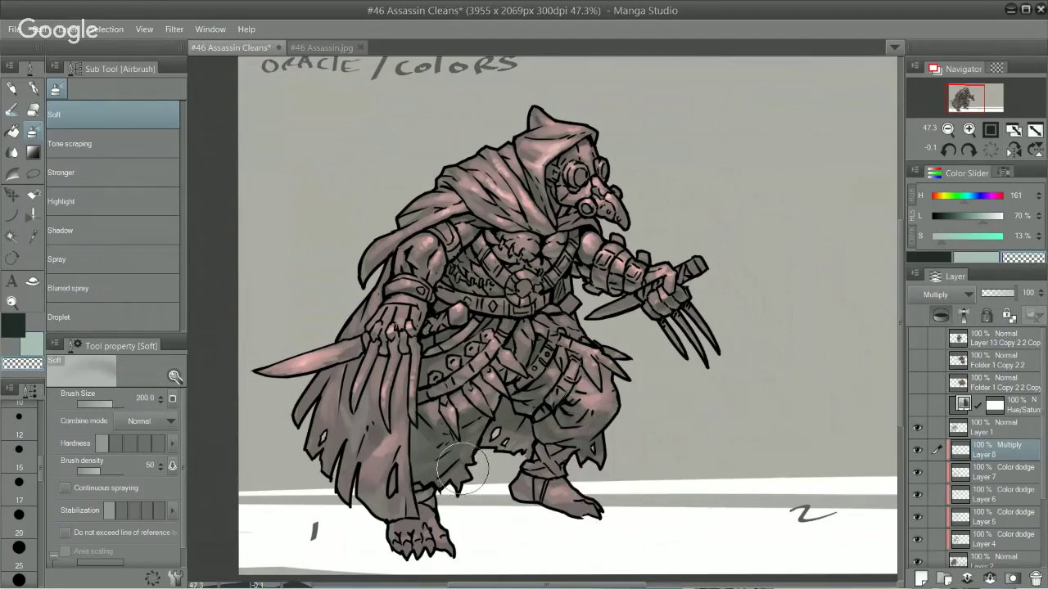
{"action": "key", "text": "bracketright"}
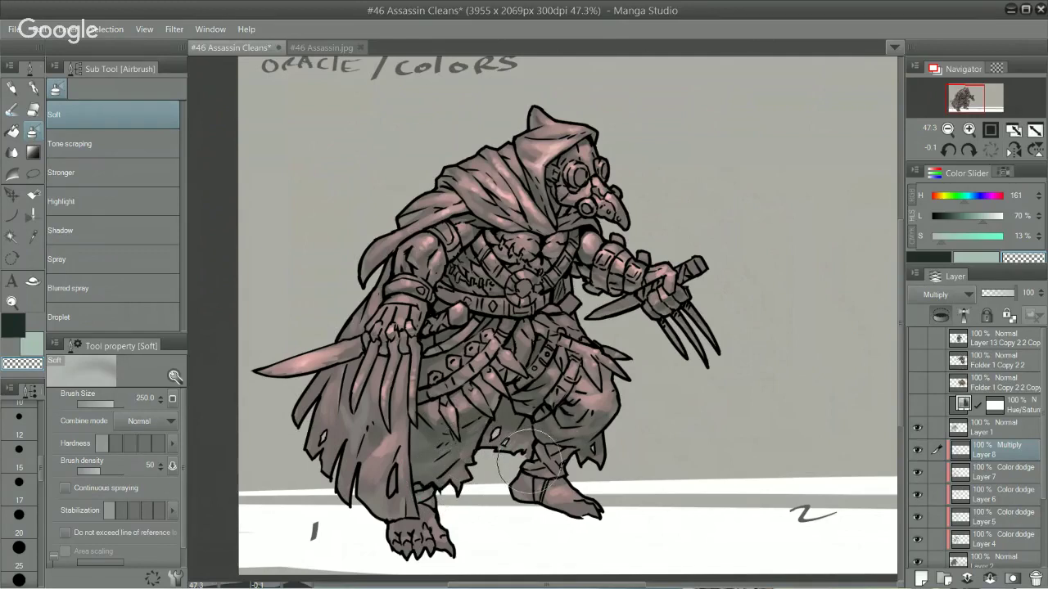
{"action": "mouse_move", "coordinate": [510, 450]}
{"action": "left_mouse_down"}
{"action": "mouse_move", "coordinate": [540, 460]}
{"action": "mouse_move", "coordinate": [561, 443]}
{"action": "mouse_move", "coordinate": [617, 457]}
{"action": "left_mouse_up"}
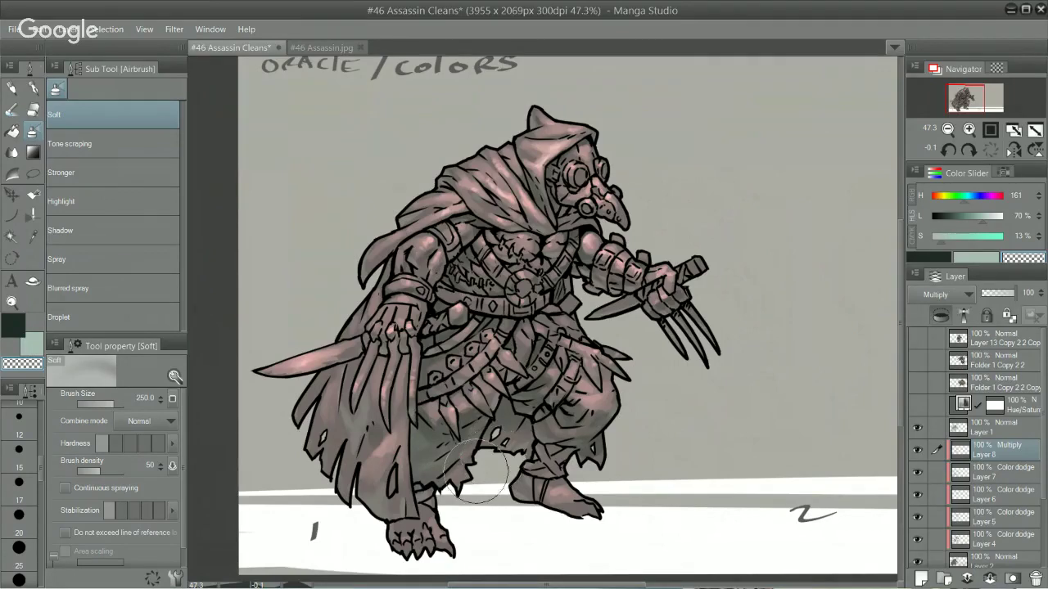
Step: Add a new clipped layer directly above the Multiply Layer 8 and set its blending mode to Color dodge
{"action": "scroll", "coordinate": [757, 483], "scroll_direction": "down", "scroll_amount": 3}
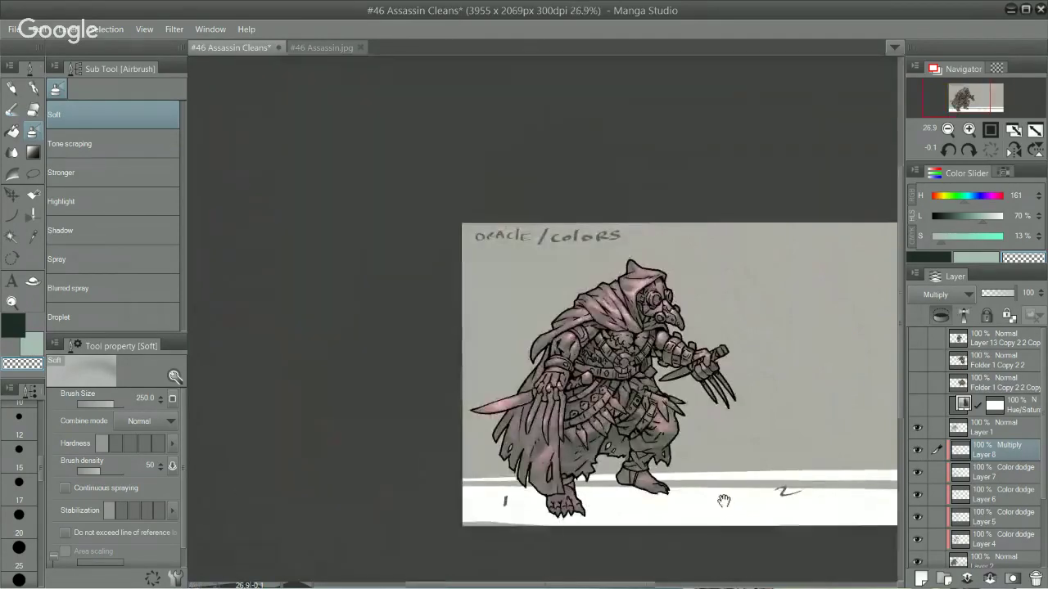
{"action": "left_click_drag", "start_coordinate": [724, 501], "coordinate": [645, 415]}
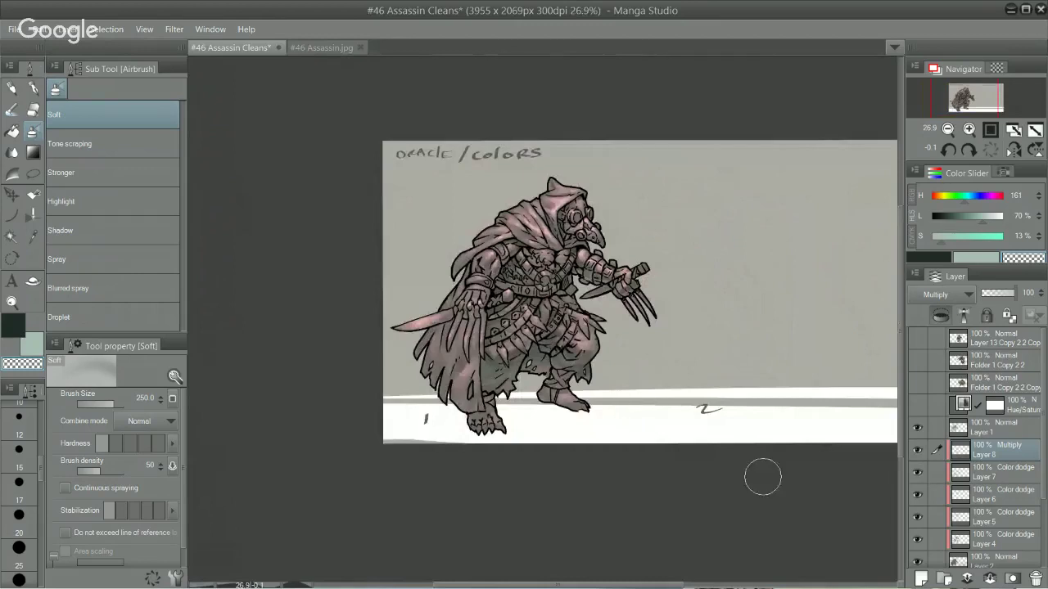
{"action": "left_click", "coordinate": [1012, 472]}
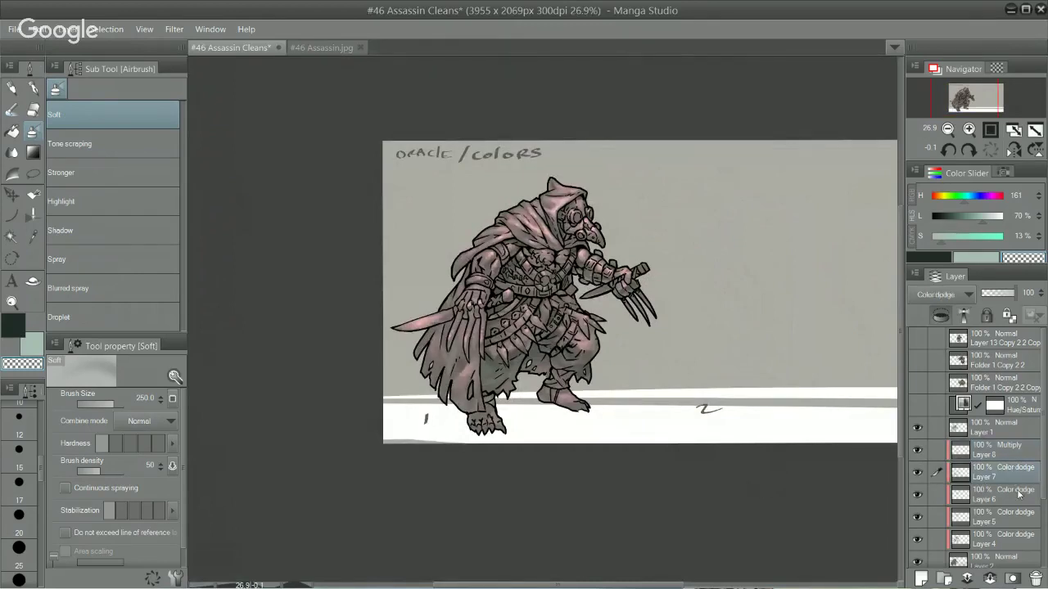
{"action": "left_click", "coordinate": [1019, 494]}
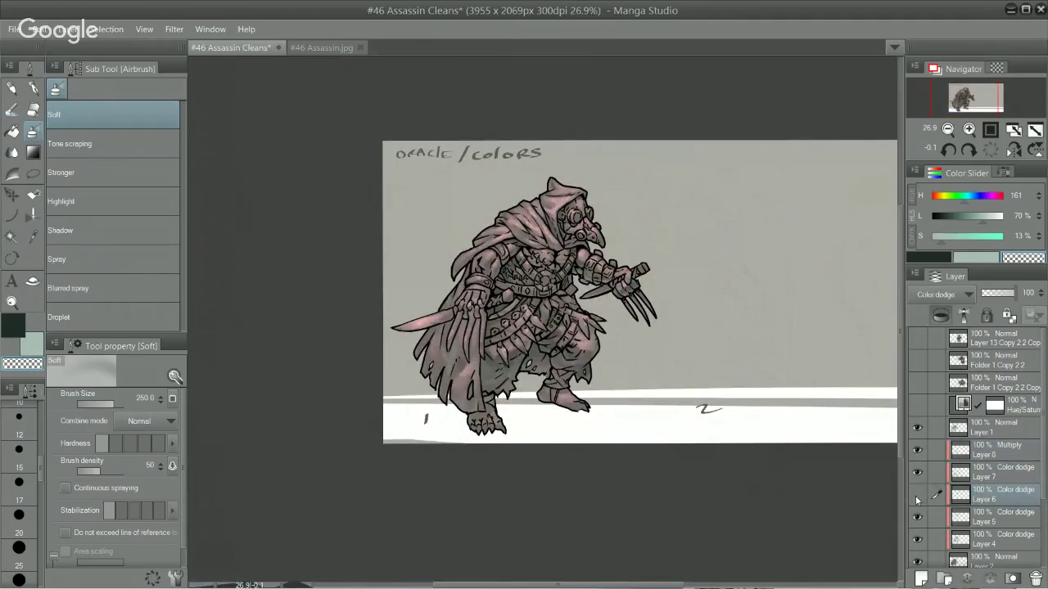
{"action": "left_click_drag", "start_coordinate": [624, 263], "coordinate": [724, 229]}
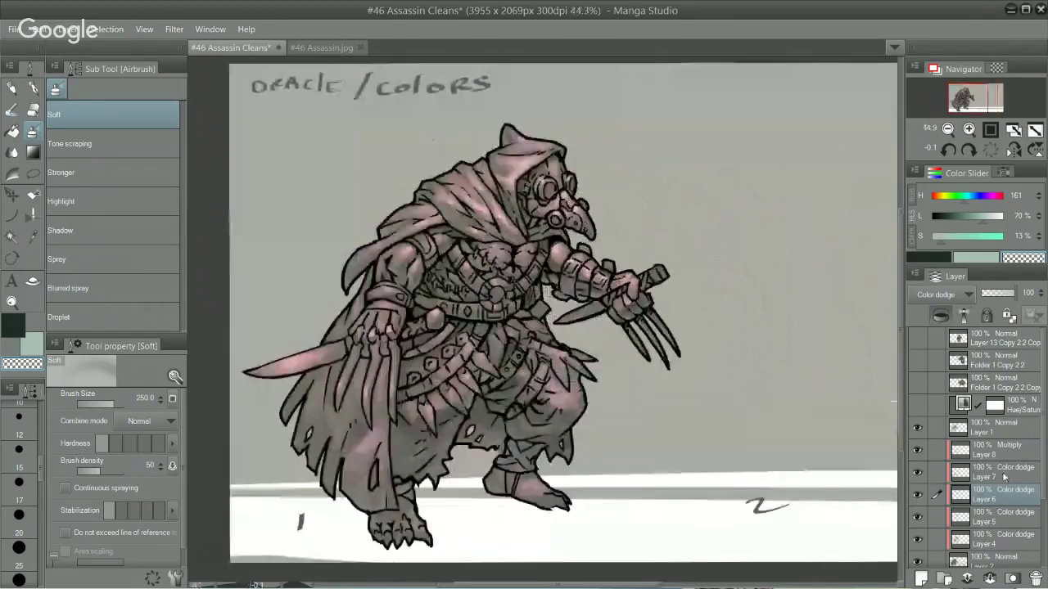
{"action": "left_click", "coordinate": [1003, 453]}
{"action": "left_click", "coordinate": [920, 579]}
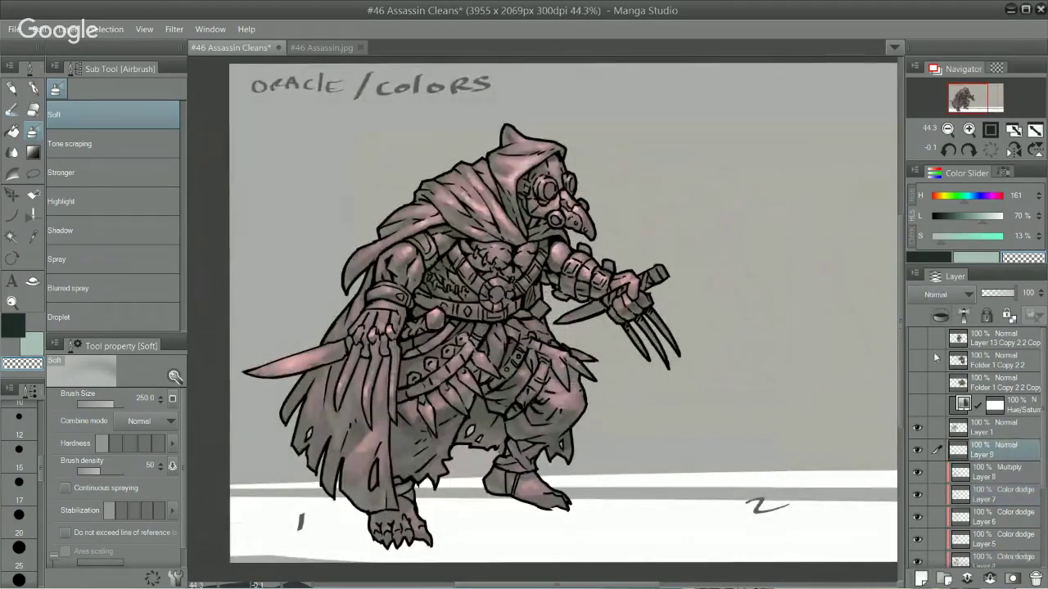
{"action": "left_click", "coordinate": [954, 296]}
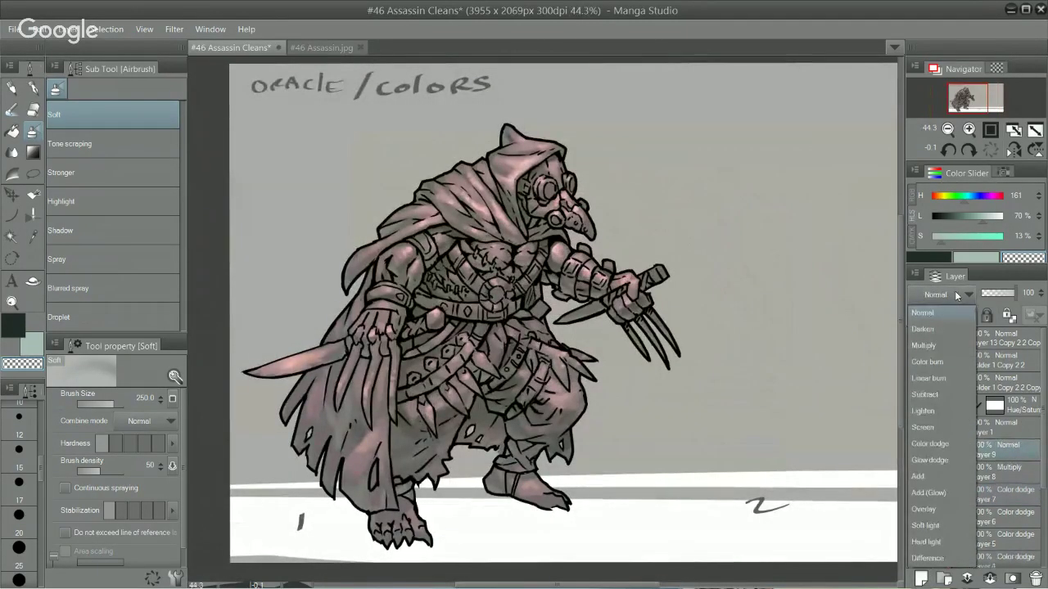
{"action": "left_click", "coordinate": [940, 443]}
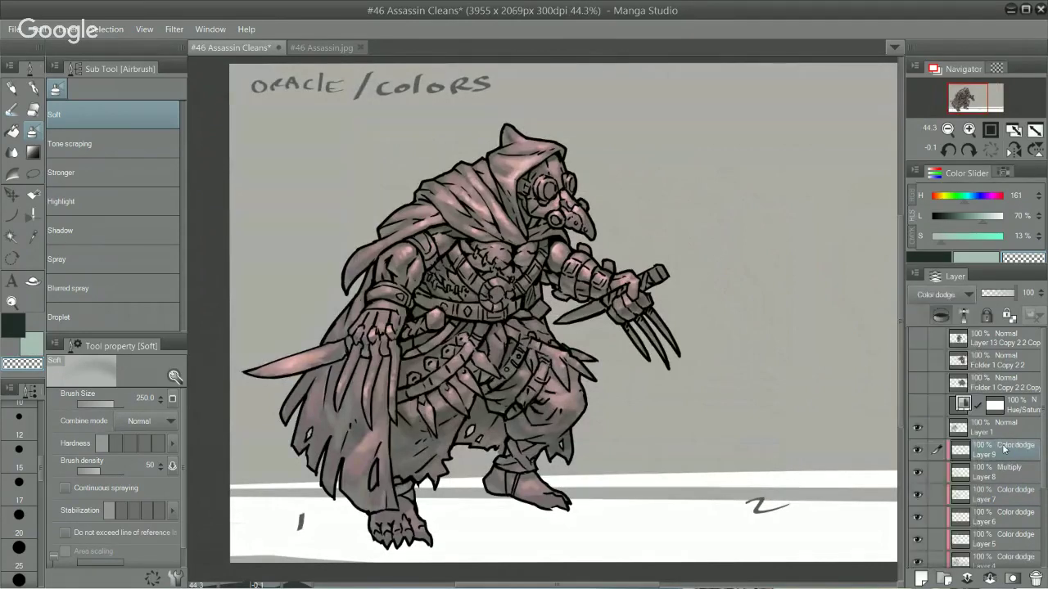
Step: Airbrush a soft warm glow over the hood and cape at size 500, using hue 44, luminosity 23 % and saturation 22 %
{"action": "left_click", "coordinate": [942, 196]}
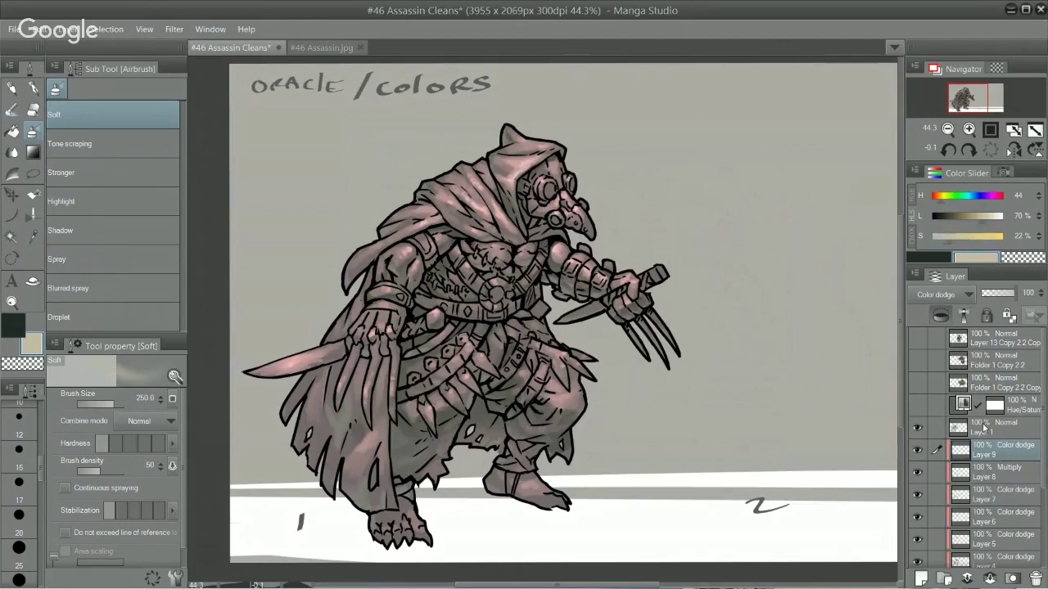
{"action": "left_click", "coordinate": [948, 216]}
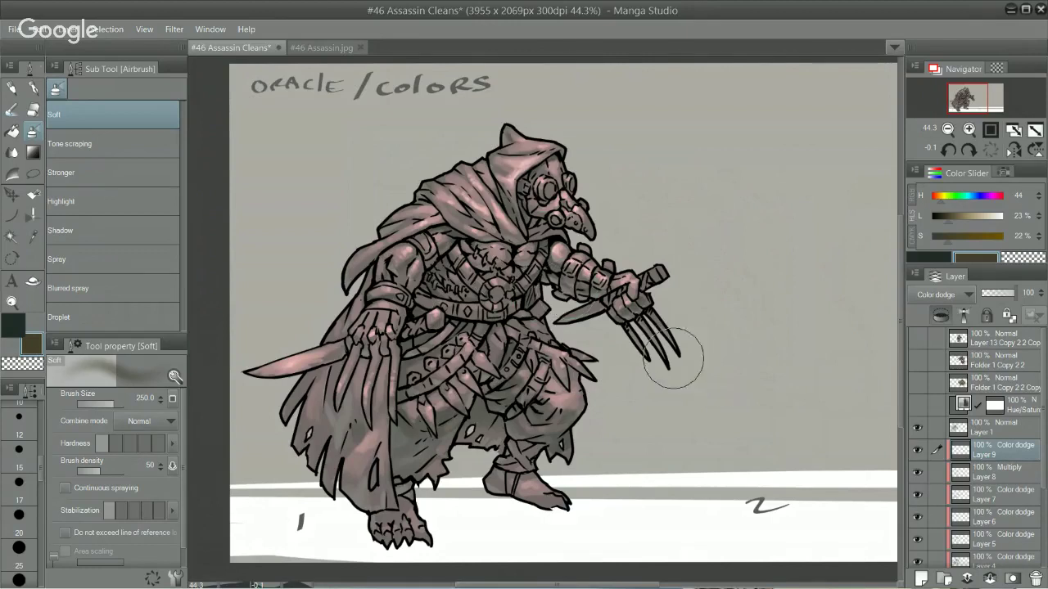
{"action": "key", "text": "bracketright"}
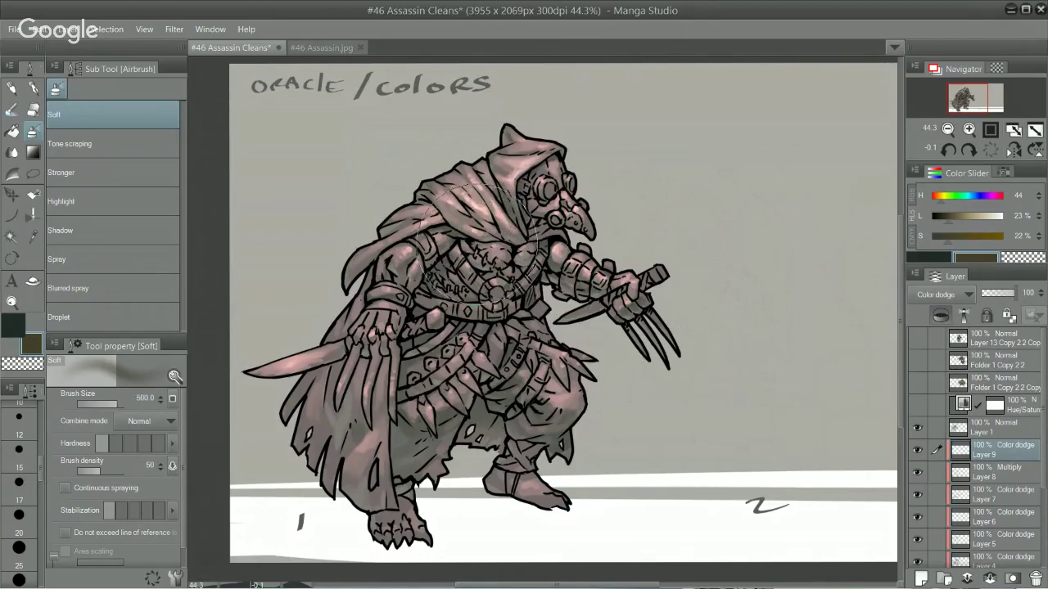
{"action": "key", "text": "bracketright"}
{"action": "key", "text": "bracketright"}
{"action": "key", "text": "ctrl+z"}
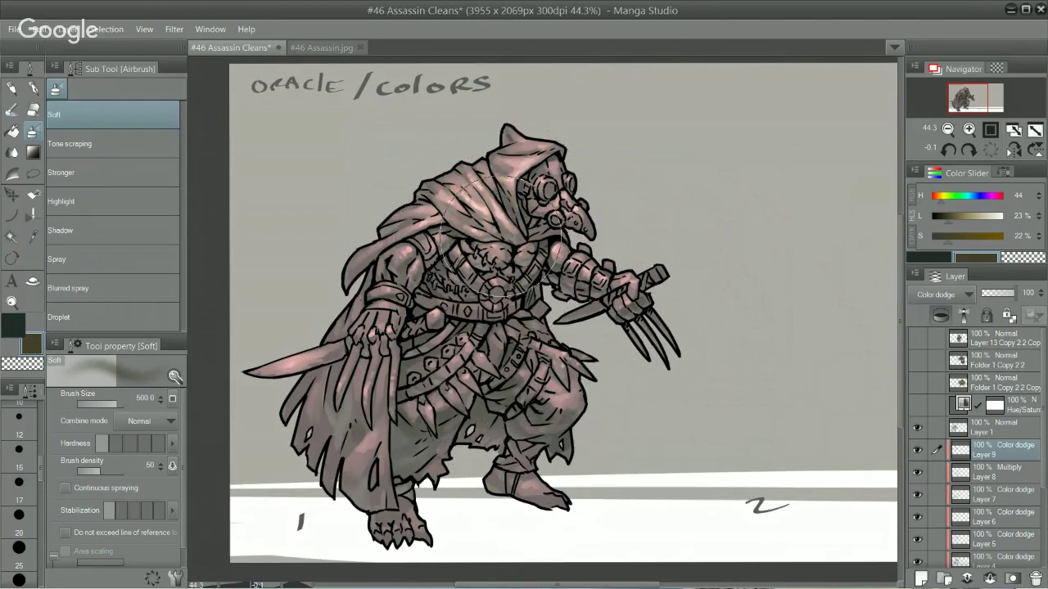
{"action": "left_click_drag", "start_coordinate": [627, 311], "coordinate": [598, 390]}
{"action": "scroll", "coordinate": [598, 392], "scroll_direction": "down", "scroll_amount": 1}
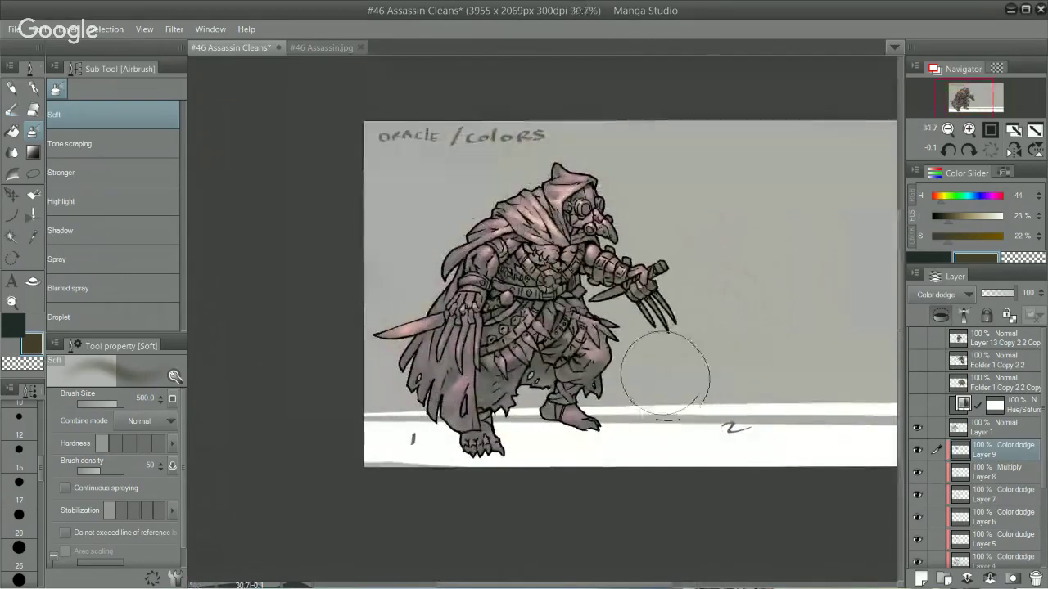
Step: Try a warm glow along the sword blade and the hand gripping it, reducing the airbrush to size 170
{"action": "left_click_drag", "start_coordinate": [426, 320], "coordinate": [457, 314]}
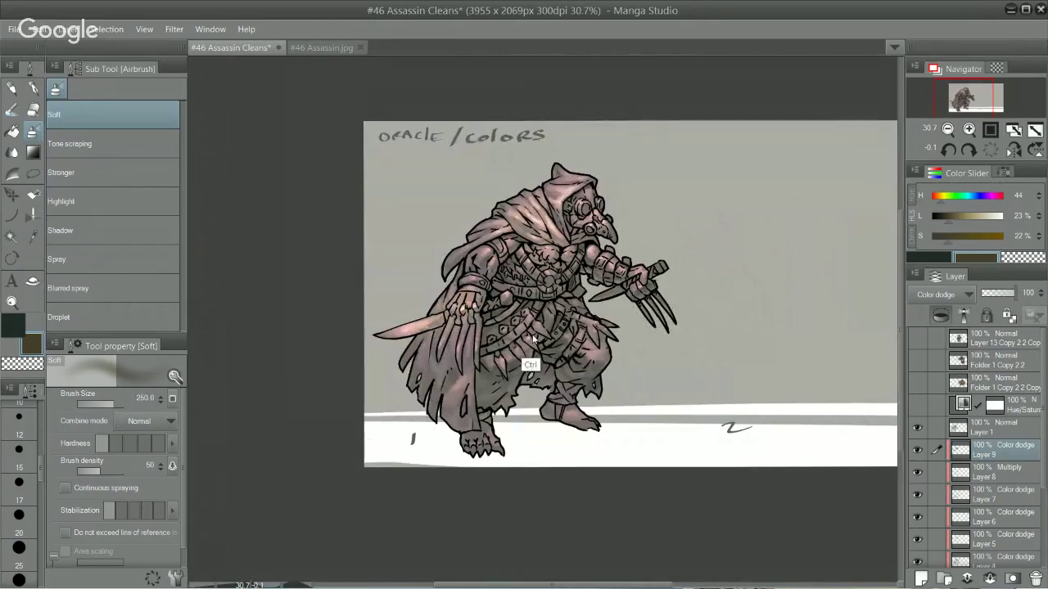
{"action": "key", "text": "ctrl+z"}
{"action": "key", "text": "bracketleft"}
{"action": "key", "text": "bracketleft"}
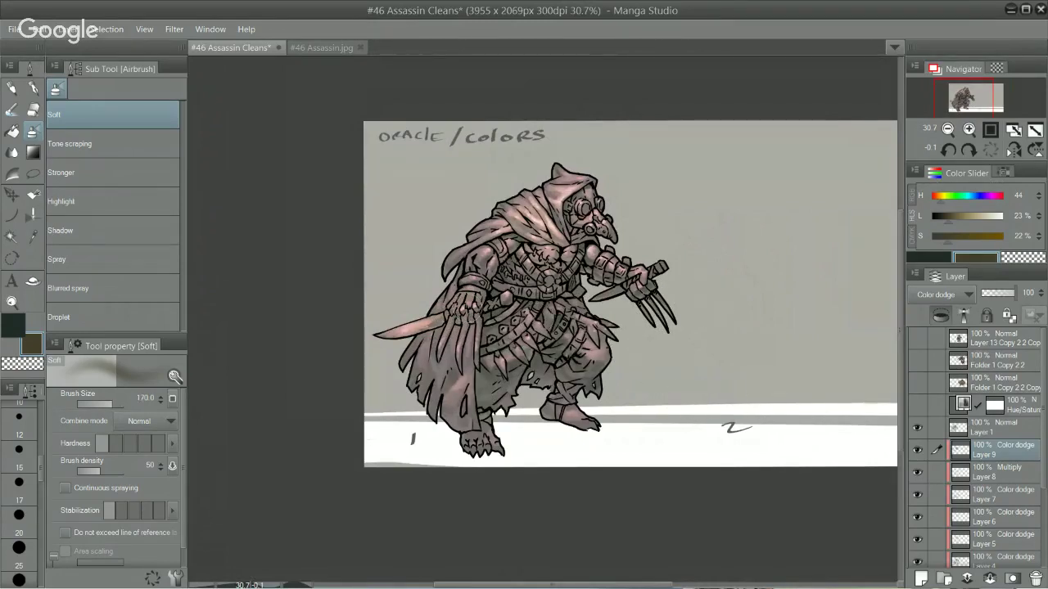
{"action": "left_click_drag", "start_coordinate": [412, 327], "coordinate": [449, 316]}
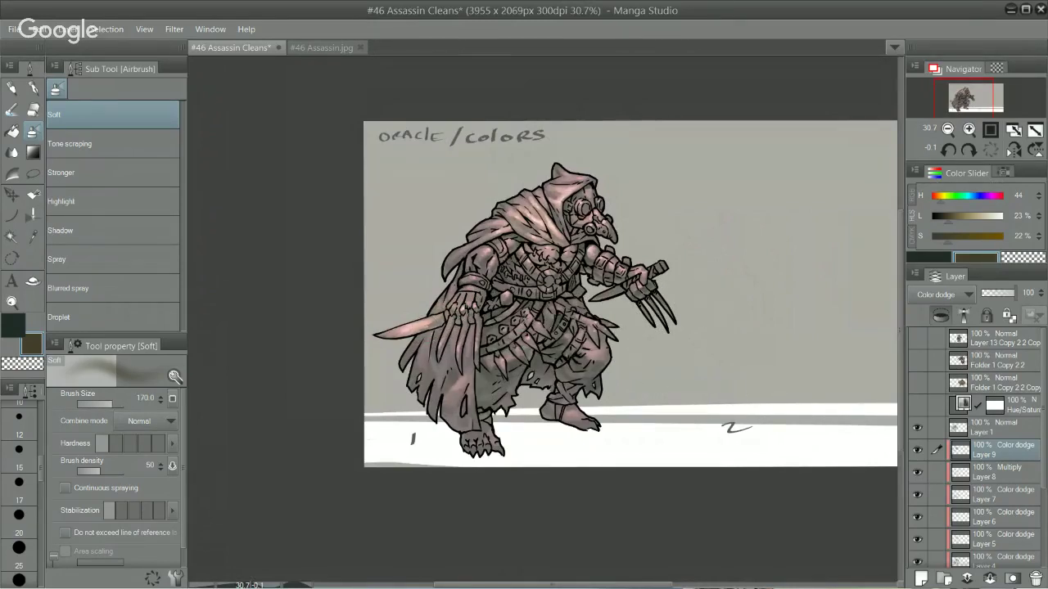
{"action": "left_click_drag", "start_coordinate": [578, 339], "coordinate": [594, 231]}
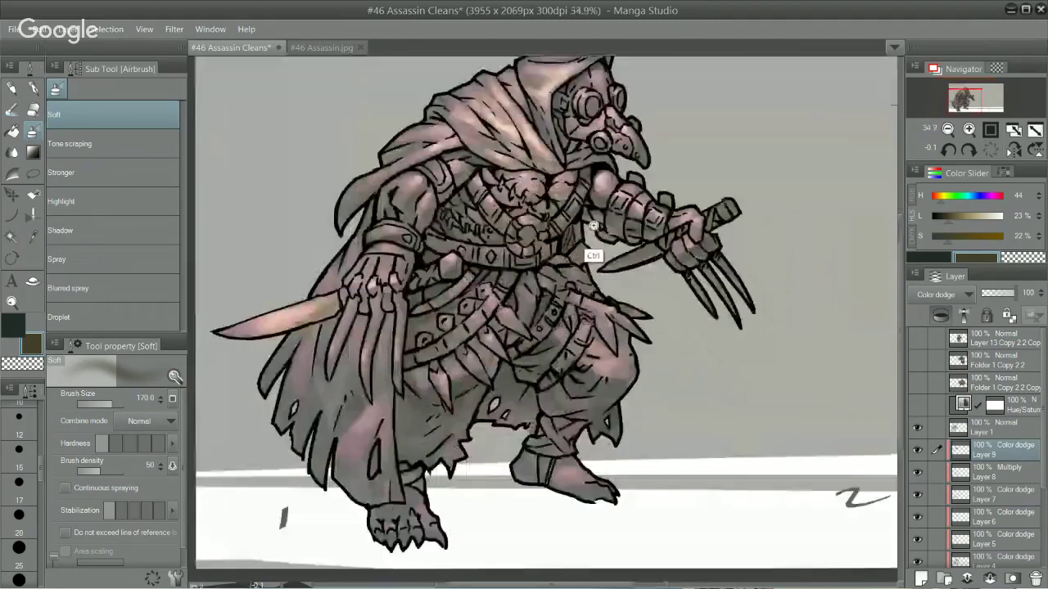
{"action": "left_click_drag", "start_coordinate": [605, 190], "coordinate": [436, 388]}
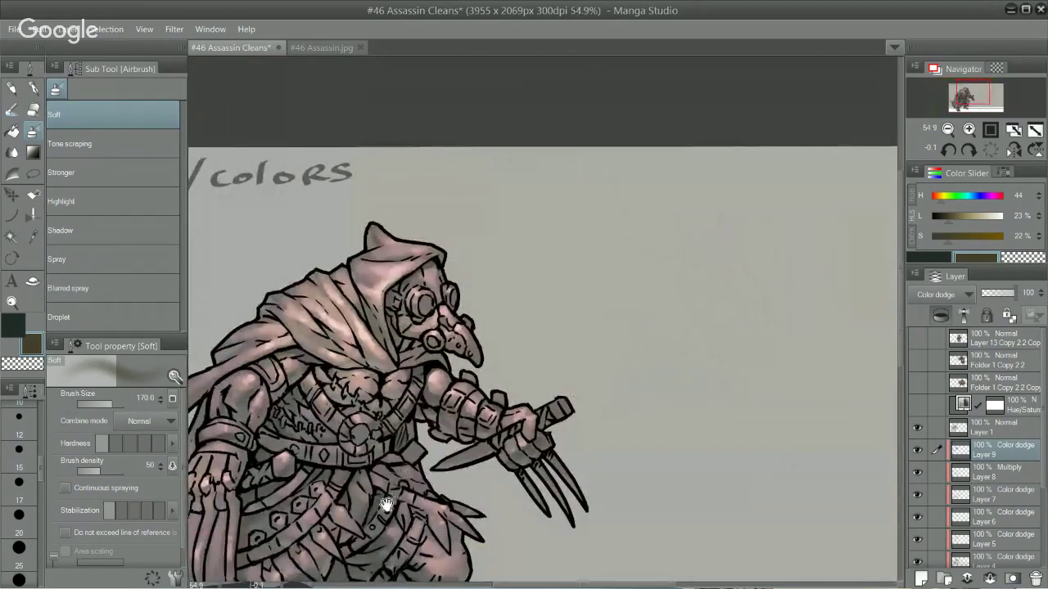
{"action": "left_click_drag", "start_coordinate": [386, 504], "coordinate": [532, 428]}
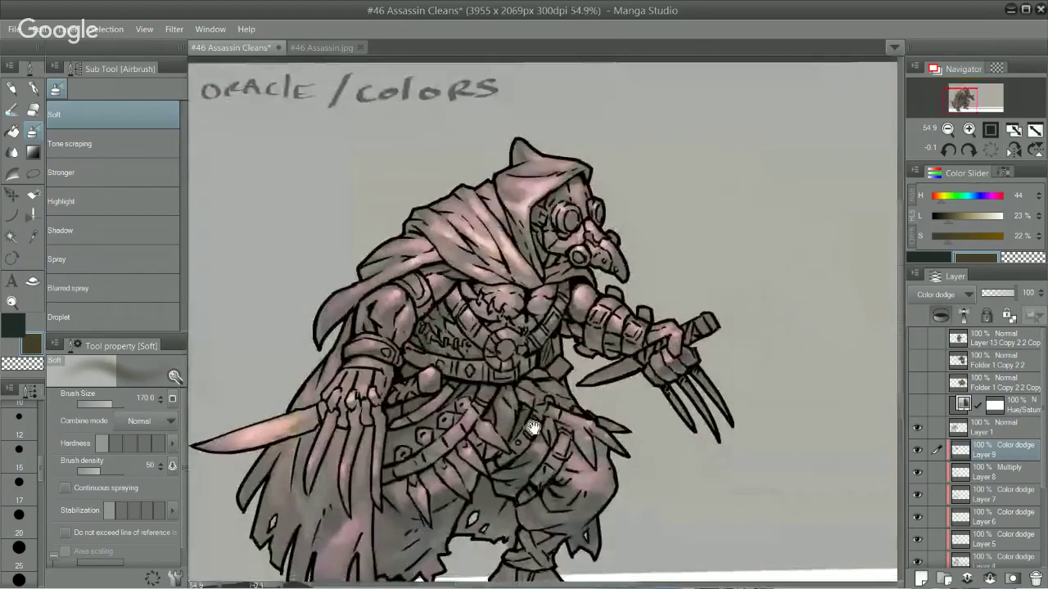
Step: Undo the warm airbrush strokes on the sword blade
{"action": "scroll", "coordinate": [532, 428], "scroll_direction": "down", "scroll_amount": 2}
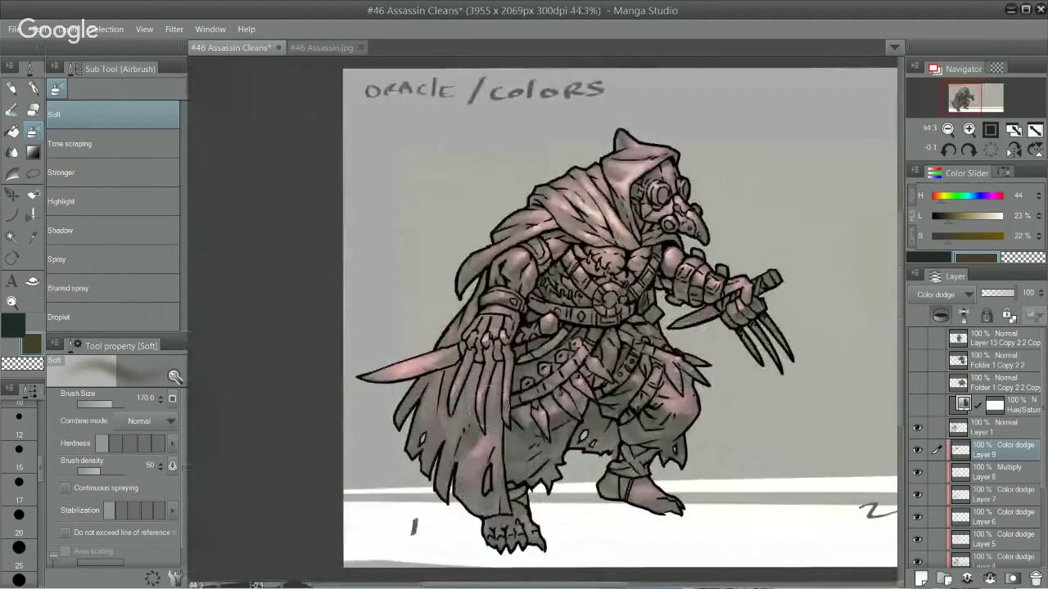
{"action": "mouse_move", "coordinate": [408, 367]}
{"action": "left_mouse_down"}
{"action": "mouse_move", "coordinate": [415, 360]}
{"action": "mouse_move", "coordinate": [381, 375]}
{"action": "left_mouse_up"}
{"action": "key", "text": "ctrl+z"}
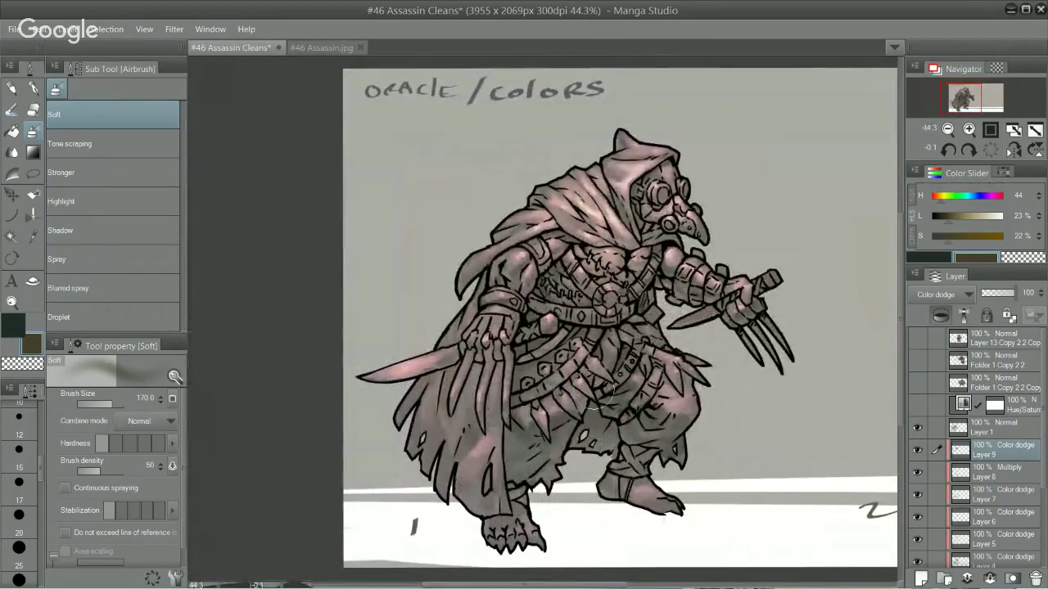
Step: Hide and show Layers 8, 7, 6 and 5 one at a time to judge what each adds to the figure
{"action": "scroll", "coordinate": [600, 394], "scroll_direction": "down", "scroll_amount": 2}
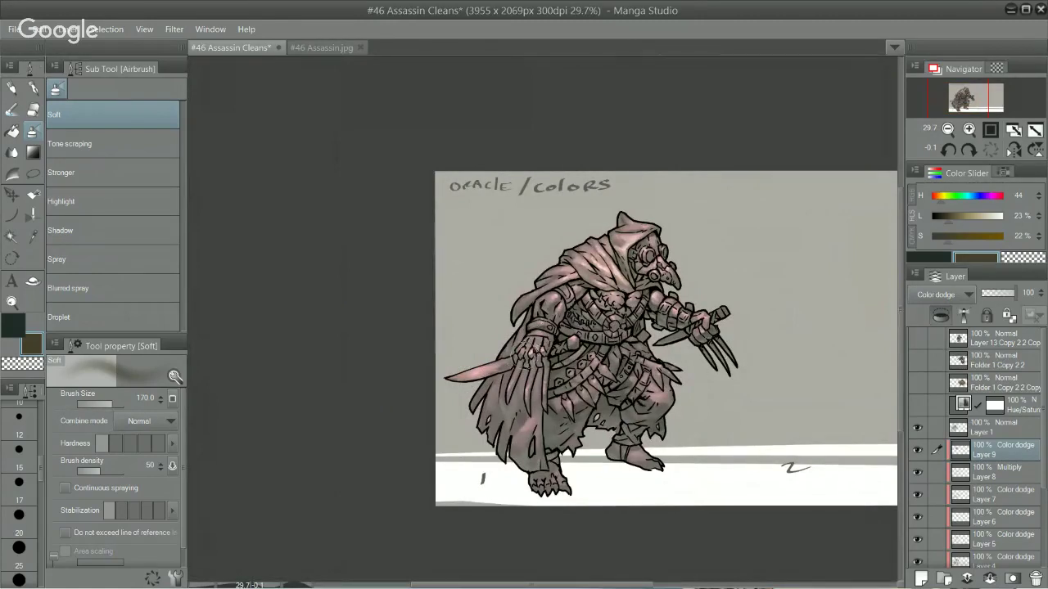
{"action": "left_click", "coordinate": [919, 472]}
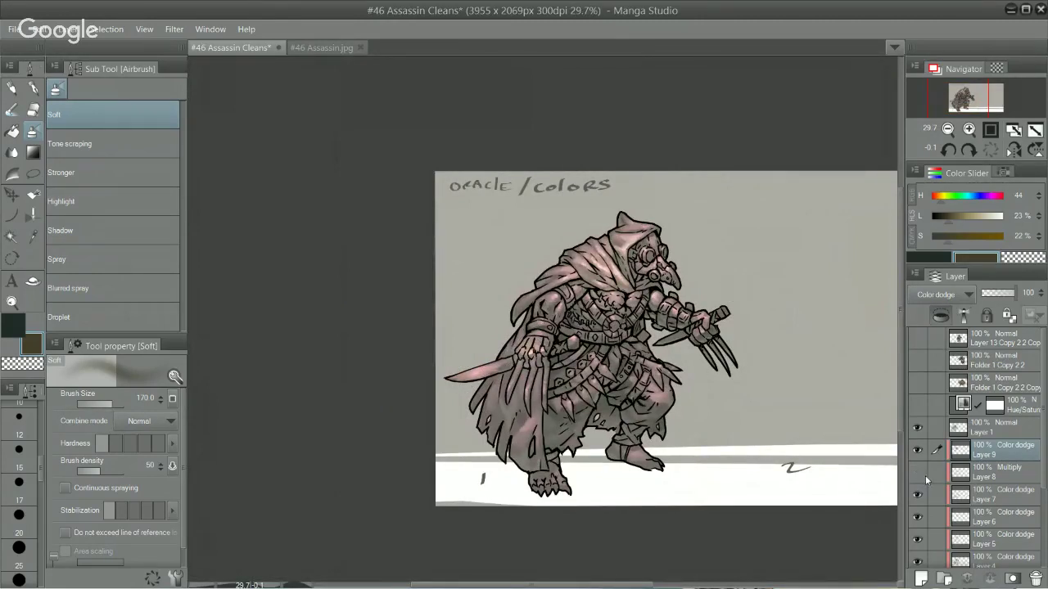
{"action": "left_click", "coordinate": [919, 472]}
{"action": "left_click", "coordinate": [918, 494]}
{"action": "left_click", "coordinate": [918, 495]}
{"action": "left_click", "coordinate": [919, 517]}
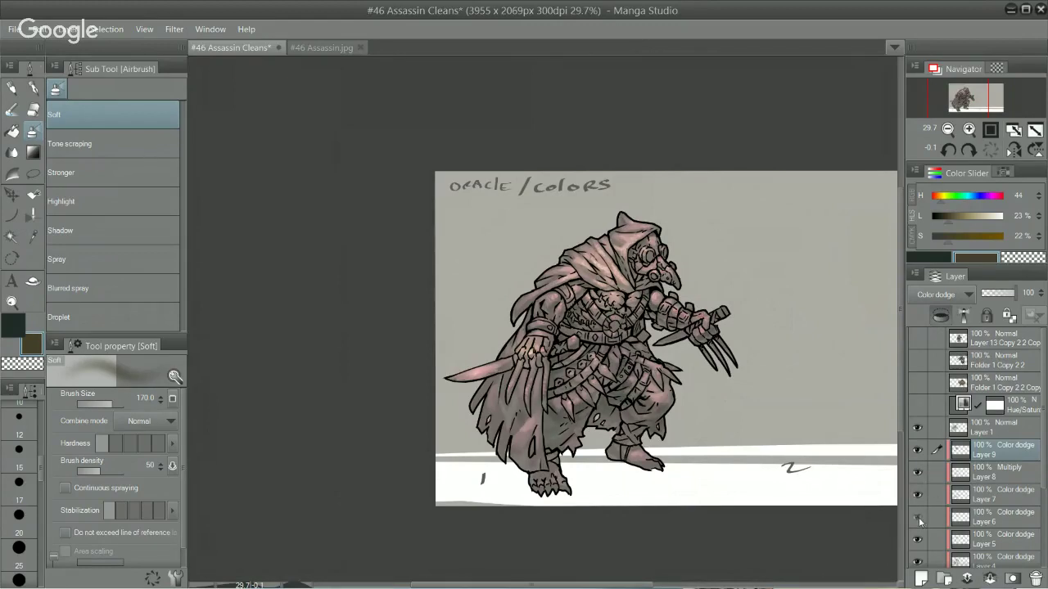
{"action": "left_click", "coordinate": [919, 518]}
{"action": "left_click", "coordinate": [918, 540]}
{"action": "left_click", "coordinate": [918, 540]}
Step: Make Layer 4 the active layer and set the Blend tool to size 70
{"action": "left_click", "coordinate": [972, 544]}
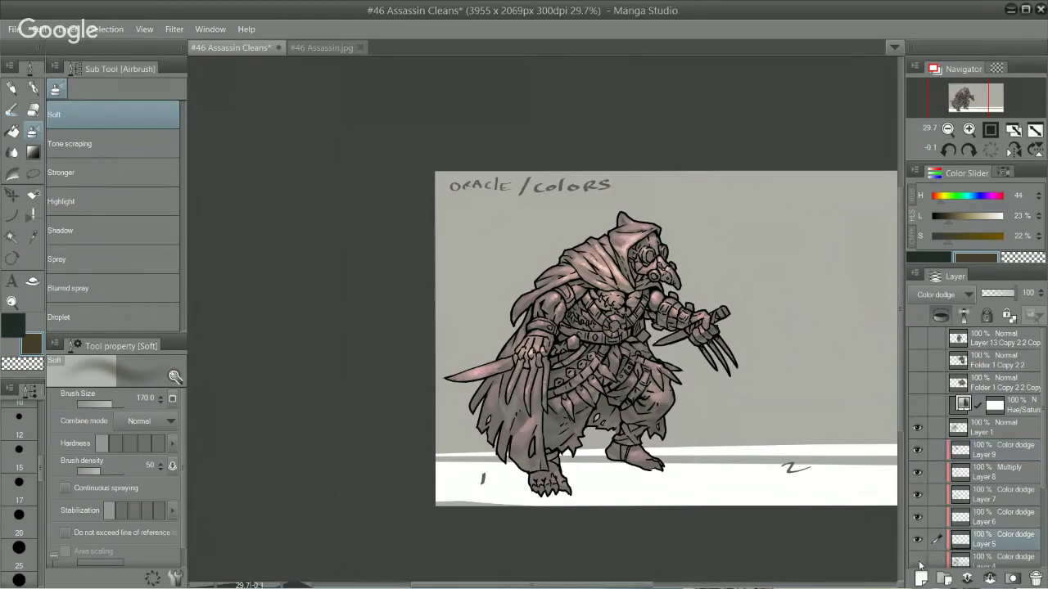
{"action": "left_click", "coordinate": [992, 565]}
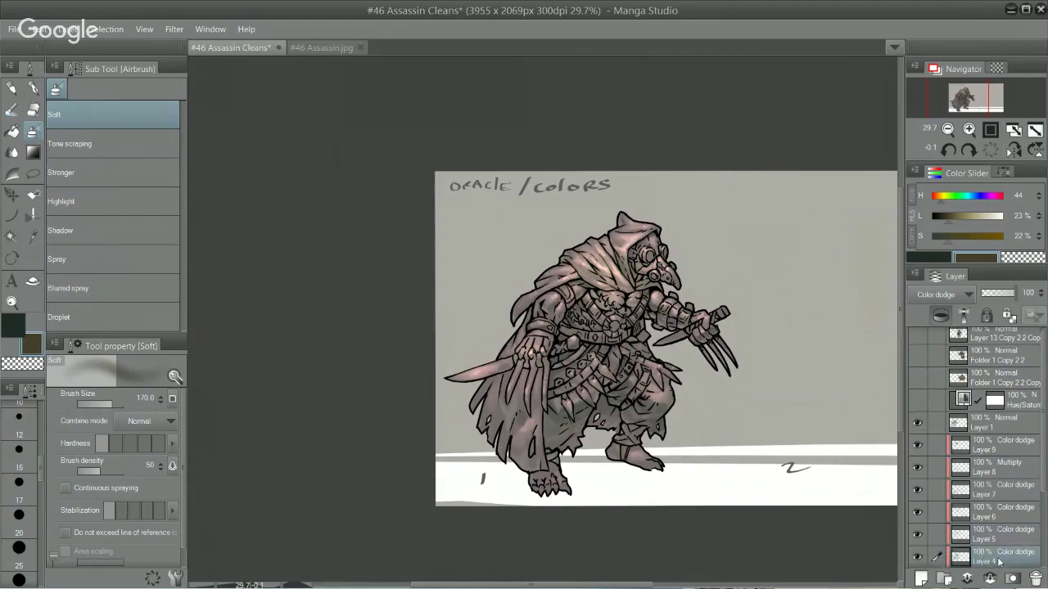
{"action": "key", "text": "j"}
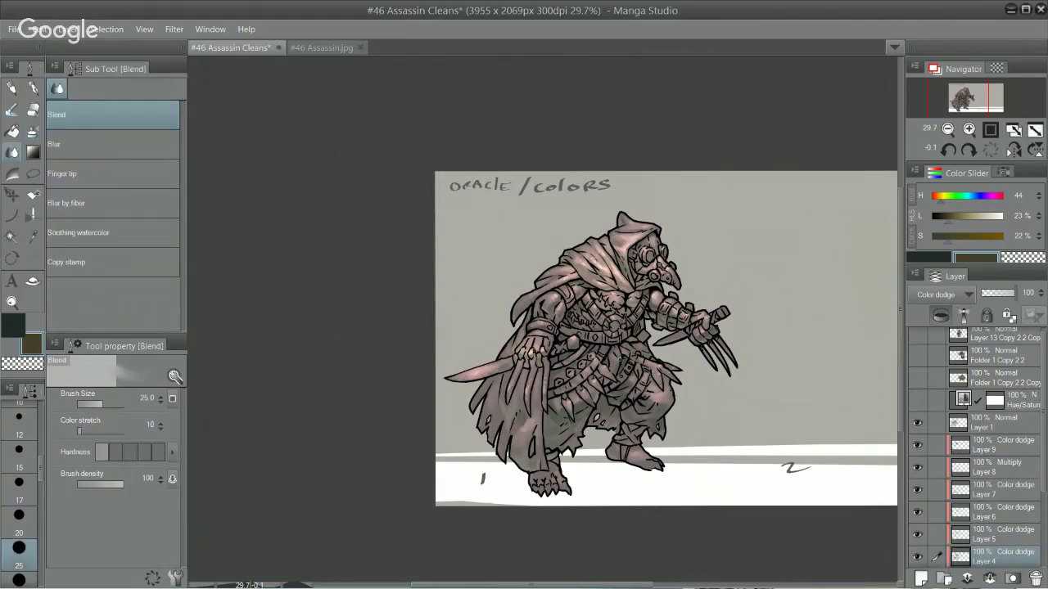
{"action": "key", "text": "]"}
{"action": "key", "text": "]"}
{"action": "key", "text": "]"}
{"action": "key", "text": "]"}
{"action": "key", "text": "]"}
Step: Sample the dull red from the sword blade and make Layer 5 the active layer
{"action": "left_click", "coordinate": [483, 373], "text": "alt"}
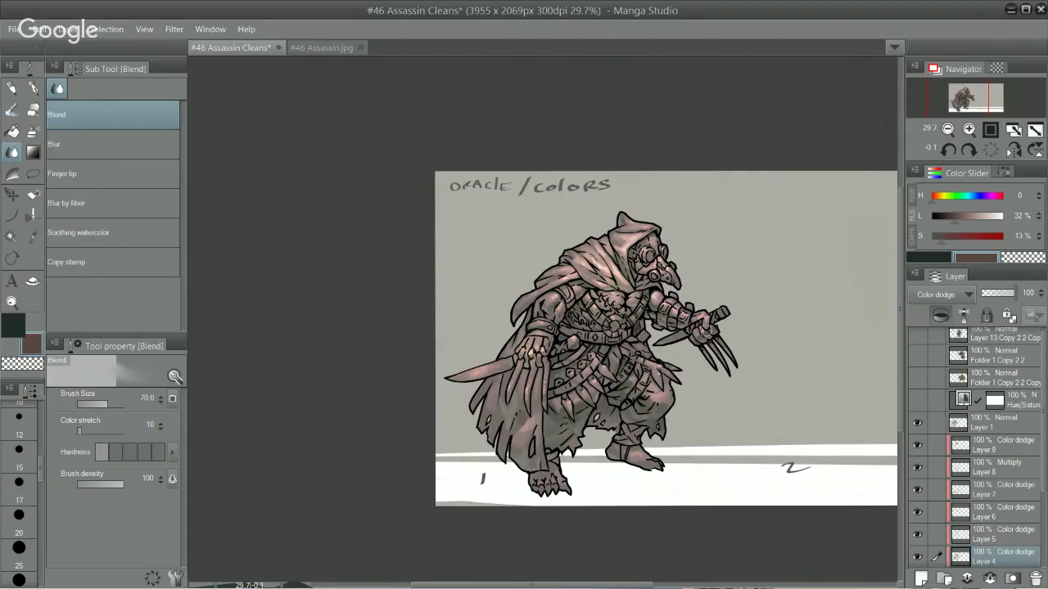
{"action": "key", "text": "alt+bracketright"}
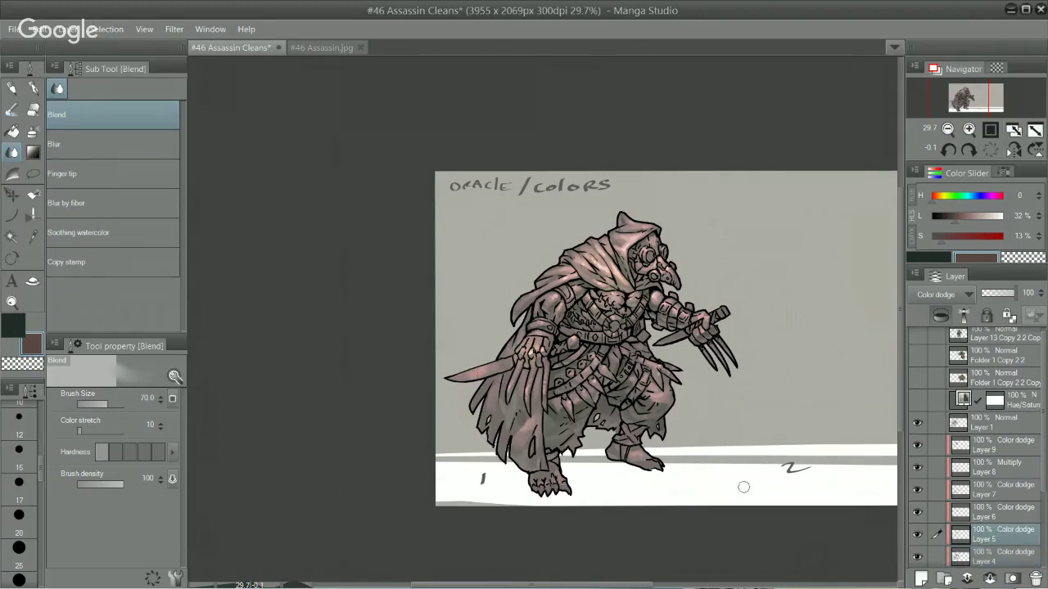
{"action": "key", "text": "b"}
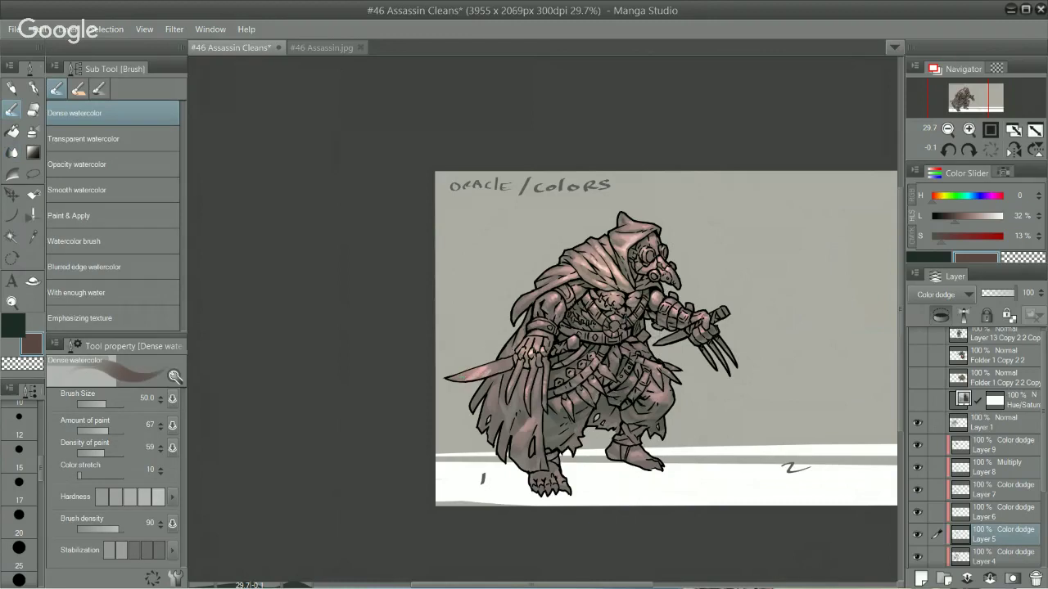
{"action": "key", "text": "j"}
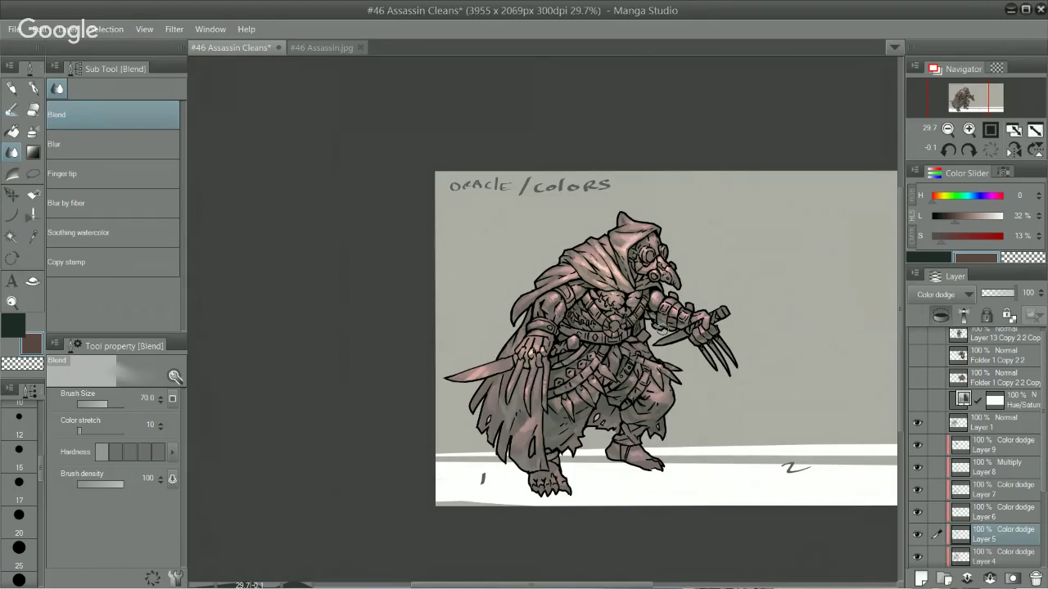
Step: Add a new layer above Layer 9, clip it to the figure and set its blending mode to Overlay
{"action": "left_click", "coordinate": [1005, 444]}
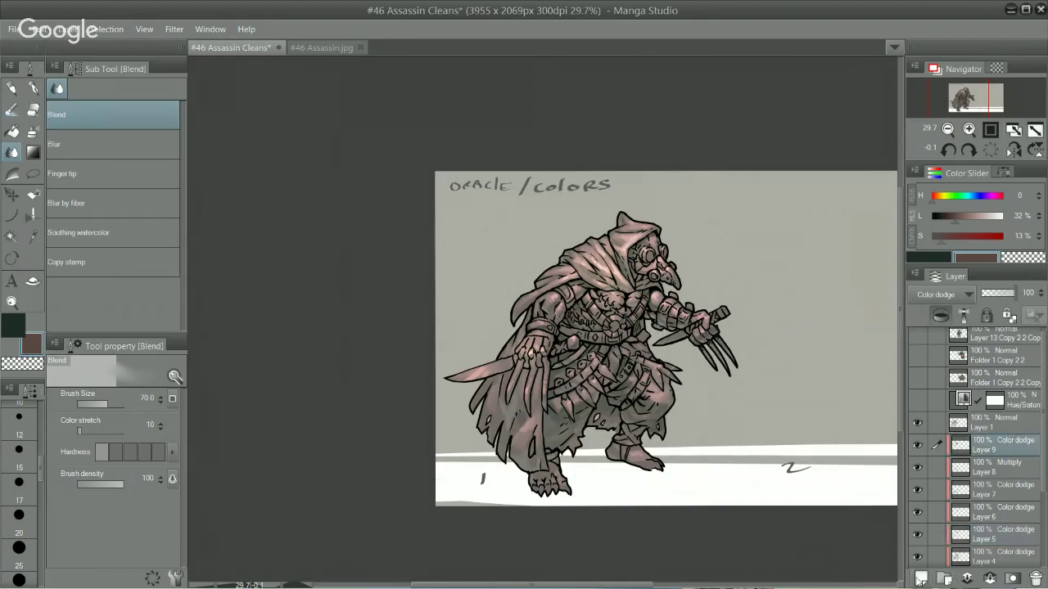
{"action": "left_click", "coordinate": [921, 578]}
{"action": "left_click", "coordinate": [940, 316]}
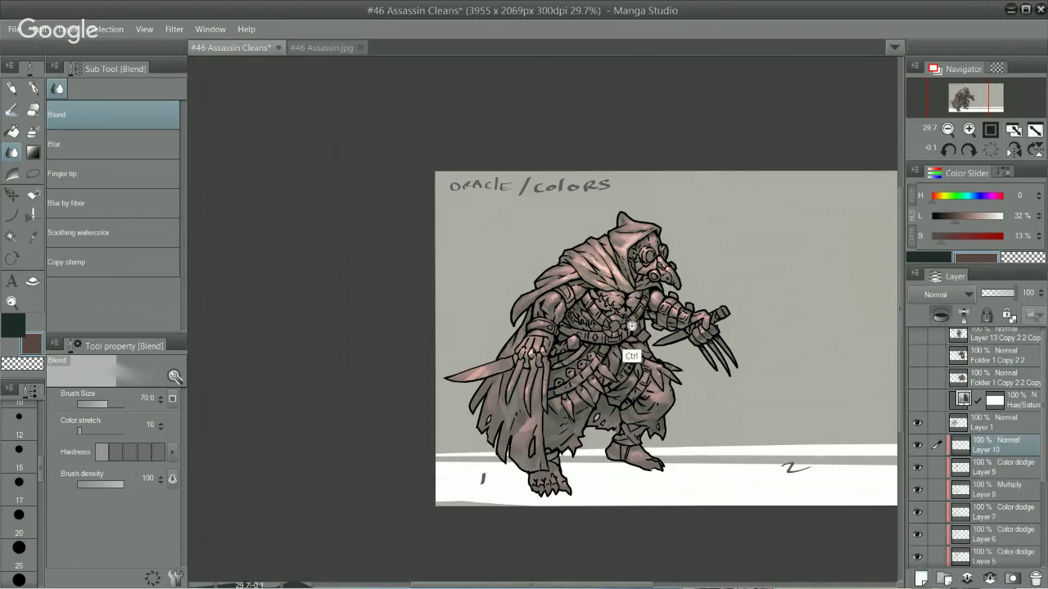
{"action": "left_click_drag", "start_coordinate": [631, 327], "coordinate": [804, 414]}
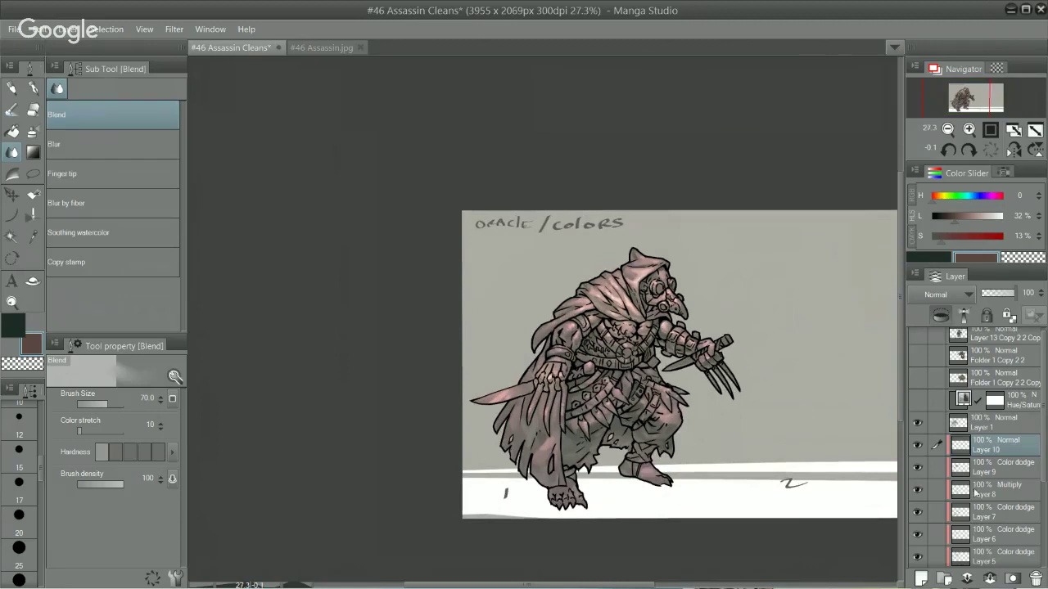
{"action": "left_click", "coordinate": [946, 294]}
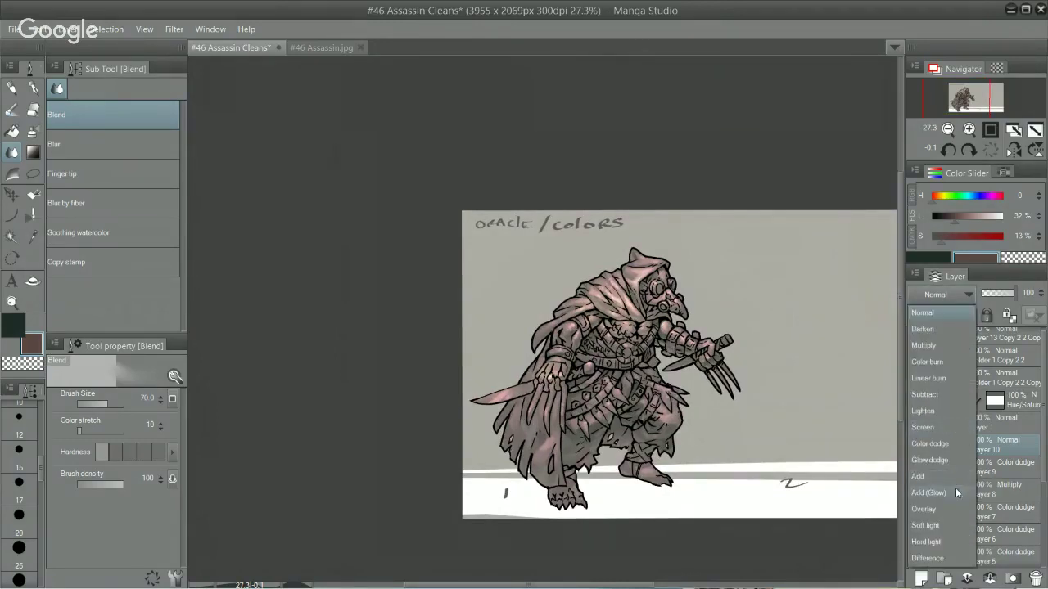
{"action": "left_click", "coordinate": [950, 509]}
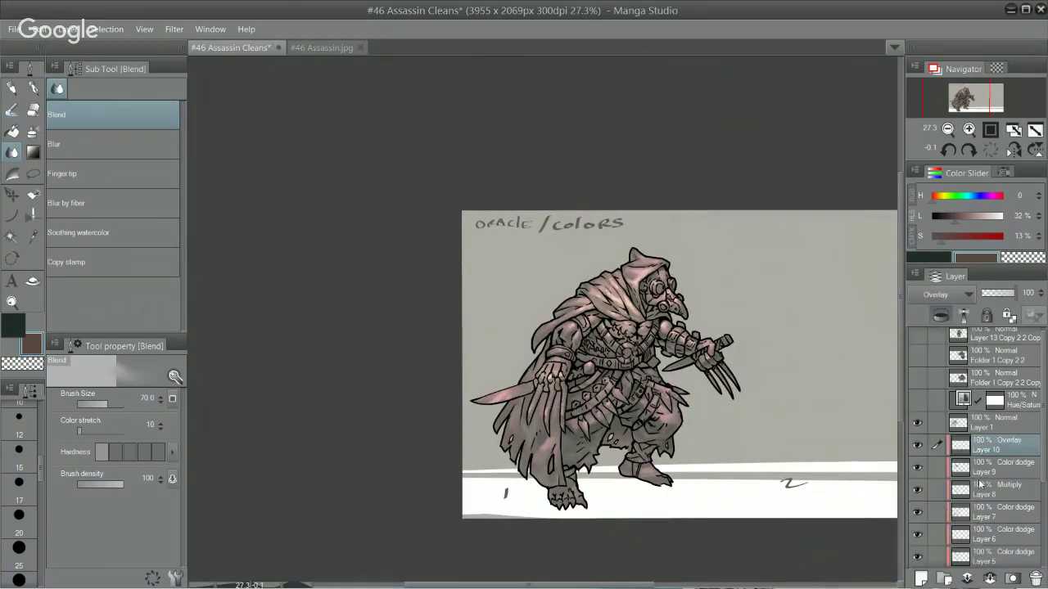
Step: Try painting dark red at 22% luminosity over the hood, shoulder and arm with the Transparent watercolor brush at size 500
{"action": "left_click", "coordinate": [948, 217]}
{"action": "key", "text": "b"}
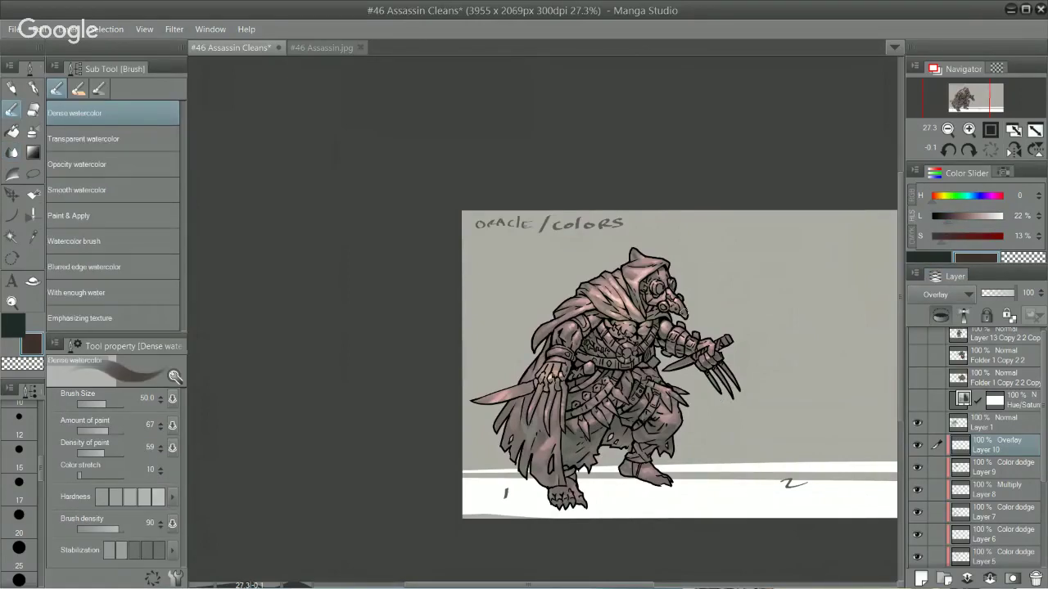
{"action": "key", "text": "."}
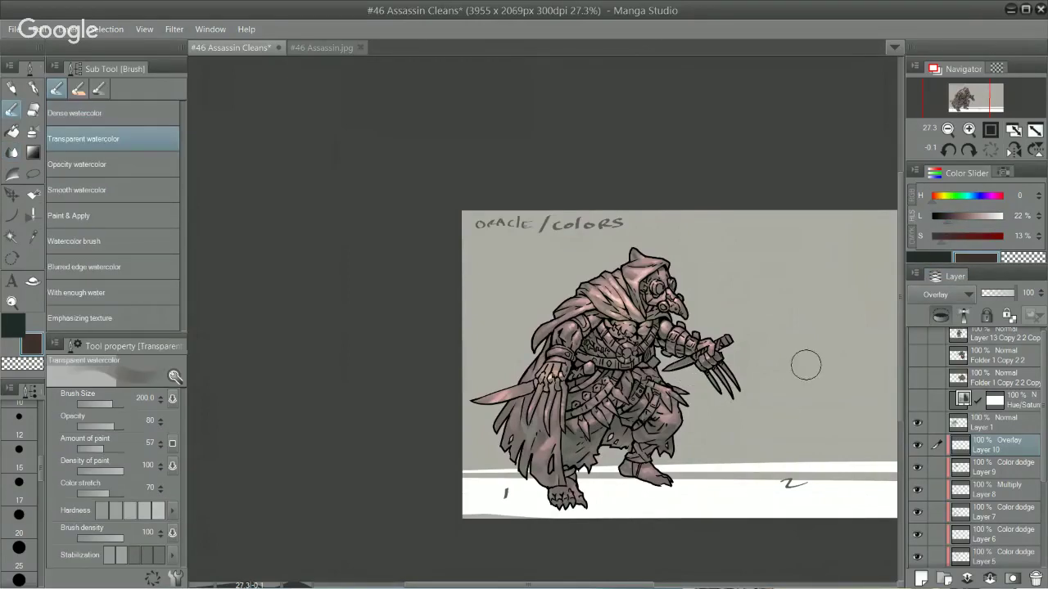
{"action": "left_click_drag", "start_coordinate": [645, 247], "coordinate": [538, 360]}
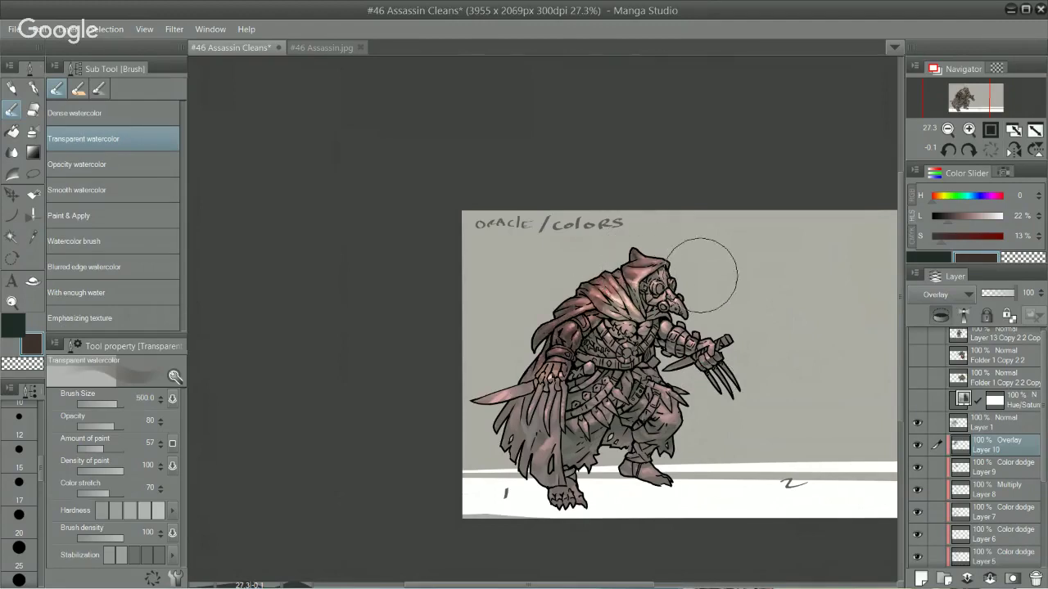
{"action": "key", "text": "ctrl+z"}
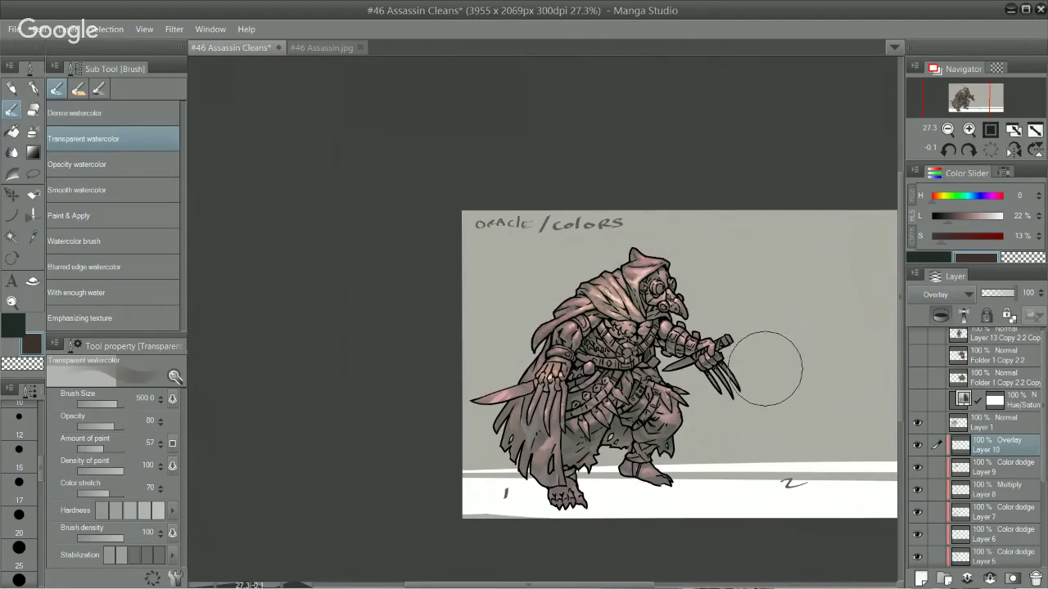
Step: Tint the figure on Layer 10 with the Soft airbrush at size 500 in dull red at 40% luminosity, reducing the brush to size 300
{"action": "key", "text": "b"}
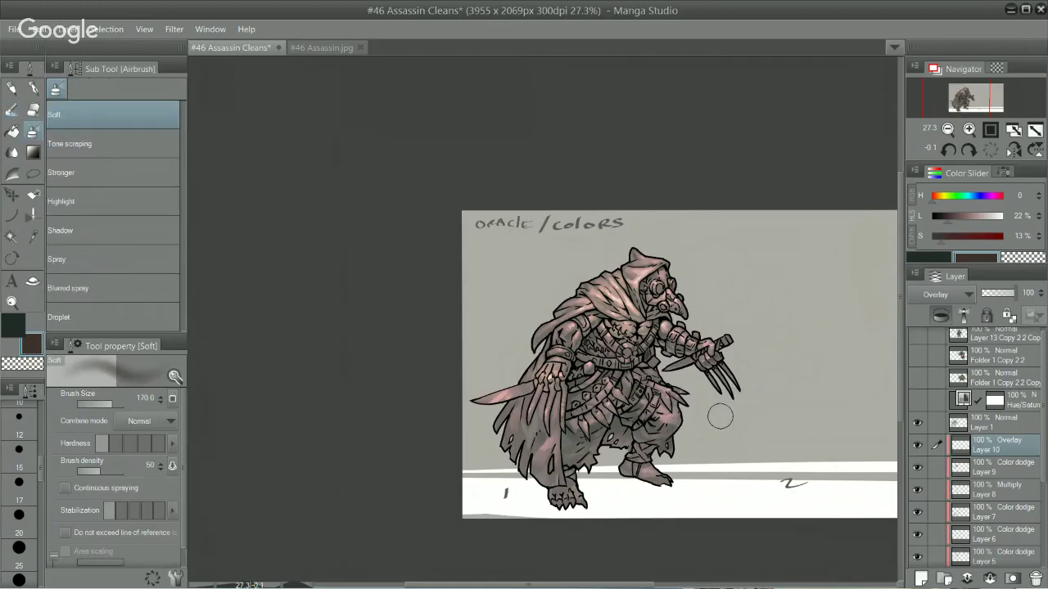
{"action": "key", "text": "bracketright"}
{"action": "key", "text": "bracketright"}
{"action": "key", "text": "bracketright"}
{"action": "key", "text": "bracketright"}
{"action": "key", "text": "bracketright"}
{"action": "left_click", "coordinate": [950, 218]}
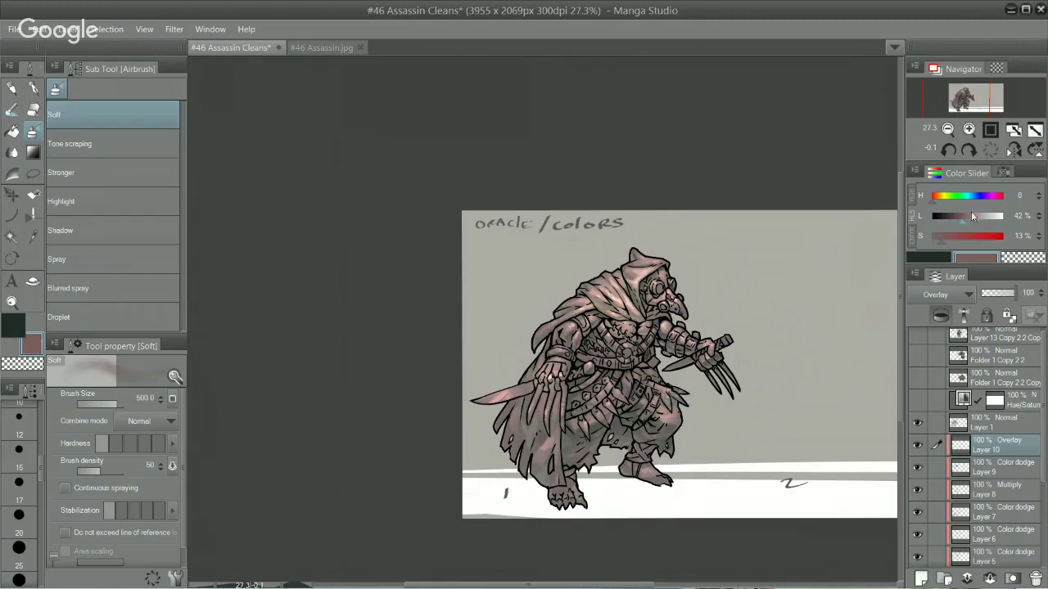
{"action": "left_click_drag", "start_coordinate": [948, 228], "coordinate": [962, 222]}
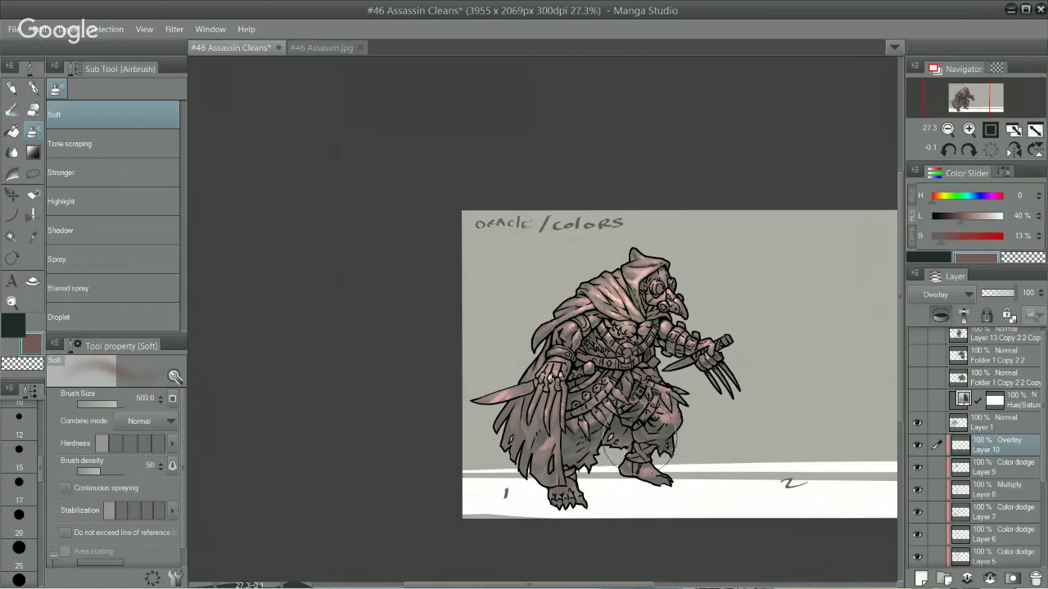
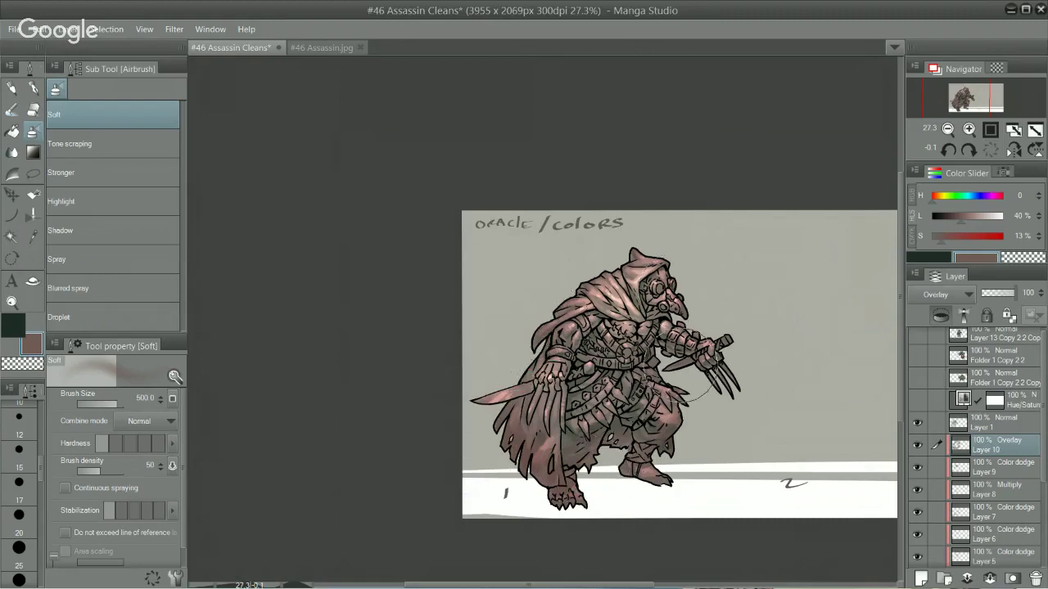
{"action": "key", "text": "bracketleft"}
{"action": "key", "text": "bracketleft"}
Step: Lower the brightness of Layer 10 to -20 with a Hue/Saturation/Luminosity adjustment
{"action": "double_click", "coordinate": [963, 399]}
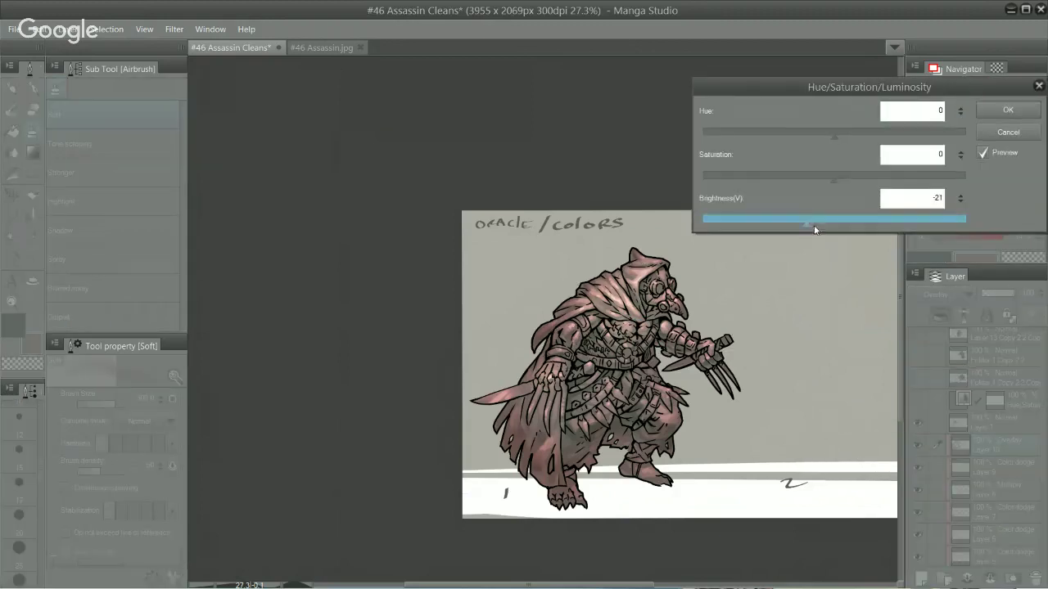
{"action": "left_click", "coordinate": [789, 218]}
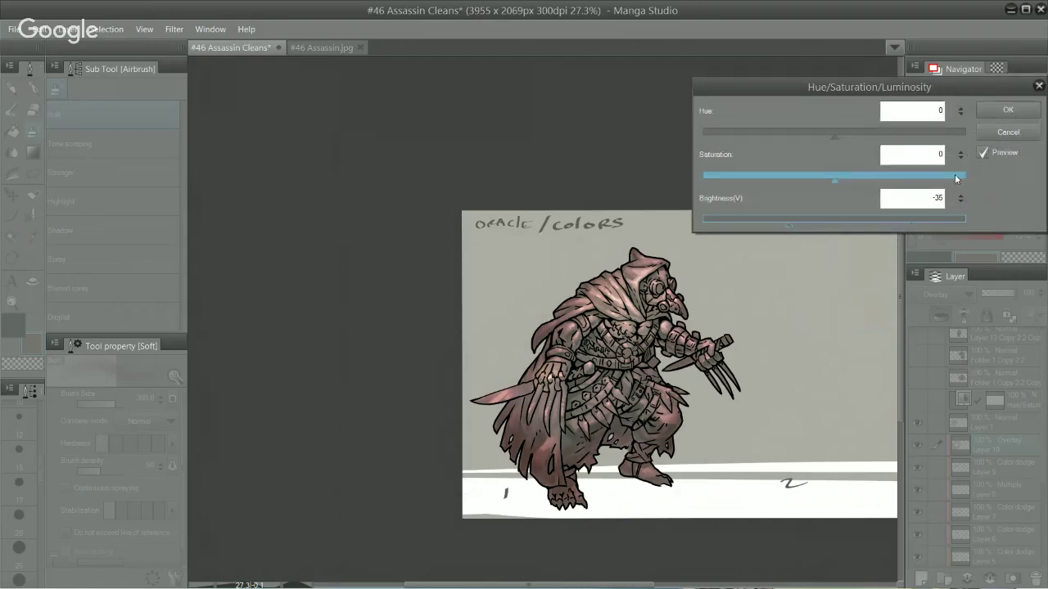
{"action": "left_click", "coordinate": [839, 217]}
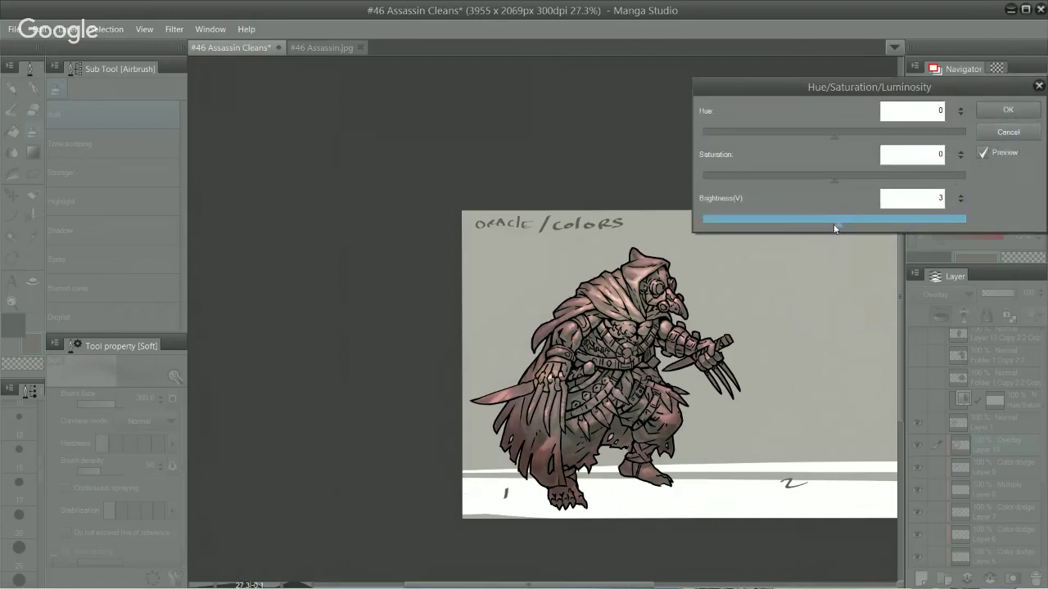
{"action": "left_click", "coordinate": [807, 218]}
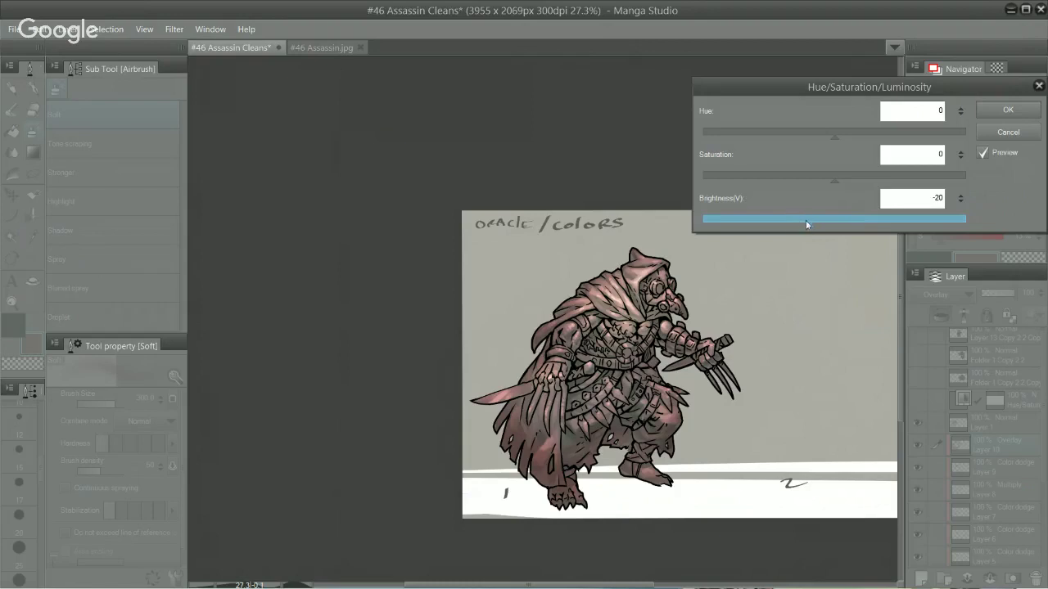
{"action": "left_click", "coordinate": [806, 218]}
{"action": "left_click", "coordinate": [992, 112]}
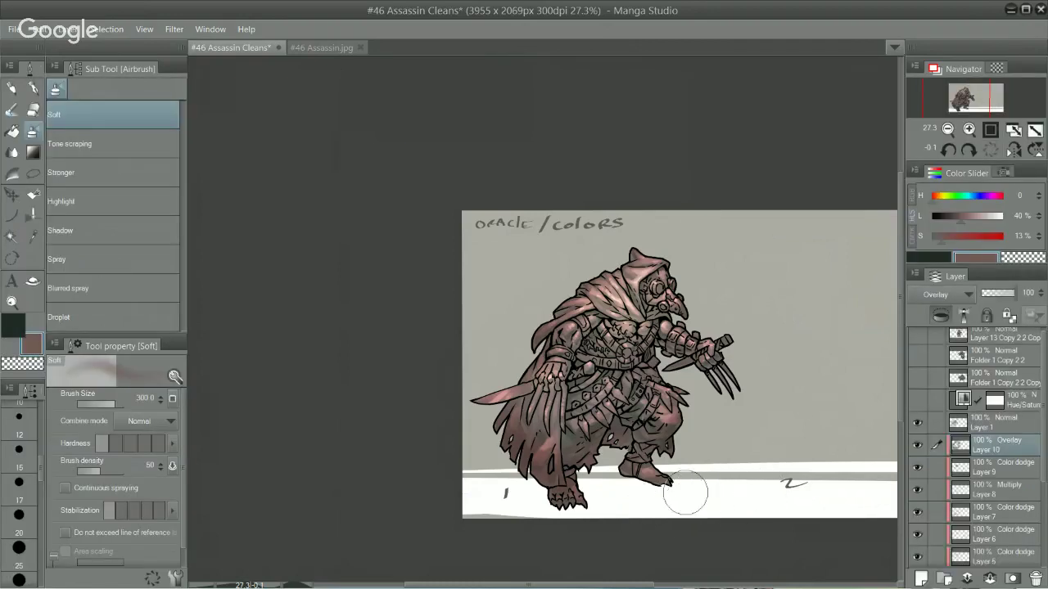
Step: Soften the Layer 10 tint on the feet, cape, trousers and lower robe using the Soft airbrush with transparent colour at size 300
{"action": "left_click", "coordinate": [915, 446]}
{"action": "key", "text": "c"}
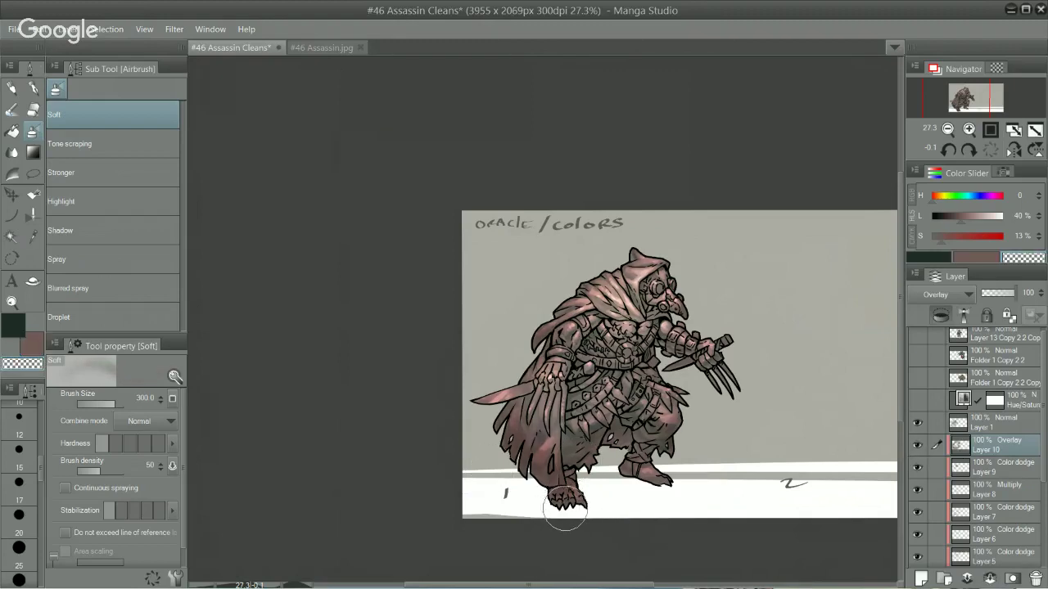
{"action": "mouse_move", "coordinate": [565, 508]}
{"action": "left_mouse_down"}
{"action": "mouse_move", "coordinate": [577, 456]}
{"action": "mouse_move", "coordinate": [555, 492]}
{"action": "mouse_move", "coordinate": [563, 471]}
{"action": "mouse_move", "coordinate": [515, 455]}
{"action": "left_mouse_up"}
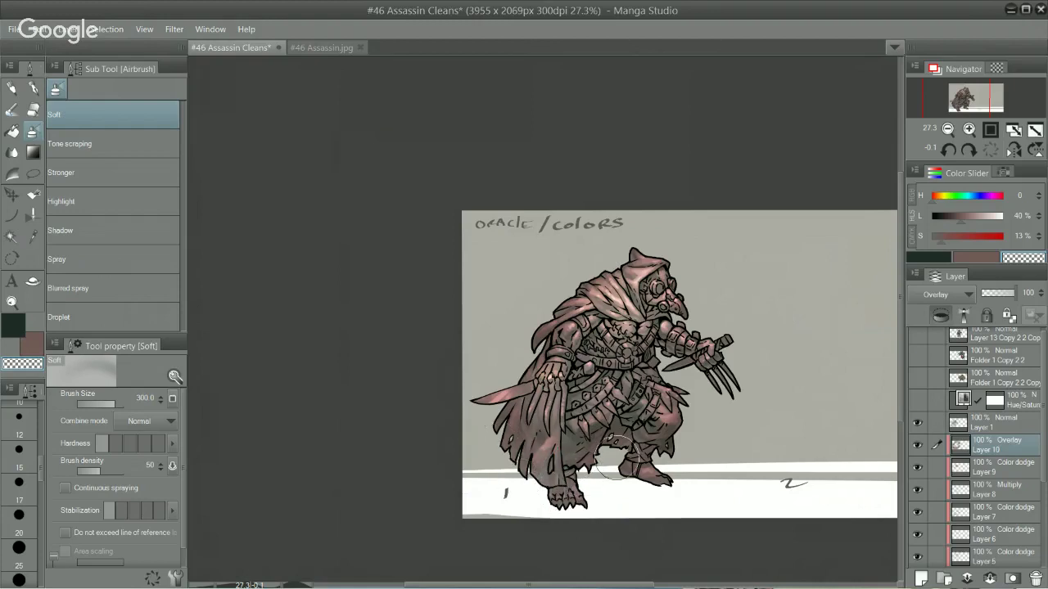
{"action": "mouse_move", "coordinate": [618, 456]}
{"action": "left_mouse_down"}
{"action": "mouse_move", "coordinate": [620, 484]}
{"action": "mouse_move", "coordinate": [671, 480]}
{"action": "mouse_move", "coordinate": [636, 484]}
{"action": "mouse_move", "coordinate": [642, 432]}
{"action": "left_mouse_up"}
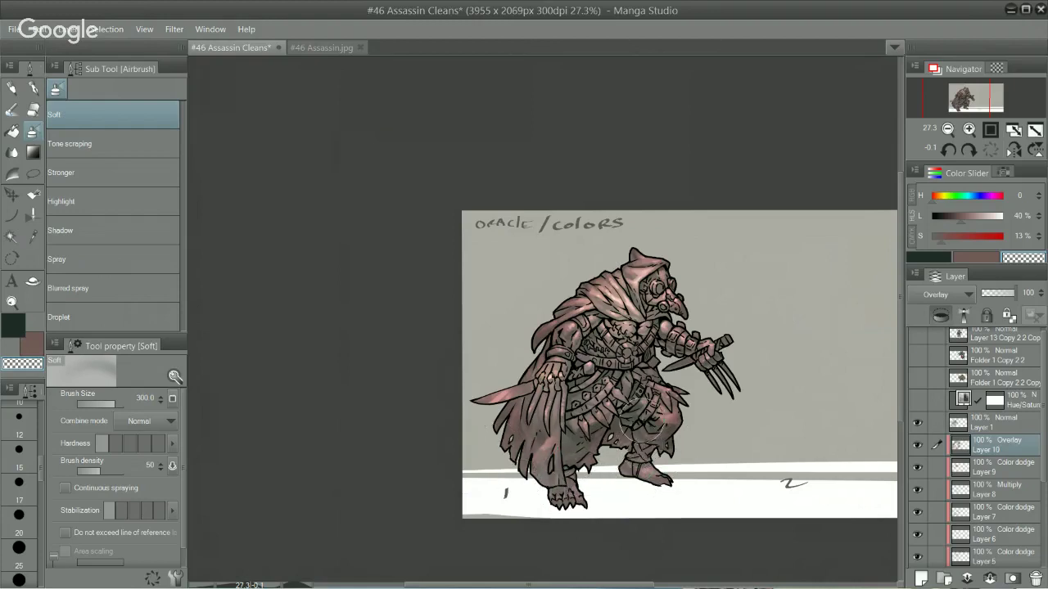
{"action": "left_click_drag", "start_coordinate": [542, 432], "coordinate": [526, 449]}
{"action": "mouse_move", "coordinate": [496, 395]}
{"action": "left_mouse_down"}
{"action": "mouse_move", "coordinate": [690, 256]}
{"action": "mouse_move", "coordinate": [683, 237]}
{"action": "mouse_move", "coordinate": [652, 235]}
{"action": "mouse_move", "coordinate": [659, 249]}
{"action": "mouse_move", "coordinate": [544, 341]}
{"action": "mouse_move", "coordinate": [559, 308]}
{"action": "mouse_move", "coordinate": [569, 389]}
{"action": "mouse_move", "coordinate": [668, 428]}
{"action": "left_mouse_up"}
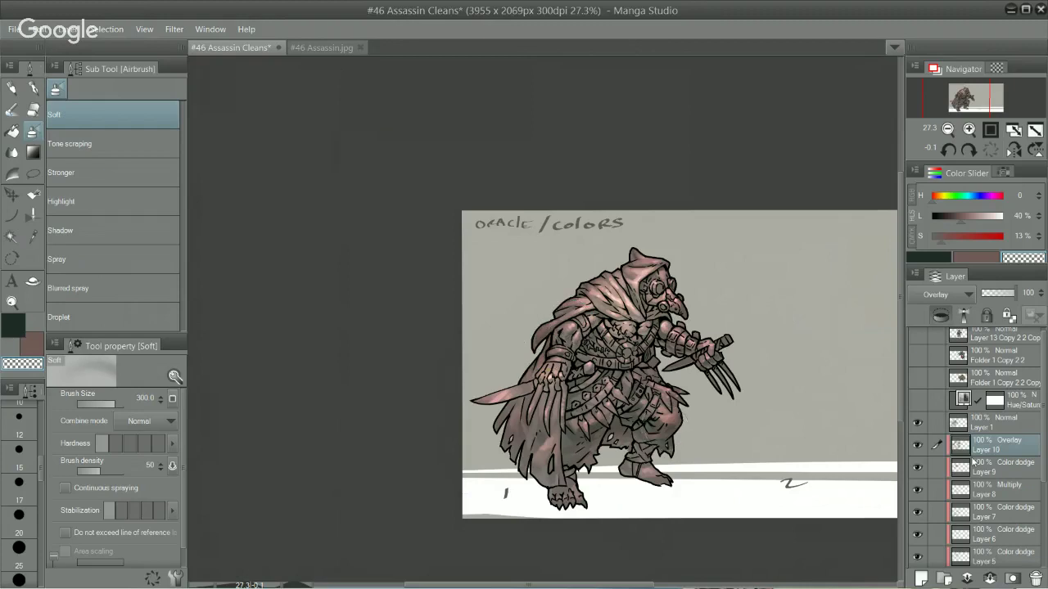
Step: Hide and show Layers 10 and 9 to judge what each adds to the figure, looking closely at the upper body
{"action": "left_click", "coordinate": [918, 447]}
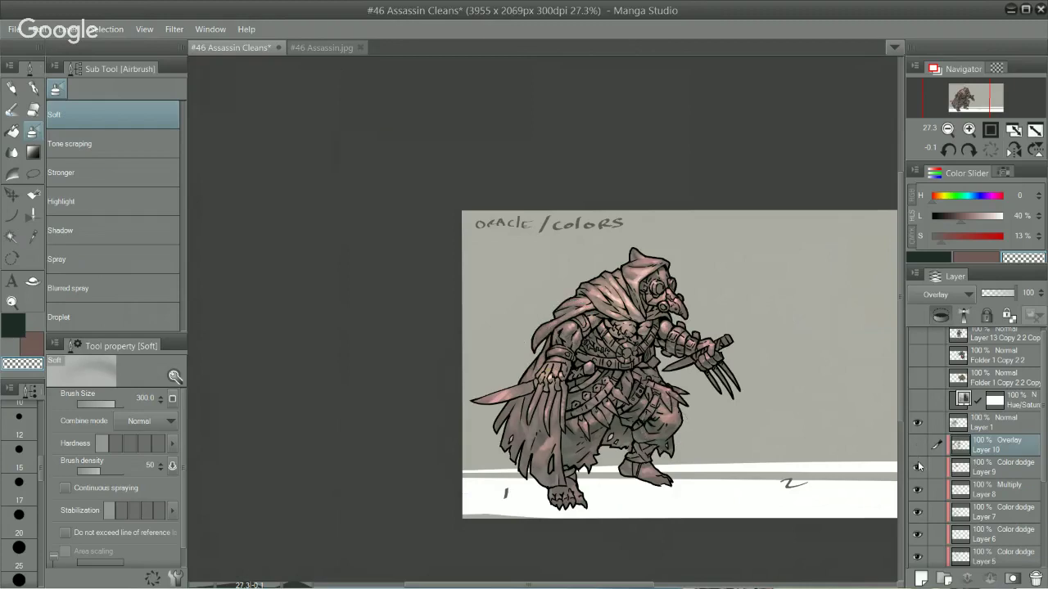
{"action": "left_click", "coordinate": [917, 446]}
{"action": "key", "text": "ctrl"}
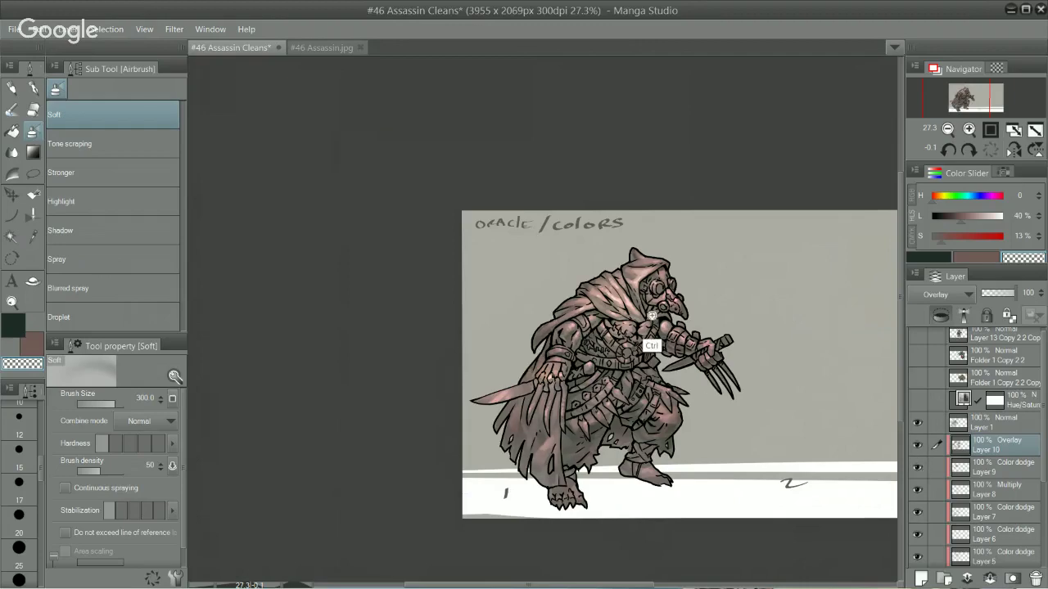
{"action": "scroll", "coordinate": [652, 315], "scroll_direction": "up", "scroll_amount": 5}
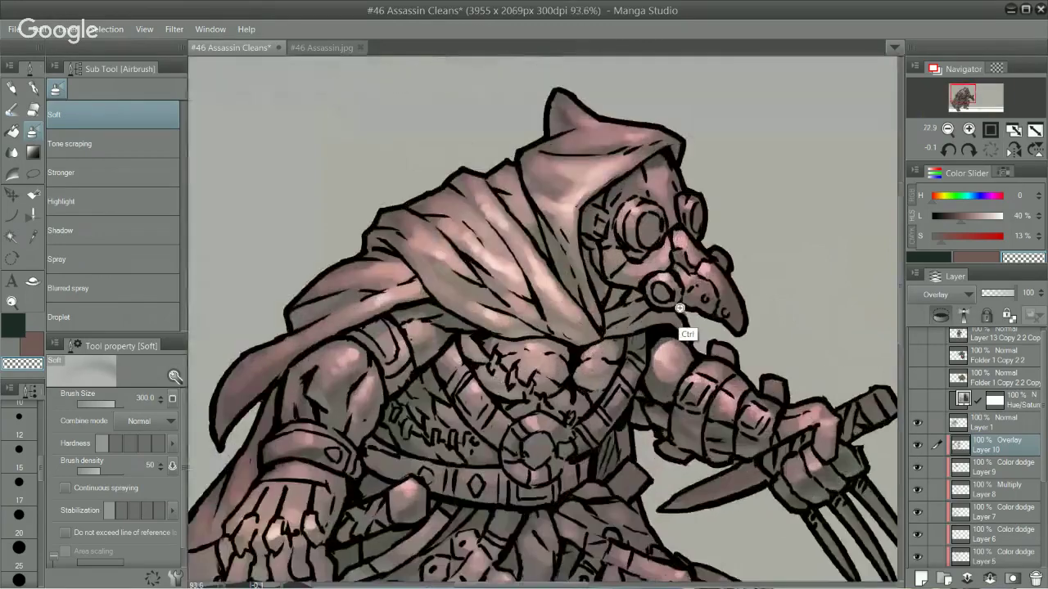
{"action": "scroll", "coordinate": [678, 308], "scroll_direction": "down", "scroll_amount": 3}
{"action": "scroll", "coordinate": [679, 308], "scroll_direction": "up", "scroll_amount": 1}
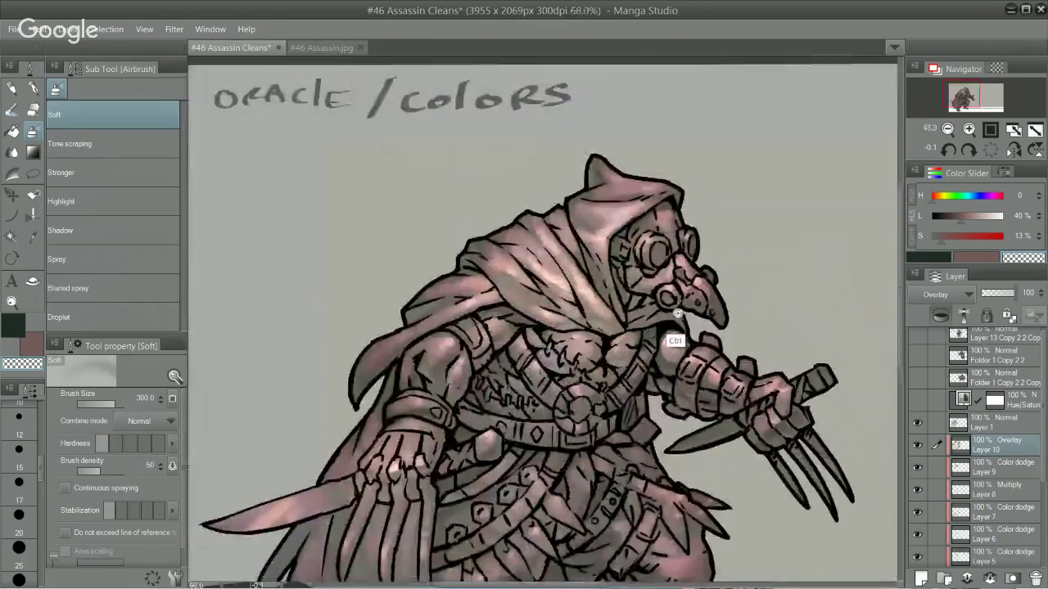
{"action": "left_click", "coordinate": [918, 469]}
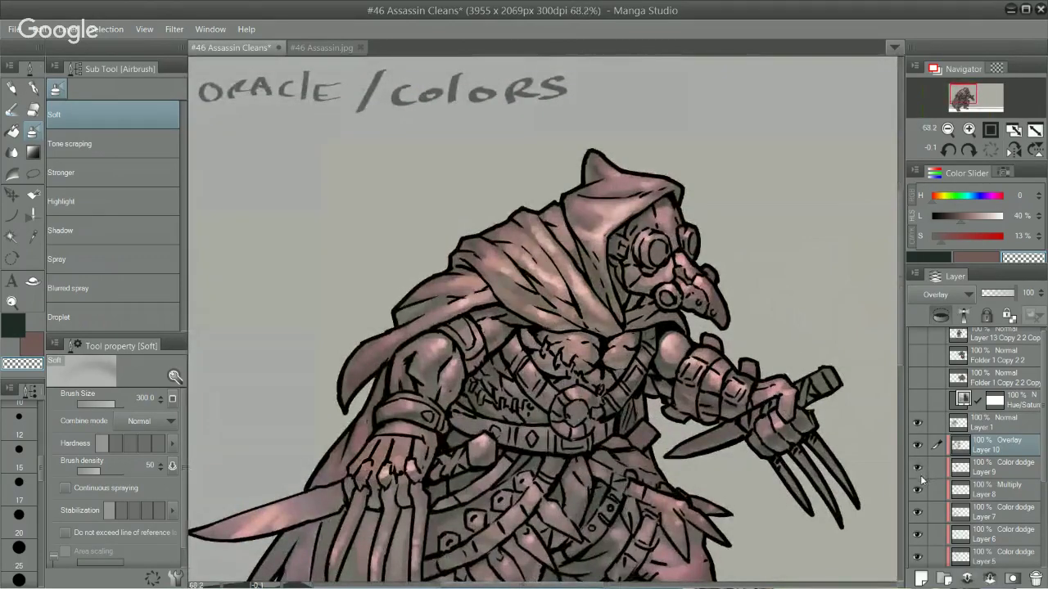
{"action": "left_click", "coordinate": [917, 469]}
Step: Shift Layer 9 to hue 2 and saturation -30 with a Hue/Saturation/Luminosity adjustment
{"action": "left_click", "coordinate": [958, 468]}
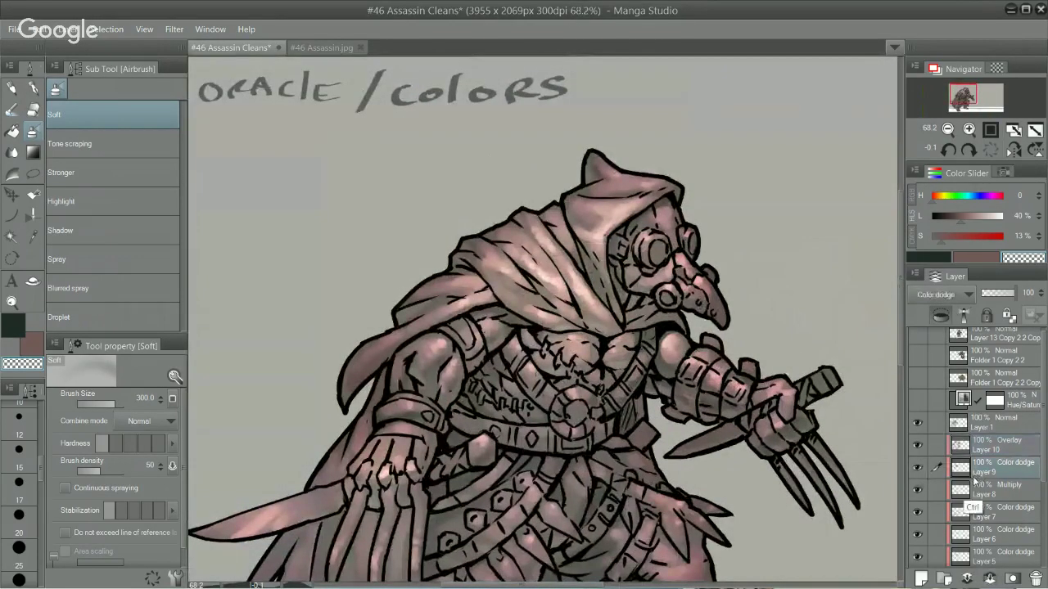
{"action": "key", "text": "ctrl+u"}
{"action": "left_click_drag", "start_coordinate": [834, 135], "coordinate": [882, 140]}
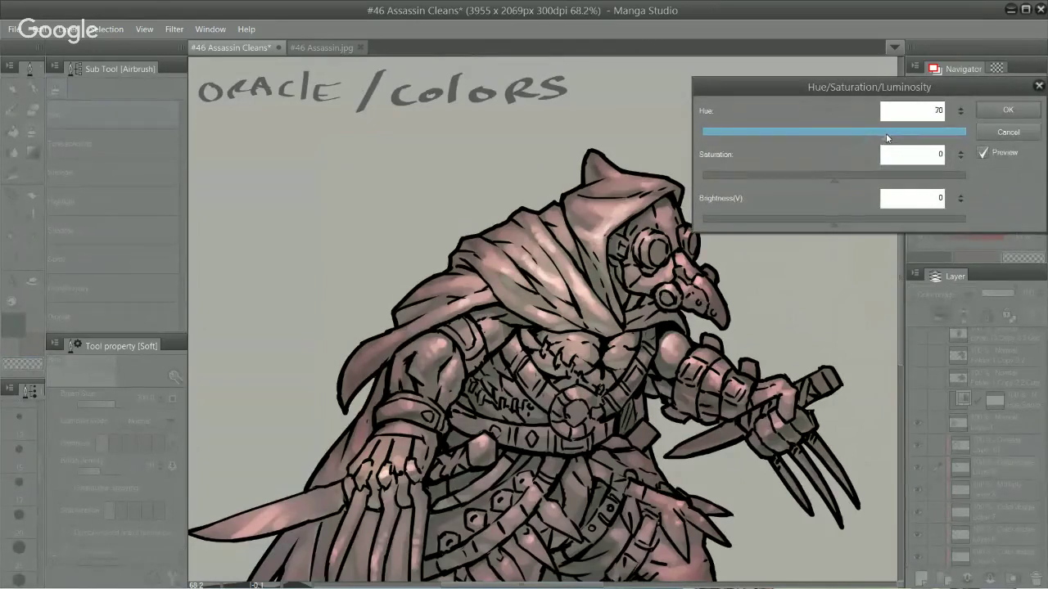
{"action": "left_click_drag", "start_coordinate": [944, 131], "coordinate": [986, 127]}
{"action": "left_click_drag", "start_coordinate": [803, 133], "coordinate": [836, 132]}
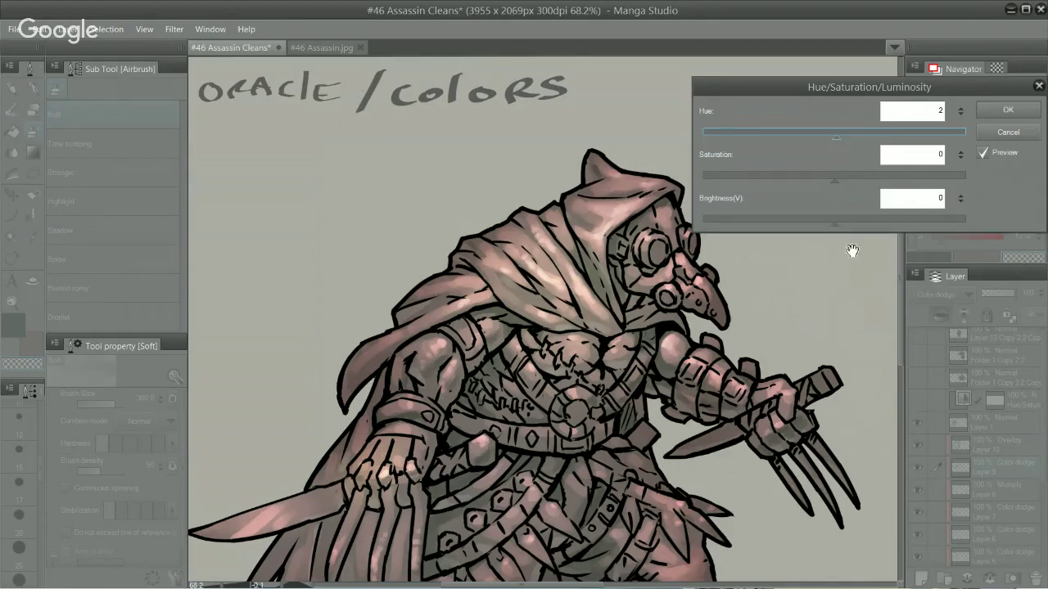
{"action": "left_click", "coordinate": [779, 177]}
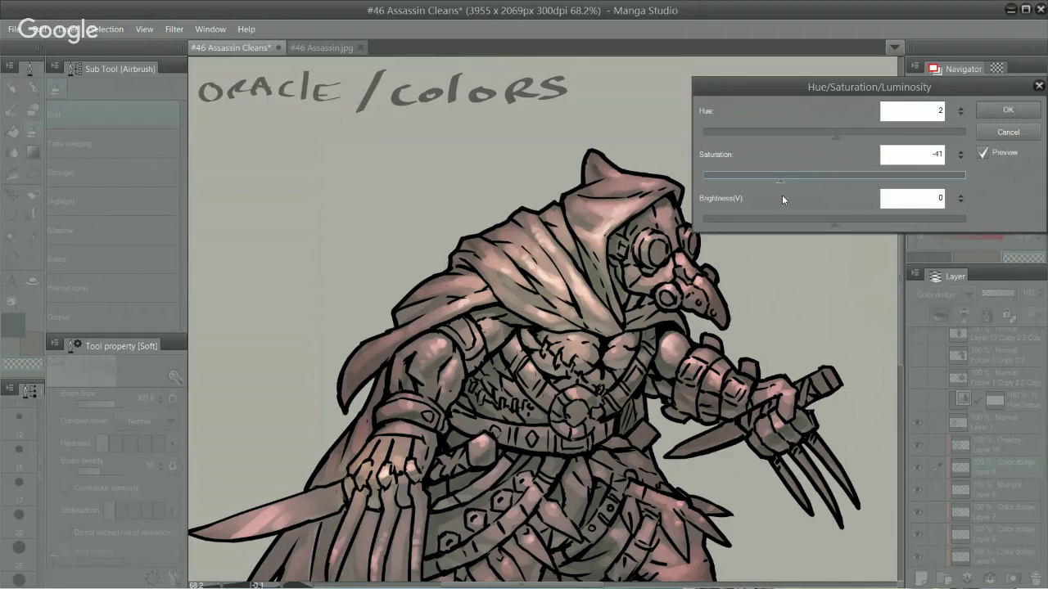
{"action": "left_click", "coordinate": [795, 175]}
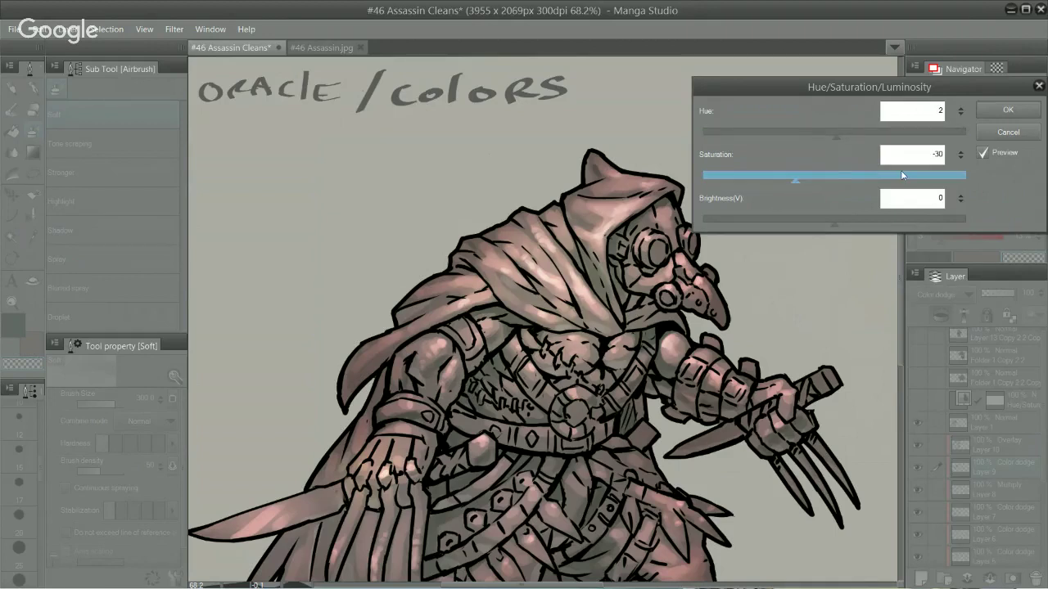
{"action": "left_click", "coordinate": [989, 109]}
{"action": "left_click_drag", "start_coordinate": [767, 332], "coordinate": [720, 336]}
{"action": "left_click_drag", "start_coordinate": [751, 468], "coordinate": [699, 316]}
{"action": "left_click", "coordinate": [732, 357], "text": "ctrl"}
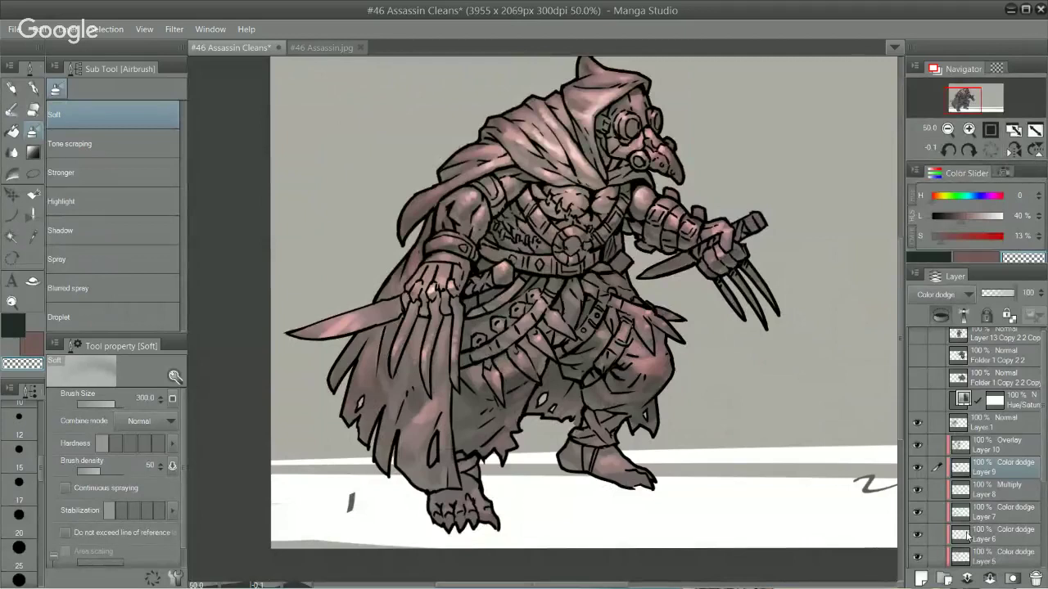
Step: Create a raster layer above Layer 10, clipped to the layer below and set to Color dodge
{"action": "left_click", "coordinate": [1013, 445]}
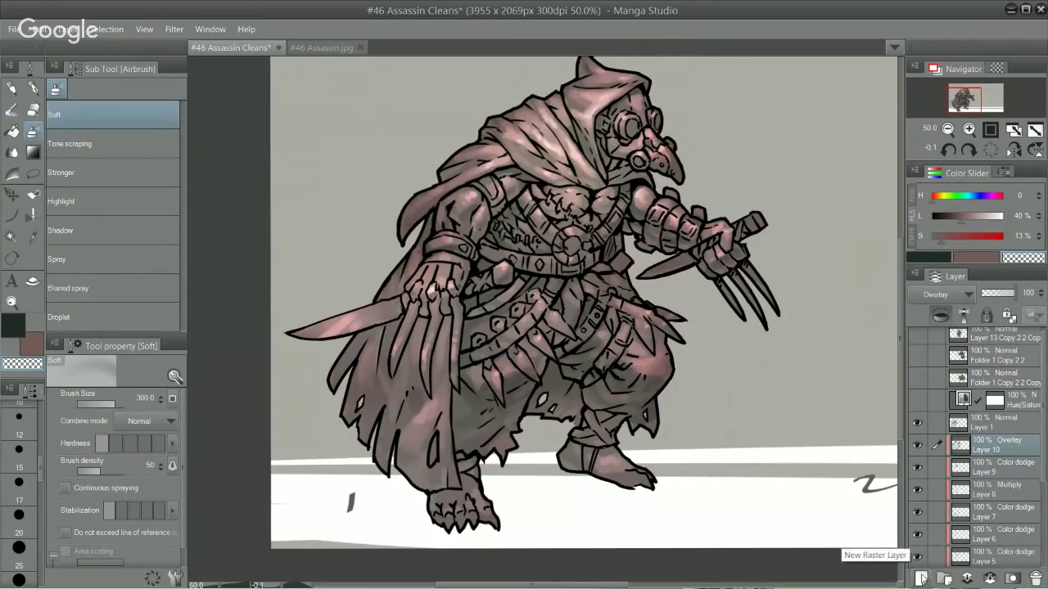
{"action": "key", "text": "ctrl+plus"}
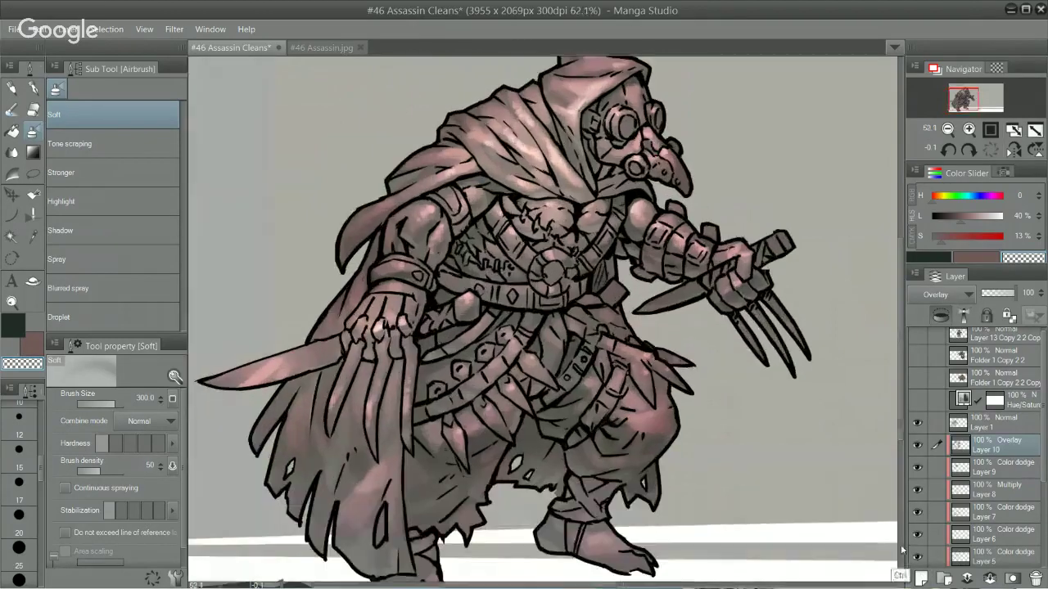
{"action": "left_click", "coordinate": [920, 579]}
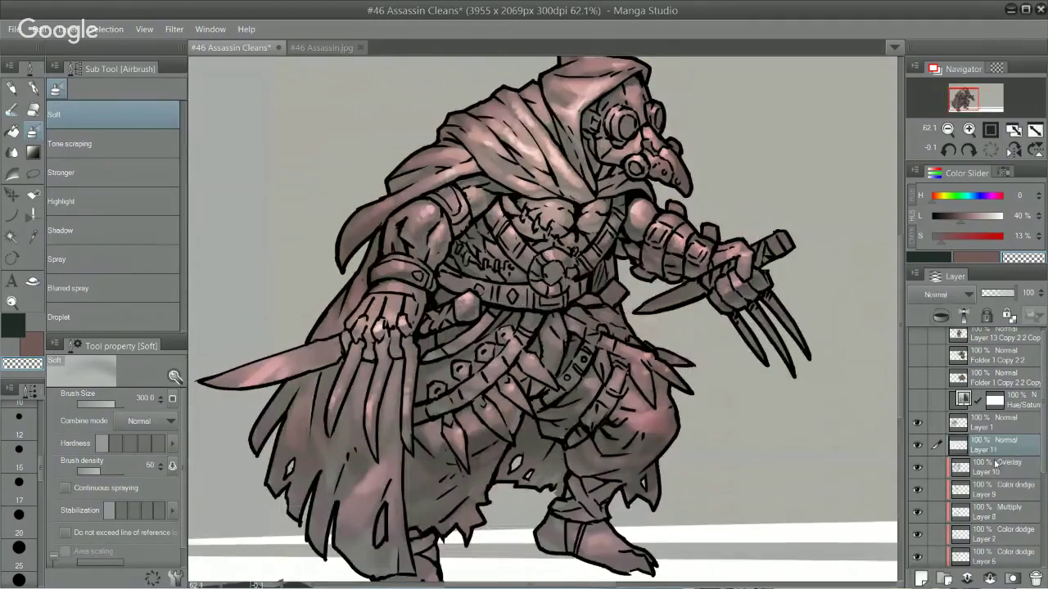
{"action": "left_click", "coordinate": [944, 309]}
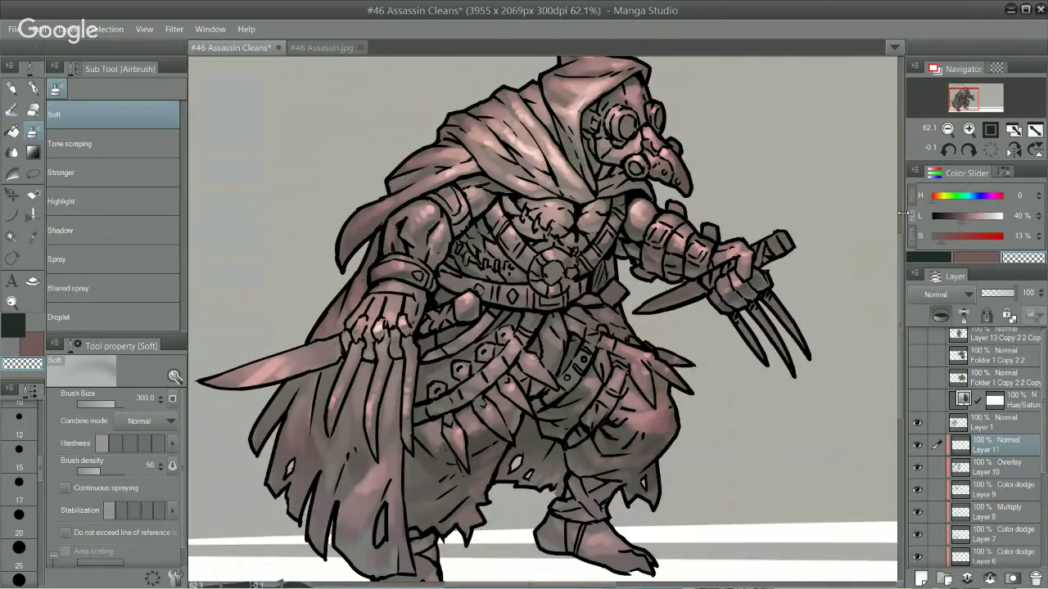
{"action": "key", "text": "p"}
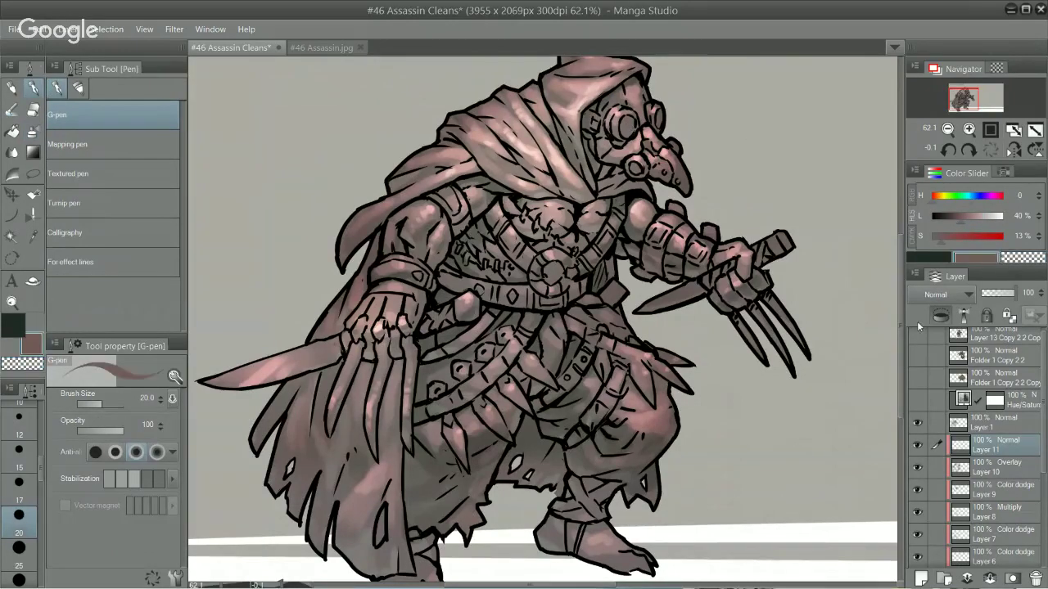
{"action": "left_click", "coordinate": [949, 294]}
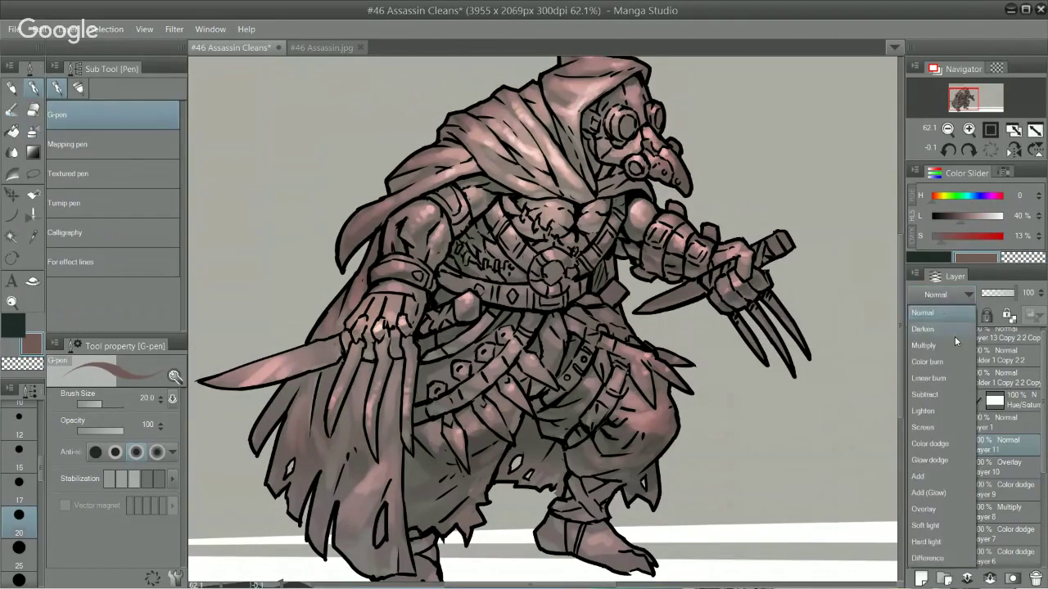
{"action": "left_click", "coordinate": [930, 443]}
Step: Paint glowing goggle lenses on the plague mask on Layer 11 using the G-pen at size 30 in dull red
{"action": "scroll", "coordinate": [734, 308], "scroll_direction": "up", "scroll_amount": 2}
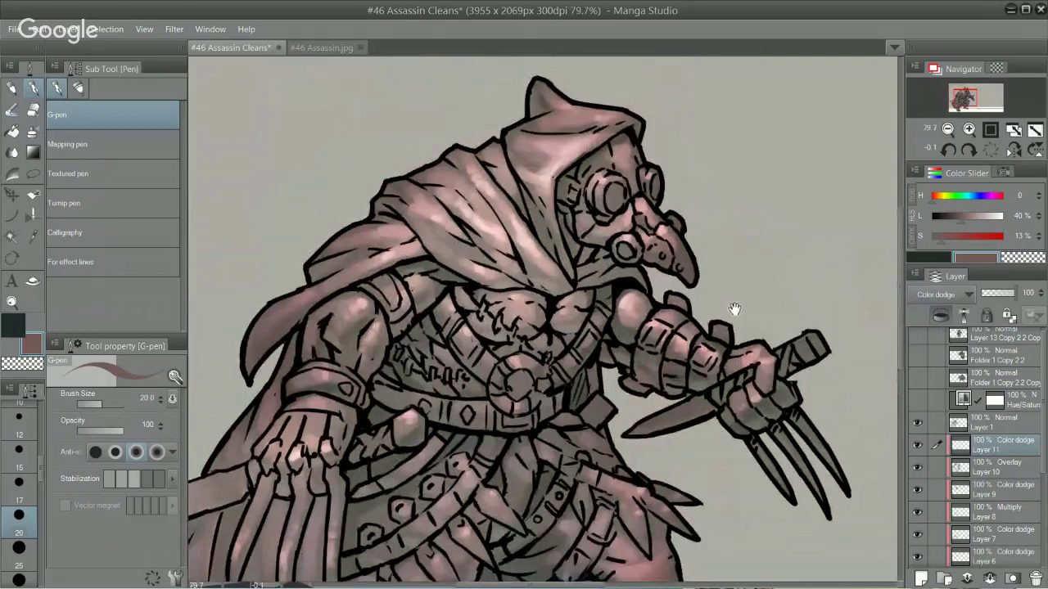
{"action": "left_click_drag", "start_coordinate": [734, 309], "coordinate": [738, 348]}
{"action": "key", "text": "]"}
{"action": "key", "text": "]"}
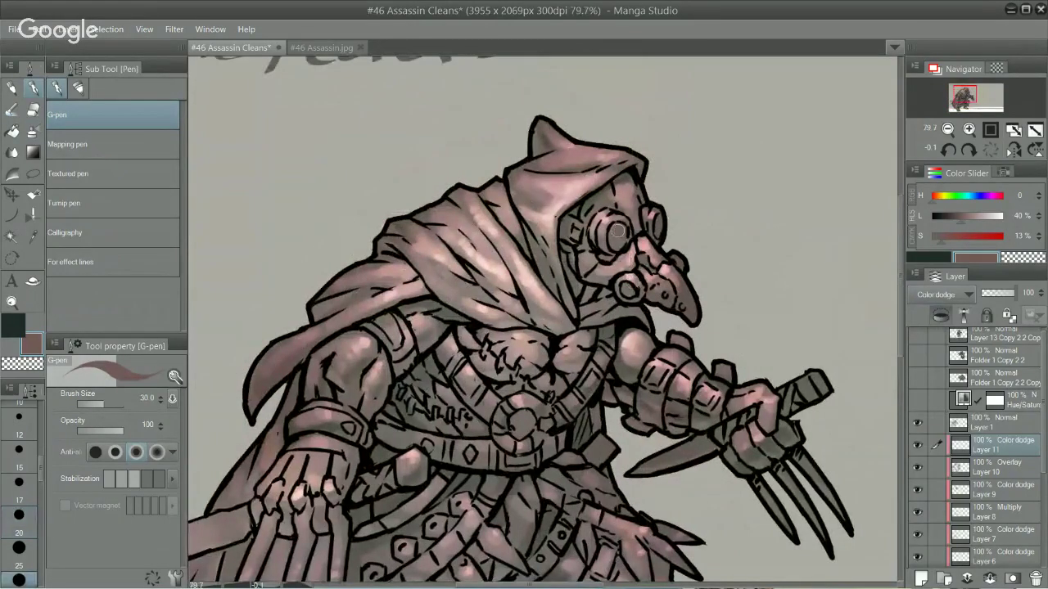
{"action": "left_click_drag", "start_coordinate": [618, 231], "coordinate": [621, 233]}
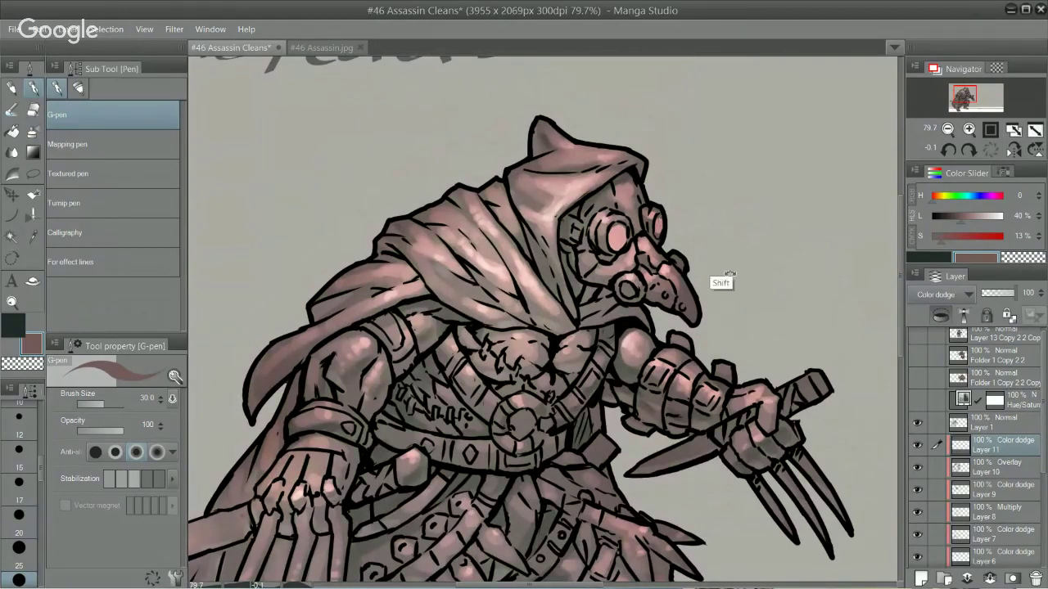
{"action": "left_click_drag", "start_coordinate": [727, 264], "coordinate": [699, 205]}
{"action": "left_click_drag", "start_coordinate": [646, 364], "coordinate": [674, 270]}
{"action": "mouse_move", "coordinate": [689, 314]}
{"action": "left_mouse_down"}
{"action": "mouse_move", "coordinate": [693, 221]}
{"action": "mouse_move", "coordinate": [691, 306]}
{"action": "left_mouse_up"}
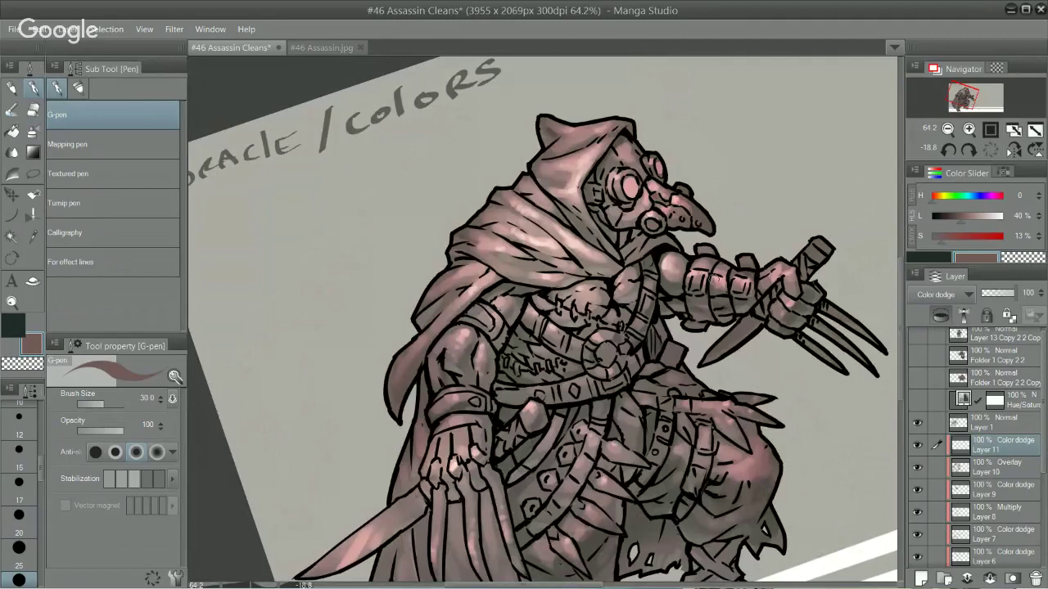
{"action": "left_click_drag", "start_coordinate": [762, 178], "coordinate": [794, 247]}
{"action": "left_click_drag", "start_coordinate": [702, 464], "coordinate": [690, 396]}
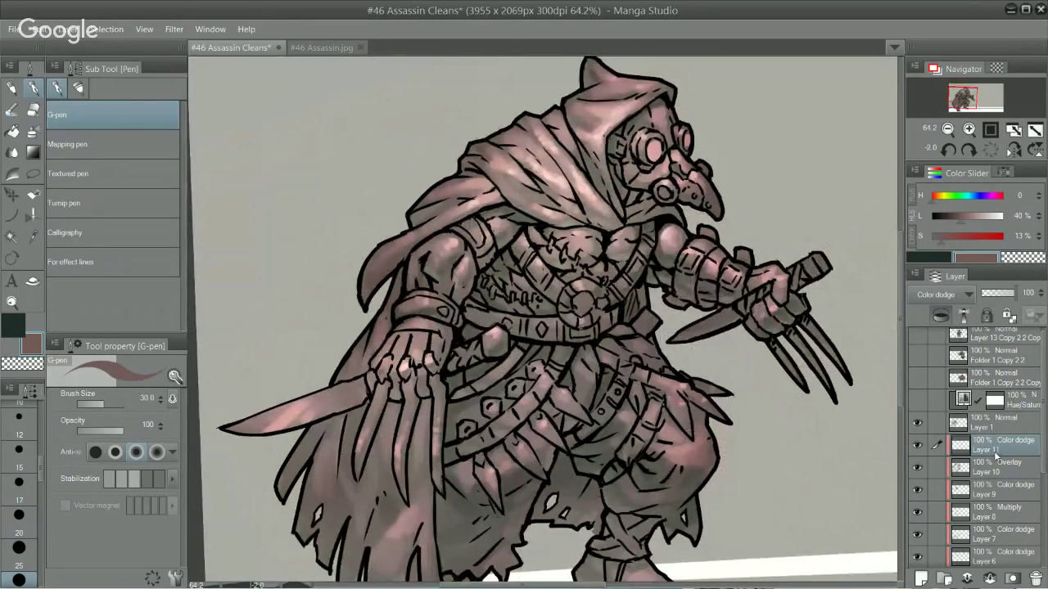
Step: Hide and show Layer 10 to judge what its Overlay tint adds to the figure
{"action": "left_click", "coordinate": [1015, 475]}
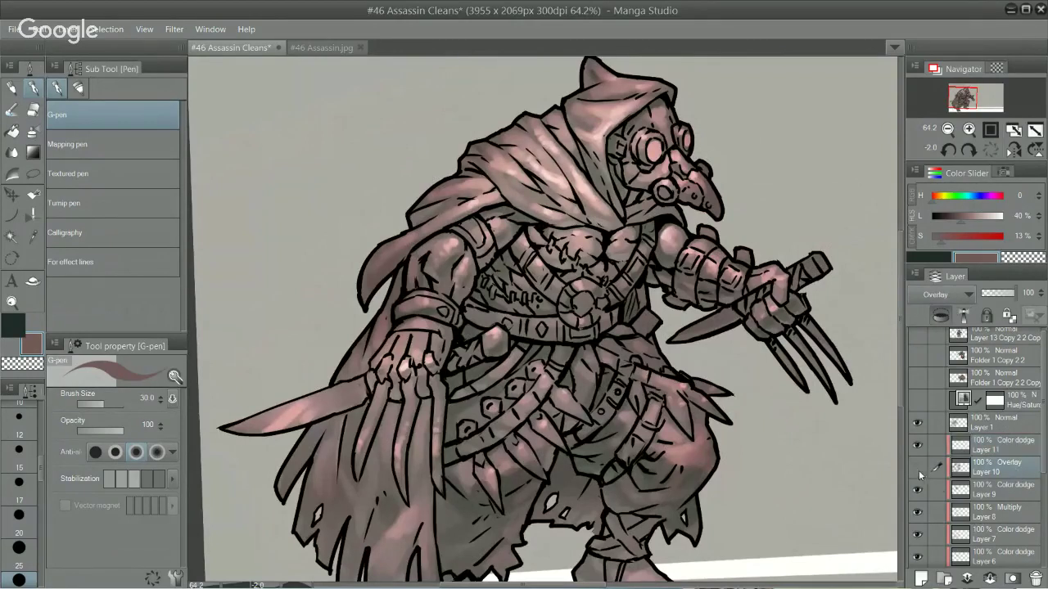
{"action": "left_click", "coordinate": [917, 466]}
{"action": "double_click", "coordinate": [1003, 474]}
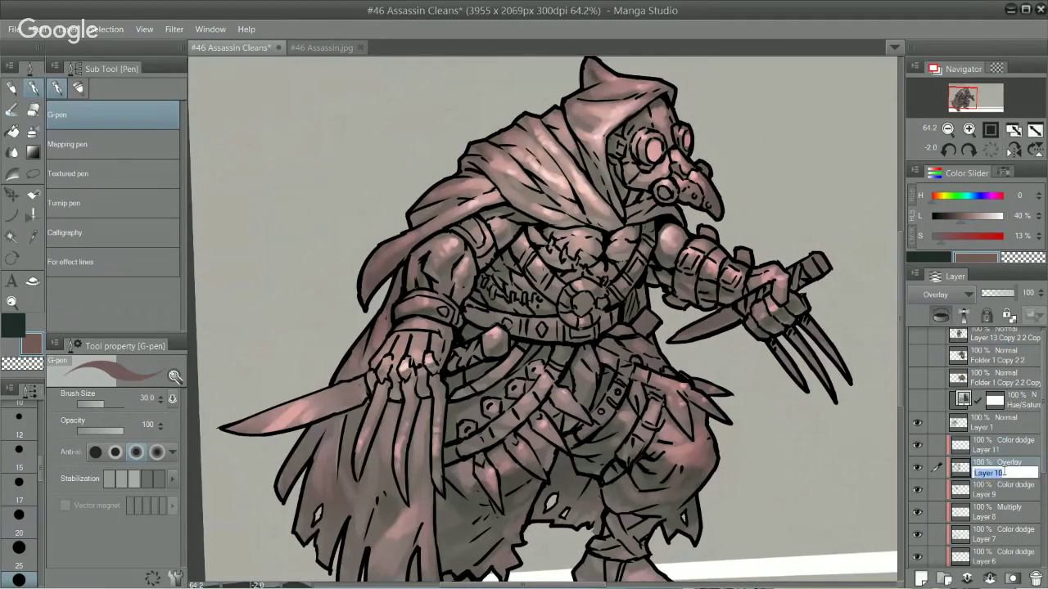
{"action": "key", "text": "Return"}
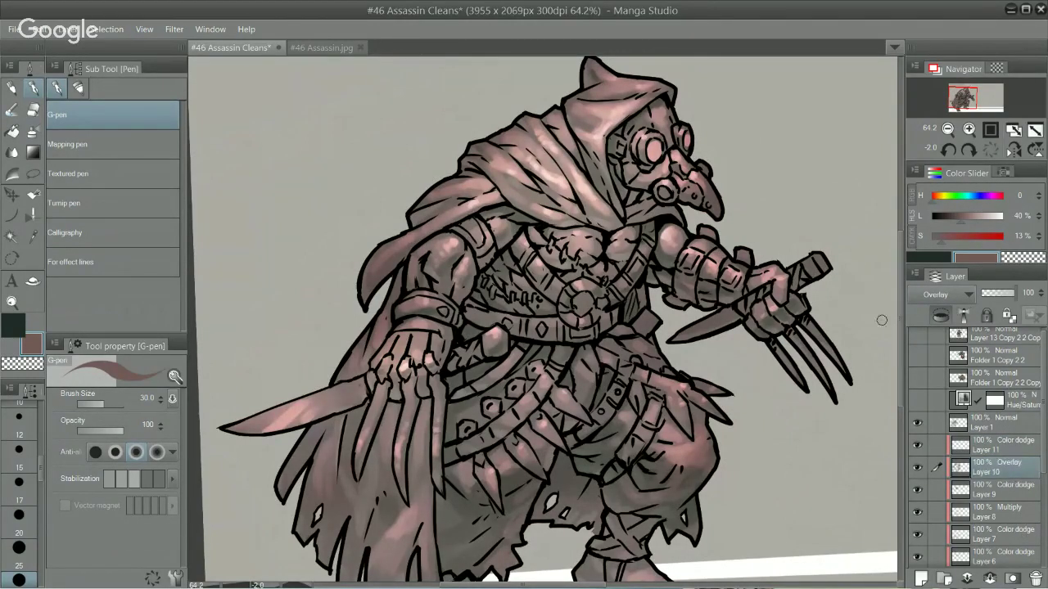
Step: Brighten the handle of the raised dagger on Layer 7 with the G-pen at size 30 in dull red
{"action": "left_click", "coordinate": [1015, 536]}
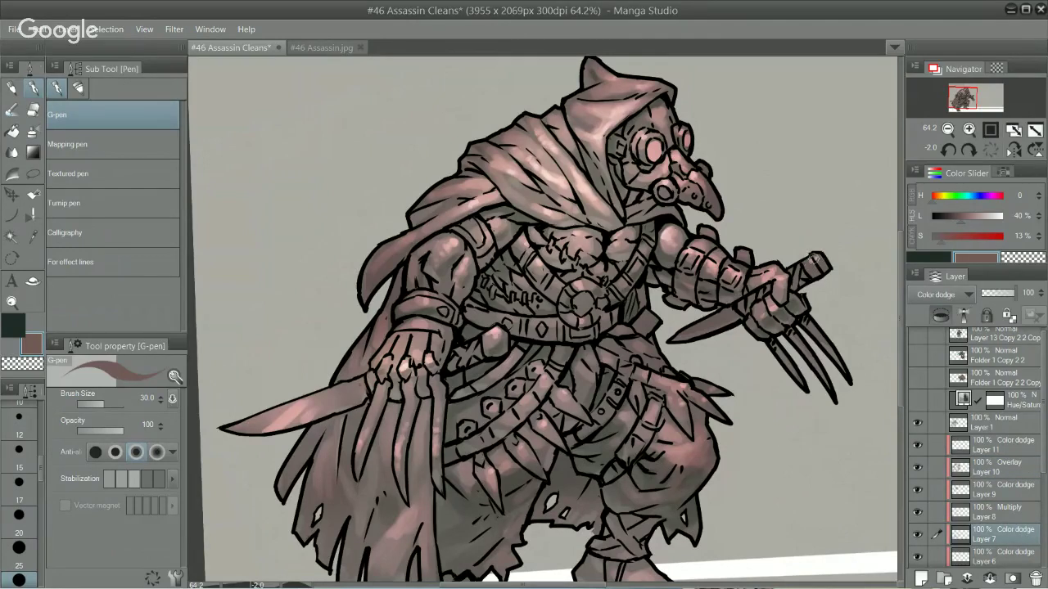
{"action": "key", "text": "b"}
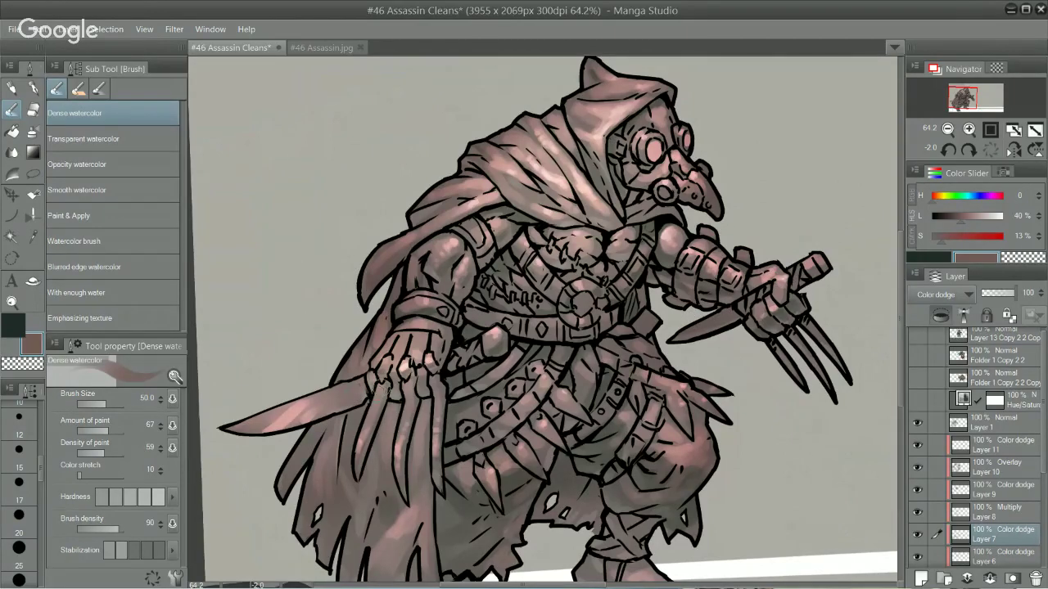
{"action": "key", "text": "period"}
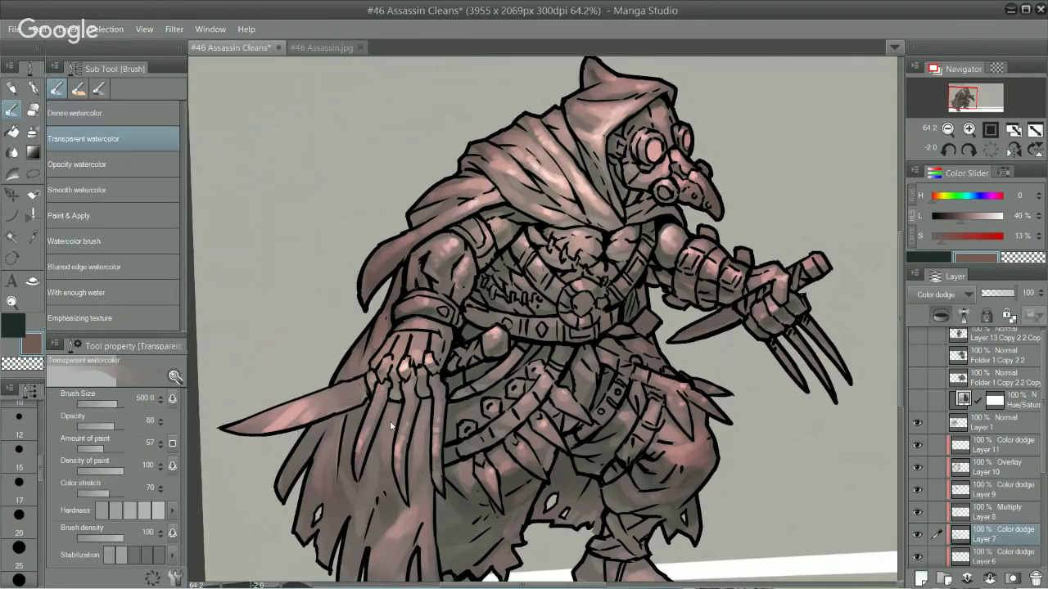
{"action": "left_click_drag", "start_coordinate": [760, 412], "coordinate": [729, 473]}
{"action": "left_click_drag", "start_coordinate": [730, 473], "coordinate": [720, 343]}
{"action": "left_click_drag", "start_coordinate": [783, 265], "coordinate": [795, 464]}
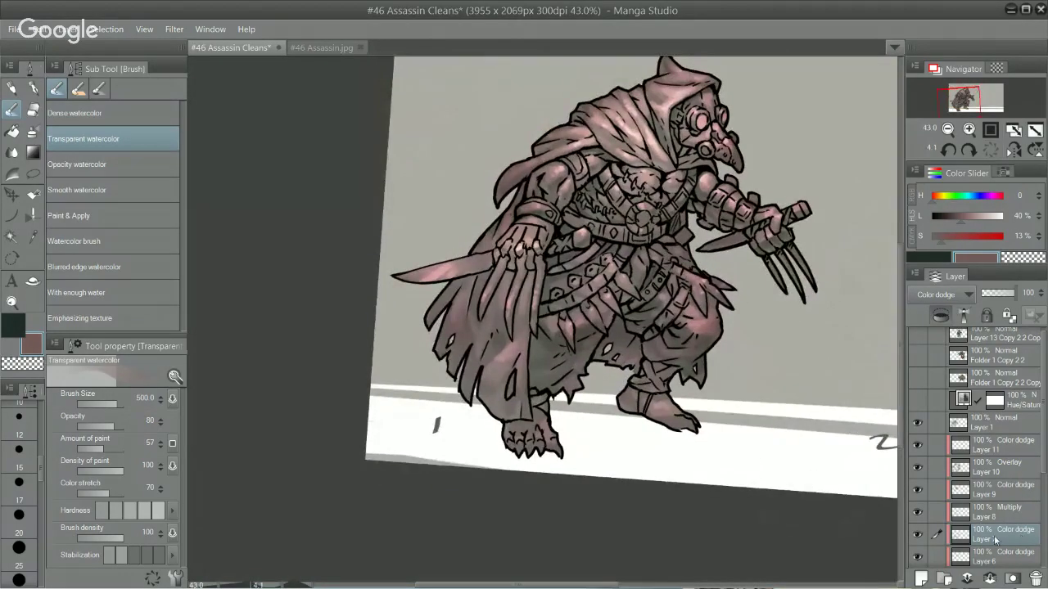
Step: Hide and show the lowest Color dodge layer, Layer 4, to judge its base highlights
{"action": "scroll", "coordinate": [1040, 458], "scroll_direction": "down", "scroll_amount": 5}
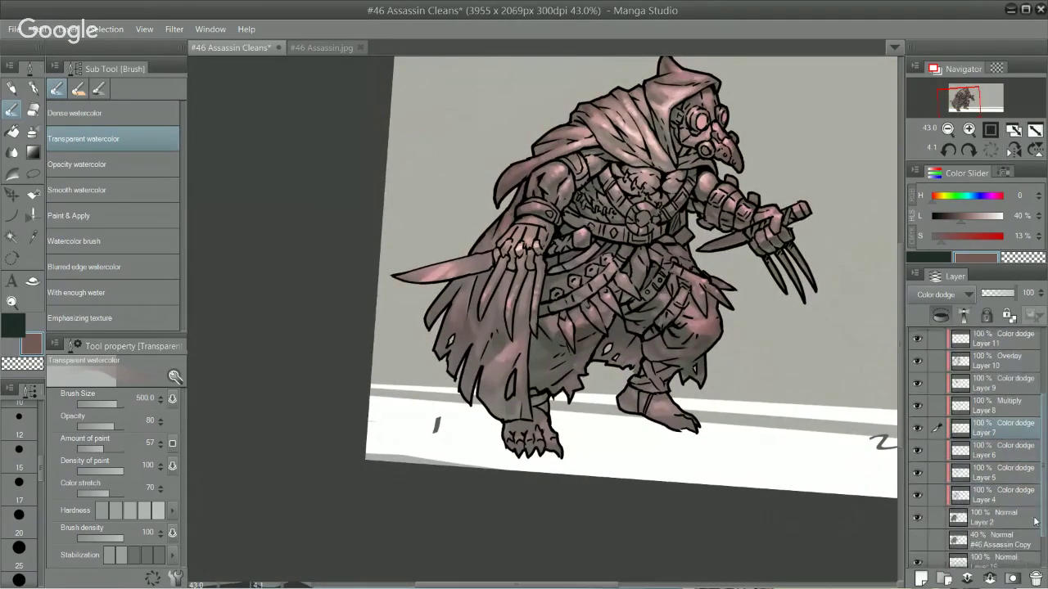
{"action": "left_click", "coordinate": [926, 498]}
{"action": "left_click", "coordinate": [920, 499]}
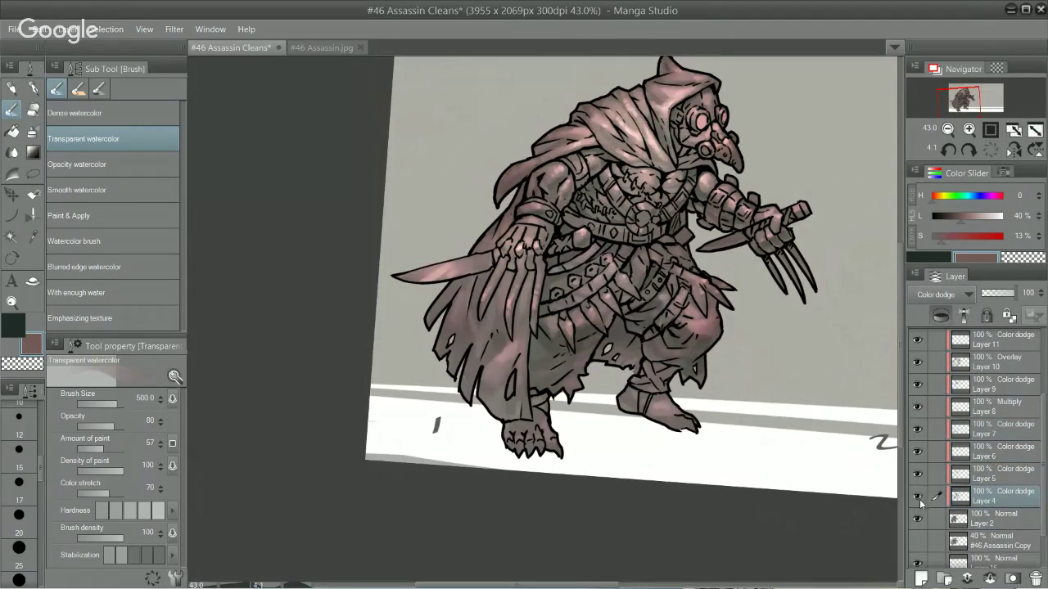
{"action": "left_click", "coordinate": [918, 497]}
{"action": "left_click", "coordinate": [920, 498]}
Step: Brush highlights onto the bent knee and thigh on Layer 4 using Dense watercolor at size 150 in dull red at 26% luminosity
{"action": "key", "text": "period"}
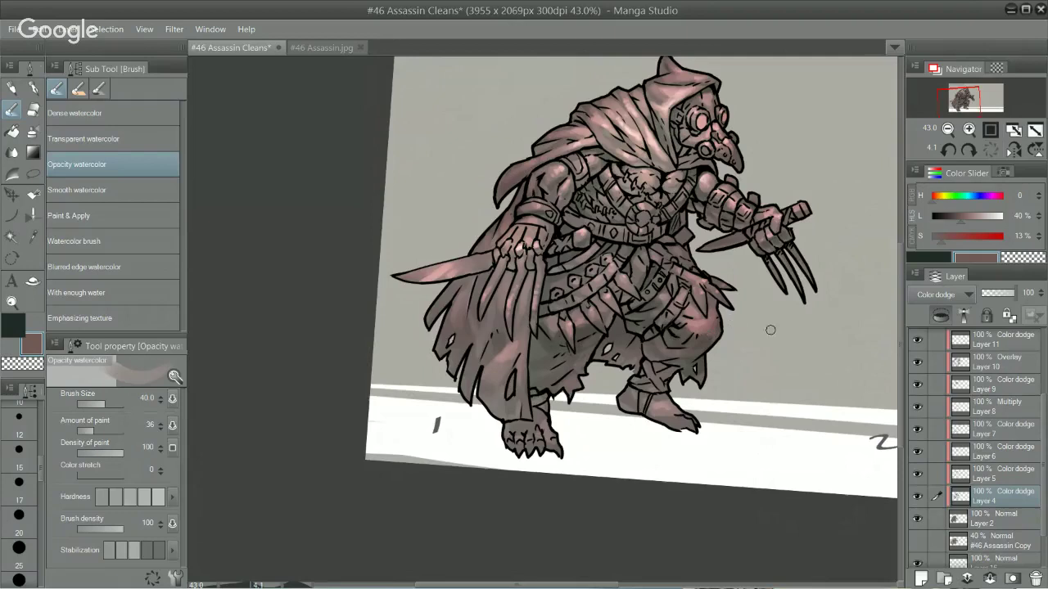
{"action": "key", "text": "comma"}
{"action": "key", "text": "comma"}
{"action": "left_click", "coordinate": [17, 326]}
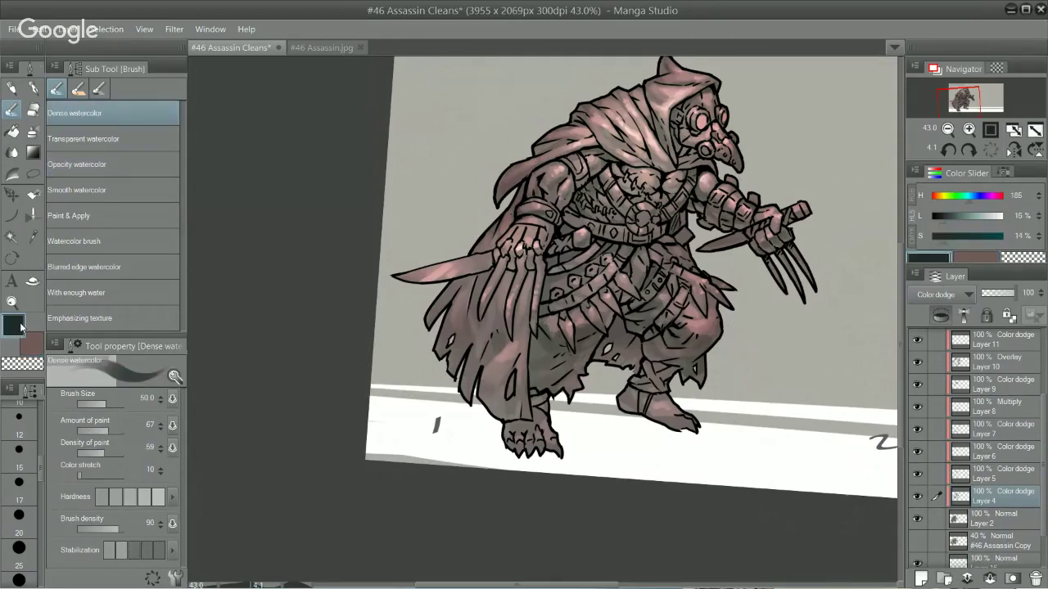
{"action": "key", "text": "bracketright"}
{"action": "key", "text": "bracketright"}
{"action": "key", "text": "bracketright"}
{"action": "key", "text": "x"}
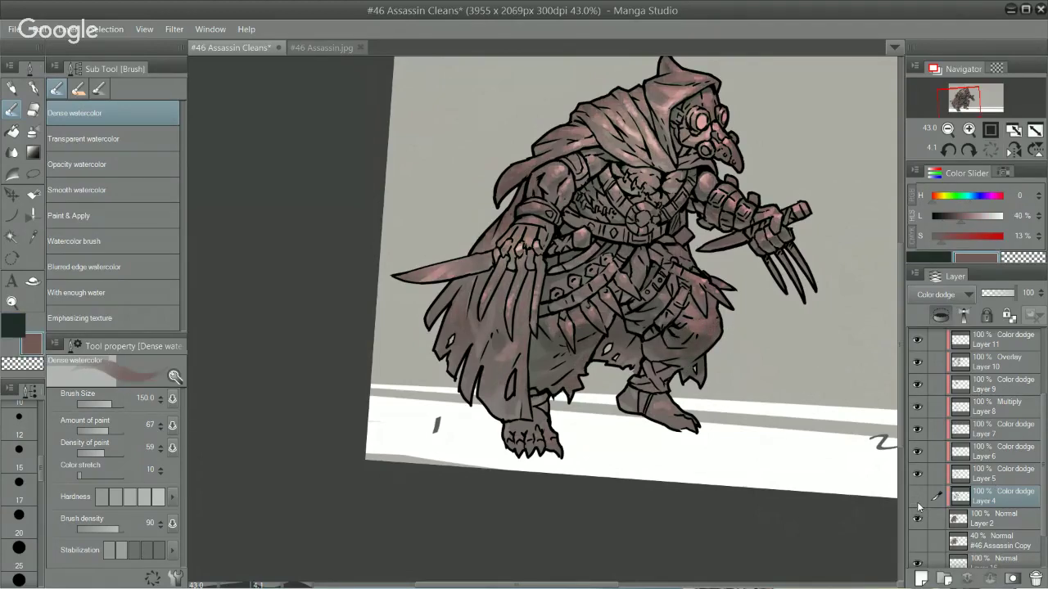
{"action": "left_click", "coordinate": [951, 219]}
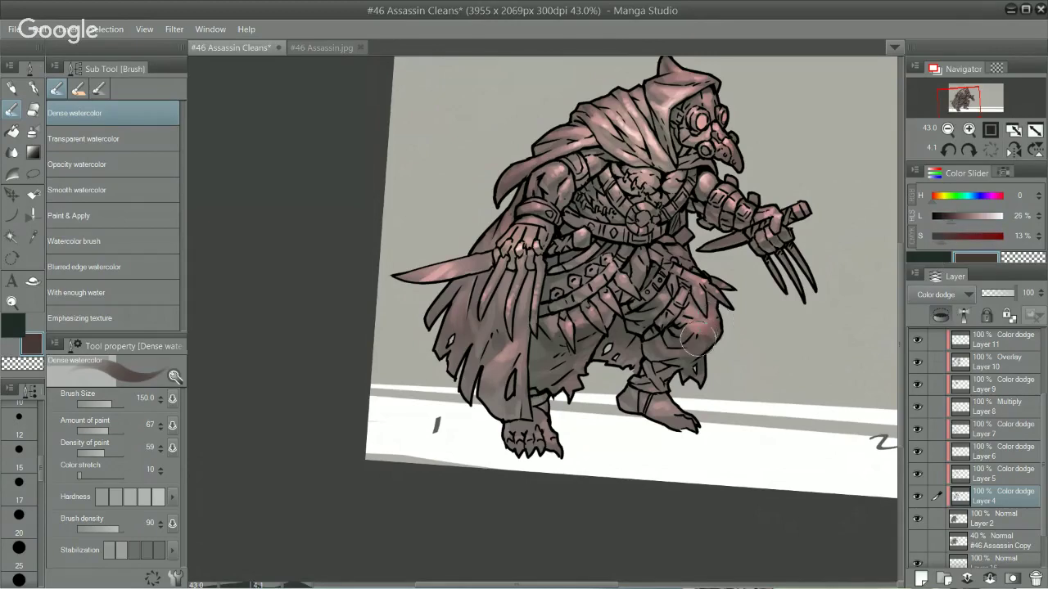
{"action": "left_click_drag", "start_coordinate": [688, 339], "coordinate": [650, 320]}
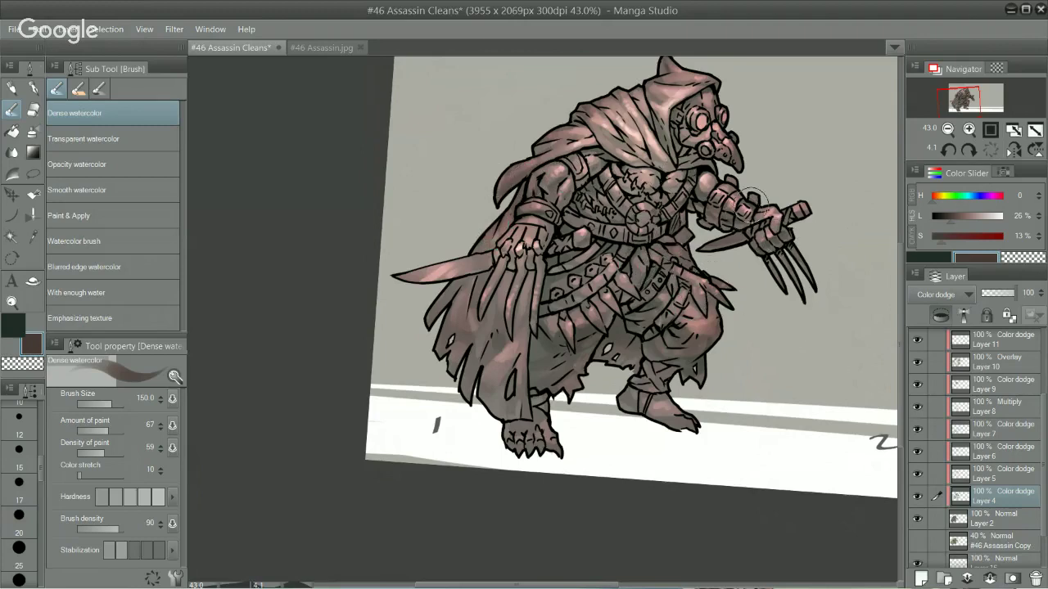
Step: Hide and show Layer 4 to compare its highlights, examining the whole figure both close up and from a distance
{"action": "left_click", "coordinate": [916, 497]}
{"action": "left_click", "coordinate": [917, 497]}
{"action": "mouse_move", "coordinate": [776, 401]}
{"action": "left_mouse_down"}
{"action": "mouse_move", "coordinate": [744, 213]}
{"action": "mouse_move", "coordinate": [731, 388]}
{"action": "left_mouse_up"}
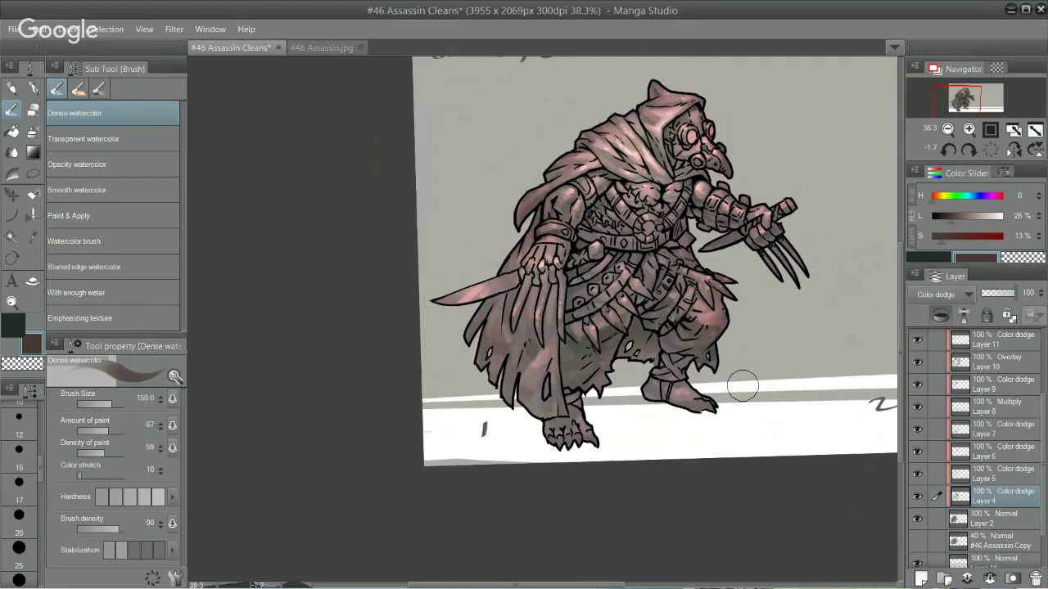
{"action": "left_click_drag", "start_coordinate": [657, 178], "coordinate": [707, 244]}
{"action": "scroll", "coordinate": [707, 267], "scroll_direction": "up", "scroll_amount": 1}
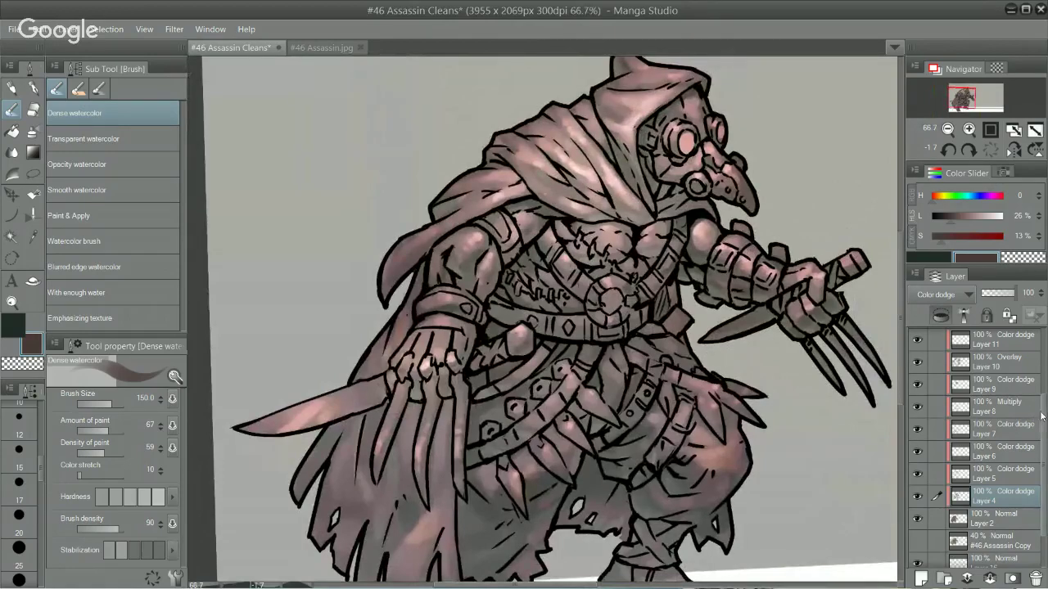
{"action": "scroll", "coordinate": [1044, 395], "scroll_direction": "up", "scroll_amount": 2}
{"action": "left_click_drag", "start_coordinate": [1044, 394], "coordinate": [1043, 399]}
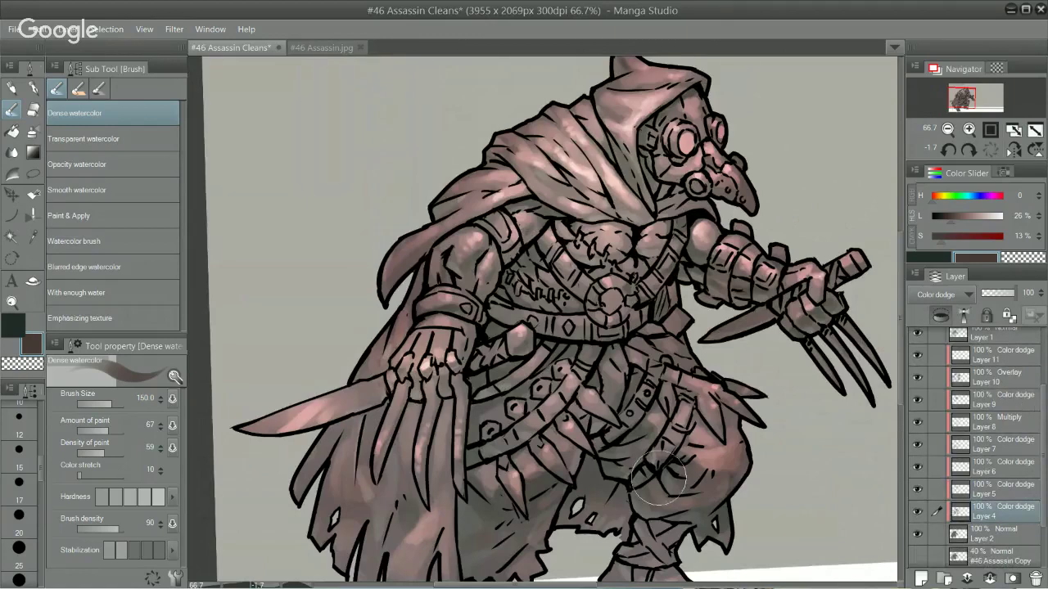
{"action": "scroll", "coordinate": [696, 483], "scroll_direction": "down", "scroll_amount": 2}
{"action": "left_click_drag", "start_coordinate": [794, 351], "coordinate": [792, 364]}
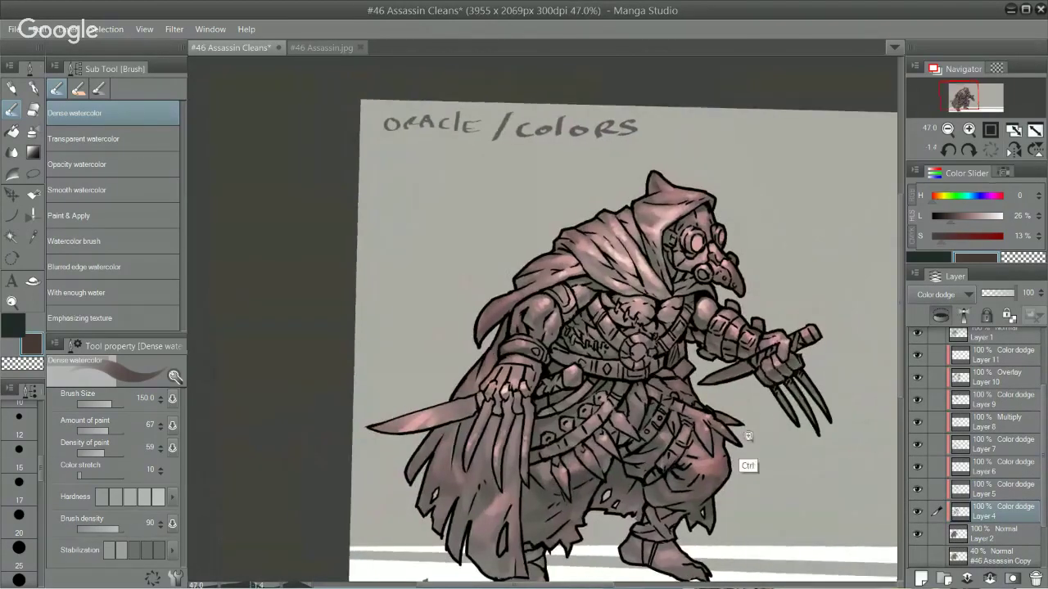
Step: Hide and show Layers 4, 5 and 6 one after another to compare their Color dodge highlights on the figure
{"action": "mouse_move", "coordinate": [748, 439]}
{"action": "left_mouse_down"}
{"action": "mouse_move", "coordinate": [757, 434]}
{"action": "mouse_move", "coordinate": [739, 437]}
{"action": "left_mouse_up"}
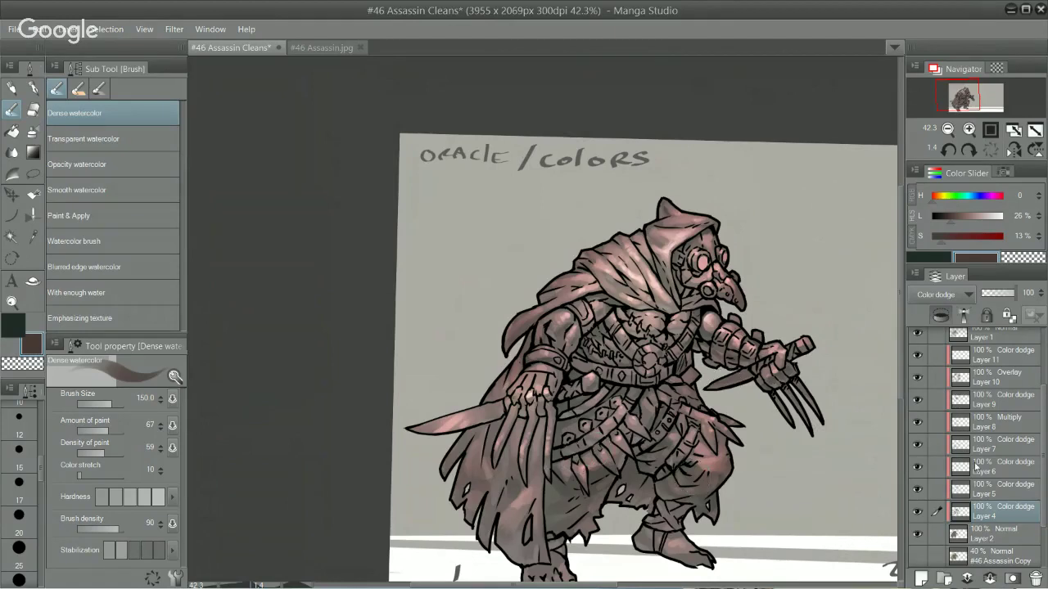
{"action": "scroll", "coordinate": [1033, 472], "scroll_direction": "down", "scroll_amount": 2}
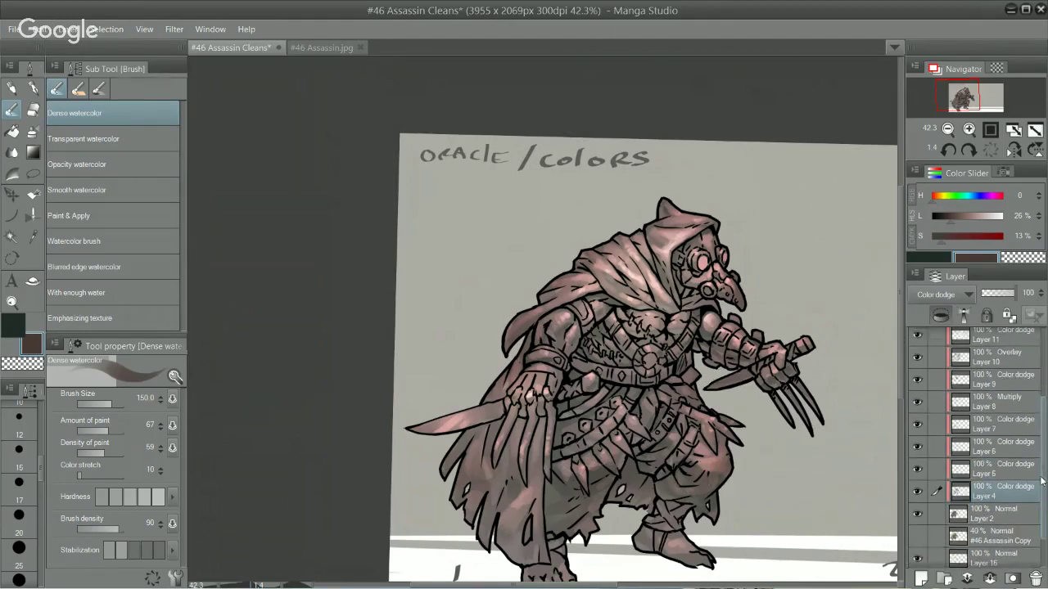
{"action": "left_click", "coordinate": [919, 483]}
{"action": "left_click", "coordinate": [918, 483]}
{"action": "left_click", "coordinate": [919, 461]}
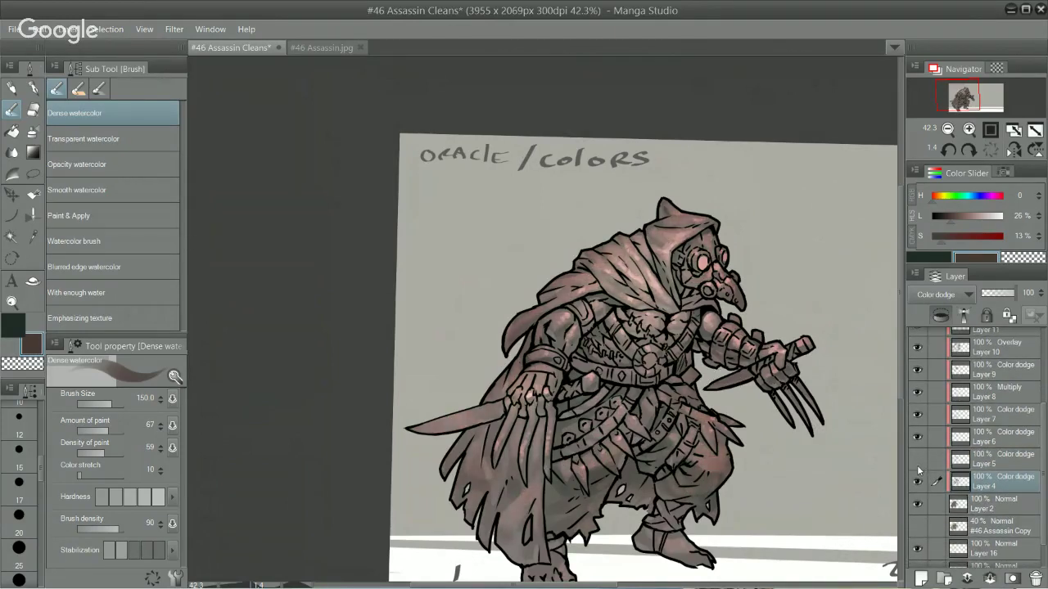
{"action": "left_click", "coordinate": [918, 461]}
{"action": "left_click", "coordinate": [917, 436]}
{"action": "left_click", "coordinate": [918, 436]}
Step: Select Layer 6, switch to the Blend tool, and hide and show the layer to judge its highlights
{"action": "left_click", "coordinate": [995, 434]}
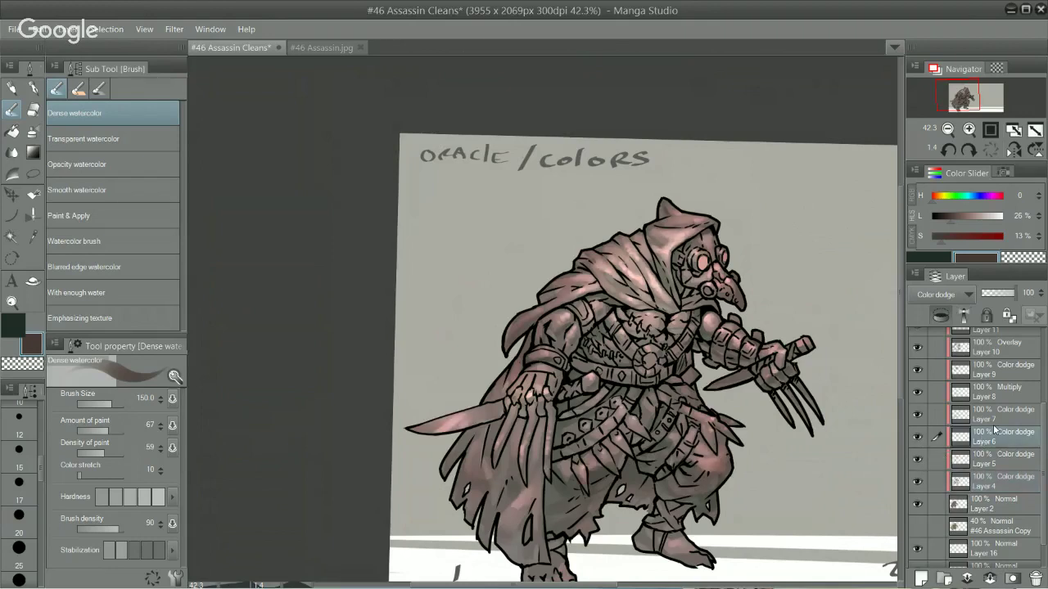
{"action": "key", "text": "j"}
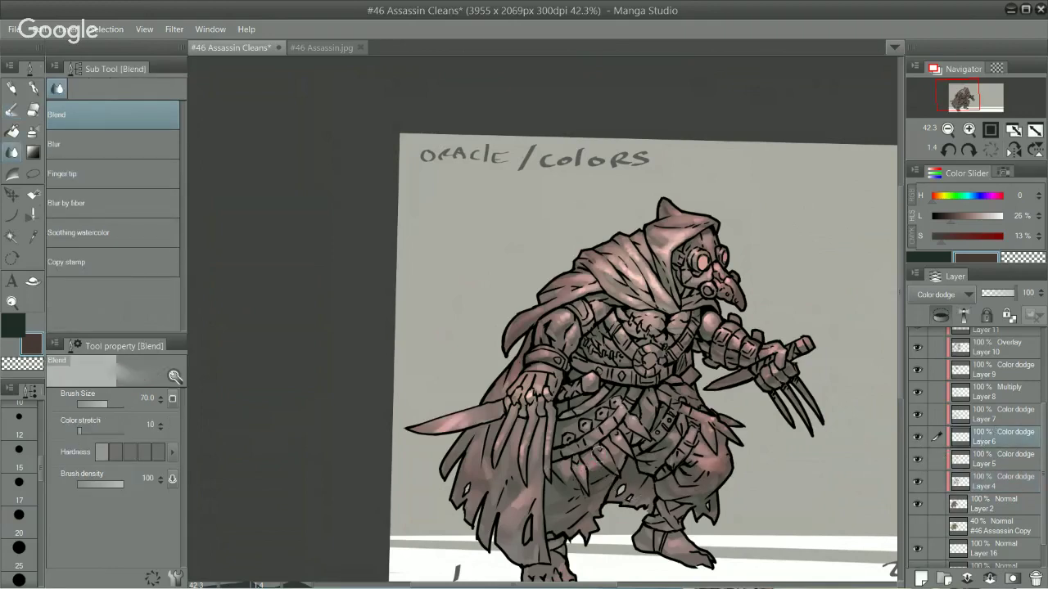
{"action": "scroll", "coordinate": [759, 474], "scroll_direction": "up", "scroll_amount": 1}
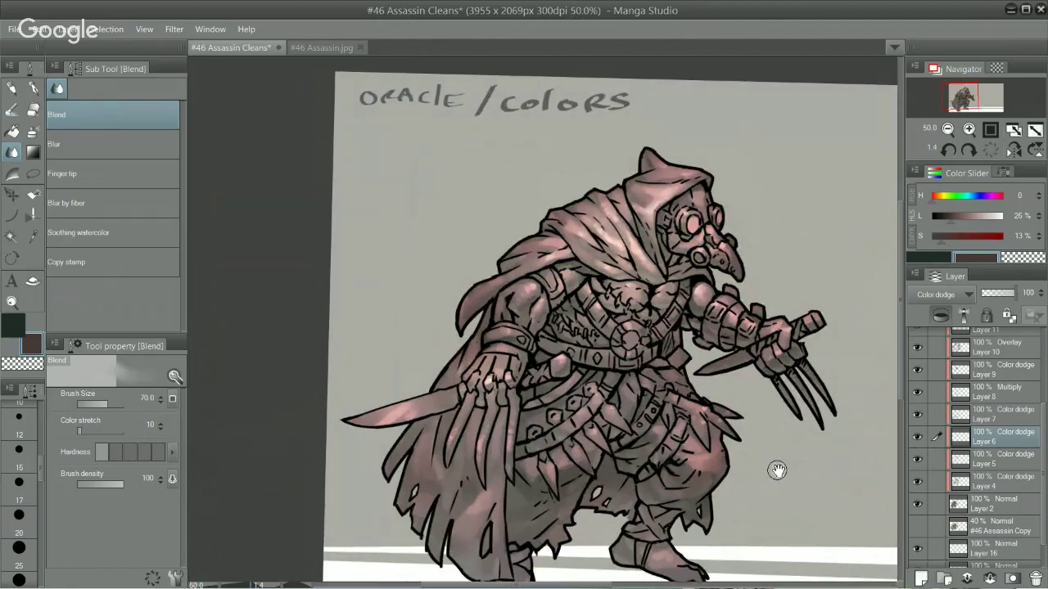
{"action": "left_click", "coordinate": [917, 436]}
{"action": "left_click", "coordinate": [918, 436]}
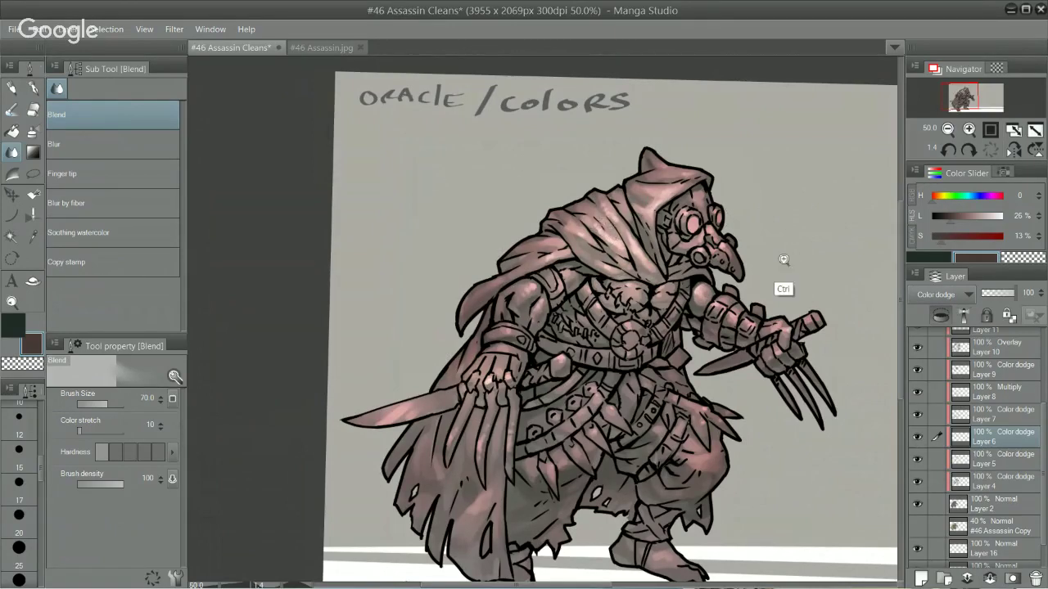
{"action": "scroll", "coordinate": [769, 276], "scroll_direction": "down", "scroll_amount": 1}
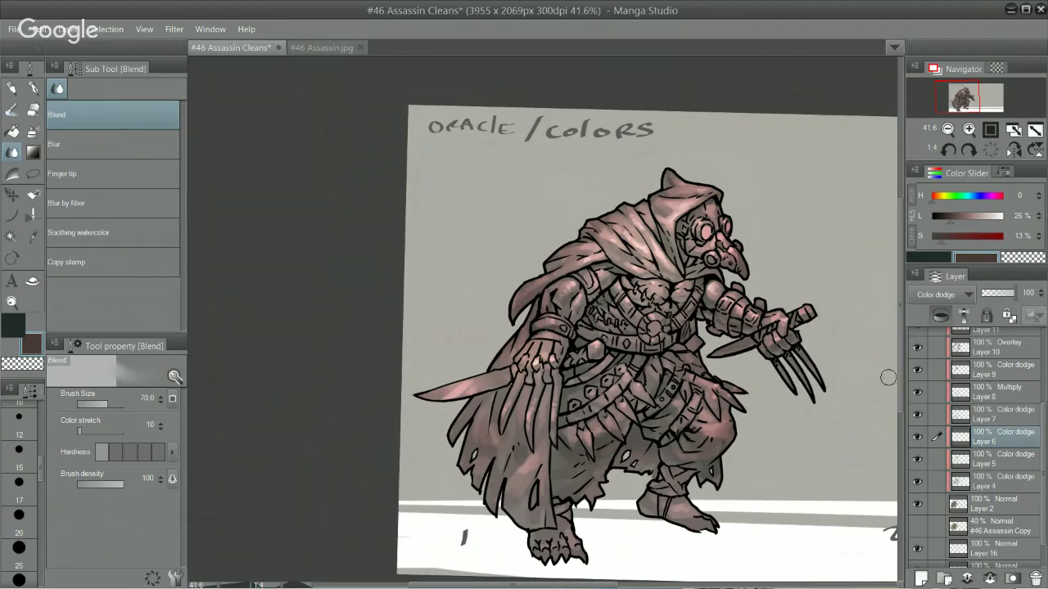
Step: Select the Overlay layer, Layer 10, and hide and show it to examine its tint across the whole figure
{"action": "left_click", "coordinate": [985, 352]}
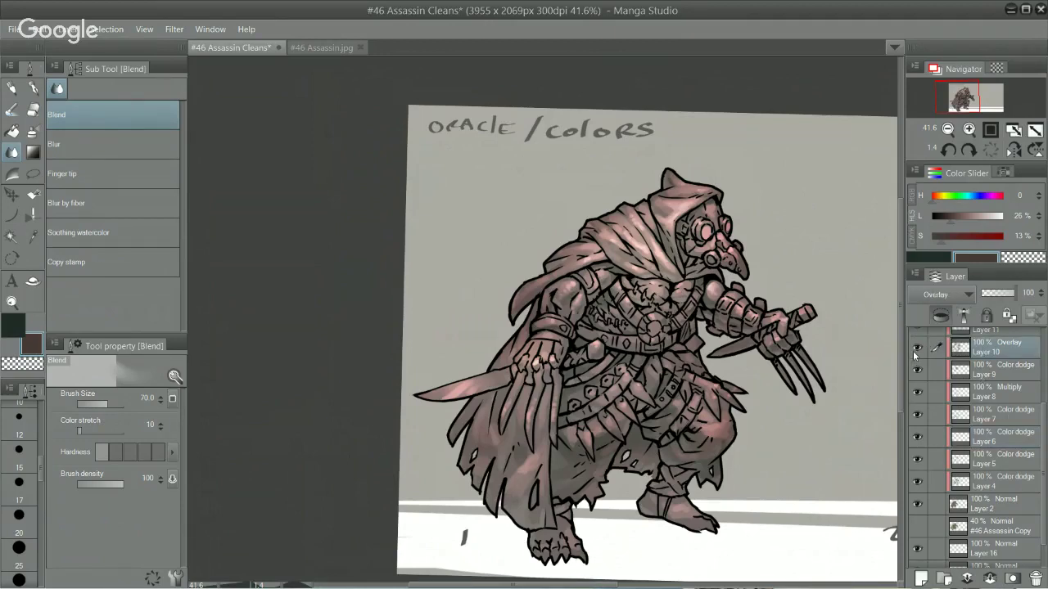
{"action": "left_click", "coordinate": [915, 350]}
{"action": "left_click", "coordinate": [915, 349]}
{"action": "scroll", "coordinate": [534, 321], "scroll_direction": "down", "scroll_amount": 1}
{"action": "scroll", "coordinate": [530, 318], "scroll_direction": "down", "scroll_amount": 1}
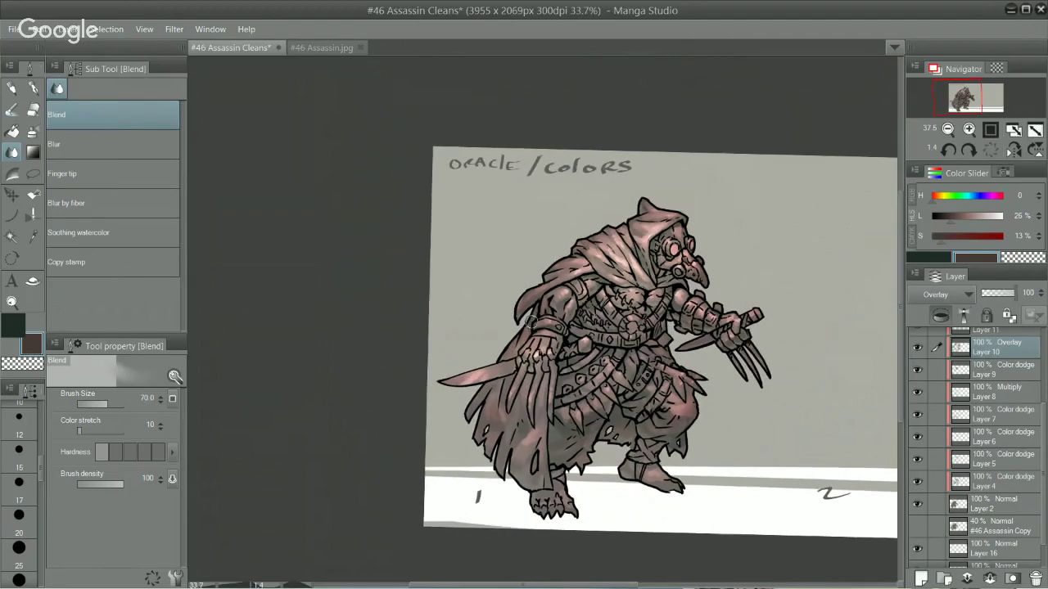
{"action": "scroll", "coordinate": [530, 322], "scroll_direction": "up", "scroll_amount": 3}
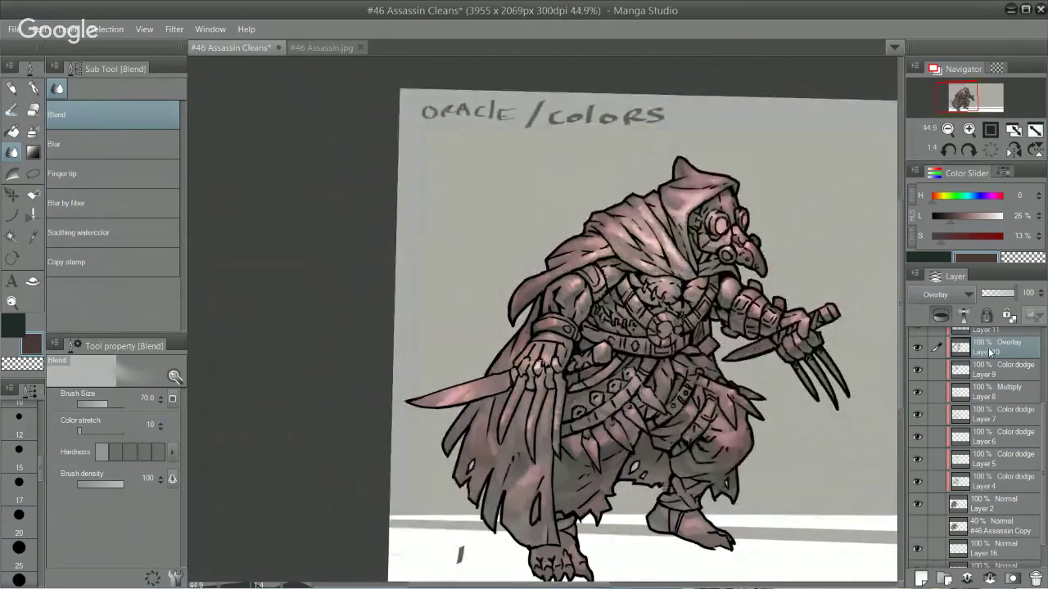
{"action": "scroll", "coordinate": [970, 373], "scroll_direction": "up", "scroll_amount": 2}
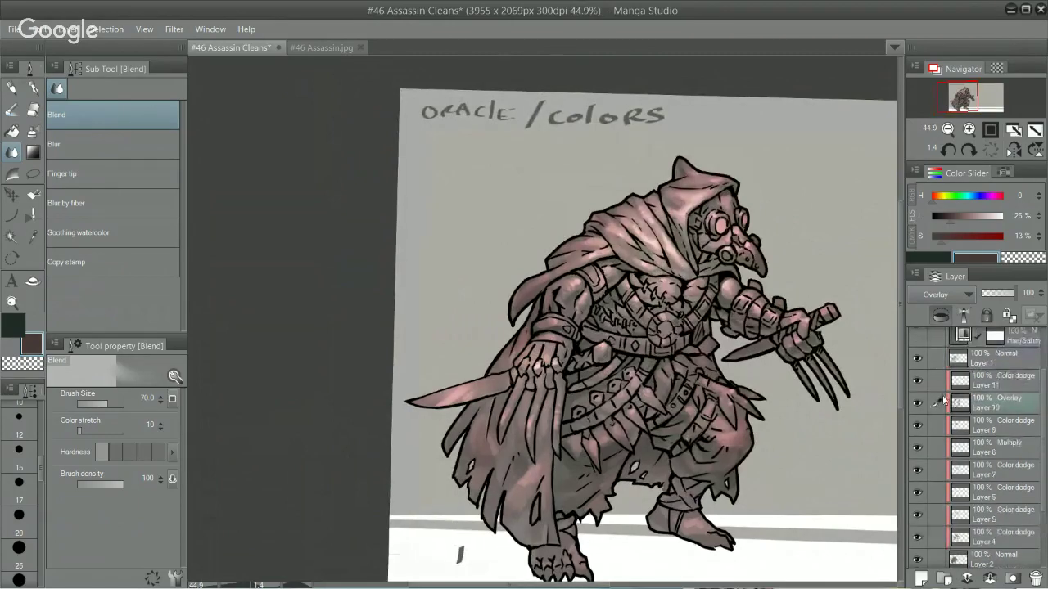